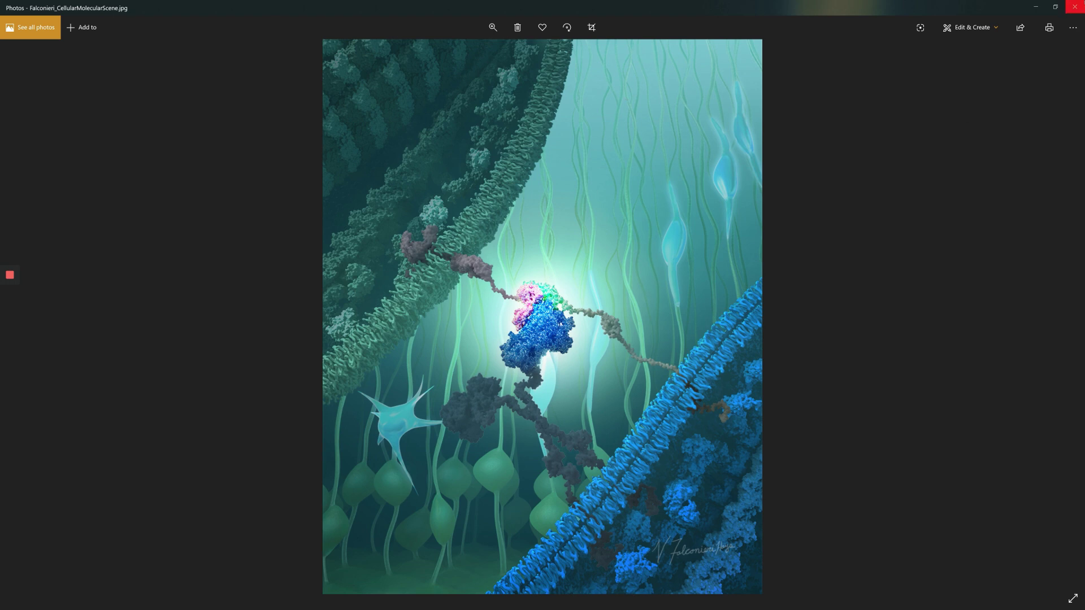
Switch from the reference image to the Cinema 4D scene and hide the Molecular mess and Molecule hero layers in the viewport.
{"action": "left_click", "coordinate": [1075, 5]}
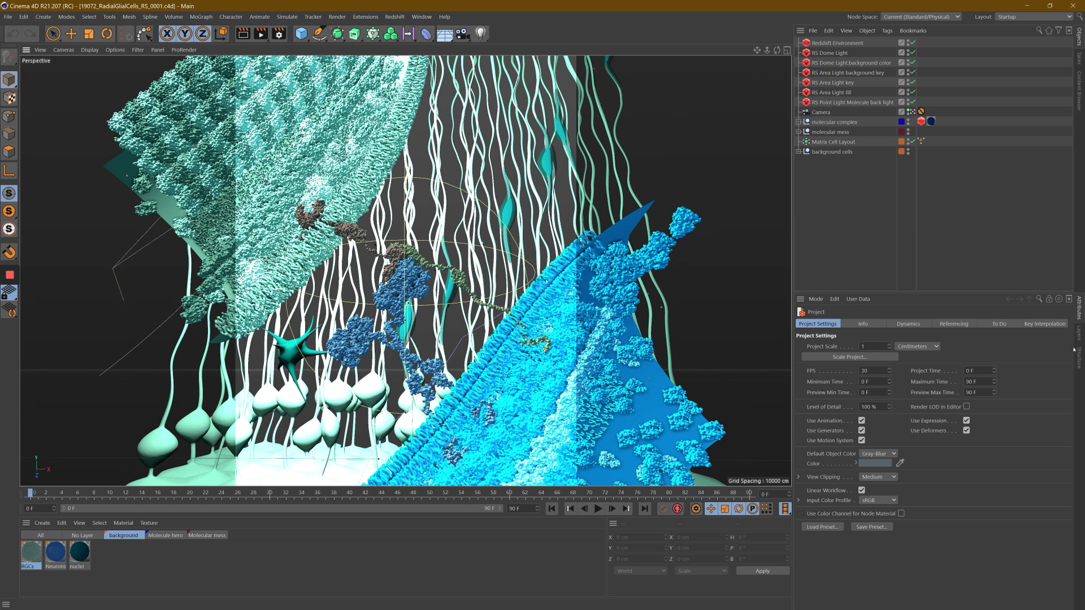
{"action": "left_click", "coordinate": [1078, 338]}
{"action": "left_click", "coordinate": [872, 337]}
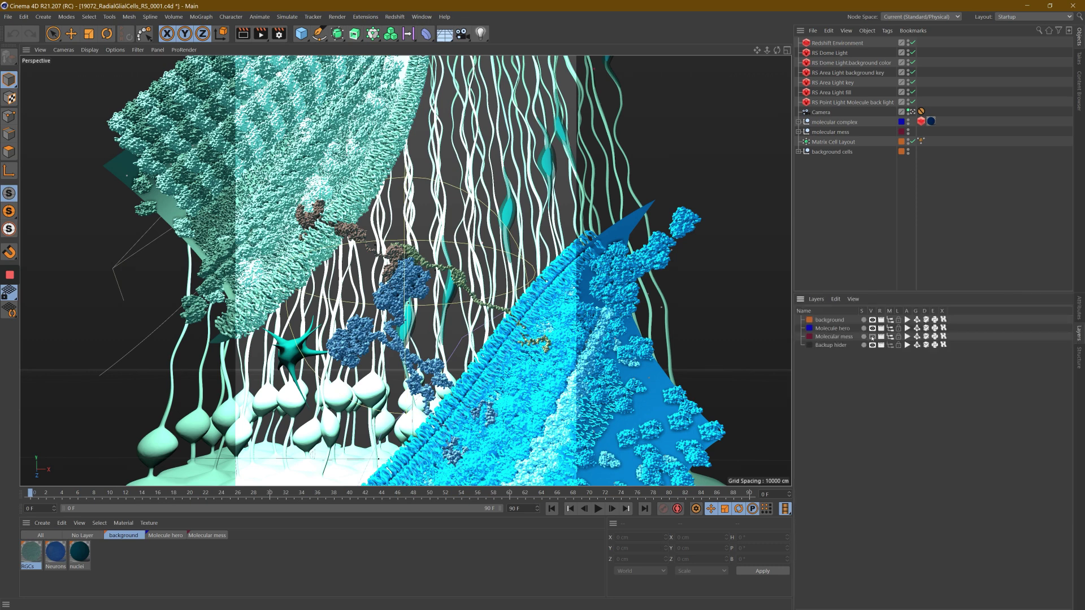
{"action": "left_click", "coordinate": [872, 328]}
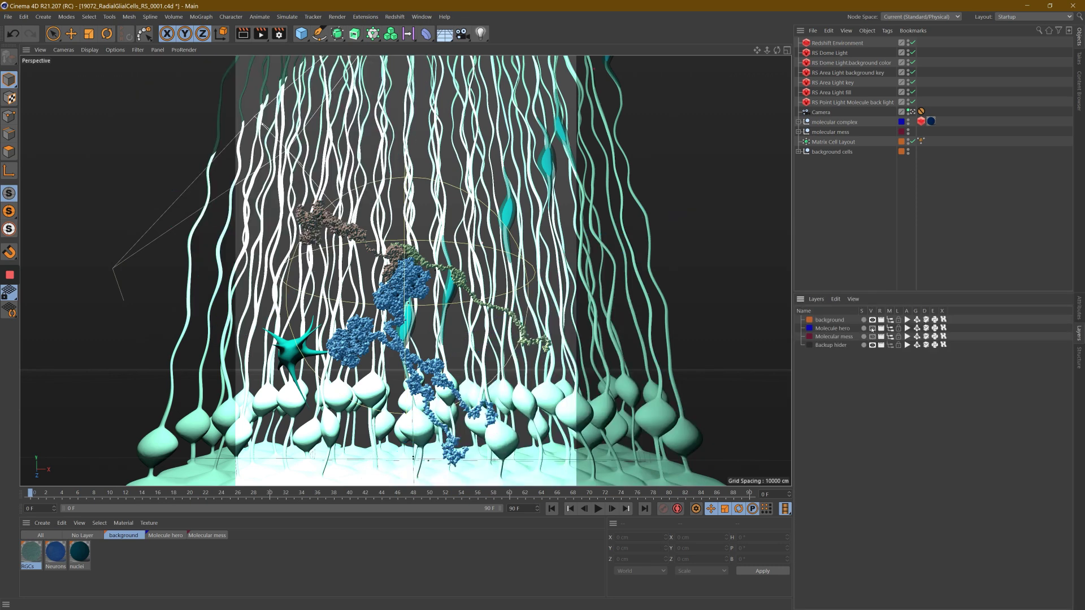
Leave the scene camera's view and examine the background cell layout from several angles.
{"action": "left_click", "coordinate": [912, 111]}
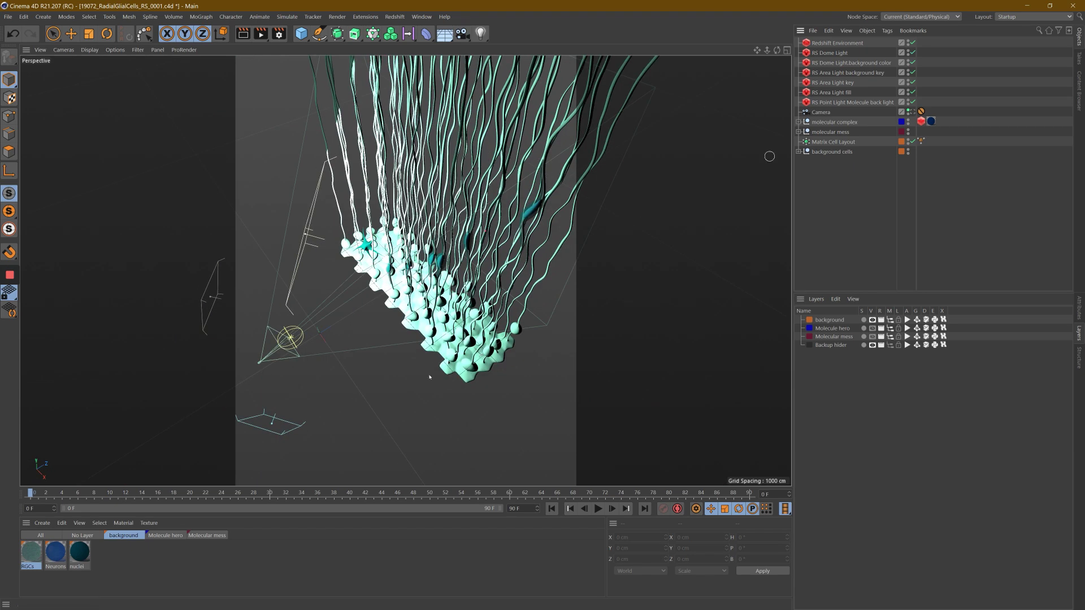
{"action": "left_click_drag", "start_coordinate": [756, 50], "coordinate": [625, 274]}
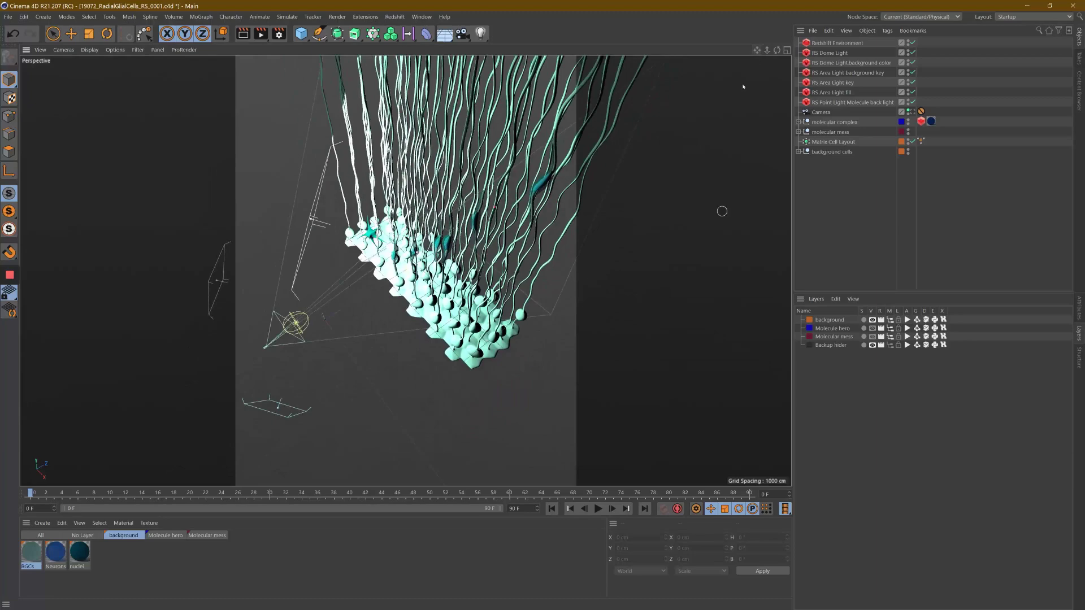
{"action": "left_click_drag", "start_coordinate": [776, 51], "coordinate": [559, 254]}
{"action": "scroll", "coordinate": [516, 276], "scroll_direction": "up", "scroll_amount": 3}
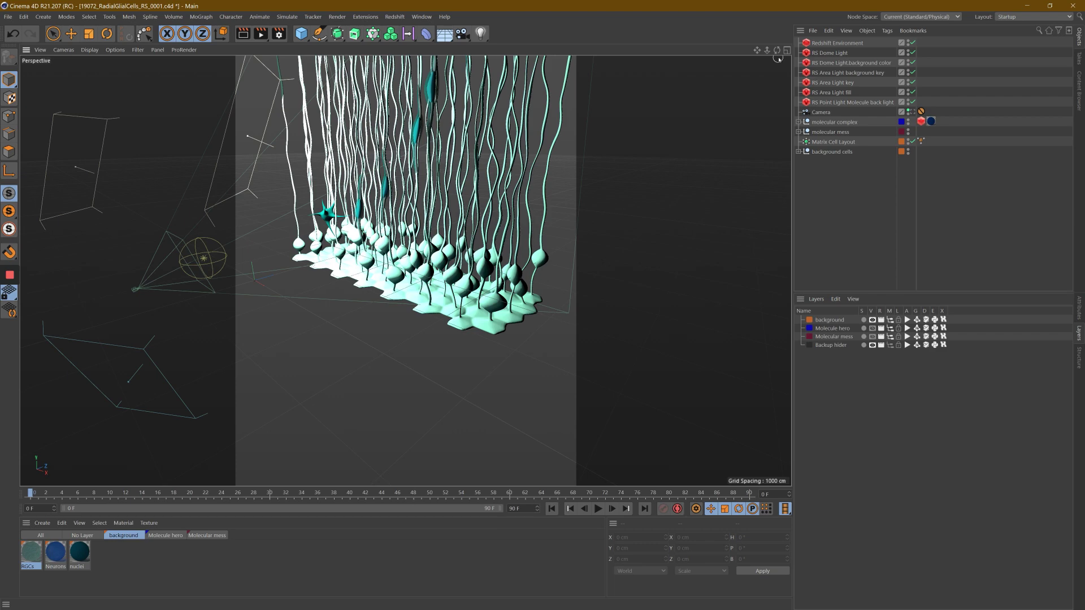
{"action": "left_click_drag", "start_coordinate": [777, 58], "coordinate": [654, 108]}
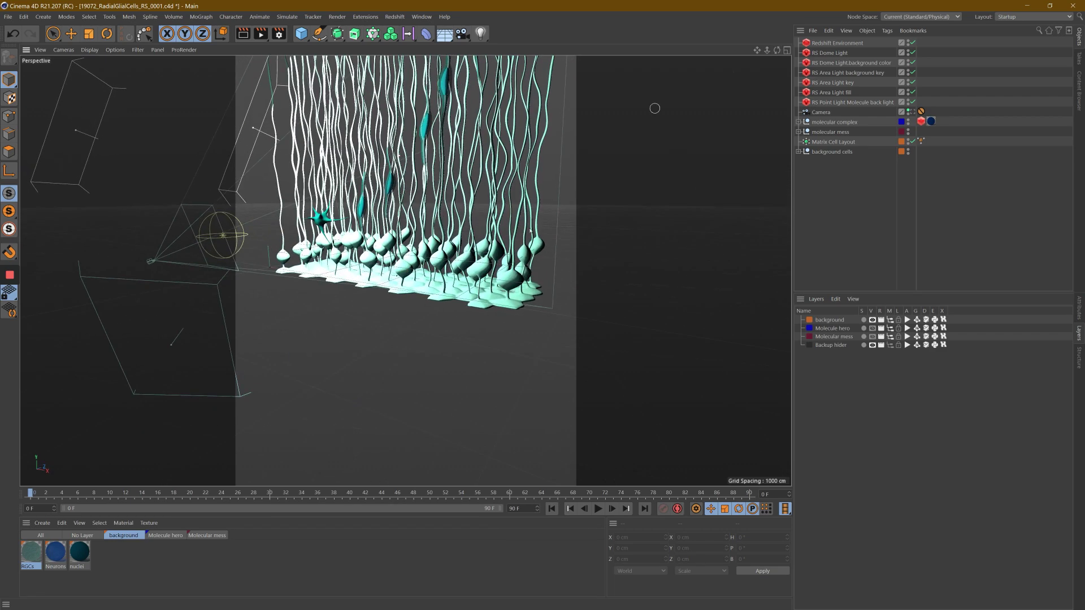
{"action": "left_click_drag", "start_coordinate": [780, 51], "coordinate": [560, 317]}
{"action": "left_click_drag", "start_coordinate": [777, 50], "coordinate": [571, 314]}
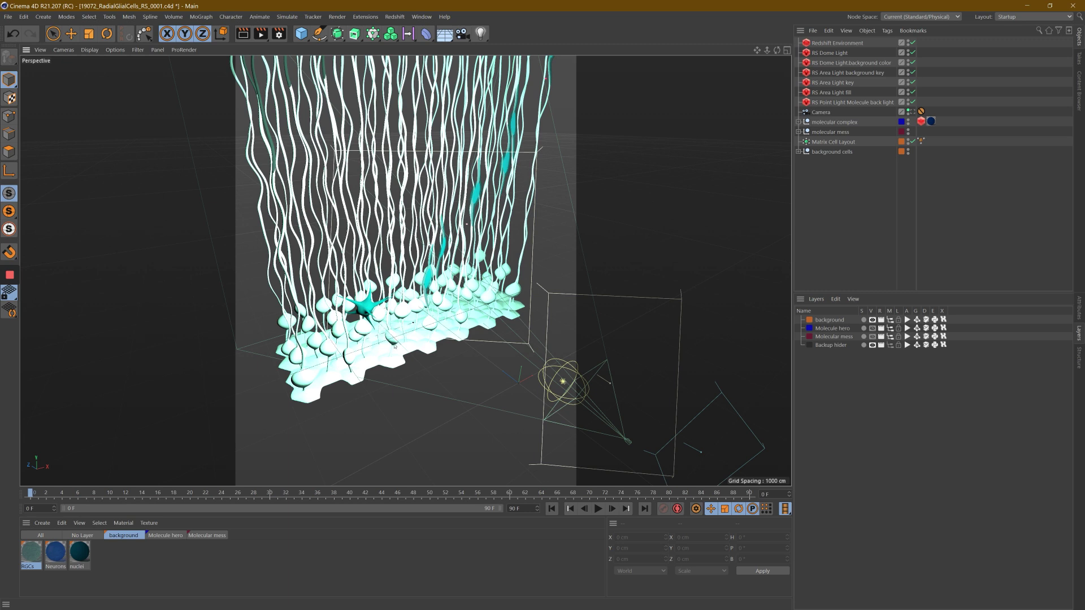
Create a new project and add a MoGraph Matrix object to it.
{"action": "left_click", "coordinate": [8, 16]}
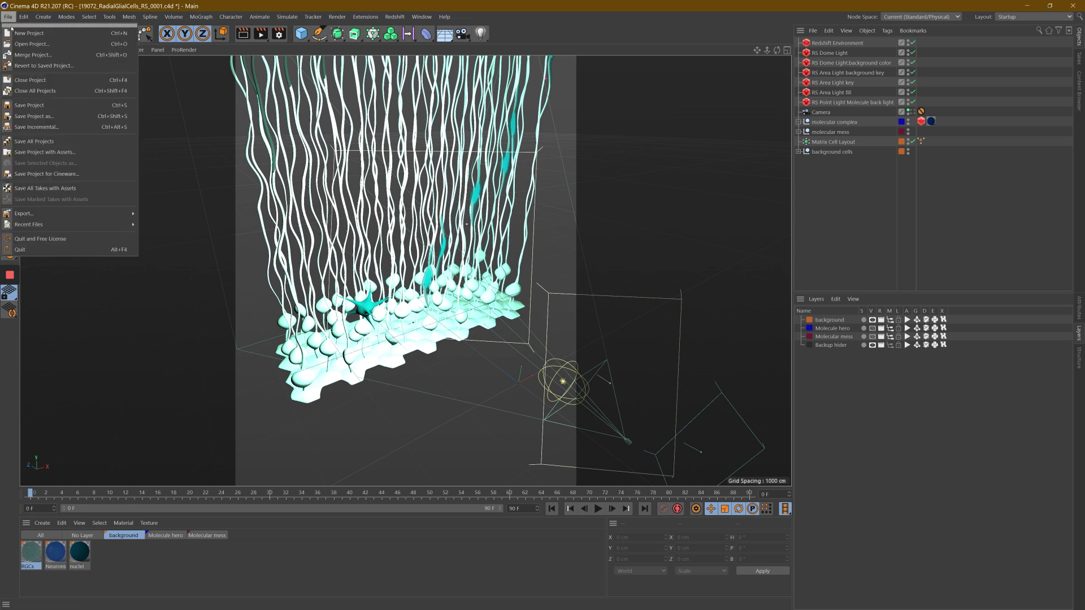
{"action": "left_click", "coordinate": [6, 33]}
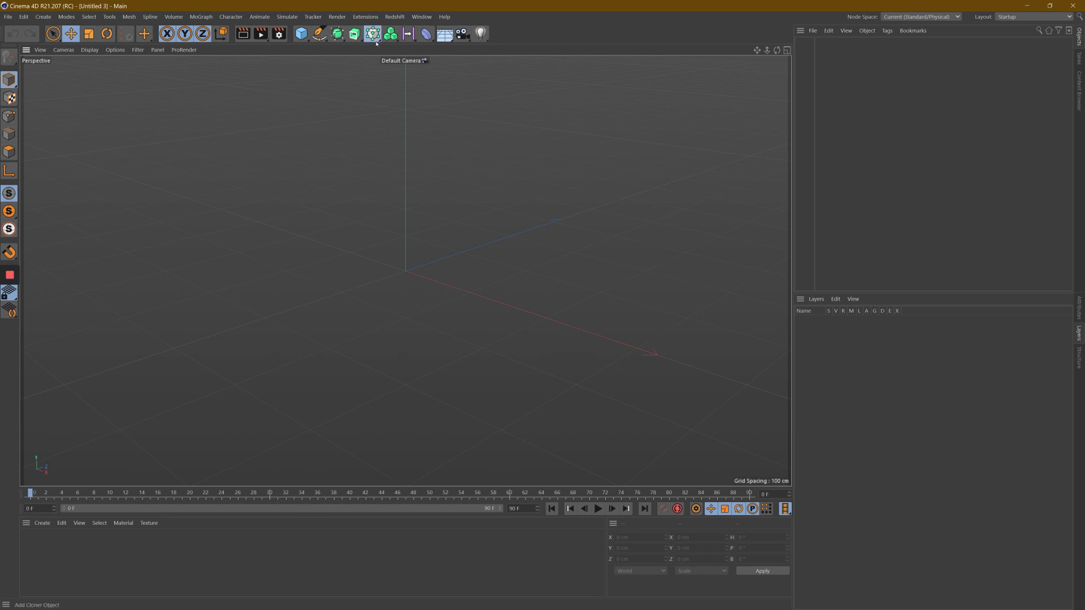
{"action": "left_click", "coordinate": [373, 35]}
{"action": "left_click", "coordinate": [472, 47]}
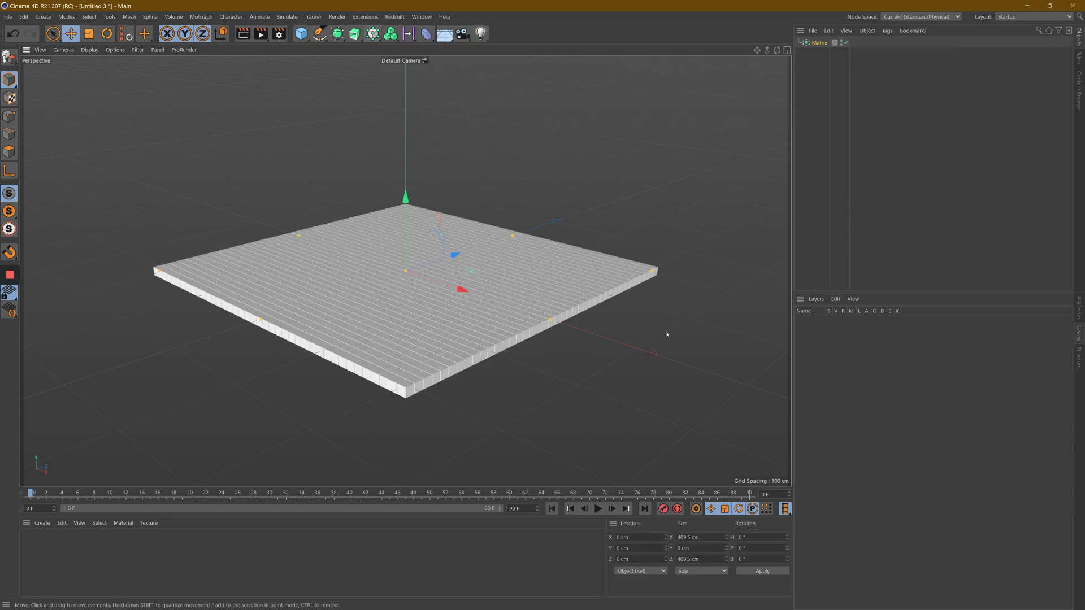
Rename the Matrix object as Base matrix.
{"action": "double_click", "coordinate": [820, 43]}
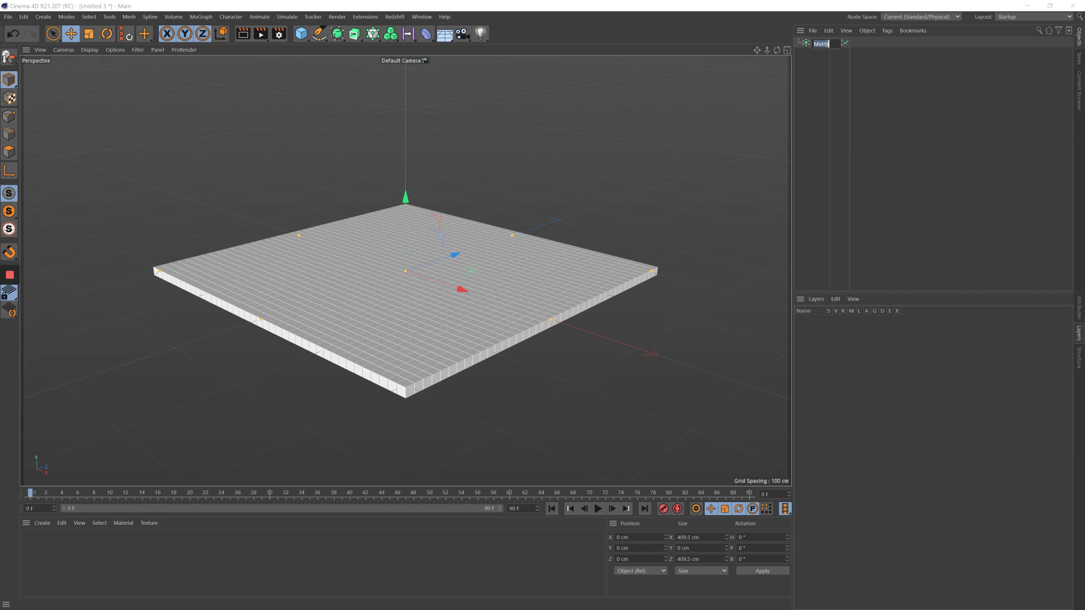
{"action": "type", "text": "BA"}
{"action": "key", "text": "BackSpace"}
{"action": "key", "text": "BackSpace"}
{"action": "type", "text": "ase matrix"}
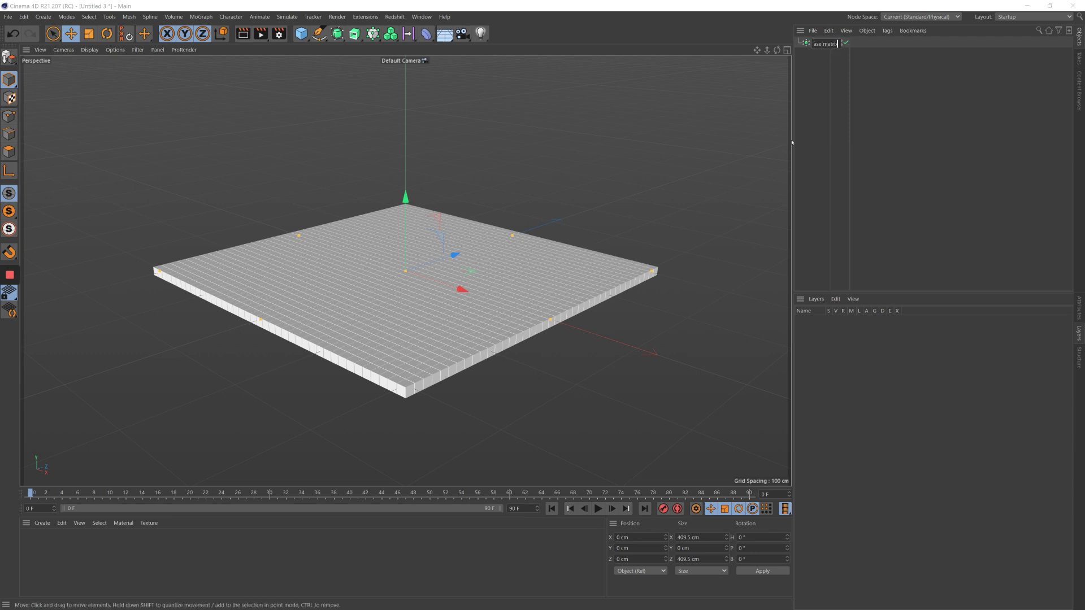
{"action": "key", "text": "Return"}
Change the Base matrix mode to Honeycomb Array and set its orientation to Y (XZ).
{"action": "left_click", "coordinate": [1080, 310]}
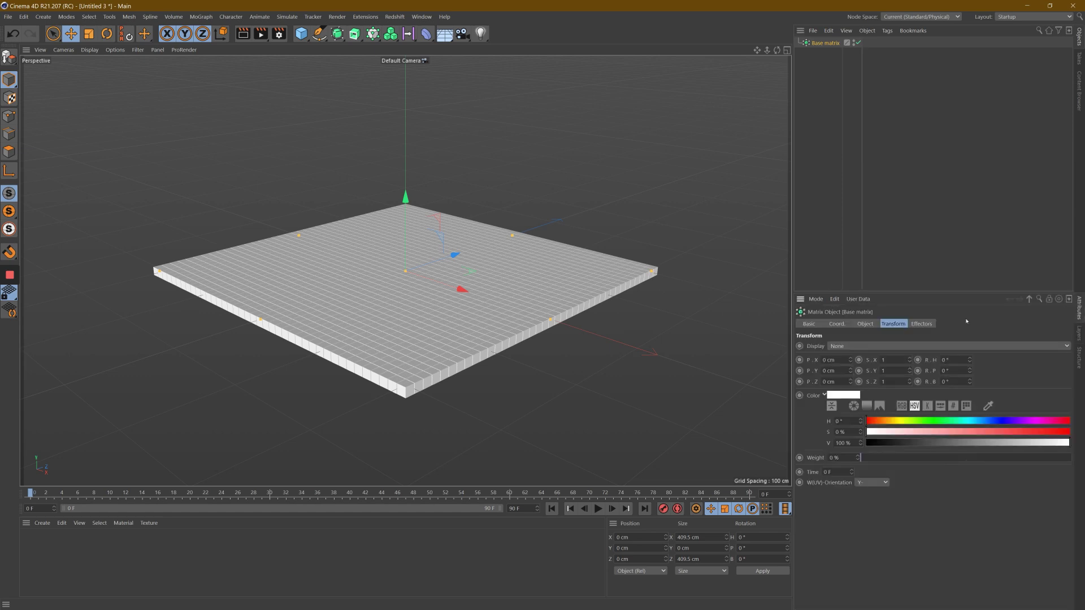
{"action": "left_click", "coordinate": [860, 324]}
{"action": "left_click", "coordinate": [868, 347]}
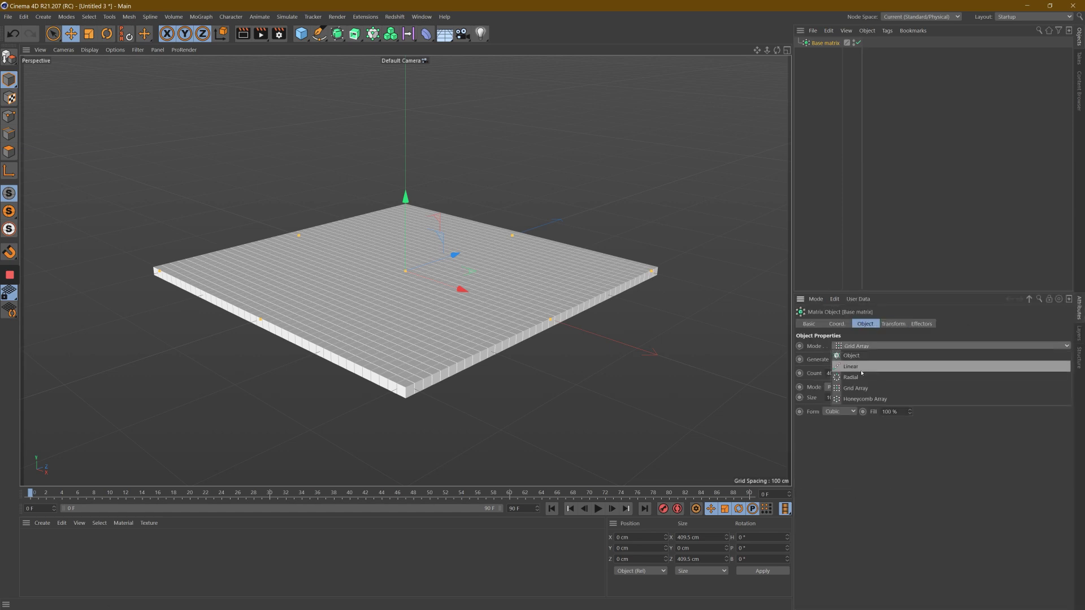
{"action": "left_click", "coordinate": [872, 402]}
{"action": "left_click", "coordinate": [851, 373]}
{"action": "left_click", "coordinate": [855, 394]}
{"action": "left_click", "coordinate": [851, 373]}
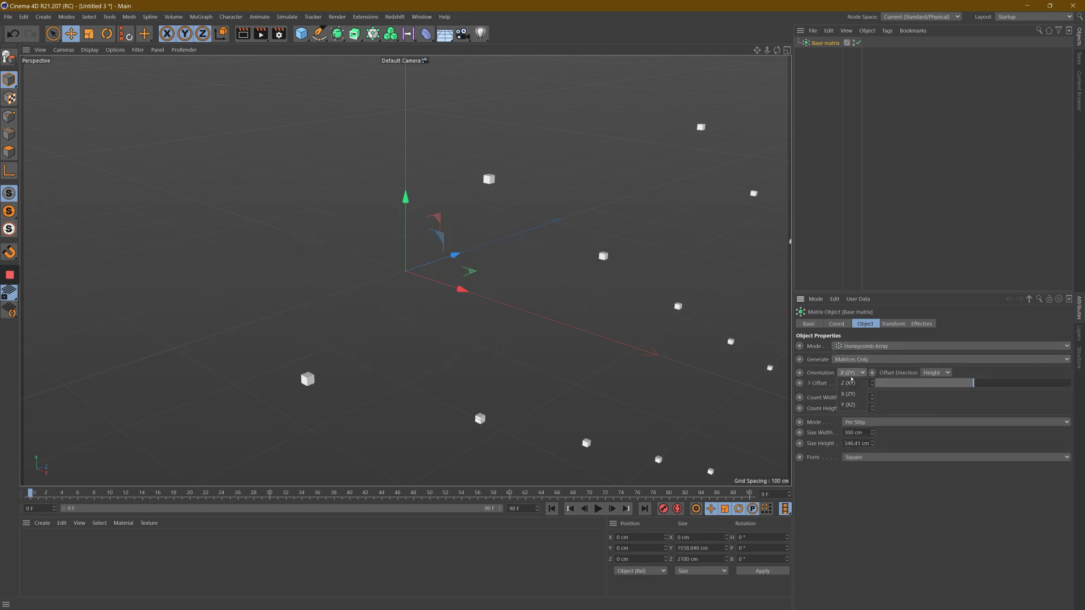
{"action": "left_click", "coordinate": [857, 405]}
{"action": "left_click_drag", "start_coordinate": [767, 51], "coordinate": [352, 379]}
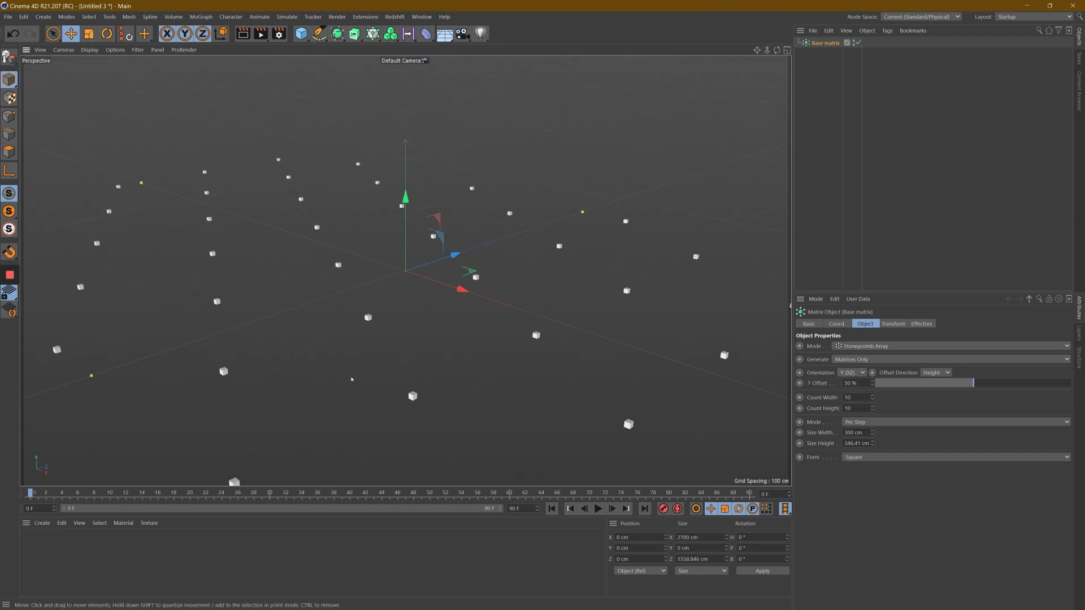
{"action": "left_click_drag", "start_coordinate": [767, 50], "coordinate": [579, 283]}
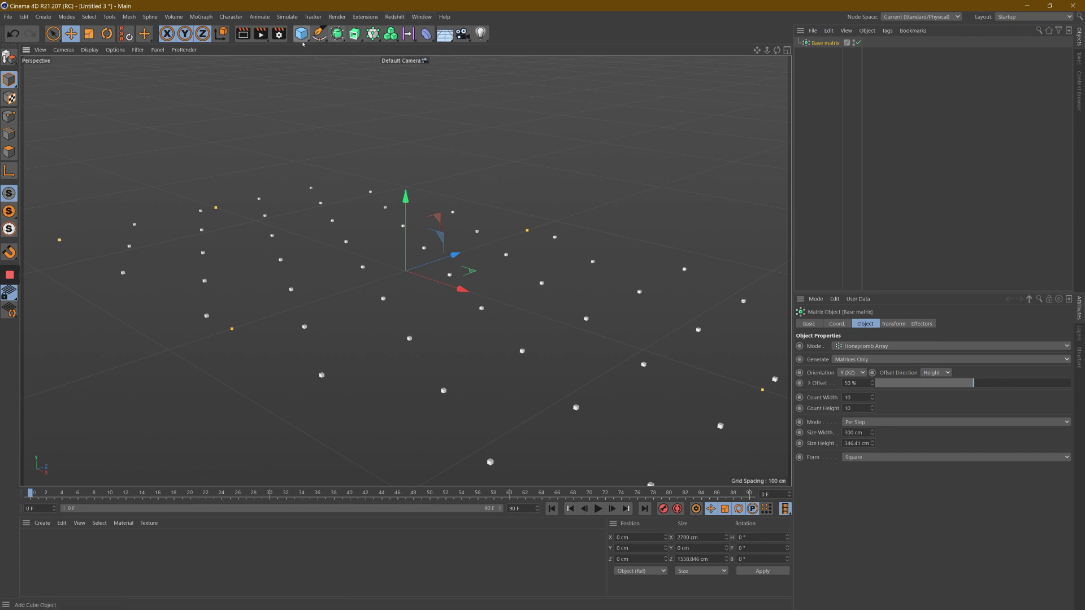
Add a six-sided cylinder with 6 rotation segments and resize it to a flat hexagon, radius about 136 cm and height about 39 cm.
{"action": "left_click_drag", "start_coordinate": [301, 33], "coordinate": [499, 48]}
{"action": "double_click", "coordinate": [876, 379]}
{"action": "type", "text": "6"}
{"action": "key", "text": "Return"}
{"action": "left_click_drag", "start_coordinate": [414, 256], "coordinate": [455, 257]}
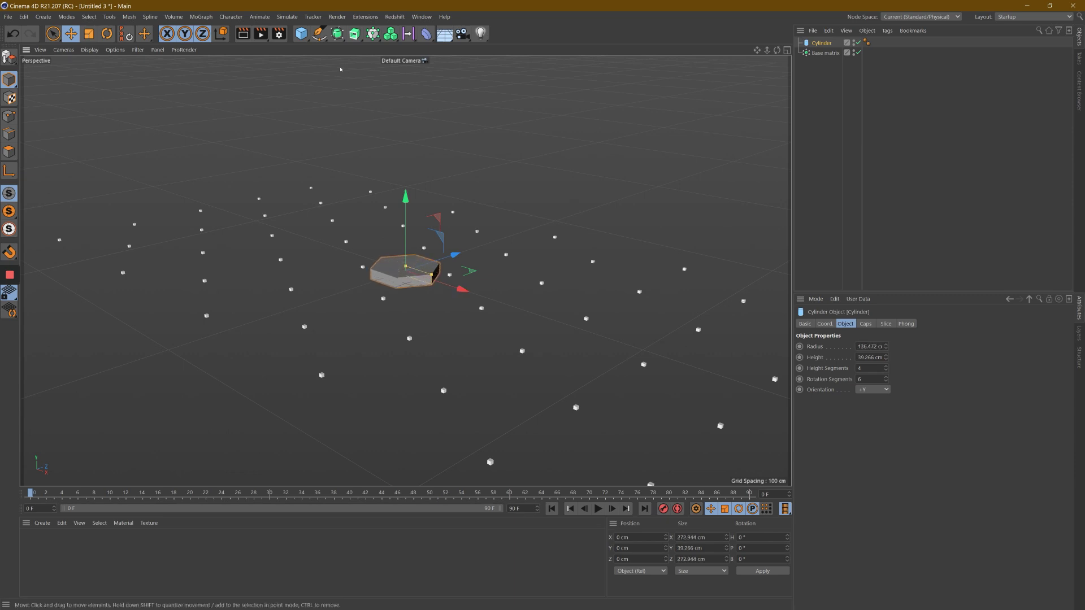
Add a Taper deformer as a child of the cylinder, fit it to the parent and set its strength to 41%.
{"action": "left_click", "coordinate": [426, 35]}
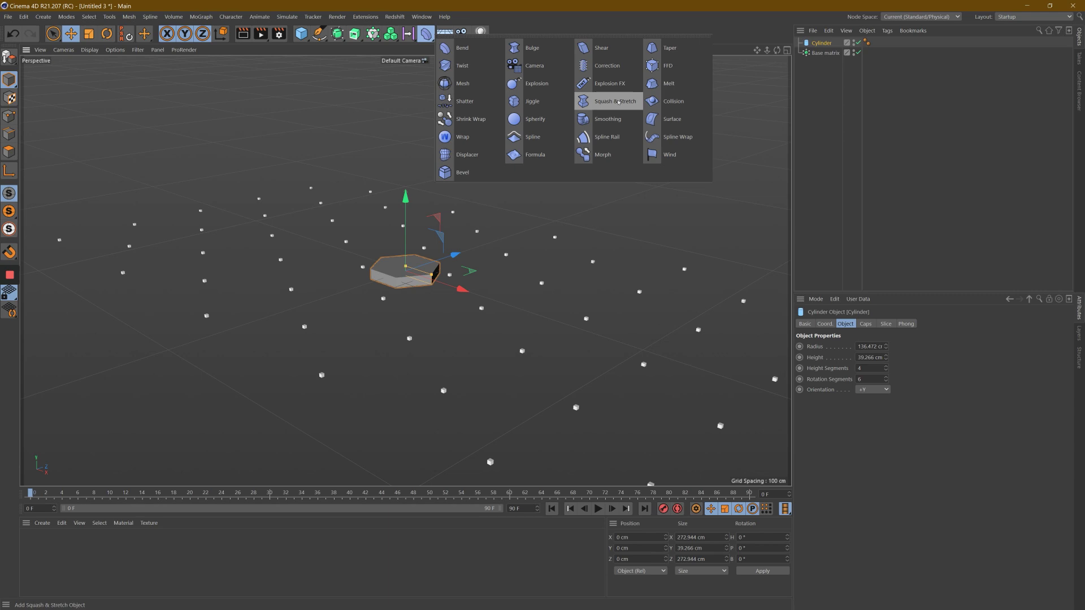
{"action": "left_click", "coordinate": [668, 48]}
{"action": "left_click_drag", "start_coordinate": [832, 44], "coordinate": [823, 53]}
{"action": "left_click", "coordinate": [821, 402]}
{"action": "left_click_drag", "start_coordinate": [864, 368], "coordinate": [863, 370]}
{"action": "left_click_drag", "start_coordinate": [778, 50], "coordinate": [782, 356]}
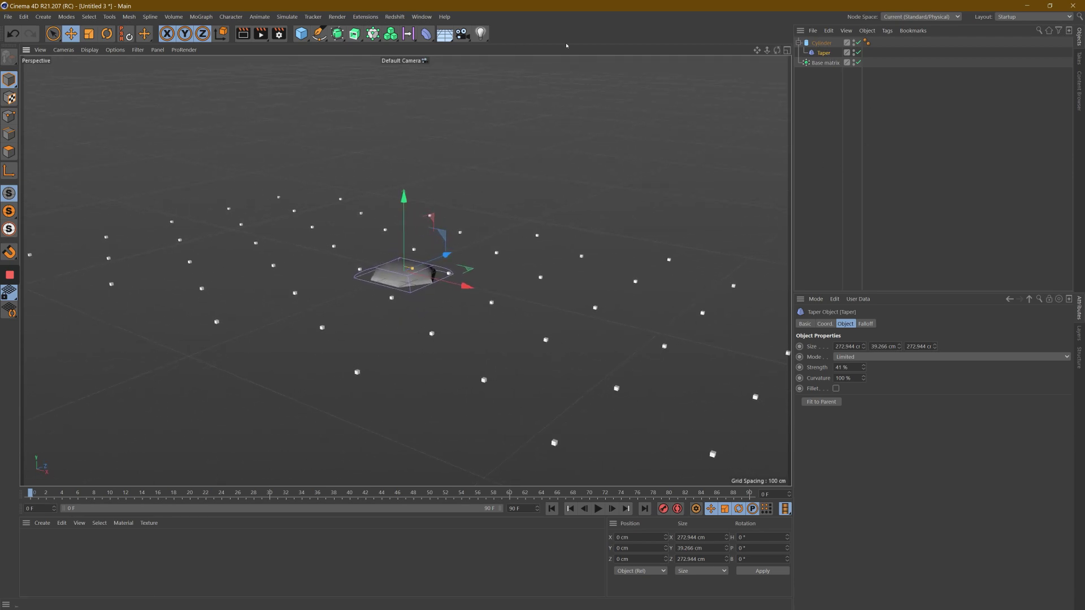
Rename the tapered cylinder as RGC foot and place Base matrix above it in the object hierarchy.
{"action": "double_click", "coordinate": [821, 43]}
{"action": "type", "text": "RG foot"}
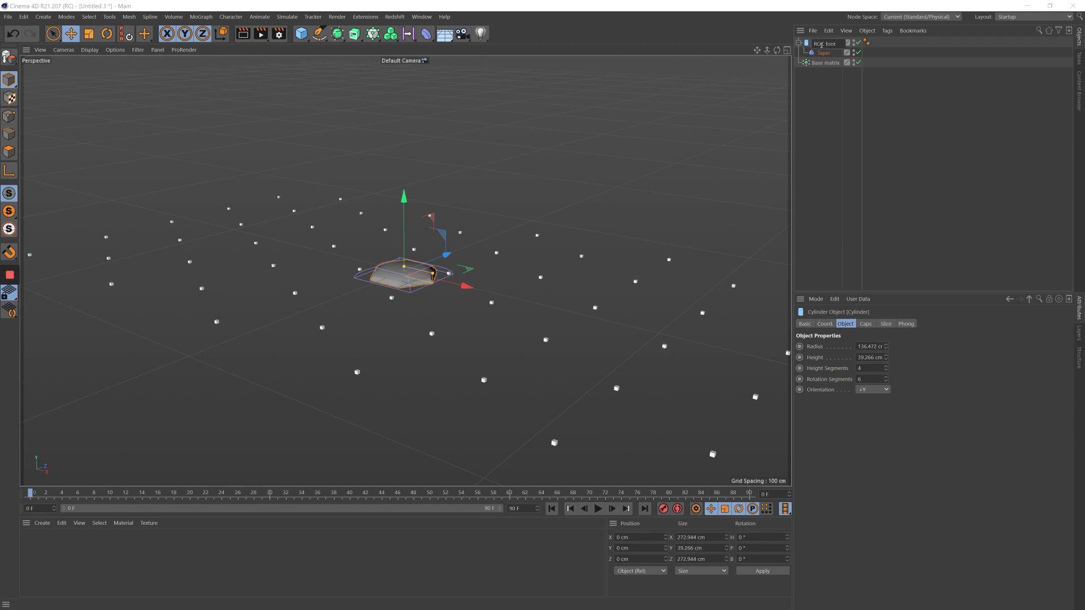
{"action": "key", "text": "Return"}
{"action": "left_click_drag", "start_coordinate": [820, 61], "coordinate": [822, 40]}
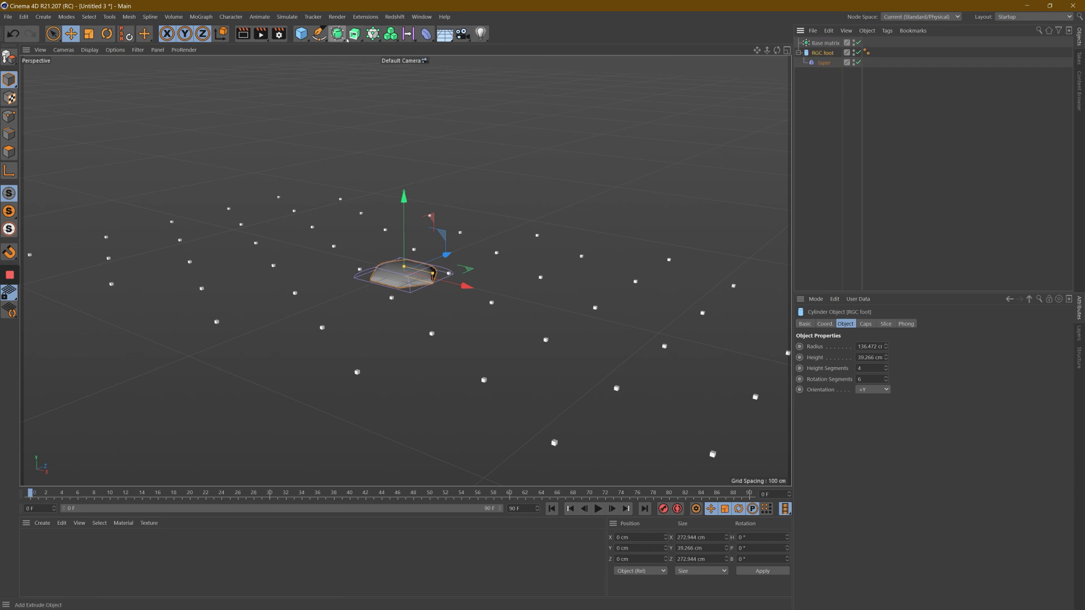
Add a Cloner below Base matrix in the hierarchy and rename it as RGC feet.
{"action": "left_click", "coordinate": [372, 33]}
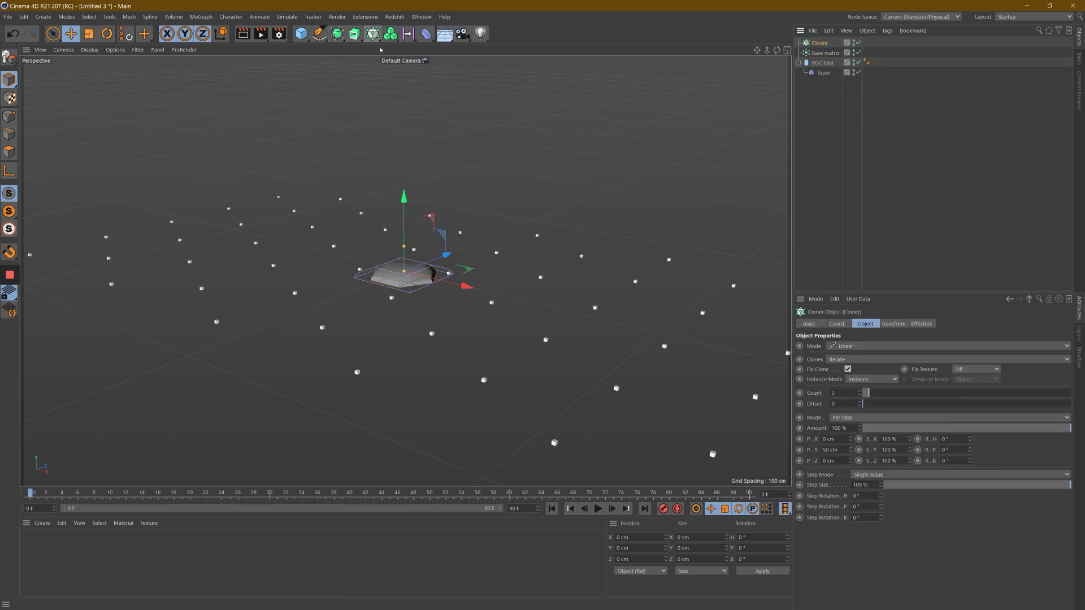
{"action": "left_click_drag", "start_coordinate": [822, 52], "coordinate": [822, 40]}
{"action": "double_click", "coordinate": [822, 53]}
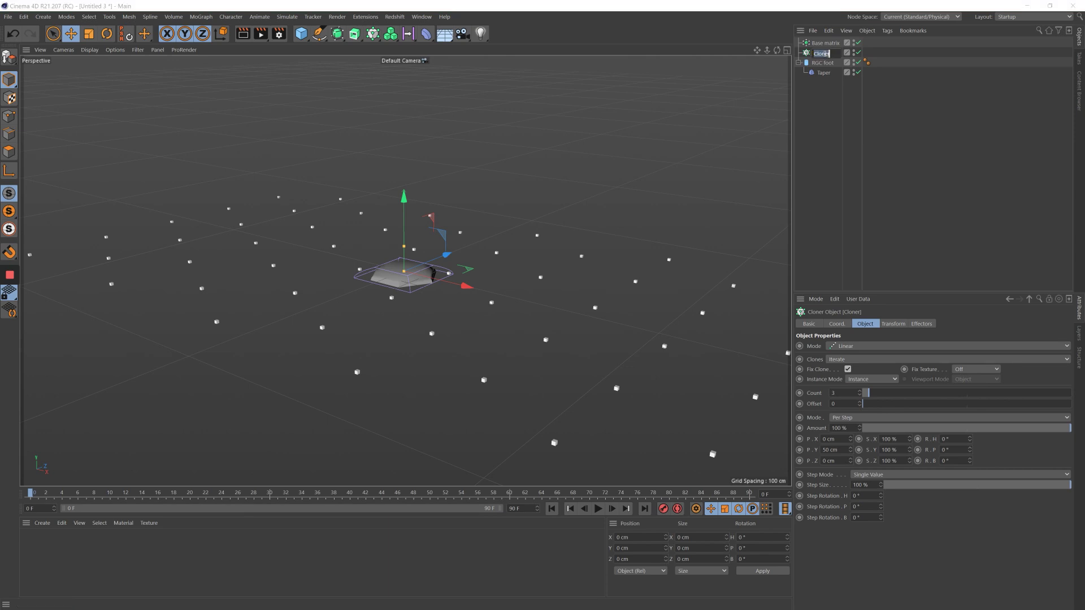
{"action": "type", "text": "RGC feet"}
{"action": "key", "text": "Return"}
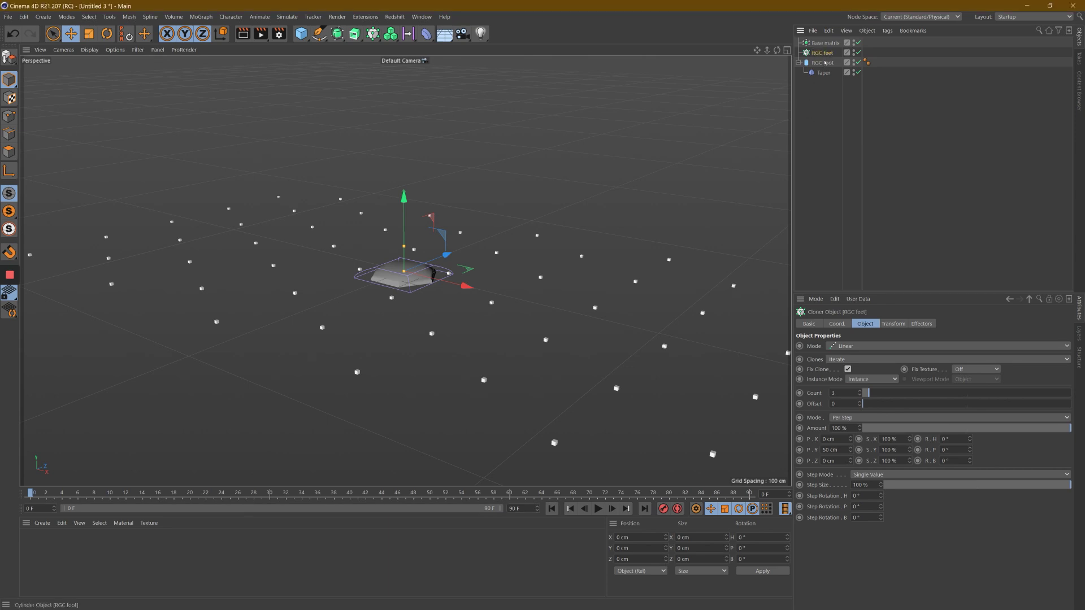
Make RGC foot a child of the RGC feet cloner and clone it in Object mode onto Base matrix.
{"action": "left_click_drag", "start_coordinate": [823, 63], "coordinate": [829, 53]}
{"action": "left_click", "coordinate": [829, 53]}
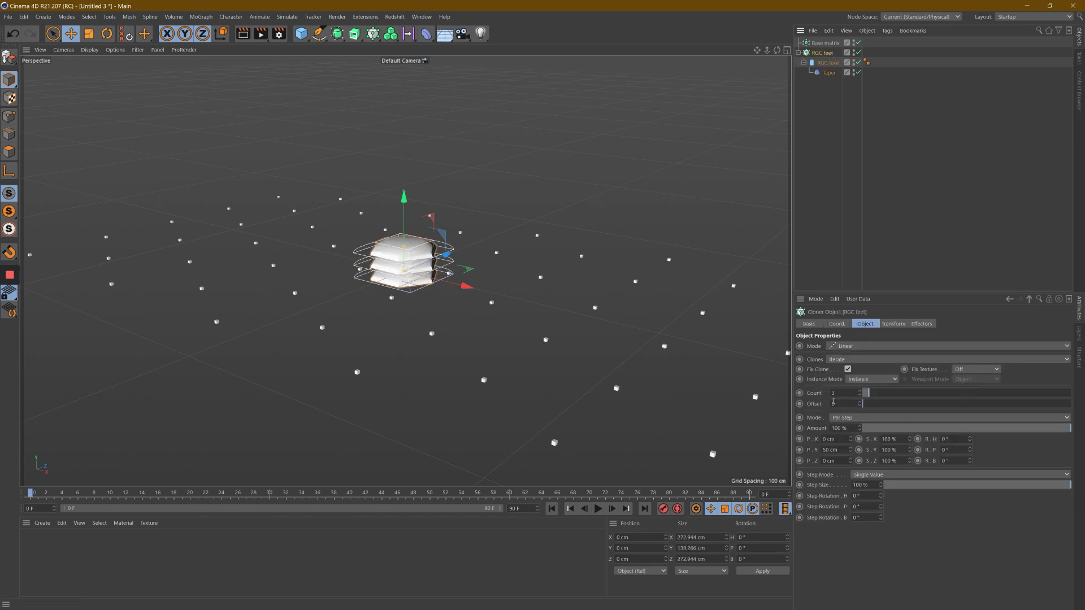
{"action": "left_click", "coordinate": [850, 346]}
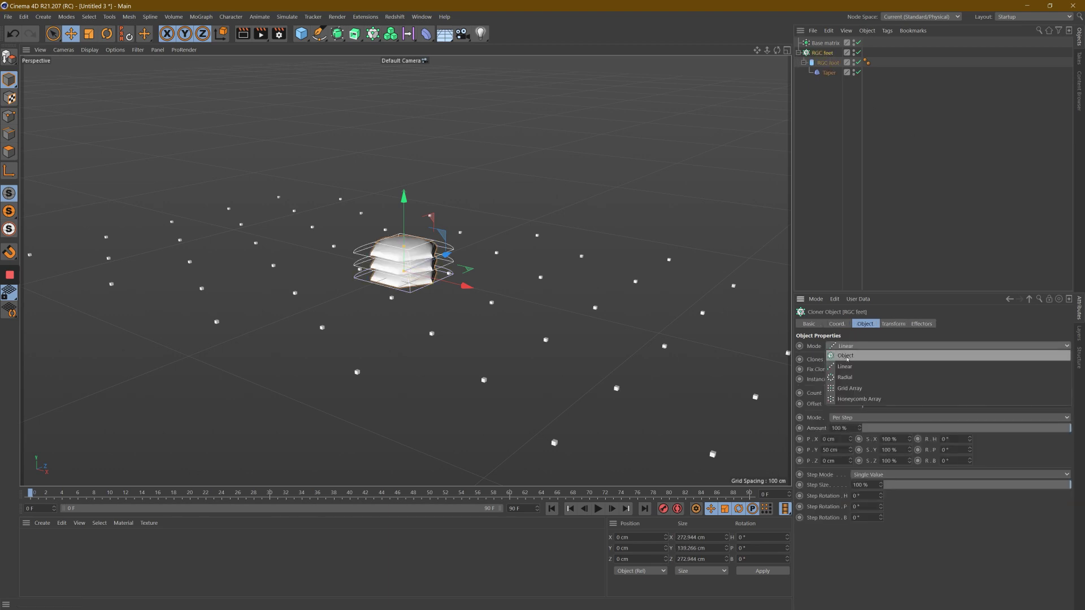
{"action": "left_click", "coordinate": [846, 356]}
{"action": "left_click", "coordinate": [1067, 392]}
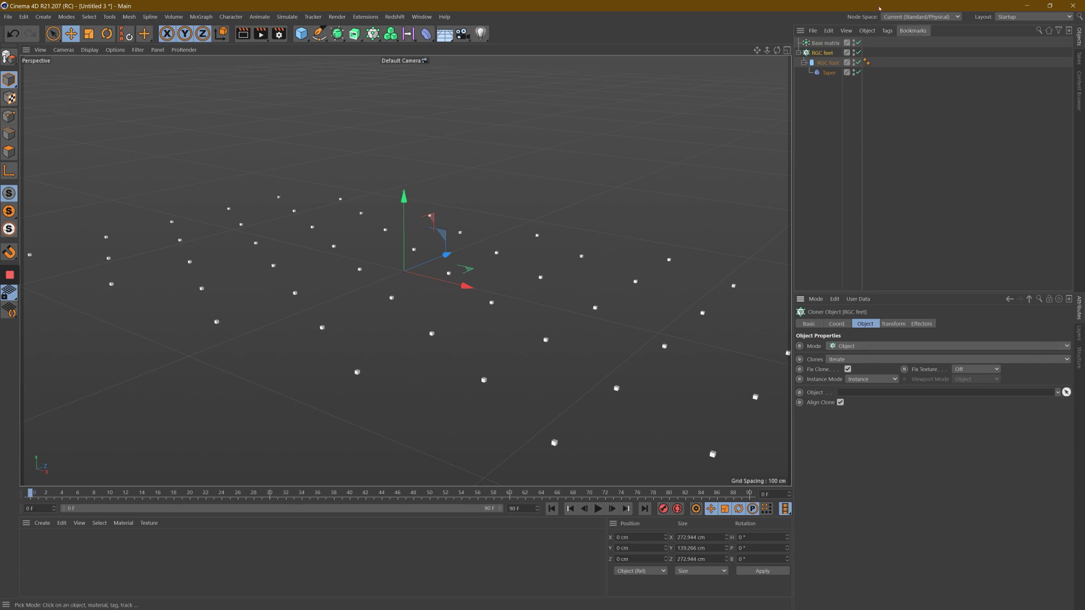
{"action": "left_click", "coordinate": [824, 45]}
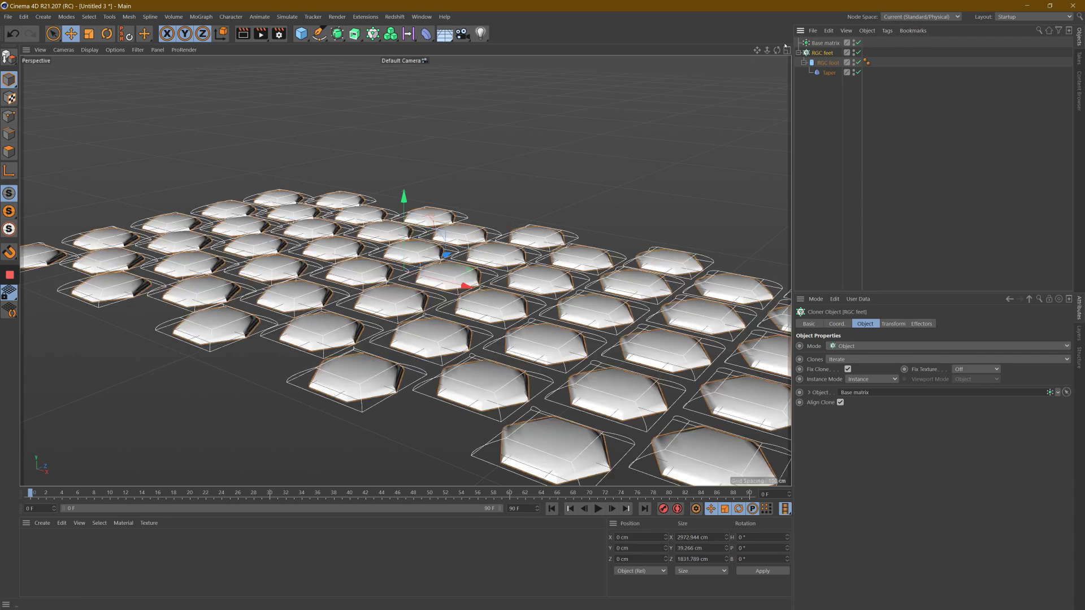
Hide the Taper deformer's cage in the viewport and select the RGC foot cylinder.
{"action": "left_click_drag", "start_coordinate": [777, 51], "coordinate": [408, 338]}
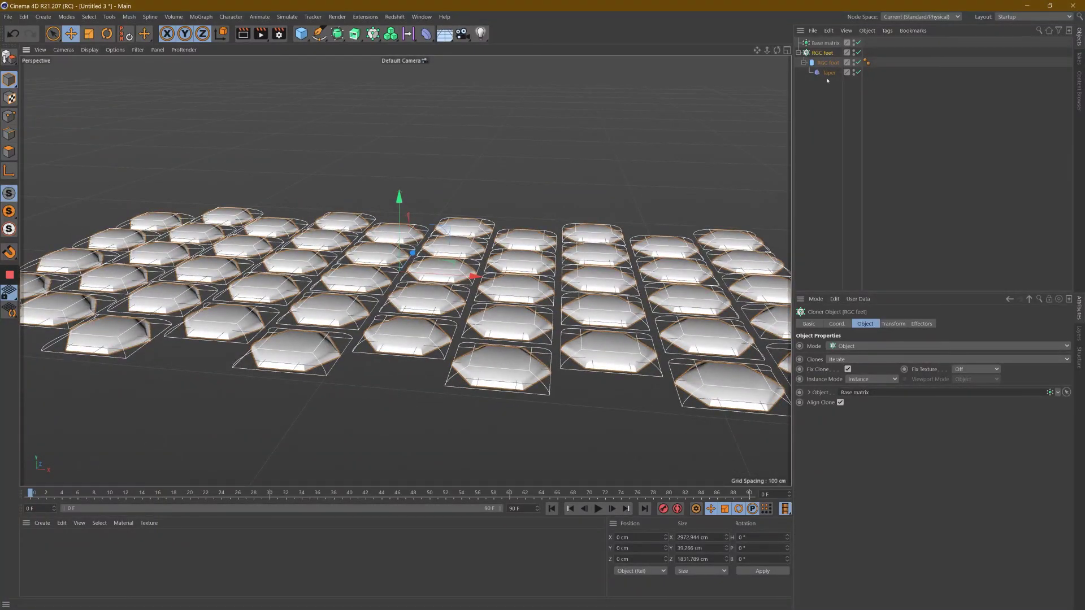
{"action": "left_click", "coordinate": [856, 72]}
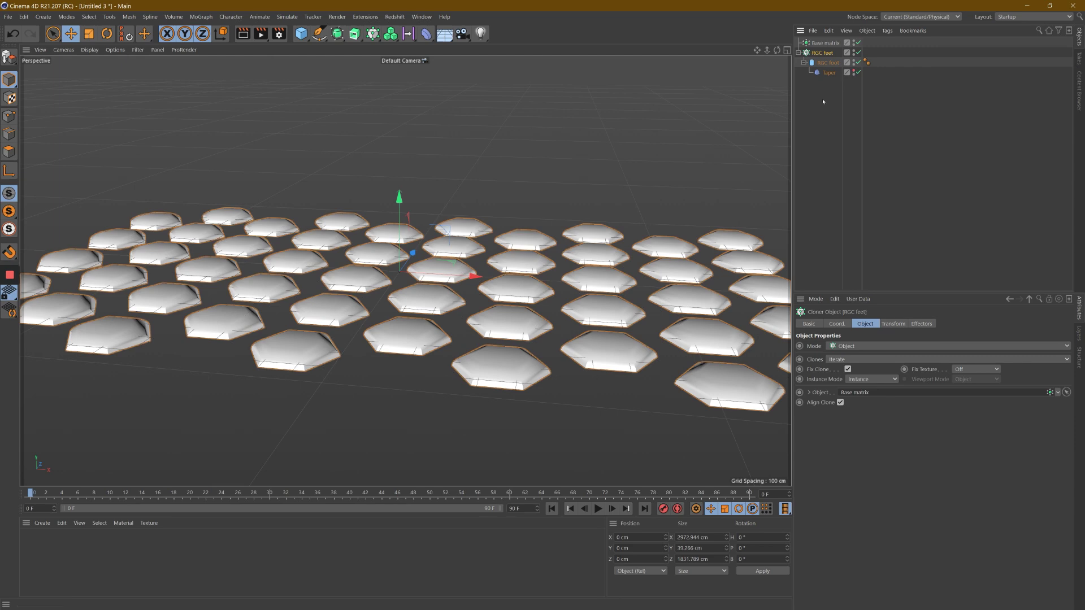
{"action": "left_click_drag", "start_coordinate": [779, 48], "coordinate": [822, 81]}
{"action": "left_click", "coordinate": [826, 62]}
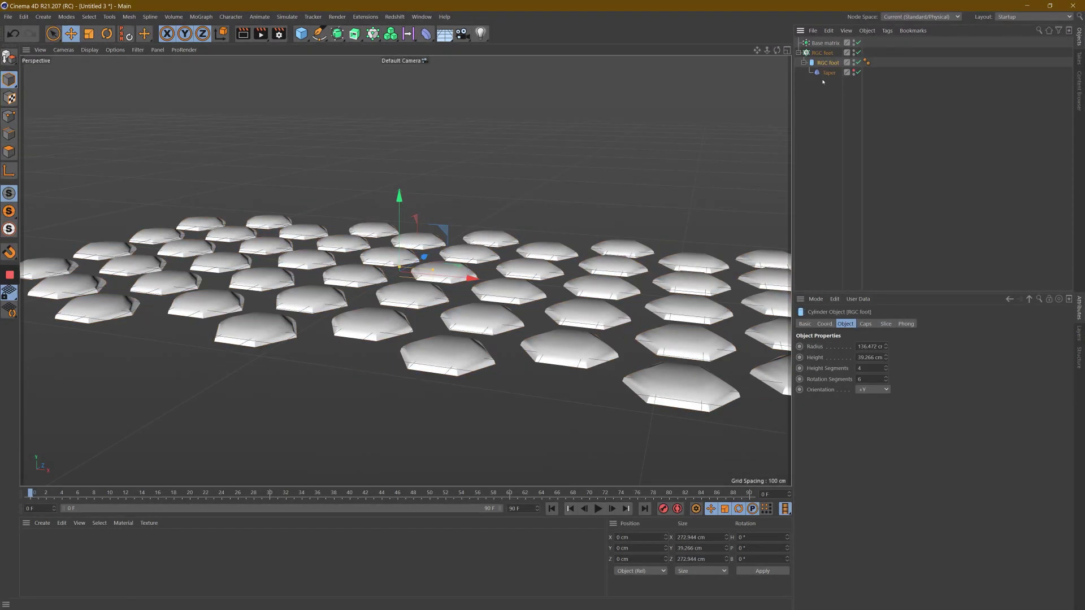
Close the gaps between the hexagons by setting the Base matrix step size to 202 cm width and 244.41 cm height.
{"action": "left_click", "coordinate": [831, 43]}
{"action": "left_click_drag", "start_coordinate": [872, 434], "coordinate": [872, 428]}
{"action": "left_click", "coordinate": [873, 443]}
{"action": "left_click_drag", "start_coordinate": [543, 308], "coordinate": [918, 274], "text": "alt"}
{"action": "mouse_move", "coordinate": [873, 433]}
{"action": "left_mouse_down"}
{"action": "mouse_move", "coordinate": [874, 456]}
{"action": "mouse_move", "coordinate": [873, 433]}
{"action": "mouse_move", "coordinate": [874, 446]}
{"action": "left_mouse_up"}
{"action": "left_click", "coordinate": [873, 441]}
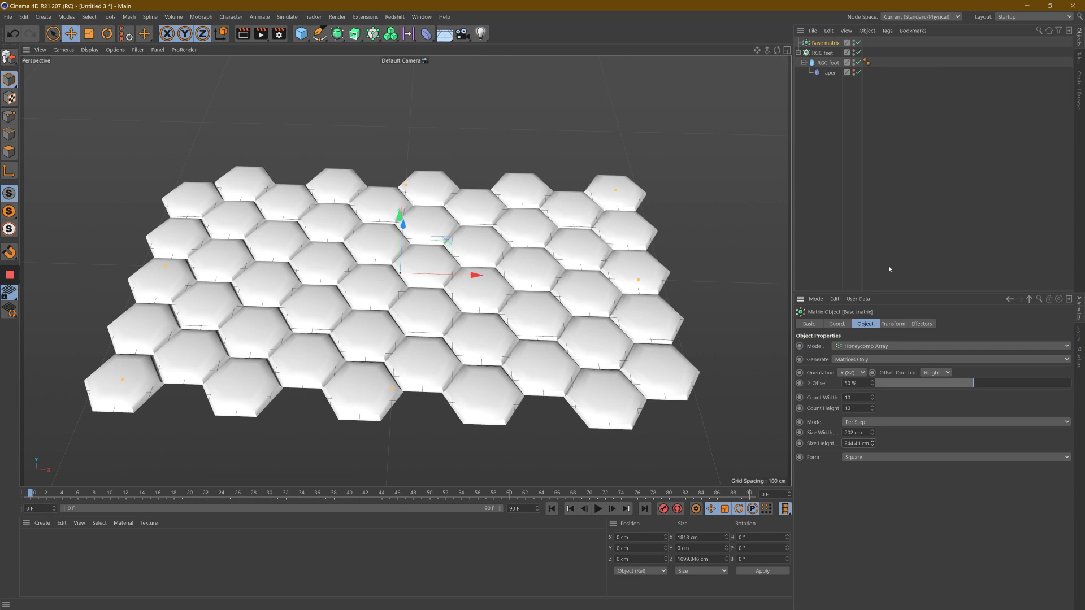
{"action": "left_click_drag", "start_coordinate": [778, 51], "coordinate": [582, 214]}
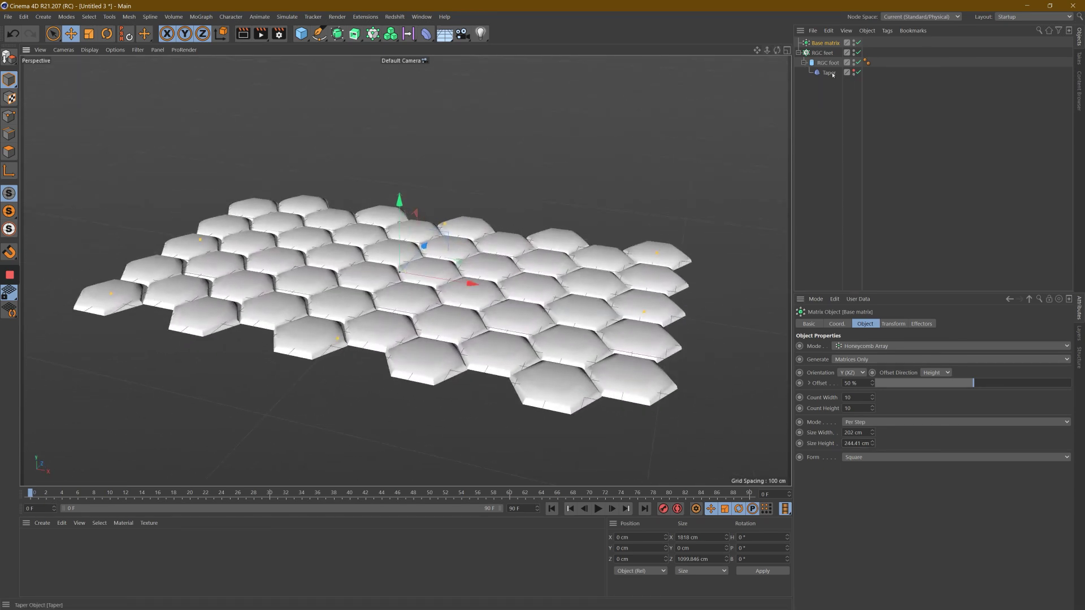
Set the RGC foot cylinder's height to 94.266 cm, then fit the Taper deformer to its parent and adjust its strength.
{"action": "left_click", "coordinate": [828, 63]}
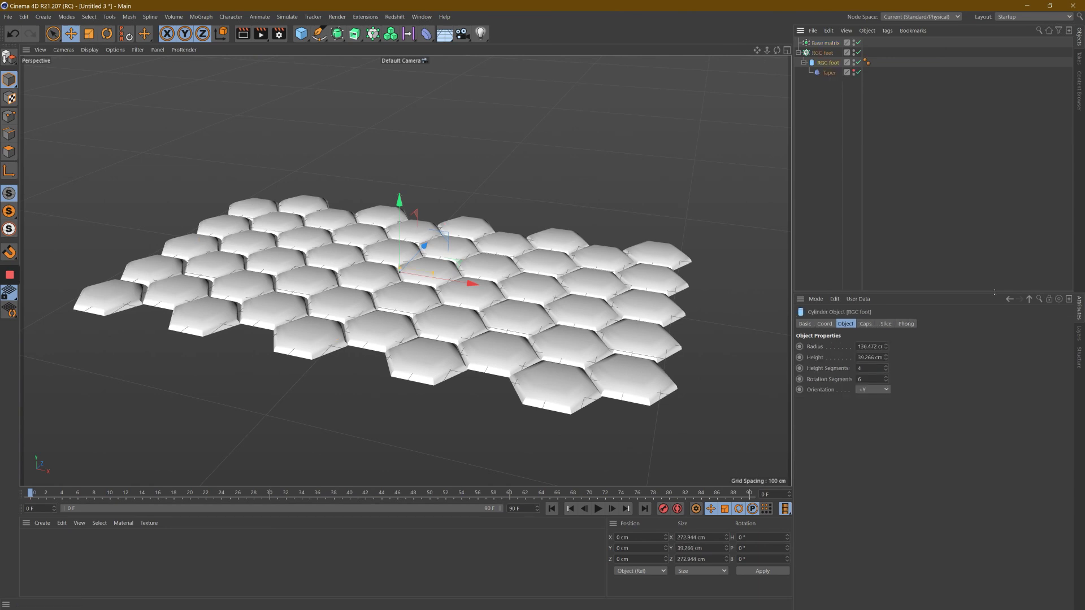
{"action": "left_click_drag", "start_coordinate": [887, 364], "coordinate": [889, 344]}
{"action": "left_click", "coordinate": [835, 73]}
{"action": "left_click", "coordinate": [821, 402]}
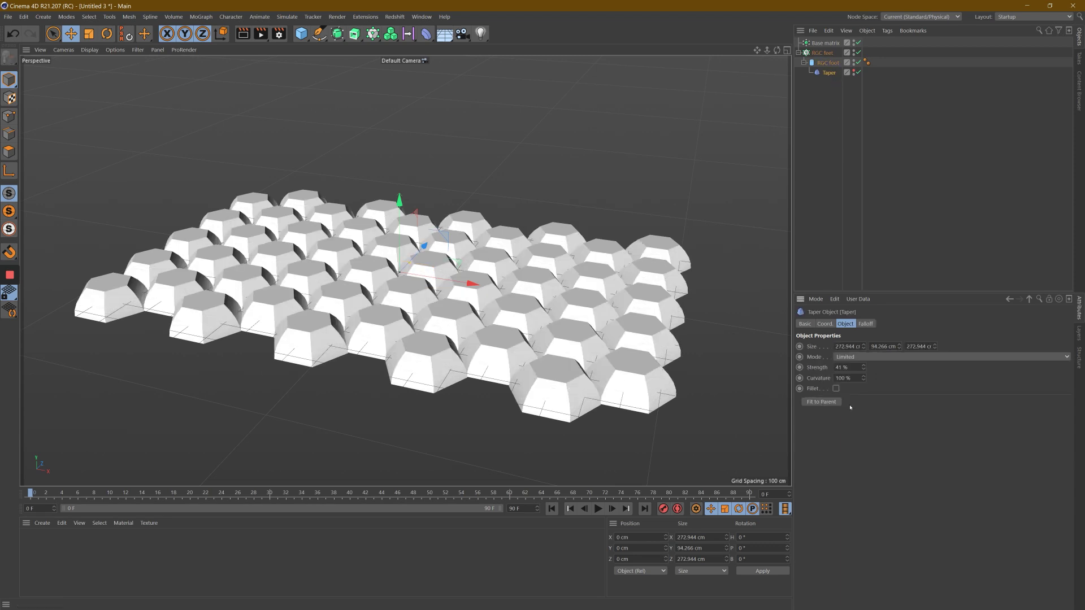
{"action": "left_click_drag", "start_coordinate": [866, 371], "coordinate": [873, 368]}
Set the RGC foot cylinder's height segments to 8.
{"action": "left_click", "coordinate": [828, 63]}
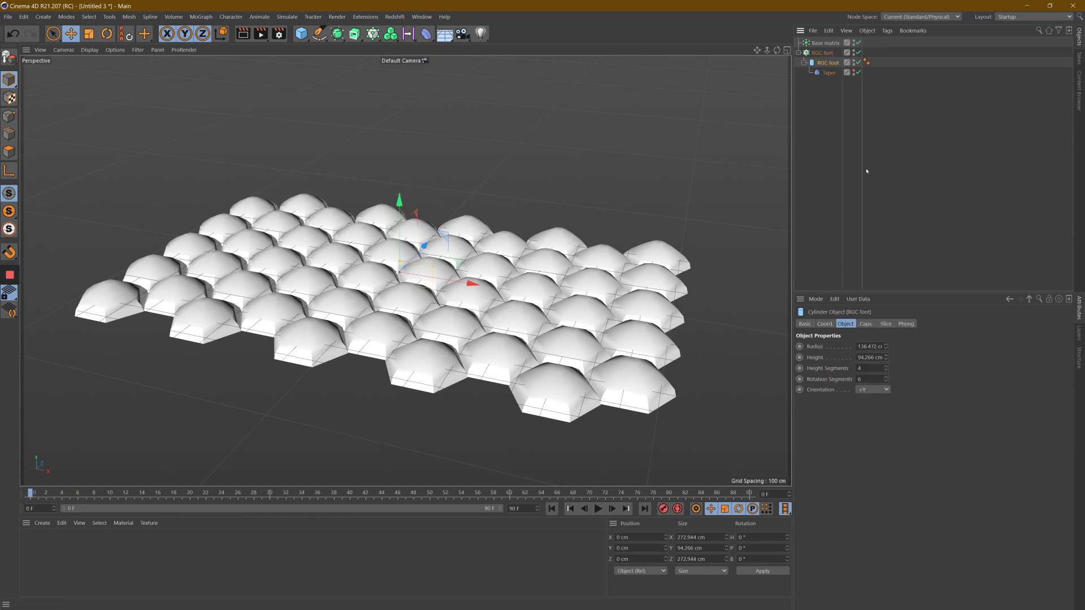
{"action": "left_click_drag", "start_coordinate": [871, 370], "coordinate": [848, 368]}
{"action": "type", "text": "8"}
{"action": "key", "text": "Return"}
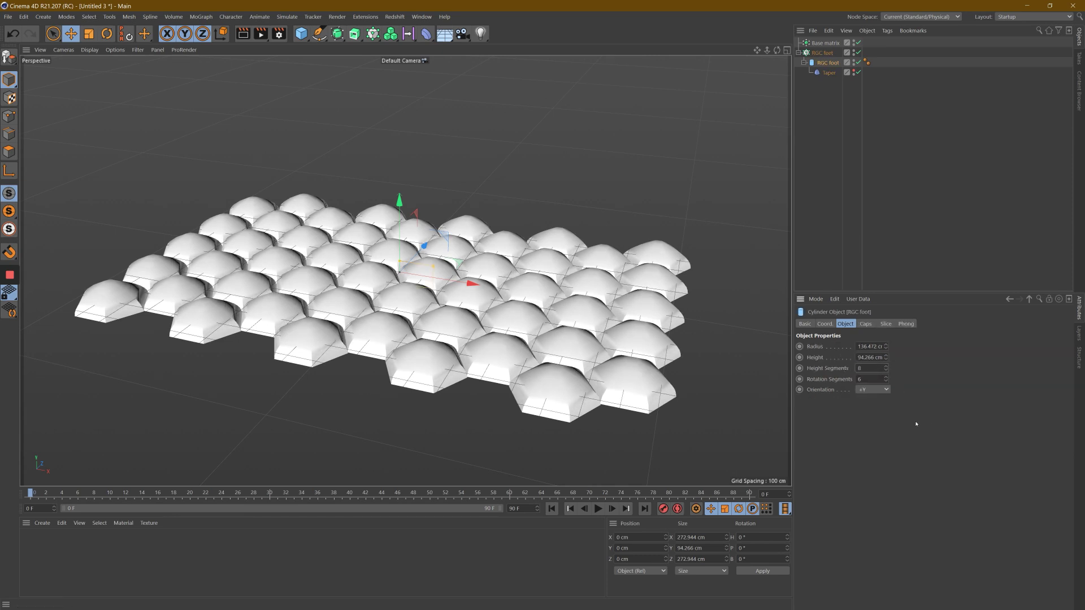
Display the viewport shading with edge lines and inspect the cloned feet from low and raised angles.
{"action": "left_click", "coordinate": [89, 50]}
{"action": "left_click", "coordinate": [108, 67]}
{"action": "left_click_drag", "start_coordinate": [777, 50], "coordinate": [777, 90]}
{"action": "left_click_drag", "start_coordinate": [542, 307], "coordinate": [542, 334]}
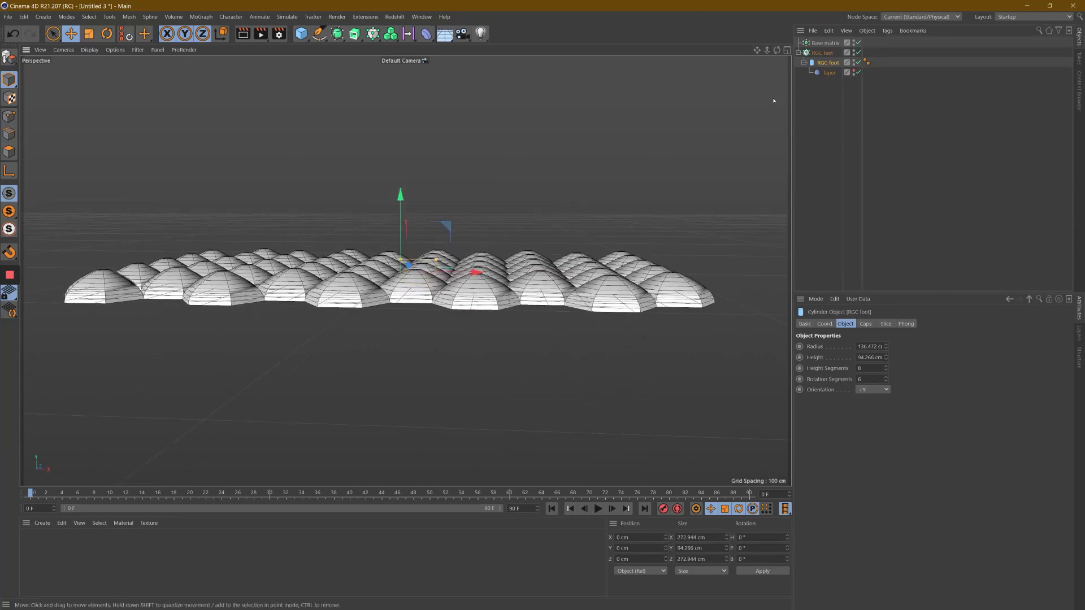
{"action": "left_click_drag", "start_coordinate": [757, 49], "coordinate": [571, 285]}
{"action": "left_click_drag", "start_coordinate": [777, 50], "coordinate": [845, 184]}
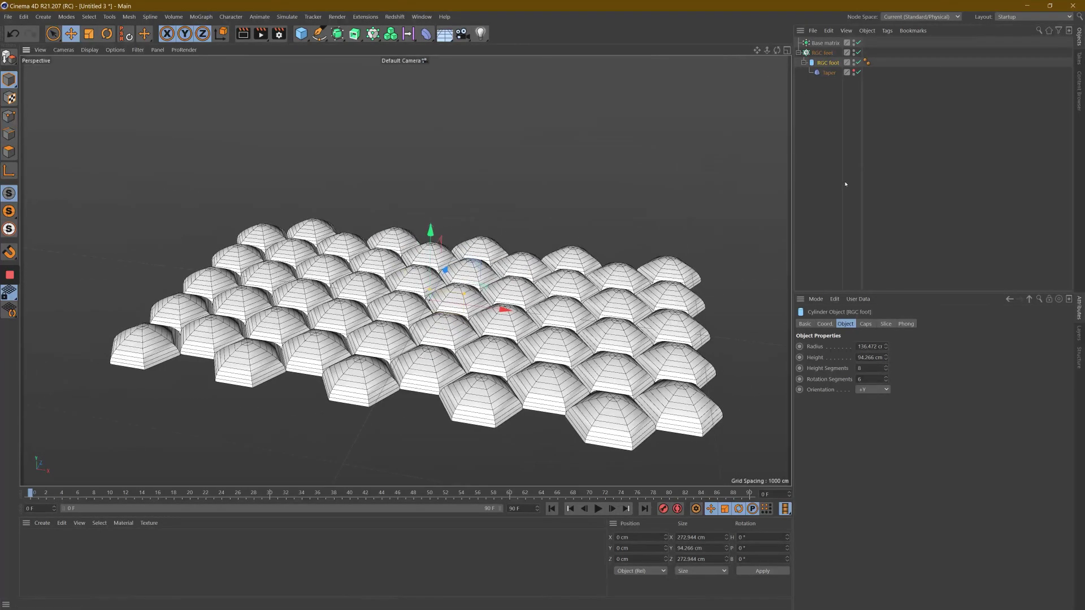
Add a Helix spline with start and end radii of 0 cm and a height of 2000 cm.
{"action": "left_click", "coordinate": [842, 180]}
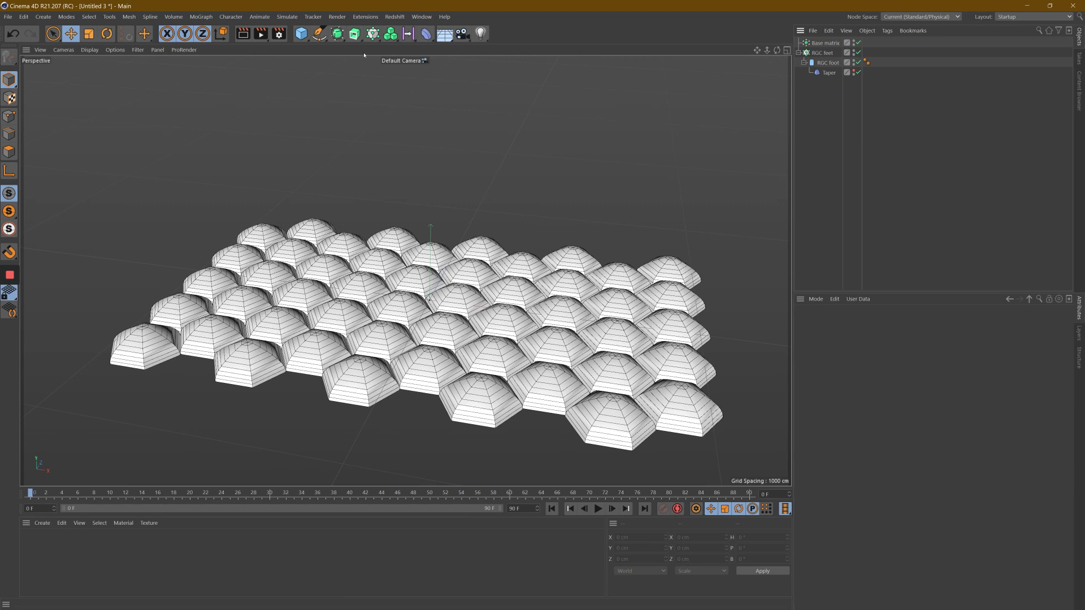
{"action": "left_click", "coordinate": [319, 40]}
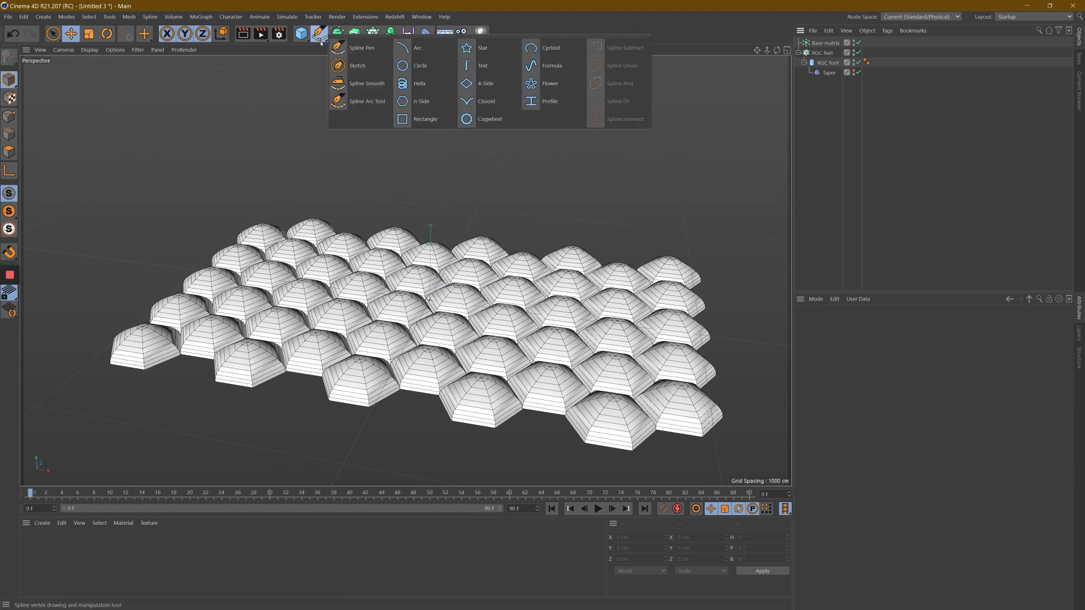
{"action": "left_click", "coordinate": [412, 84]}
{"action": "left_click", "coordinate": [874, 346]}
{"action": "type", "text": "0"}
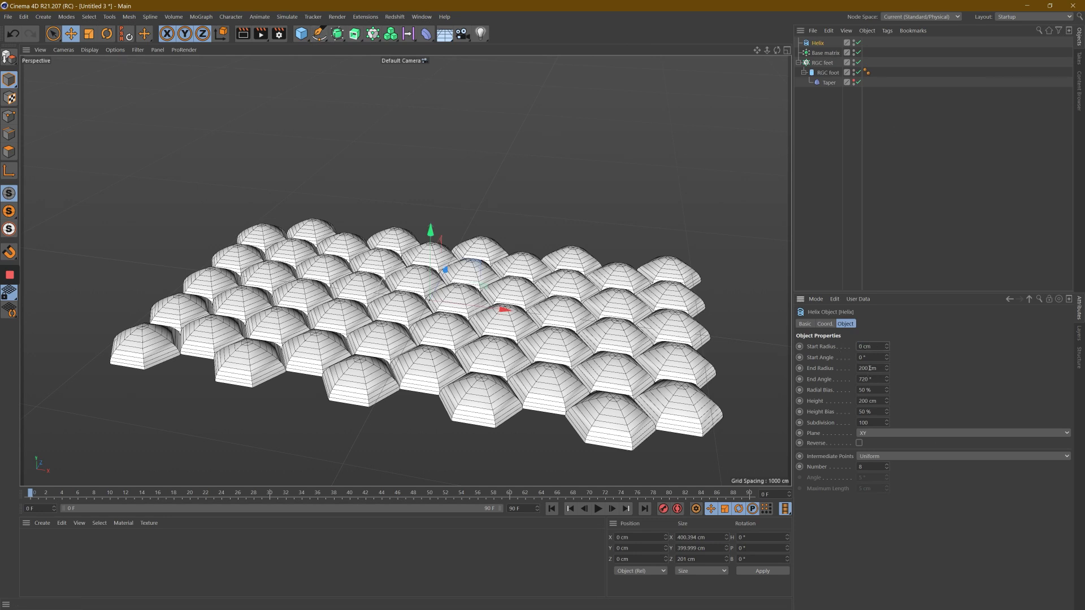
{"action": "left_click", "coordinate": [868, 368]}
{"action": "type", "text": "0"}
{"action": "key", "text": "Return"}
Duplicate the RGC feet cloner below the original and rename the copy as RGC processes.
{"action": "left_click", "coordinate": [798, 62]}
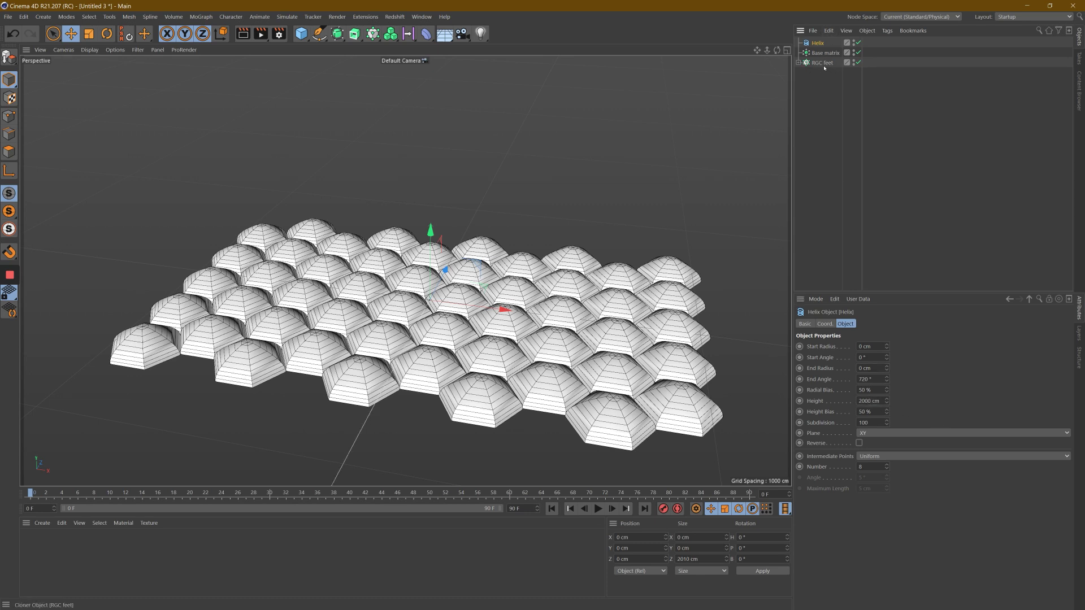
{"action": "left_click", "coordinate": [823, 63]}
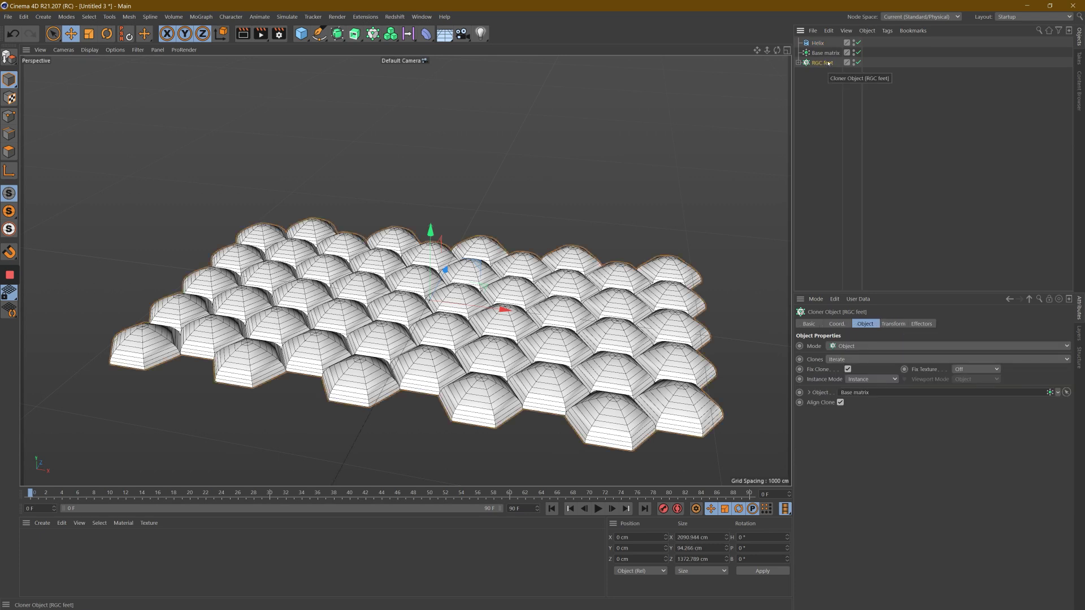
{"action": "left_click_drag", "start_coordinate": [823, 63], "coordinate": [825, 73], "text": "ctrl"}
{"action": "double_click", "coordinate": [826, 73]}
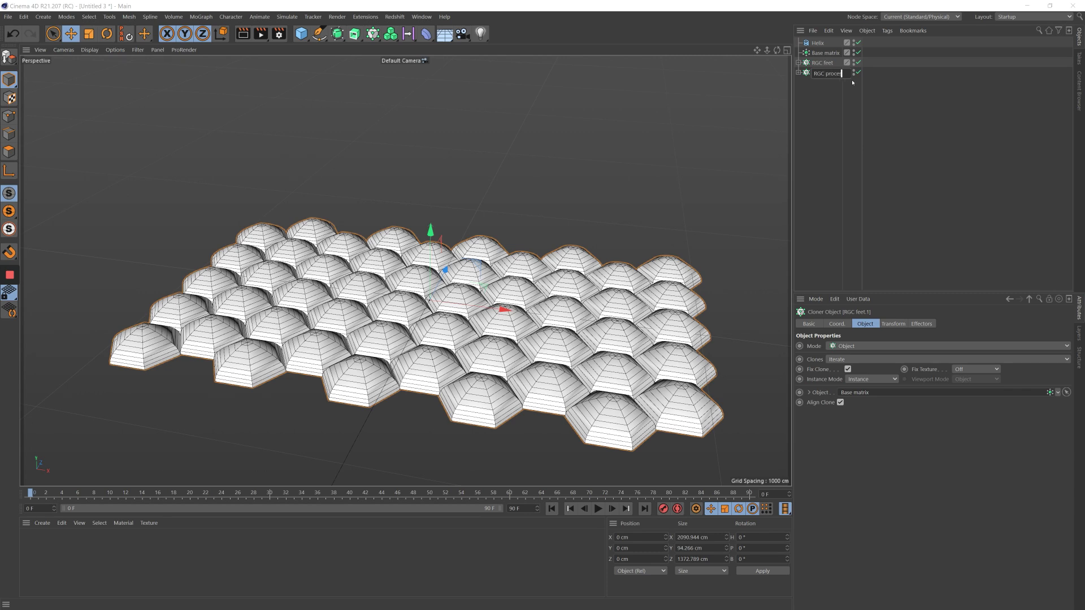
{"action": "type", "text": "RGC processes"}
{"action": "key", "text": "Return"}
Replace the RGC foot inside the RGC processes cloner with the Helix and rename the spline as RGC process.
{"action": "left_click", "coordinate": [798, 72]}
{"action": "left_click_drag", "start_coordinate": [808, 43], "coordinate": [828, 74]}
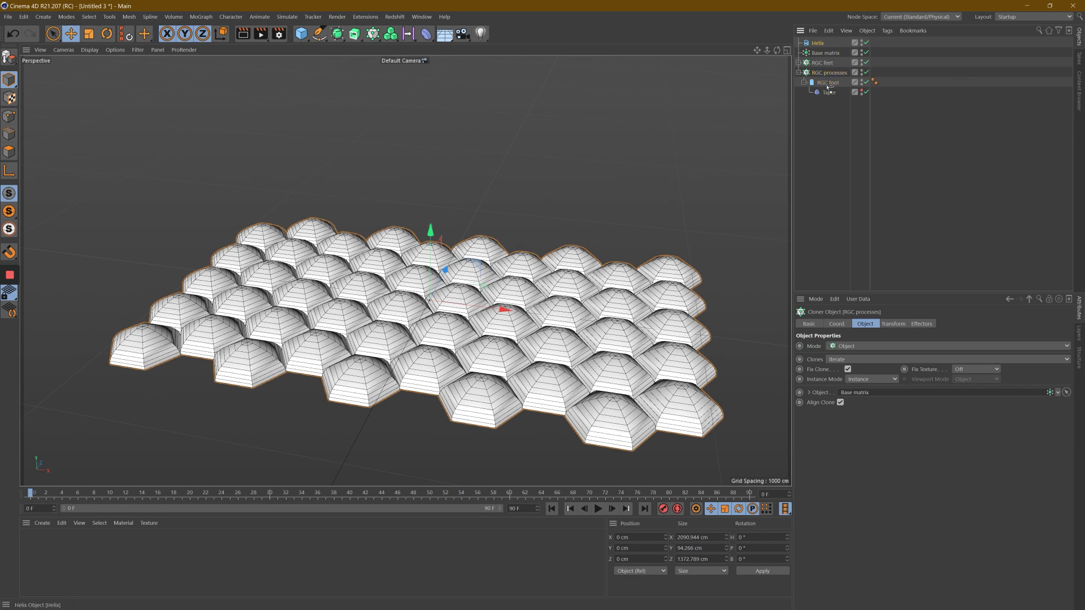
{"action": "left_click", "coordinate": [829, 83]}
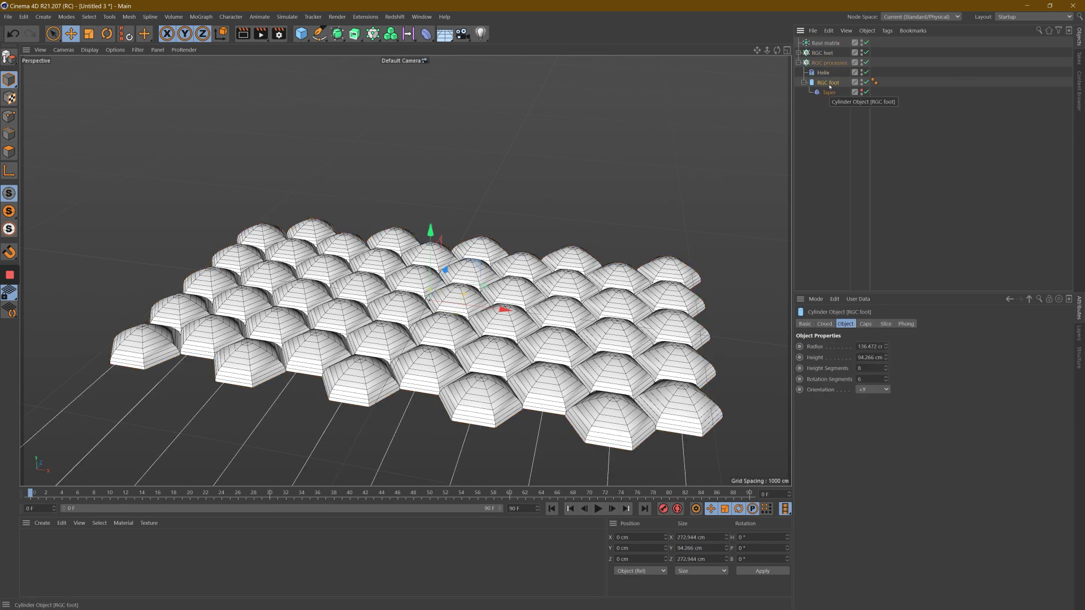
{"action": "key", "text": "Delete"}
{"action": "double_click", "coordinate": [823, 73]}
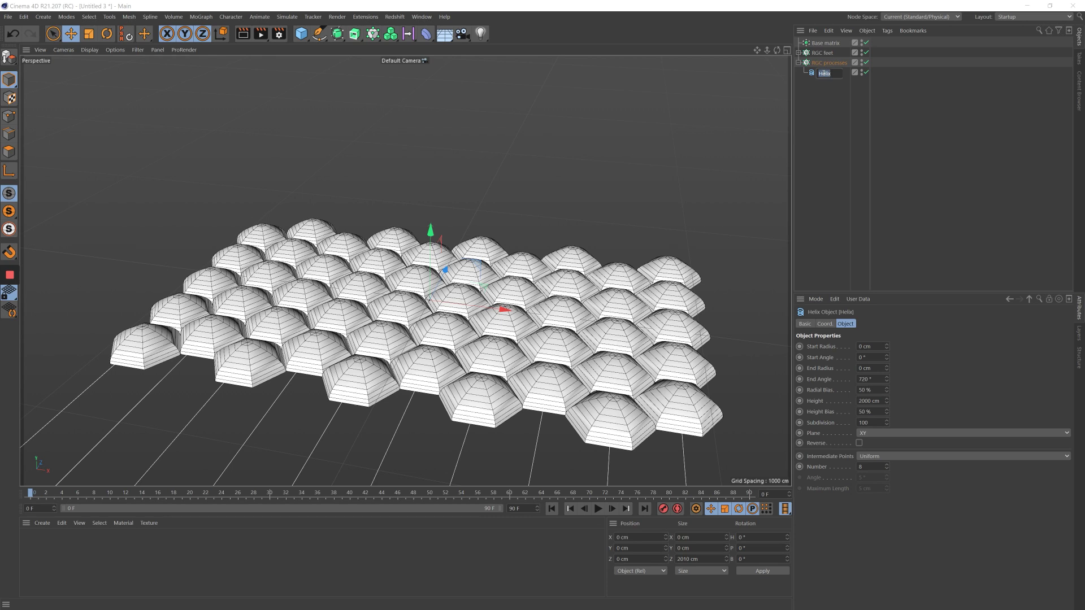
{"action": "type", "text": "RRGC process"}
{"action": "key", "text": "Return"}
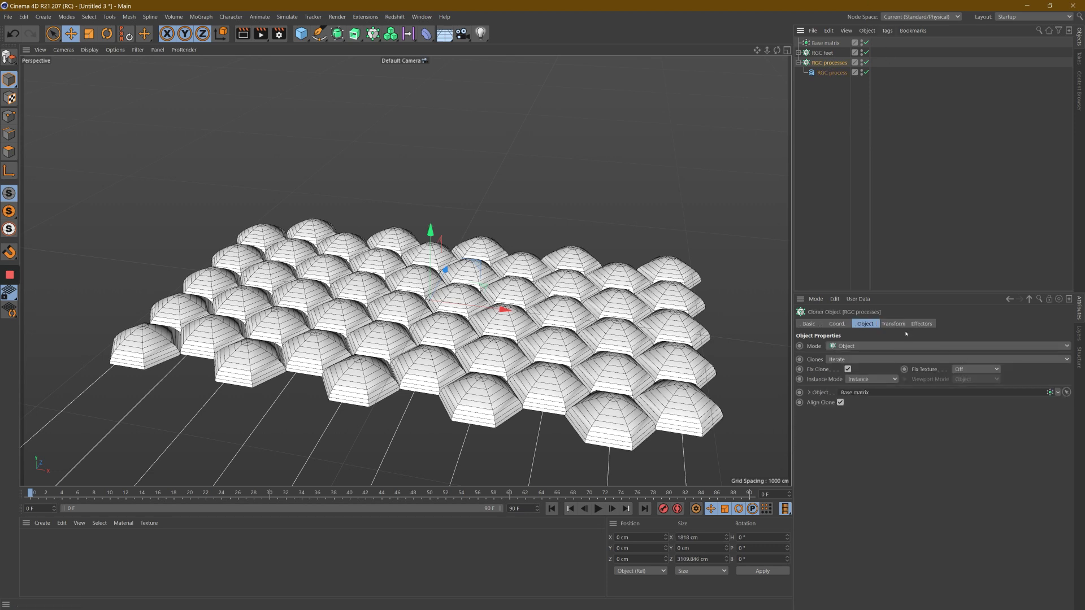
Set the RGC process helix's plane to XZ so the cloned splines rise vertically from the feet.
{"action": "left_click", "coordinate": [832, 72]}
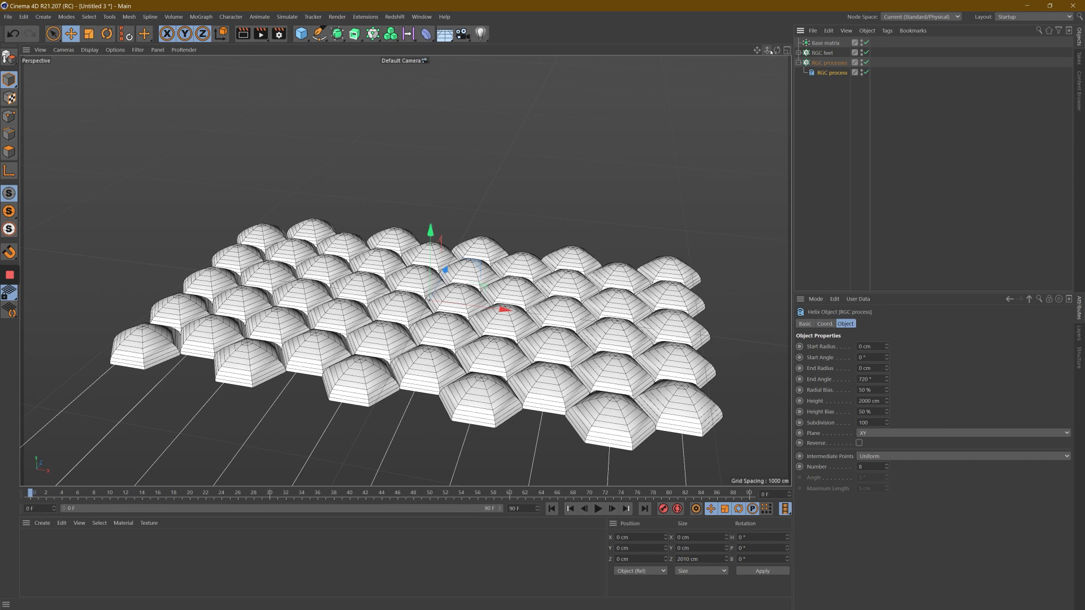
{"action": "left_click_drag", "start_coordinate": [777, 50], "coordinate": [774, 53]}
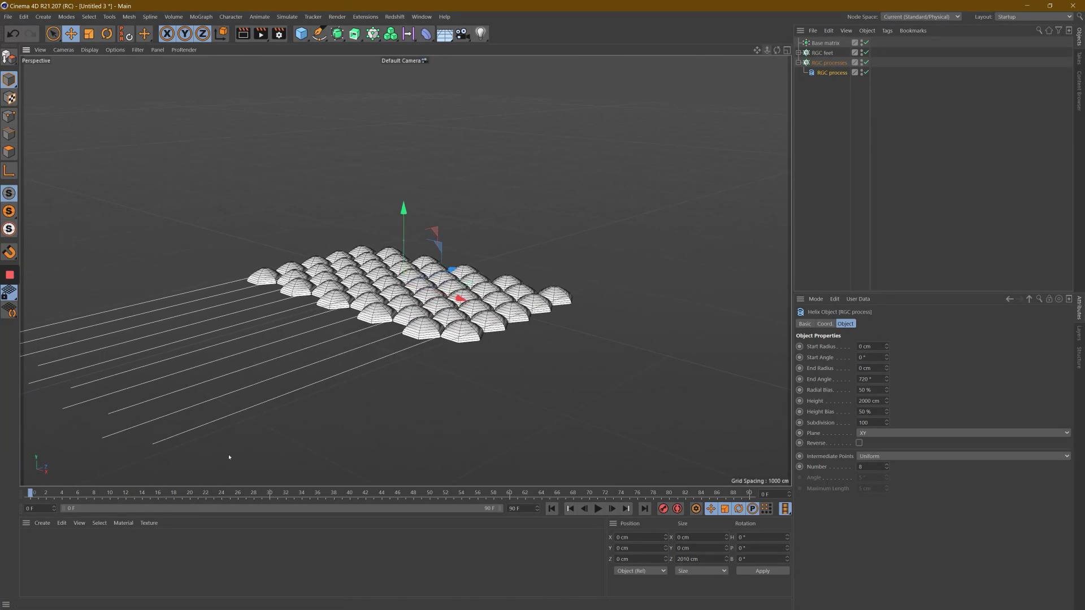
{"action": "left_click", "coordinate": [862, 433]}
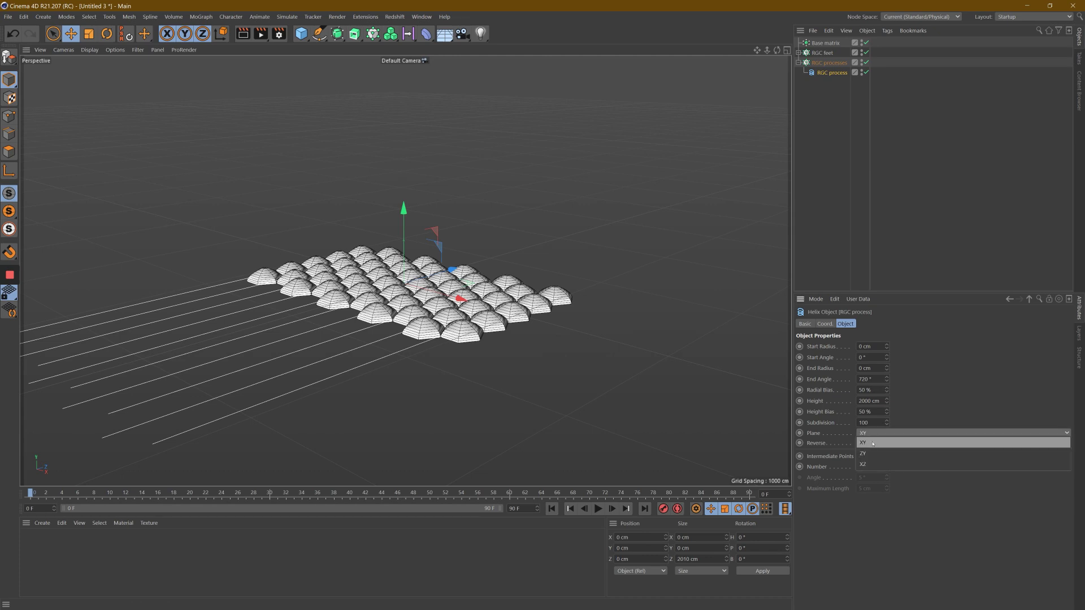
{"action": "left_click", "coordinate": [870, 445]}
{"action": "left_click", "coordinate": [882, 433]}
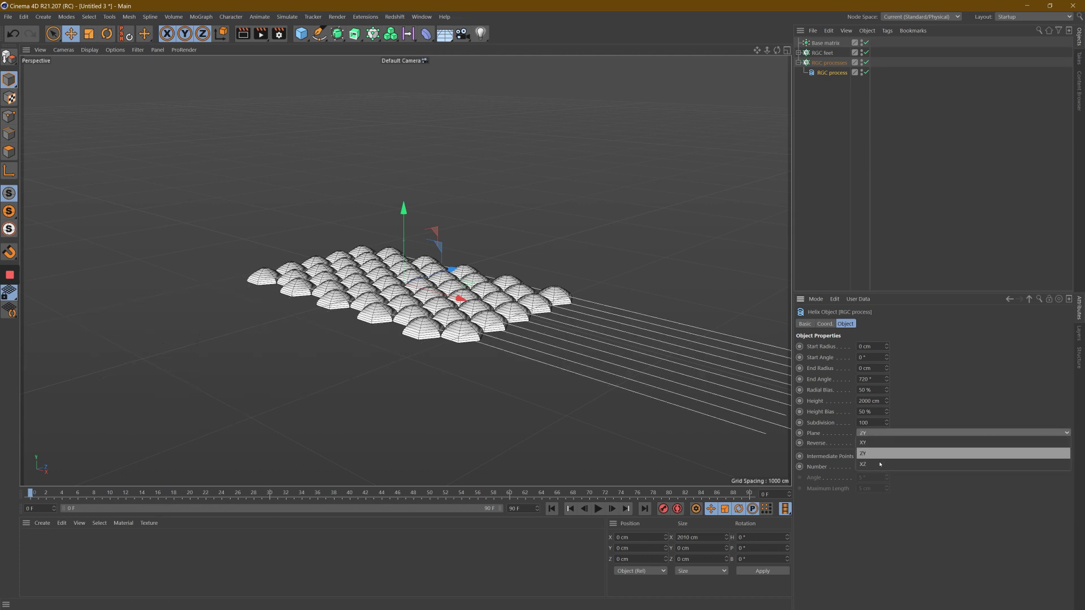
{"action": "left_click", "coordinate": [882, 463]}
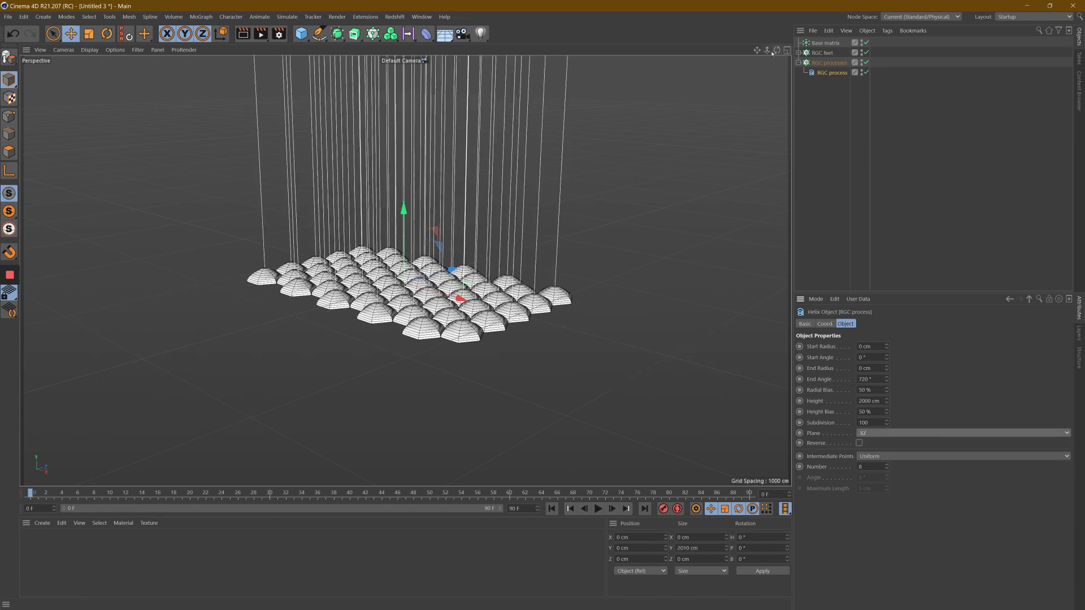
{"action": "left_click_drag", "start_coordinate": [762, 49], "coordinate": [808, 76]}
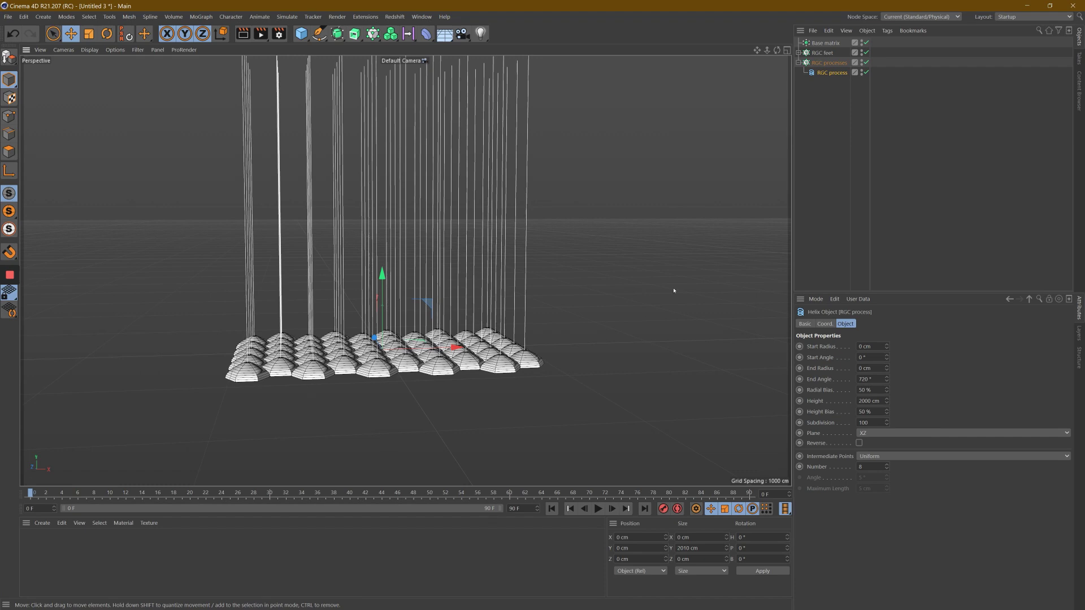
{"action": "left_click_drag", "start_coordinate": [543, 305], "coordinate": [542, 310], "text": "alt"}
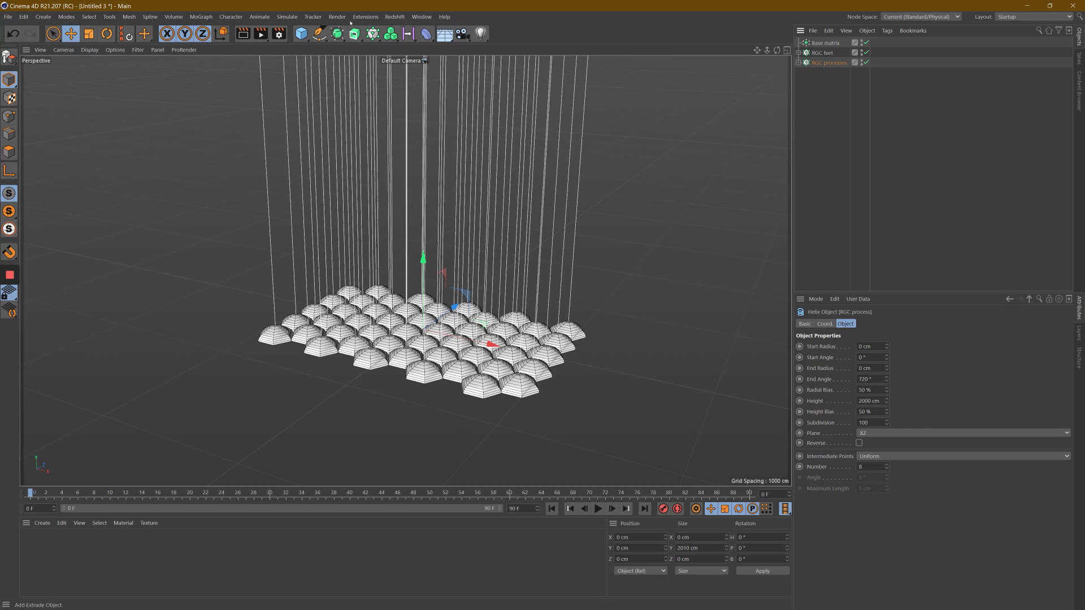
Add a Sphere primitive and place it below RGC processes in the hierarchy.
{"action": "left_click", "coordinate": [302, 41]}
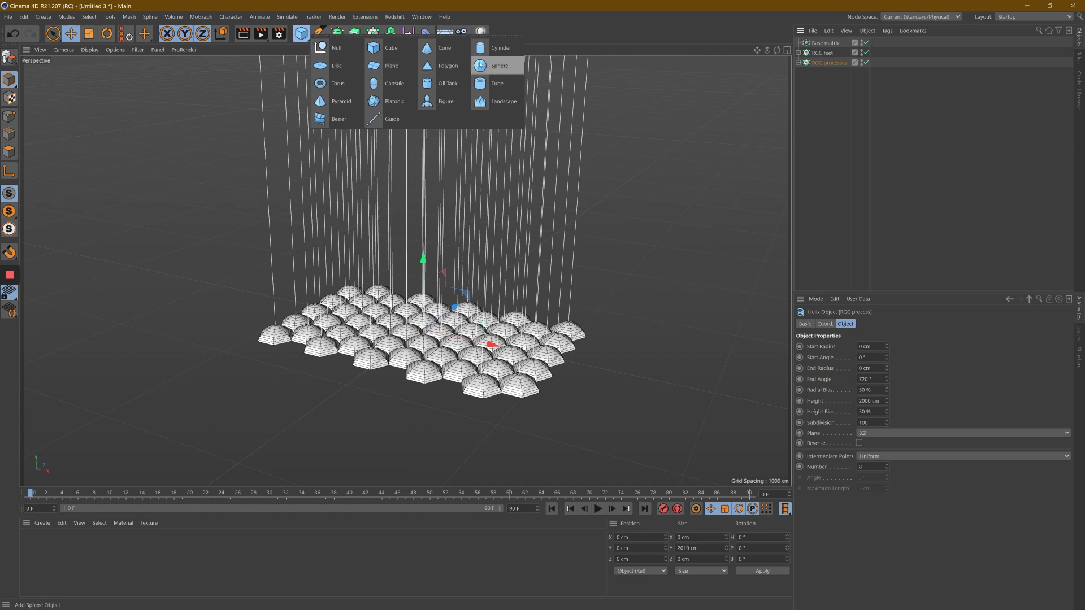
{"action": "left_click", "coordinate": [497, 65]}
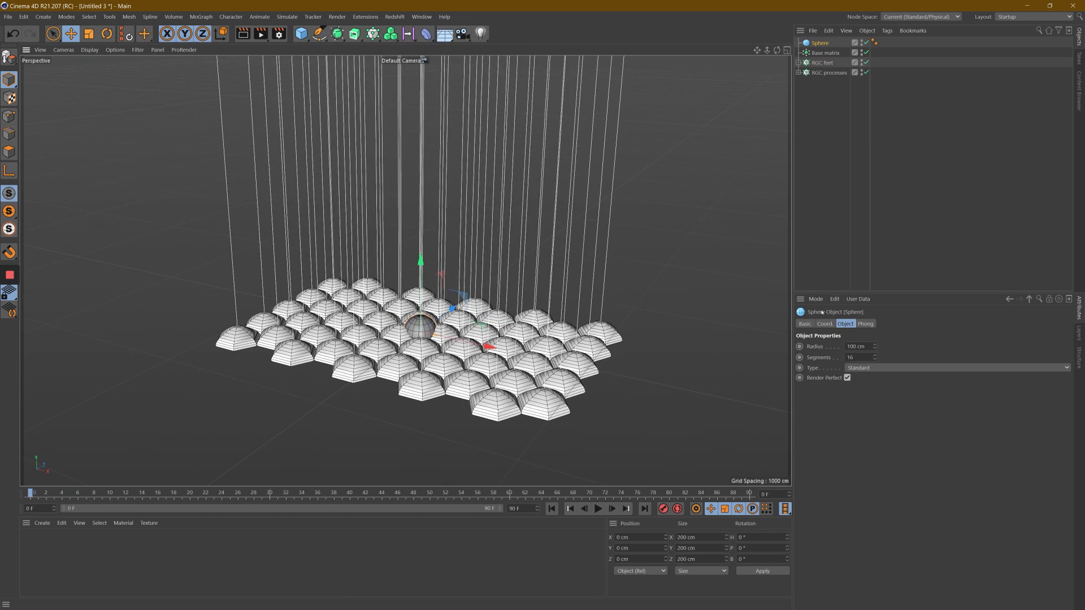
{"action": "left_click_drag", "start_coordinate": [819, 43], "coordinate": [821, 94]}
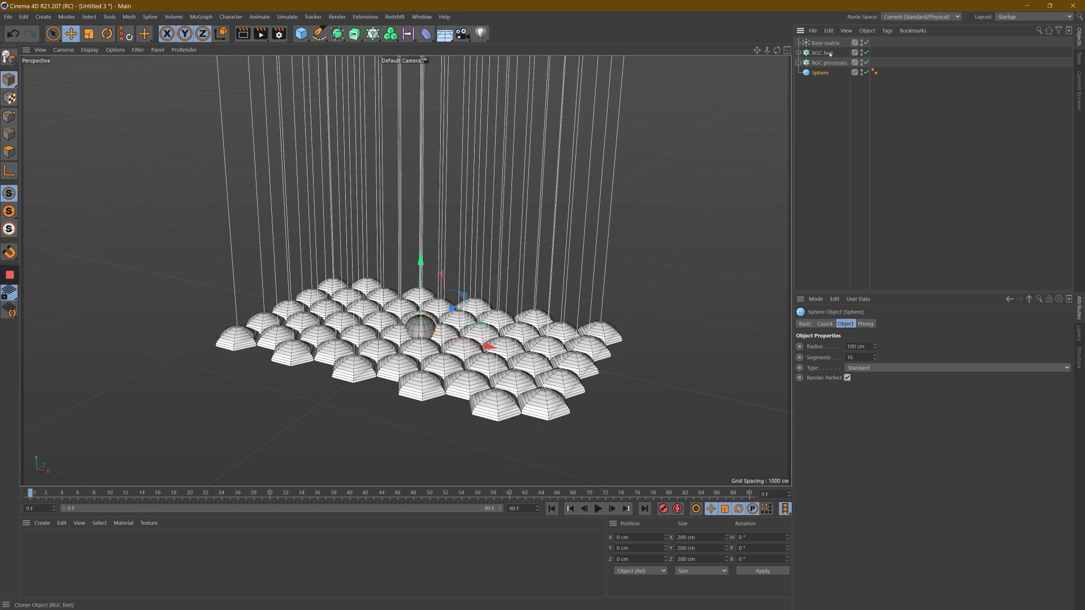
Duplicate the RGC feet cloner below RGC processes and rename the copy as RGC cell bodies.
{"action": "left_click", "coordinate": [822, 53]}
{"action": "left_click_drag", "start_coordinate": [819, 54], "coordinate": [823, 74], "text": "ctrl"}
{"action": "double_click", "coordinate": [823, 73]}
{"action": "left_click", "coordinate": [848, 76]}
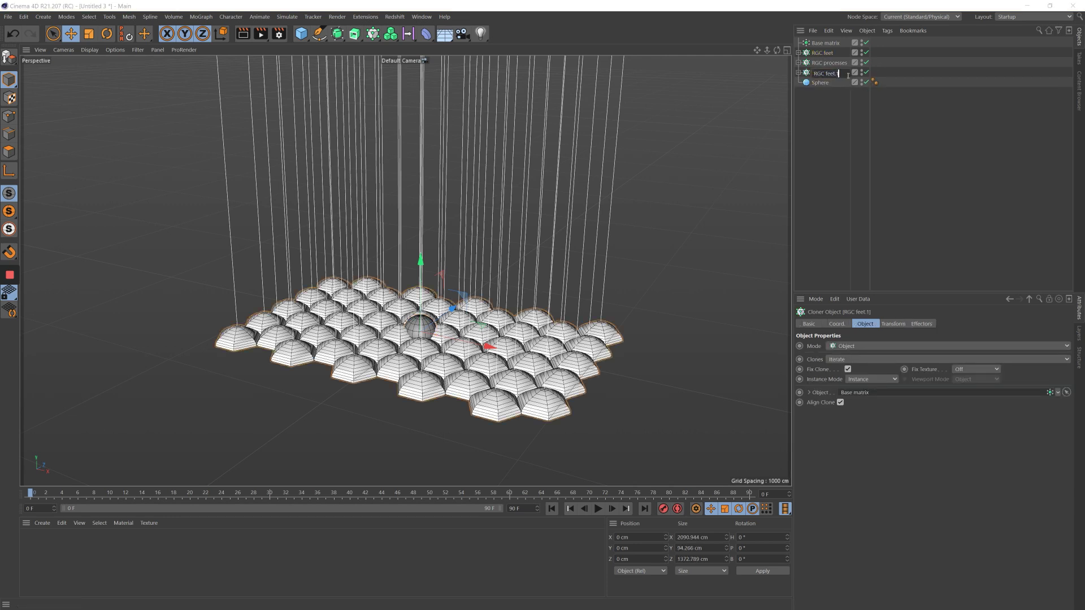
{"action": "key", "text": "BackSpace"}
{"action": "key", "text": "BackSpace"}
{"action": "key", "text": "BackSpace"}
{"action": "key", "text": "BackSpace"}
{"action": "type", "text": "cell bodies"}
{"action": "key", "text": "Return"}
Replace the RGC foot inside the RGC cell bodies cloner with the Sphere.
{"action": "left_click", "coordinate": [799, 73]}
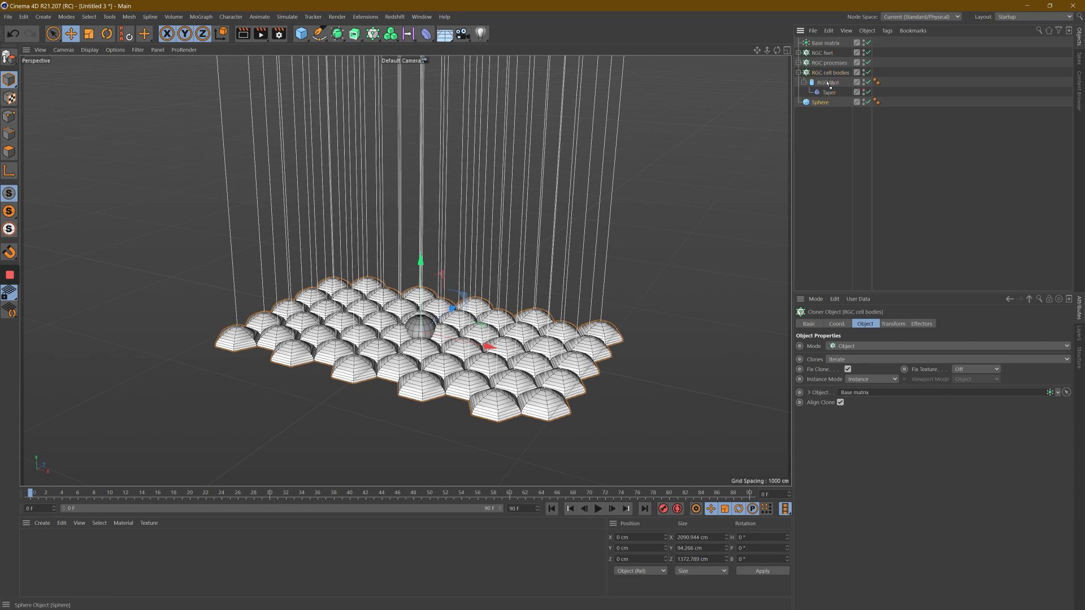
{"action": "left_click_drag", "start_coordinate": [828, 80], "coordinate": [828, 81]}
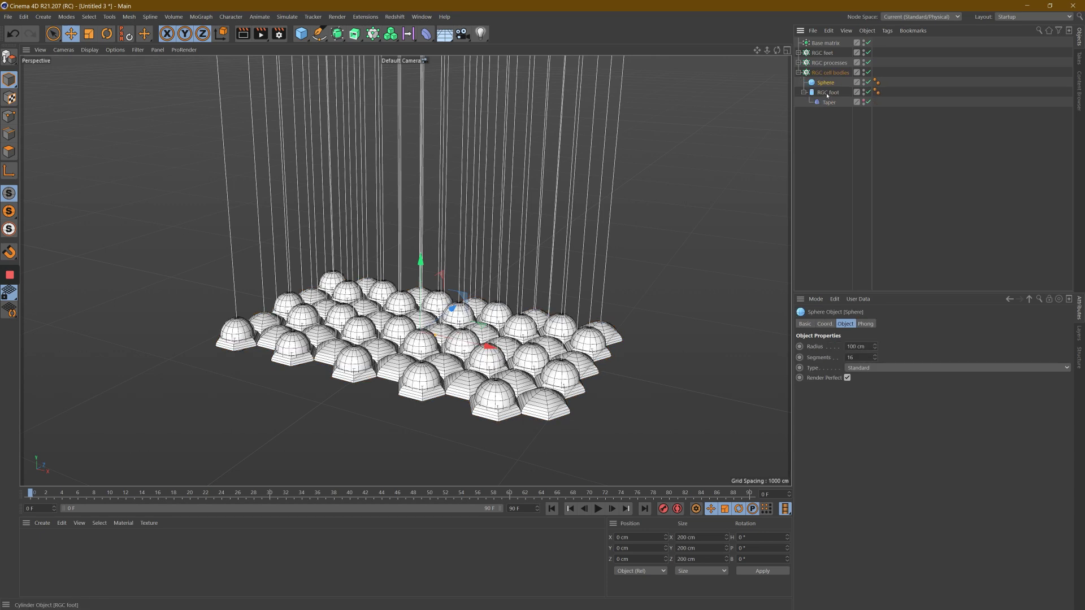
{"action": "left_click", "coordinate": [827, 92]}
{"action": "key", "text": "Delete"}
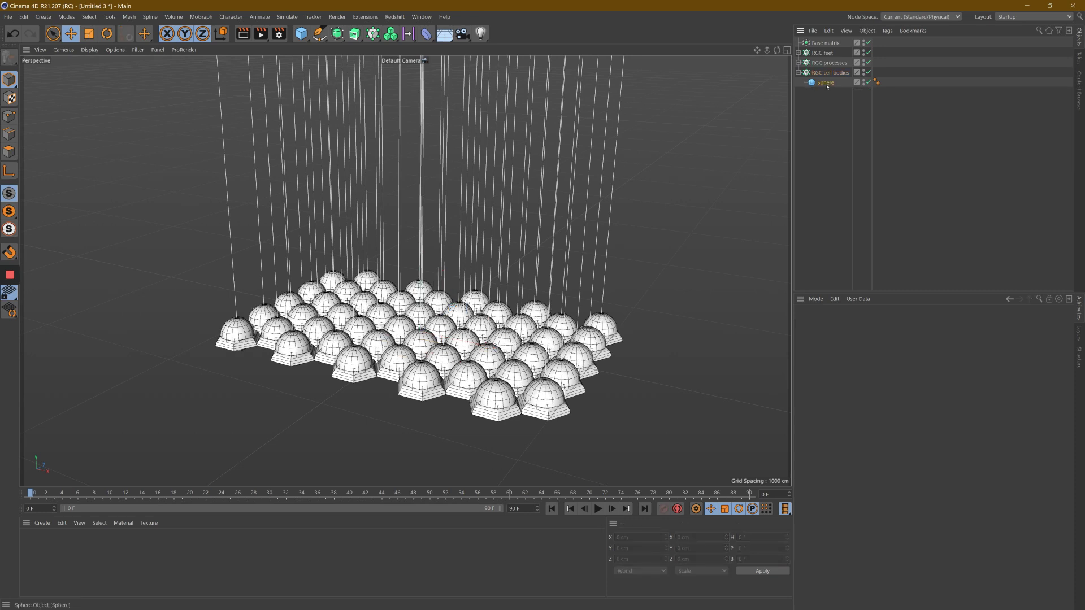
{"action": "left_click", "coordinate": [827, 84]}
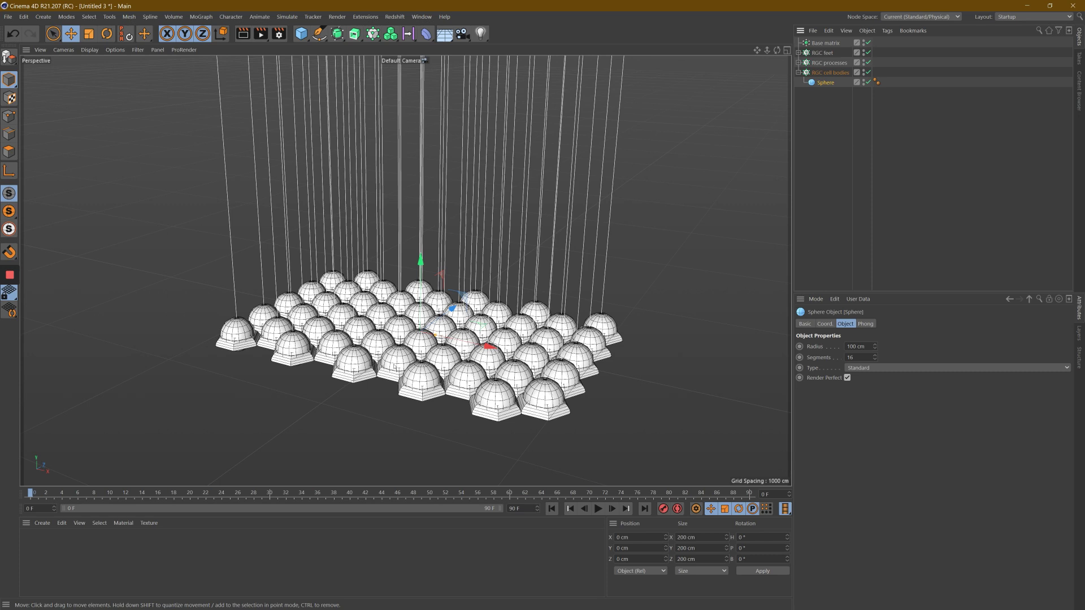
Try to offset the RGC cell bodies clones along Z with the cloner's transform position.
{"action": "left_click", "coordinate": [816, 75]}
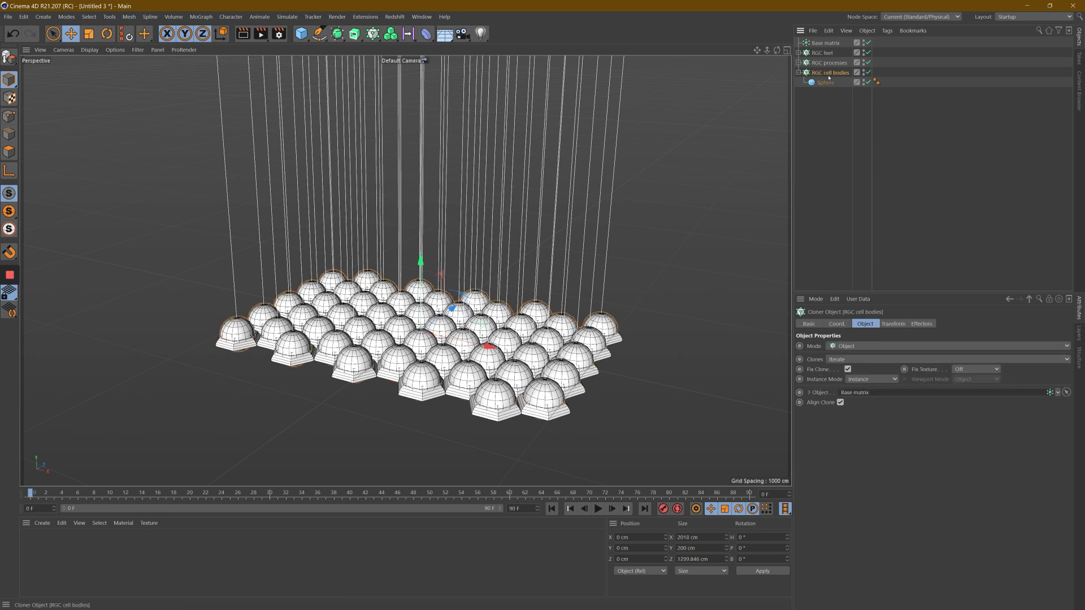
{"action": "left_click", "coordinate": [895, 323]}
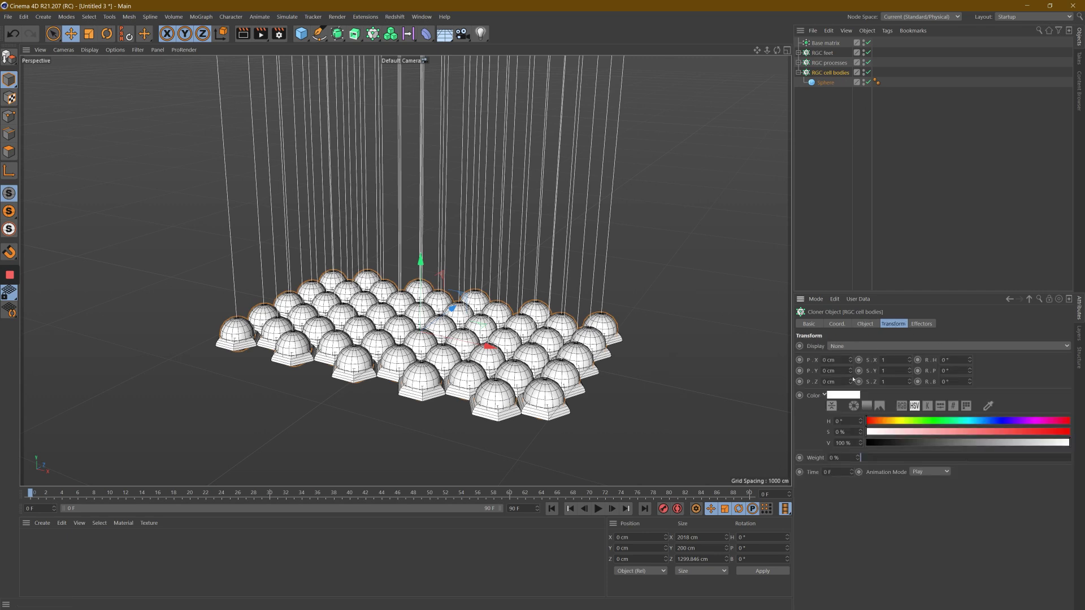
{"action": "left_click_drag", "start_coordinate": [851, 383], "coordinate": [851, 380]}
Add a Plain effector to the RGC cell bodies cloner.
{"action": "left_click", "coordinate": [799, 73]}
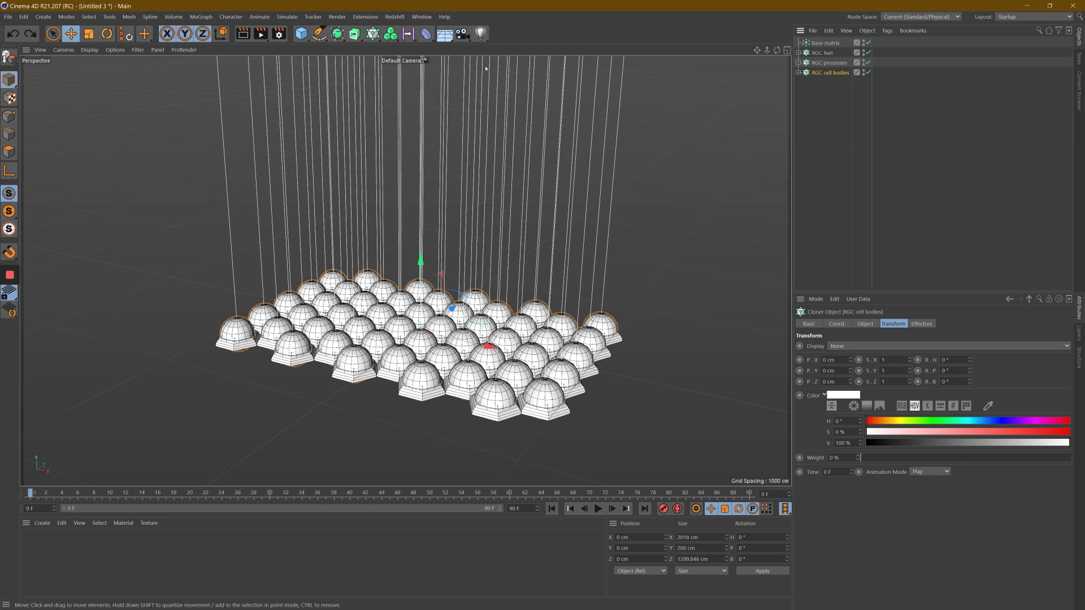
{"action": "left_click", "coordinate": [202, 18]}
{"action": "mouse_move", "coordinate": [209, 35]}
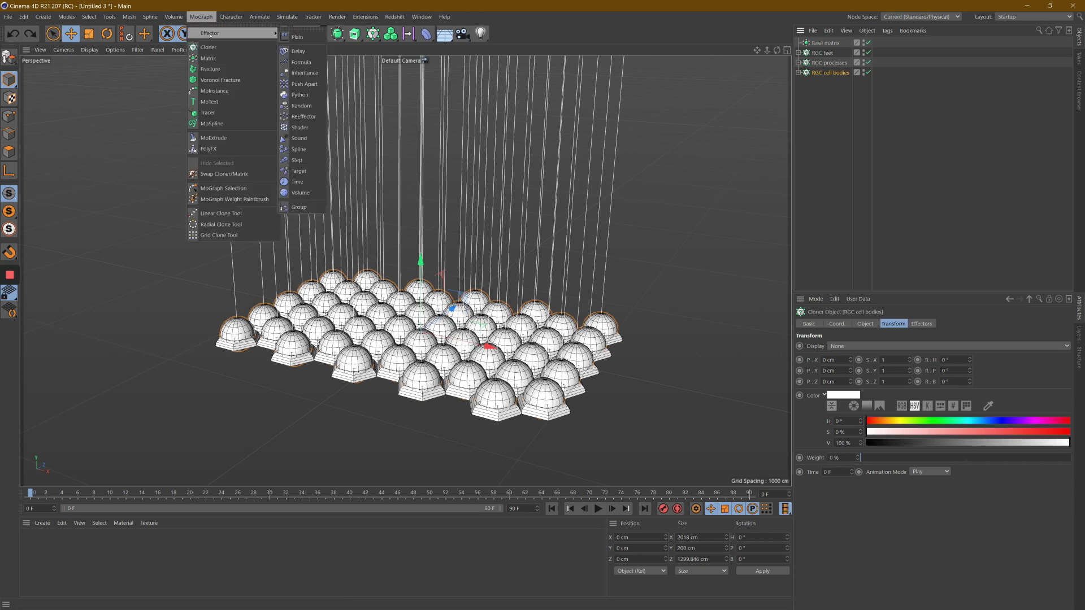
{"action": "left_click", "coordinate": [297, 37]}
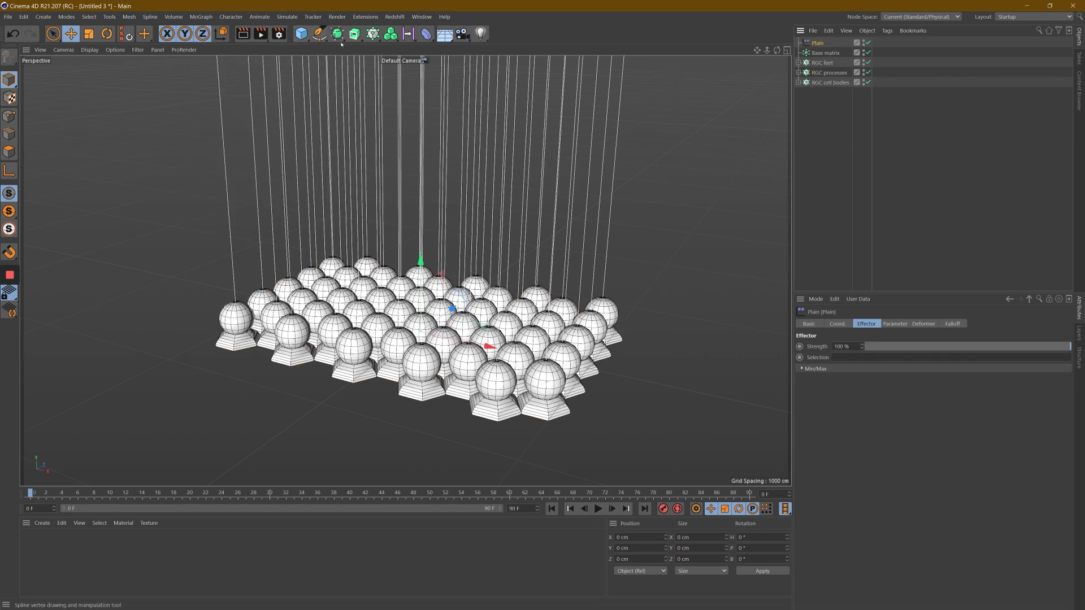
{"action": "left_click_drag", "start_coordinate": [777, 51], "coordinate": [543, 308]}
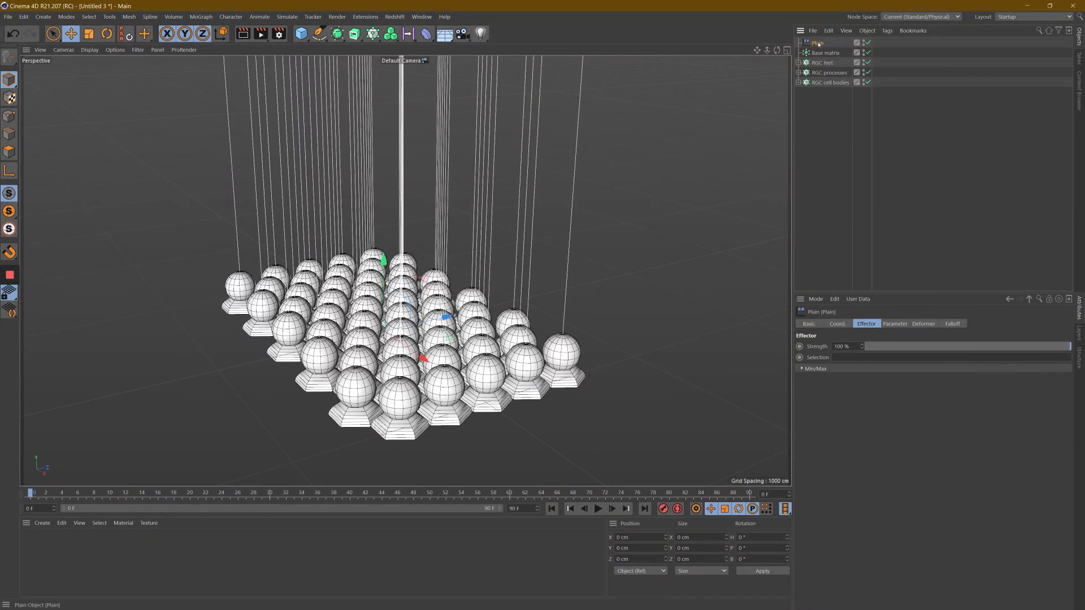
Rename the Plain effector as offset RGC cell bodies and place it directly above the RGC cell bodies cloner.
{"action": "double_click", "coordinate": [818, 44]}
{"action": "type", "text": "odies"}
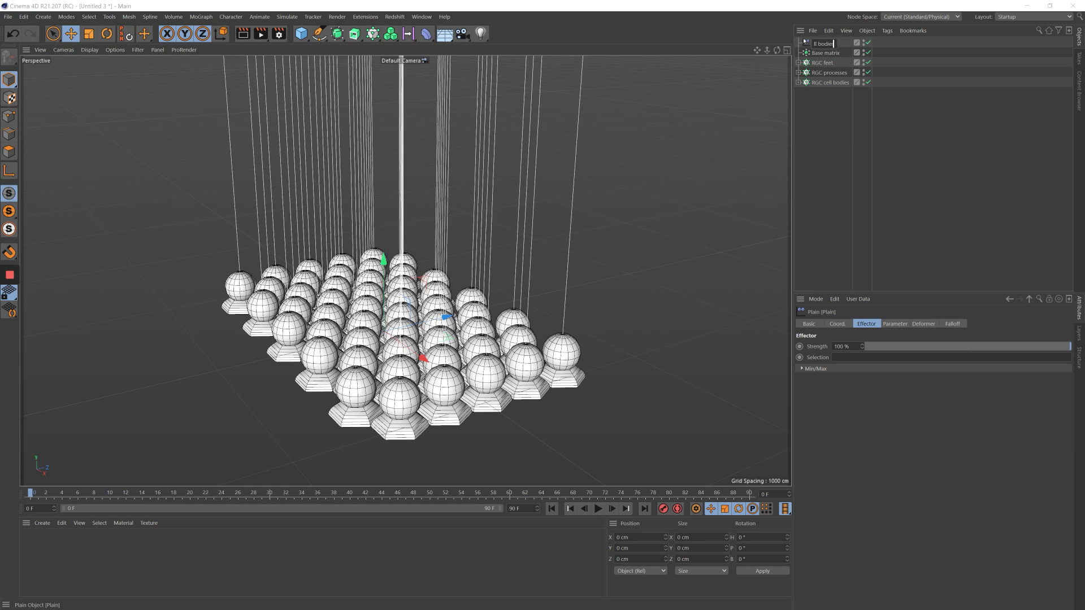
{"action": "key", "text": "Return"}
{"action": "left_click_drag", "start_coordinate": [832, 82], "coordinate": [832, 79]}
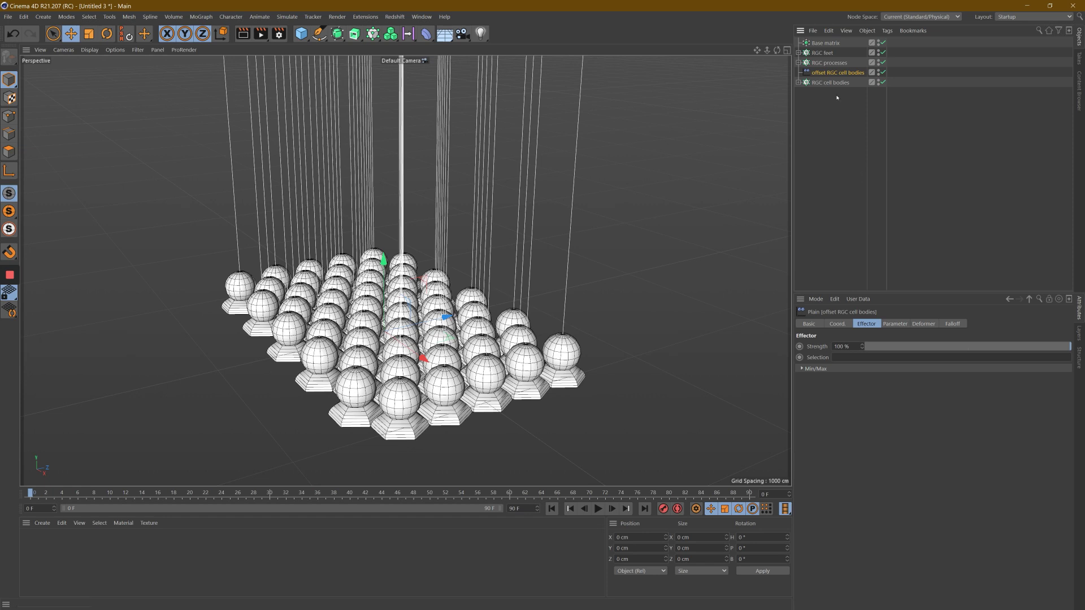
Set the offset RGC cell bodies effector's Y position to 298 cm.
{"action": "left_click", "coordinate": [896, 324]}
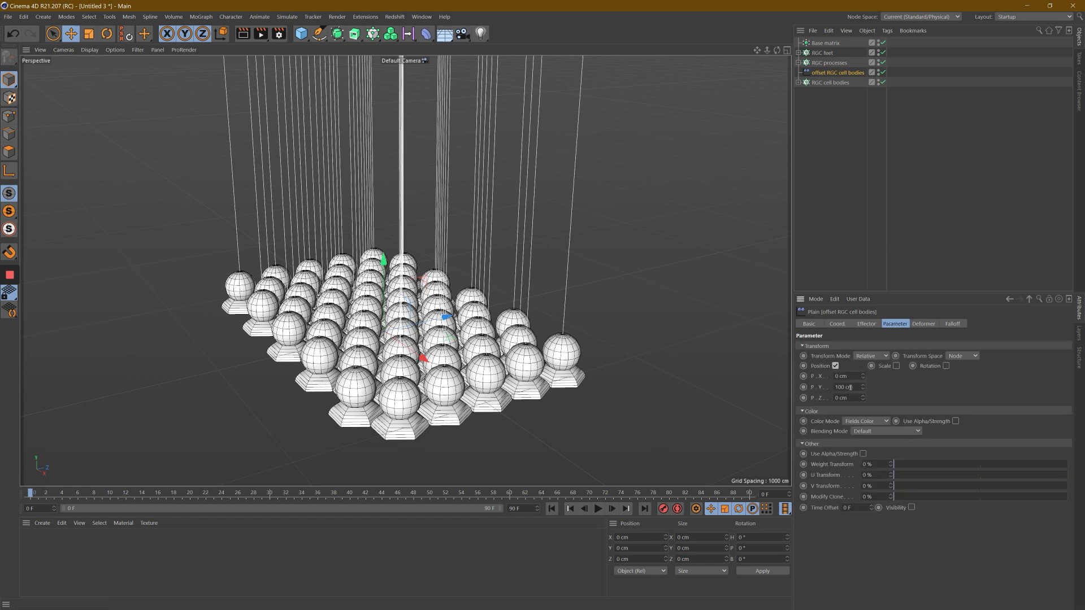
{"action": "left_click_drag", "start_coordinate": [863, 389], "coordinate": [863, 390]}
{"action": "left_click_drag", "start_coordinate": [777, 49], "coordinate": [791, 102]}
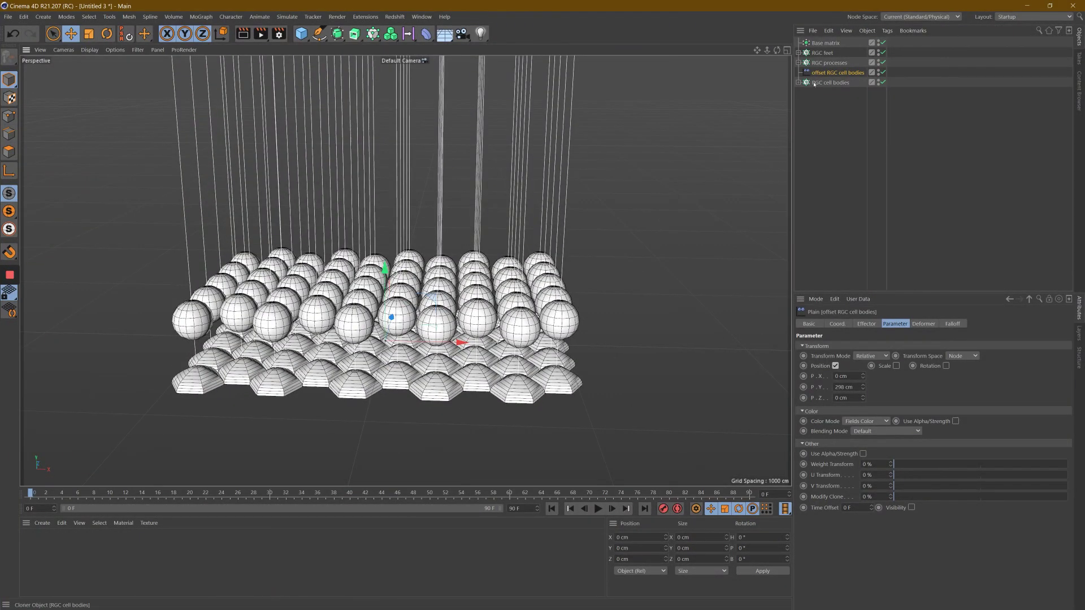
Add a Squash & Stretch deformer under the Sphere, fit it to its parent and set its factor to 144 %.
{"action": "left_click", "coordinate": [799, 83]}
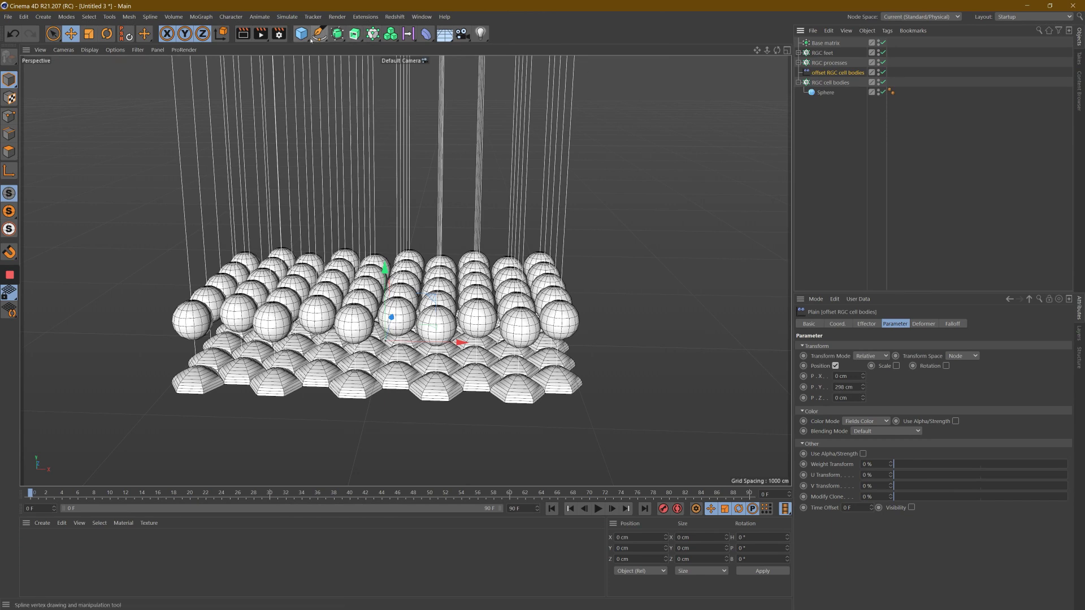
{"action": "left_click", "coordinate": [425, 33]}
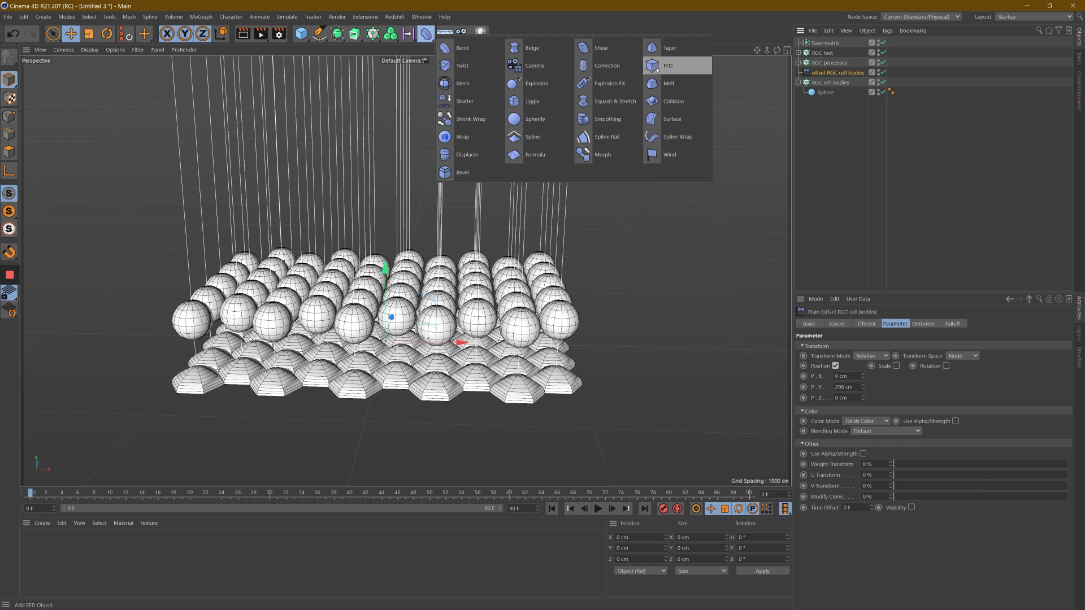
{"action": "left_click", "coordinate": [614, 101]}
{"action": "left_click_drag", "start_coordinate": [832, 103], "coordinate": [834, 103]}
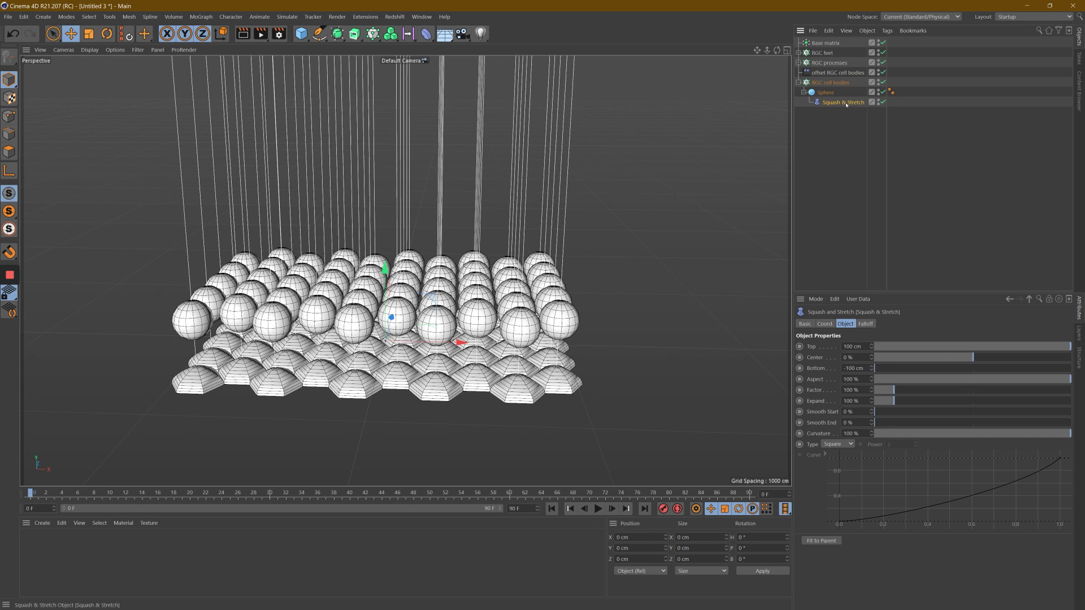
{"action": "left_click", "coordinate": [826, 541]}
{"action": "left_click_drag", "start_coordinate": [898, 392], "coordinate": [903, 394]}
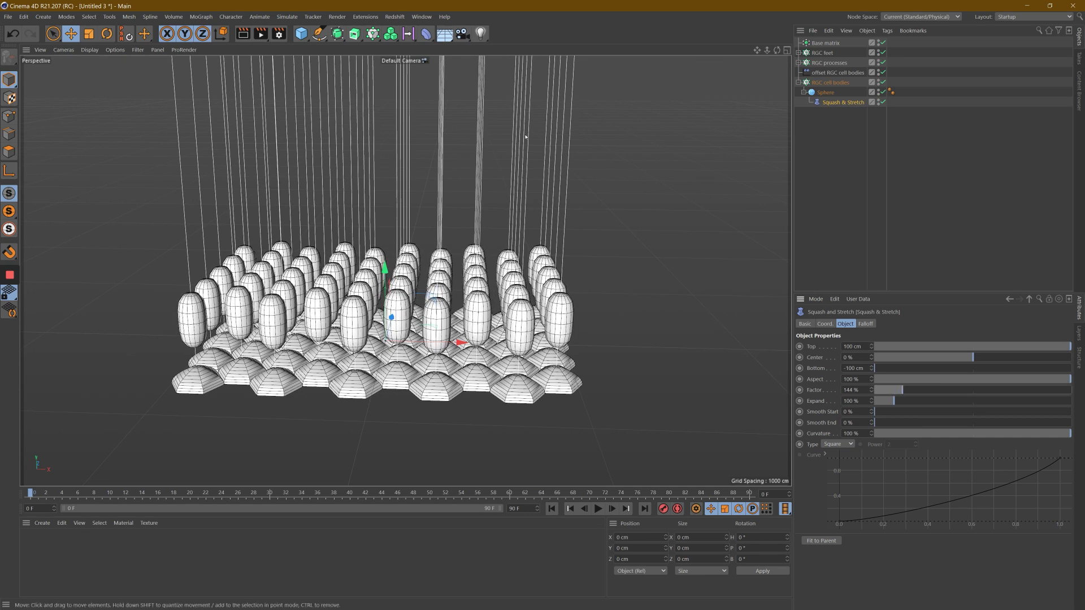
Add a Bulge deformer under the Sphere, fit it to its parent, and set its Y size to 198 cm and strength to 66 %.
{"action": "left_click", "coordinate": [426, 34]}
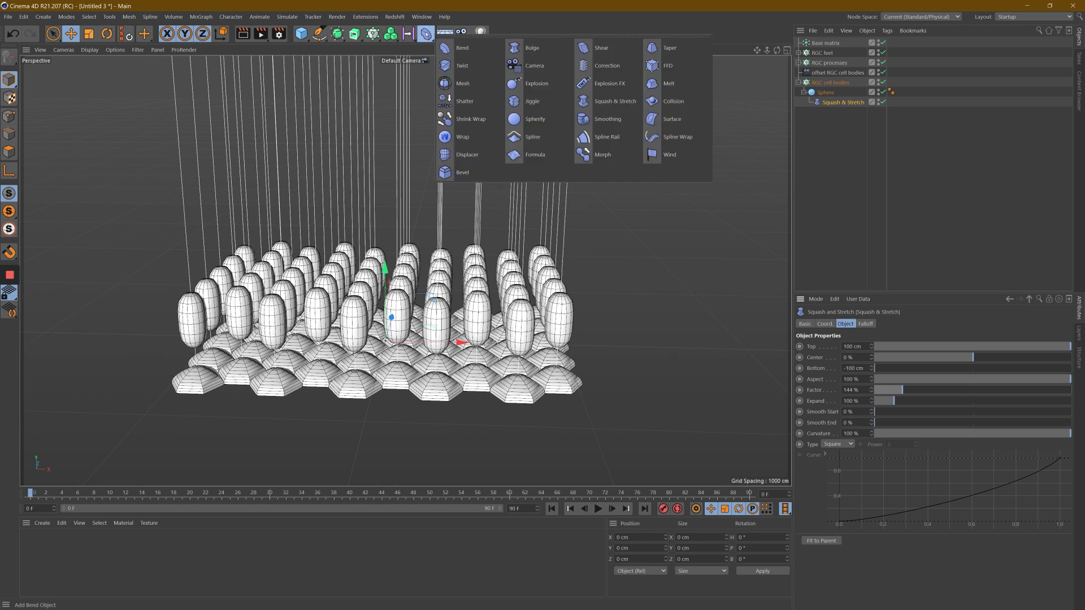
{"action": "left_click", "coordinate": [526, 48]}
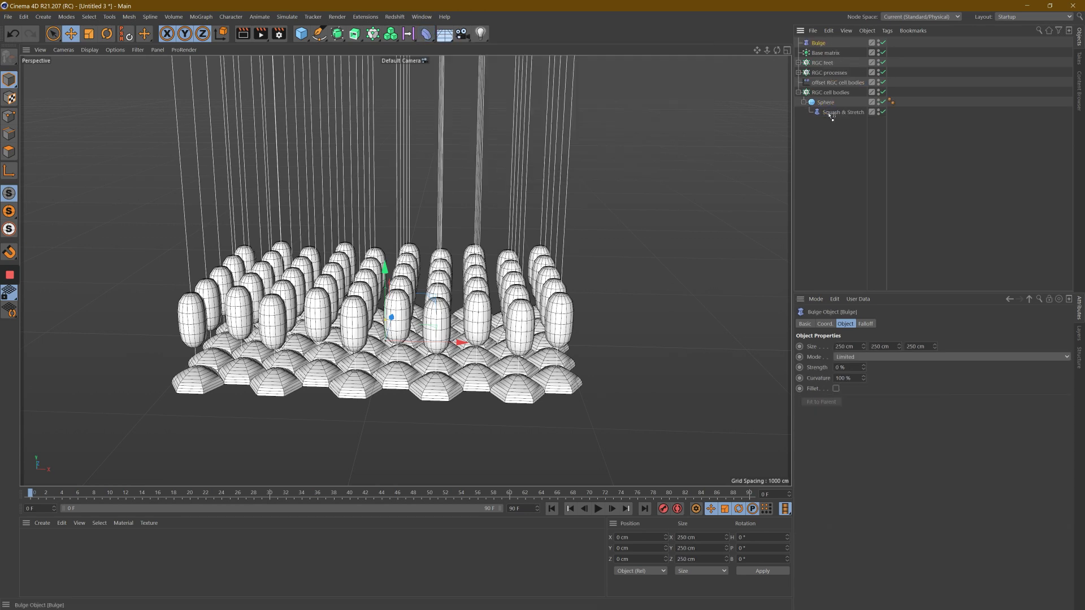
{"action": "left_click_drag", "start_coordinate": [834, 119], "coordinate": [848, 133]}
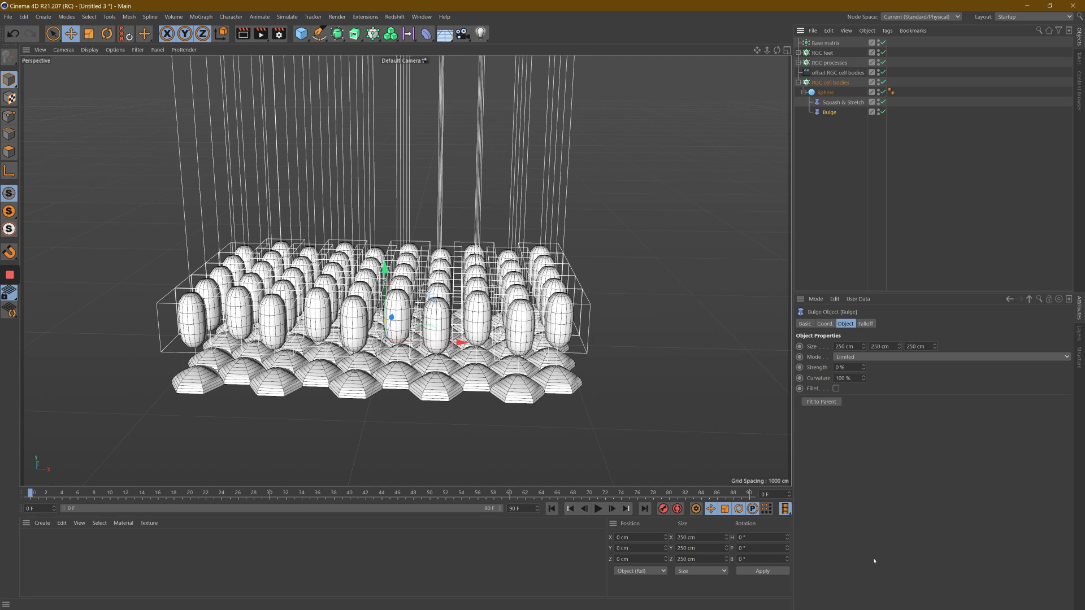
{"action": "left_click", "coordinate": [826, 402]}
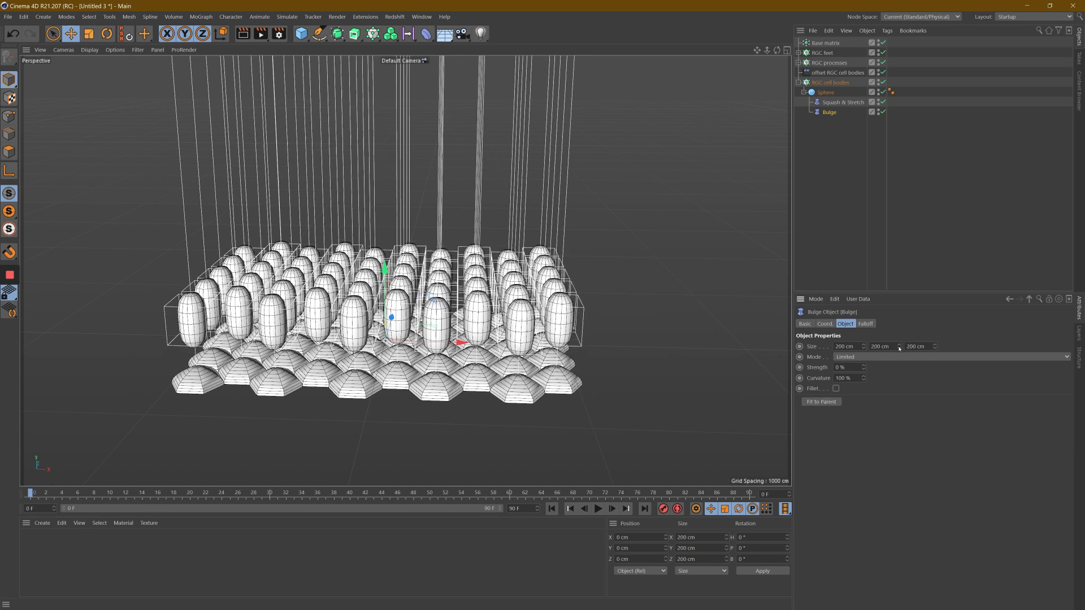
{"action": "left_click_drag", "start_coordinate": [900, 348], "coordinate": [865, 370]}
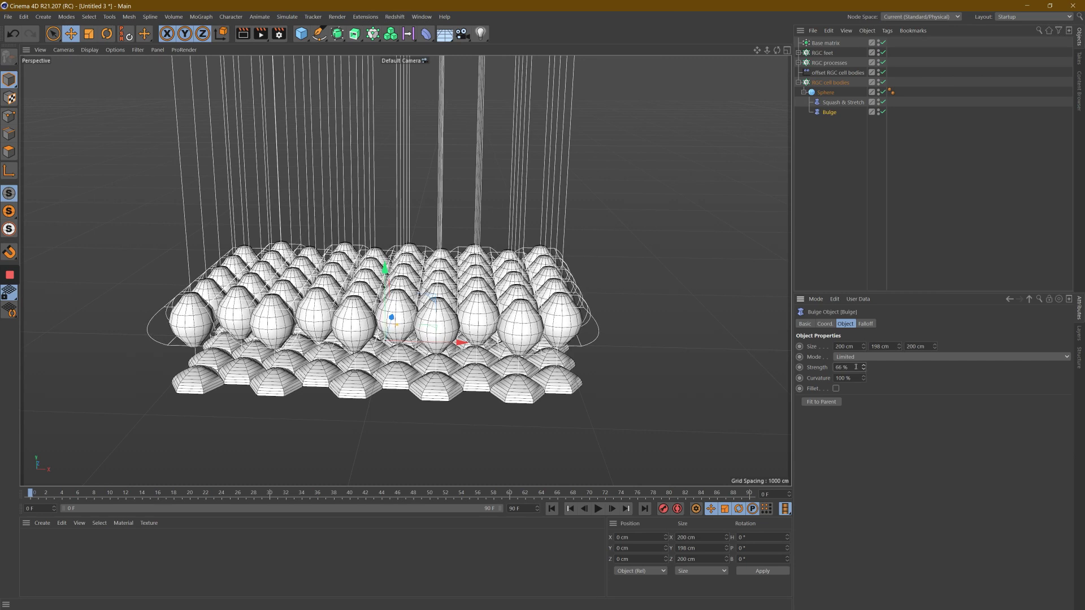
{"action": "left_click_drag", "start_coordinate": [777, 50], "coordinate": [705, 119]}
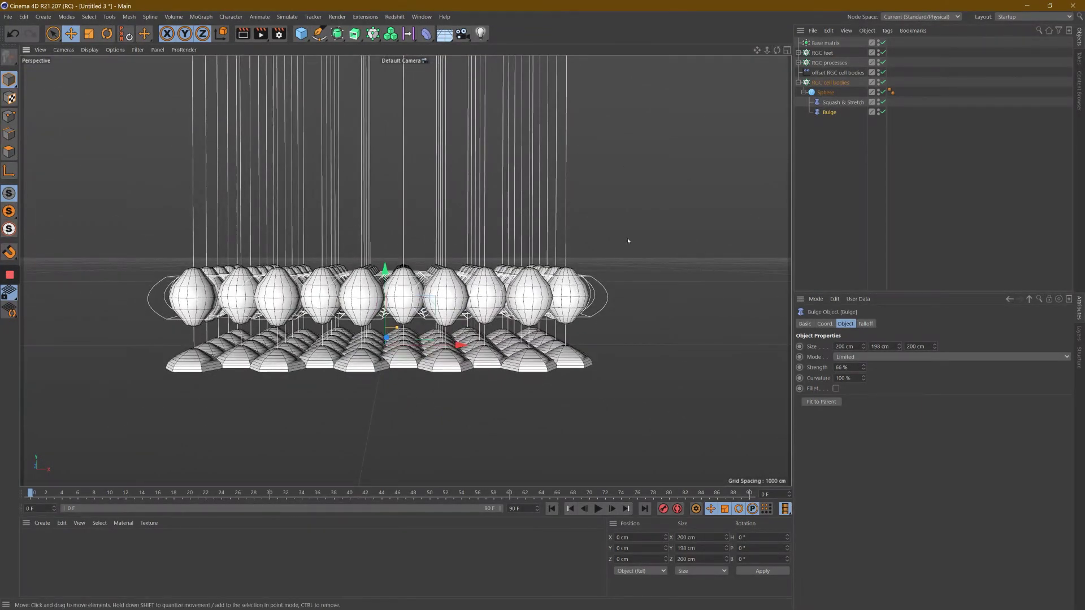
Set the Sphere's segments to 24 and its radius to 70 cm.
{"action": "left_click", "coordinate": [825, 92]}
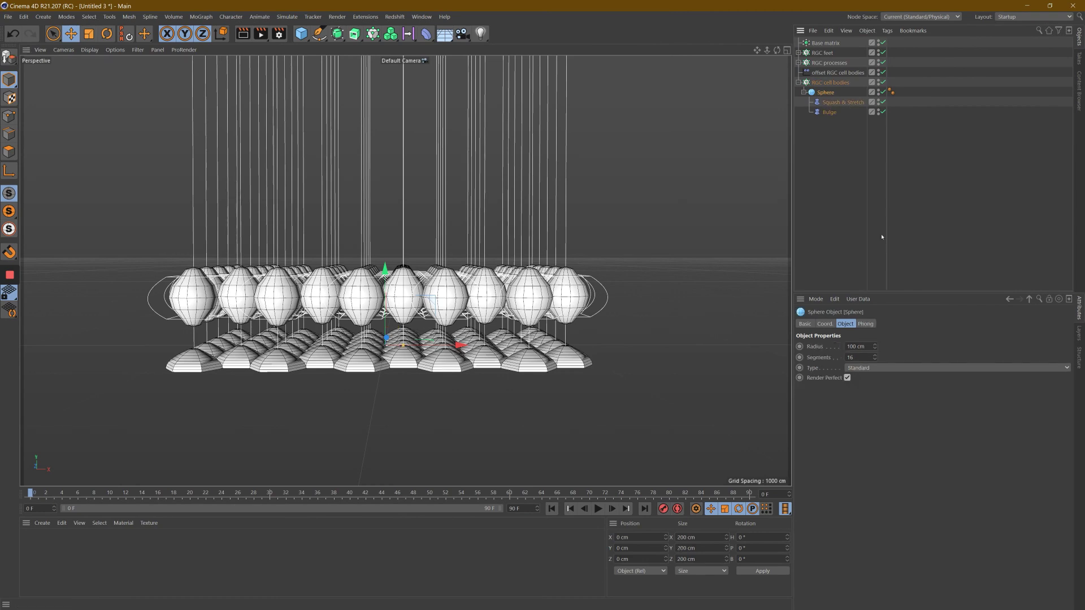
{"action": "left_click", "coordinate": [858, 358]}
{"action": "type", "text": "24"}
{"action": "key", "text": "Return"}
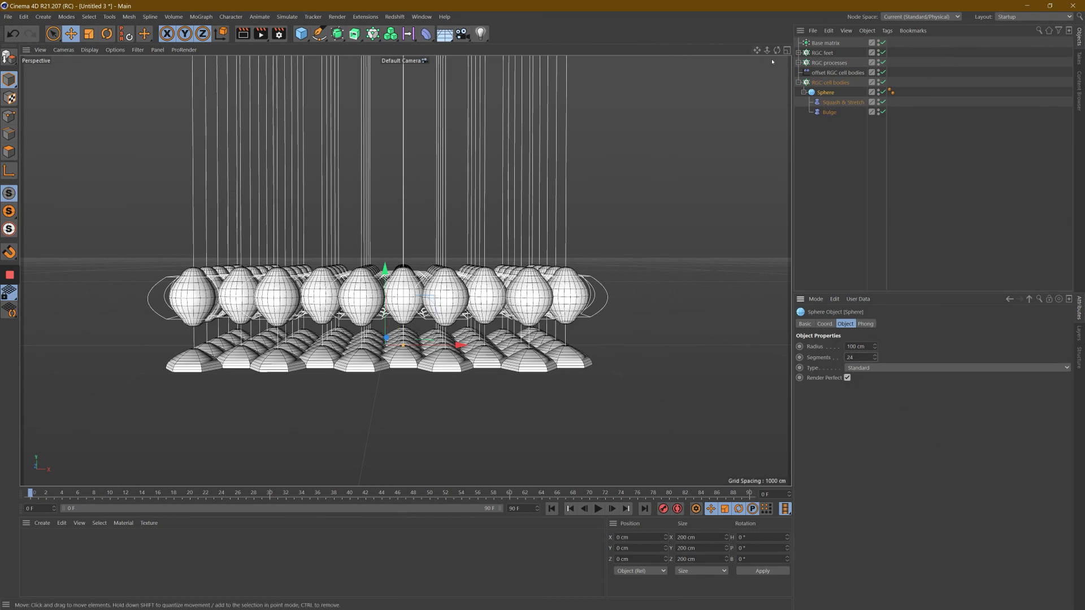
{"action": "left_click_drag", "start_coordinate": [777, 49], "coordinate": [916, 346]}
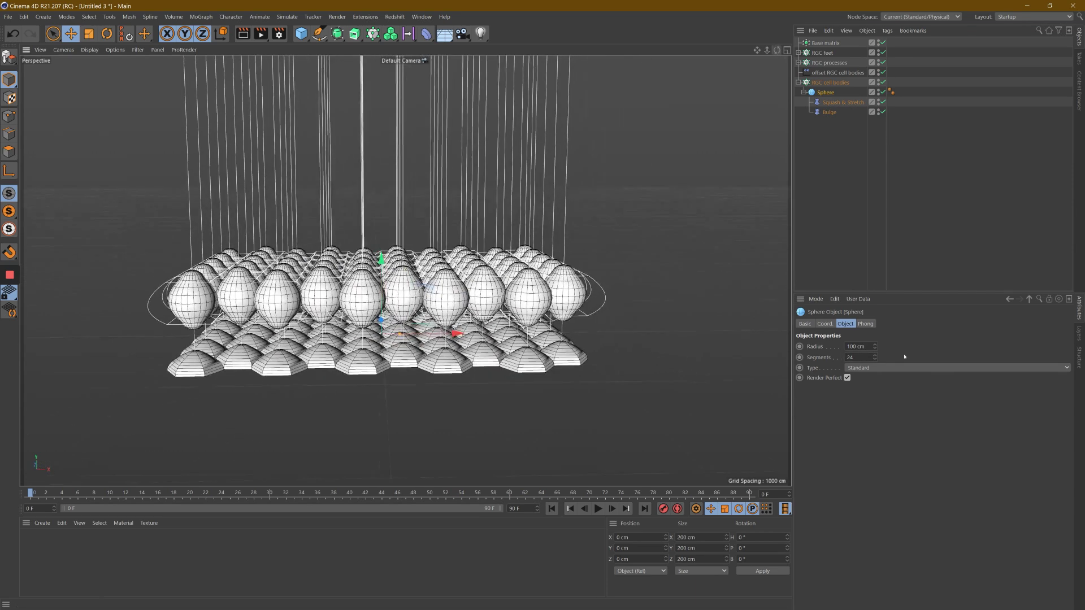
{"action": "left_click", "coordinate": [850, 346]}
{"action": "type", "text": "70"}
{"action": "key", "text": "Return"}
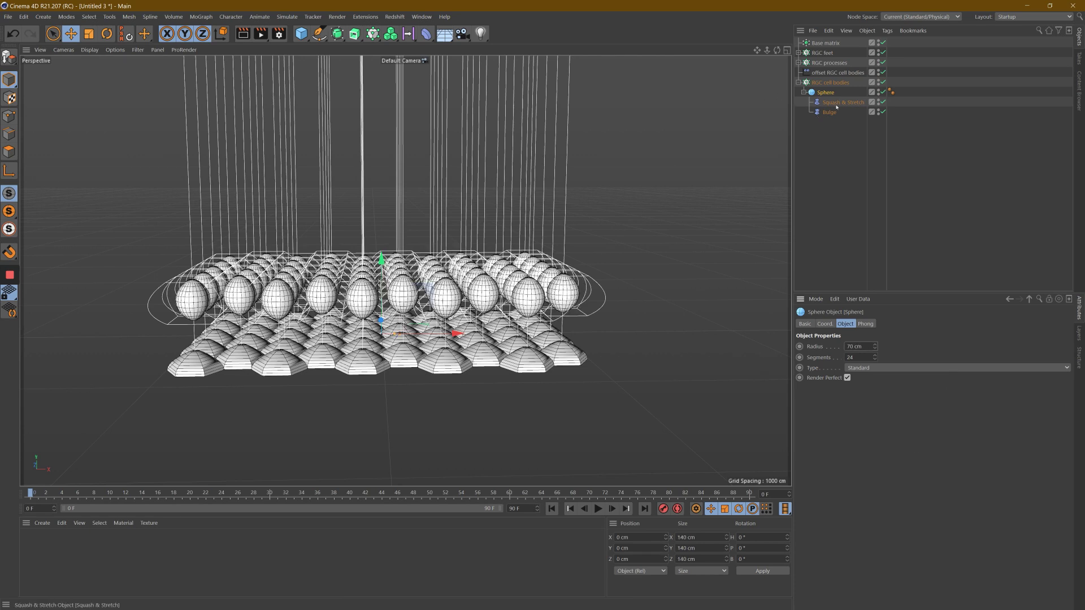
Refit the Bulge deformer to the resized Sphere and raise its strength to 109 %.
{"action": "left_click", "coordinate": [838, 103]}
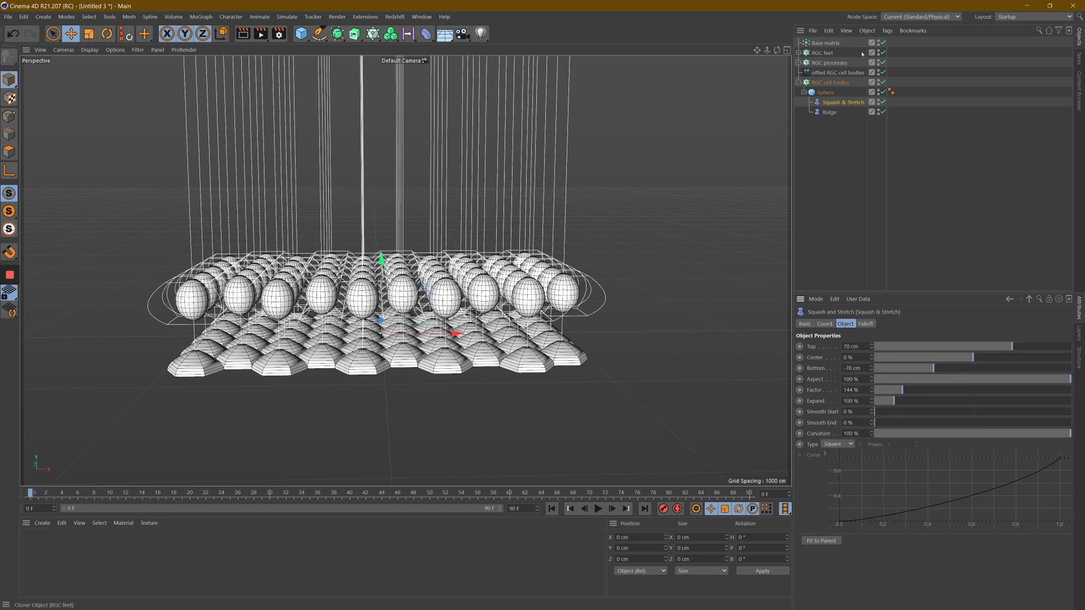
{"action": "left_click", "coordinate": [829, 112]}
{"action": "left_click", "coordinate": [826, 401]}
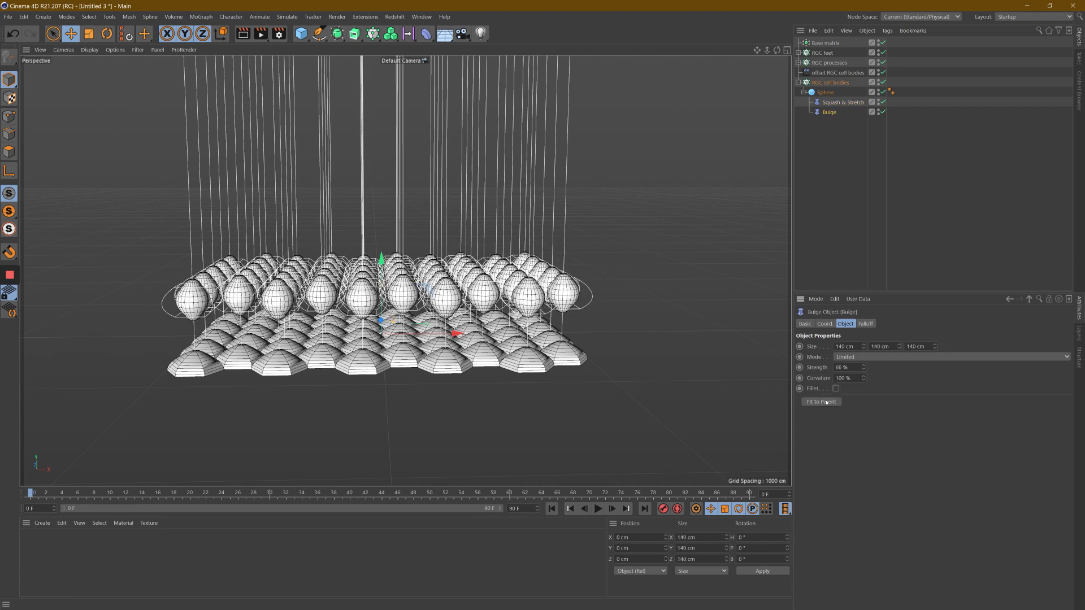
{"action": "left_click_drag", "start_coordinate": [777, 50], "coordinate": [863, 374]}
{"action": "left_click_drag", "start_coordinate": [777, 50], "coordinate": [777, 55]}
{"action": "left_click_drag", "start_coordinate": [542, 306], "coordinate": [541, 304]}
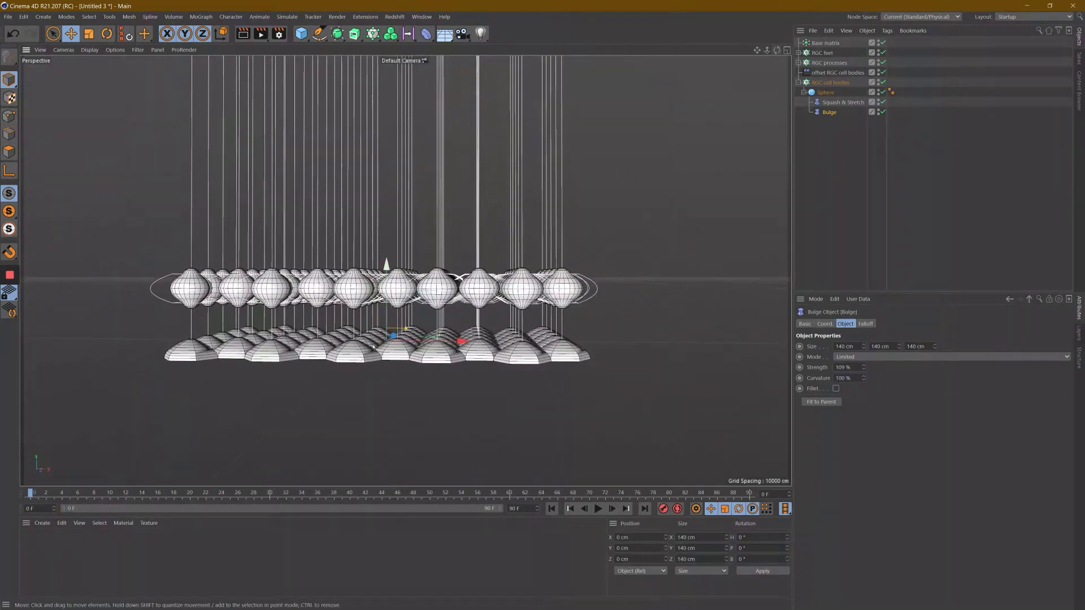
Lower the Squash & Stretch deformer's factor slightly to shorten the cell bodies.
{"action": "left_click", "coordinate": [830, 102]}
{"action": "left_click_drag", "start_coordinate": [902, 392], "coordinate": [900, 392]}
{"action": "left_click_drag", "start_coordinate": [777, 50], "coordinate": [837, 94]}
Increase the Sphere's radius to 79 cm.
{"action": "left_click", "coordinate": [836, 93]}
{"action": "left_click_drag", "start_coordinate": [874, 347], "coordinate": [879, 344]}
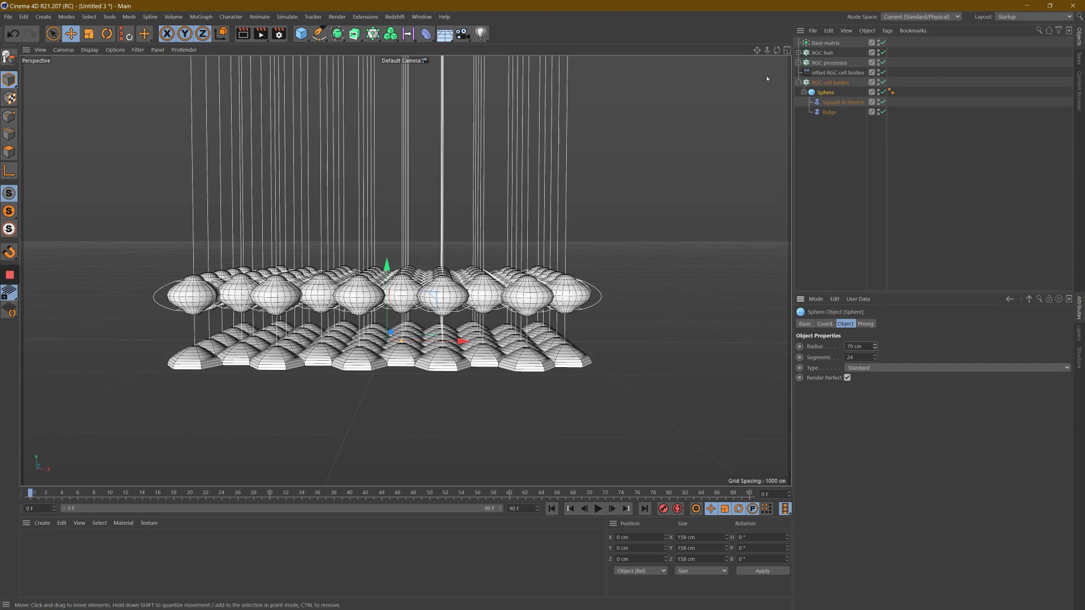
{"action": "left_click_drag", "start_coordinate": [777, 51], "coordinate": [841, 109]}
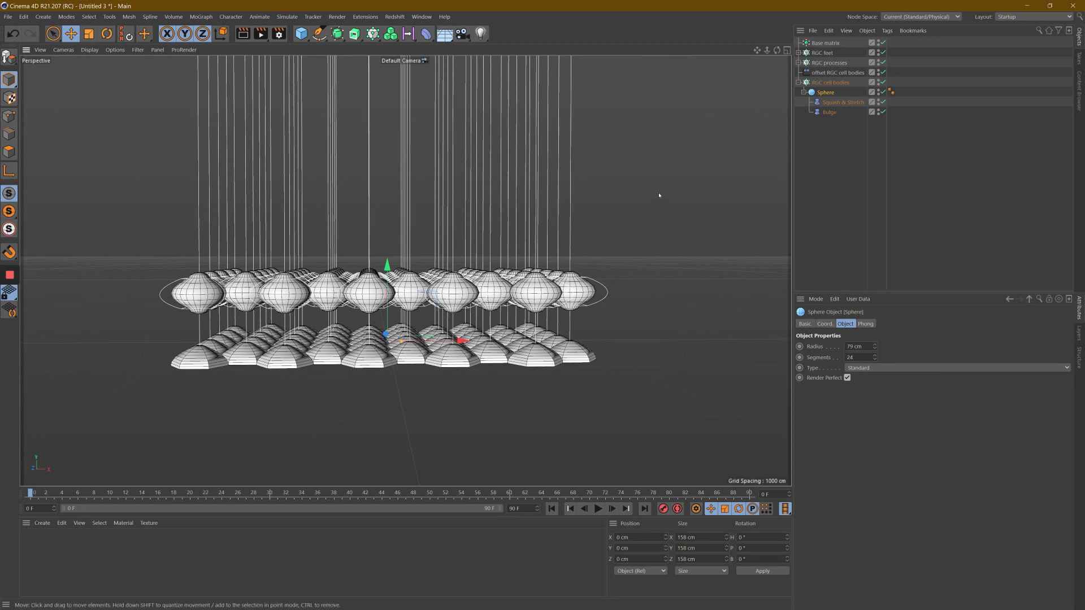
Add a Random effector to the RGC cell bodies cloner.
{"action": "left_click", "coordinate": [834, 83]}
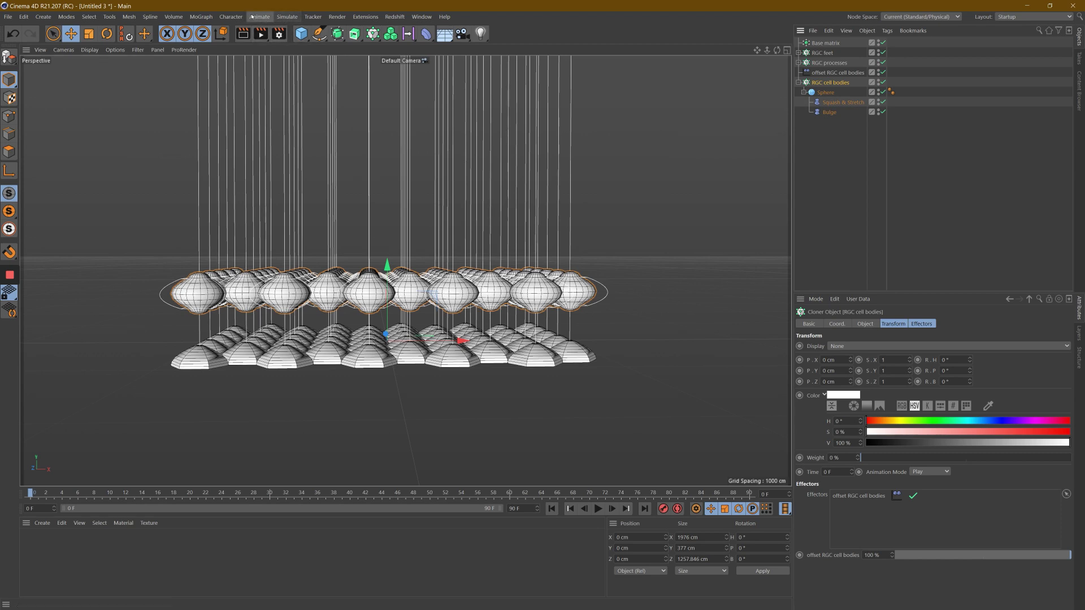
{"action": "left_click", "coordinate": [201, 16]}
{"action": "mouse_move", "coordinate": [206, 33]}
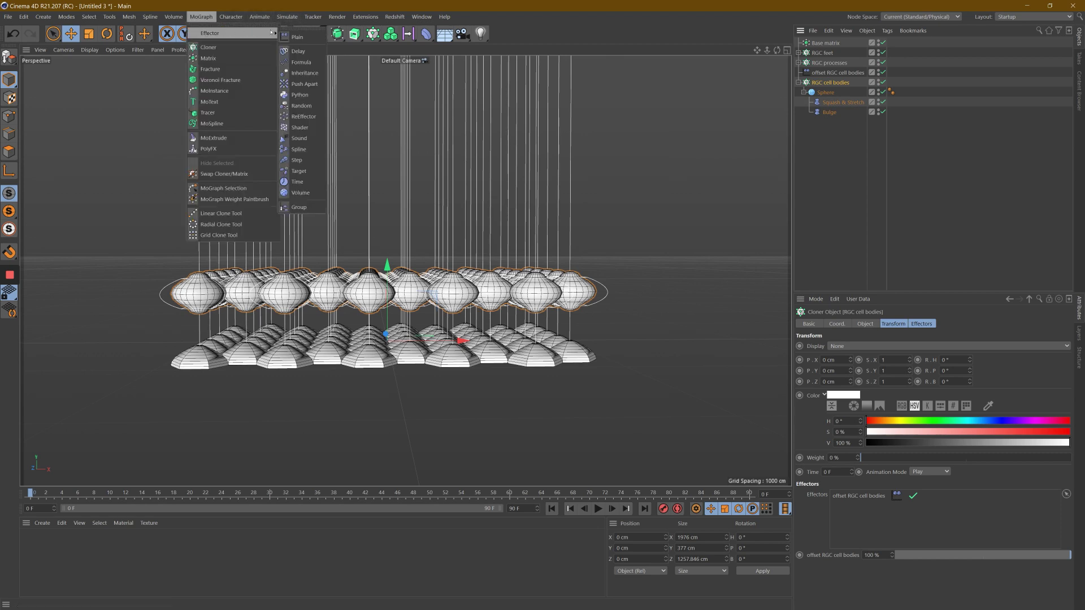
{"action": "left_click", "coordinate": [313, 105]}
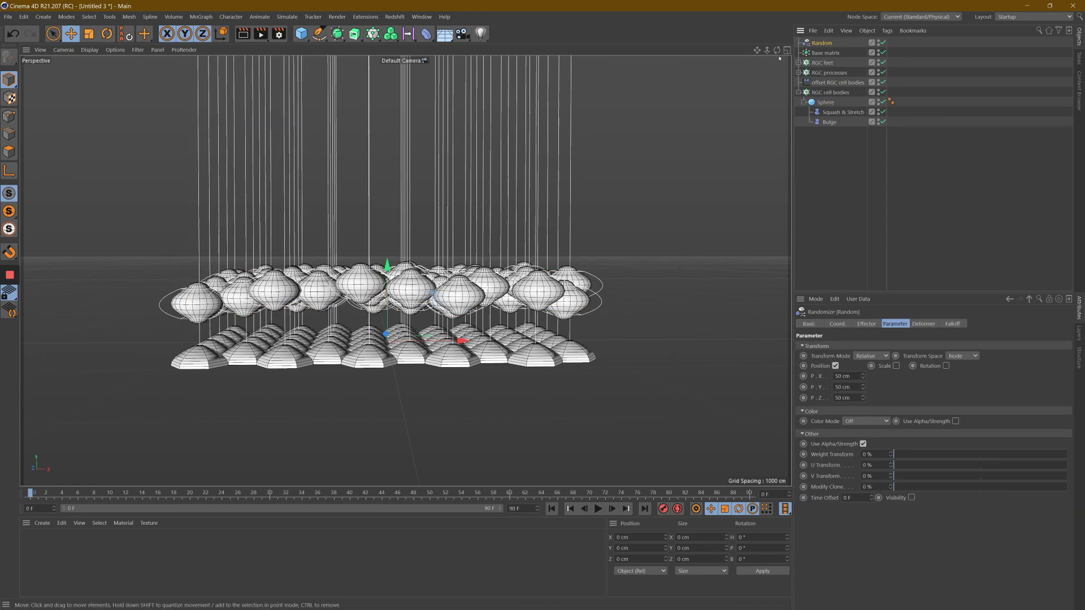
{"action": "mouse_move", "coordinate": [508, 260]}
{"action": "left_mouse_down", "text": "alt"}
{"action": "mouse_move", "coordinate": [543, 308]}
{"action": "mouse_move", "coordinate": [587, 293]}
{"action": "left_mouse_up", "text": "alt"}
Set the Random effector's X and Z position variation to 0 cm.
{"action": "left_click", "coordinate": [836, 366]}
{"action": "left_click", "coordinate": [836, 367]}
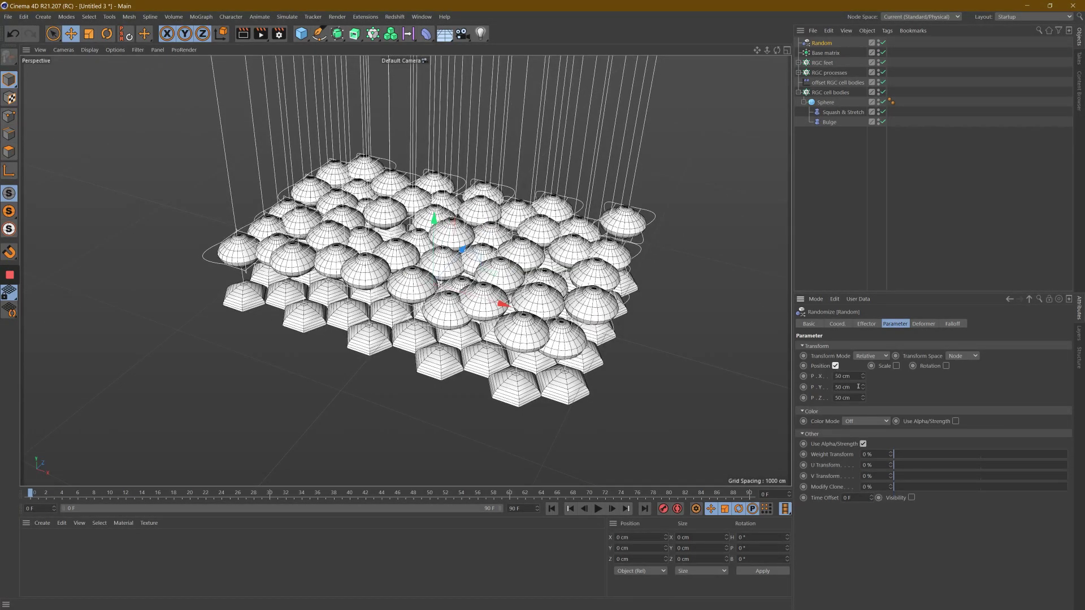
{"action": "key", "text": "ctrl+a"}
{"action": "key", "text": "BackSpace"}
{"action": "key", "text": "Return"}
{"action": "type", "text": "0"}
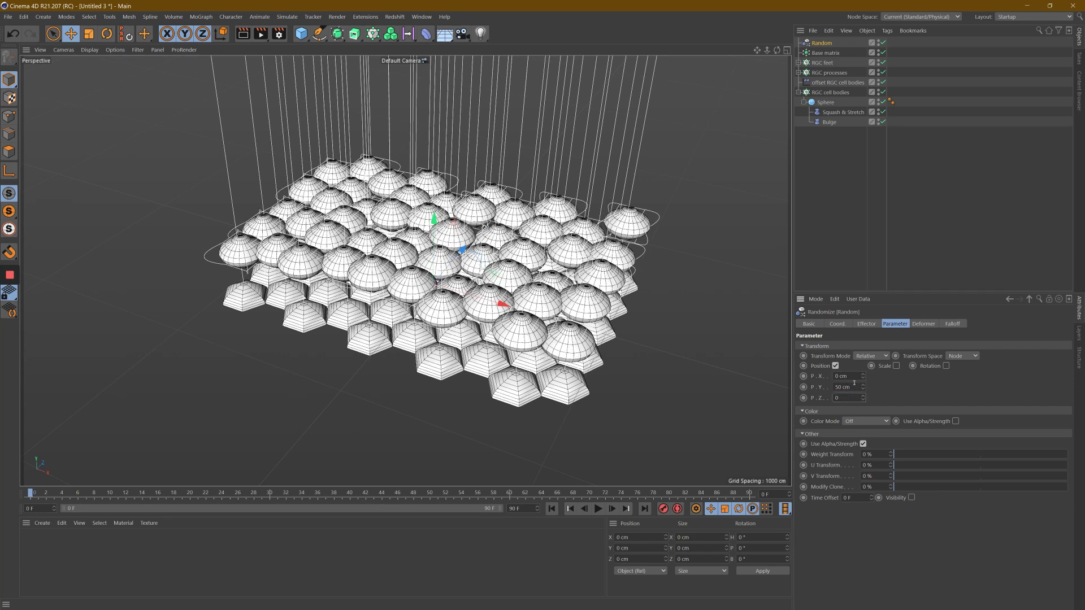
Set the Random effector's Y position variation to 155 cm.
{"action": "left_click", "coordinate": [855, 387]}
{"action": "left_click_drag", "start_coordinate": [777, 51], "coordinate": [864, 388]}
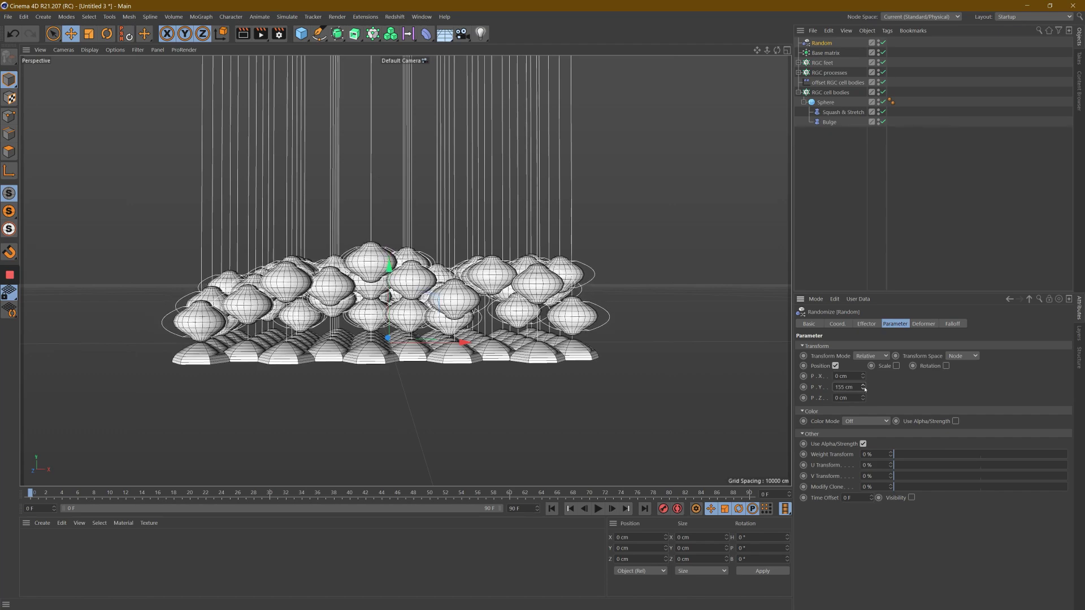
{"action": "left_click_drag", "start_coordinate": [777, 50], "coordinate": [292, 368]}
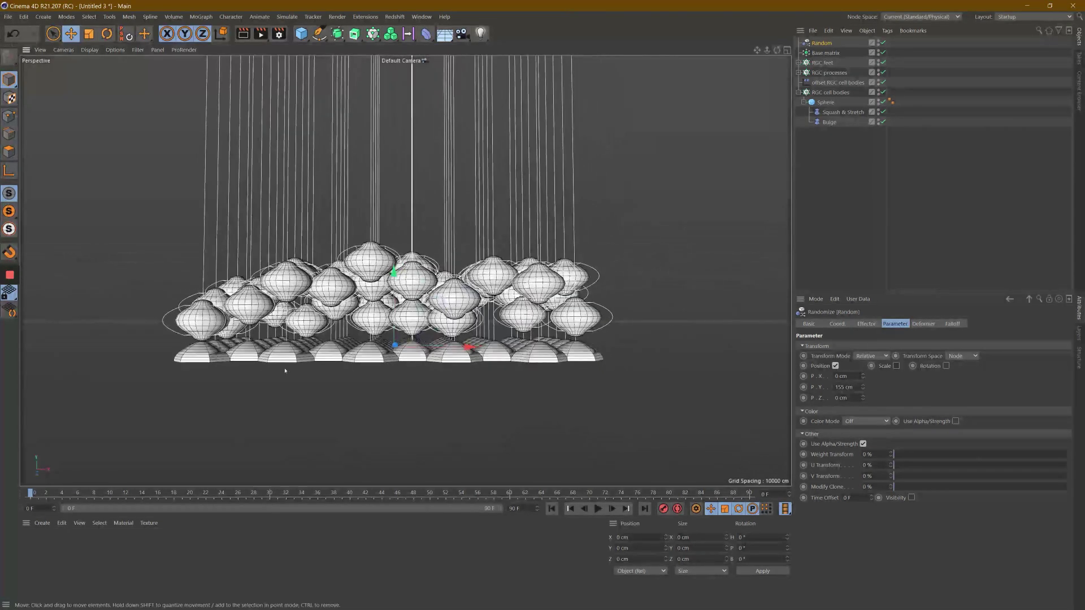
Increase the Y position offset of the offset RGC cell bodies effector to raise the cell bodies.
{"action": "left_click", "coordinate": [838, 83]}
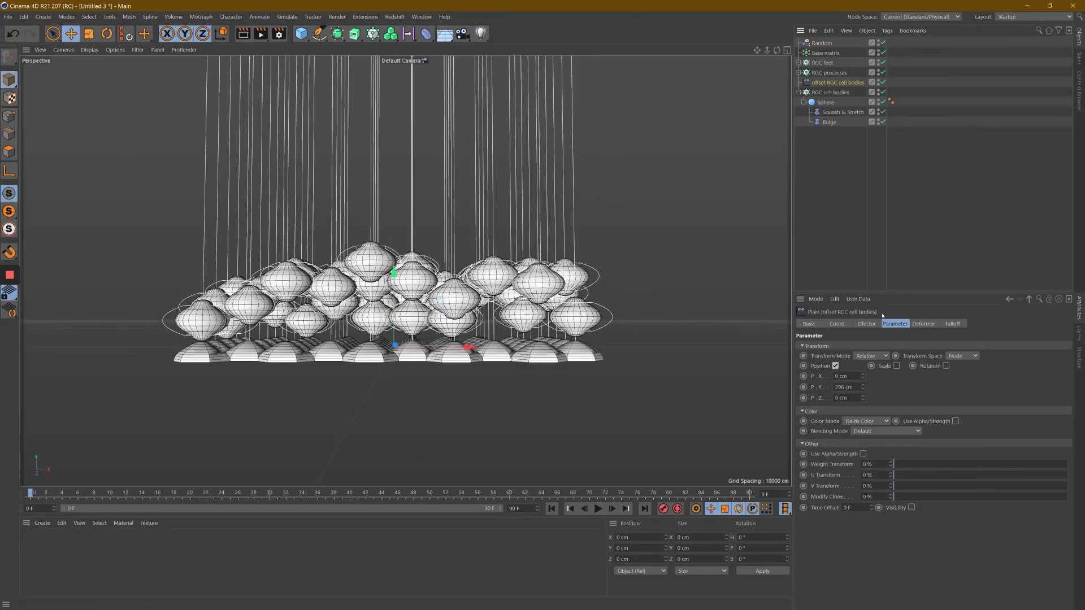
{"action": "left_click_drag", "start_coordinate": [864, 393], "coordinate": [879, 298]}
Set the Random effector's Y position variation to 220 cm and place it directly above the RGC cell bodies cloner in the hierarchy.
{"action": "left_click", "coordinate": [822, 43]}
{"action": "left_click_drag", "start_coordinate": [866, 389], "coordinate": [865, 388]}
{"action": "mouse_move", "coordinate": [778, 50]}
{"action": "left_mouse_down"}
{"action": "mouse_move", "coordinate": [779, 80]}
{"action": "mouse_move", "coordinate": [786, 59]}
{"action": "left_mouse_up"}
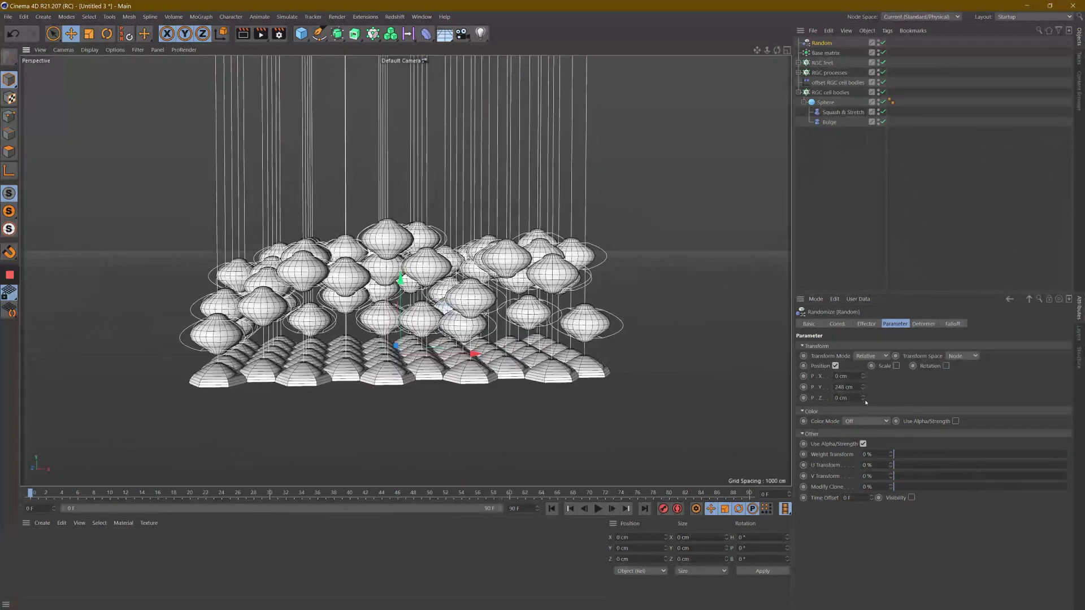
{"action": "left_click_drag", "start_coordinate": [863, 389], "coordinate": [863, 388]}
{"action": "left_click_drag", "start_coordinate": [828, 85], "coordinate": [827, 88]}
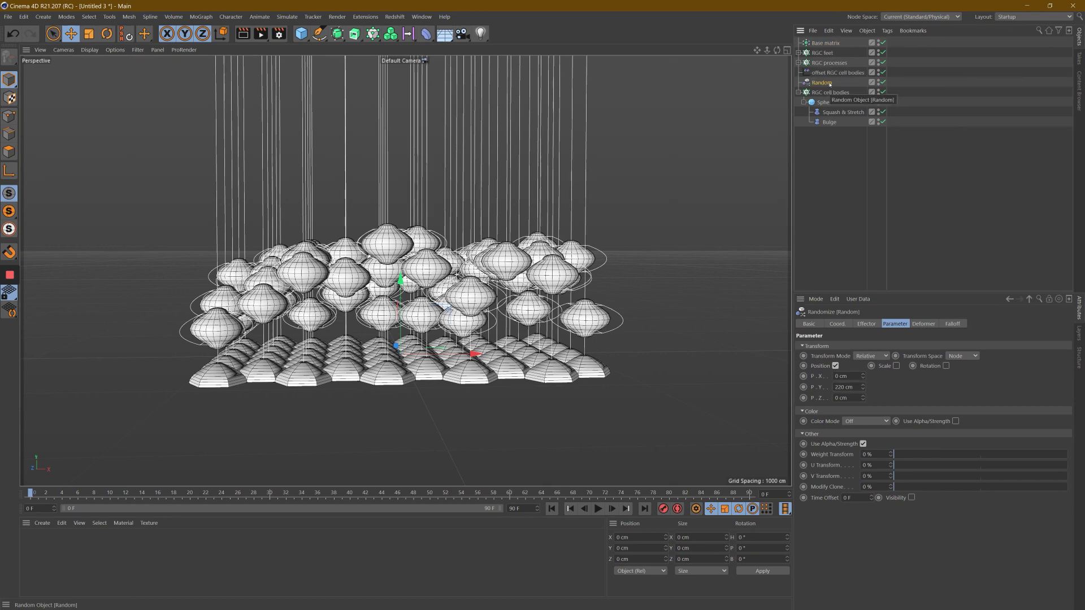
Set the Y size of the cell bodies' Bulge deformer to 174 cm.
{"action": "left_click", "coordinate": [828, 122]}
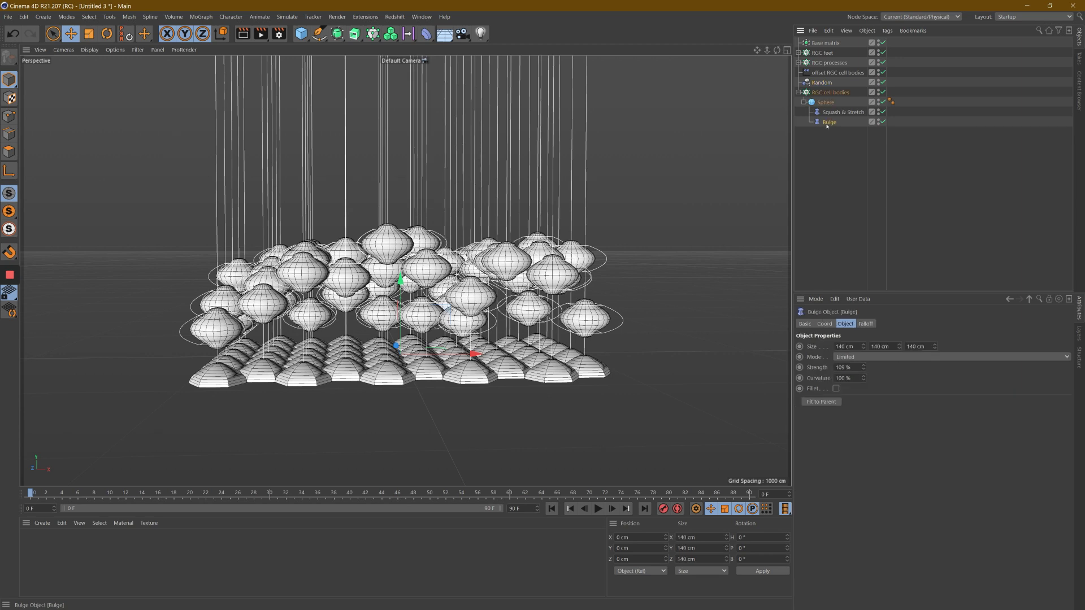
{"action": "left_click", "coordinate": [899, 346]}
{"action": "left_click_drag", "start_coordinate": [899, 346], "coordinate": [900, 366]}
{"action": "left_click_drag", "start_coordinate": [777, 50], "coordinate": [844, 143]}
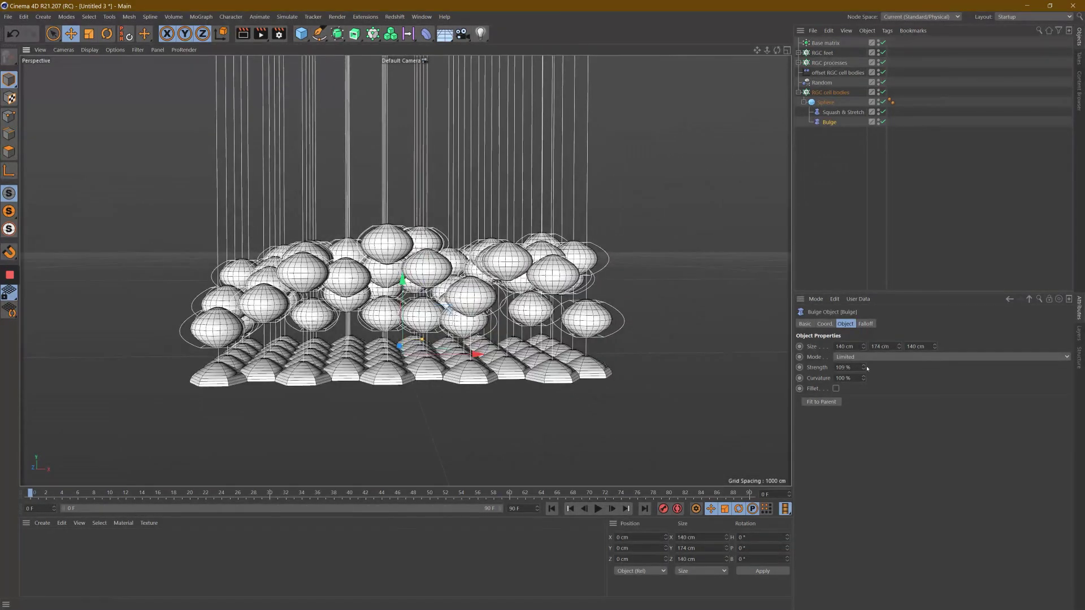
Reduce the Bulge deformer's strength to 77 %.
{"action": "left_click_drag", "start_coordinate": [864, 368], "coordinate": [864, 368]}
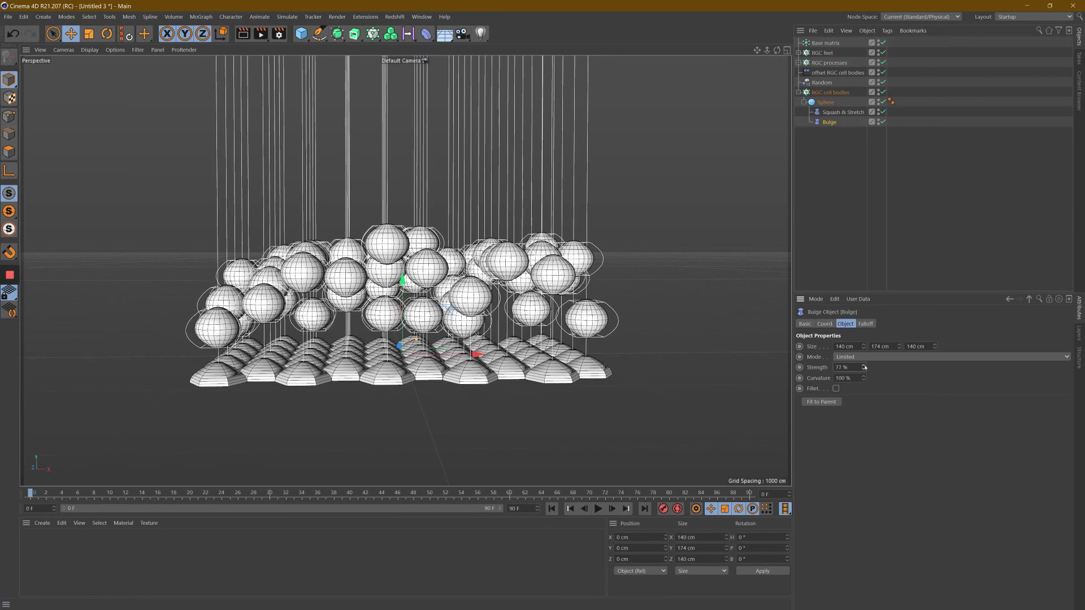
{"action": "mouse_move", "coordinate": [777, 49]}
{"action": "left_mouse_down"}
{"action": "mouse_move", "coordinate": [777, 96]}
{"action": "mouse_move", "coordinate": [777, 34]}
{"action": "left_mouse_up"}
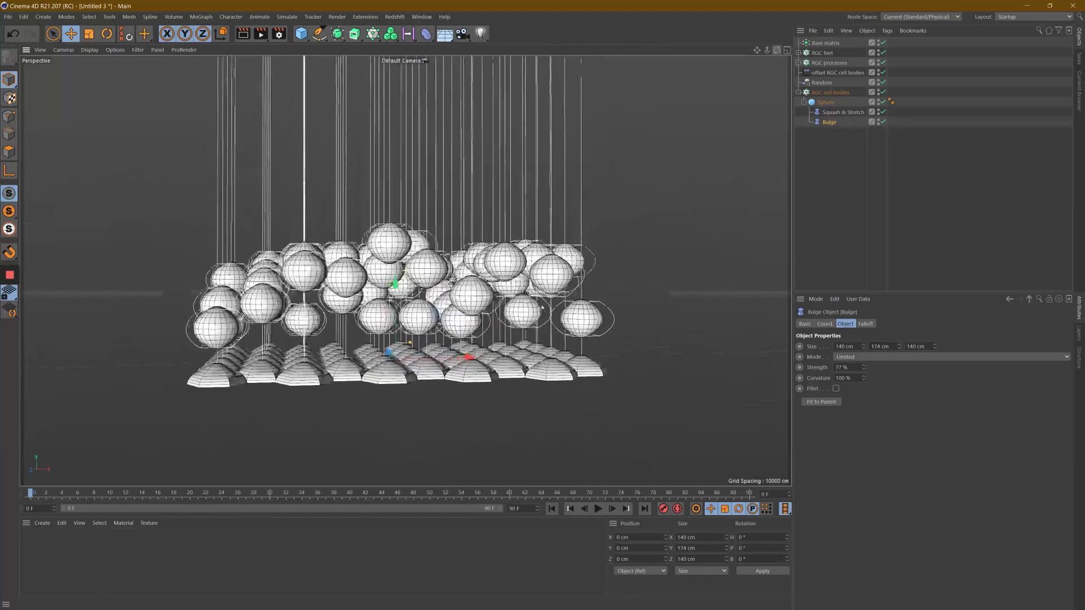
{"action": "left_click_drag", "start_coordinate": [542, 308], "coordinate": [601, 351]}
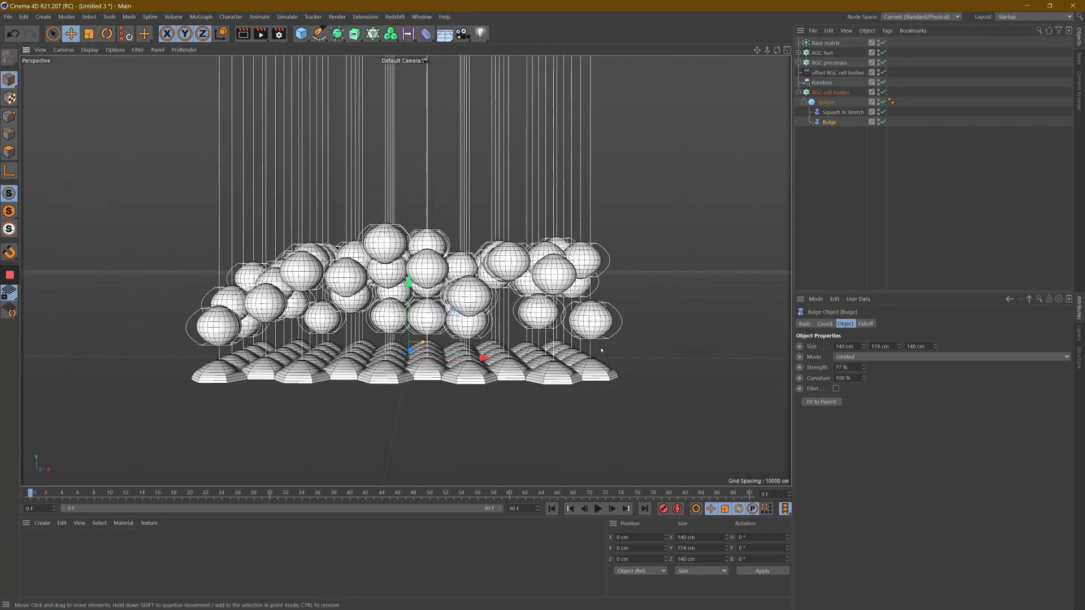
{"action": "left_click_drag", "start_coordinate": [757, 50], "coordinate": [734, 93]}
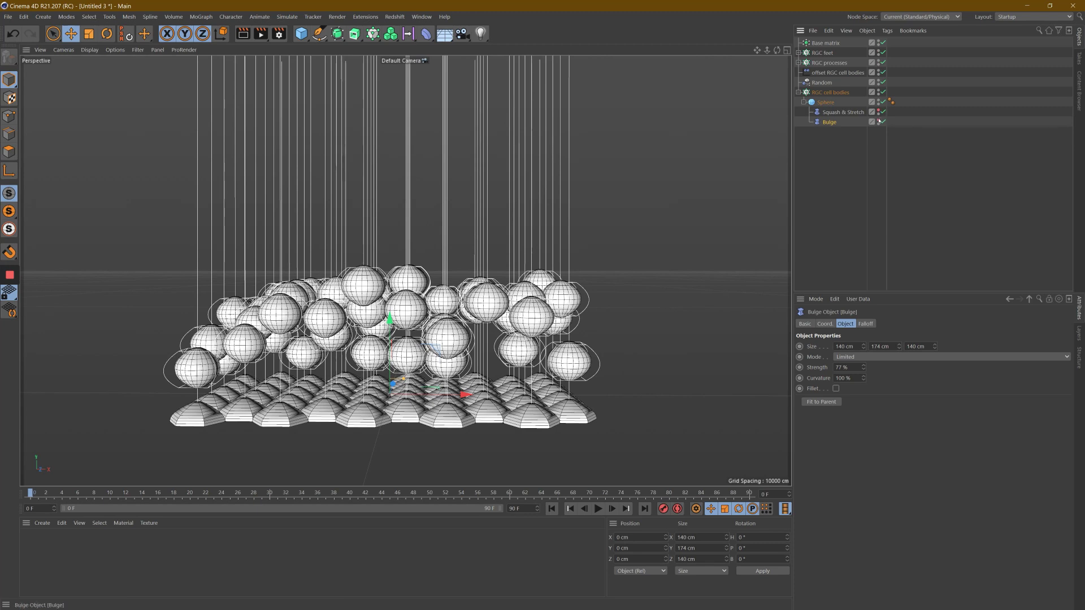
Collapse the RGC cell bodies hierarchy and rename the Random effector as Random RGC cell body height.
{"action": "left_click", "coordinate": [799, 93]}
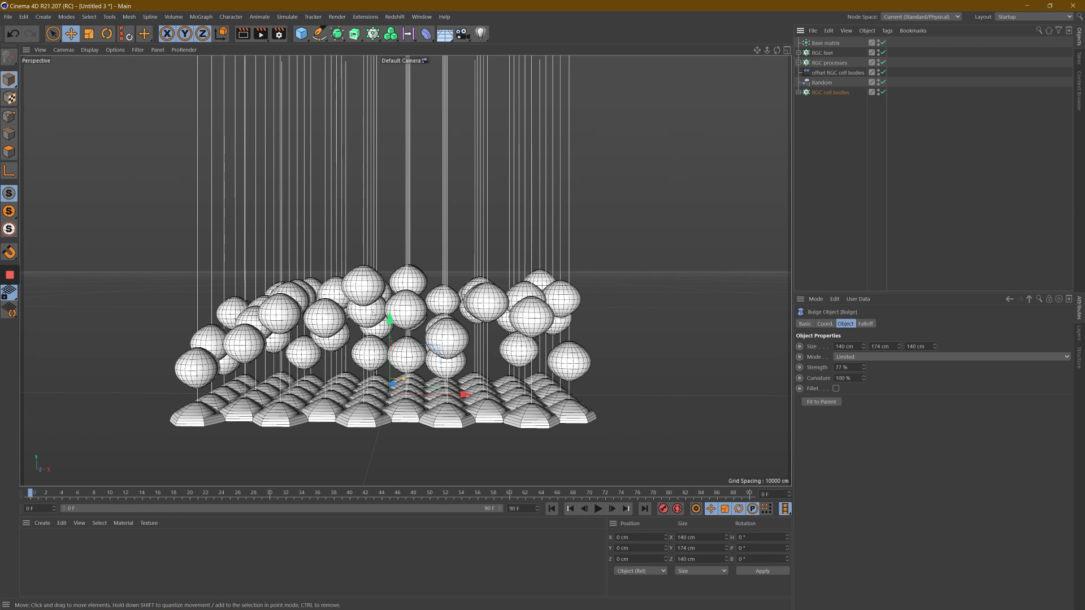
{"action": "double_click", "coordinate": [821, 83]}
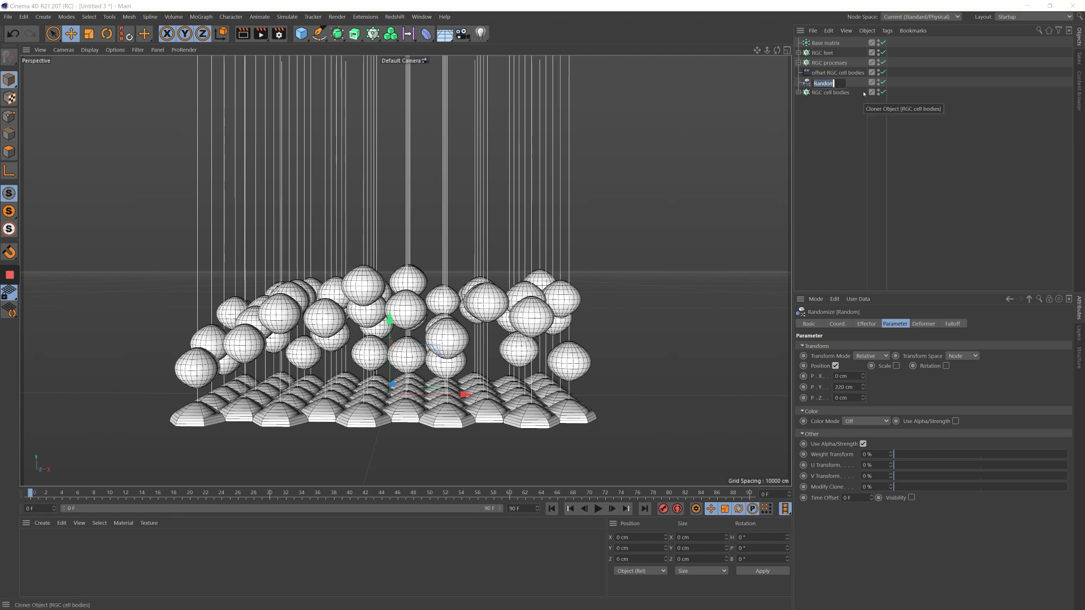
{"action": "key", "text": "End"}
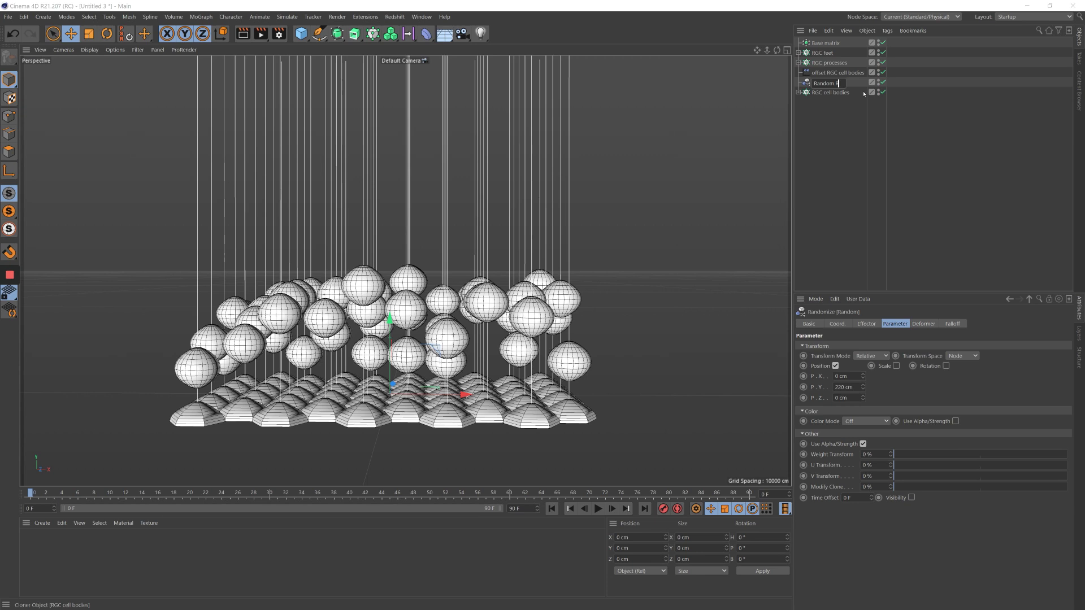
{"action": "type", "text": "RGC cell body height"}
{"action": "key", "text": "Return"}
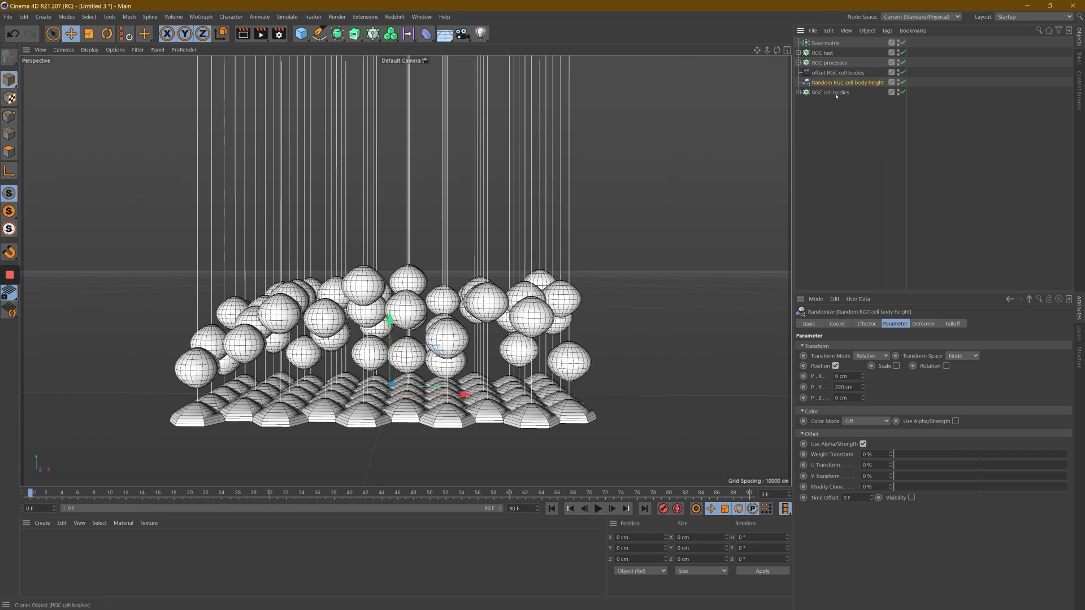
Duplicate the RGC cell bodies cloner and place the copy directly below it in the hierarchy.
{"action": "left_click", "coordinate": [830, 92]}
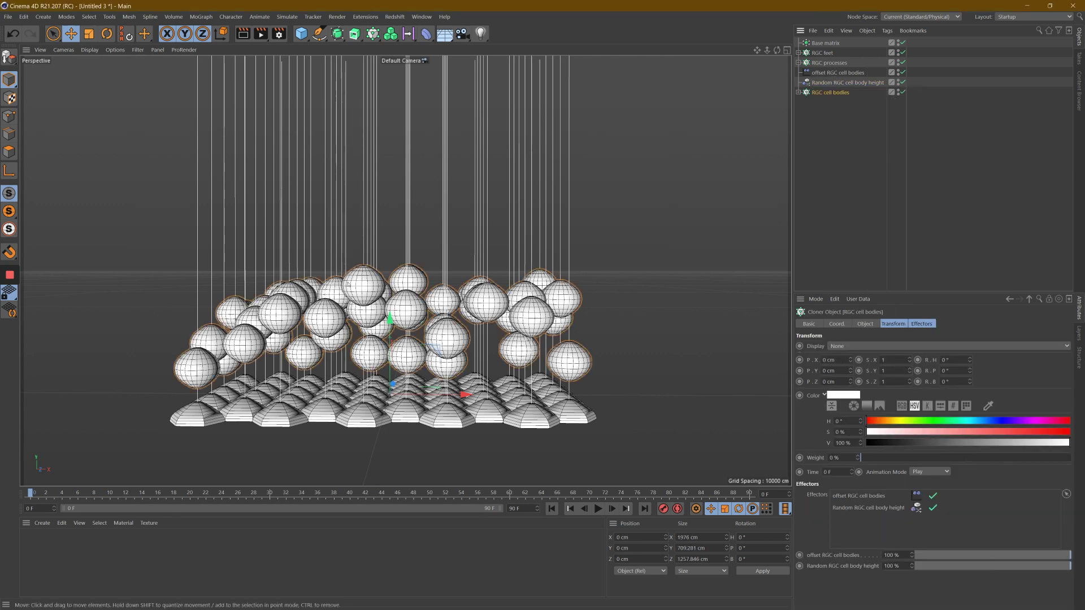
{"action": "left_click_drag", "start_coordinate": [840, 95], "coordinate": [829, 103], "text": "ctrl"}
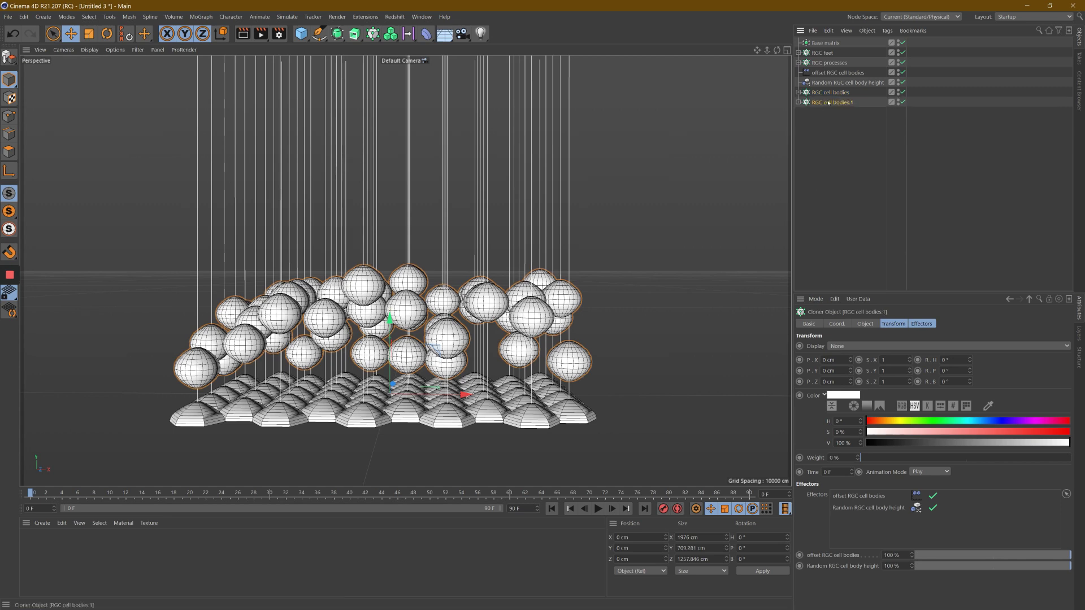
{"action": "left_click", "coordinate": [799, 109]}
Enable X-Ray on the original RGC cell bodies cloner and switch the viewport to smooth shading without wireframe lines.
{"action": "left_click", "coordinate": [831, 92]}
{"action": "left_click", "coordinate": [815, 325]}
{"action": "left_click", "coordinate": [858, 435]}
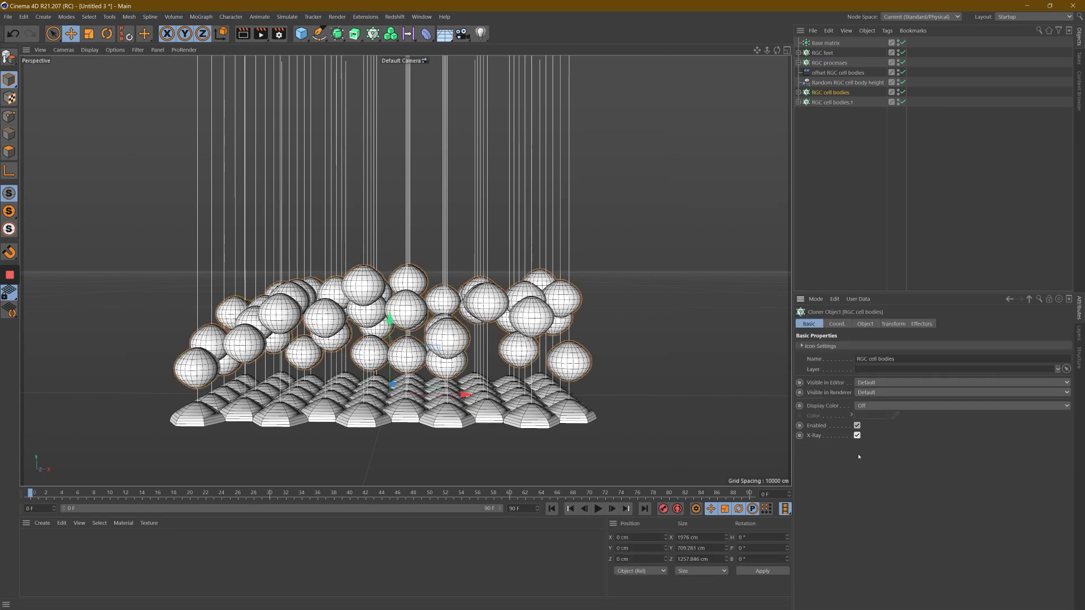
{"action": "left_click", "coordinate": [89, 49]}
{"action": "left_click", "coordinate": [93, 66]}
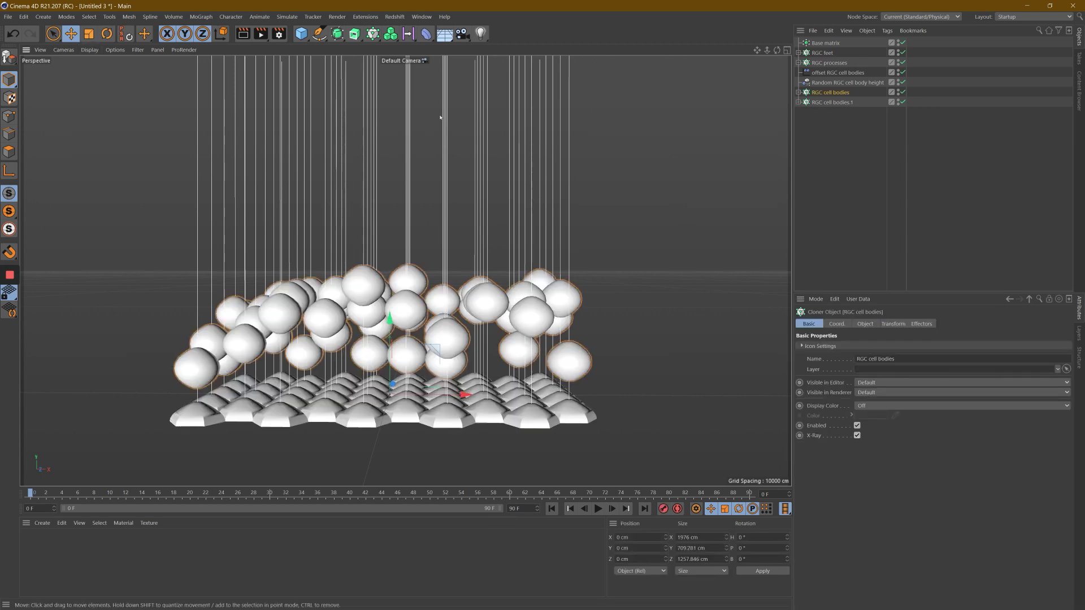
Rename the duplicated cell bodies cloner as RGC nuclei.
{"action": "left_click", "coordinate": [803, 103]}
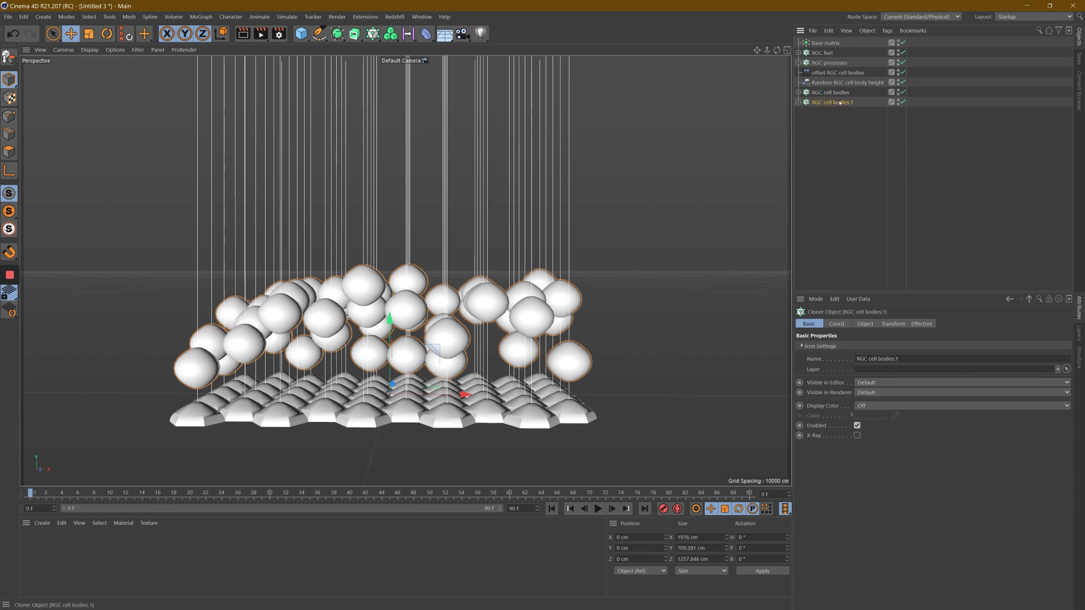
{"action": "double_click", "coordinate": [837, 103]}
{"action": "left_click_drag", "start_coordinate": [855, 103], "coordinate": [838, 104]}
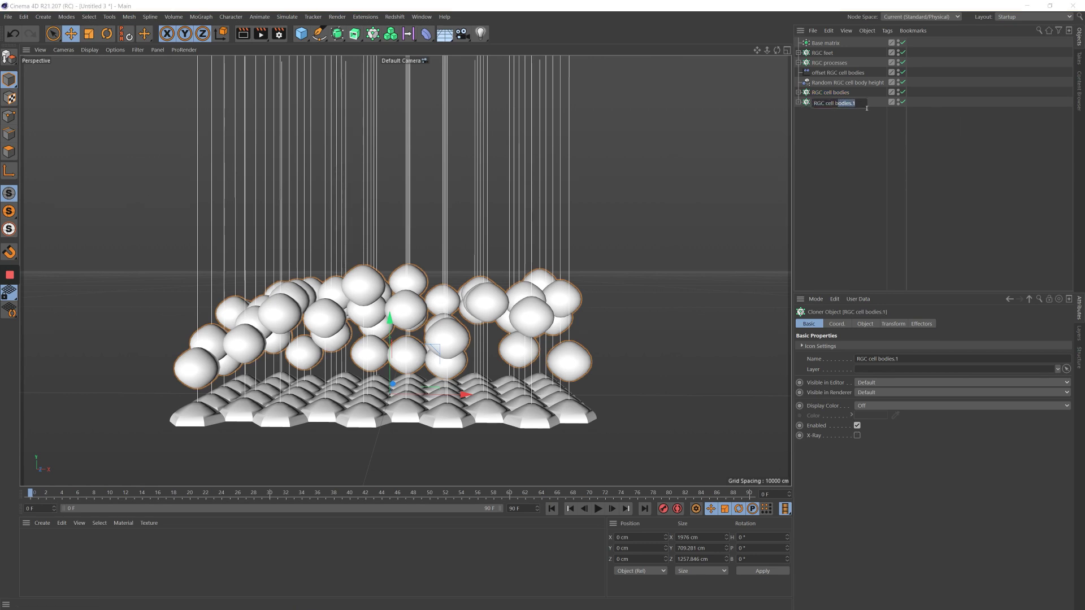
{"action": "key", "text": "BackSpace"}
{"action": "key", "text": "BackSpace"}
{"action": "key", "text": "BackSpace"}
{"action": "key", "text": "BackSpace"}
{"action": "key", "text": "BackSpace"}
{"action": "key", "text": "BackSpace"}
{"action": "key", "text": "BackSpace"}
{"action": "key", "text": "BackSpace"}
{"action": "type", "text": "nuclei"}
{"action": "key", "text": "Return"}
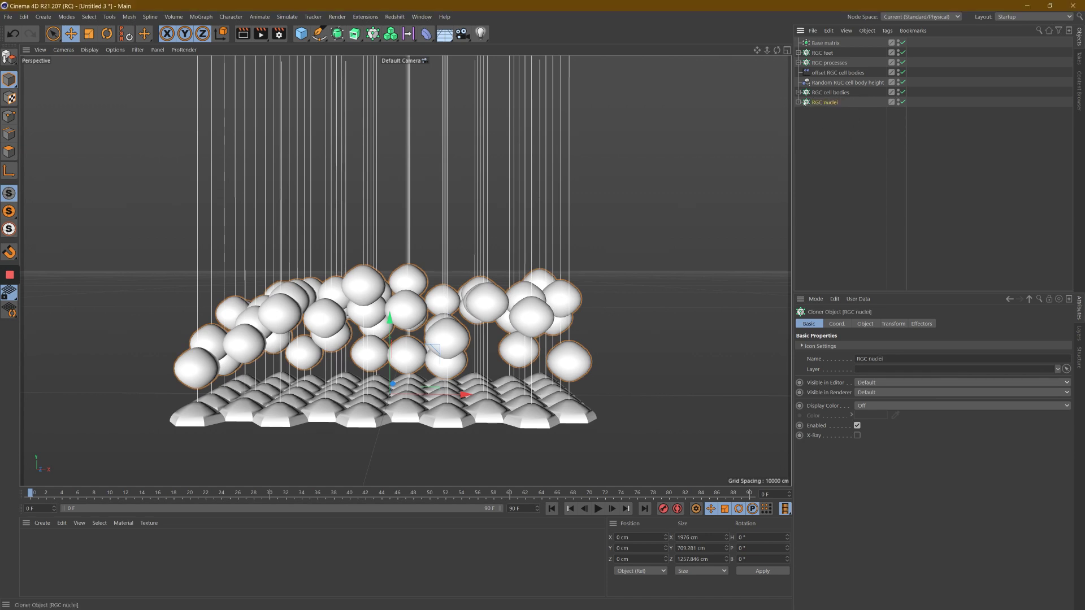
Delete the Squash & Stretch and Bulge deformers from the sphere in the RGC nuclei cloner.
{"action": "left_click", "coordinate": [799, 102]}
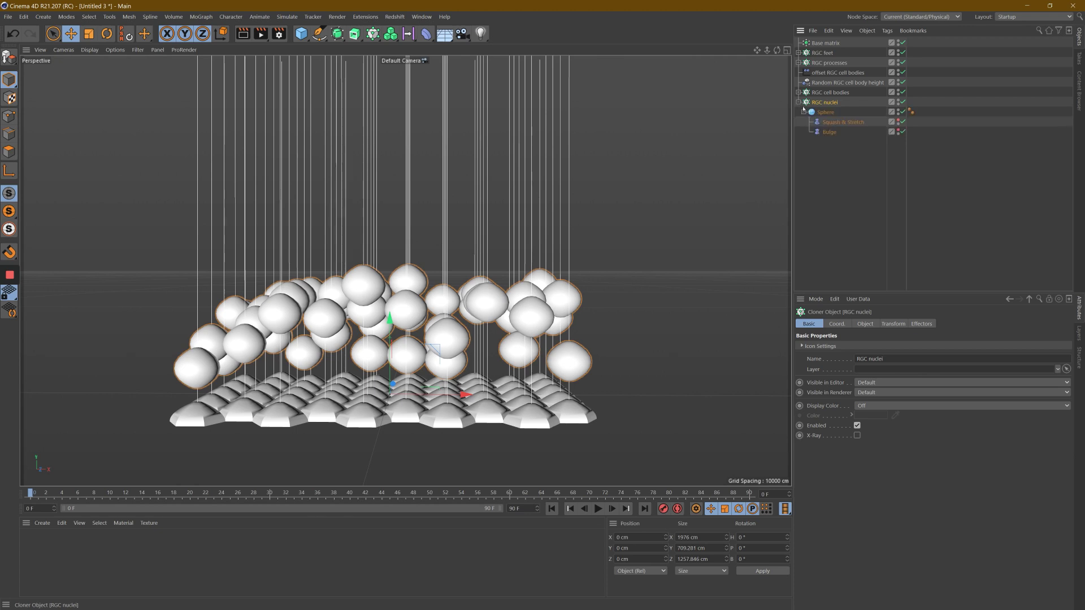
{"action": "left_click", "coordinate": [879, 210]}
{"action": "left_click", "coordinate": [837, 123]}
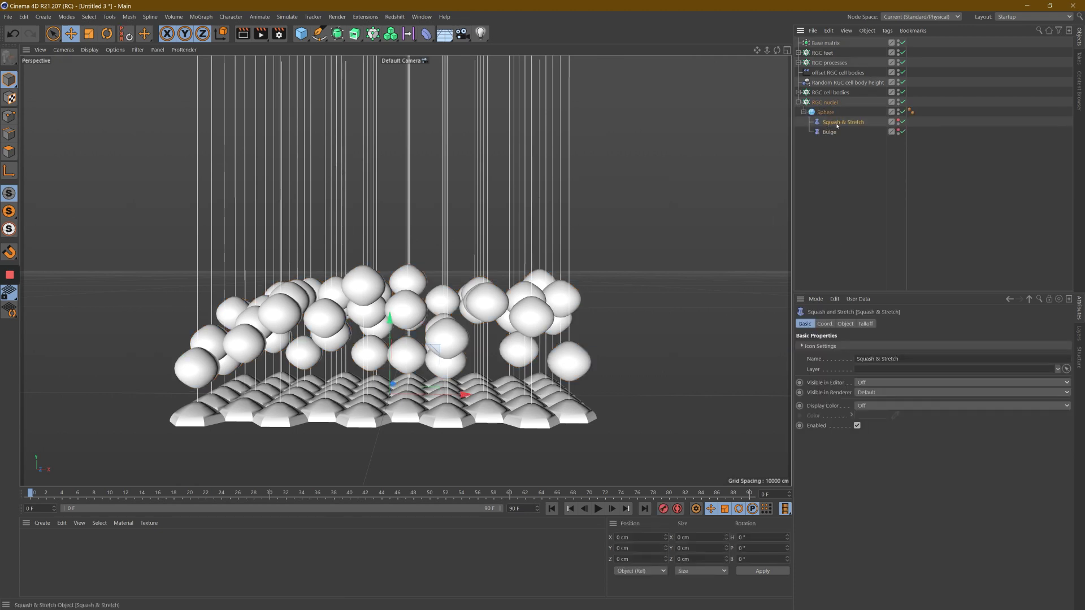
{"action": "key", "text": "Delete"}
{"action": "key", "text": "Delete"}
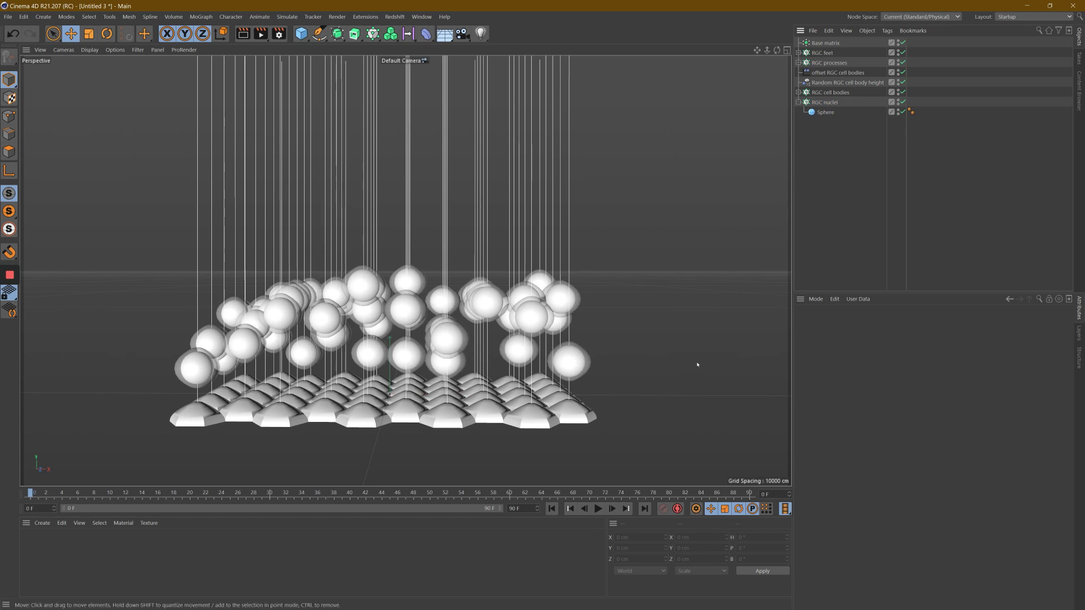
Reduce the radius of the RGC nuclei sphere to 68 cm and collapse the cloner's hierarchy.
{"action": "scroll", "coordinate": [484, 327], "scroll_direction": "up", "scroll_amount": 1}
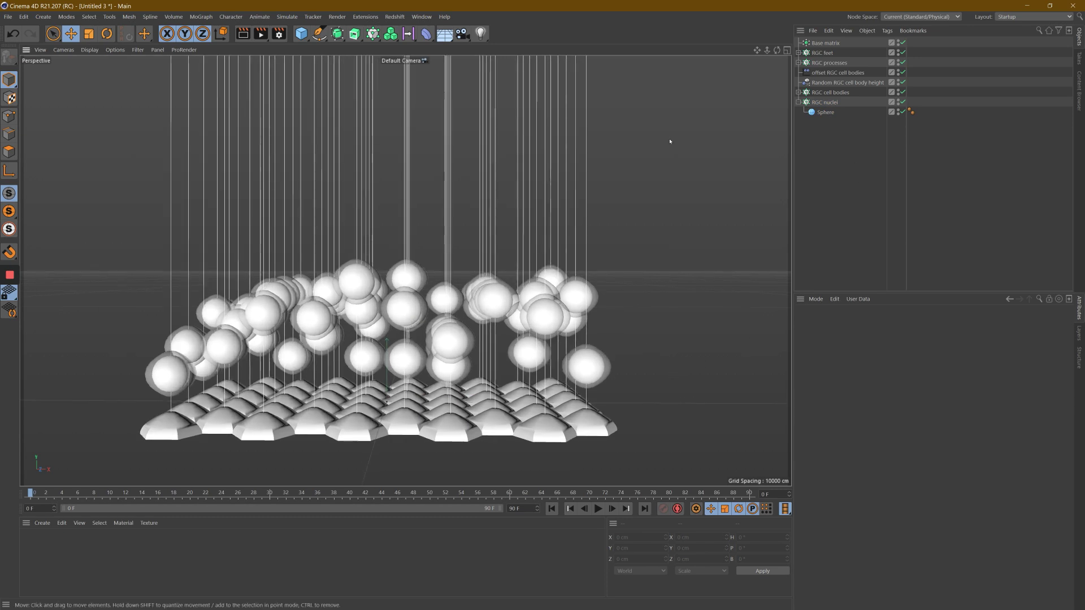
{"action": "left_click_drag", "start_coordinate": [776, 51], "coordinate": [518, 288]}
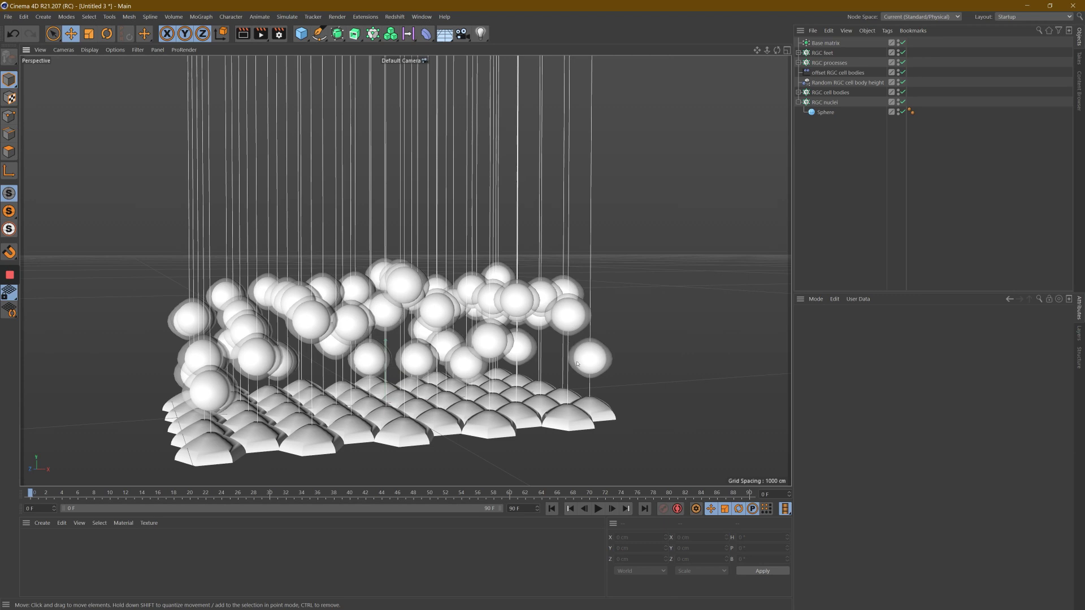
{"action": "left_click", "coordinate": [825, 111]}
{"action": "left_click", "coordinate": [845, 324]}
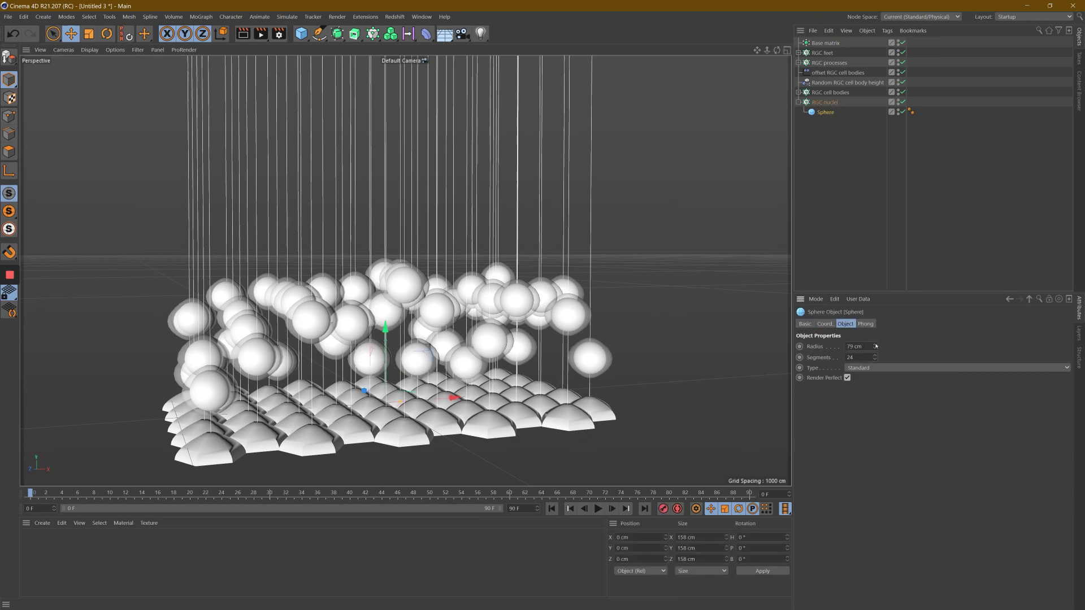
{"action": "left_click_drag", "start_coordinate": [875, 346], "coordinate": [875, 356]}
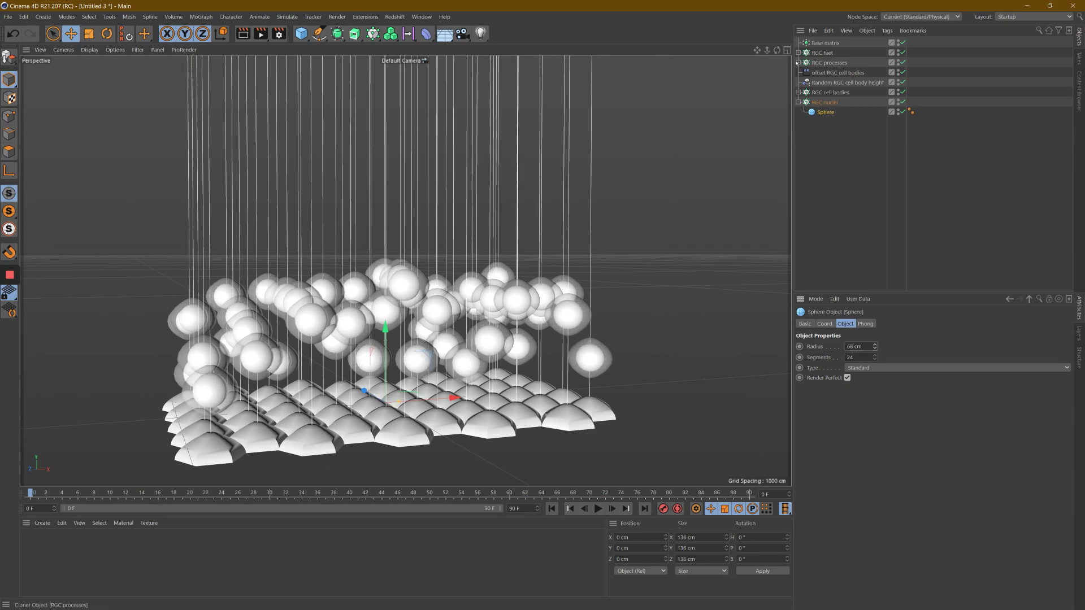
{"action": "mouse_move", "coordinate": [777, 50]}
{"action": "left_mouse_down"}
{"action": "mouse_move", "coordinate": [789, 51]}
{"action": "mouse_move", "coordinate": [777, 50]}
{"action": "left_mouse_up"}
{"action": "mouse_move", "coordinate": [540, 308]}
{"action": "left_mouse_down", "text": "alt"}
{"action": "mouse_move", "coordinate": [523, 304]}
{"action": "mouse_move", "coordinate": [551, 305]}
{"action": "left_mouse_up", "text": "alt"}
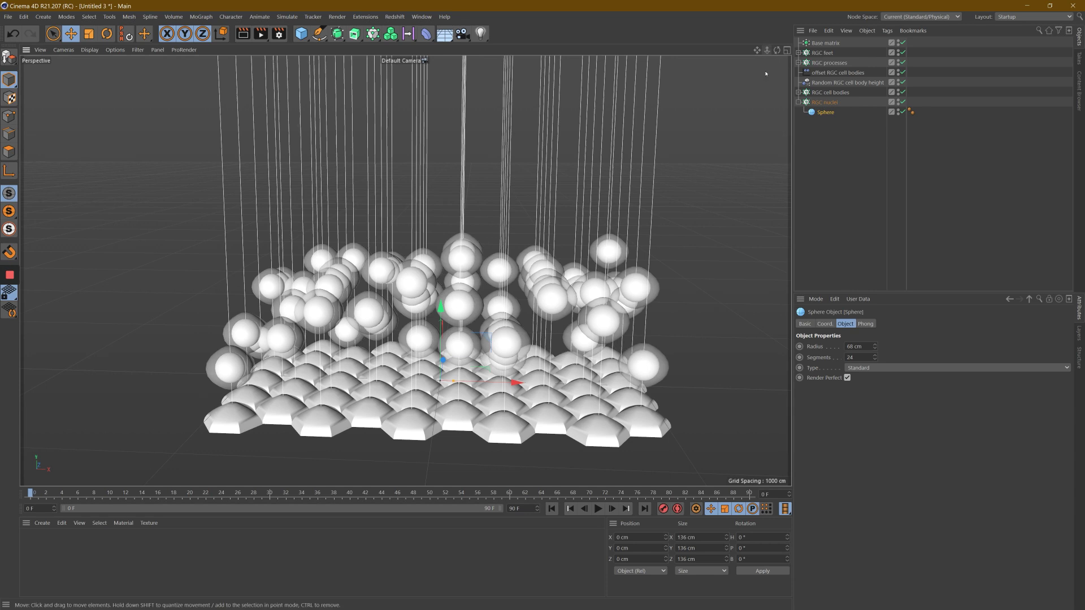
{"action": "left_click", "coordinate": [798, 103]}
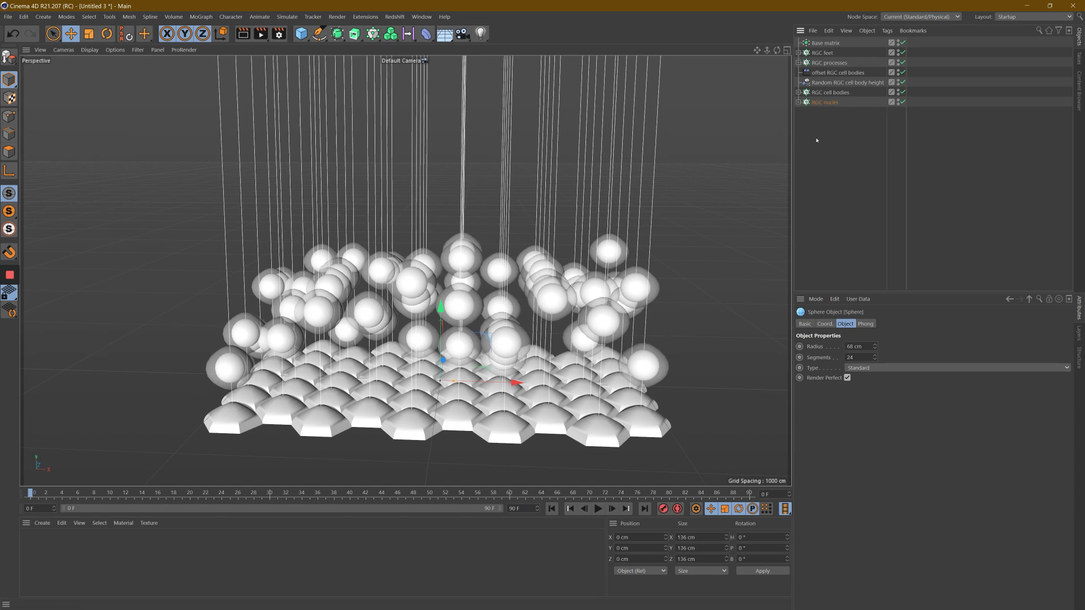
Add a Volume Mesher and a Volume Builder, nest the builder under the mesher and place them below Base matrix.
{"action": "left_click_drag", "start_coordinate": [398, 41], "coordinate": [409, 65]}
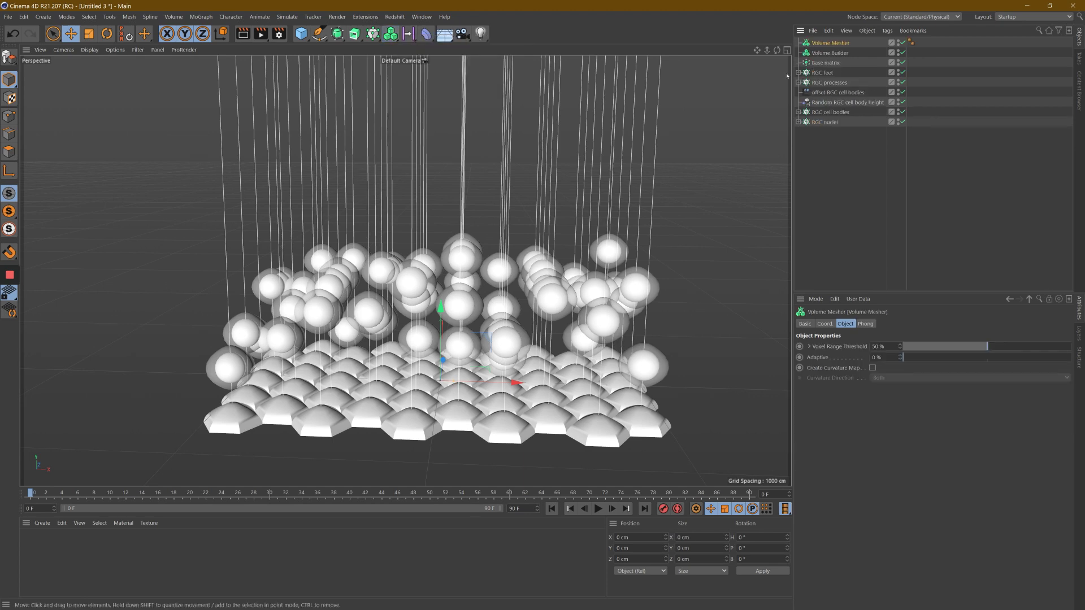
{"action": "left_click_drag", "start_coordinate": [829, 52], "coordinate": [831, 45]}
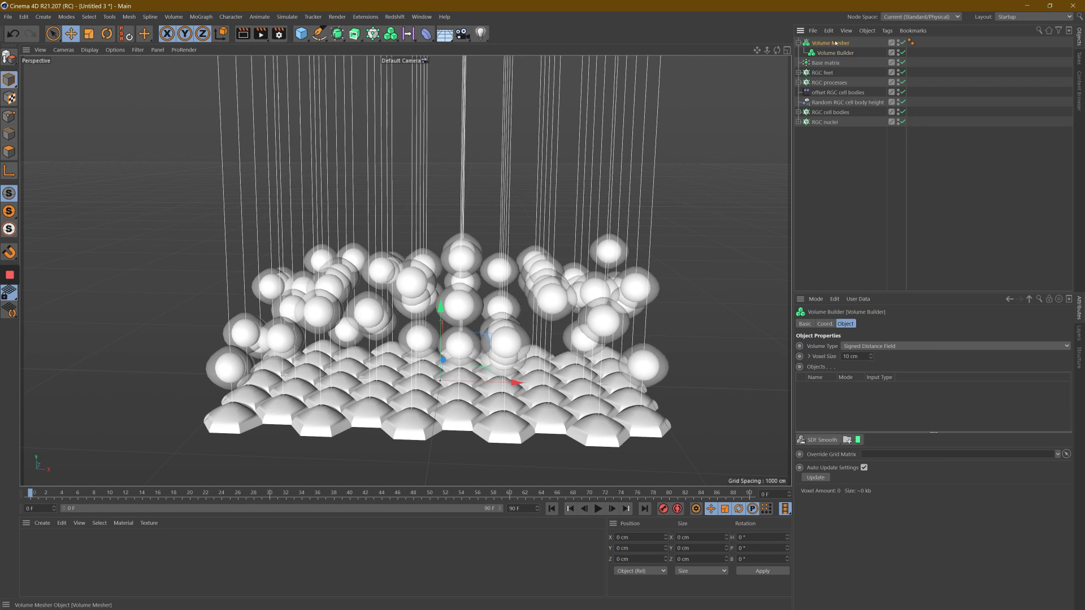
{"action": "left_click", "coordinate": [829, 52]}
Rename the Volume Mesher as RGCs outside.
{"action": "double_click", "coordinate": [829, 52]}
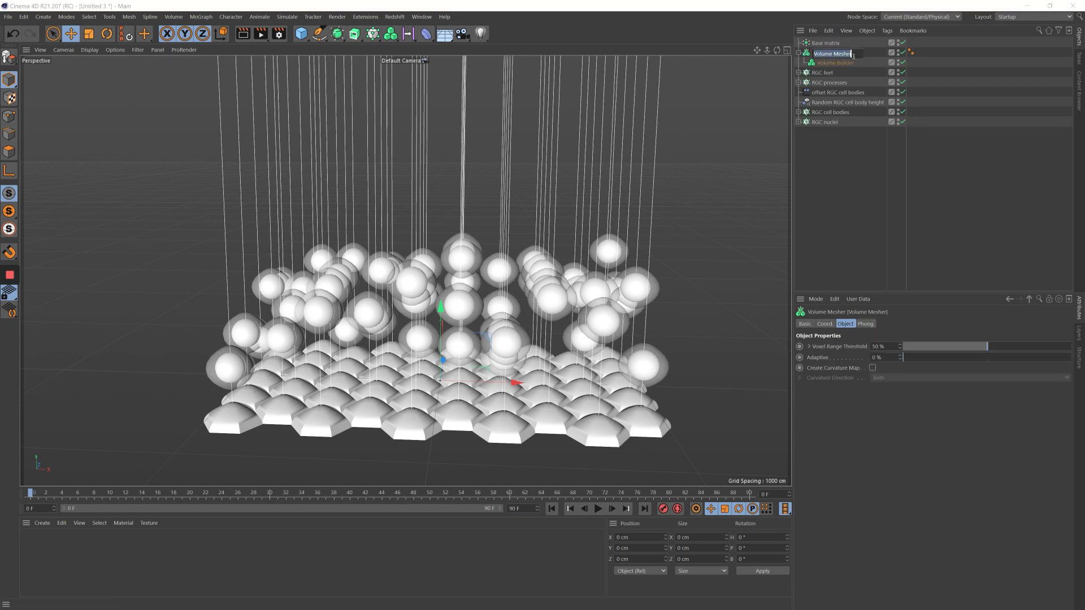
{"action": "type", "text": "cells"}
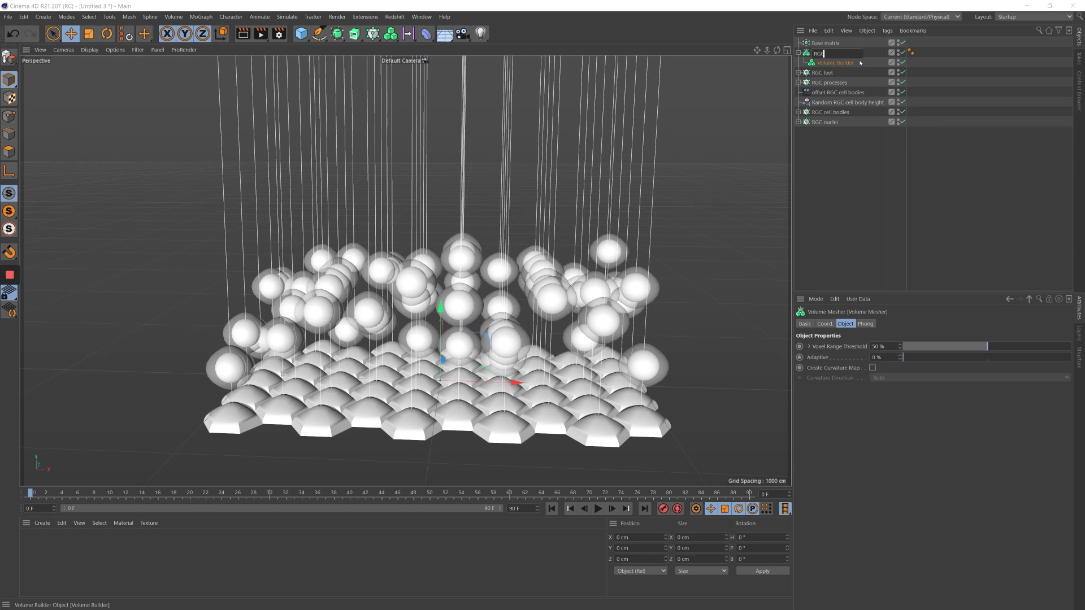
{"action": "type", "text": "tside"}
{"action": "key", "text": "Return"}
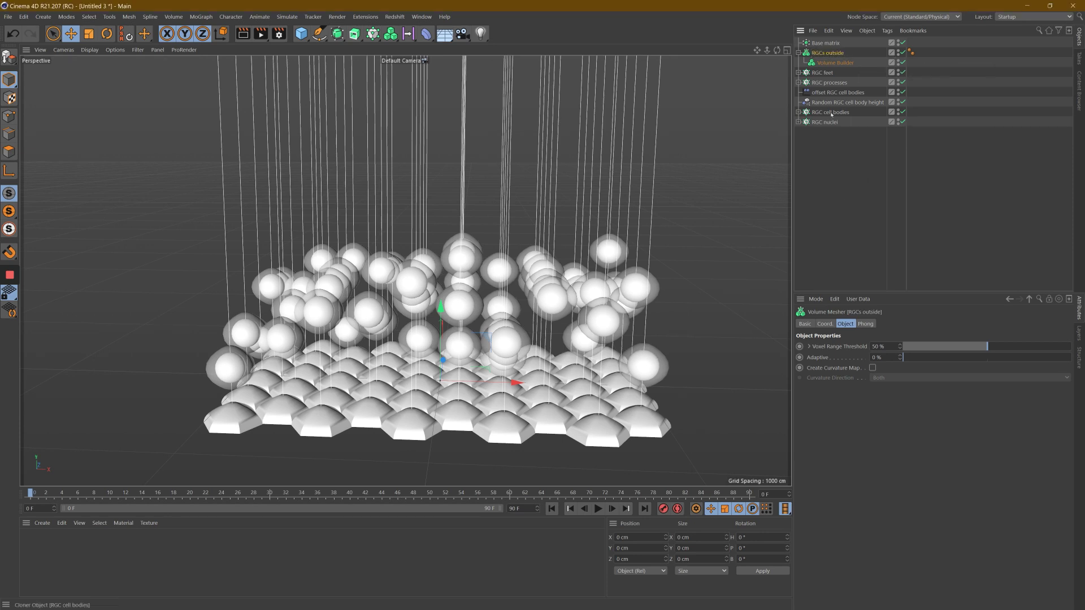
Nest RGC feet, RGC processes, offset RGC cell bodies, Random RGC cell body height and RGC cell bodies under the Volume Builder.
{"action": "left_click", "coordinate": [830, 112]}
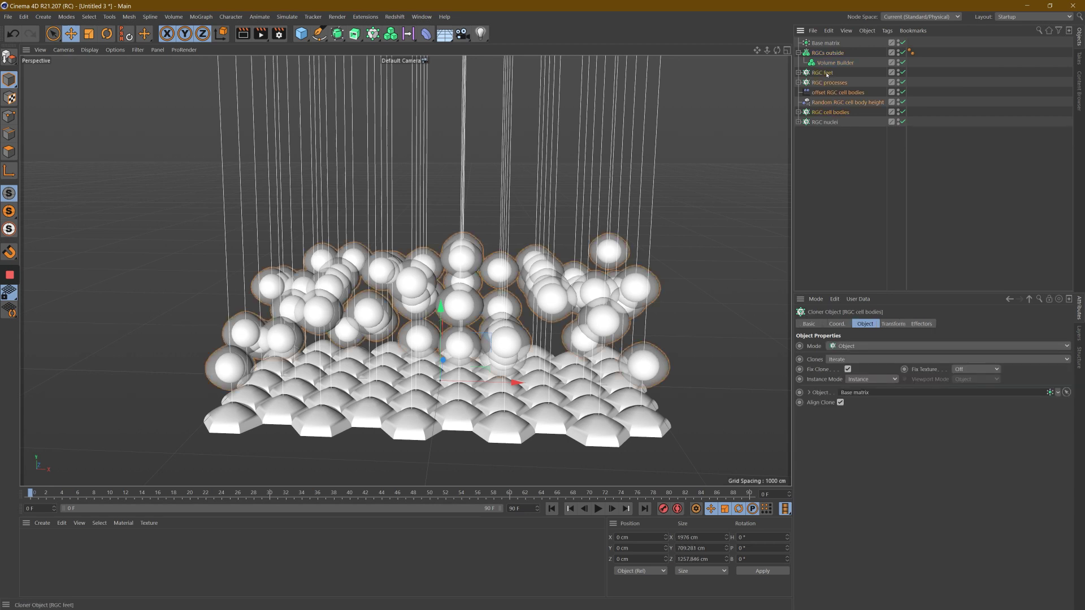
{"action": "left_click", "coordinate": [826, 73], "text": "shift"}
{"action": "left_click_drag", "start_coordinate": [826, 72], "coordinate": [837, 63]}
{"action": "left_click", "coordinate": [848, 129]}
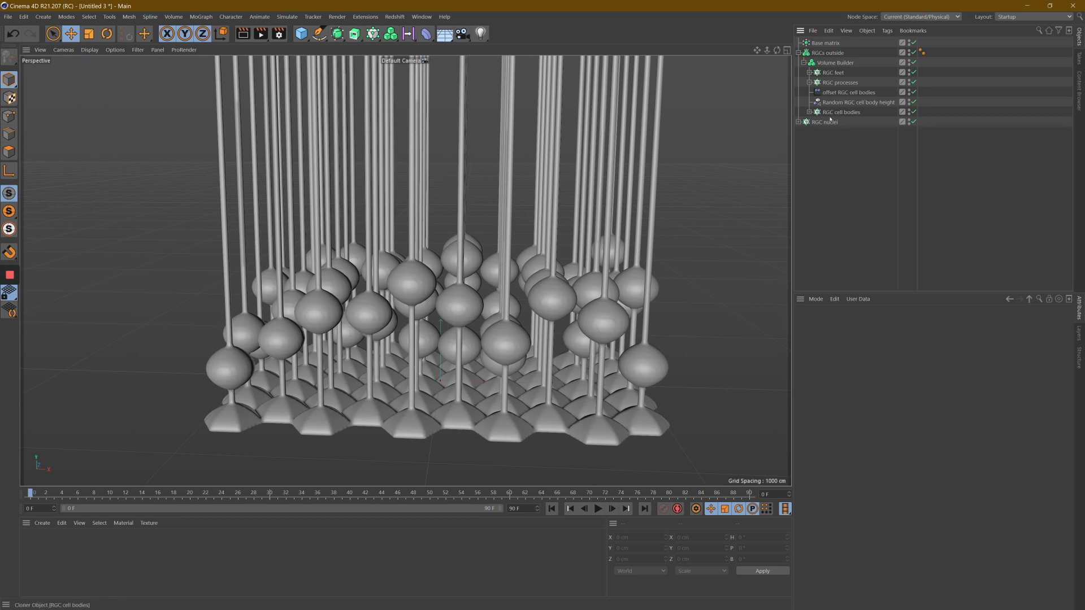
Set both the count width and count height of the Base matrix honeycomb array to 5.
{"action": "left_click_drag", "start_coordinate": [777, 51], "coordinate": [302, 347]}
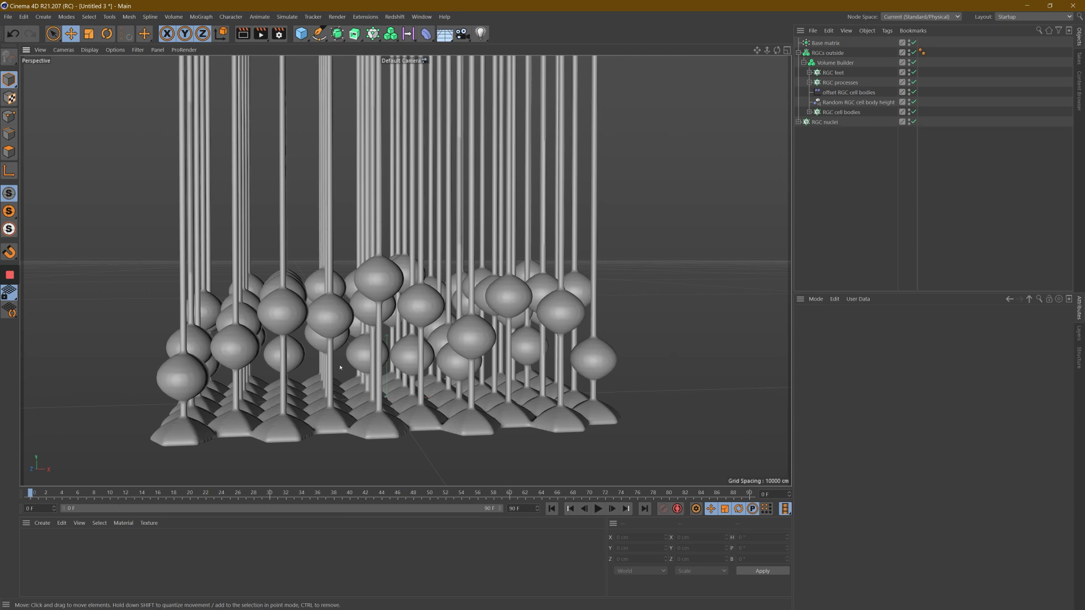
{"action": "left_click_drag", "start_coordinate": [512, 251], "coordinate": [542, 307], "text": "alt"}
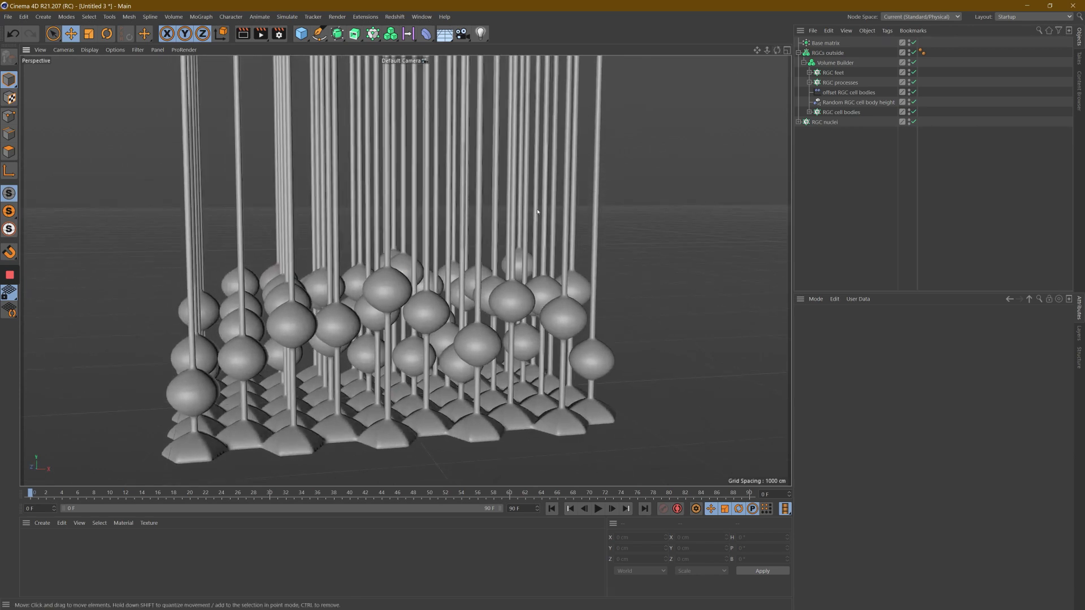
{"action": "left_click", "coordinate": [825, 43]}
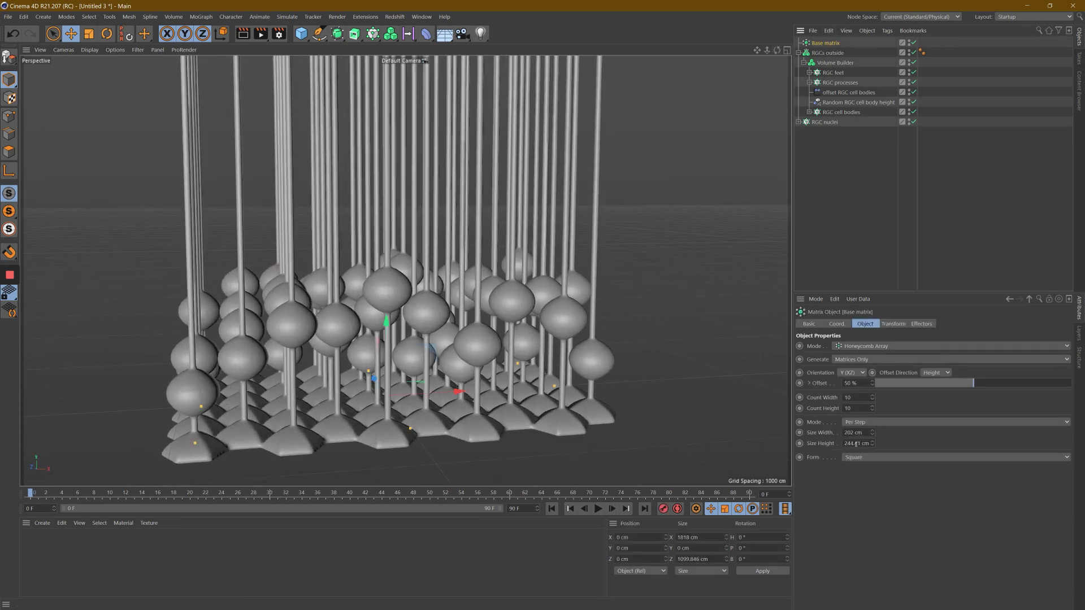
{"action": "left_click", "coordinate": [856, 396]}
{"action": "type", "text": "5"}
{"action": "left_click", "coordinate": [856, 408]}
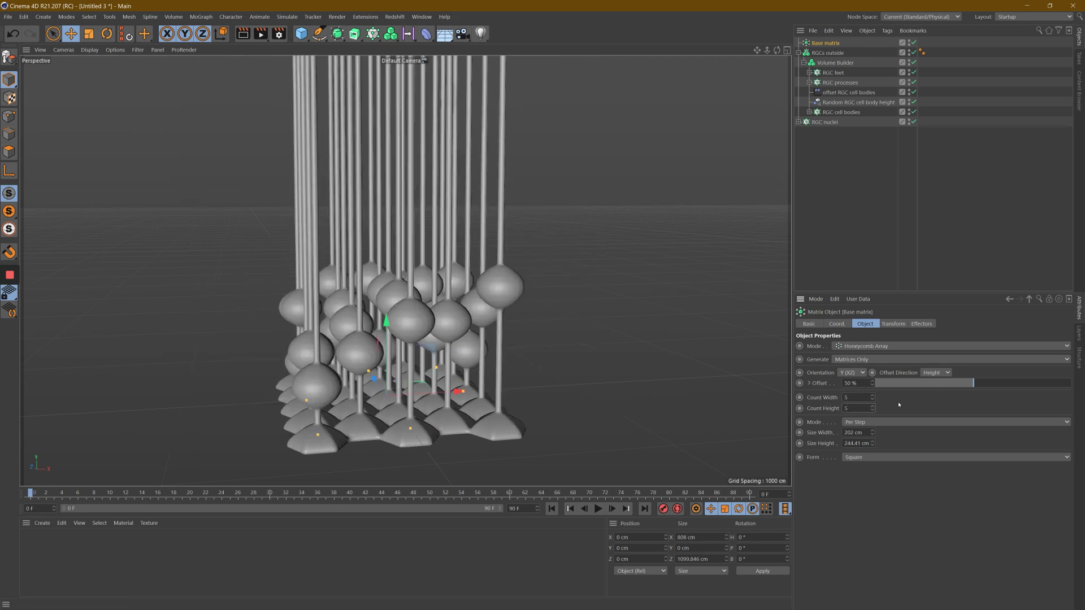
{"action": "type", "text": "5"}
{"action": "key", "text": "Return"}
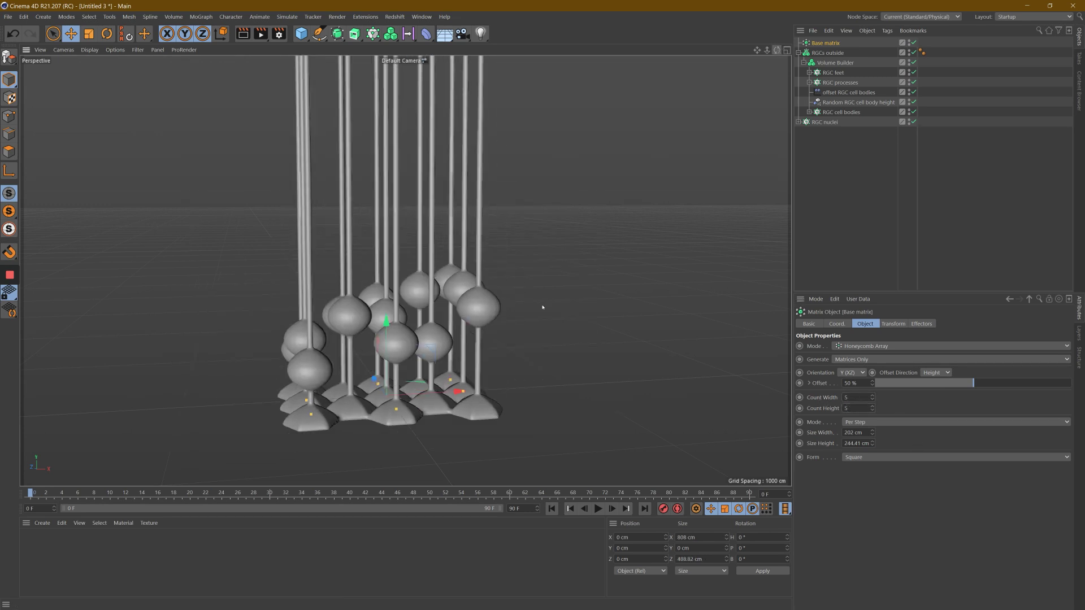
Add an SDF Smooth layer at the head of the Volume Builder's object list.
{"action": "left_click_drag", "start_coordinate": [544, 307], "coordinate": [560, 317], "text": "alt"}
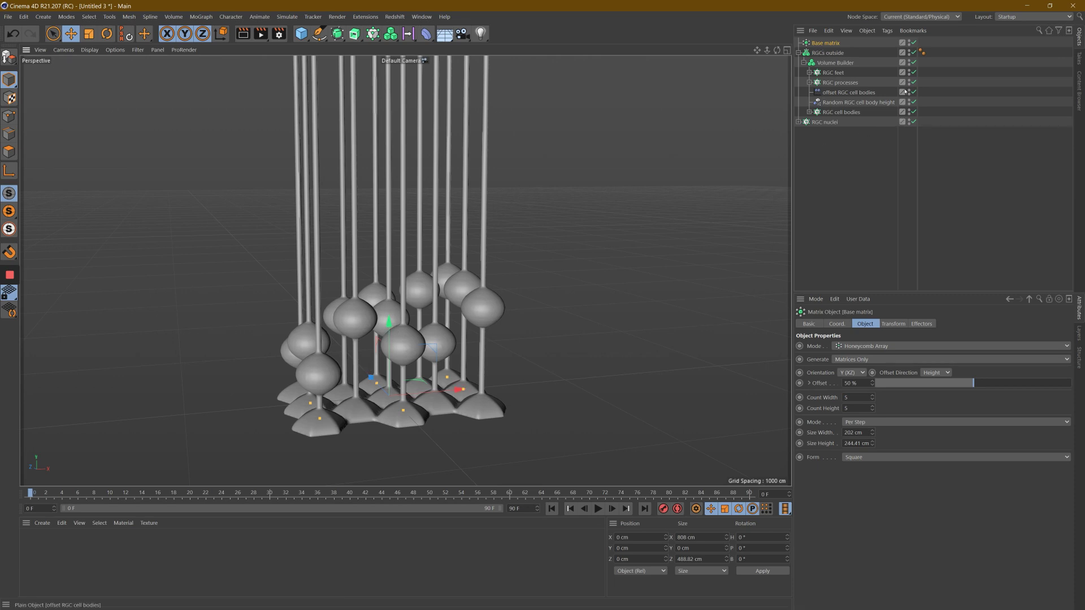
{"action": "left_click", "coordinate": [910, 51]}
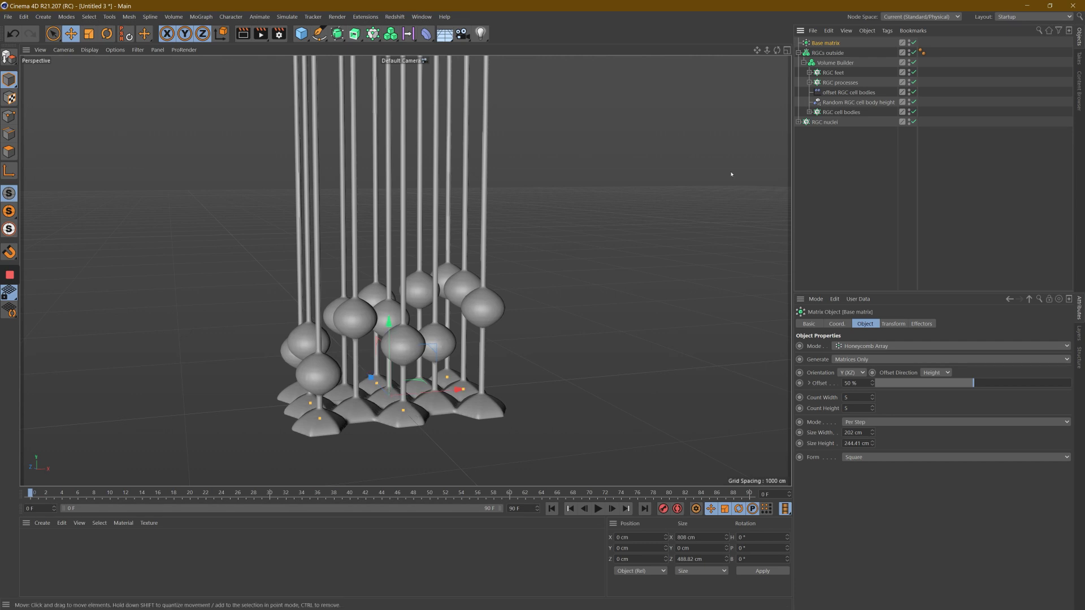
{"action": "left_click_drag", "start_coordinate": [542, 308], "coordinate": [542, 306], "text": "alt"}
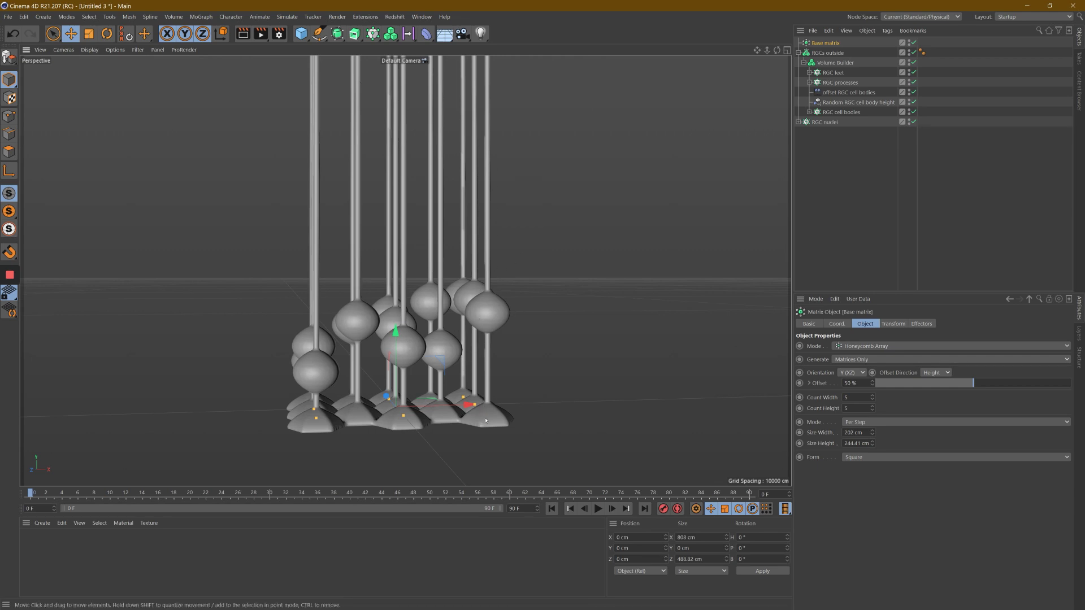
{"action": "left_click", "coordinate": [835, 63]}
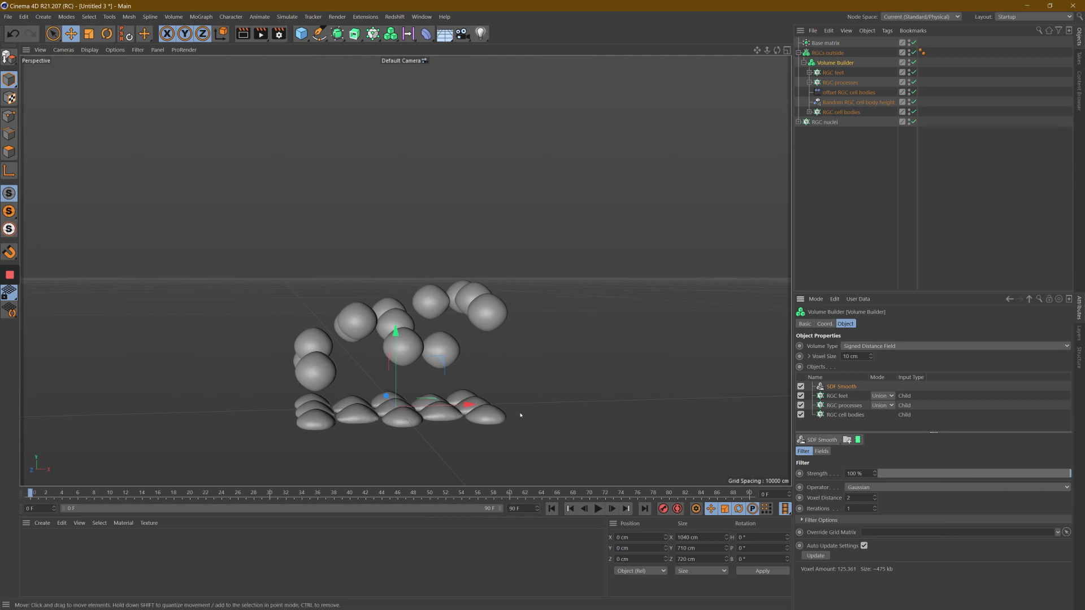
Set the density of RGC processes in the Volume Builder to 1 and turn off the SDF Smooth layer.
{"action": "left_click", "coordinate": [836, 406]}
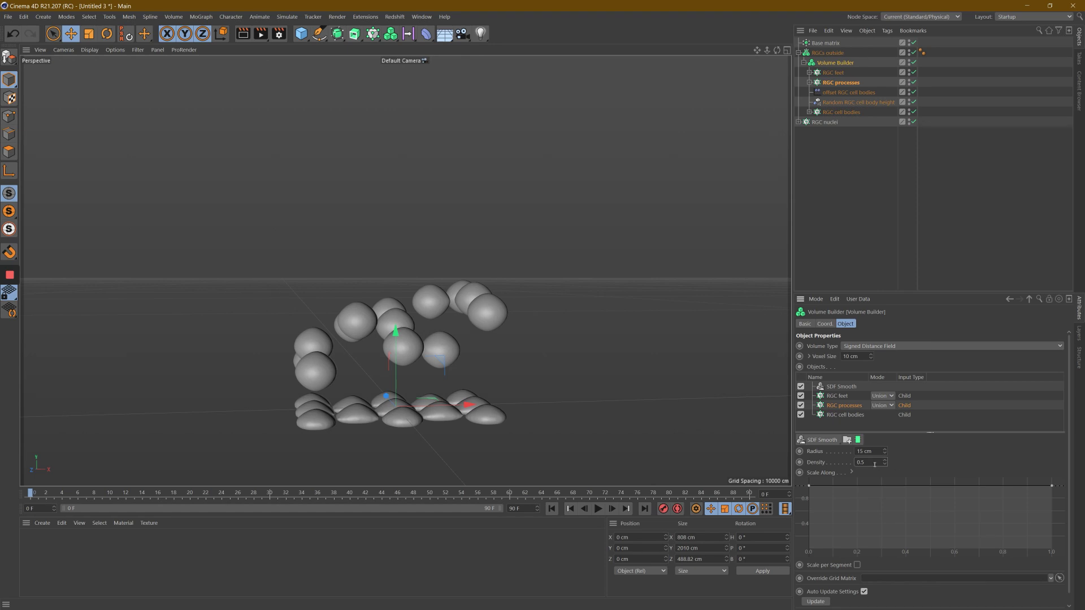
{"action": "left_click_drag", "start_coordinate": [869, 464], "coordinate": [852, 467]}
{"action": "type", "text": "1"}
{"action": "key", "text": "Return"}
{"action": "left_click", "coordinate": [800, 387]}
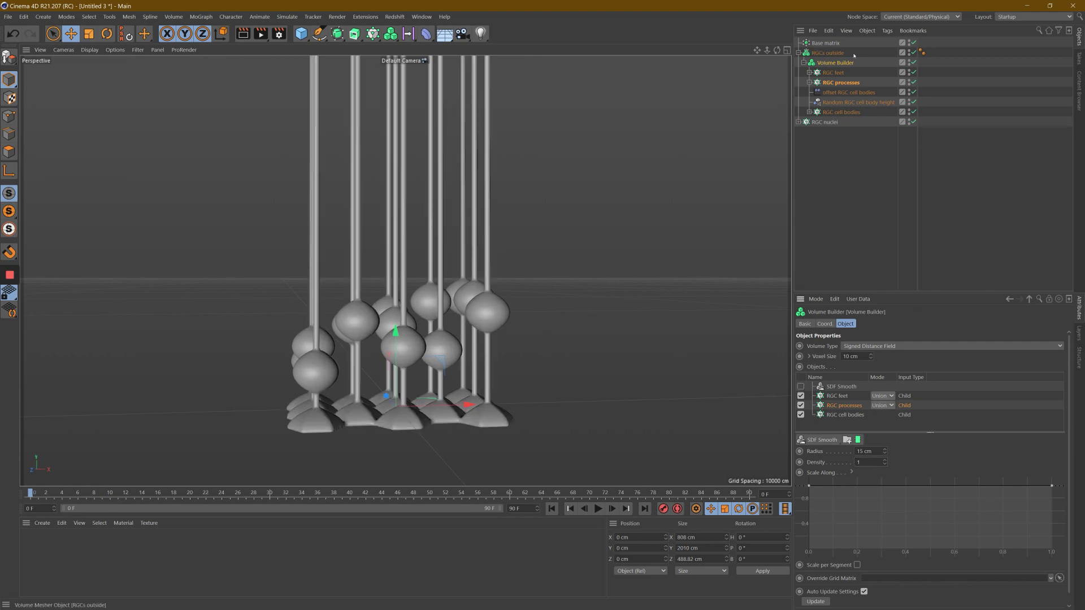
Disable the RGCs outside mesher and try RGC processes densities of 0.1 and 0.01 before returning to 1.
{"action": "left_click", "coordinate": [914, 52]}
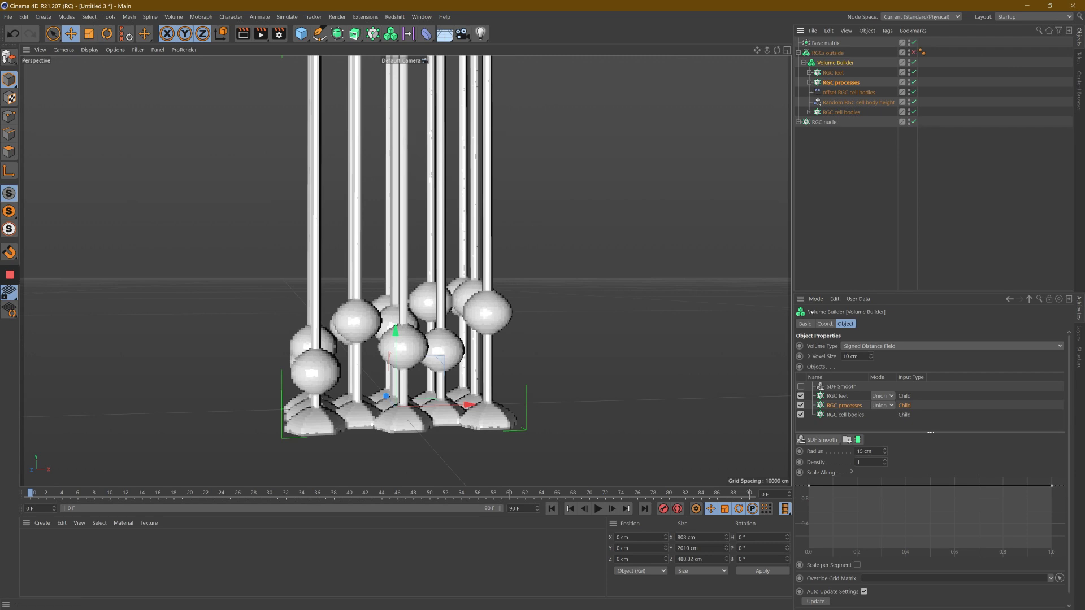
{"action": "left_click", "coordinate": [864, 462]}
{"action": "type", "text": "0.1"}
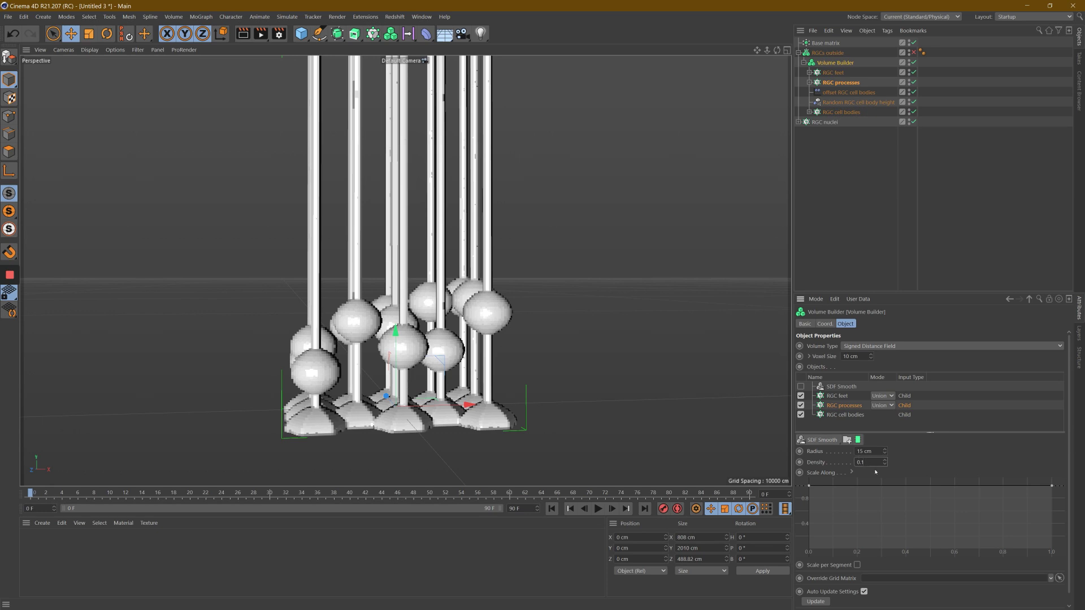
{"action": "type", "text": "1"}
{"action": "key", "text": "Return"}
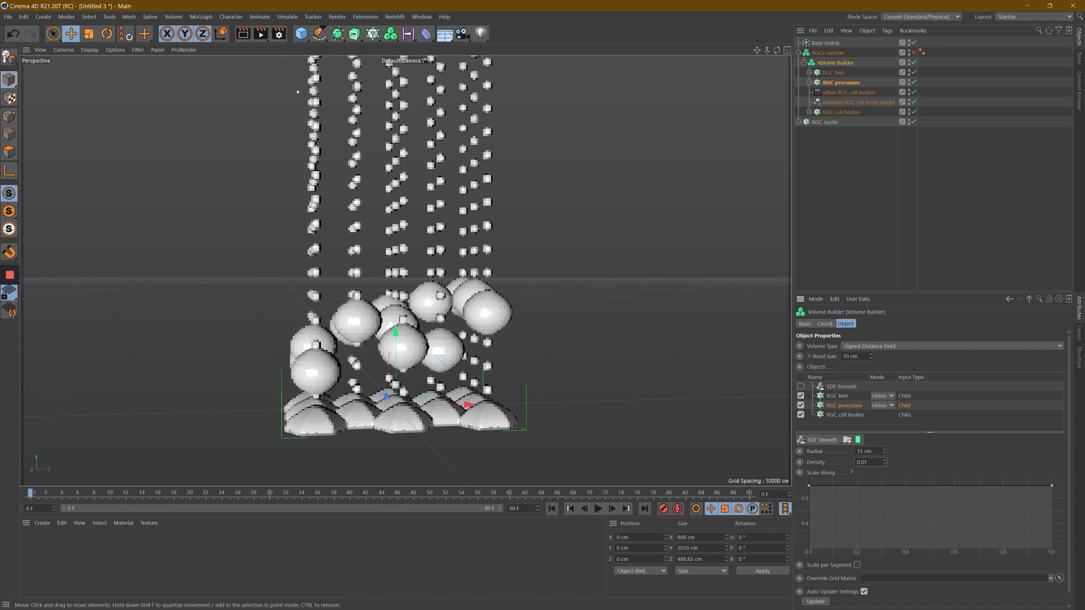
{"action": "left_click", "coordinate": [861, 463]}
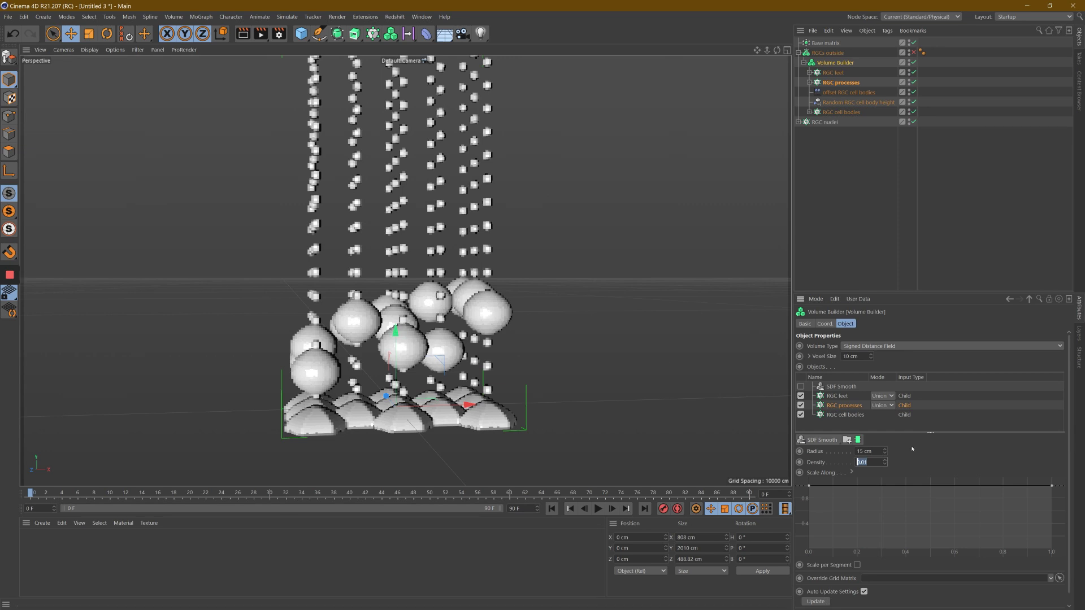
{"action": "type", "text": "1"}
{"action": "left_click", "coordinate": [877, 450]}
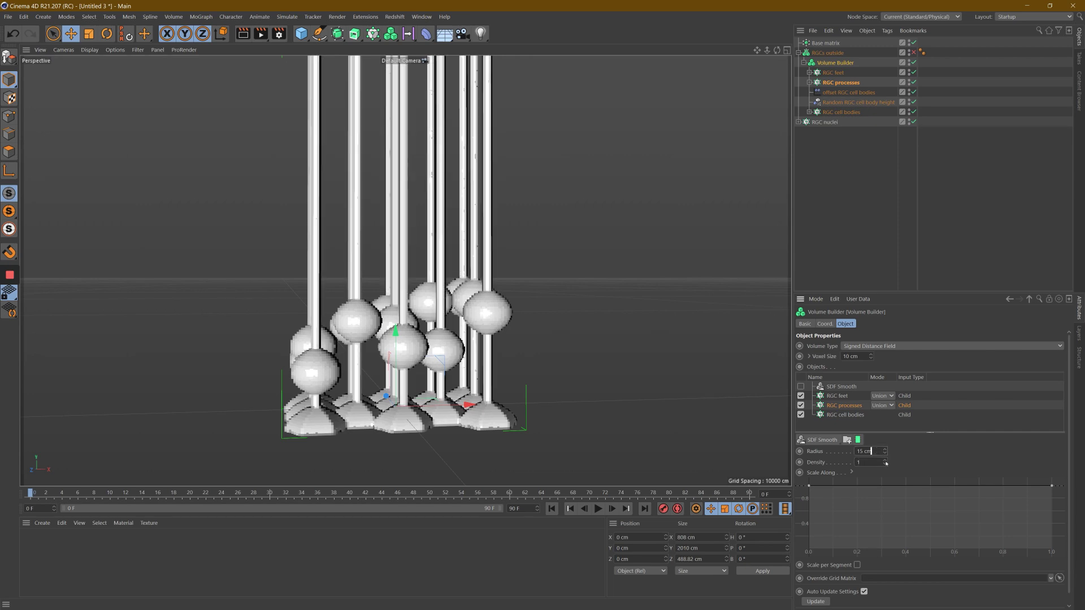
Turn the SDF Smooth layer back on and order RGC processes directly beneath it, above RGC feet.
{"action": "left_click", "coordinate": [800, 386]}
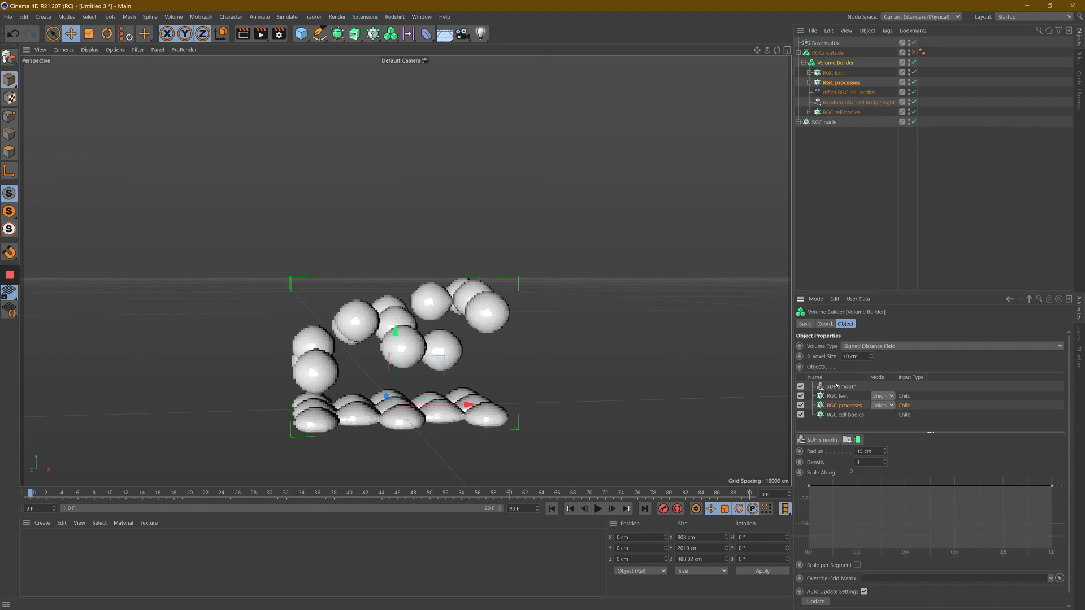
{"action": "left_click_drag", "start_coordinate": [840, 405], "coordinate": [828, 389]}
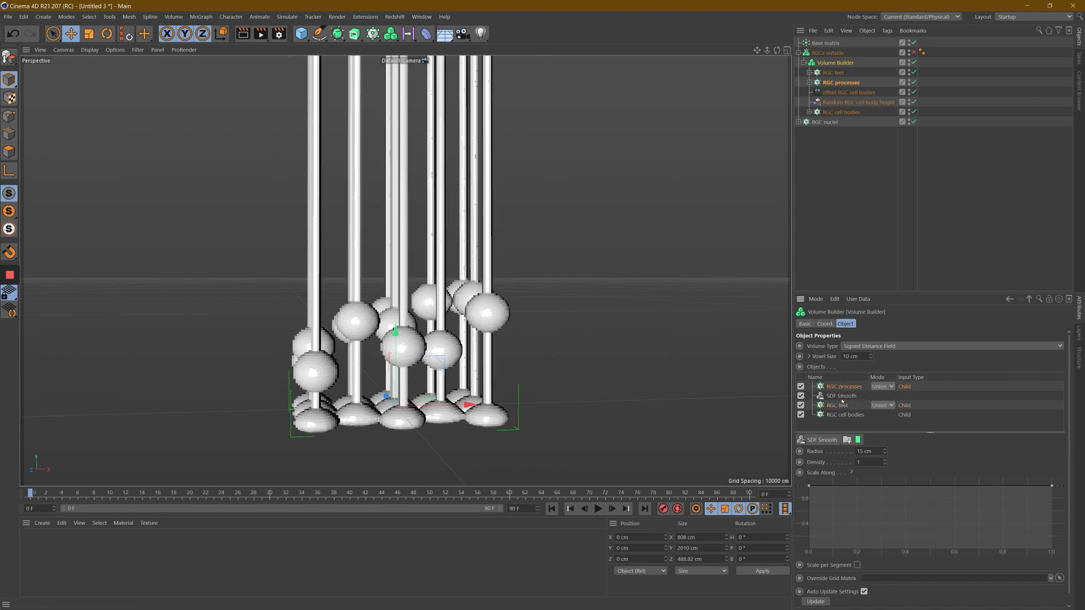
{"action": "left_click_drag", "start_coordinate": [835, 390], "coordinate": [838, 406]}
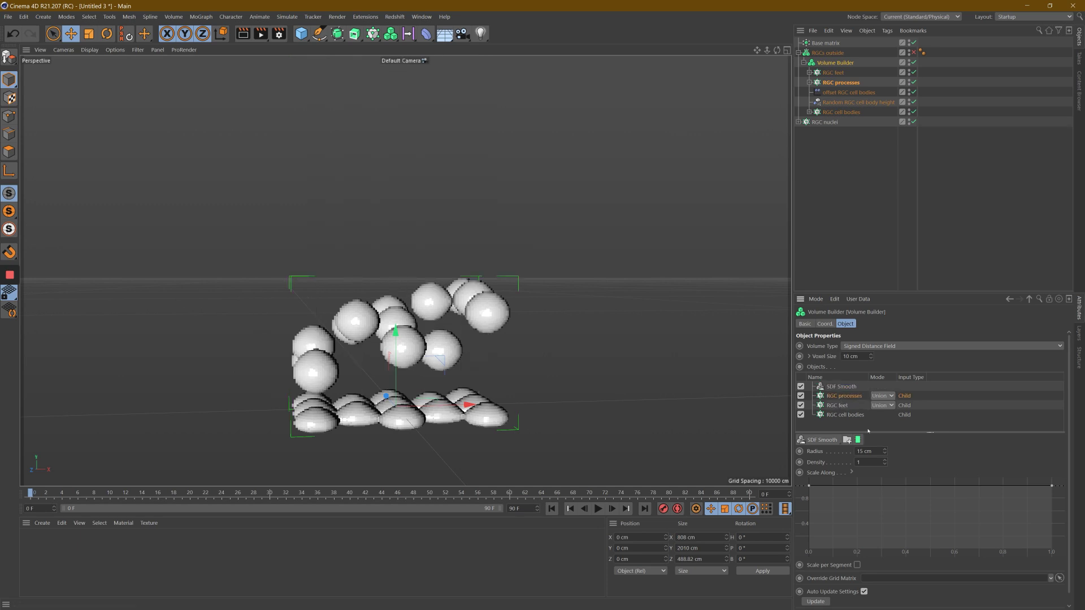
Reduce the SDF Smooth strength to 23% and set the RGC processes density to 2.
{"action": "left_click", "coordinate": [843, 388]}
{"action": "left_click", "coordinate": [938, 474]}
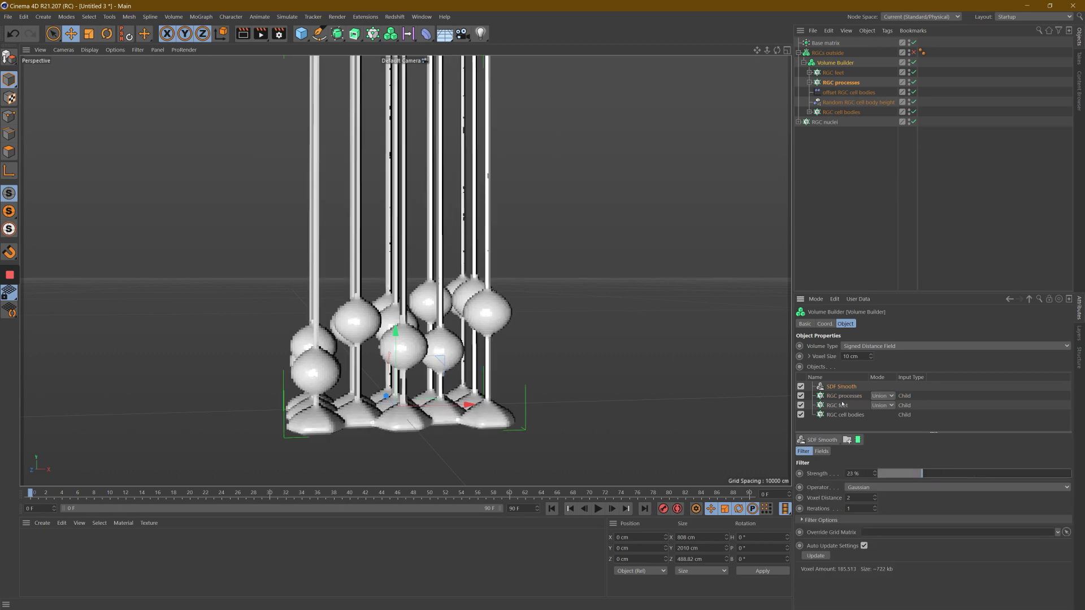
{"action": "left_click", "coordinate": [844, 396]}
{"action": "left_click", "coordinate": [860, 462]}
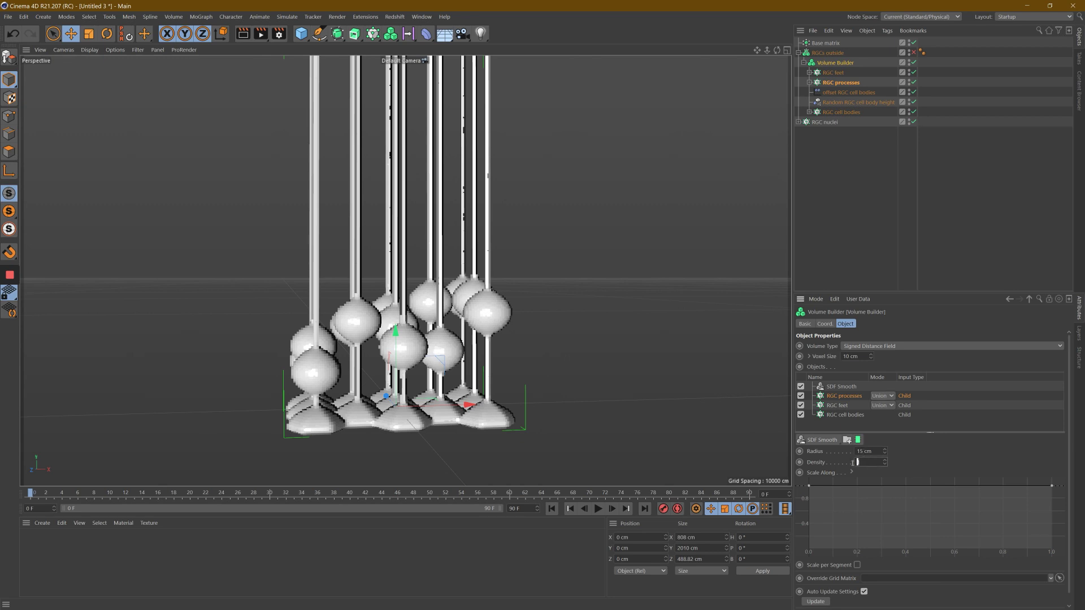
{"action": "type", "text": "2"}
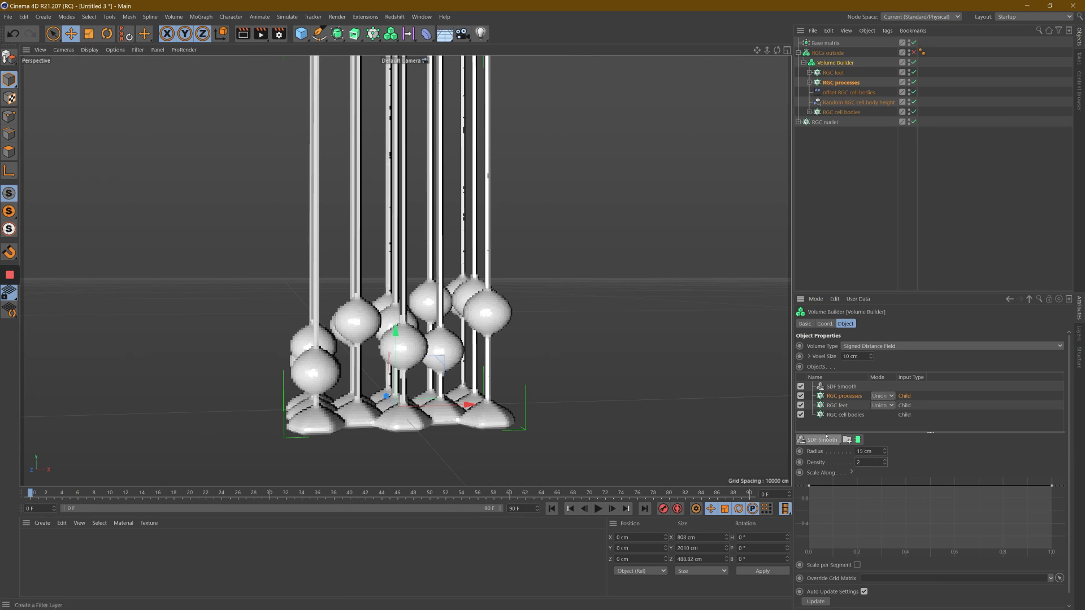
{"action": "left_click", "coordinate": [821, 186]}
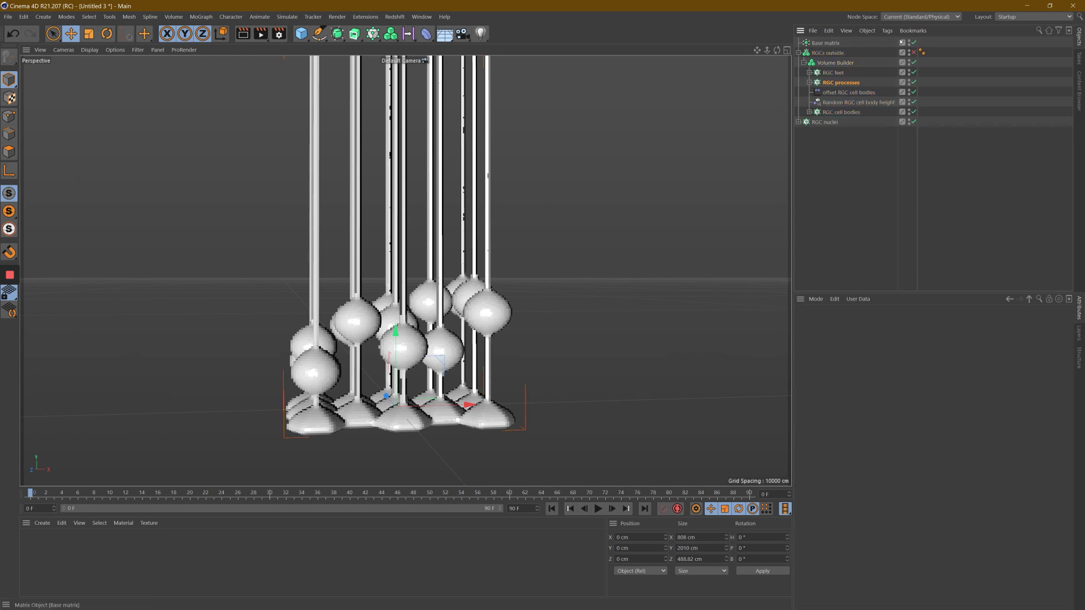
Re-enable the RGCs outside mesher and set the Volume Builder's voxel size to 5 cm.
{"action": "left_click", "coordinate": [832, 63]}
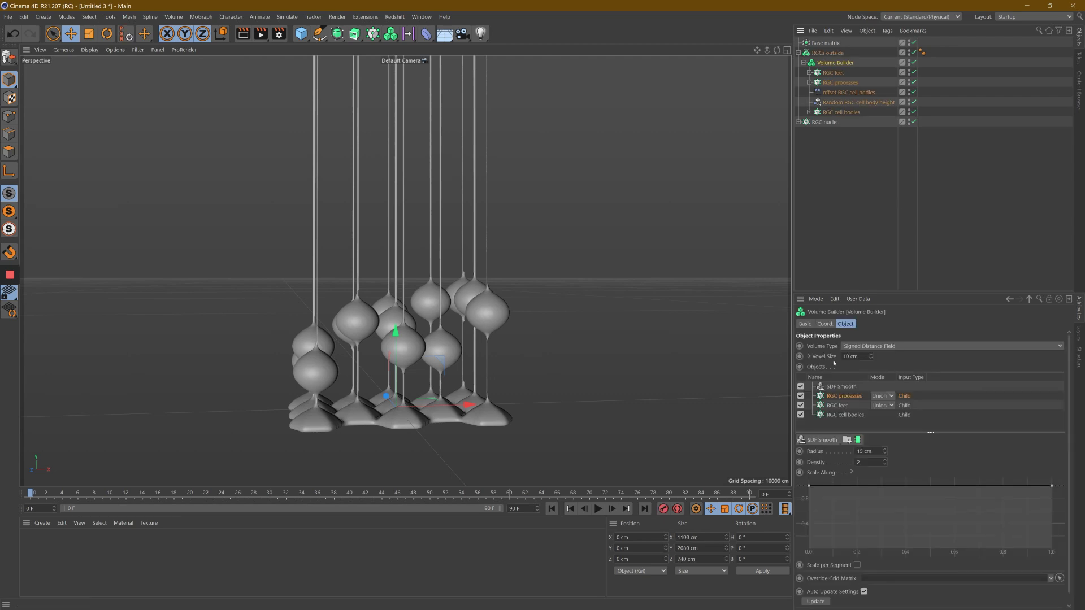
{"action": "left_click_drag", "start_coordinate": [849, 356], "coordinate": [835, 357]}
{"action": "type", "text": "5"}
{"action": "key", "text": "Return"}
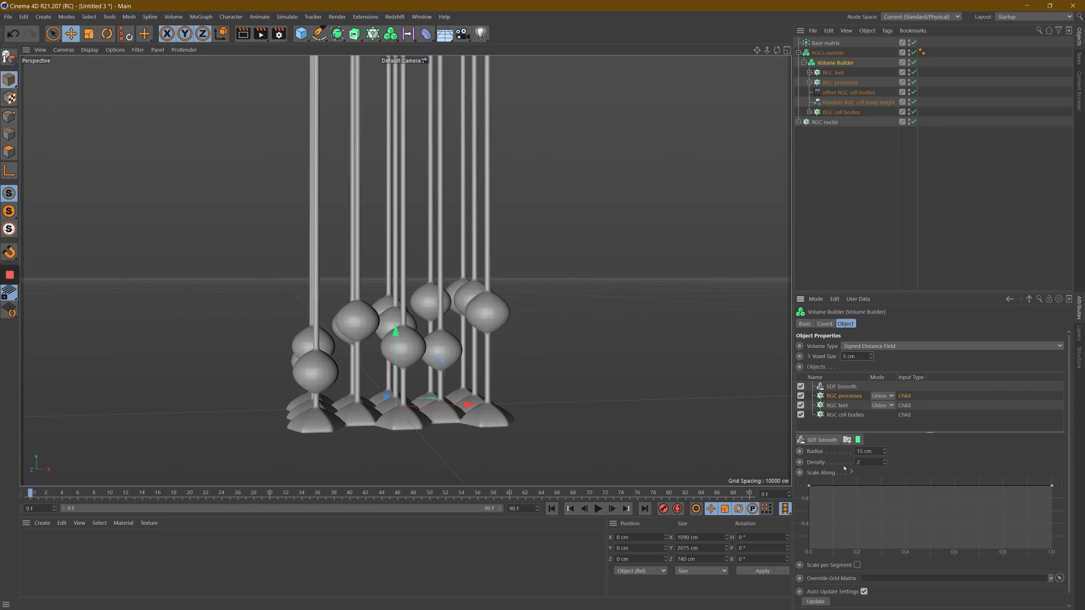
Add a second SDF Smooth layer and place it between RGC processes and RGC feet.
{"action": "left_click", "coordinate": [822, 440]}
{"action": "left_click_drag", "start_coordinate": [835, 424], "coordinate": [838, 410]}
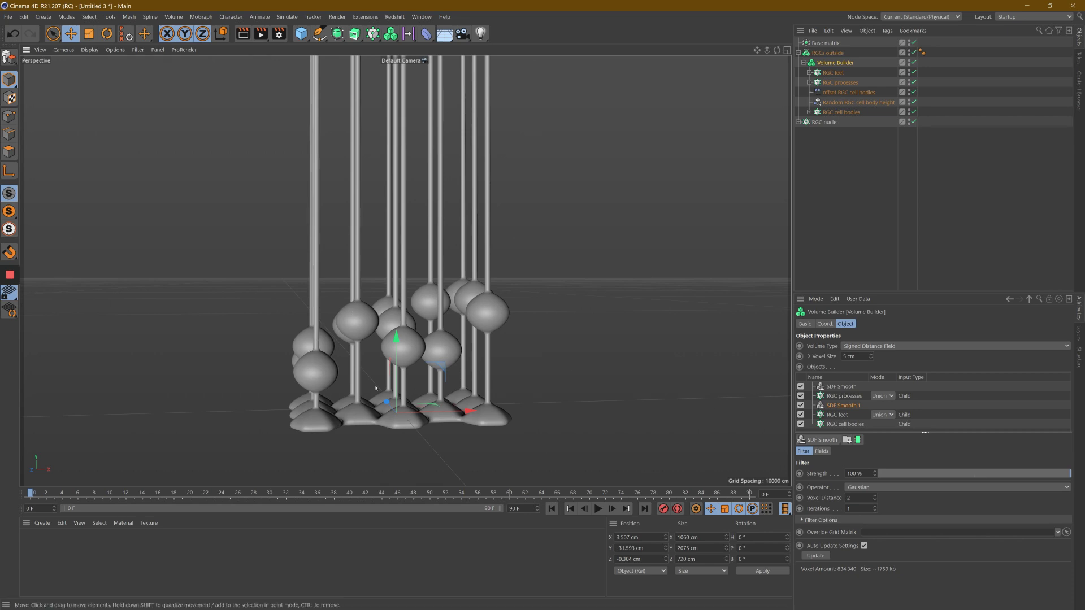
{"action": "left_click", "coordinate": [849, 398]}
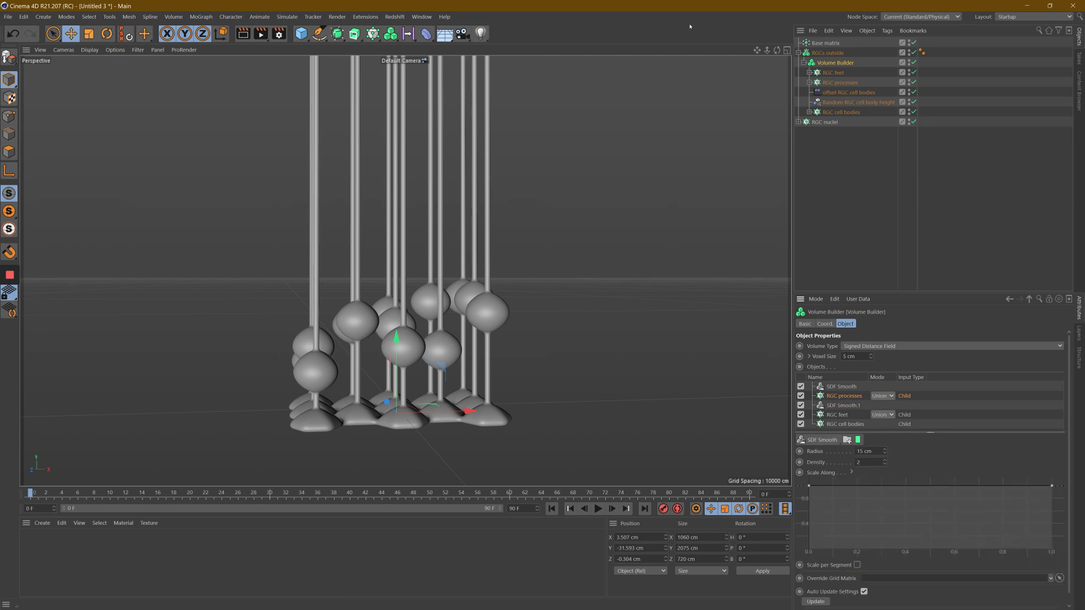
Collapse the RGCs outside hierarchy and group it with RGC nuclei in a null named Cells background.
{"action": "left_click_drag", "start_coordinate": [777, 50], "coordinate": [543, 308]}
{"action": "left_click", "coordinate": [798, 52]}
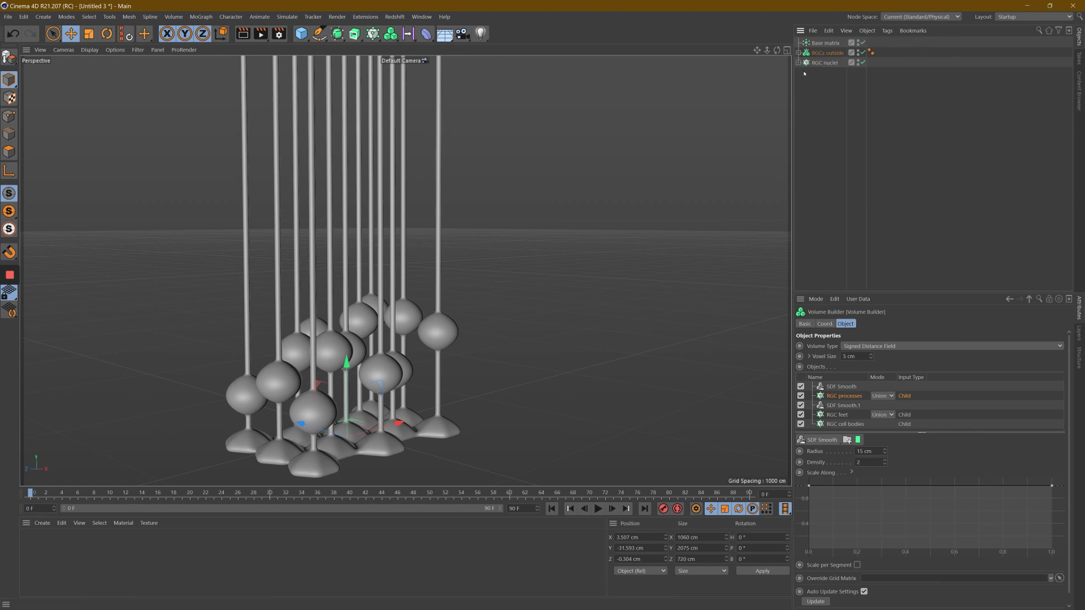
{"action": "left_click_drag", "start_coordinate": [543, 307], "coordinate": [543, 307], "text": "alt"}
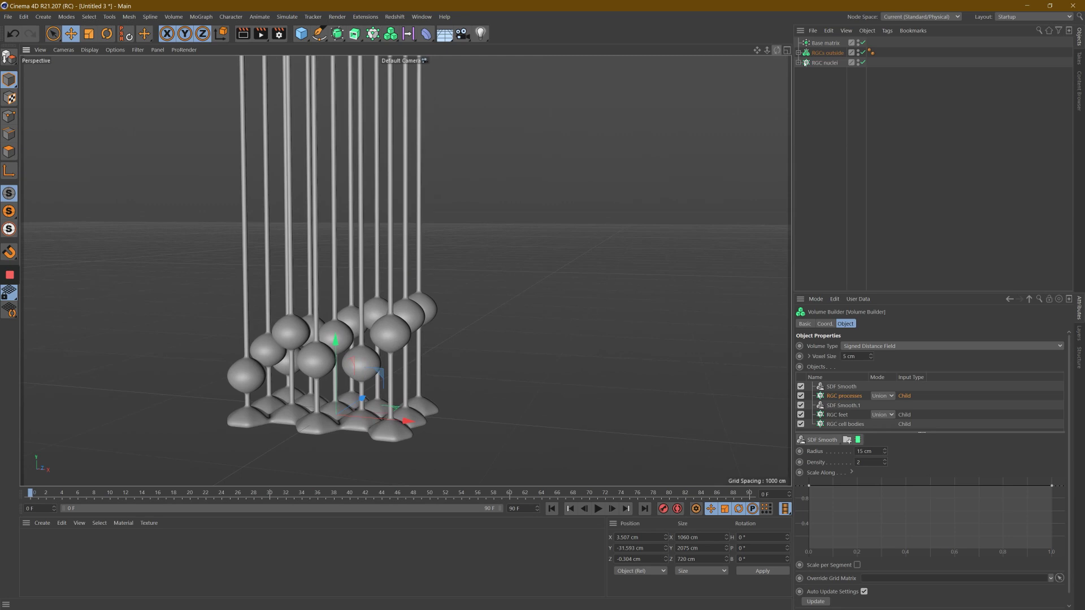
{"action": "left_click_drag", "start_coordinate": [844, 114], "coordinate": [833, 49]}
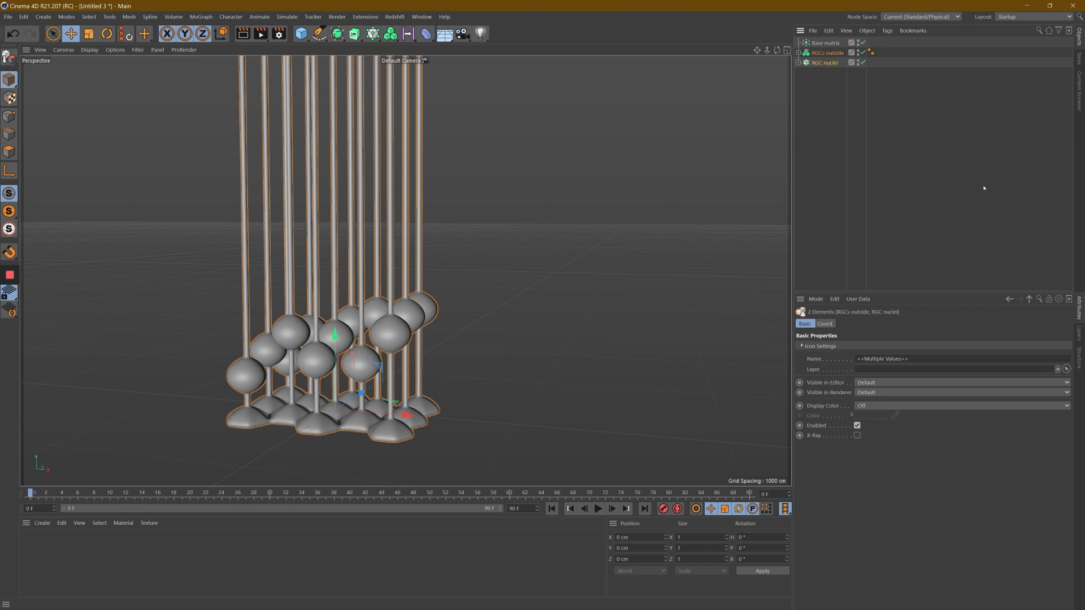
{"action": "key", "text": "alt+g"}
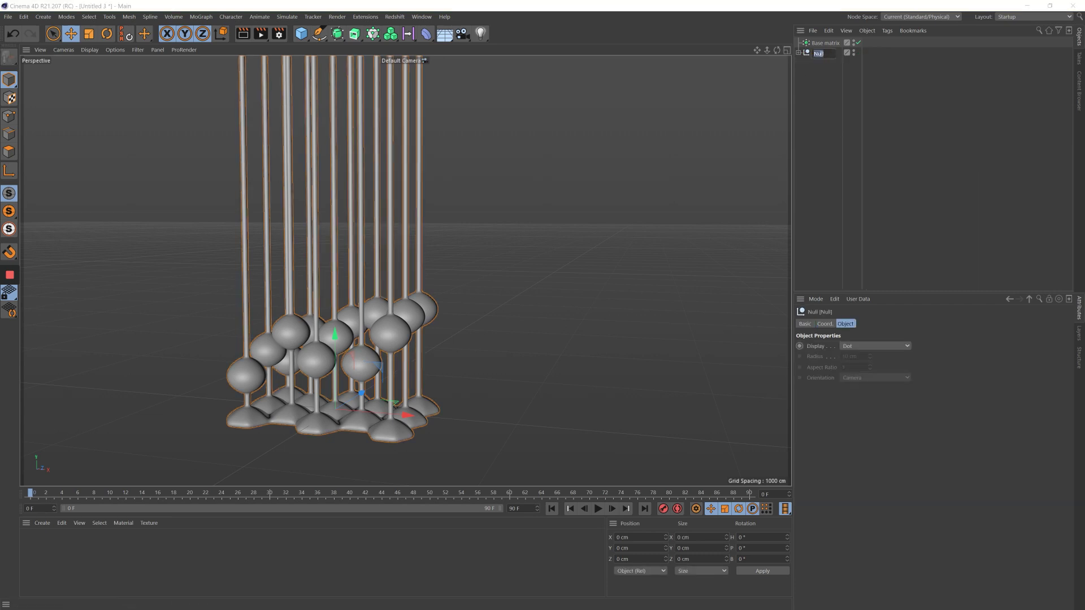
{"action": "type", "text": "Cells back"}
{"action": "type", "text": "ground"}
{"action": "key", "text": "Return"}
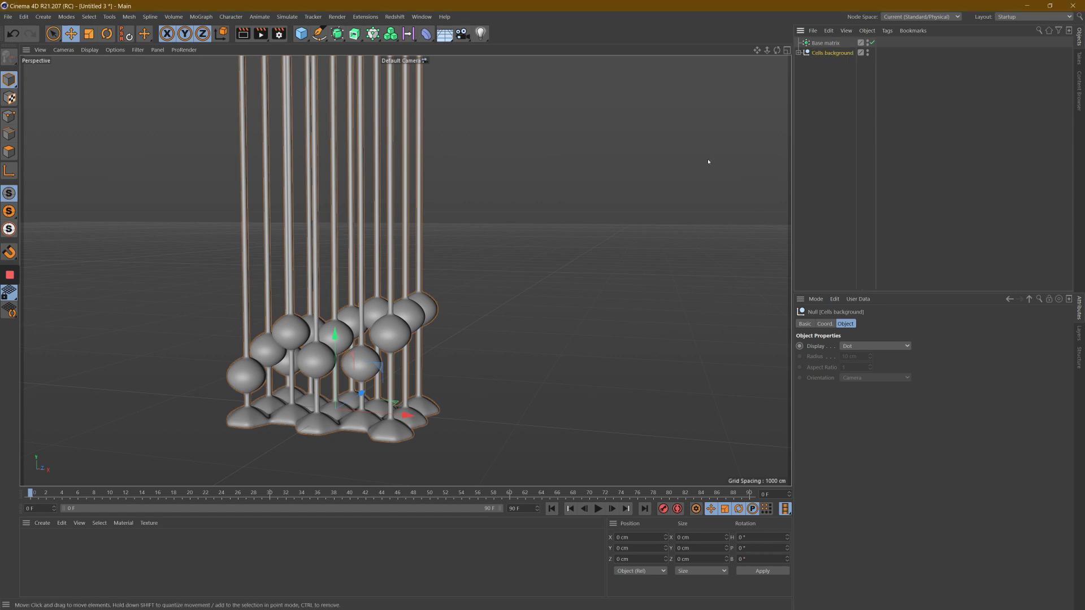
Add a Displacer deformer inside the Cells background group and load a Noise shader into its shading.
{"action": "left_click", "coordinate": [427, 35]}
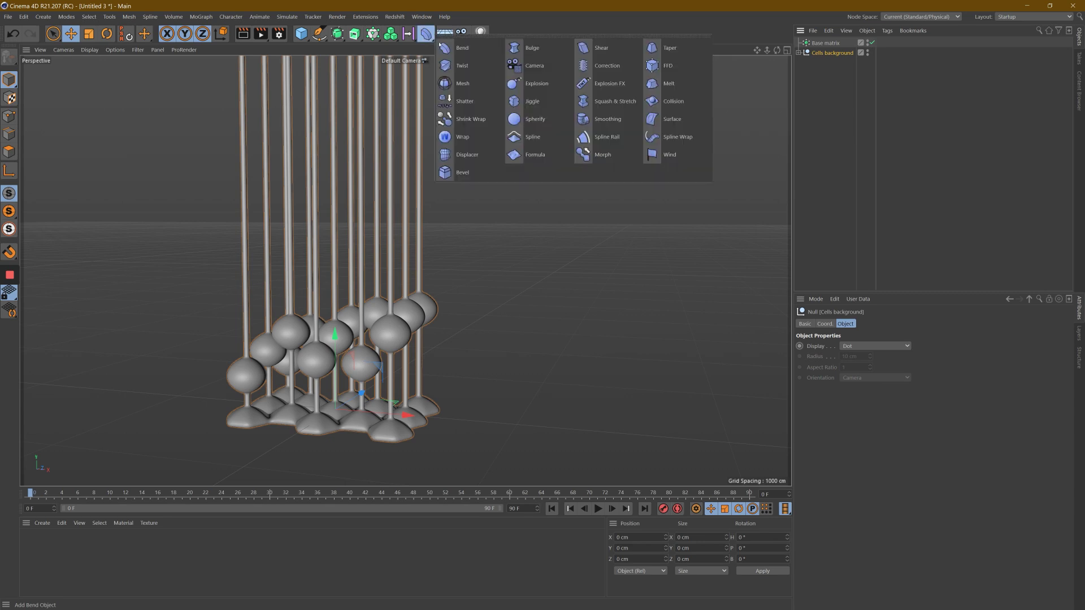
{"action": "left_click", "coordinate": [458, 154]}
{"action": "left_click_drag", "start_coordinate": [823, 43], "coordinate": [834, 62]}
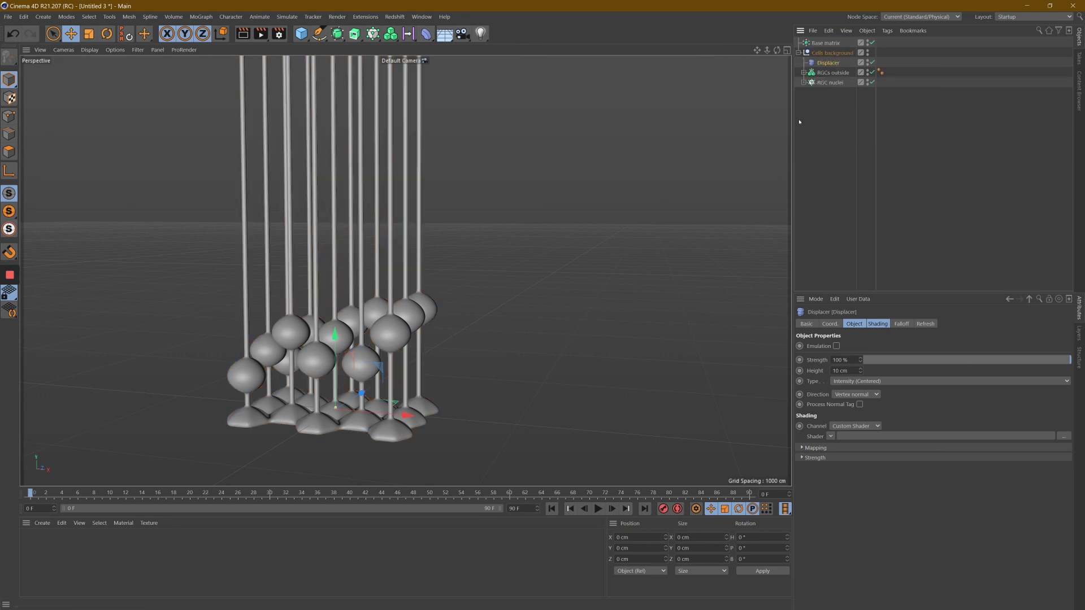
{"action": "left_click", "coordinate": [876, 325]}
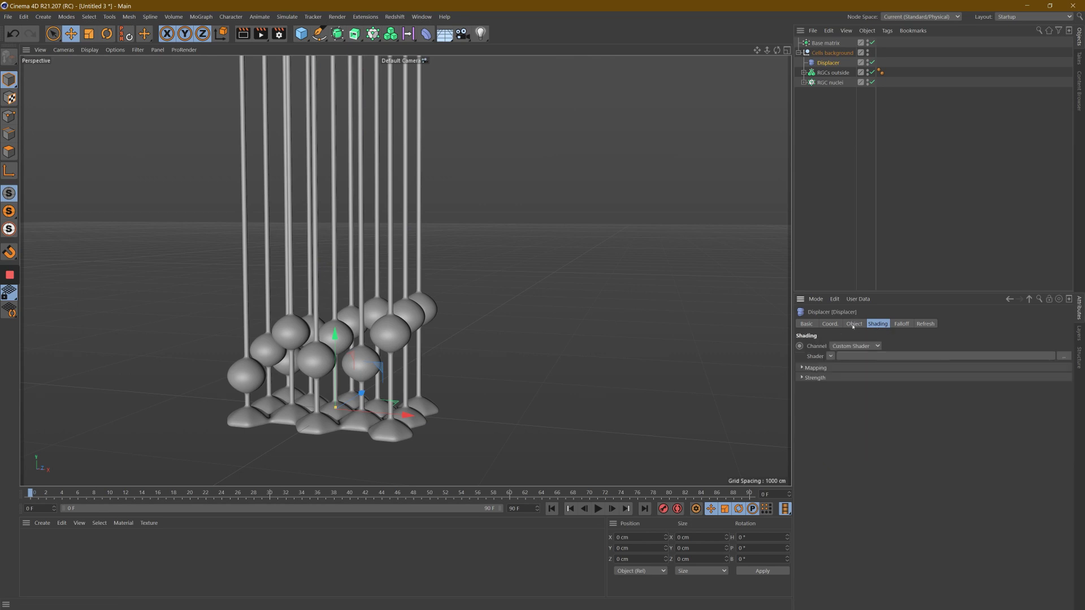
{"action": "left_click", "coordinate": [830, 357]}
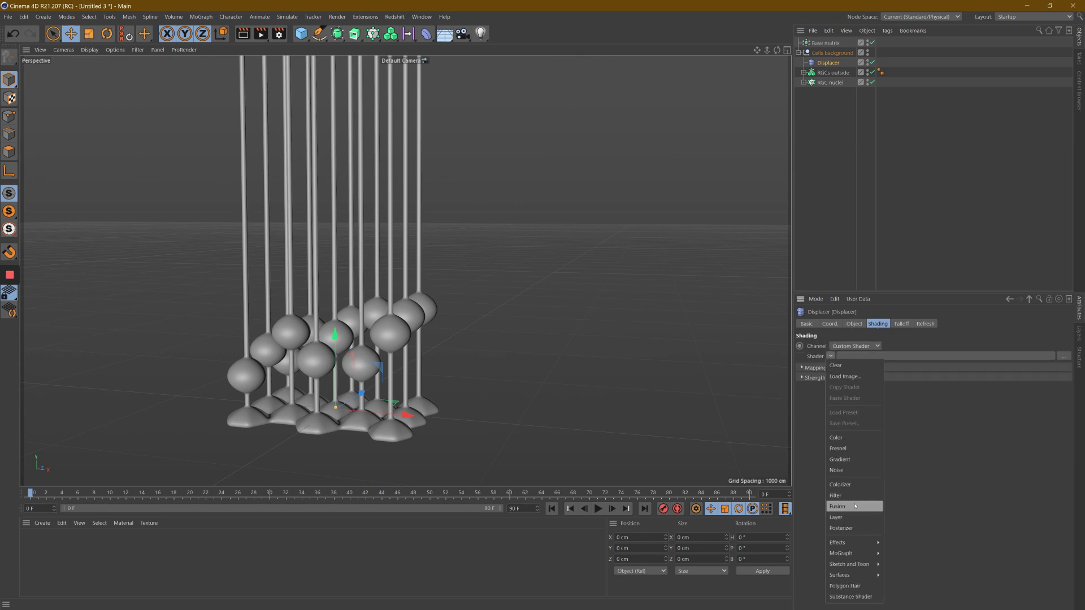
{"action": "left_click", "coordinate": [845, 481]}
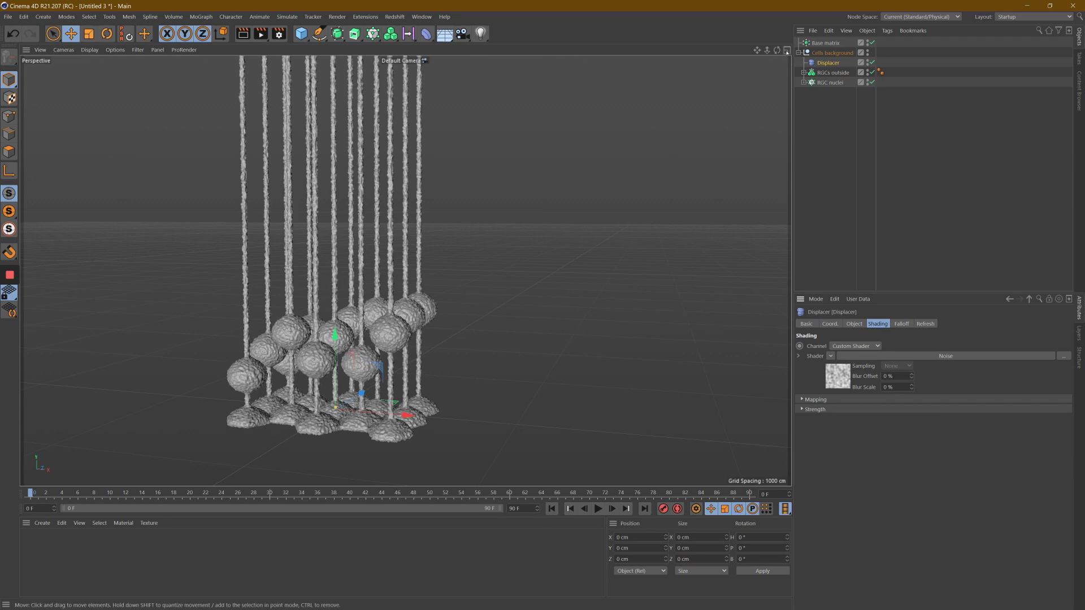
Set the Displacer's direction to Planar.
{"action": "left_click_drag", "start_coordinate": [777, 50], "coordinate": [544, 308]}
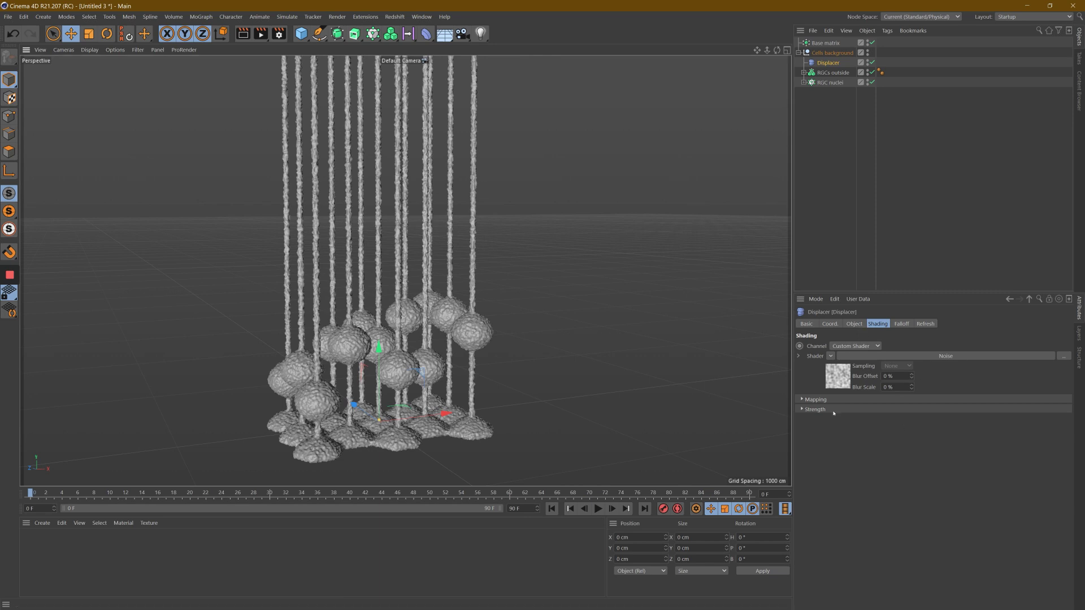
{"action": "left_click", "coordinate": [855, 324]}
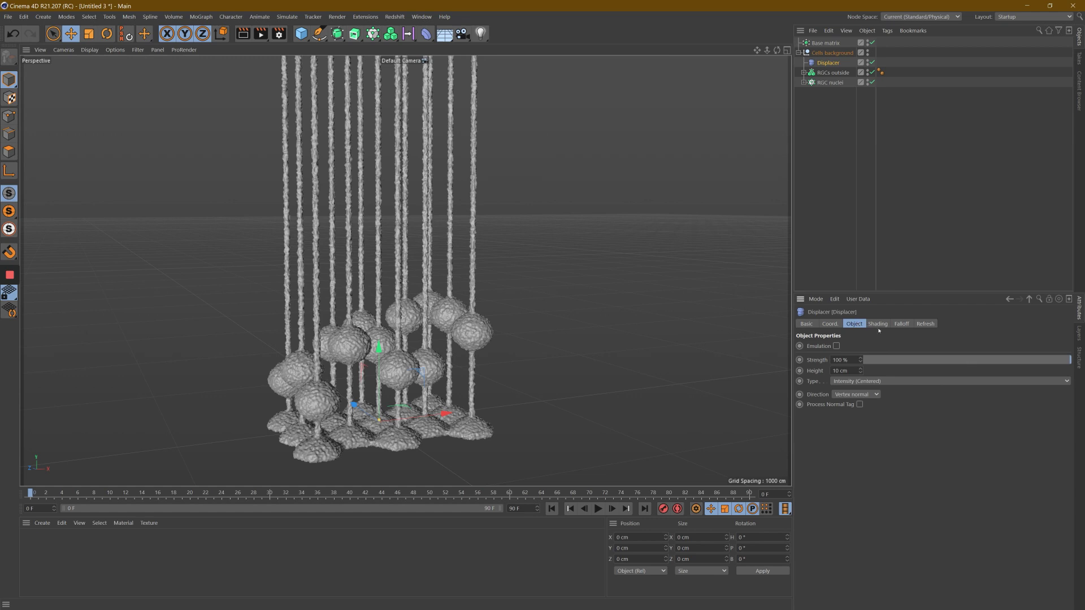
{"action": "left_click", "coordinate": [842, 395]}
{"action": "left_click", "coordinate": [848, 425]}
Set the Displacer's noise space to World and its global scale to 1500%.
{"action": "left_click", "coordinate": [877, 325]}
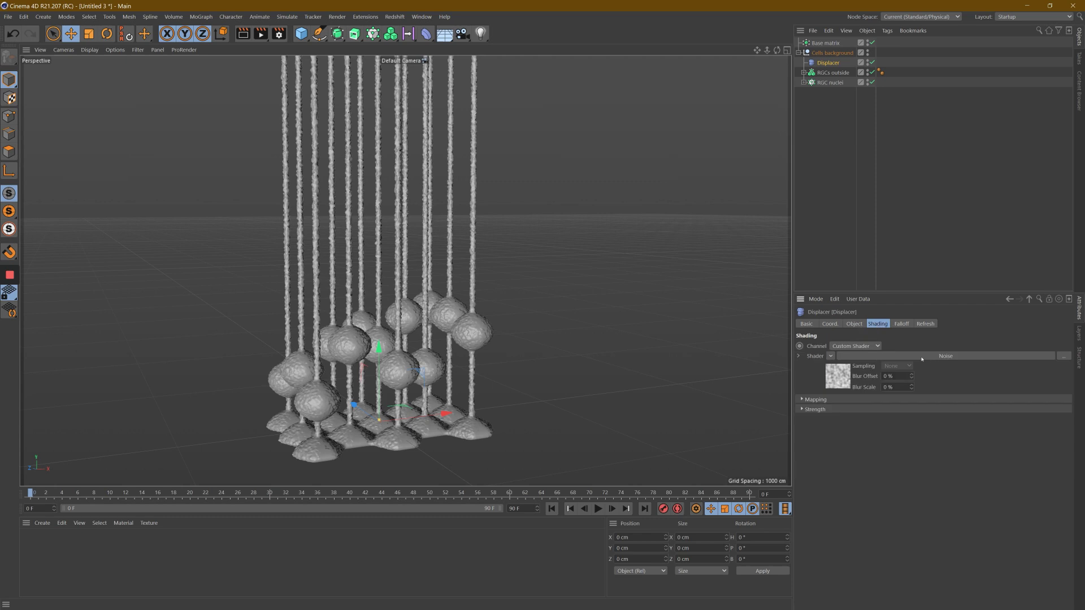
{"action": "left_click", "coordinate": [827, 377]}
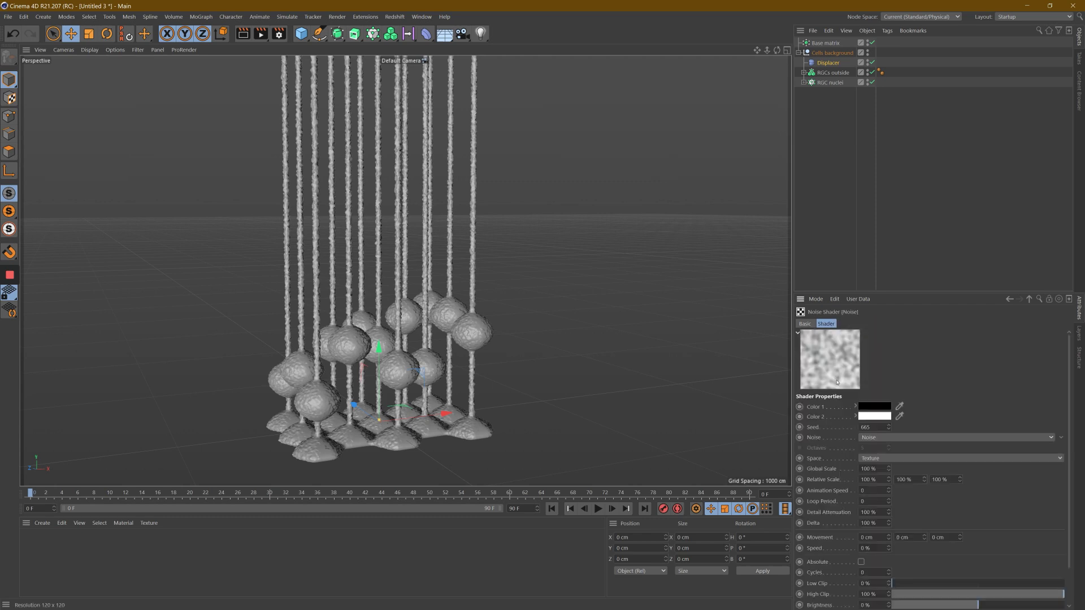
{"action": "left_click", "coordinate": [892, 458]}
{"action": "left_click", "coordinate": [879, 501]}
{"action": "left_click", "coordinate": [864, 469]}
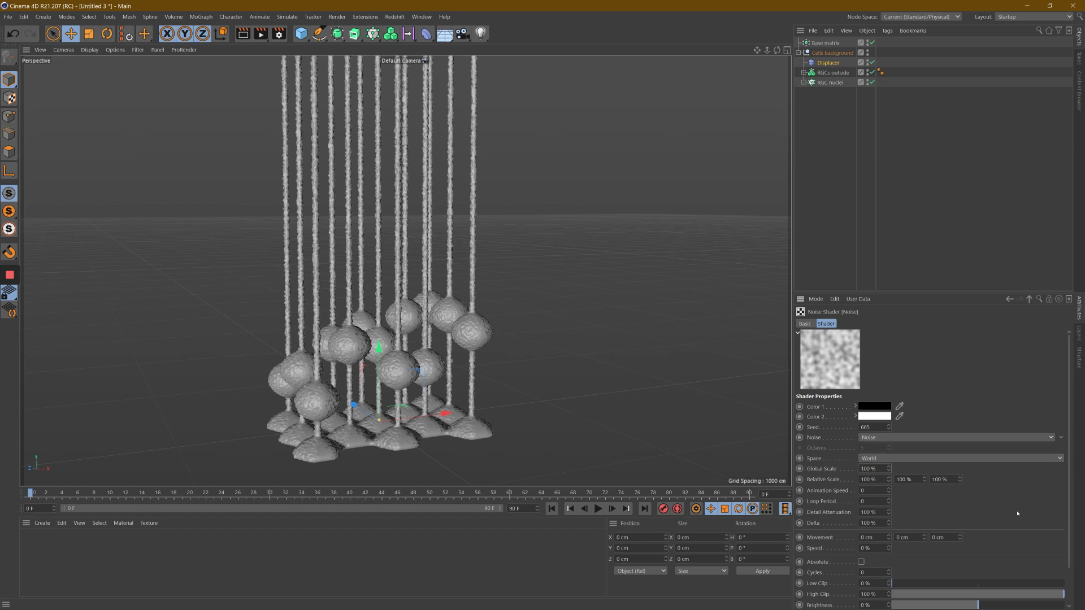
{"action": "type", "text": "0"}
{"action": "key", "text": "Return"}
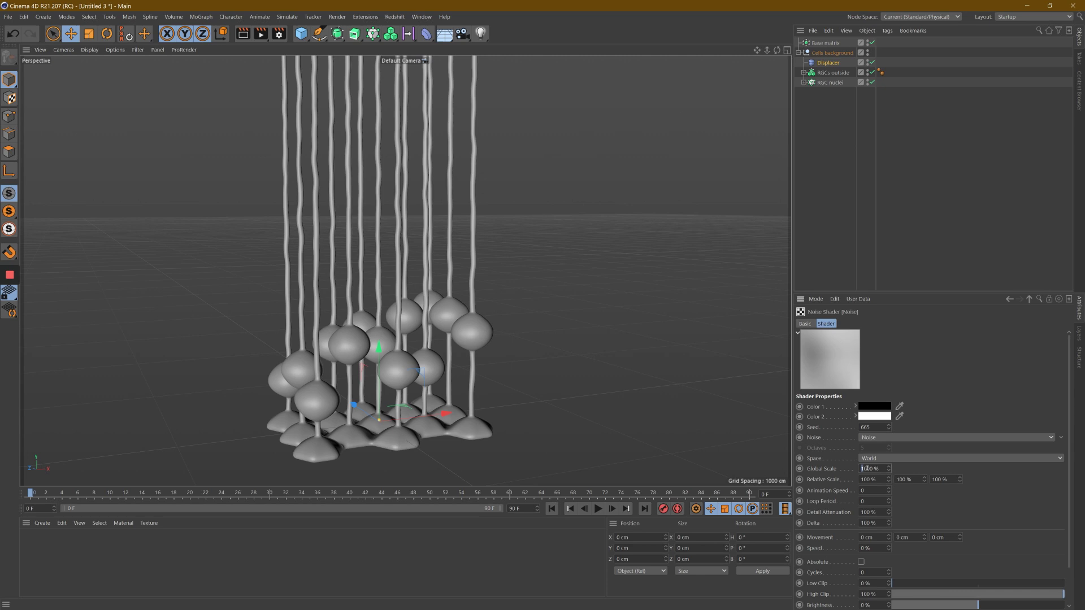
{"action": "type", "text": "1500"}
{"action": "key", "text": "Return"}
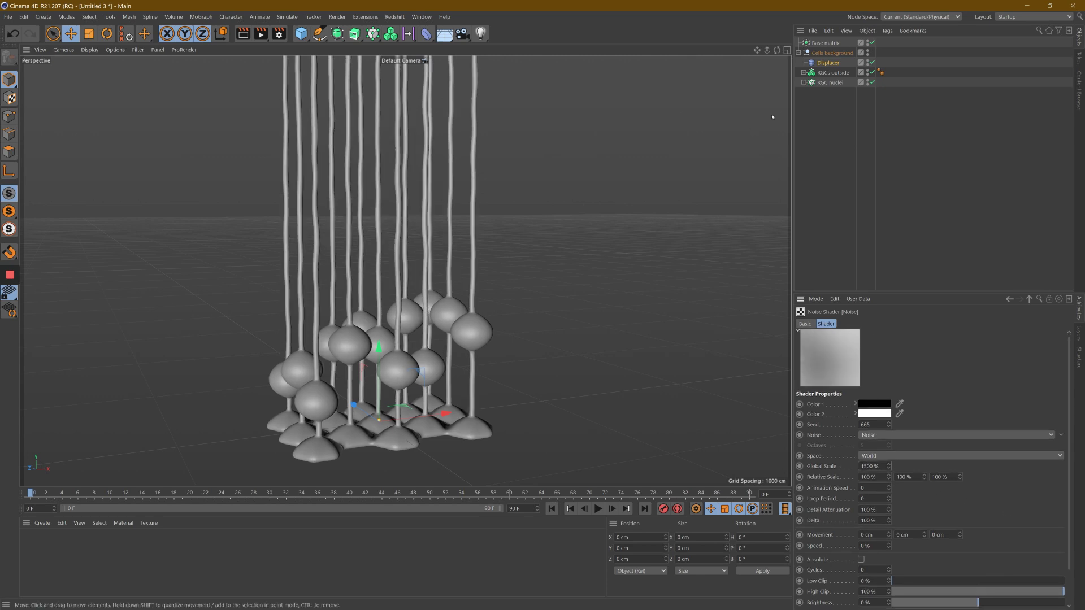
Increase the Displacer's height to 34 cm.
{"action": "left_click", "coordinate": [828, 62]}
{"action": "left_click", "coordinate": [854, 324]}
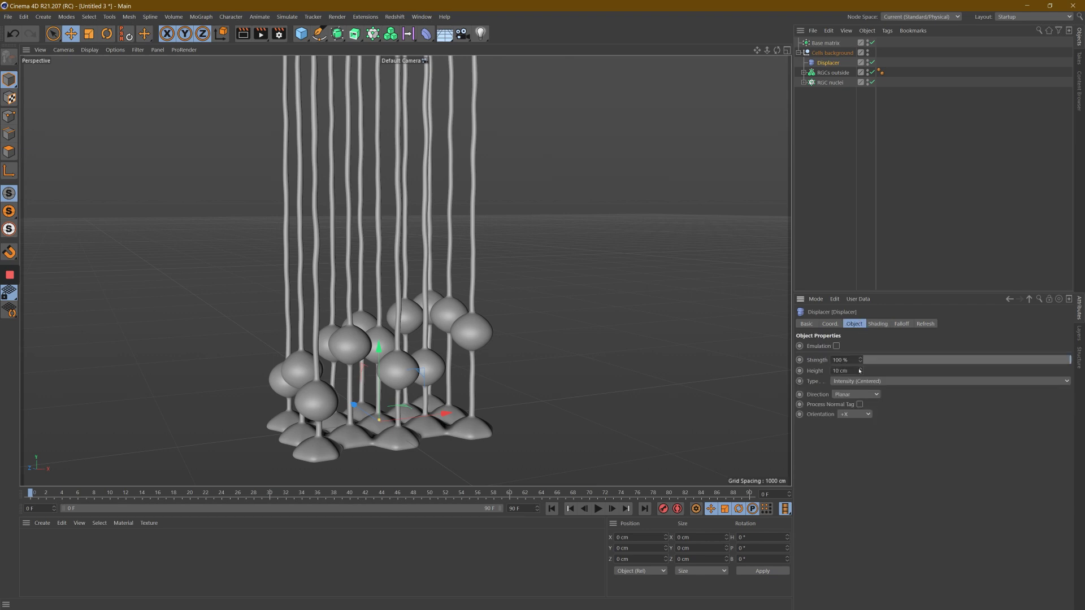
{"action": "left_click_drag", "start_coordinate": [862, 371], "coordinate": [860, 371]}
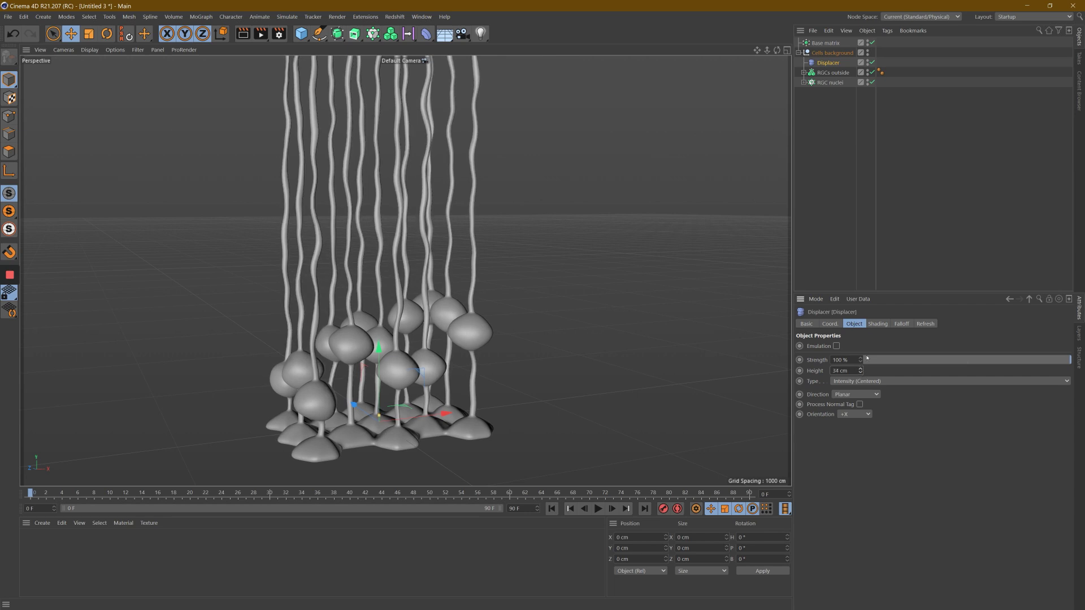
Raise the global scale of the Displacer's noise to 2000% and check the bending of the processes.
{"action": "left_click", "coordinate": [878, 324]}
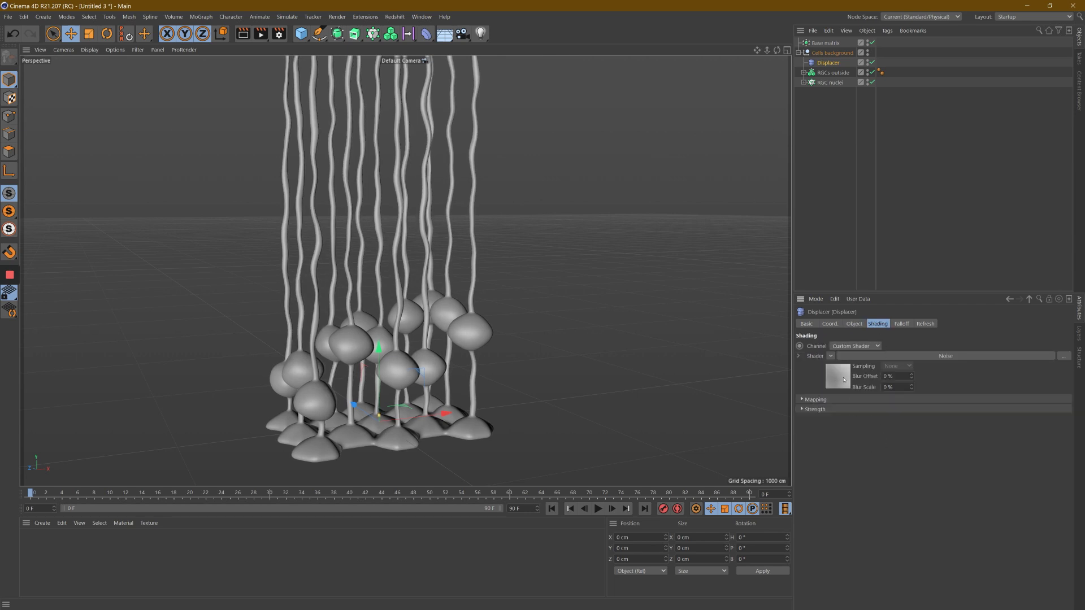
{"action": "left_click", "coordinate": [844, 380]}
{"action": "left_click", "coordinate": [865, 469]}
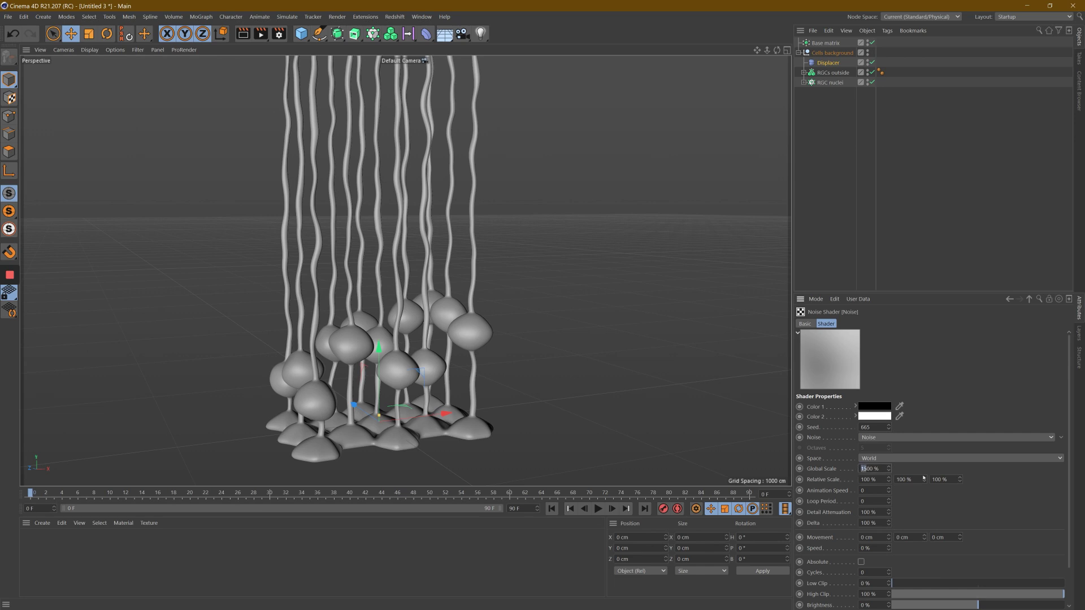
{"action": "type", "text": "2"}
{"action": "left_click_drag", "start_coordinate": [543, 308], "coordinate": [540, 307], "text": "alt"}
{"action": "left_click_drag", "start_coordinate": [757, 50], "coordinate": [762, 51]}
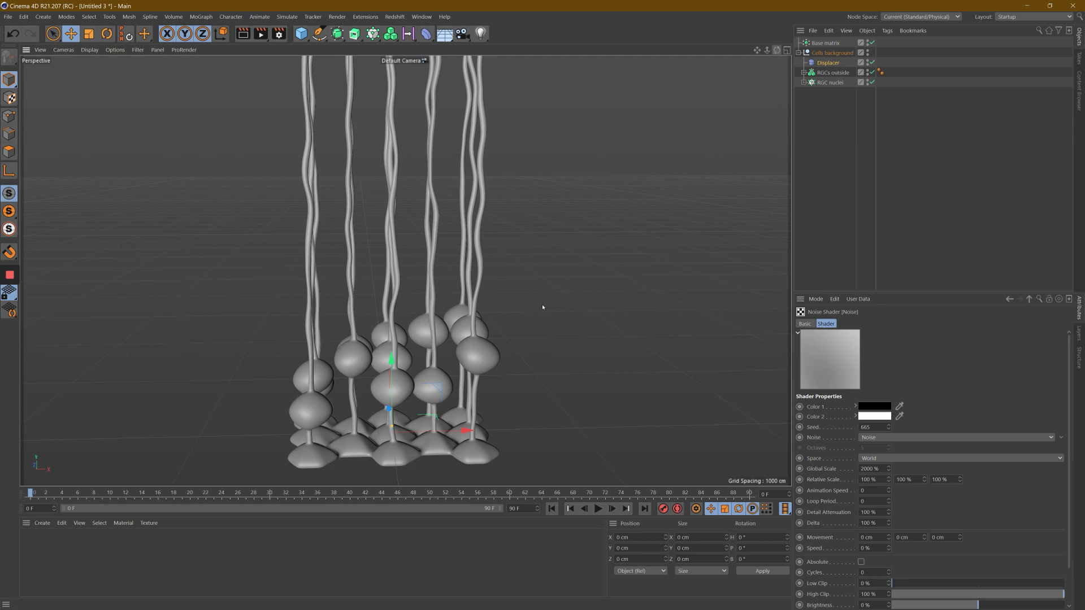
{"action": "left_click_drag", "start_coordinate": [543, 305], "coordinate": [542, 305], "text": "alt"}
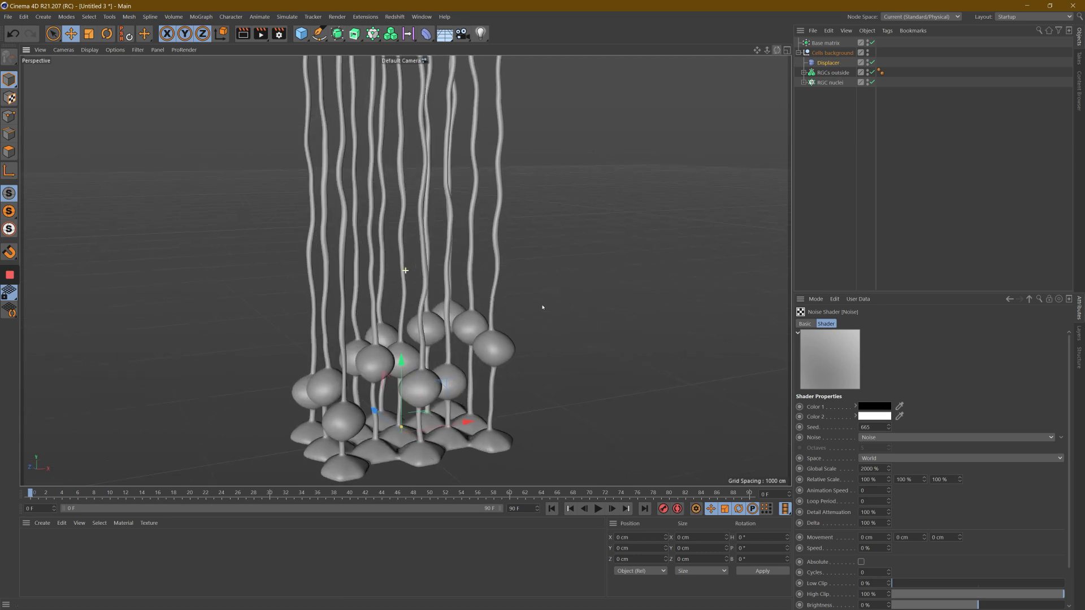
Duplicate the Displacer within Cells background, naming the copy Displacer.Z and the original Displacer.X.
{"action": "left_click", "coordinate": [828, 62]}
{"action": "left_click", "coordinate": [854, 324]}
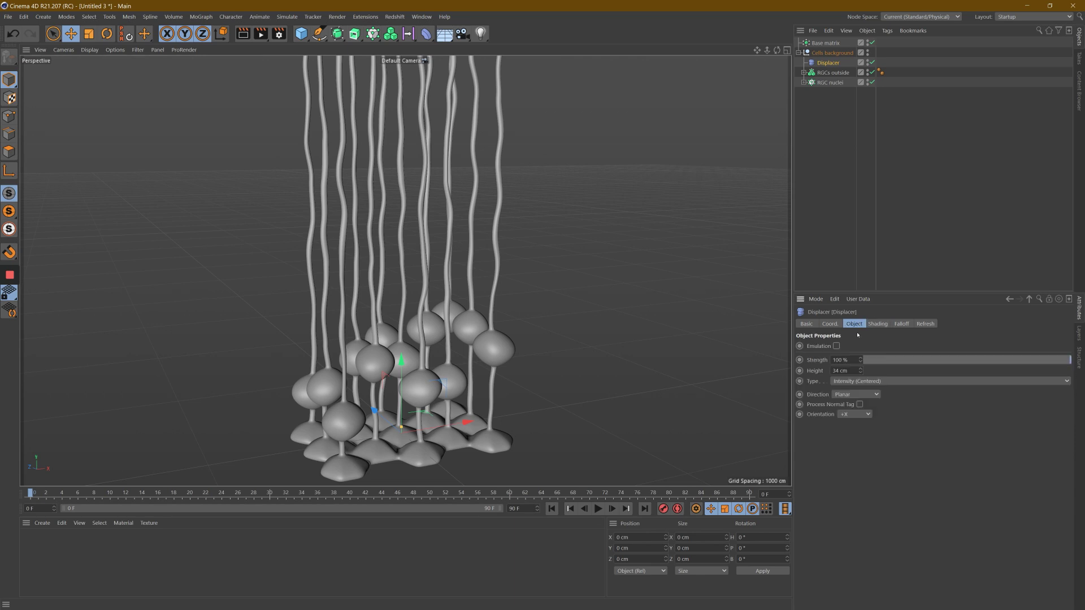
{"action": "left_click_drag", "start_coordinate": [832, 68], "coordinate": [833, 77], "text": "ctrl"}
{"action": "double_click", "coordinate": [835, 72]}
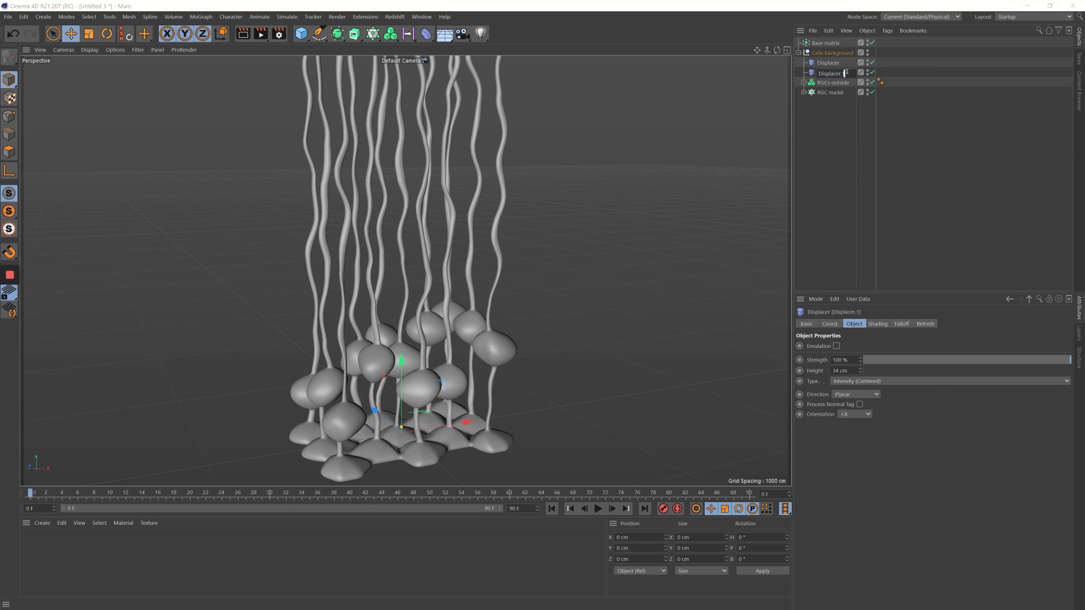
{"action": "key", "text": "BackSpace"}
{"action": "key", "text": "BackSpace"}
{"action": "type", "text": ".Z"}
{"action": "left_click", "coordinate": [840, 66]}
{"action": "double_click", "coordinate": [835, 65]}
{"action": "type", "text": "."}
{"action": "type", "text": "X"}
{"action": "key", "text": "Return"}
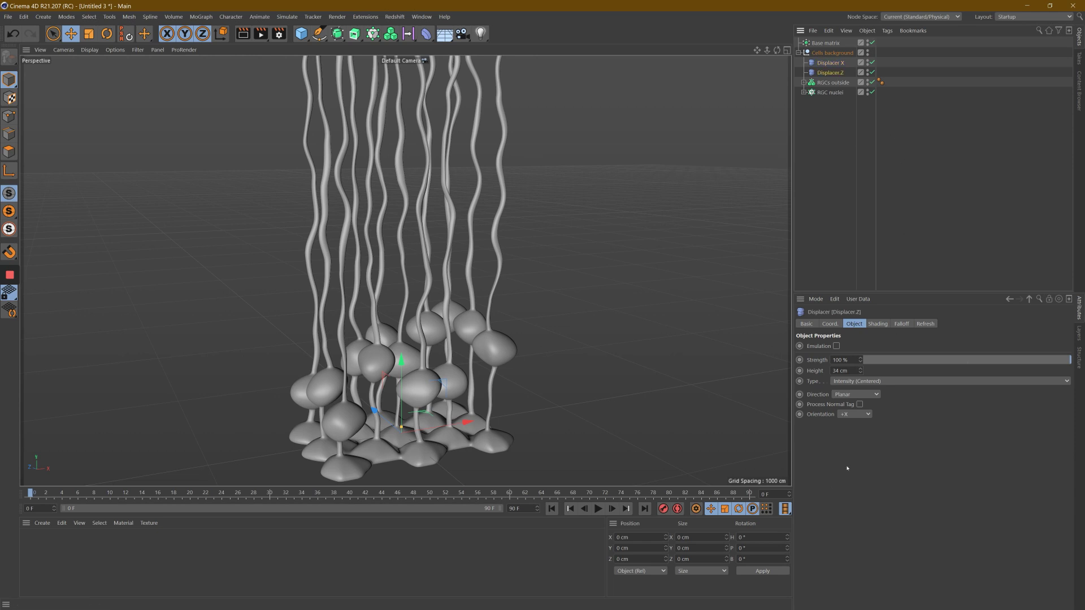
Set the orientation of Displacer.Z to +Z.
{"action": "left_click", "coordinate": [867, 416]}
{"action": "left_click", "coordinate": [873, 464]}
{"action": "left_click_drag", "start_coordinate": [777, 50], "coordinate": [542, 307]}
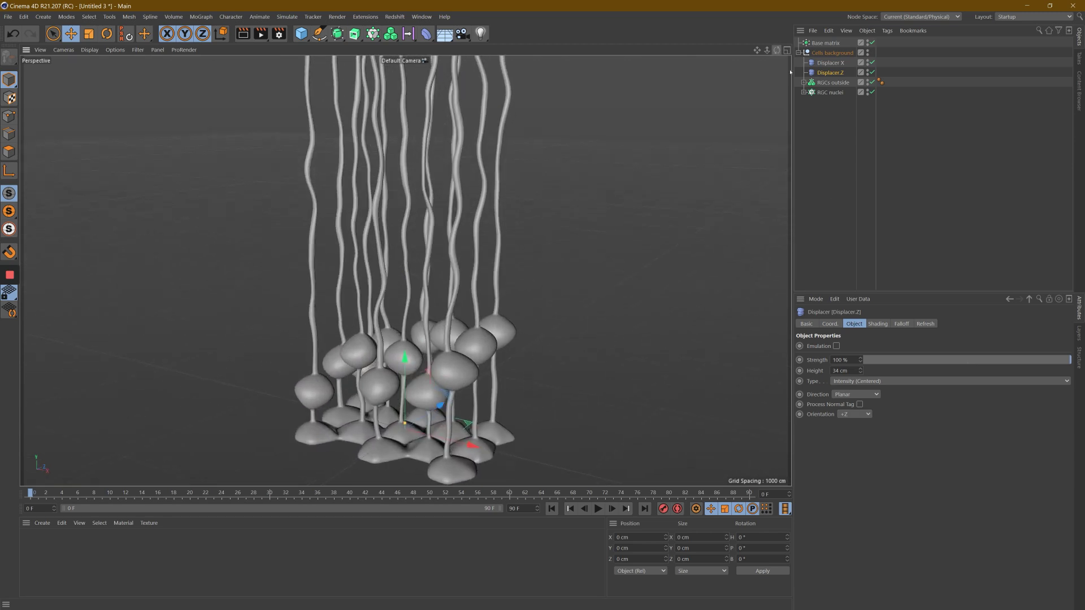
Change the noise seed of Displacer.Z to 666 and inspect the cells from several angles.
{"action": "left_click", "coordinate": [878, 324]}
{"action": "left_click", "coordinate": [835, 388]}
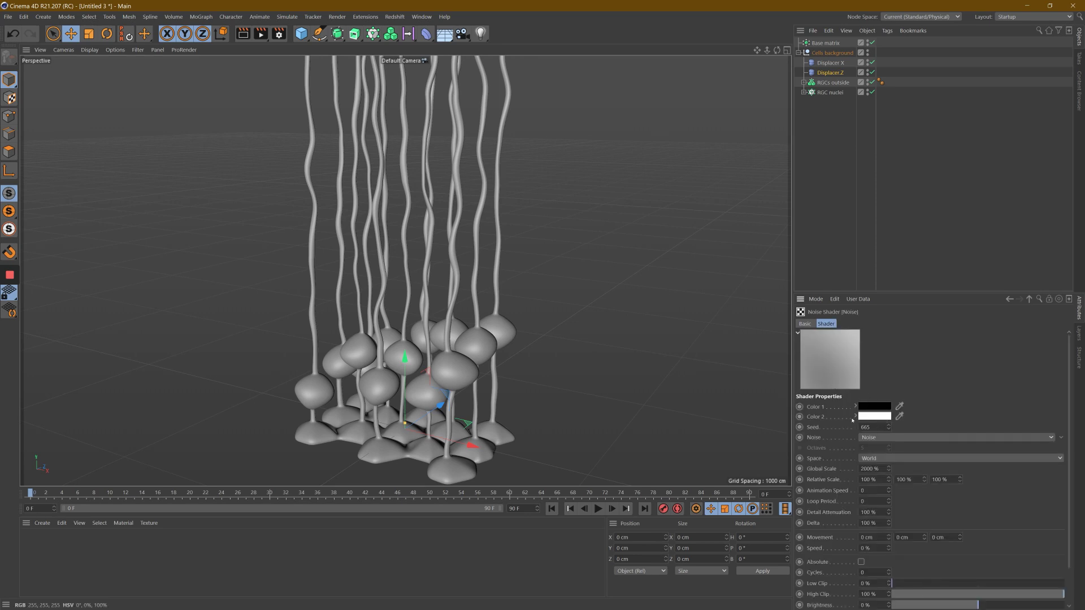
{"action": "left_click", "coordinate": [890, 426]}
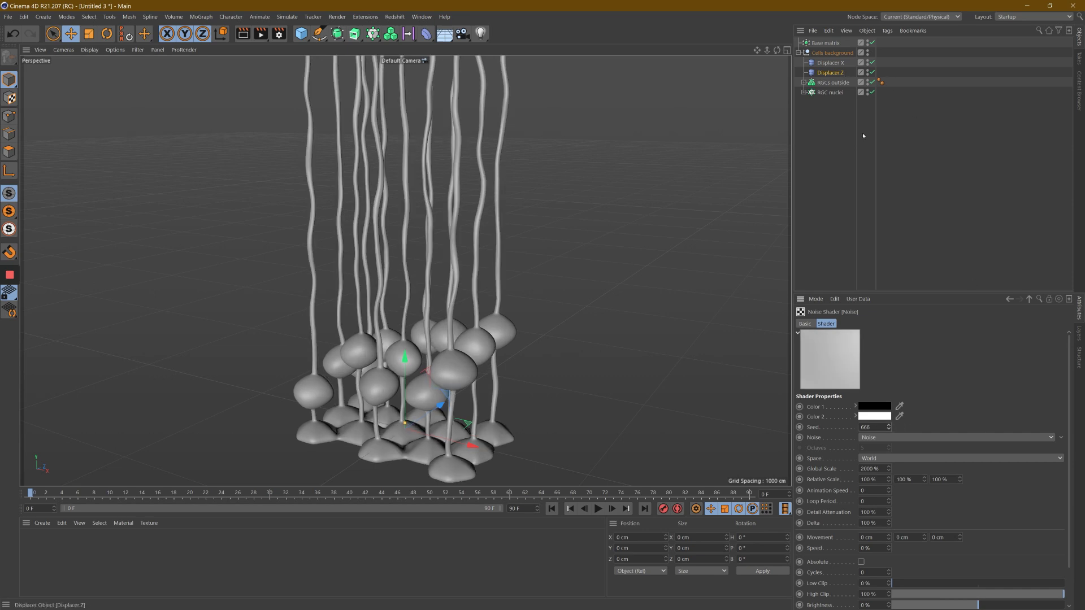
{"action": "left_click_drag", "start_coordinate": [542, 306], "coordinate": [543, 307], "text": "alt"}
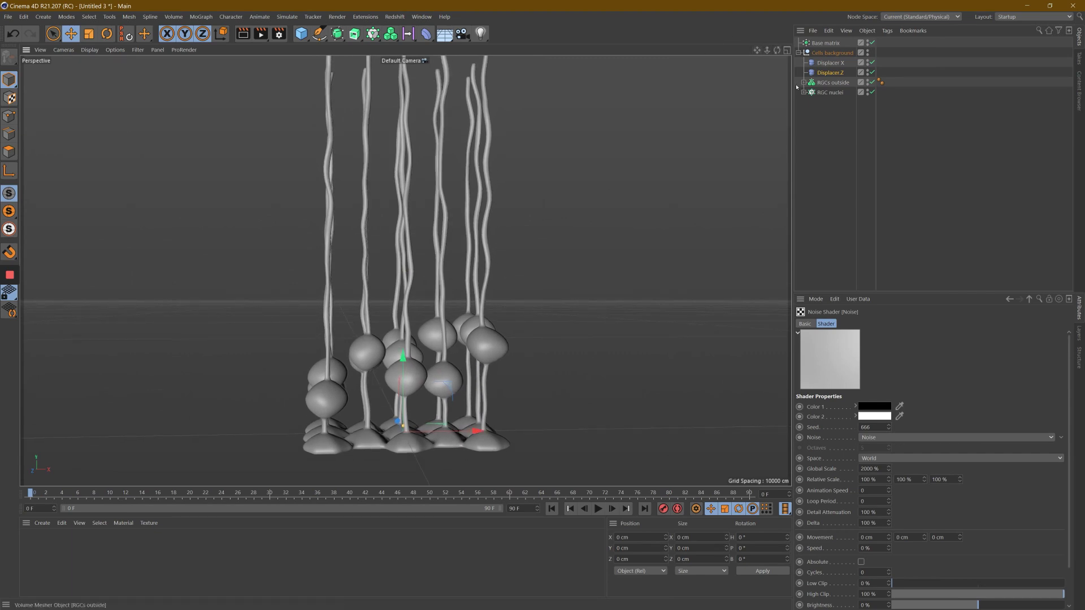
{"action": "left_click_drag", "start_coordinate": [542, 307], "coordinate": [543, 307], "text": "alt"}
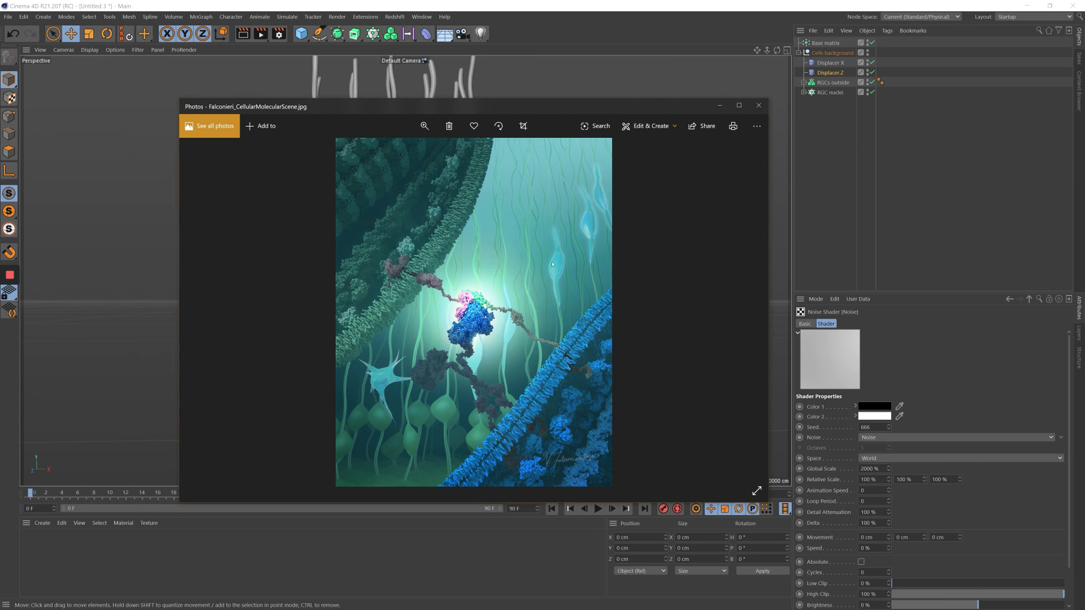
Put away the reference image, duplicate the RGC nuclei cloner below the original and rename the copy neuron.
{"action": "left_click", "coordinate": [718, 106]}
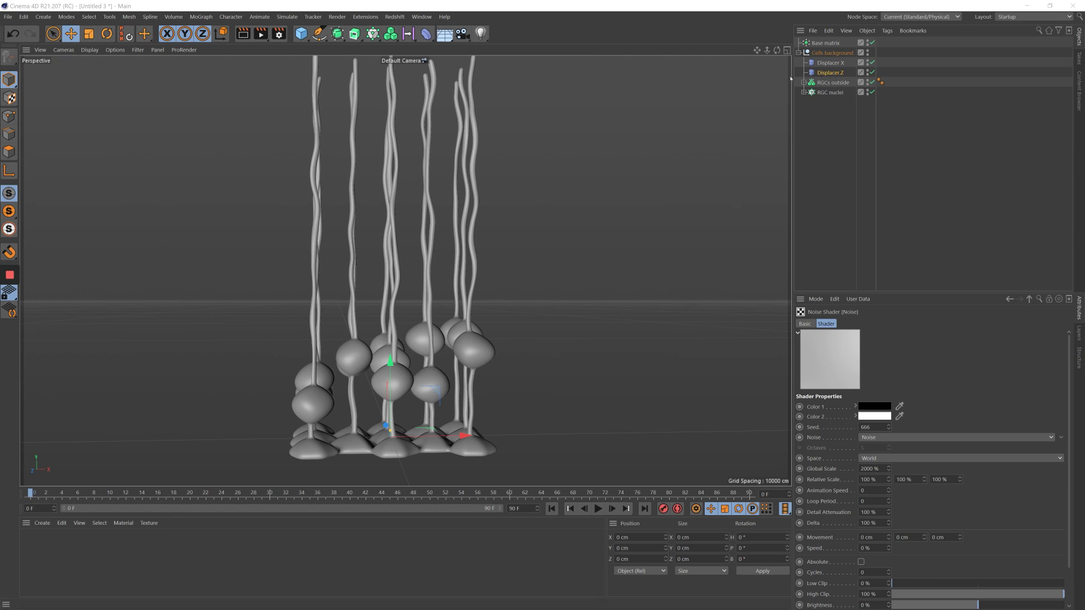
{"action": "left_click", "coordinate": [831, 98]}
{"action": "left_click", "coordinate": [830, 93]}
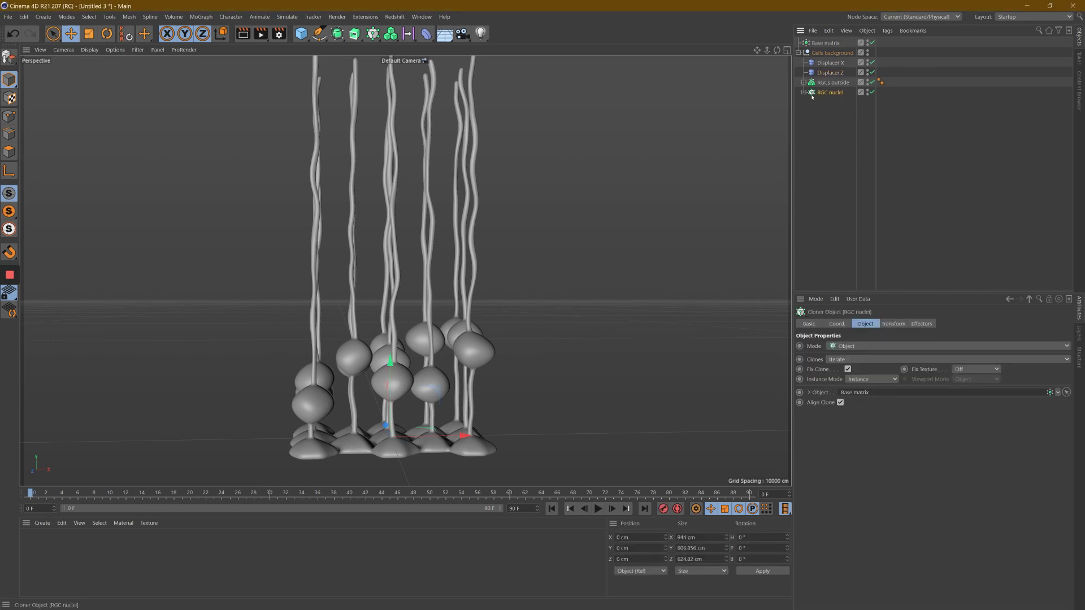
{"action": "left_click_drag", "start_coordinate": [831, 92], "coordinate": [825, 102], "text": "ctrl"}
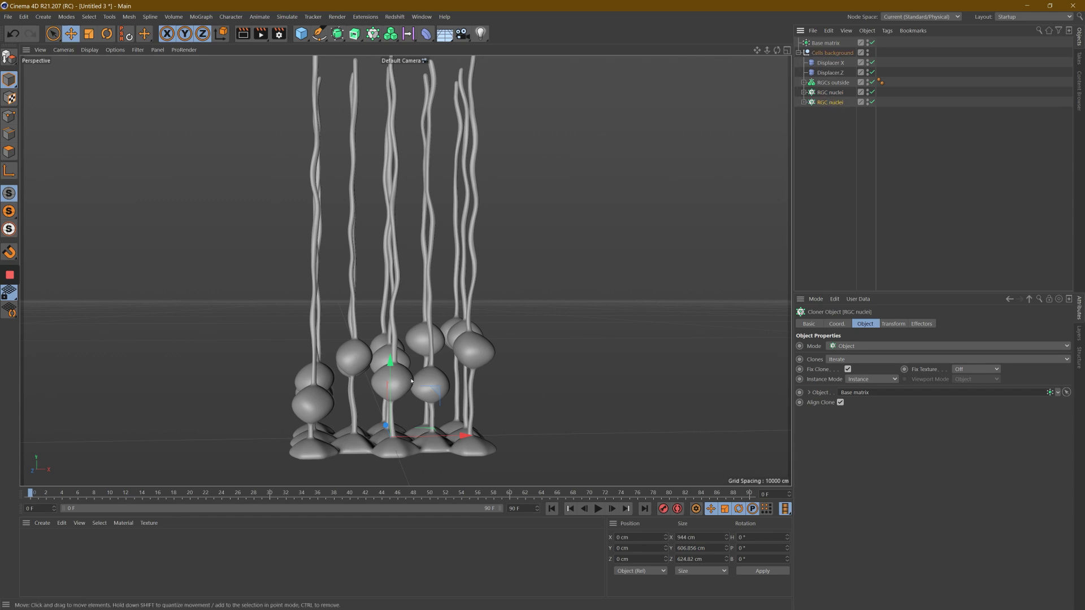
{"action": "double_click", "coordinate": [830, 102]}
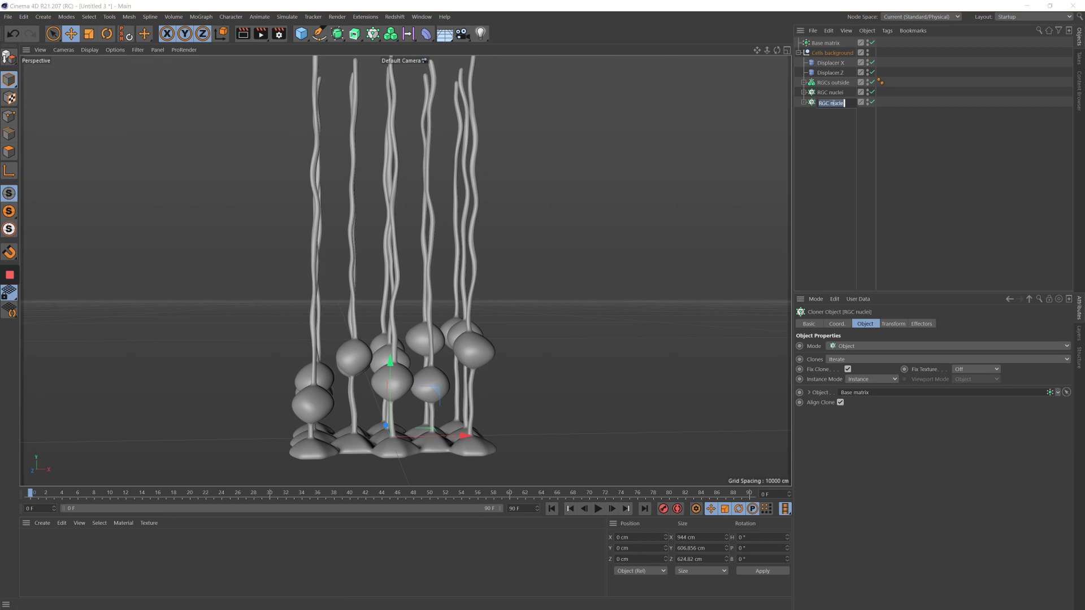
{"action": "type", "text": "neuron"}
{"action": "key", "text": "Return"}
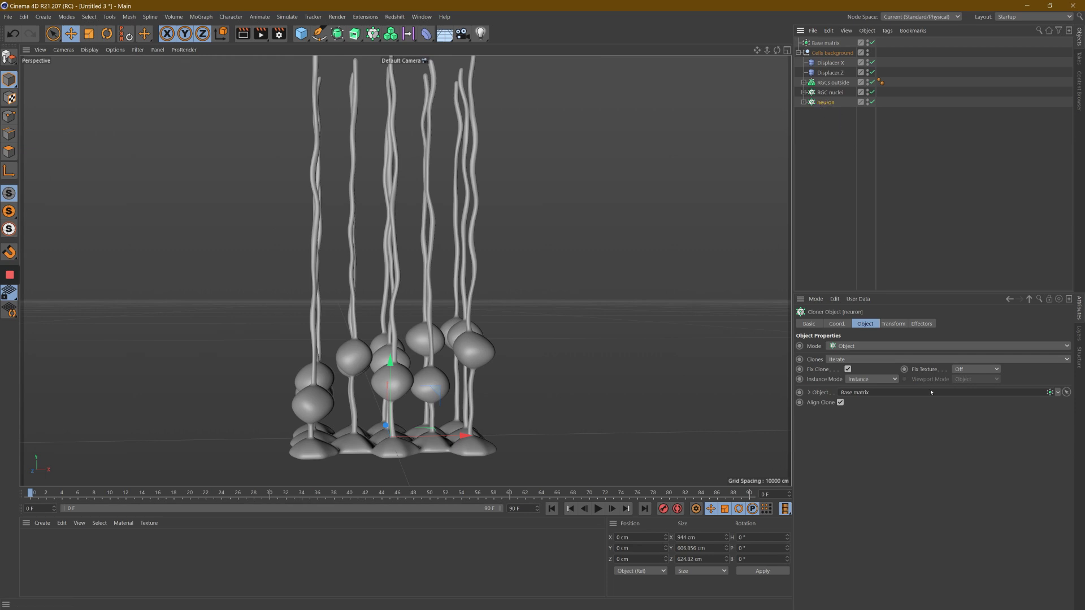
Remove the offset RGC cell bodies and Random RGC cell body height effectors from the neuron cloner.
{"action": "left_click", "coordinate": [920, 324]}
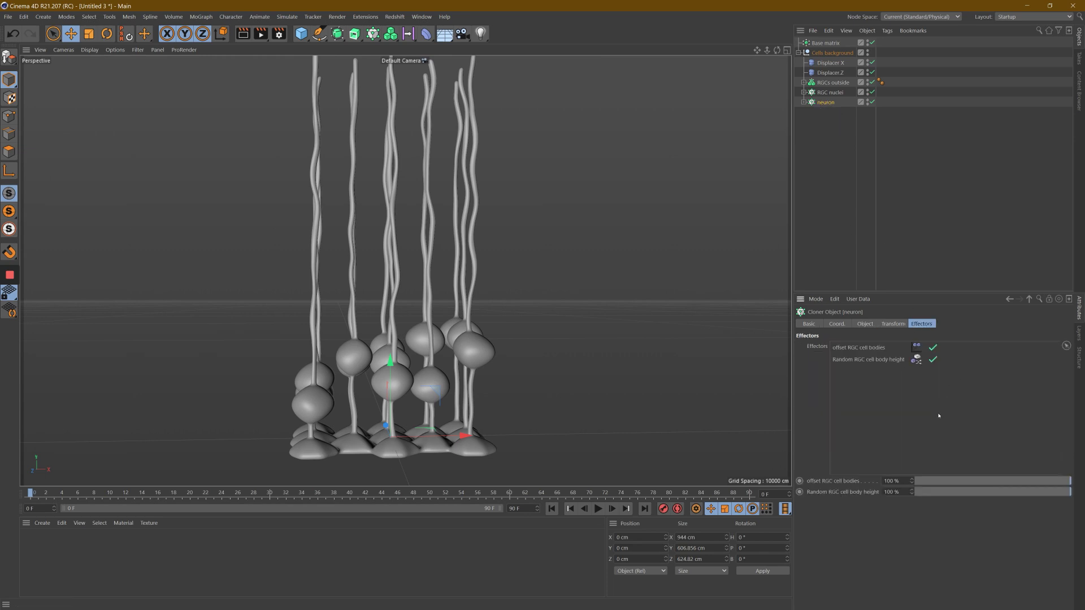
{"action": "left_click_drag", "start_coordinate": [959, 407], "coordinate": [848, 347]}
{"action": "key", "text": "Delete"}
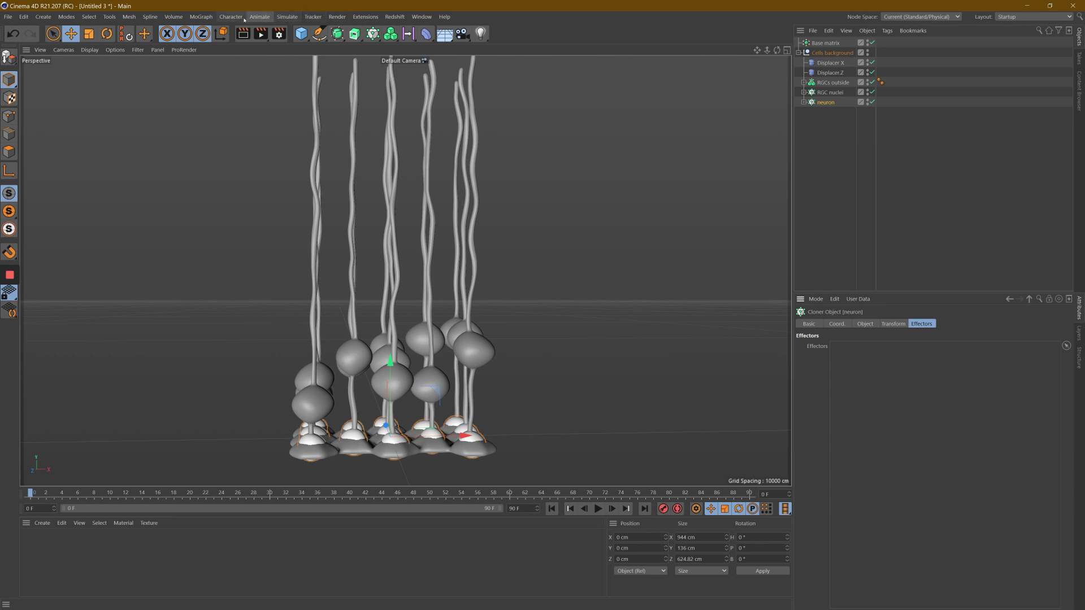
Add a Plain effector for the neuron cloner.
{"action": "left_click", "coordinate": [202, 16]}
{"action": "mouse_move", "coordinate": [207, 34]}
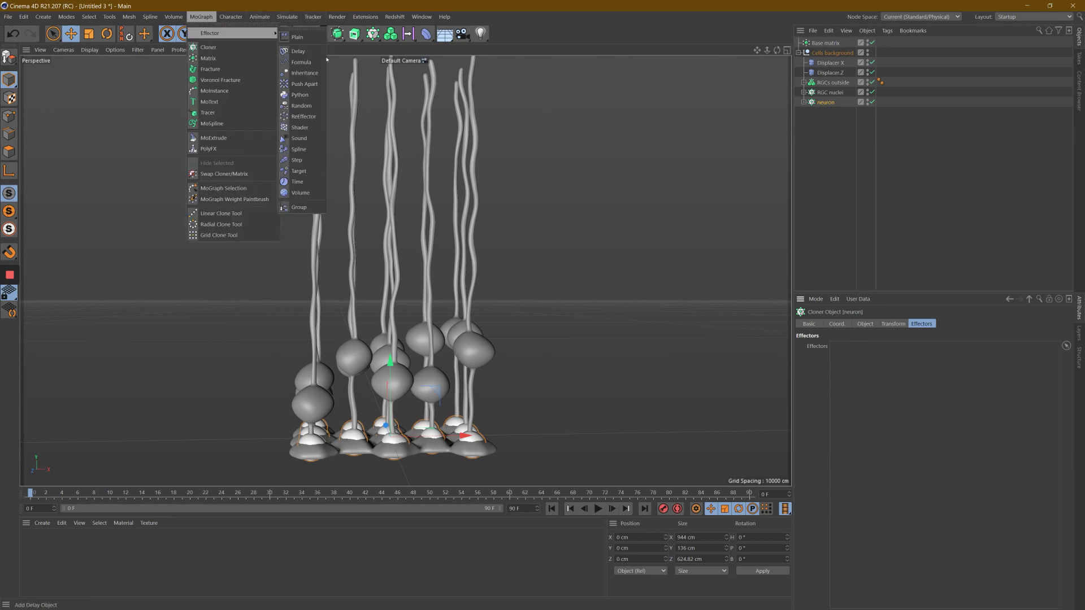
{"action": "left_click", "coordinate": [297, 37]}
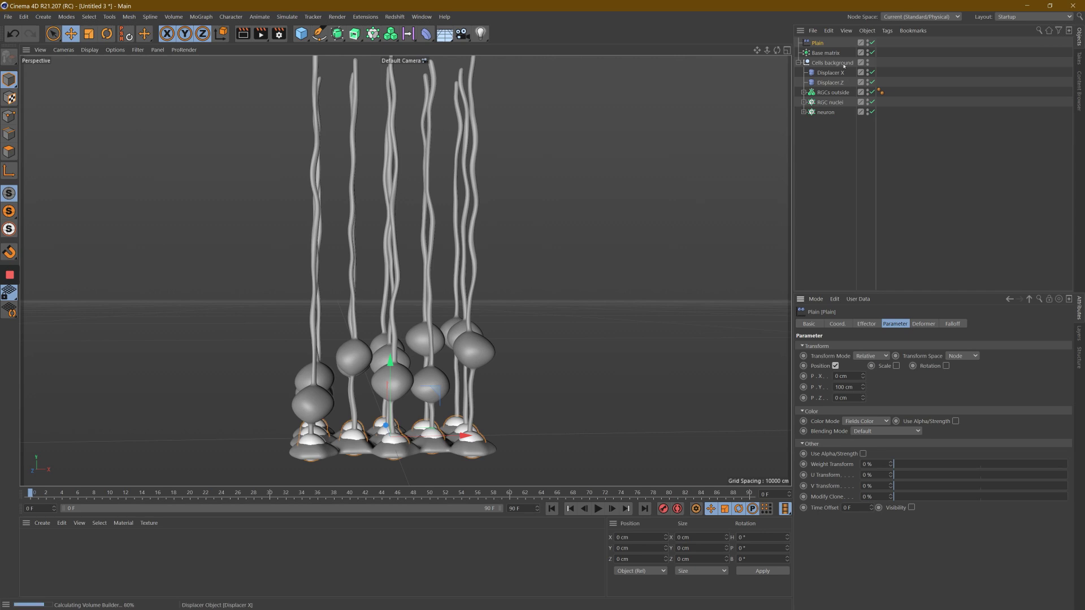
Move the Plain effector into the Cells background group directly above the neuron cloner and rename it Neuron offset.
{"action": "left_click_drag", "start_coordinate": [818, 43], "coordinate": [829, 102]}
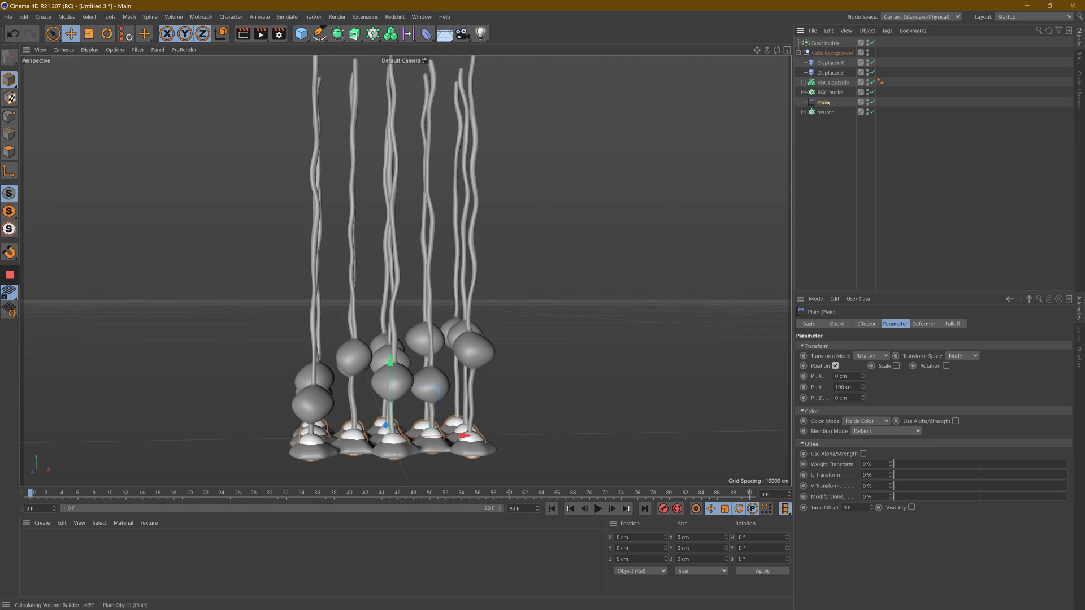
{"action": "double_click", "coordinate": [823, 103]}
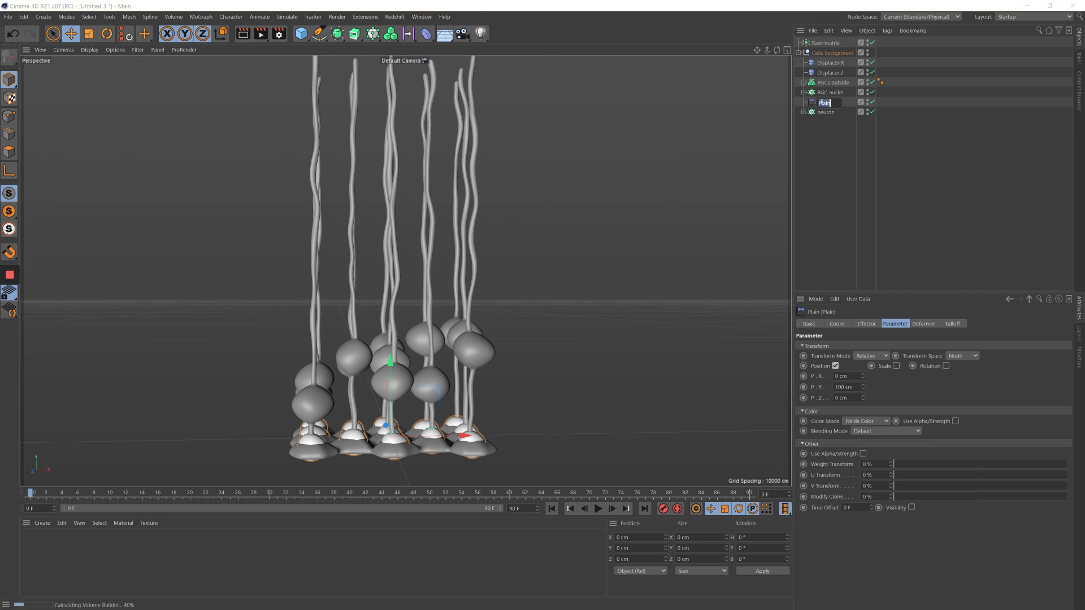
{"action": "type", "text": "Neuron"}
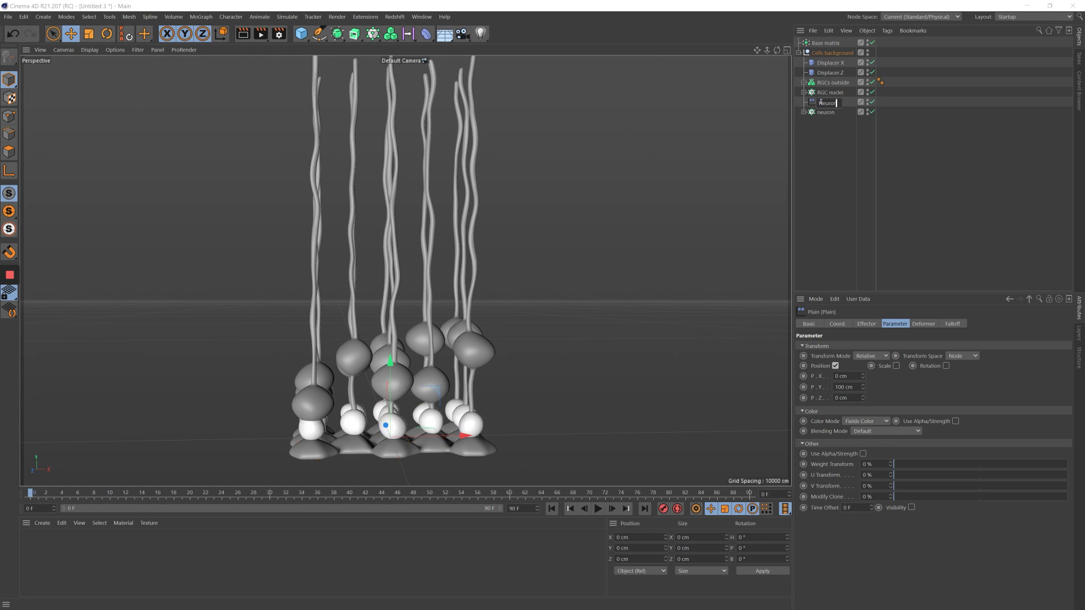
{"action": "type", "text": "c"}
{"action": "key", "text": "BackSpace"}
{"action": "type", "text": "offset"}
{"action": "key", "text": "Return"}
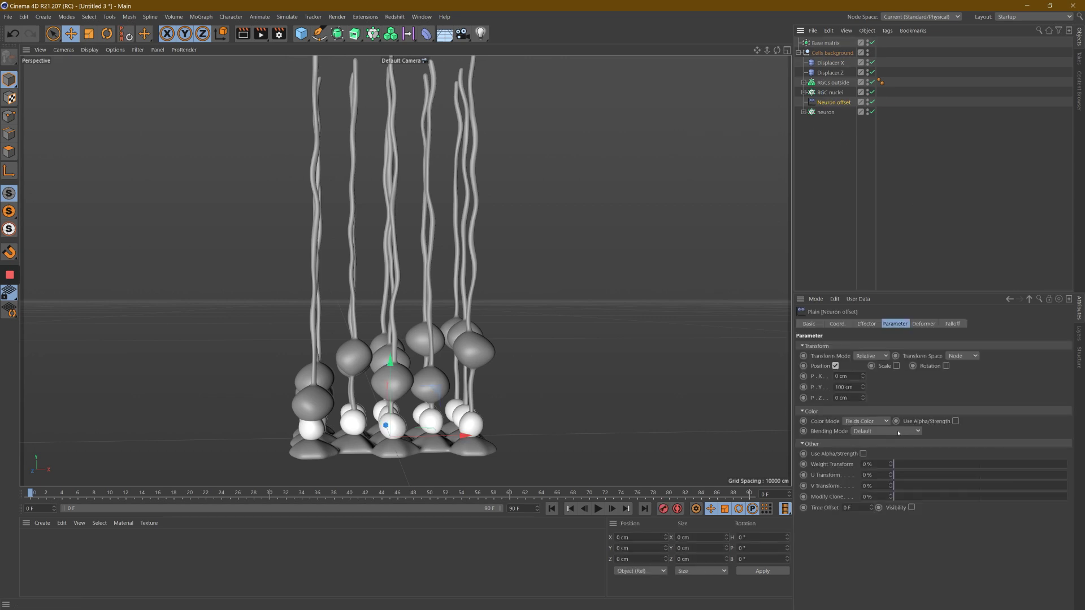
Set the Neuron offset effector's Y position to 500 cm.
{"action": "left_click", "coordinate": [841, 387]}
{"action": "type", "text": "500"}
{"action": "key", "text": "Return"}
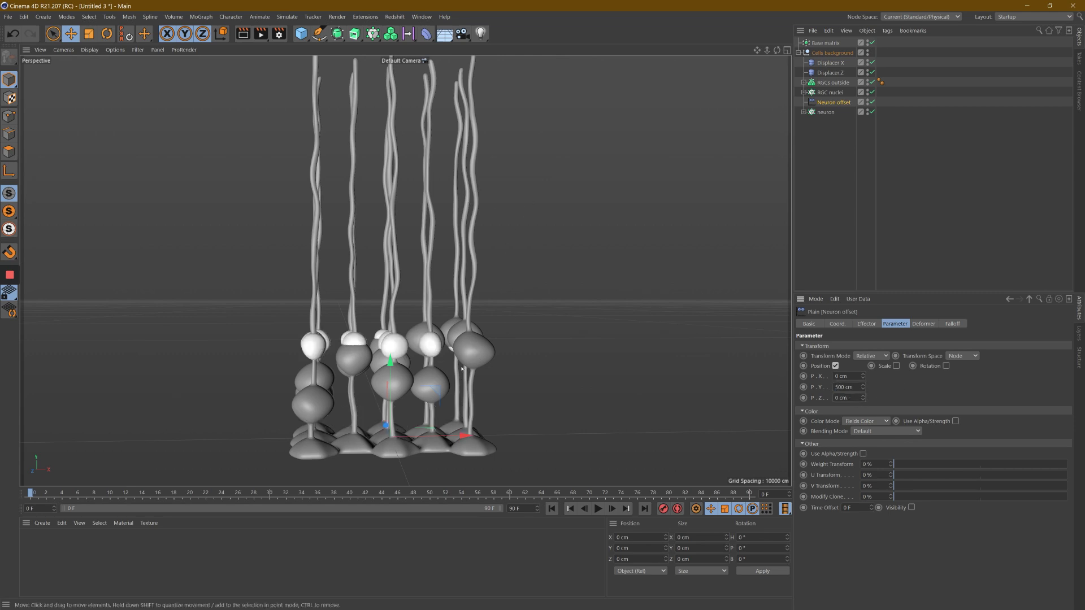
{"action": "key", "text": "Tab"}
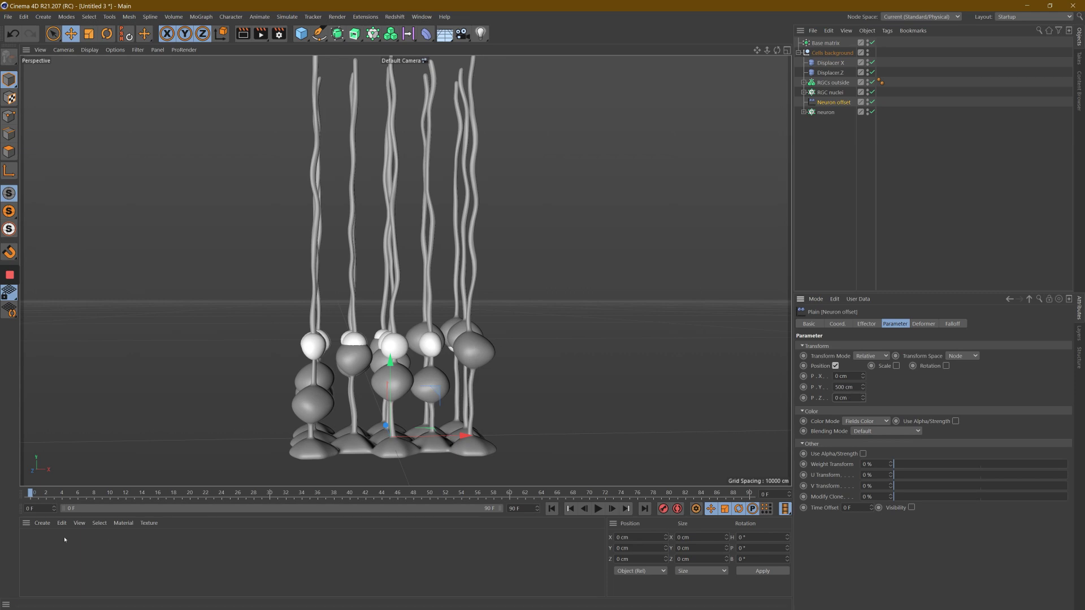
Disable the RGCs outside volume mesher and its Volume Builder.
{"action": "left_click_drag", "start_coordinate": [777, 49], "coordinate": [571, 308]}
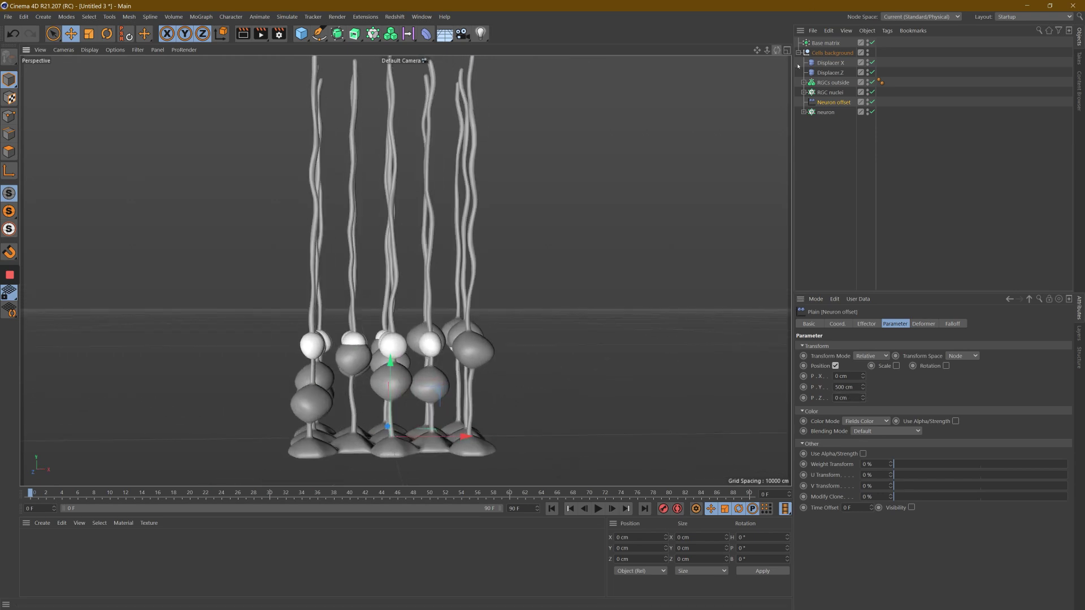
{"action": "left_click", "coordinate": [873, 82]}
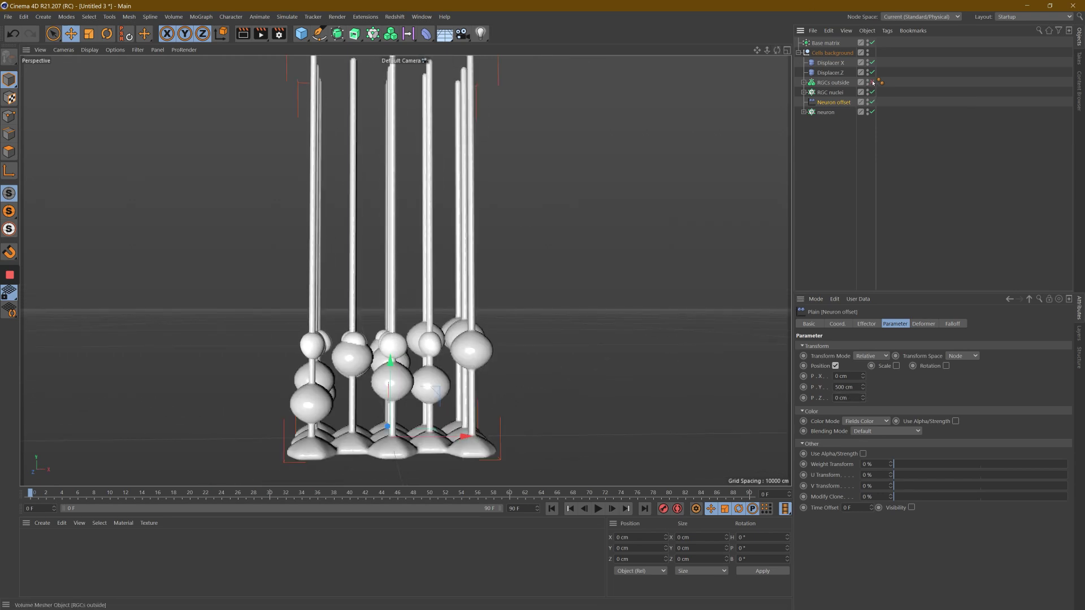
{"action": "left_click", "coordinate": [803, 82]}
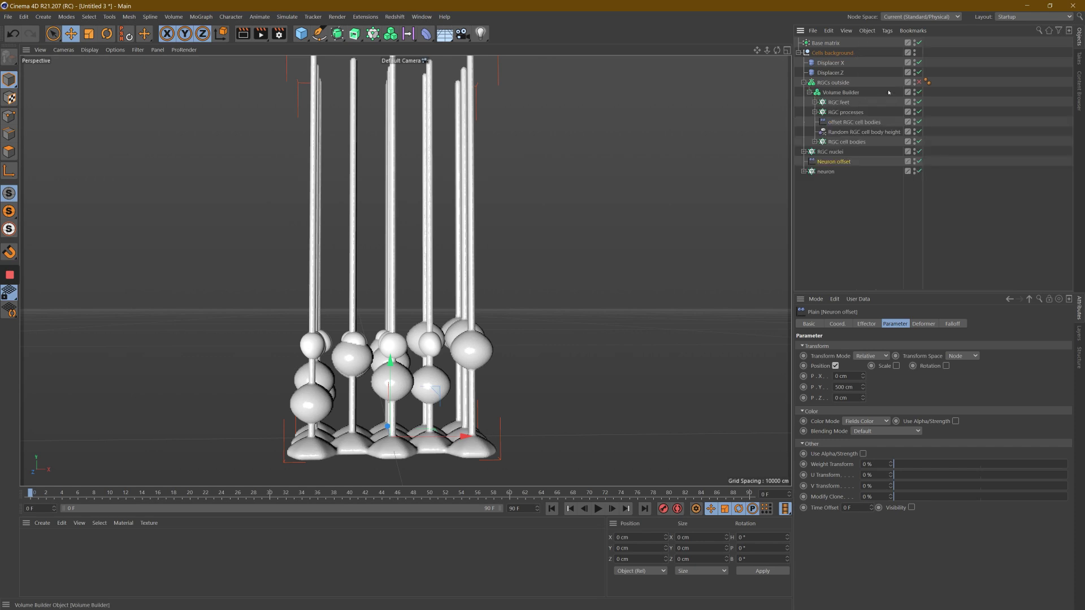
{"action": "left_click", "coordinate": [919, 92]}
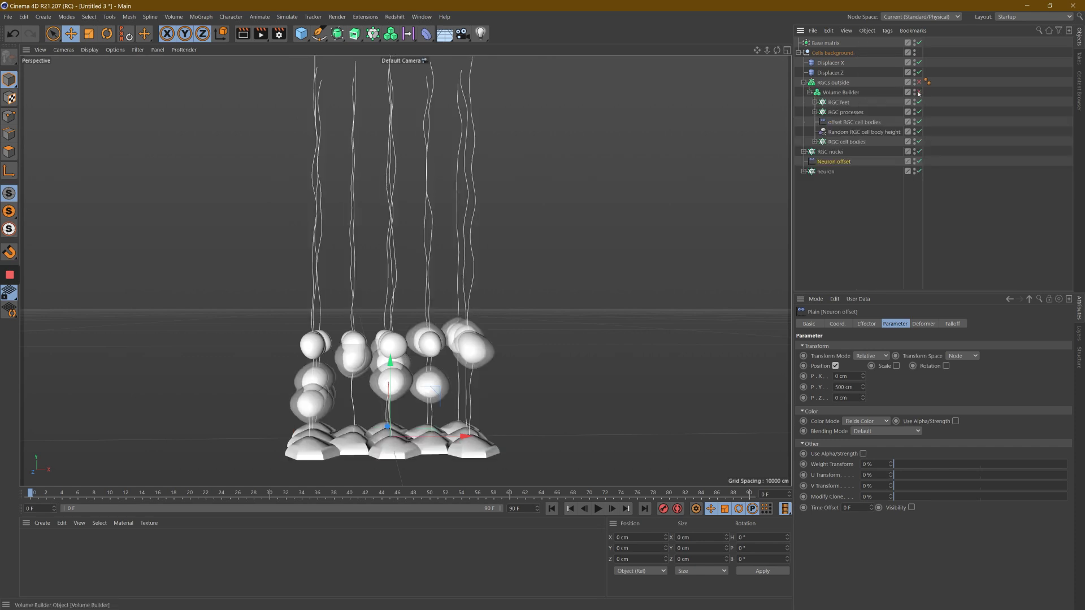
{"action": "left_click", "coordinate": [803, 83]}
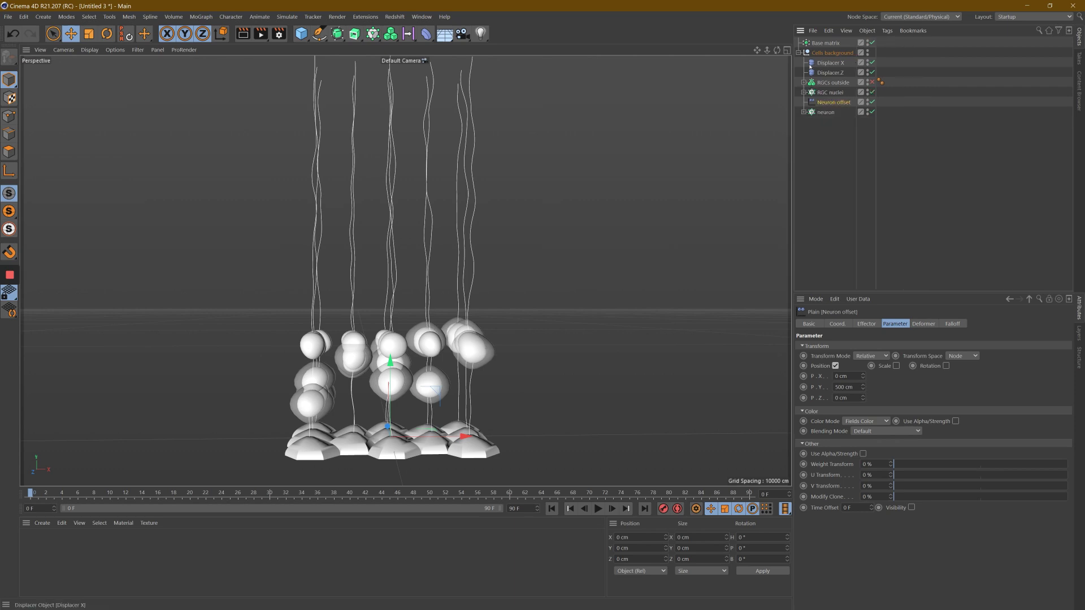
Add a Squash & Stretch deformer under the neuron cloner's sphere and set its factor to 305%.
{"action": "left_click_drag", "start_coordinate": [777, 50], "coordinate": [543, 305]}
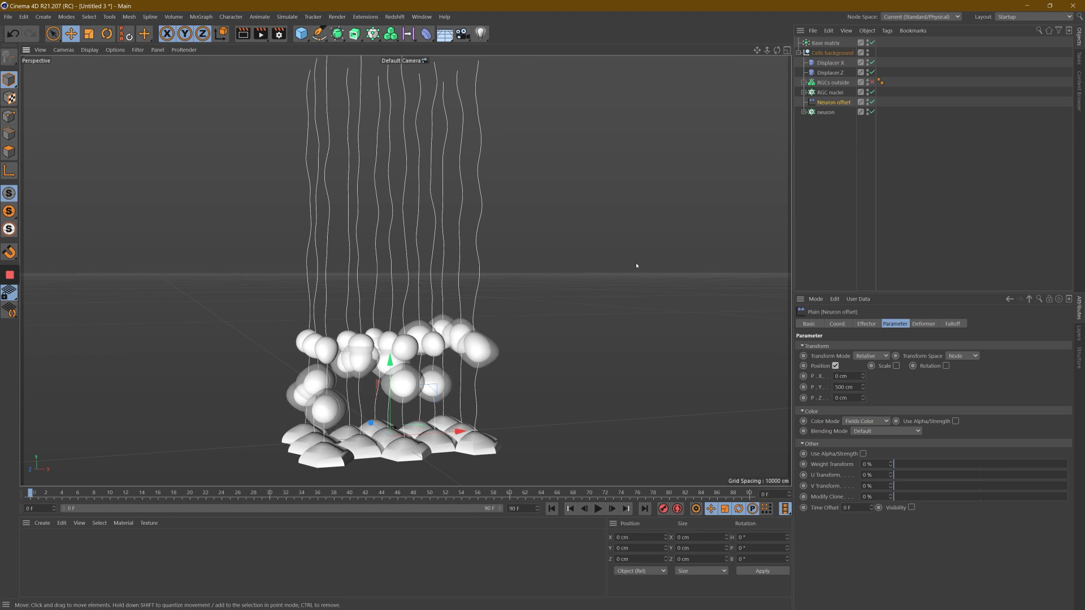
{"action": "left_click_drag", "start_coordinate": [759, 48], "coordinate": [542, 307]}
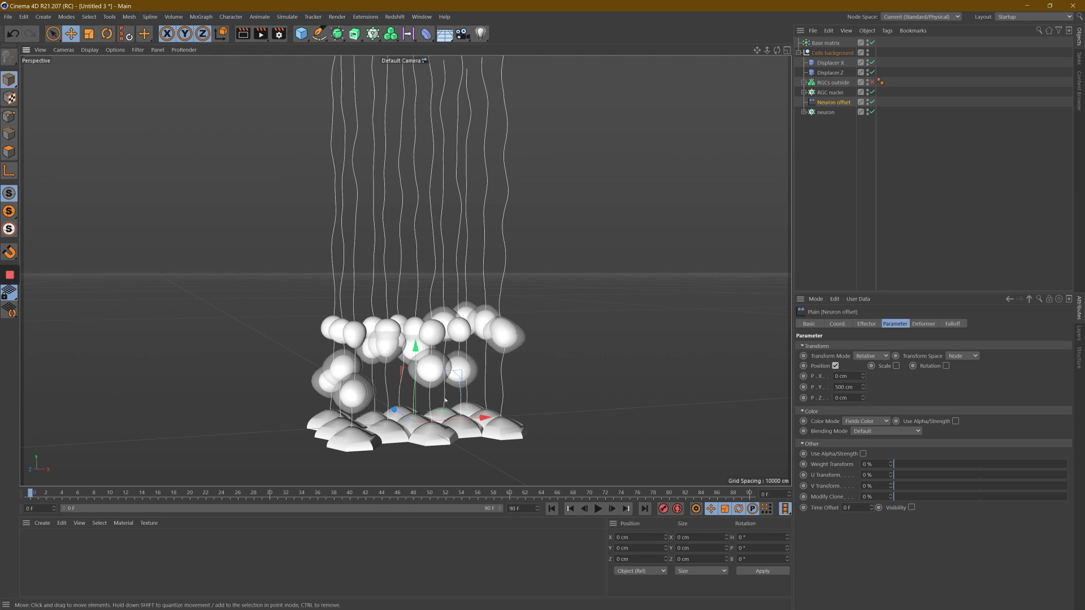
{"action": "left_click", "coordinate": [826, 113]}
{"action": "left_click", "coordinate": [803, 111]}
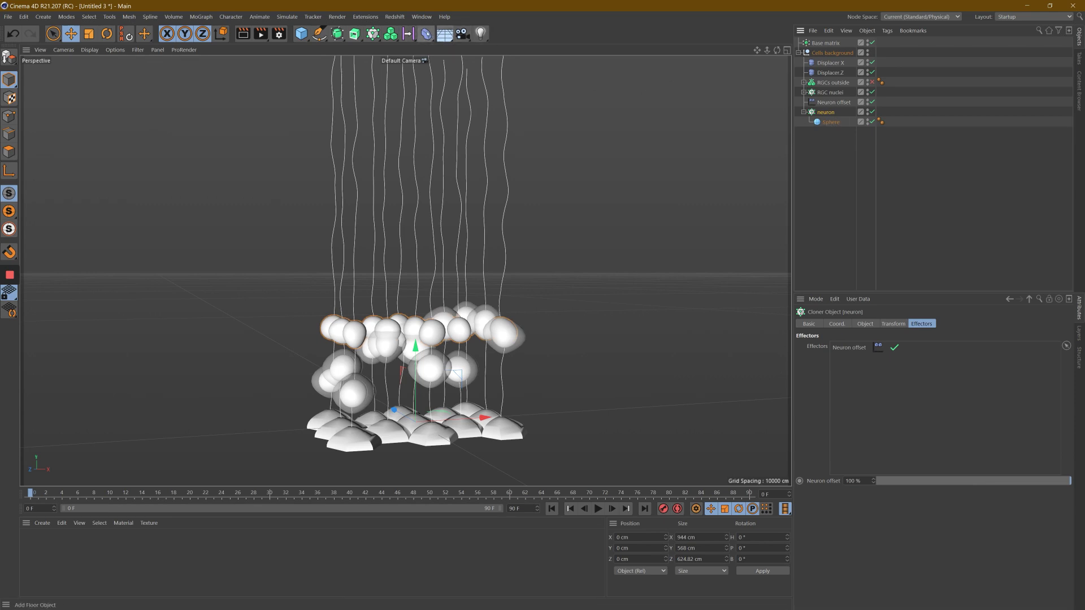
{"action": "left_click", "coordinate": [426, 34]}
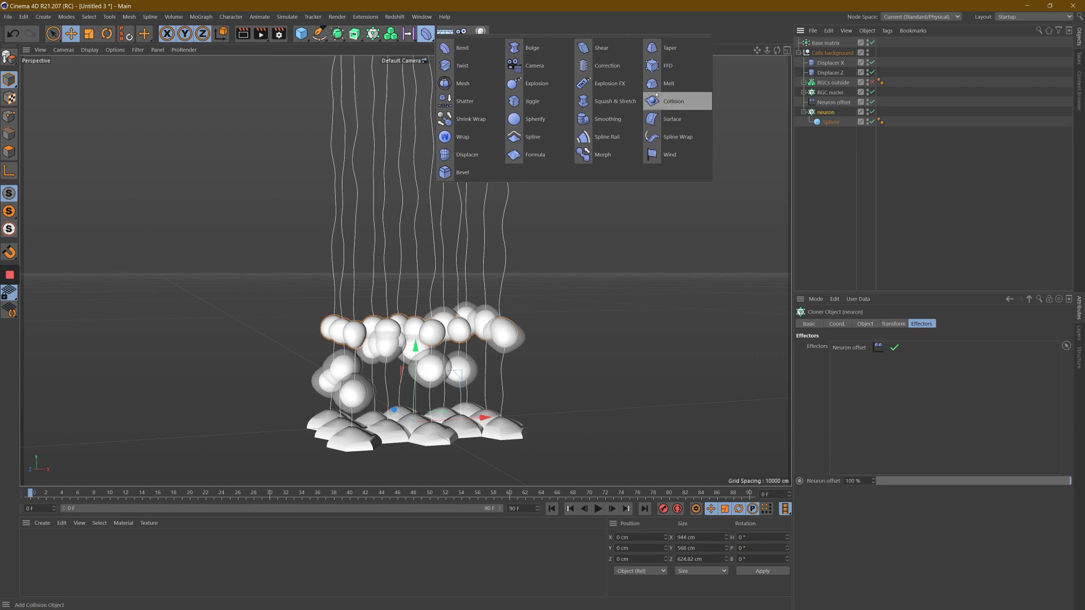
{"action": "left_click", "coordinate": [614, 101]}
{"action": "left_click_drag", "start_coordinate": [825, 54], "coordinate": [835, 132]}
{"action": "left_click_drag", "start_coordinate": [901, 397], "coordinate": [938, 399]}
Show mesh lines on the shaded viewport objects and raise the Neuron offset effector's Y position to 796 cm.
{"action": "left_click", "coordinate": [89, 51]}
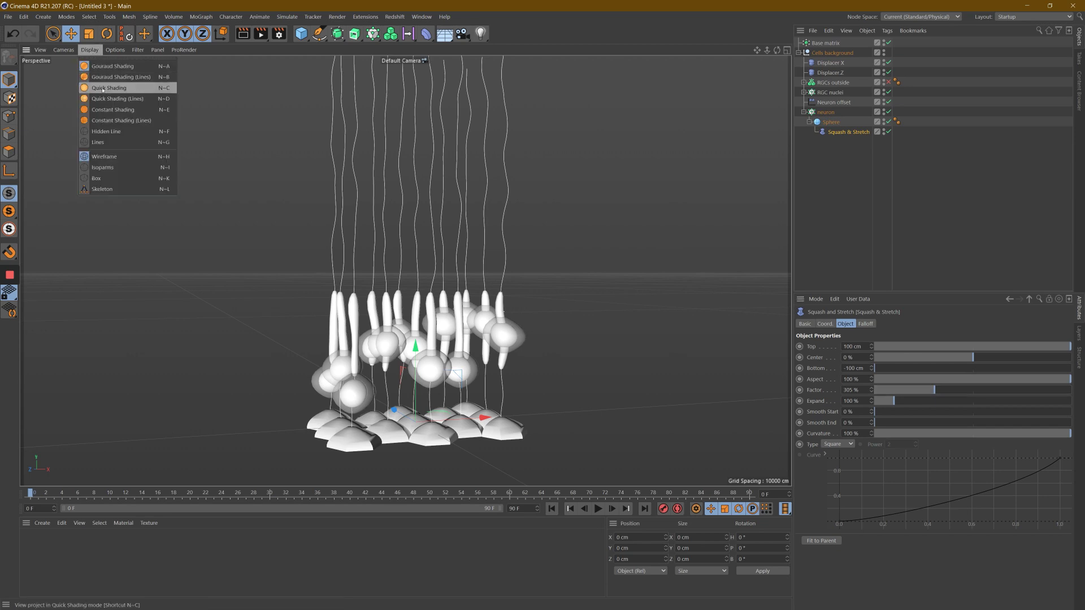
{"action": "left_click", "coordinate": [108, 72]}
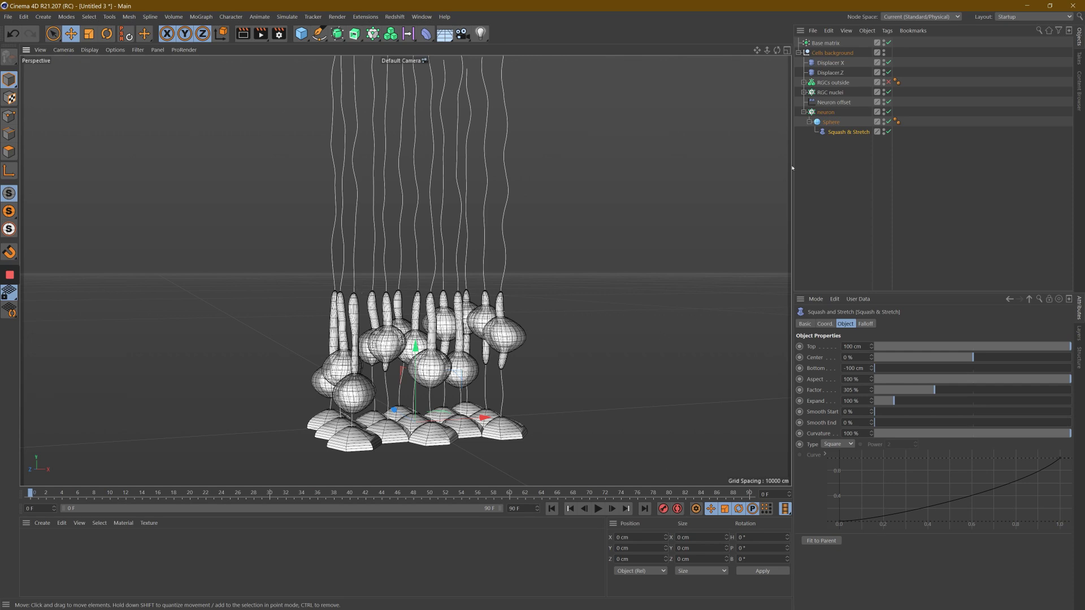
{"action": "left_click", "coordinate": [834, 102]}
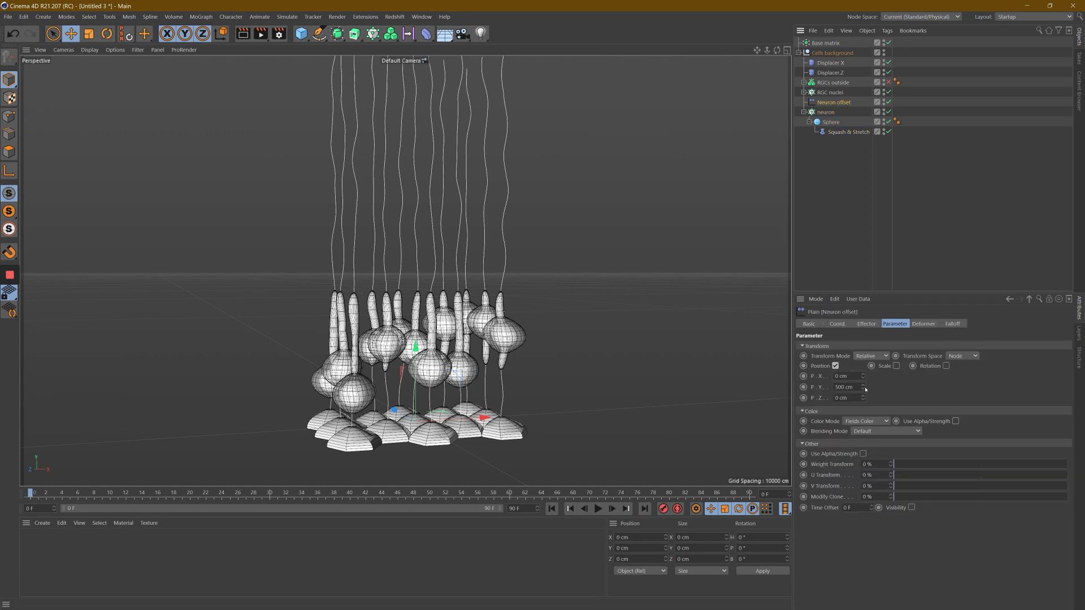
{"action": "left_click_drag", "start_coordinate": [864, 390], "coordinate": [863, 390]}
{"action": "left_click_drag", "start_coordinate": [777, 50], "coordinate": [557, 308]}
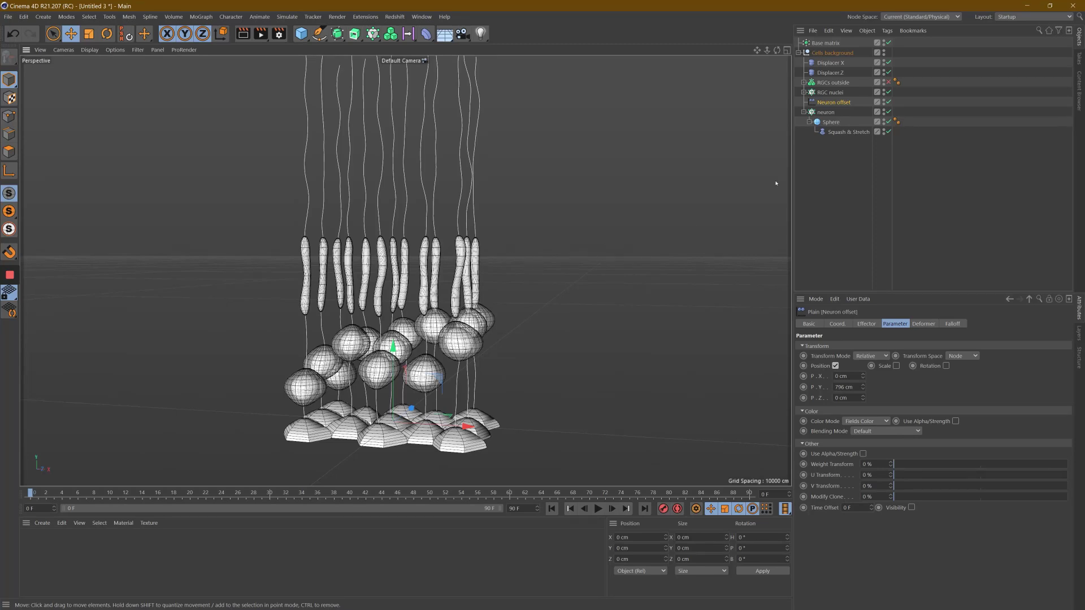
Add a Bulge deformer as a child of the neuron sphere, below Squash & Stretch.
{"action": "left_click", "coordinate": [426, 34]}
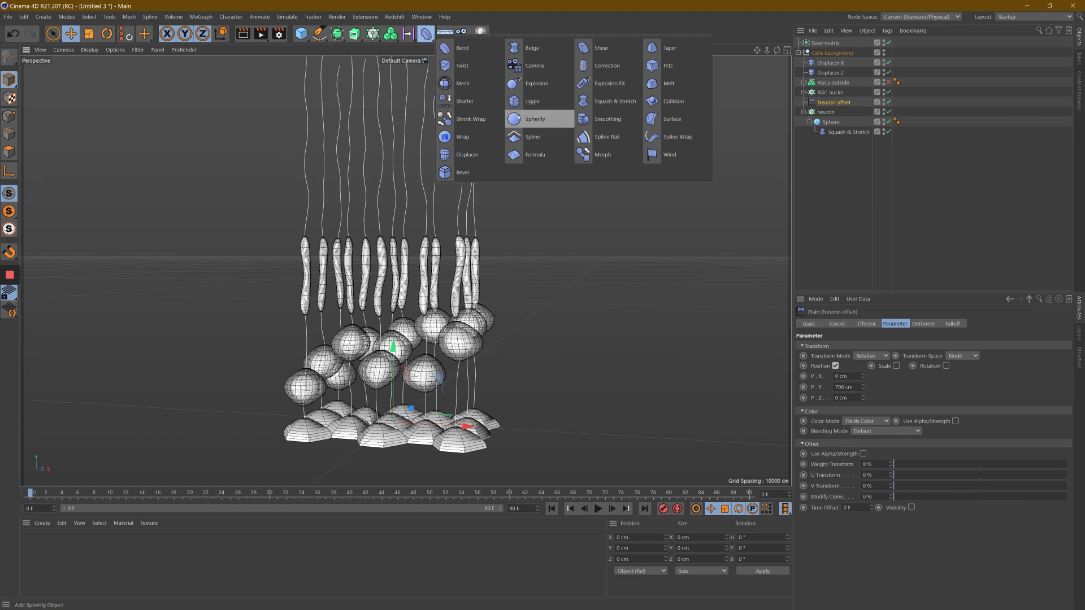
{"action": "left_click", "coordinate": [525, 48]}
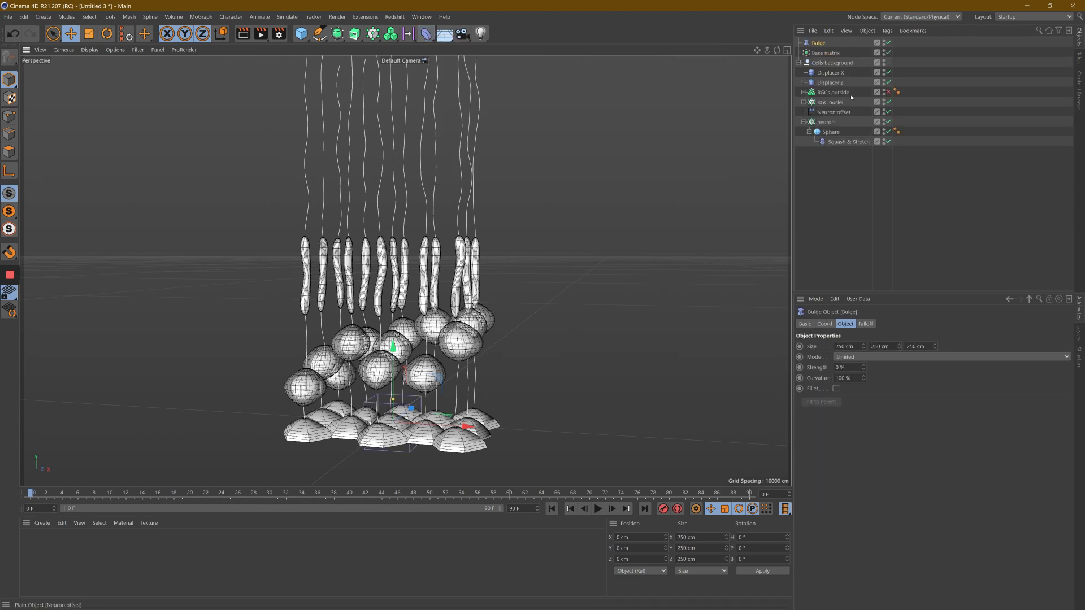
{"action": "left_click_drag", "start_coordinate": [845, 149], "coordinate": [845, 146]}
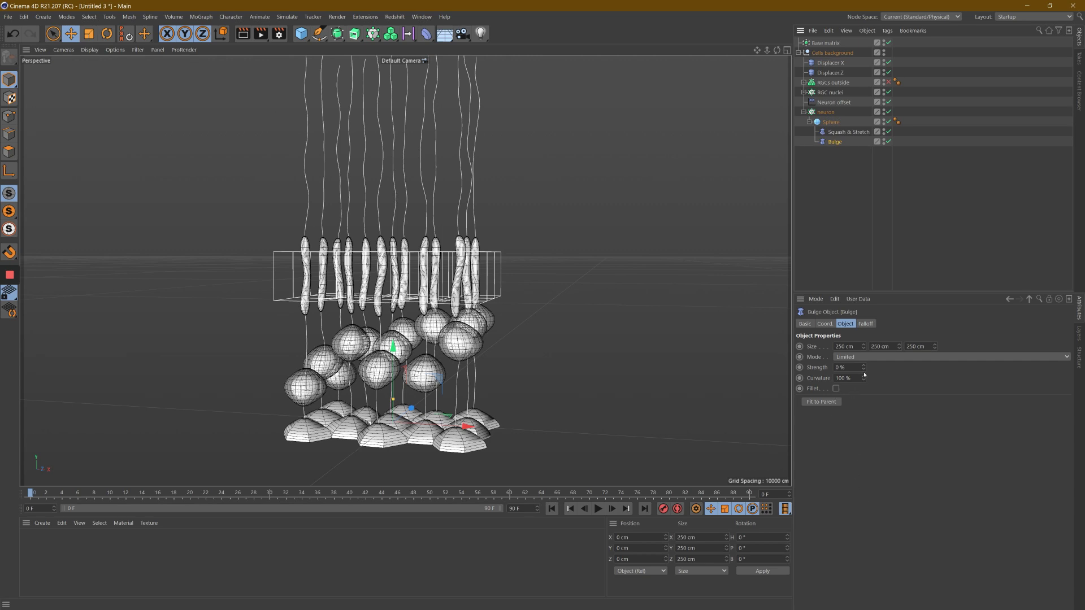
Set the Bulge strength to 89%, fit it to its parent and raise its Y size to 256 cm.
{"action": "left_click_drag", "start_coordinate": [864, 368], "coordinate": [862, 375]}
{"action": "left_click", "coordinate": [830, 402]}
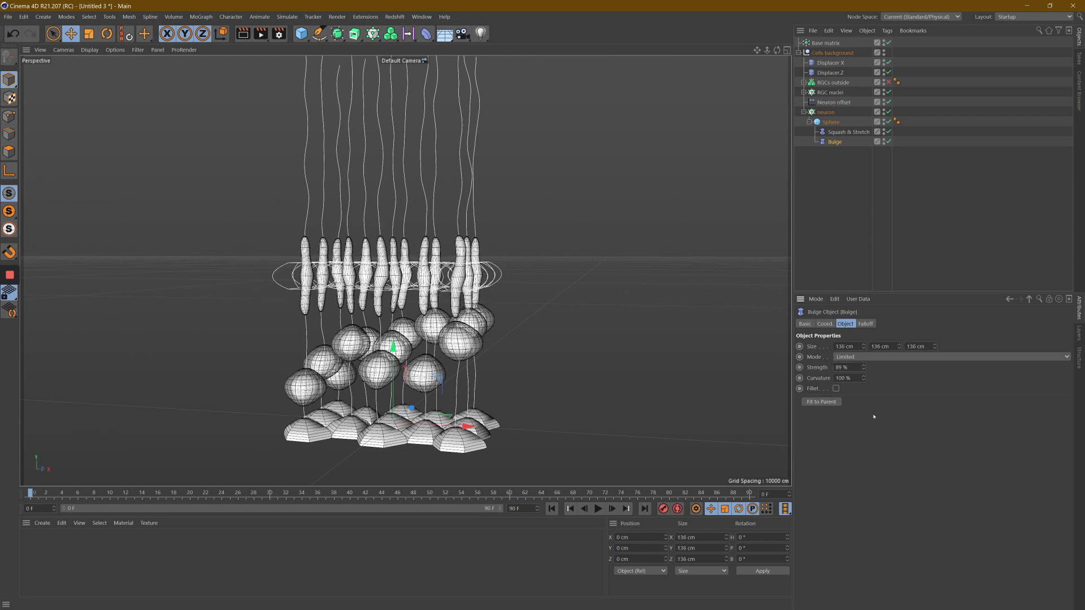
{"action": "left_click_drag", "start_coordinate": [901, 347], "coordinate": [900, 348]}
{"action": "left_click_drag", "start_coordinate": [777, 50], "coordinate": [453, 318]}
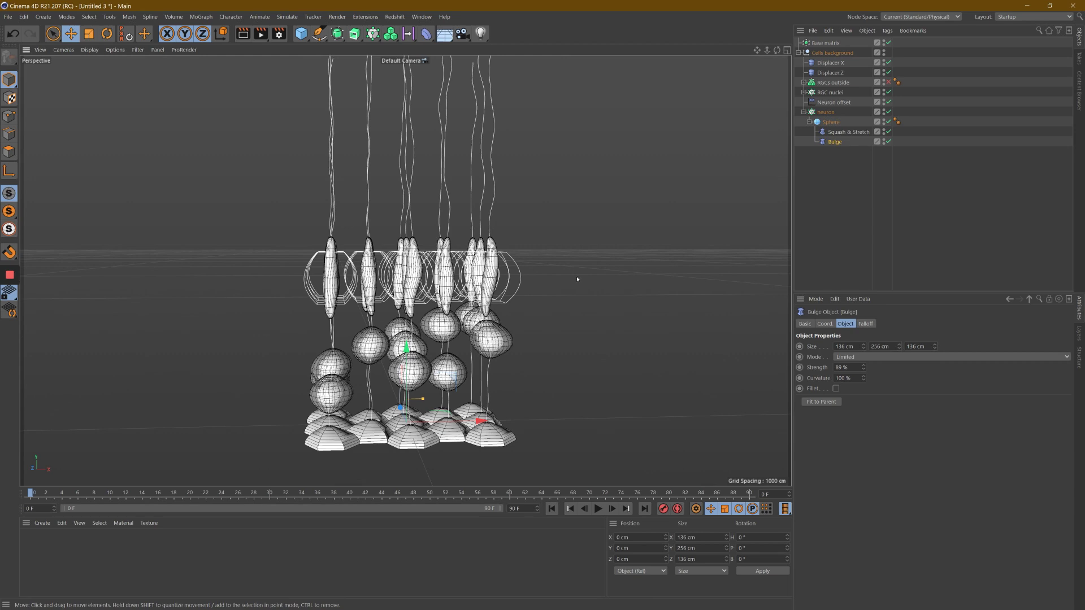
Increase the neuron sphere's segments to 32 and then to 36.
{"action": "left_click", "coordinate": [831, 122]}
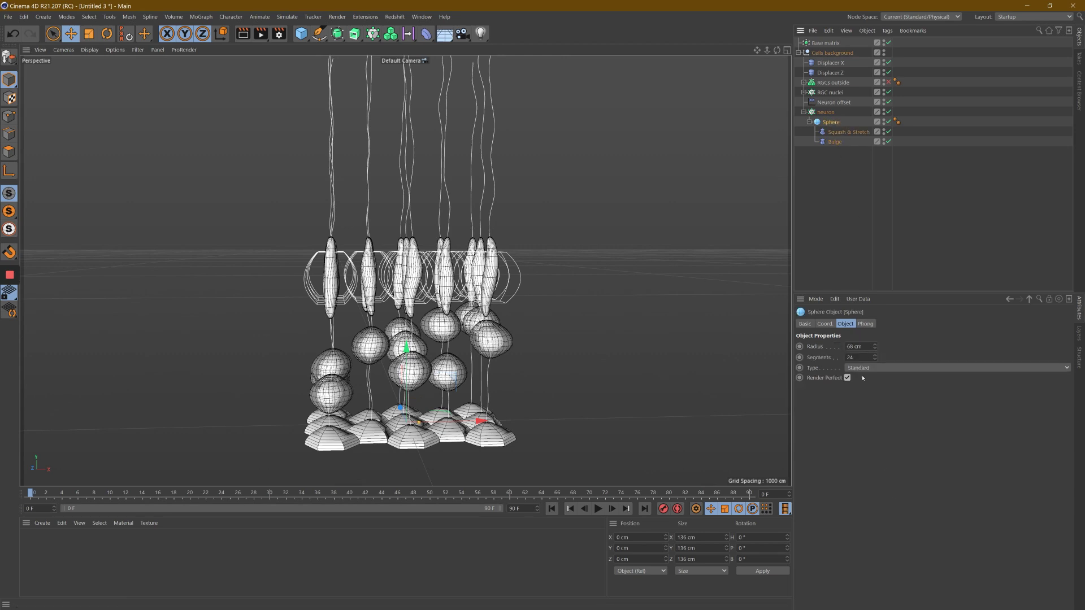
{"action": "left_click", "coordinate": [860, 358]}
{"action": "type", "text": "32"}
{"action": "key", "text": "Return"}
{"action": "scroll", "coordinate": [458, 294], "scroll_direction": "up", "scroll_amount": 4}
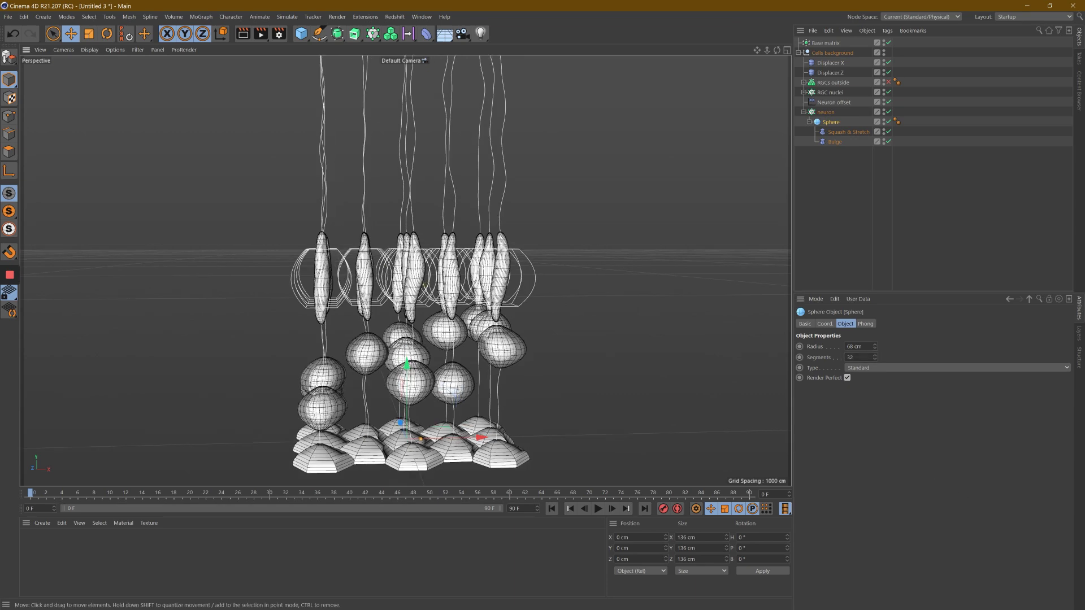
{"action": "scroll", "coordinate": [498, 241], "scroll_direction": "up", "scroll_amount": 2}
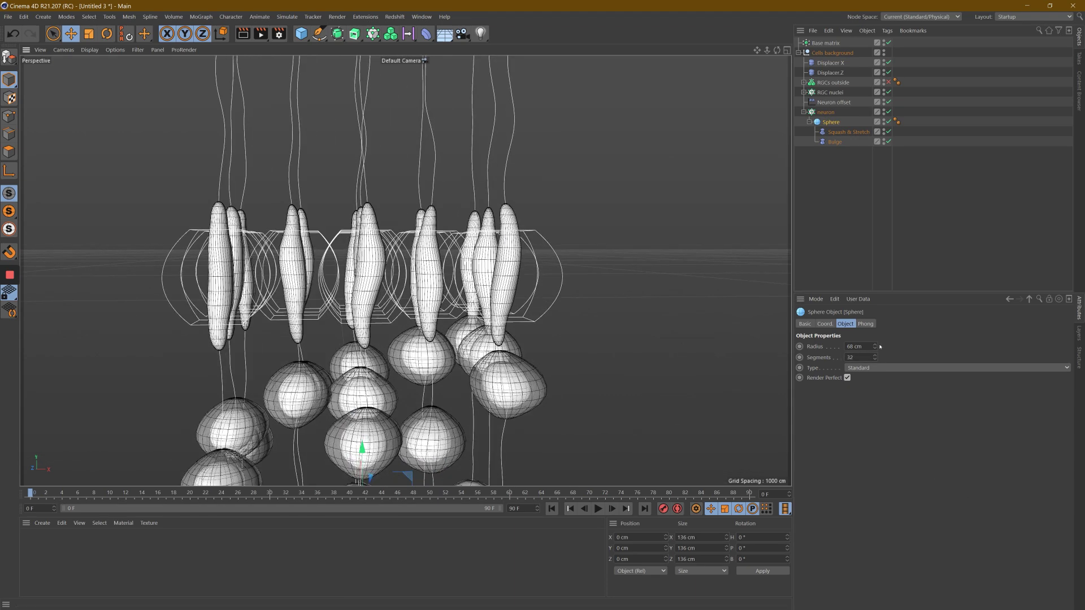
{"action": "left_click_drag", "start_coordinate": [876, 359], "coordinate": [874, 357]}
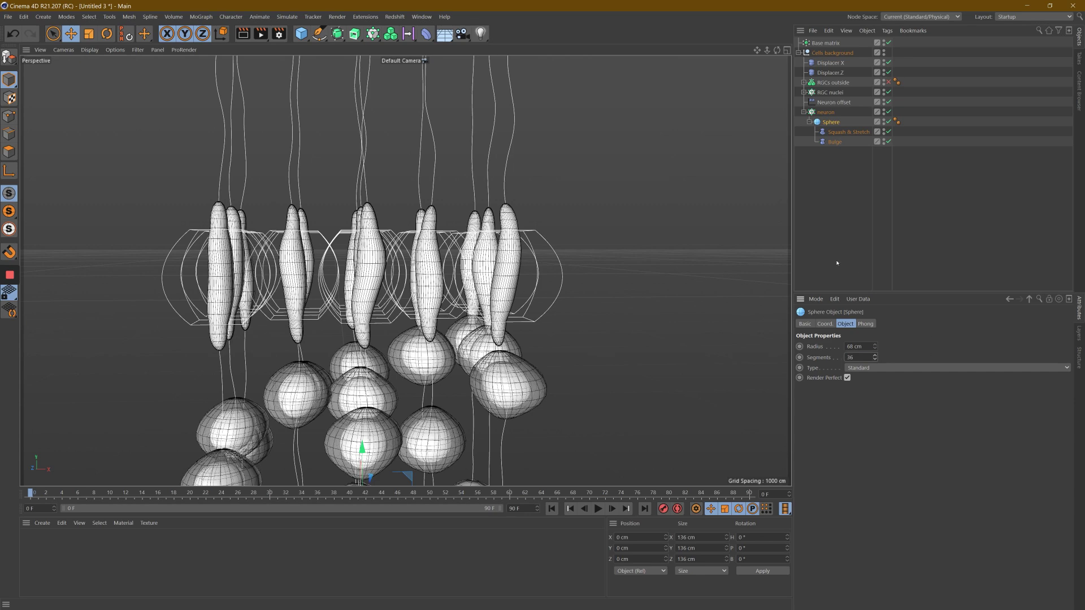
{"action": "mouse_move", "coordinate": [570, 305]}
{"action": "left_mouse_down", "text": "alt"}
{"action": "mouse_move", "coordinate": [548, 307]}
{"action": "mouse_move", "coordinate": [571, 300]}
{"action": "left_mouse_up", "text": "alt"}
Set the Bulge's Y size to 283 cm and strength to 121%, and increase the Squash & Stretch factor.
{"action": "left_click", "coordinate": [835, 142]}
{"action": "mouse_move", "coordinate": [900, 348]}
{"action": "left_mouse_down"}
{"action": "mouse_move", "coordinate": [863, 370]}
{"action": "mouse_move", "coordinate": [899, 349]}
{"action": "left_mouse_up"}
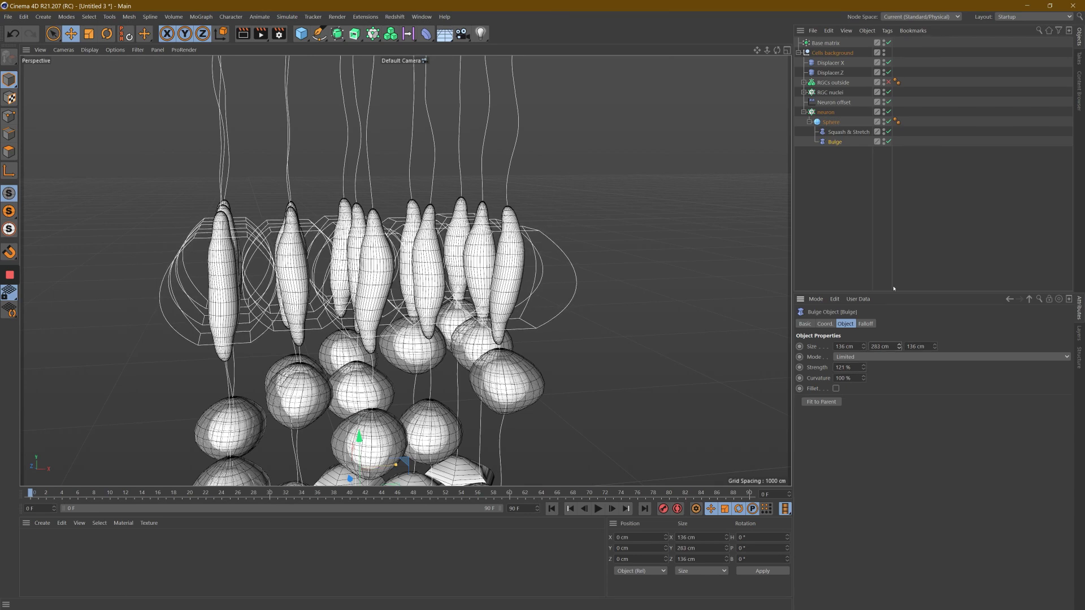
{"action": "left_click", "coordinate": [847, 132]}
{"action": "left_click_drag", "start_coordinate": [934, 392], "coordinate": [948, 392]}
Refine the Bulge to 150% strength, trying a Y size of 240 cm before settling on 356 cm.
{"action": "left_click", "coordinate": [838, 143]}
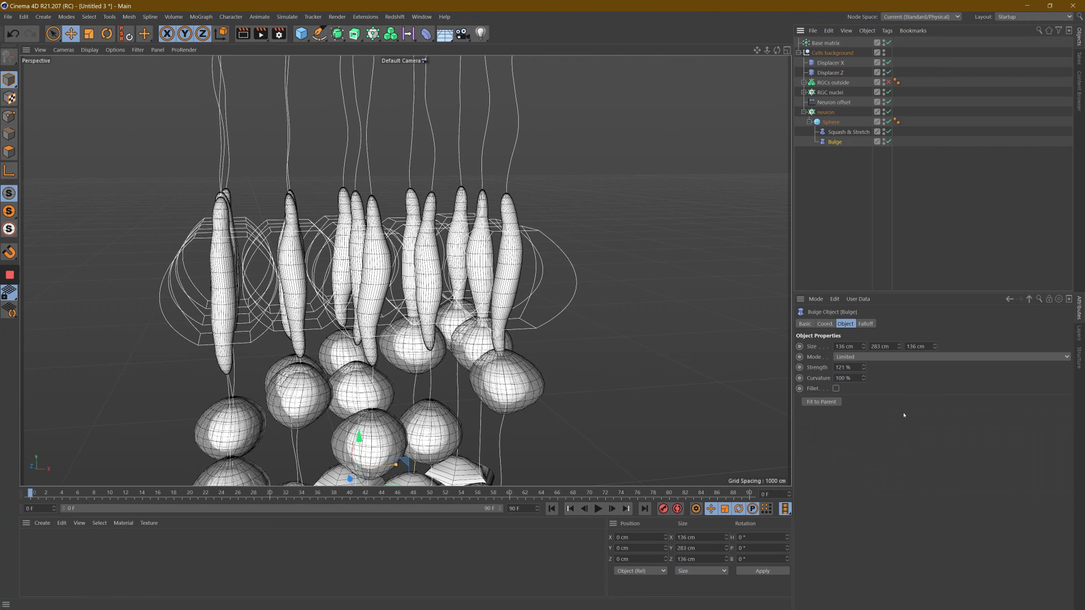
{"action": "left_click_drag", "start_coordinate": [900, 348], "coordinate": [900, 347]}
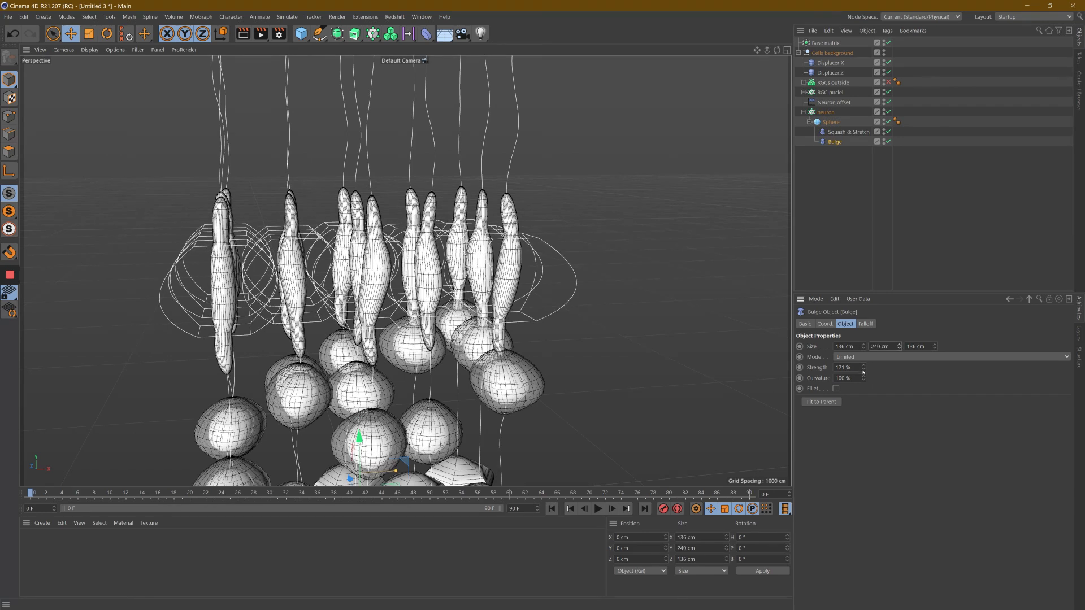
{"action": "left_click_drag", "start_coordinate": [863, 367], "coordinate": [897, 349]}
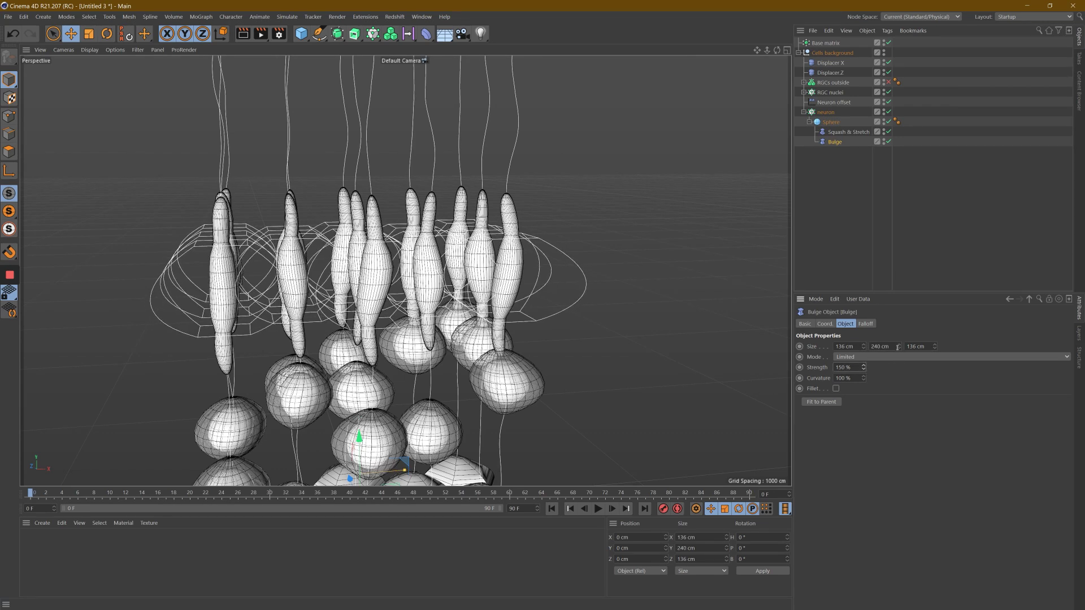
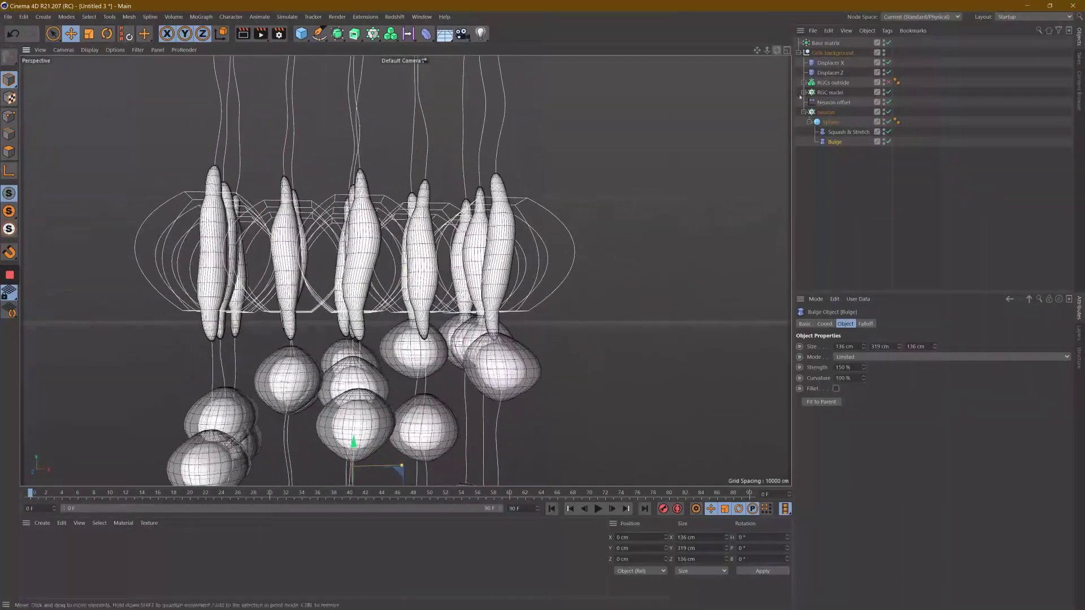
{"action": "left_click_drag", "start_coordinate": [899, 350], "coordinate": [899, 347]}
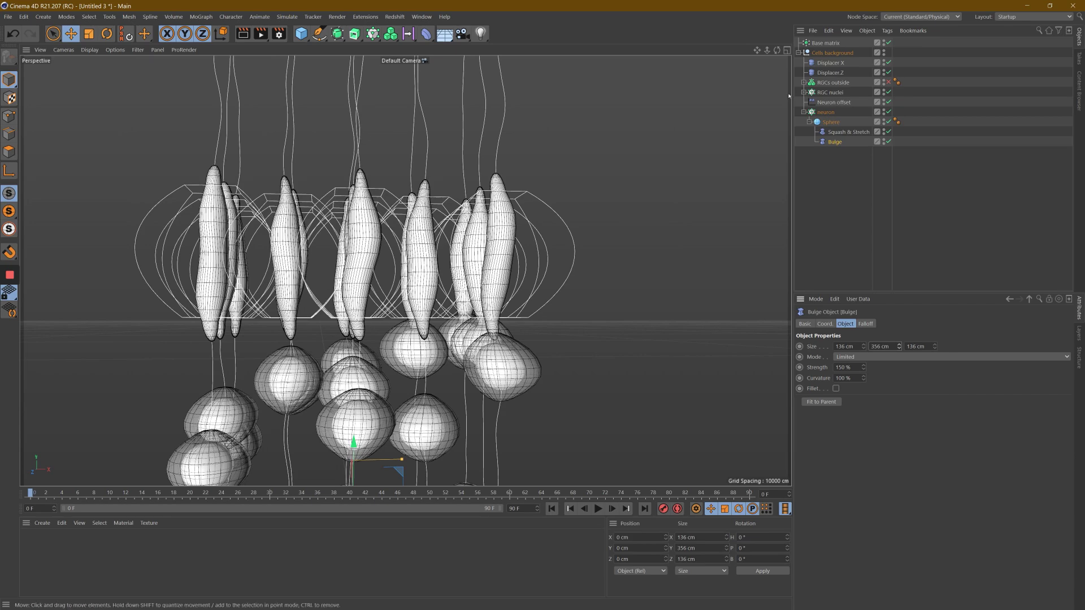
Disable the Displacer X and Displacer Z deformers.
{"action": "left_click_drag", "start_coordinate": [889, 63], "coordinate": [888, 72]}
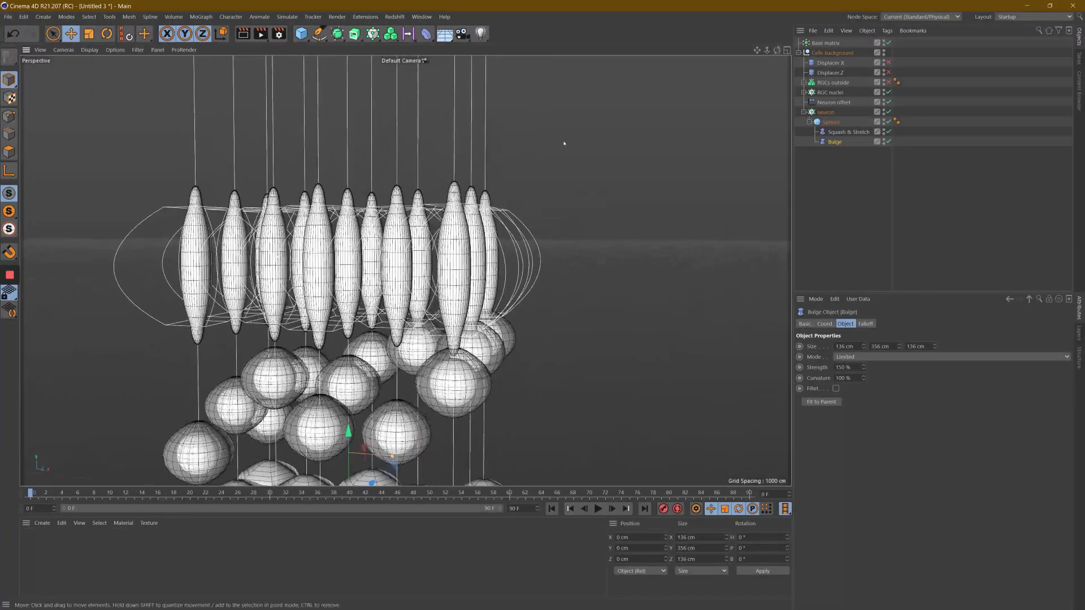
Set the neuron sphere's segments to 48.
{"action": "left_click", "coordinate": [831, 122]}
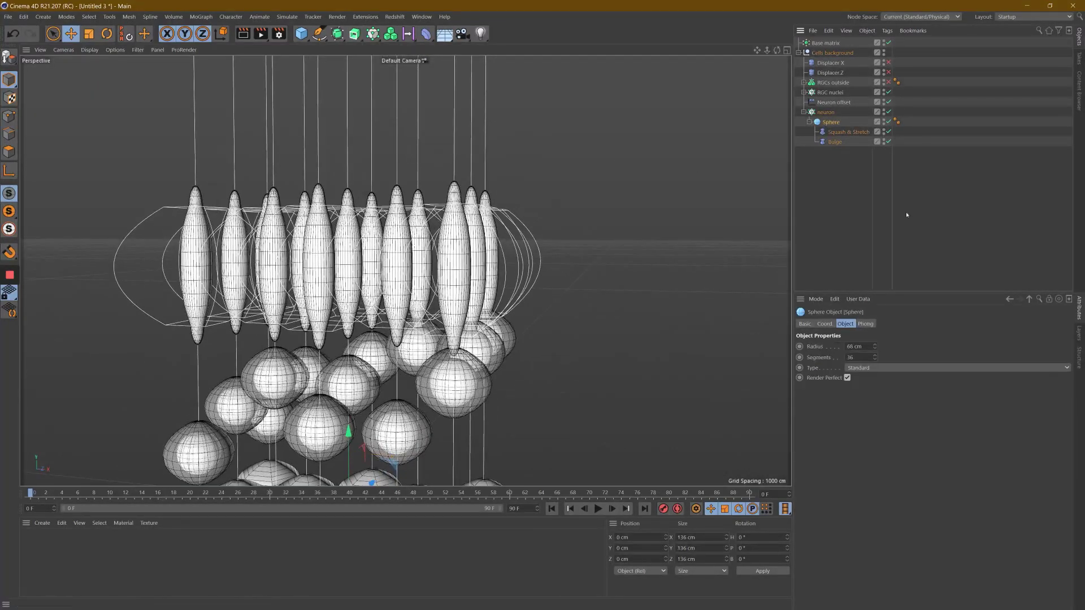
{"action": "double_click", "coordinate": [860, 356]}
{"action": "key", "text": "Return"}
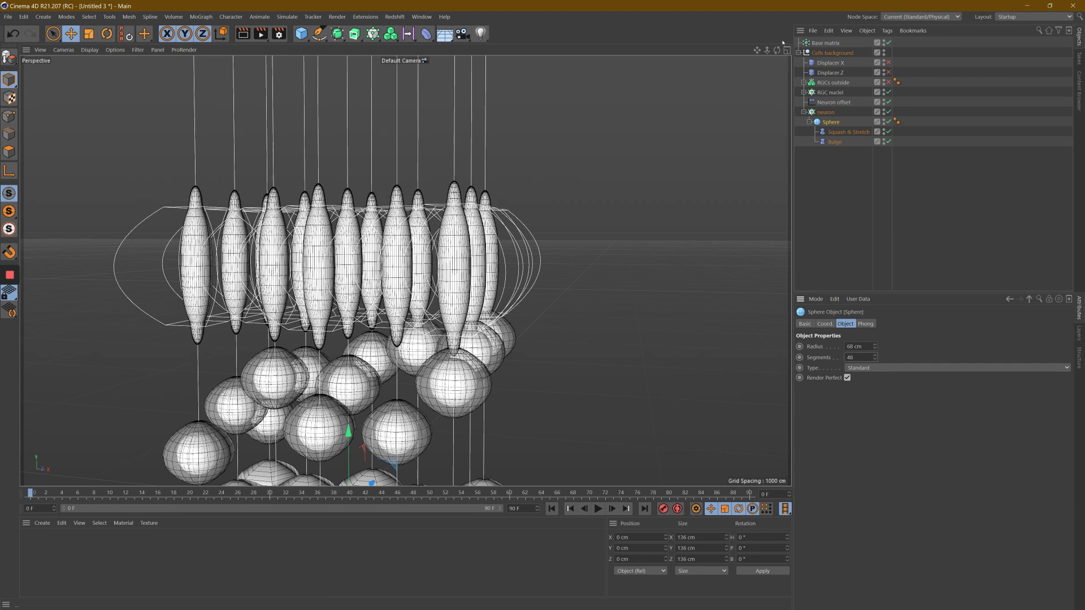
Set the Bulge deformer's Y size to 291 cm and check the neuron shape from several angles.
{"action": "left_click", "coordinate": [835, 141]}
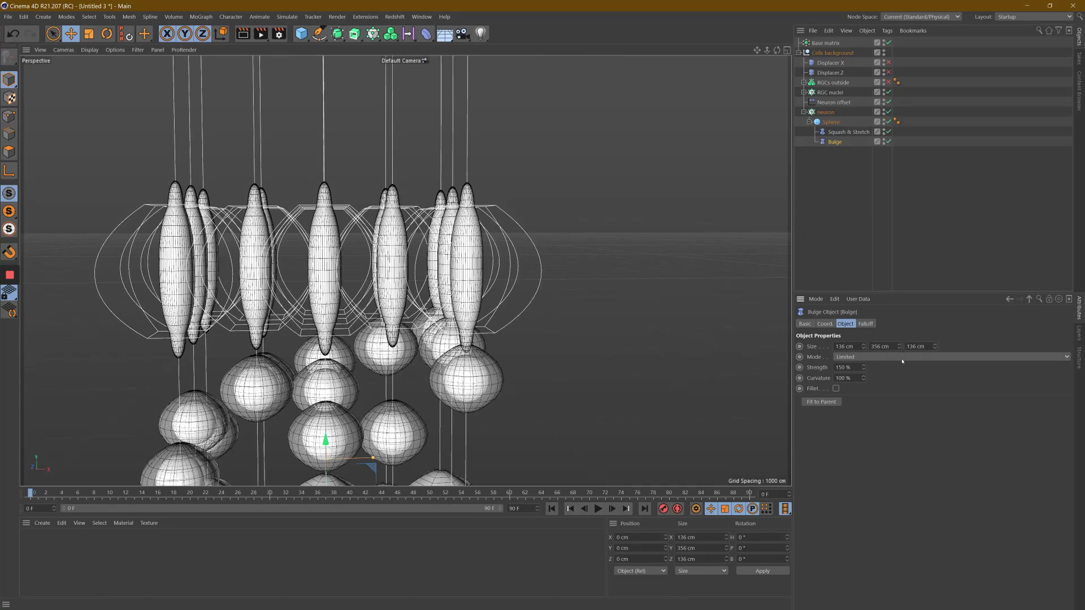
{"action": "left_click_drag", "start_coordinate": [901, 347], "coordinate": [900, 357]}
{"action": "left_click_drag", "start_coordinate": [777, 51], "coordinate": [541, 308]}
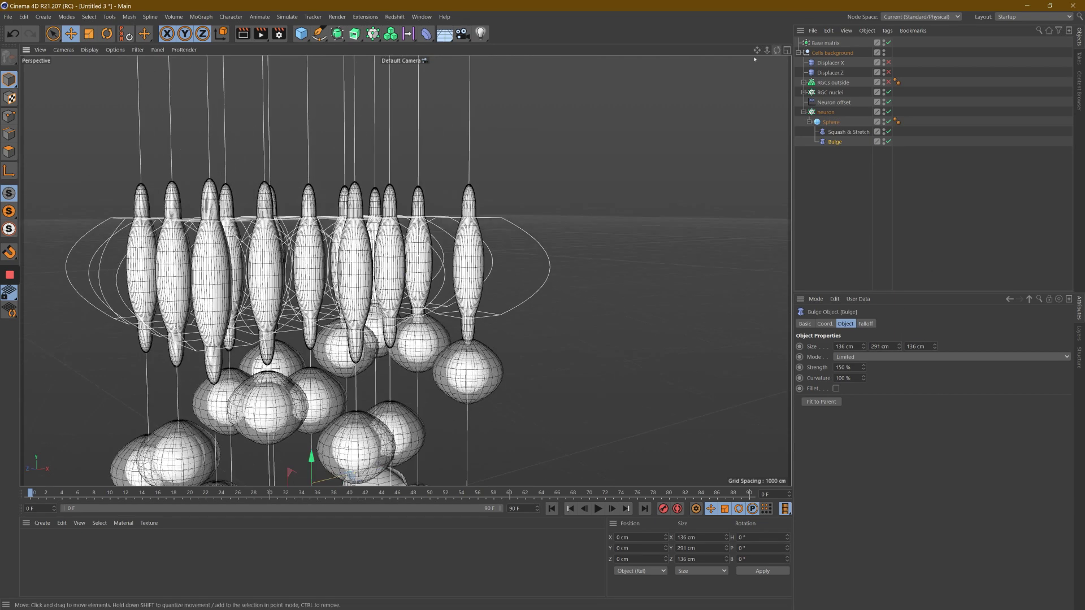
{"action": "left_click_drag", "start_coordinate": [766, 51], "coordinate": [542, 305]}
{"action": "left_click_drag", "start_coordinate": [777, 50], "coordinate": [542, 307]}
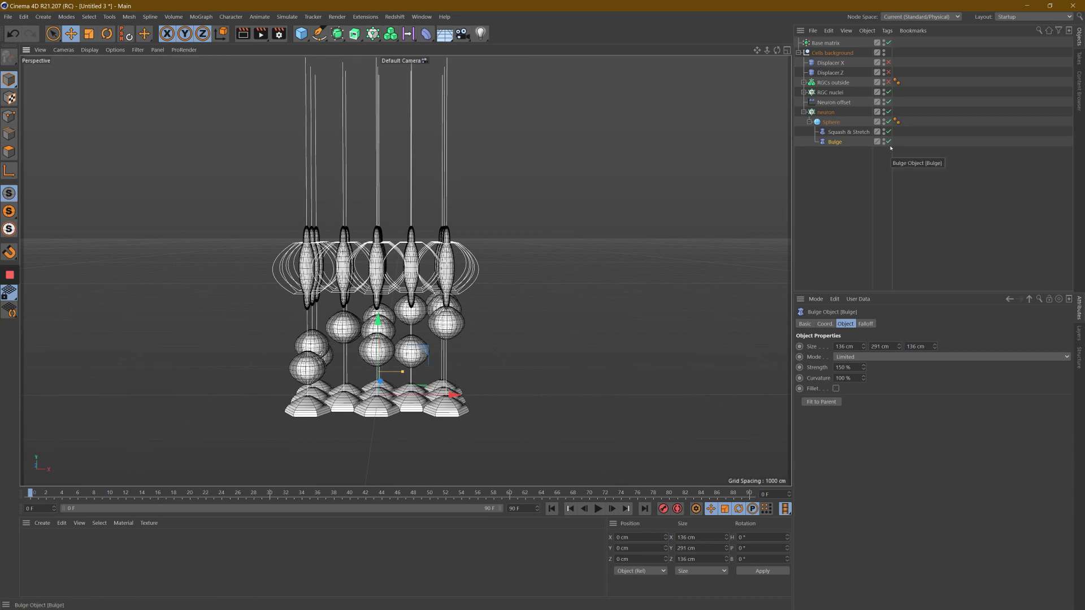
Enlarge the Base matrix honeycomb array to a count width of 9 and a count height of 6.
{"action": "left_click", "coordinate": [824, 43]}
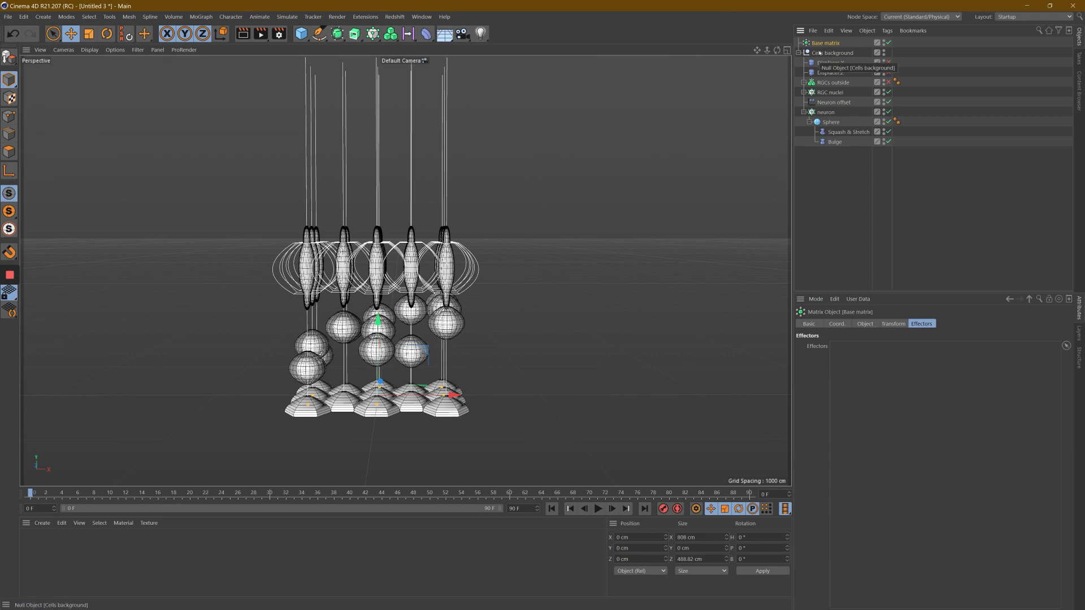
{"action": "left_click_drag", "start_coordinate": [757, 50], "coordinate": [759, 54]}
{"action": "left_click_drag", "start_coordinate": [543, 307], "coordinate": [483, 445]}
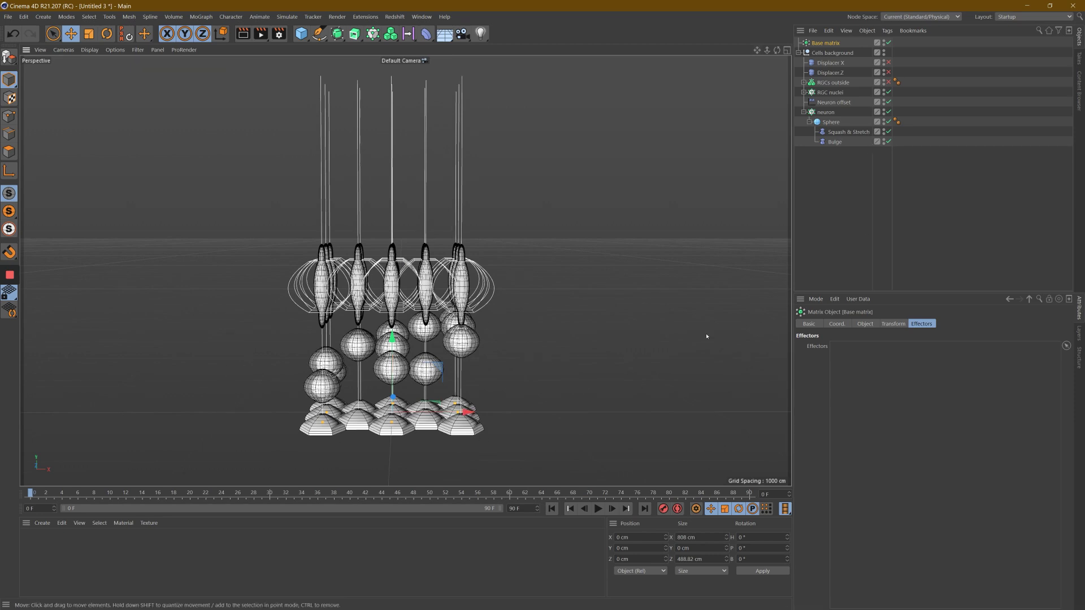
{"action": "left_click", "coordinate": [864, 325]}
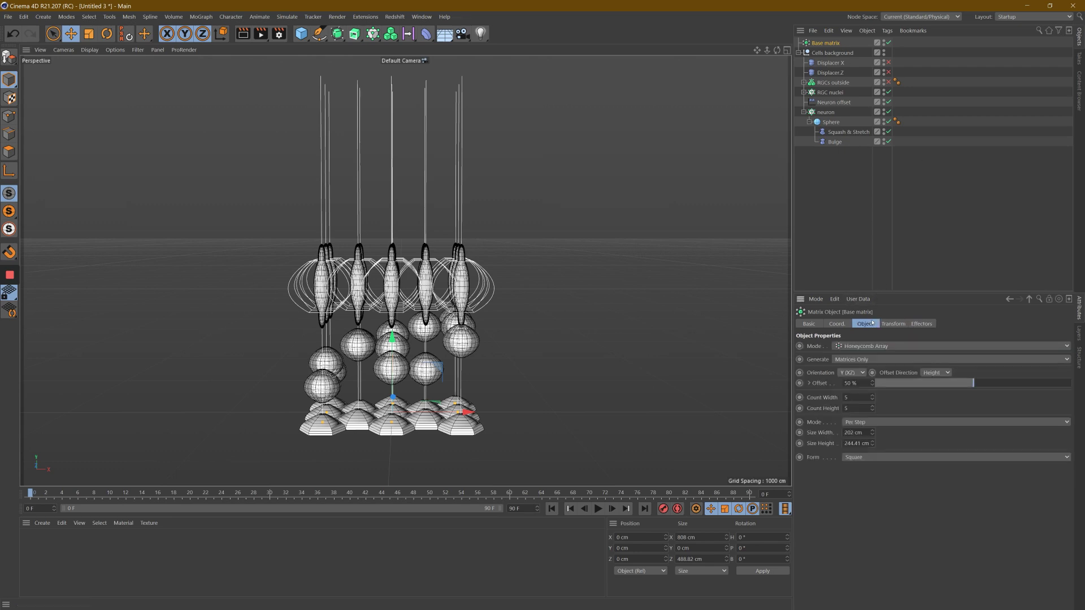
{"action": "left_click", "coordinate": [873, 396]}
{"action": "left_click", "coordinate": [873, 396]}
{"action": "left_click", "coordinate": [873, 395]}
{"action": "left_click", "coordinate": [873, 395]}
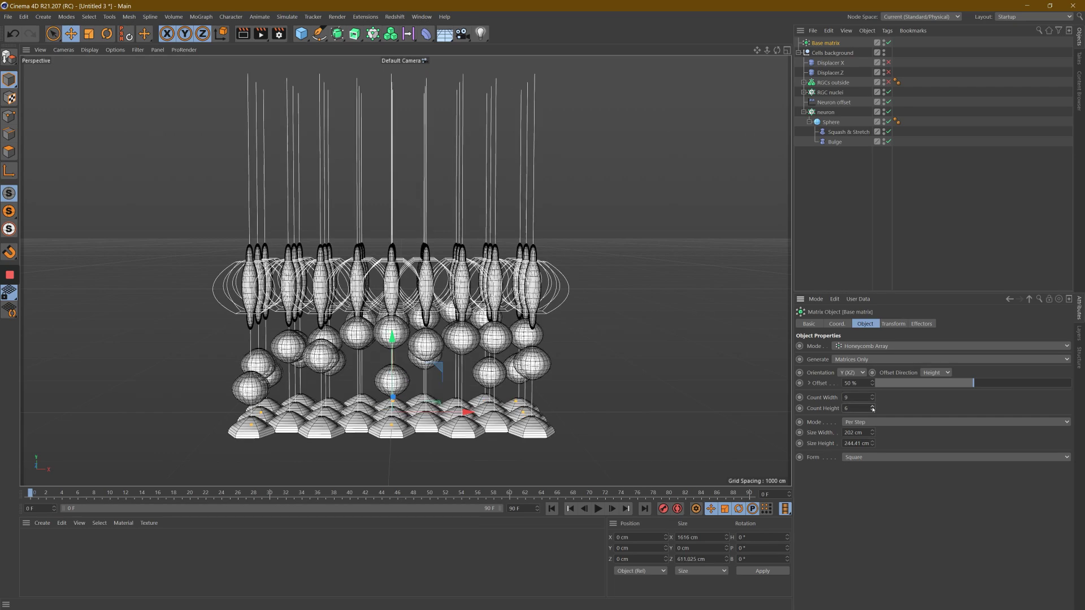
{"action": "left_click_drag", "start_coordinate": [777, 49], "coordinate": [543, 308]}
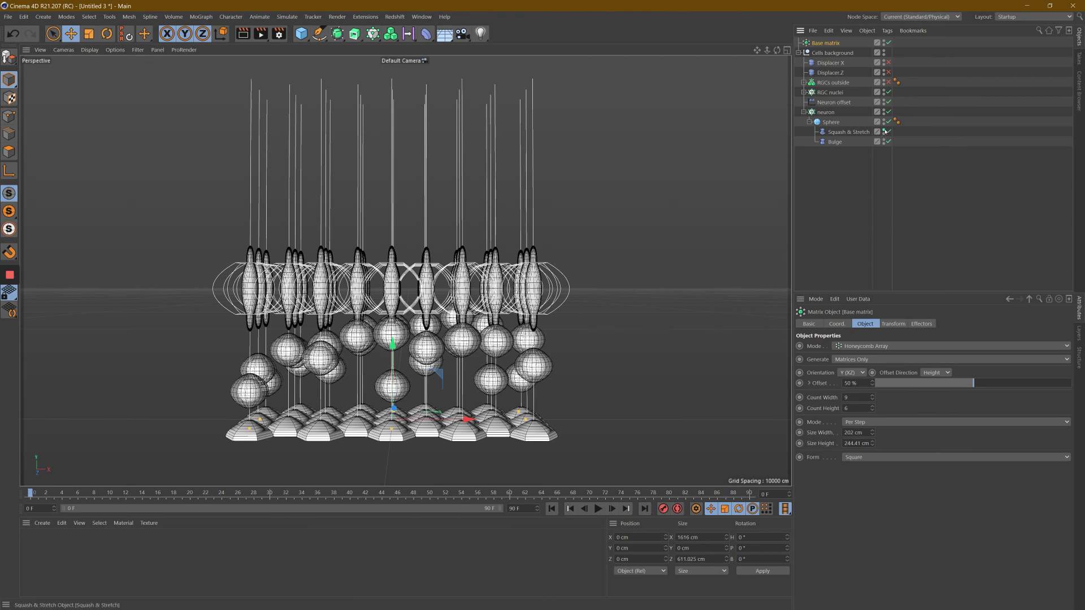
Add a Plain effector to the neuron cloner and place it directly above the cloner in the Cells background group.
{"action": "left_click", "coordinate": [826, 112]}
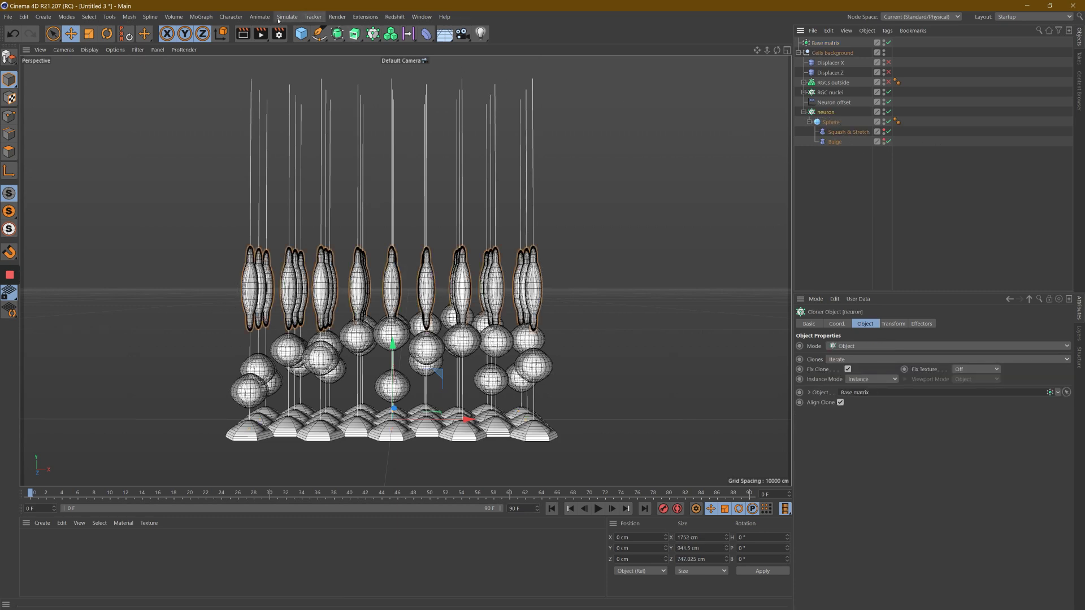
{"action": "left_click", "coordinate": [207, 18]}
{"action": "mouse_move", "coordinate": [210, 33]}
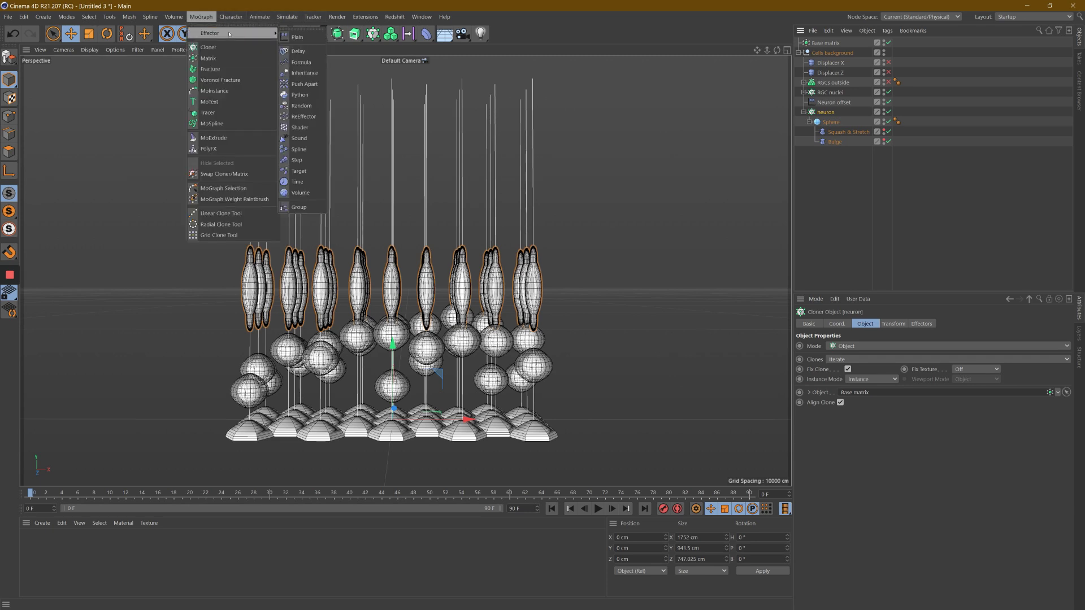
{"action": "left_click", "coordinate": [299, 44]}
{"action": "left_click_drag", "start_coordinate": [842, 119], "coordinate": [840, 117]}
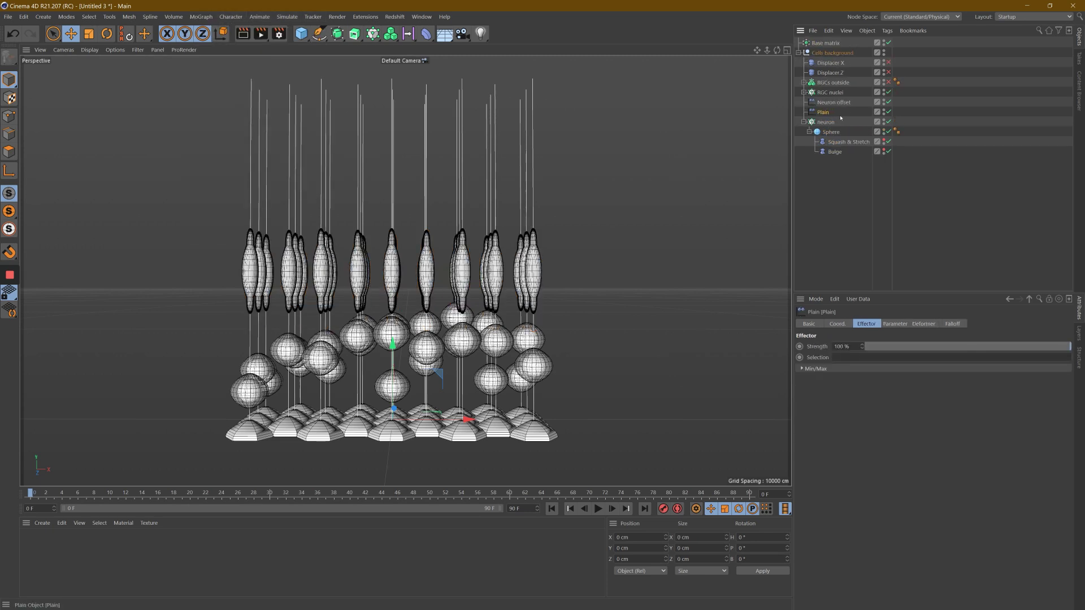
Rename the new Plain effector as "neuron climbing".
{"action": "double_click", "coordinate": [823, 114]}
{"action": "type", "text": "ne"}
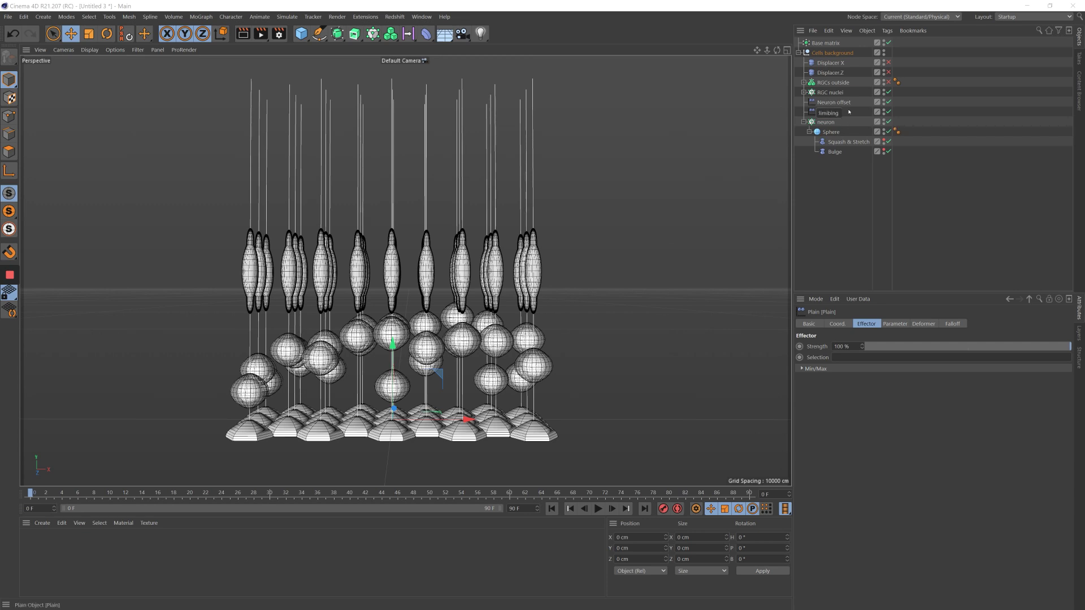
{"action": "key", "text": "BackSpace"}
{"action": "key", "text": "BackSpace"}
{"action": "key", "text": "BackSpace"}
{"action": "key", "text": "BackSpace"}
{"action": "type", "text": "bing"}
{"action": "key", "text": "Return"}
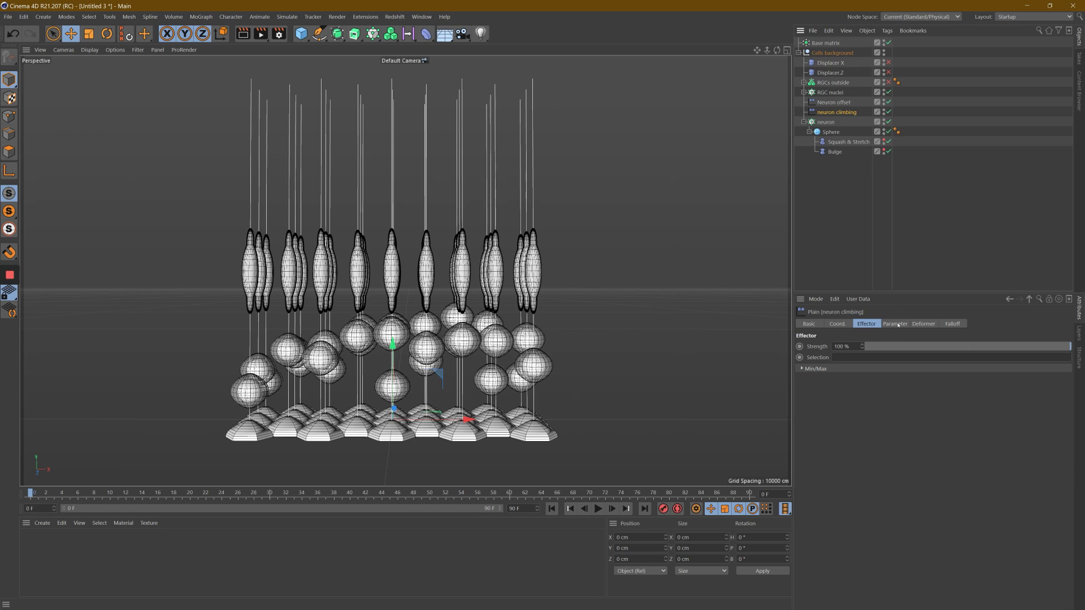
Increase the neuron climbing effector's Y position and add a Linear Field to its falloff.
{"action": "left_click", "coordinate": [896, 324]}
{"action": "left_click_drag", "start_coordinate": [862, 387], "coordinate": [864, 389]}
{"action": "left_click", "coordinate": [953, 324]}
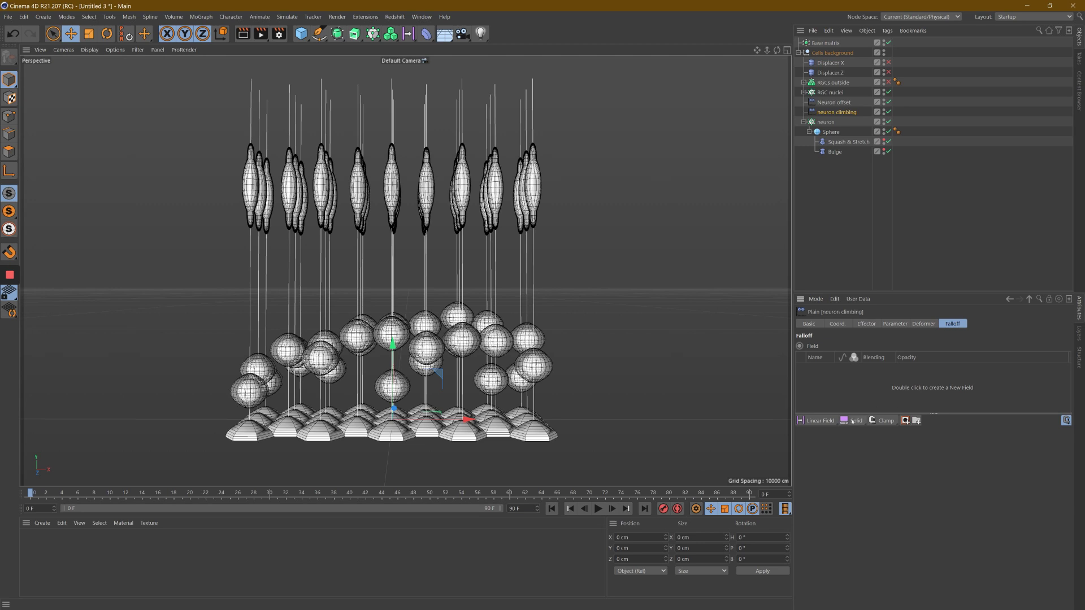
{"action": "left_click", "coordinate": [819, 421]}
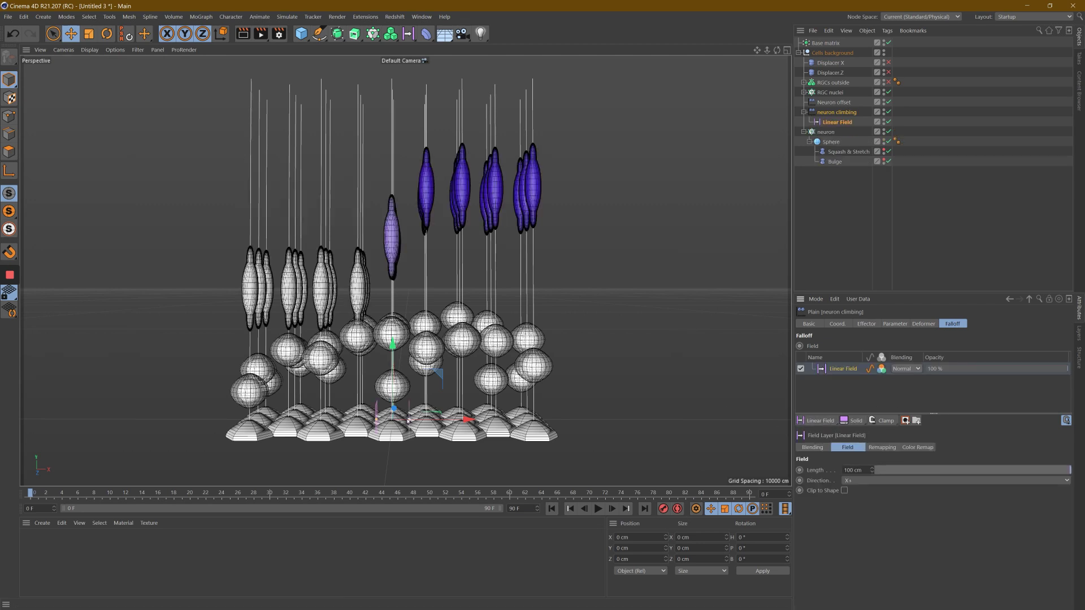
Lengthen the Linear Field to about 830 cm along X so its gradient spans the row of cells.
{"action": "left_click_drag", "start_coordinate": [467, 419], "coordinate": [516, 411]}
{"action": "key", "text": "ctrl+z"}
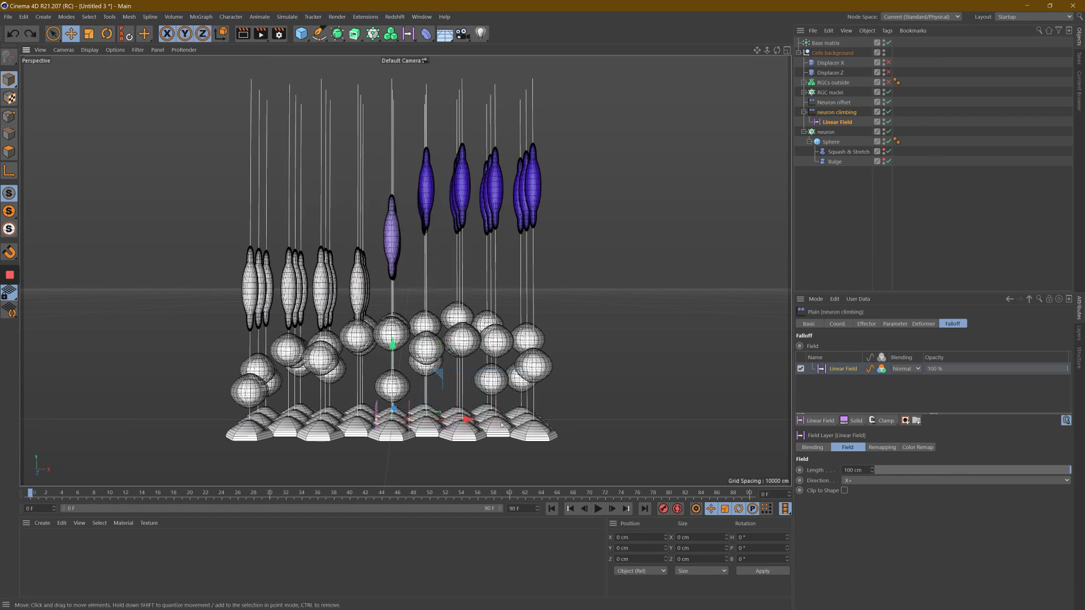
{"action": "left_click_drag", "start_coordinate": [410, 420], "coordinate": [530, 422]}
{"action": "left_click_drag", "start_coordinate": [534, 307], "coordinate": [550, 309], "text": "alt"}
Set the neuron climbing effector's Y position offset to 966 cm.
{"action": "left_click", "coordinate": [836, 113]}
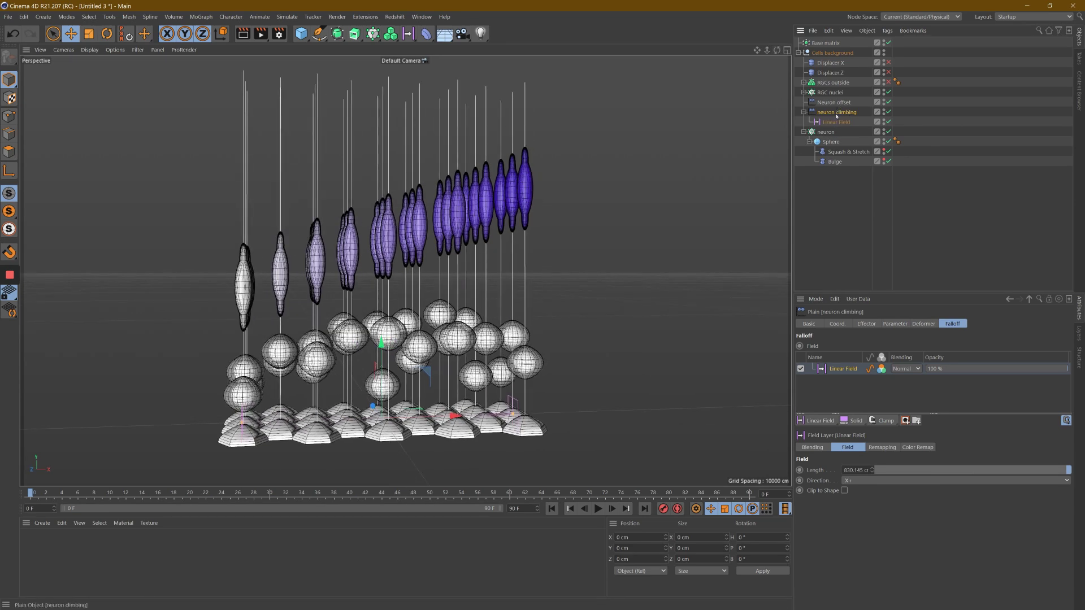
{"action": "left_click", "coordinate": [867, 325]}
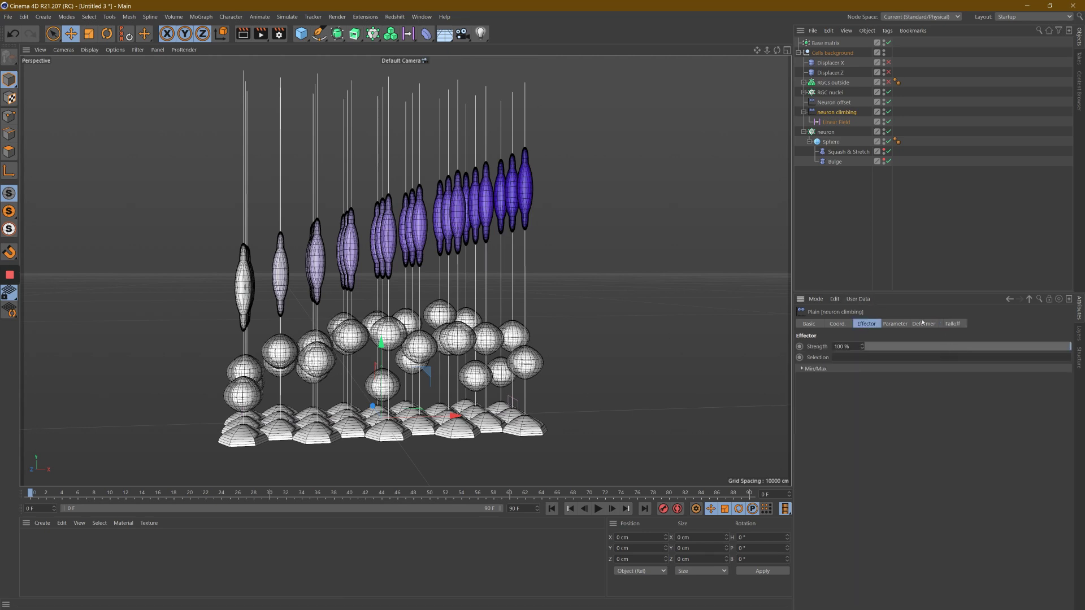
{"action": "left_click", "coordinate": [898, 324]}
{"action": "left_click_drag", "start_coordinate": [863, 387], "coordinate": [913, 385]}
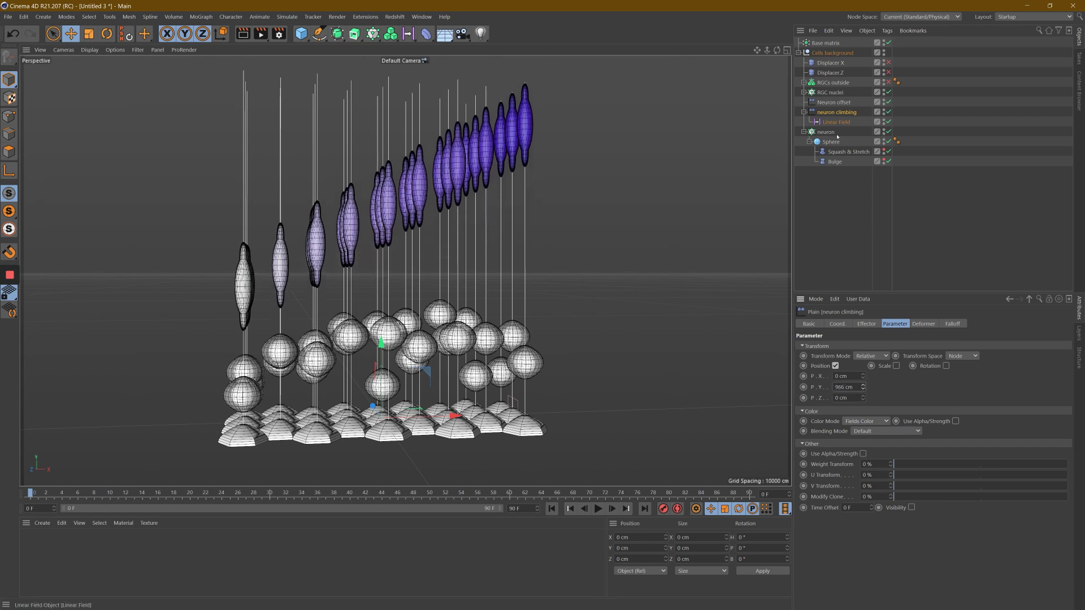
Set the height of the RGC process helix inside RGC processes to 2500 cm.
{"action": "left_click", "coordinate": [803, 82]}
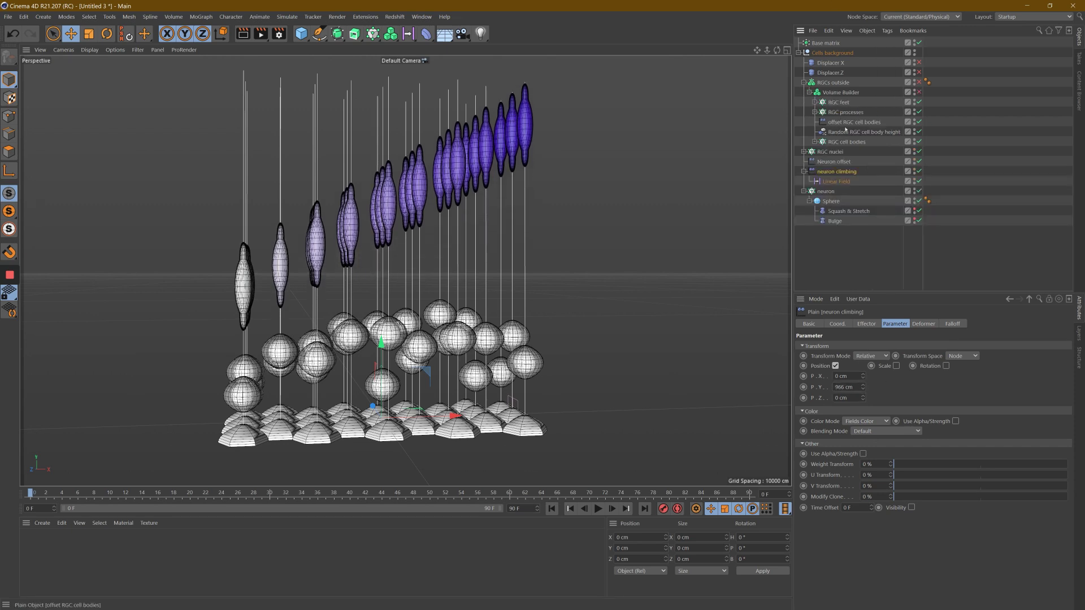
{"action": "left_click", "coordinate": [846, 112]}
{"action": "left_click", "coordinate": [814, 112]}
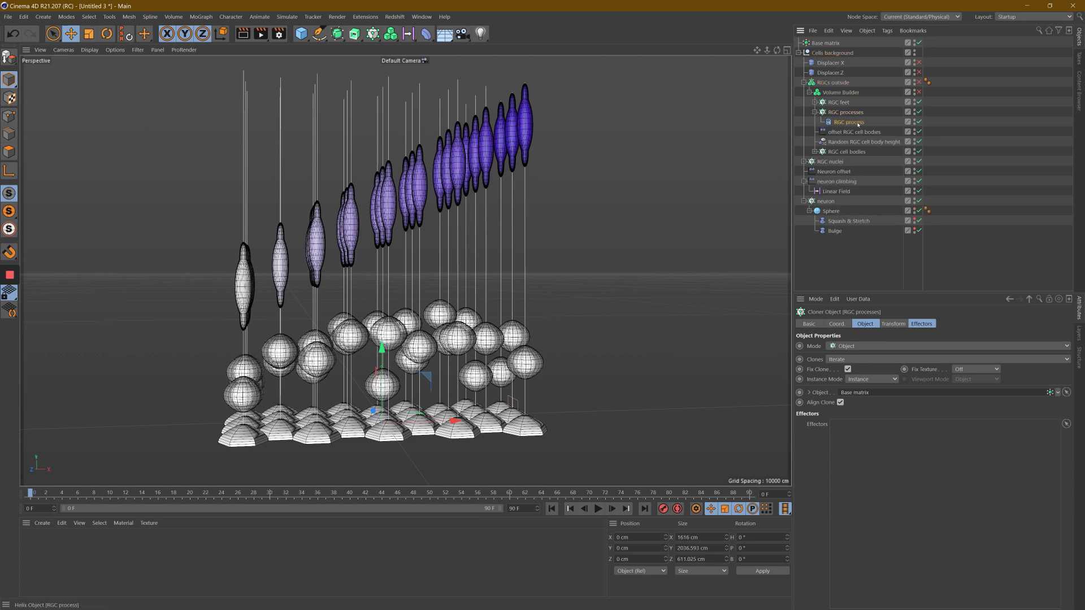
{"action": "left_click", "coordinate": [851, 122]}
{"action": "left_click", "coordinate": [867, 400]}
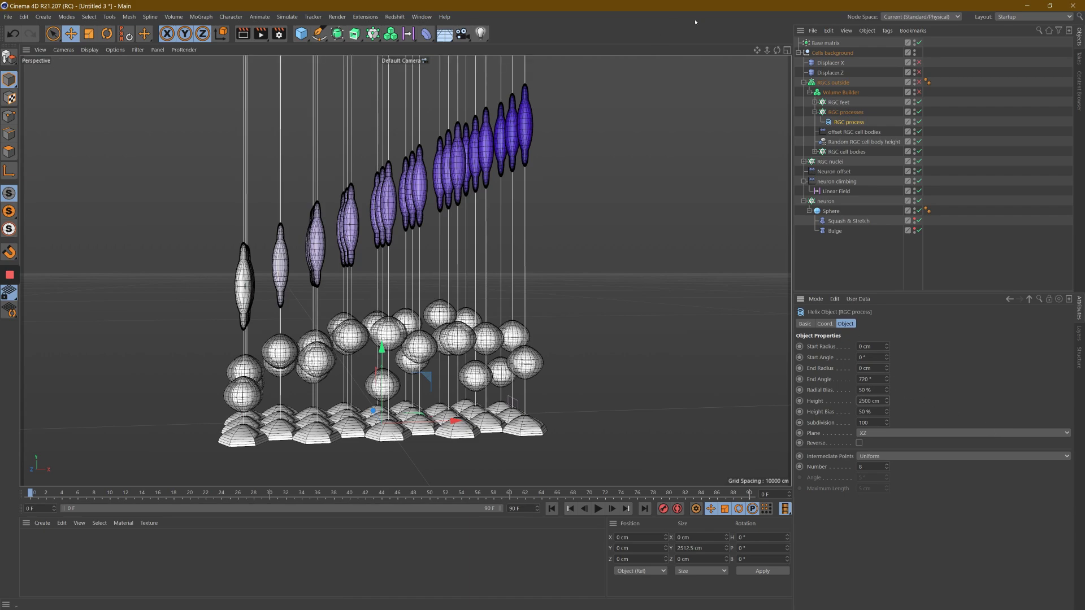
{"action": "left_click_drag", "start_coordinate": [542, 308], "coordinate": [543, 307], "text": "alt"}
{"action": "left_click", "coordinate": [542, 307]}
Preview the cells with Displacer X and Displacer Z toggled, and examine the neurons' climbing arrangement from several angles.
{"action": "left_click", "coordinate": [804, 201]}
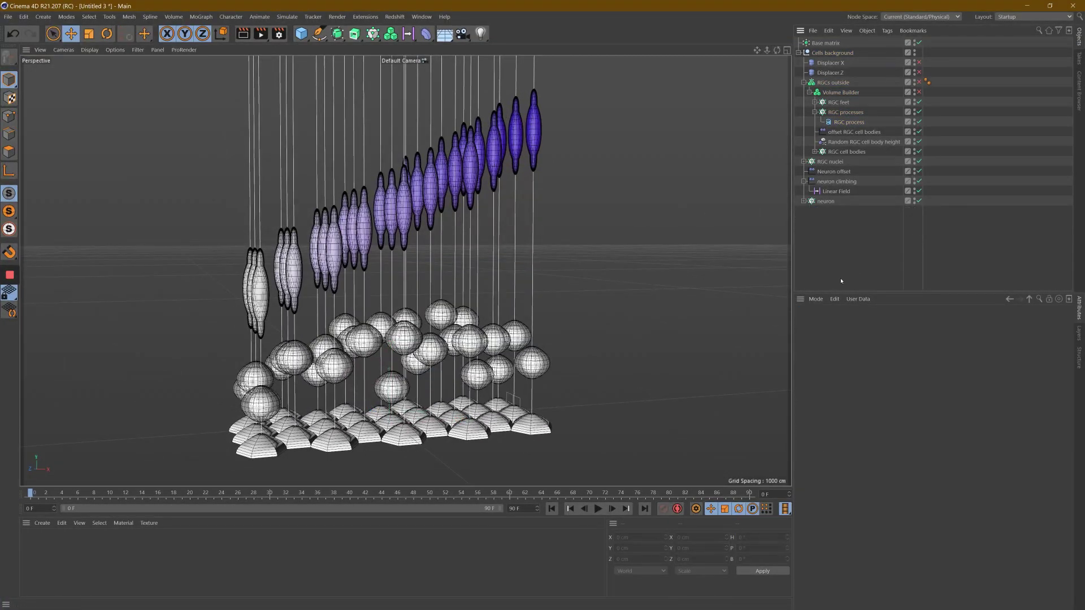
{"action": "left_click", "coordinate": [920, 72]}
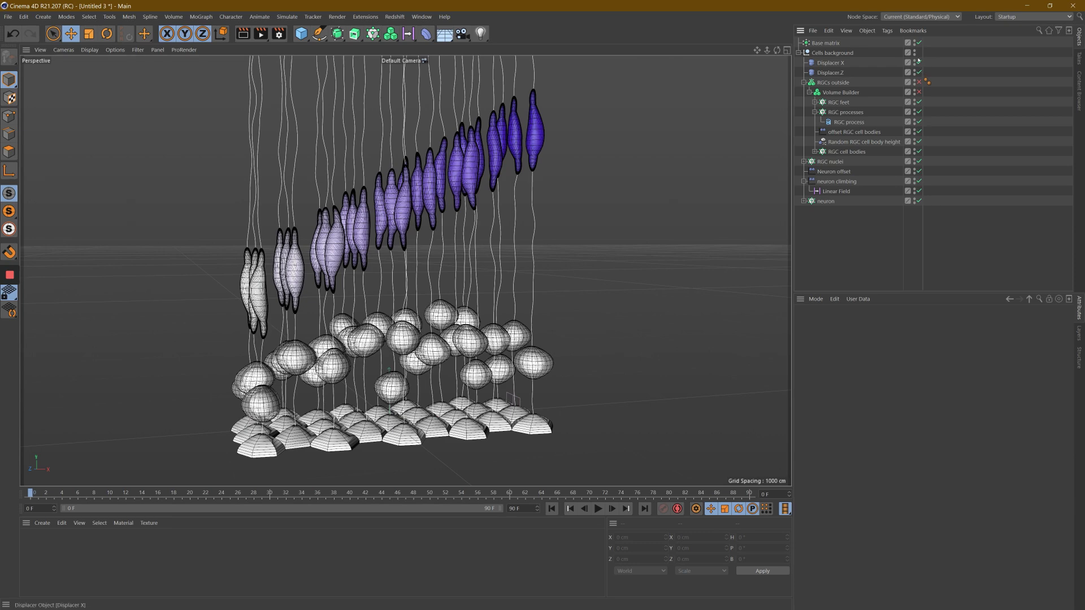
{"action": "left_click", "coordinate": [918, 63]}
{"action": "scroll", "coordinate": [542, 308], "scroll_direction": "up", "scroll_amount": 2}
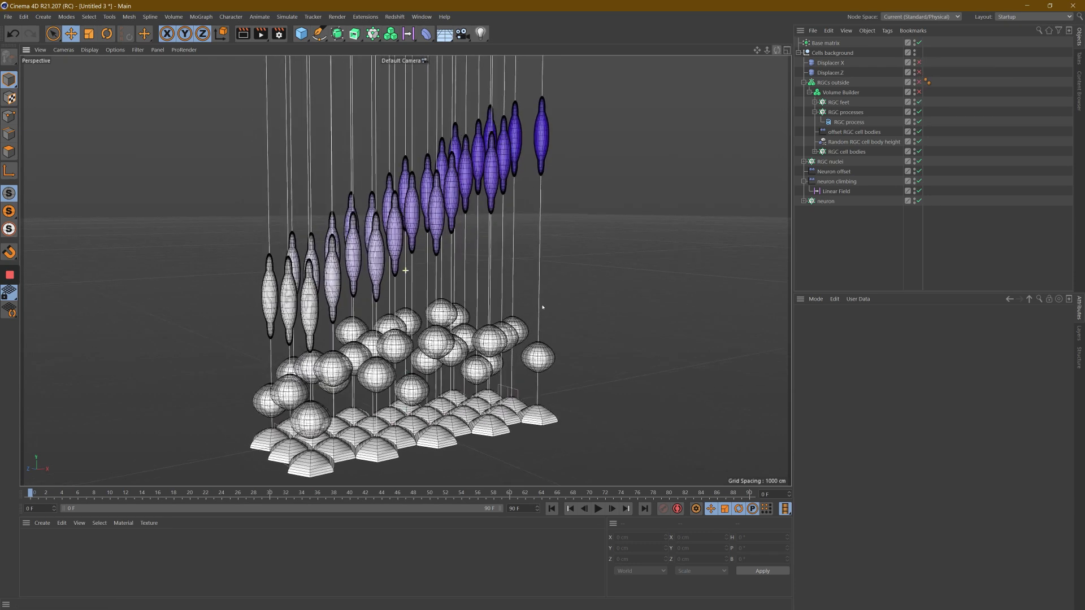
{"action": "scroll", "coordinate": [543, 308], "scroll_direction": "up", "scroll_amount": 2}
{"action": "left_click_drag", "start_coordinate": [542, 308], "coordinate": [393, 195], "text": "alt"}
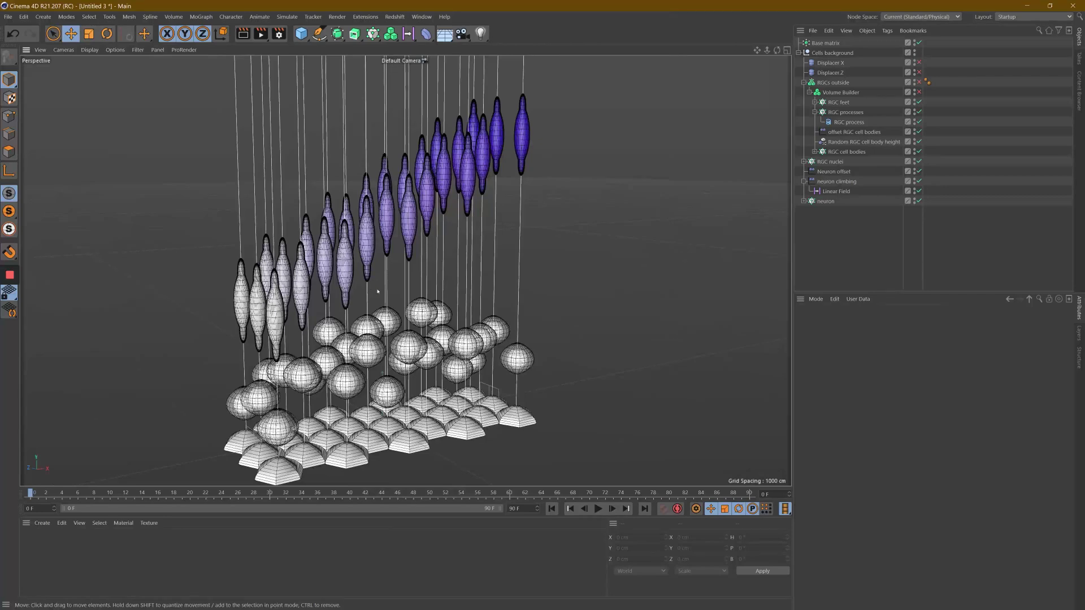
{"action": "left_click_drag", "start_coordinate": [542, 307], "coordinate": [542, 307], "text": "alt"}
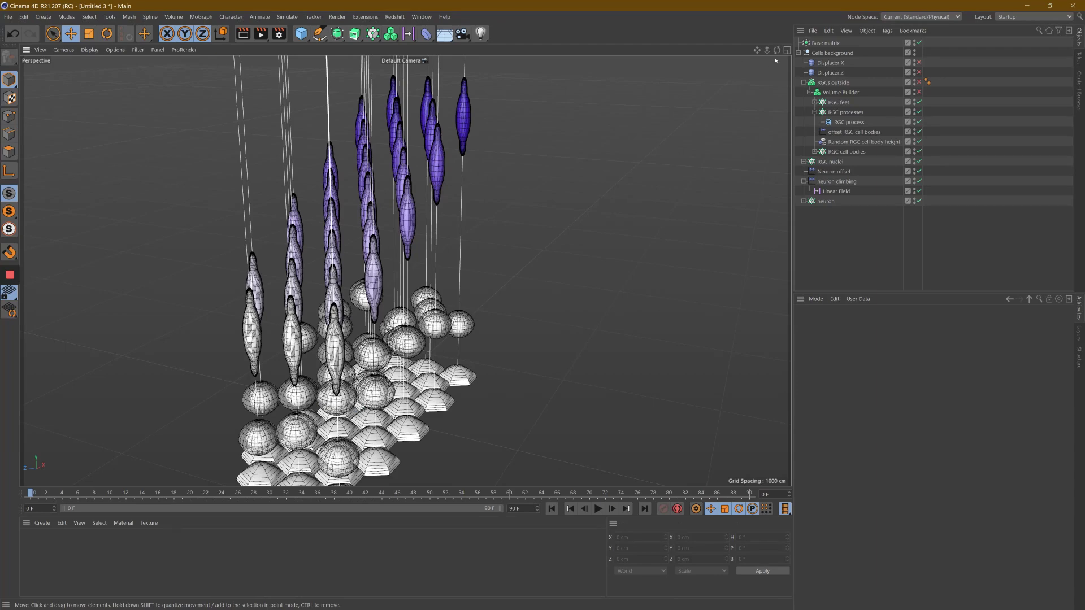
{"action": "left_click_drag", "start_coordinate": [542, 307], "coordinate": [538, 307], "text": "alt"}
Add a second Plain effector to the neuron cloner and place it between neuron climbing and the cloner.
{"action": "left_click", "coordinate": [804, 182]}
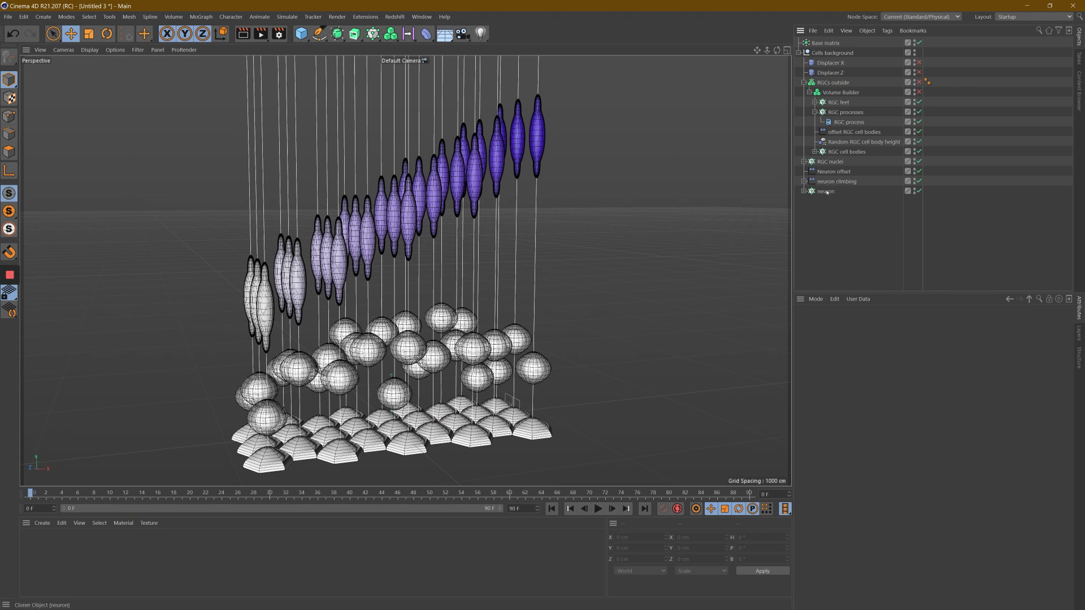
{"action": "left_click", "coordinate": [863, 192]}
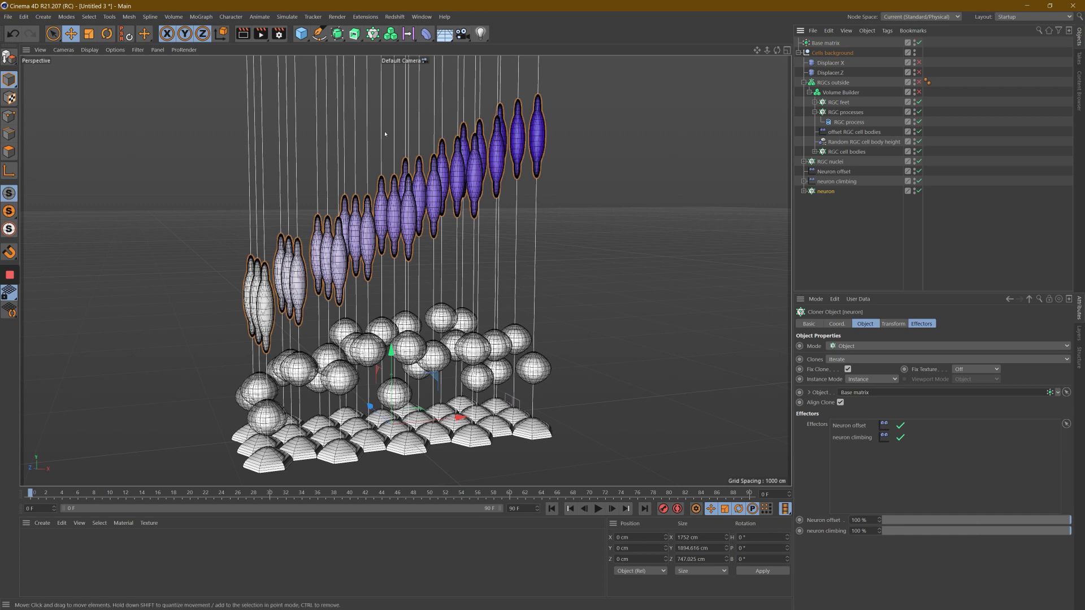
{"action": "left_click", "coordinate": [201, 16]}
{"action": "mouse_move", "coordinate": [203, 34]}
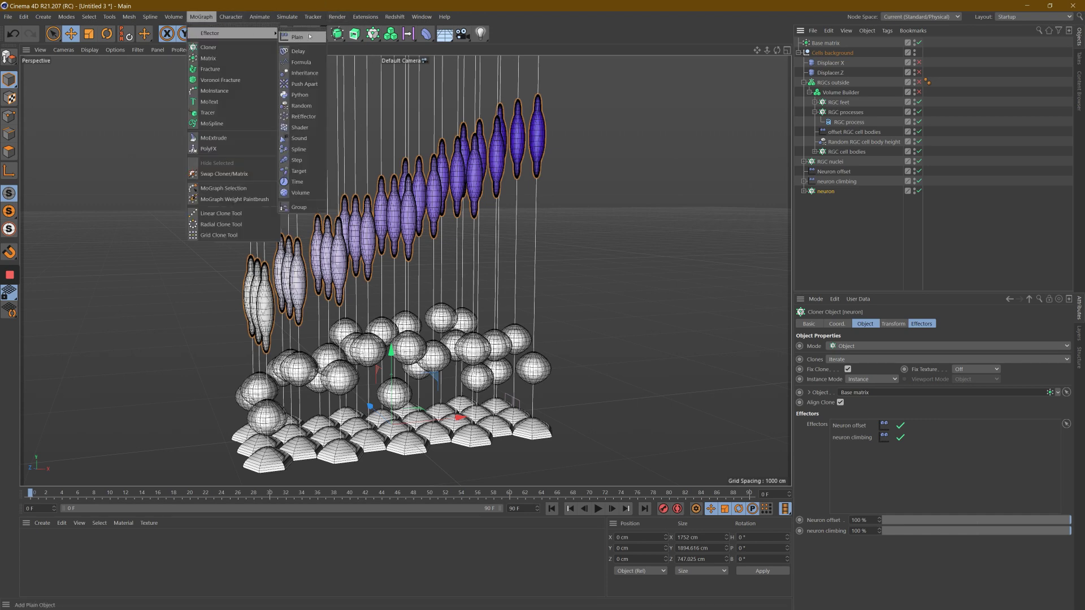
{"action": "left_click", "coordinate": [298, 34]}
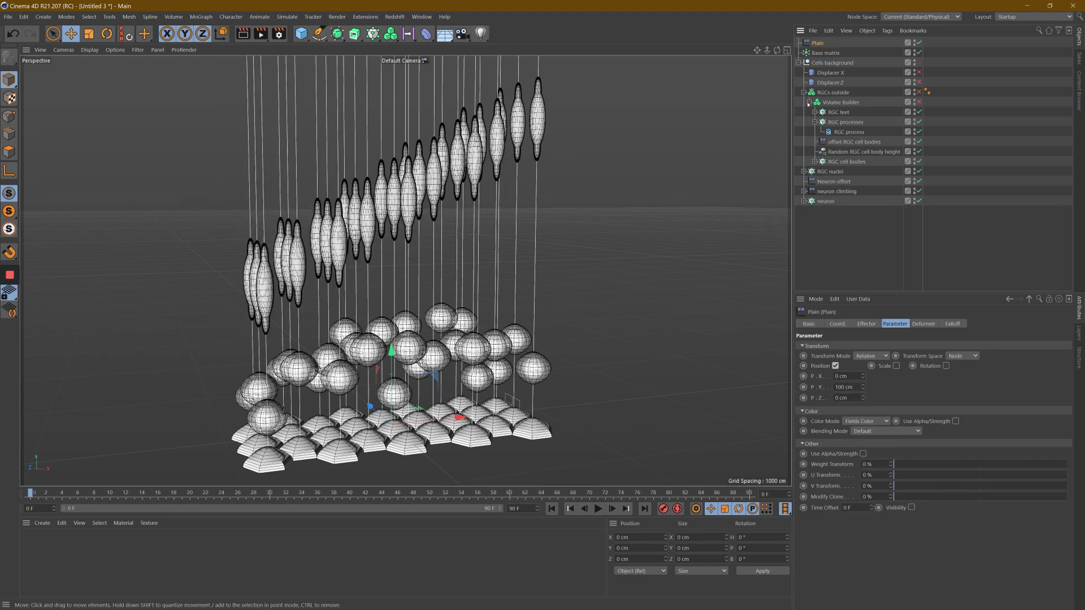
{"action": "left_click_drag", "start_coordinate": [827, 196], "coordinate": [828, 196]}
Rename the second Plain effector as "neuron hider".
{"action": "double_click", "coordinate": [840, 192]}
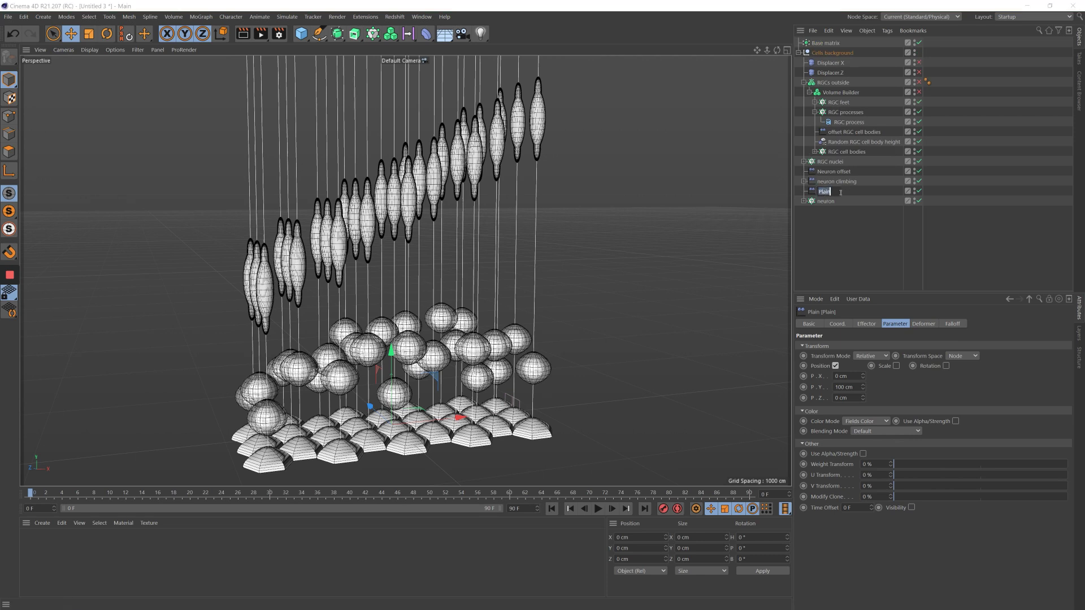
{"action": "type", "text": "neuro"}
{"action": "type", "text": "n hider"}
{"action": "key", "text": "Return"}
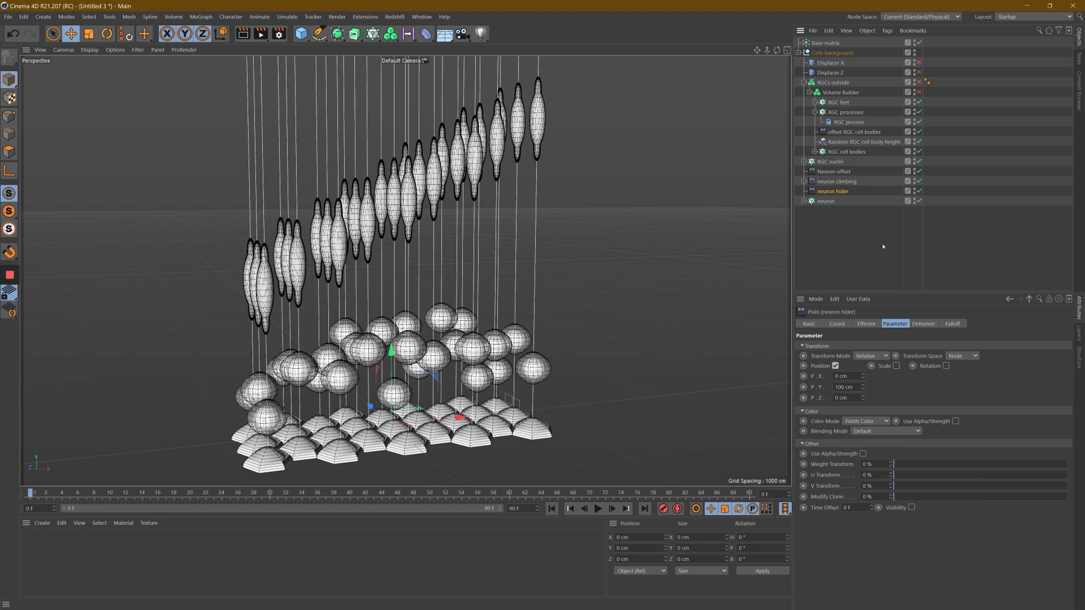
Turn off the Position transform of the neuron hider effector and open its falloff settings.
{"action": "left_click", "coordinate": [836, 366]}
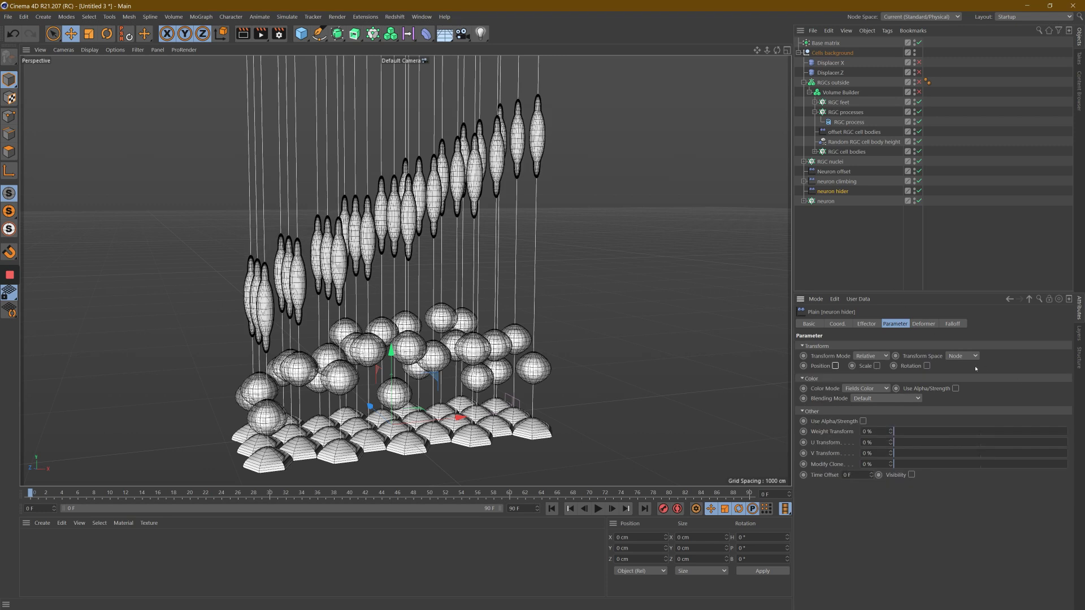
{"action": "left_click", "coordinate": [953, 323]}
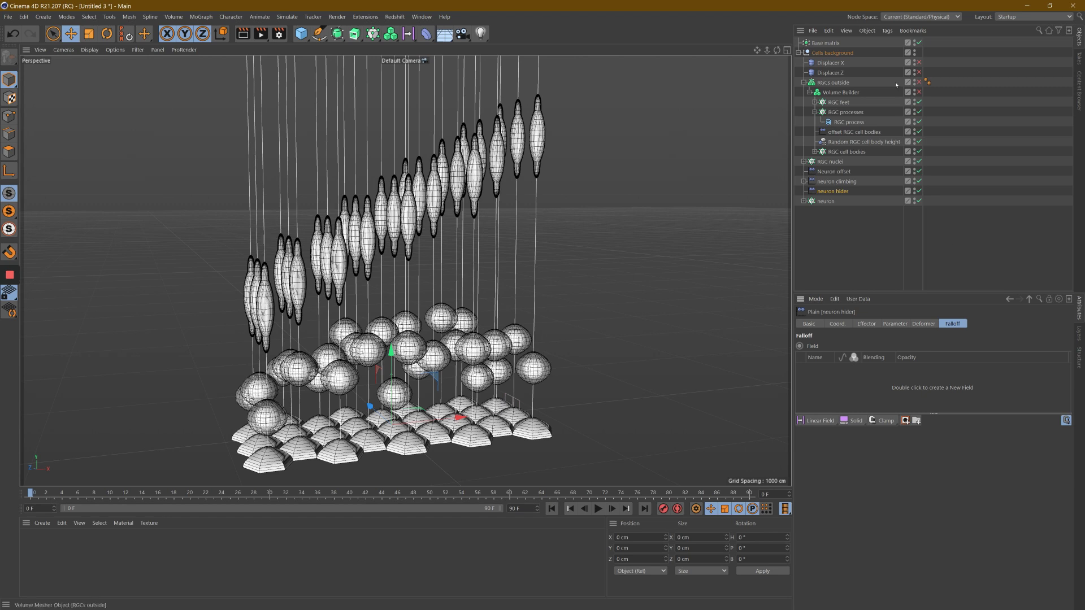
Hide the Cells background group and paint a MoGraph Selection over the front row of points in Base matrix.
{"action": "left_click", "coordinate": [827, 44]}
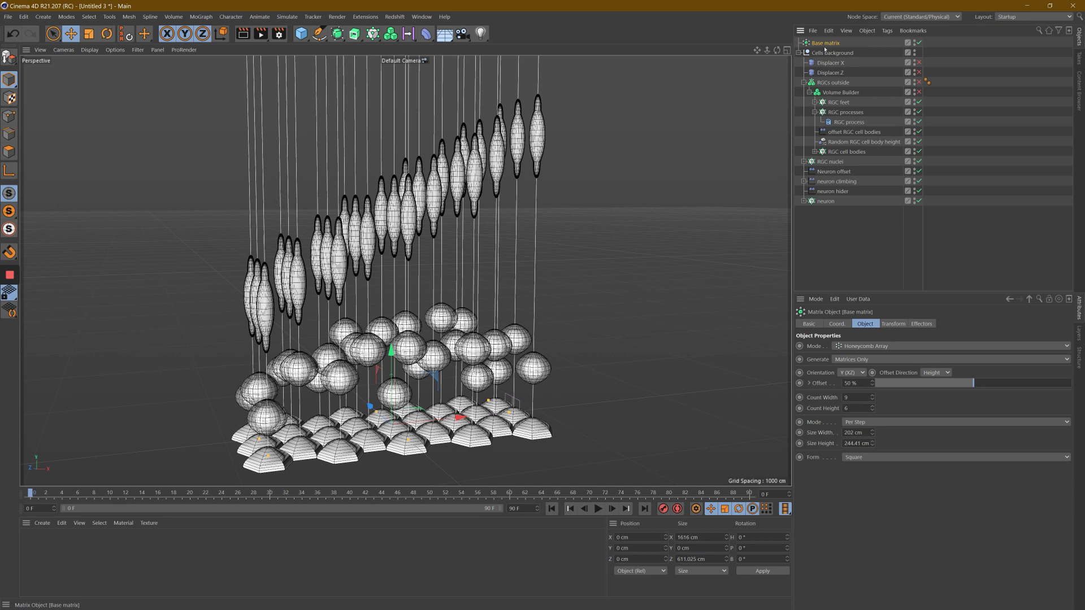
{"action": "left_click", "coordinate": [201, 16]}
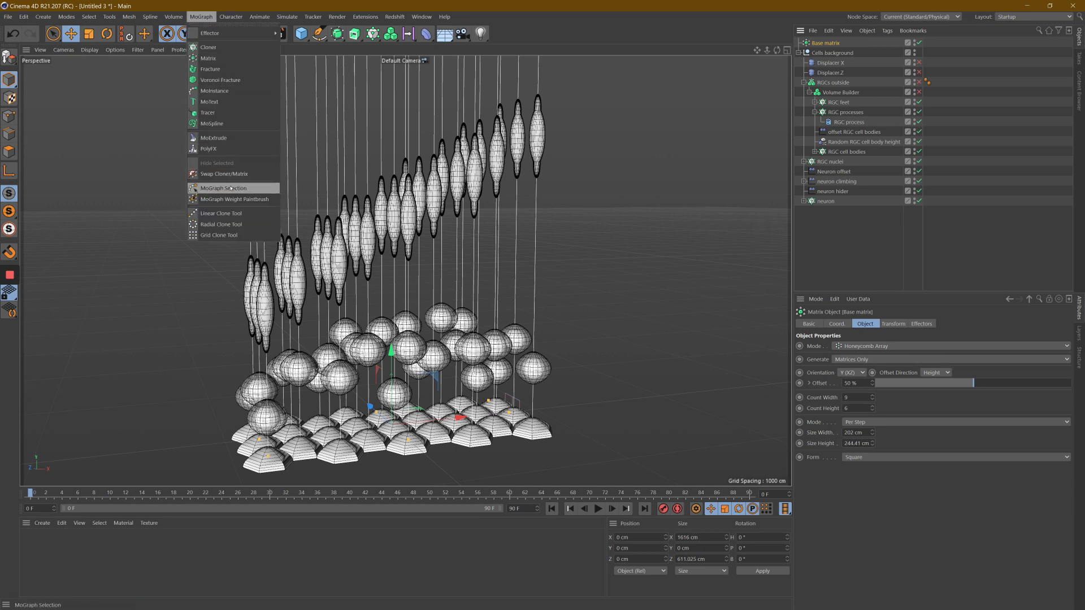
{"action": "left_click", "coordinate": [234, 191]}
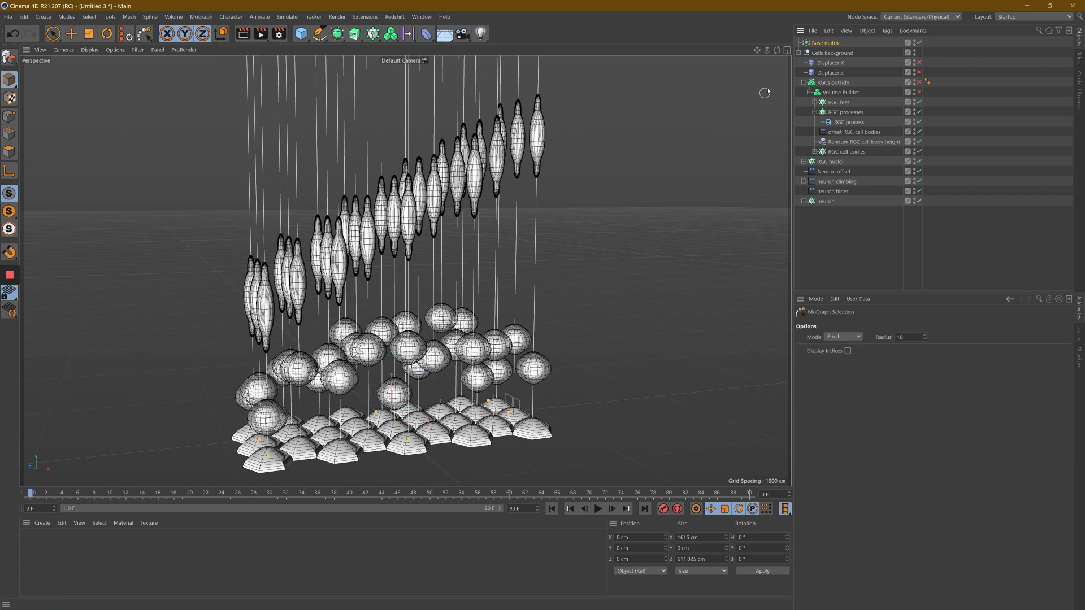
{"action": "double_click", "coordinate": [915, 51]}
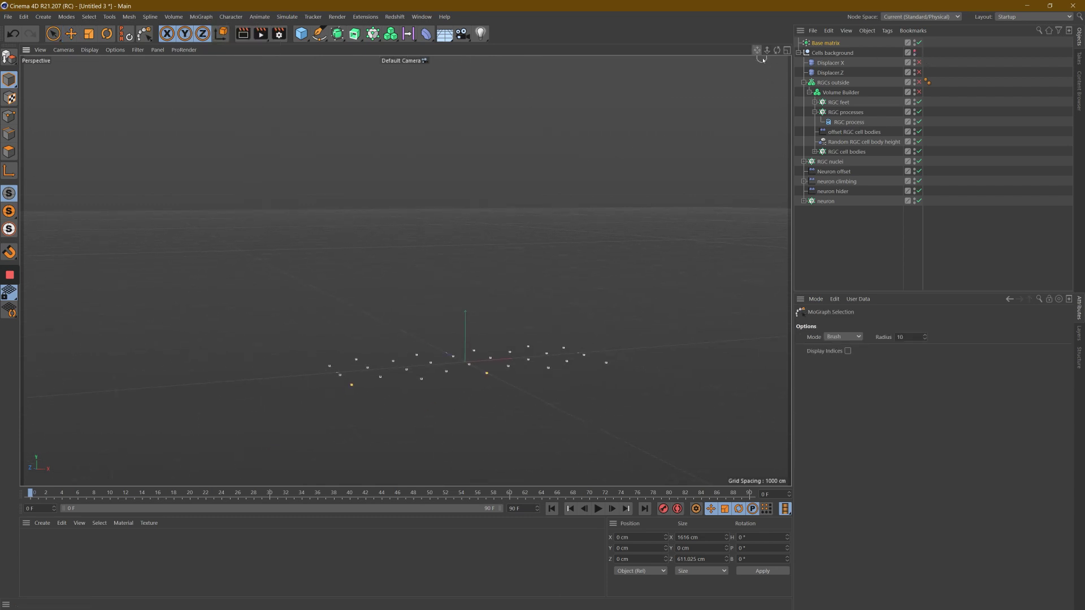
{"action": "left_click_drag", "start_coordinate": [776, 50], "coordinate": [488, 358]}
{"action": "scroll", "coordinate": [480, 316], "scroll_direction": "up", "scroll_amount": 5}
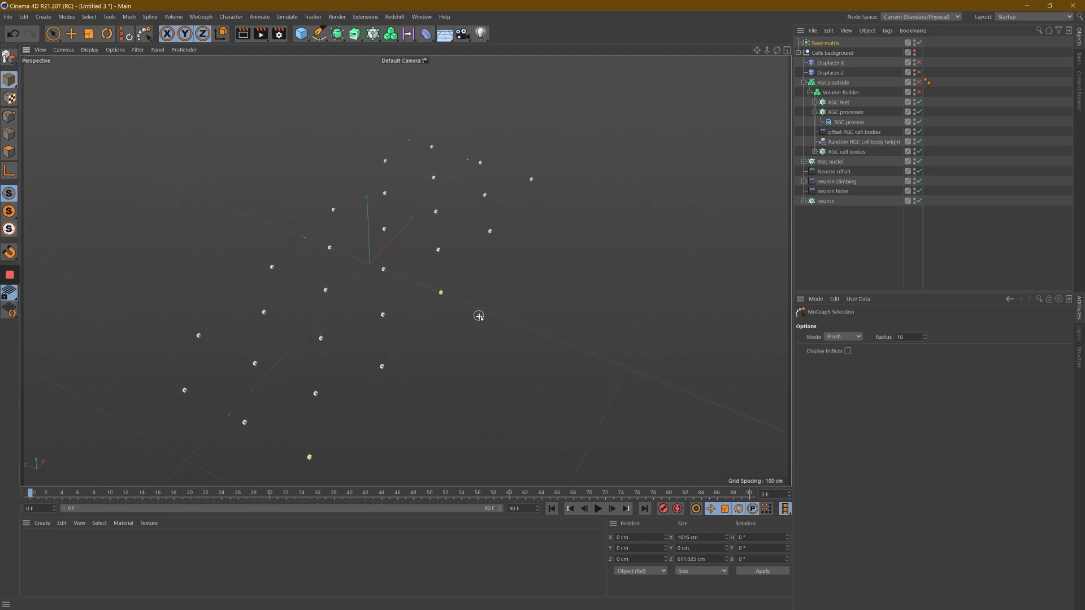
{"action": "scroll", "coordinate": [444, 288], "scroll_direction": "up", "scroll_amount": 6}
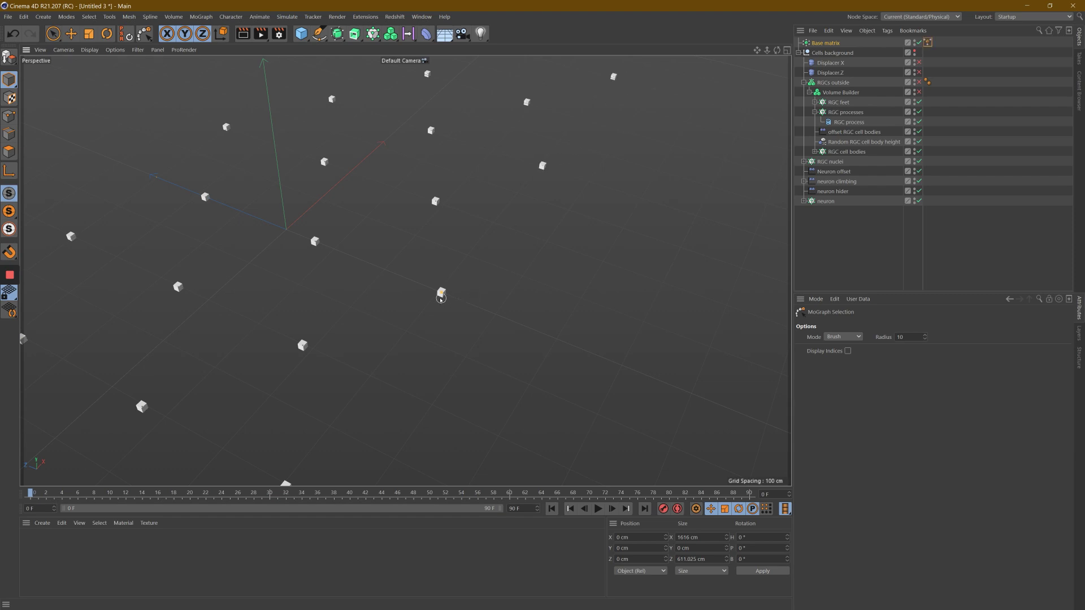
{"action": "middle_click_drag", "start_coordinate": [443, 293], "coordinate": [477, 391]}
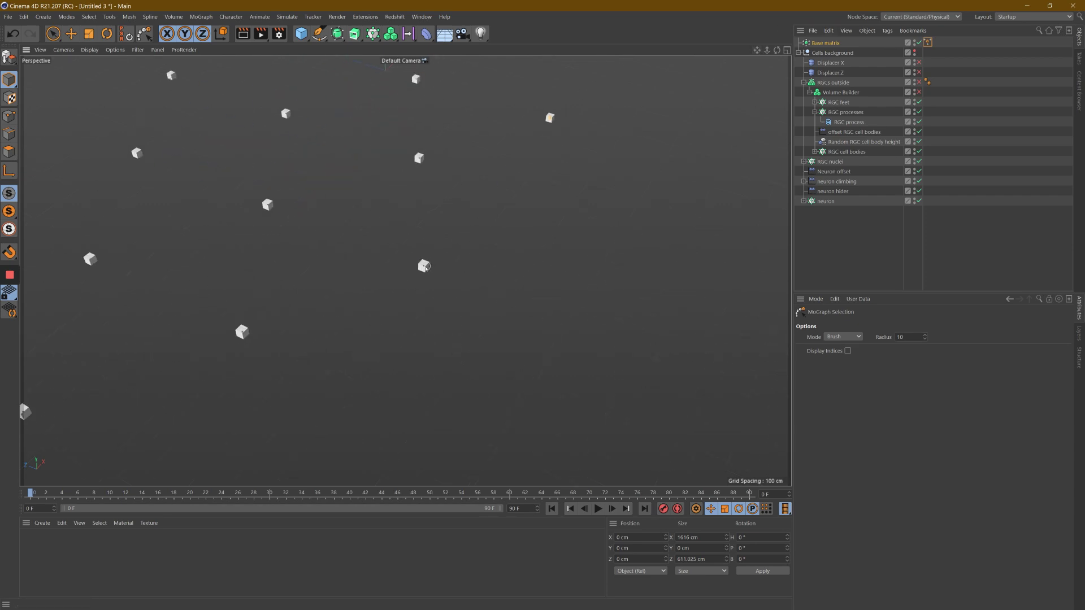
{"action": "left_click_drag", "start_coordinate": [757, 49], "coordinate": [590, 192]}
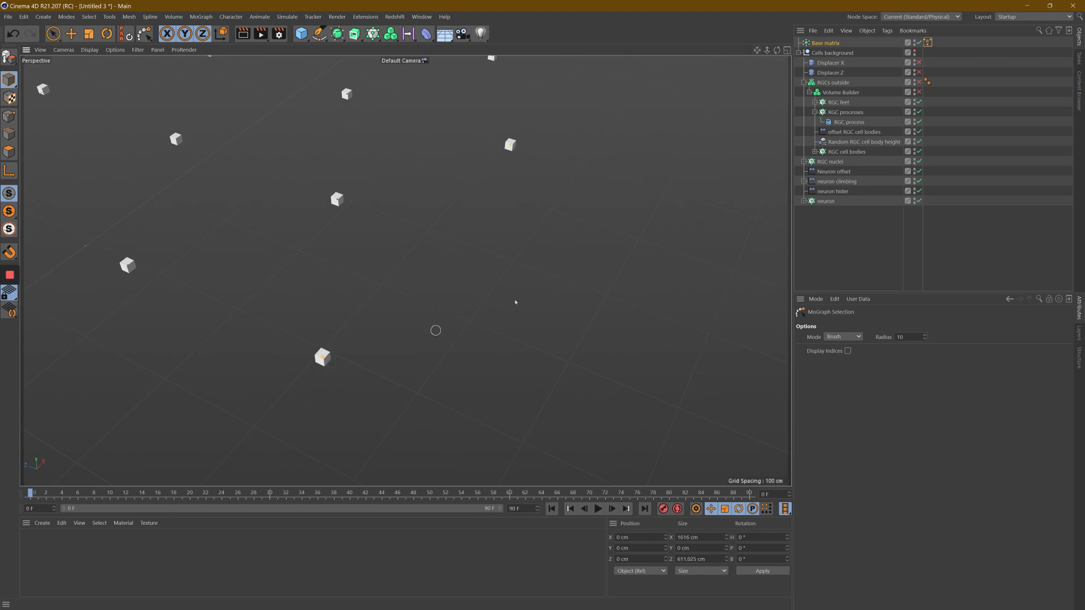
{"action": "left_click_drag", "start_coordinate": [767, 50], "coordinate": [459, 369]}
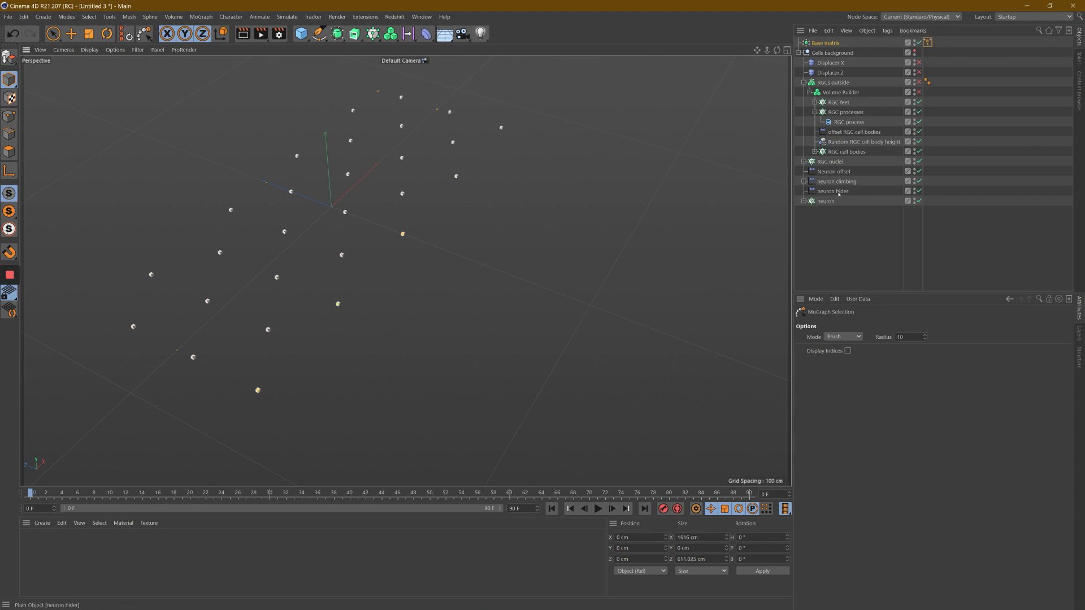
Show the Cells background group again and enable the Visibility parameter of the neuron hider effector.
{"action": "left_click", "coordinate": [915, 52]}
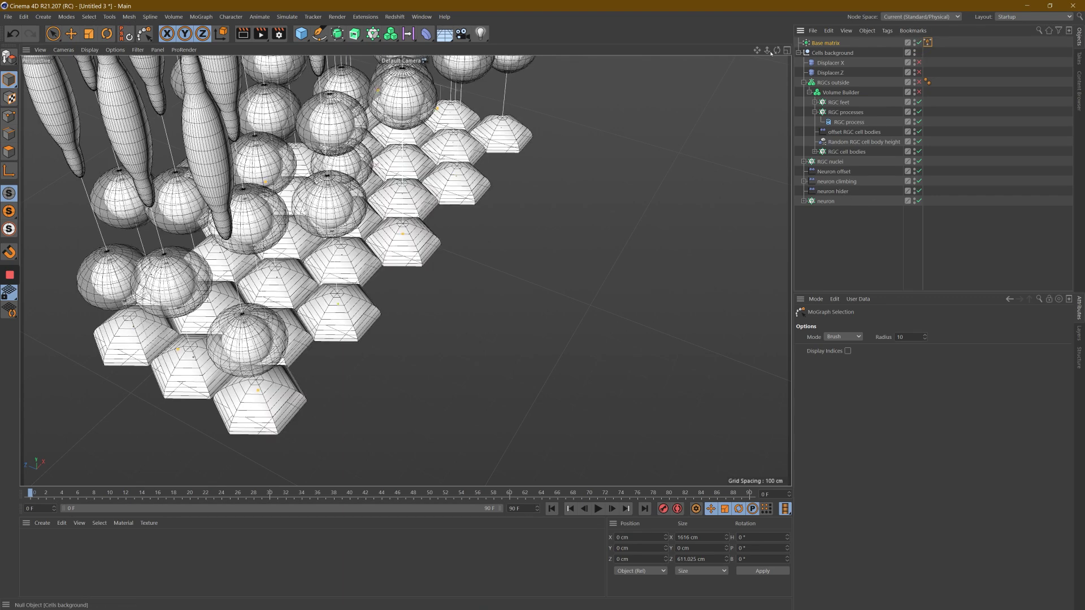
{"action": "left_click_drag", "start_coordinate": [766, 51], "coordinate": [752, 53]}
{"action": "left_click", "coordinate": [858, 195]}
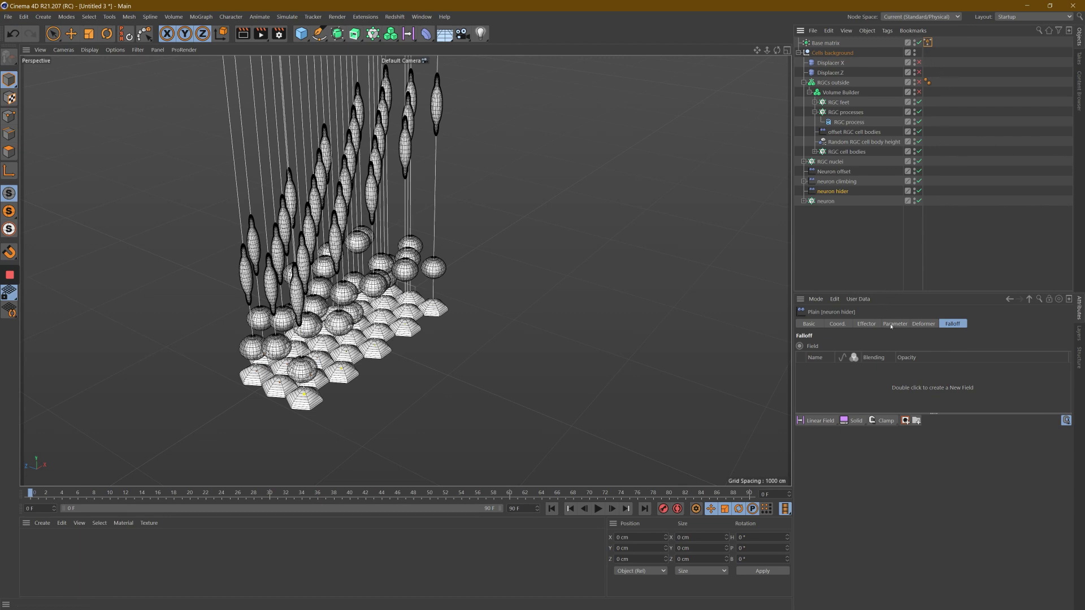
{"action": "left_click", "coordinate": [867, 325]}
{"action": "left_click", "coordinate": [901, 324]}
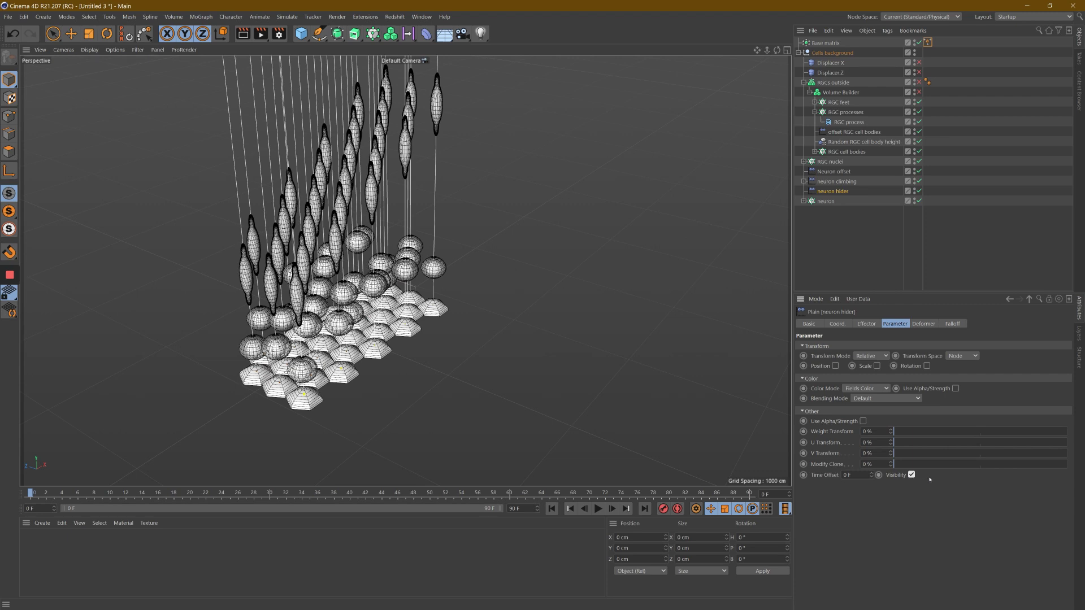
Add the MoGraph Selection of Base matrix as a field in the falloff of the neuron hider effector.
{"action": "left_click", "coordinate": [960, 324]}
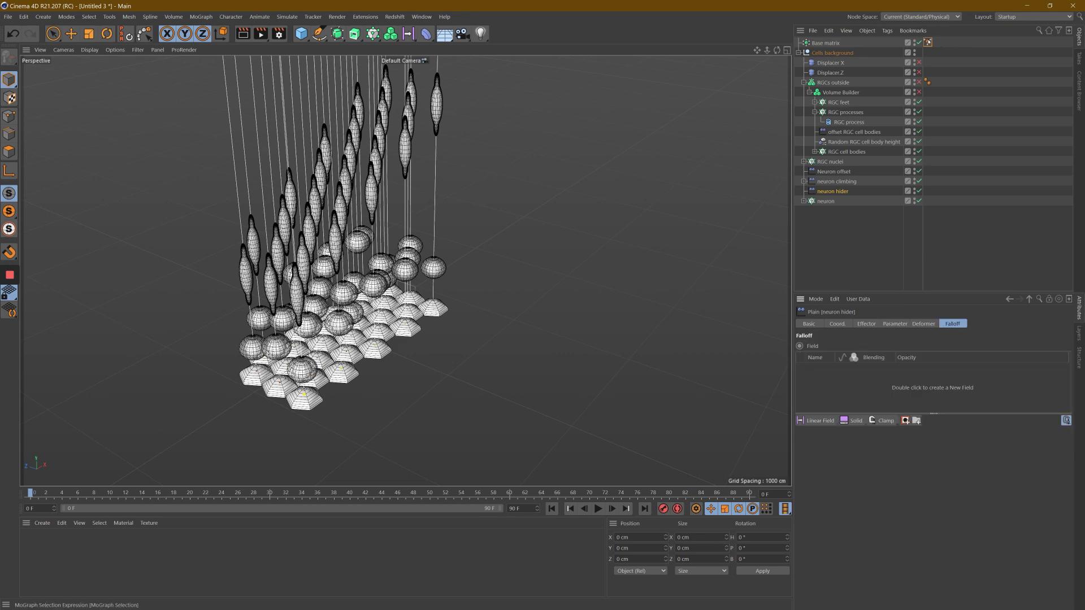
{"action": "left_click_drag", "start_coordinate": [843, 376], "coordinate": [839, 377]}
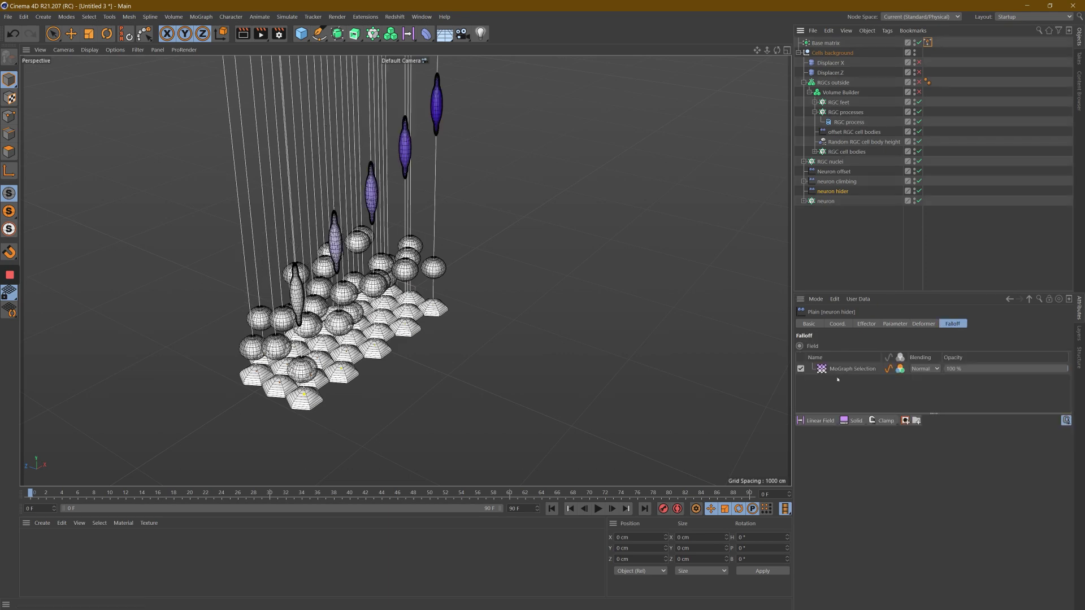
{"action": "left_click_drag", "start_coordinate": [777, 50], "coordinate": [722, 134]}
{"action": "left_click_drag", "start_coordinate": [777, 49], "coordinate": [543, 308]}
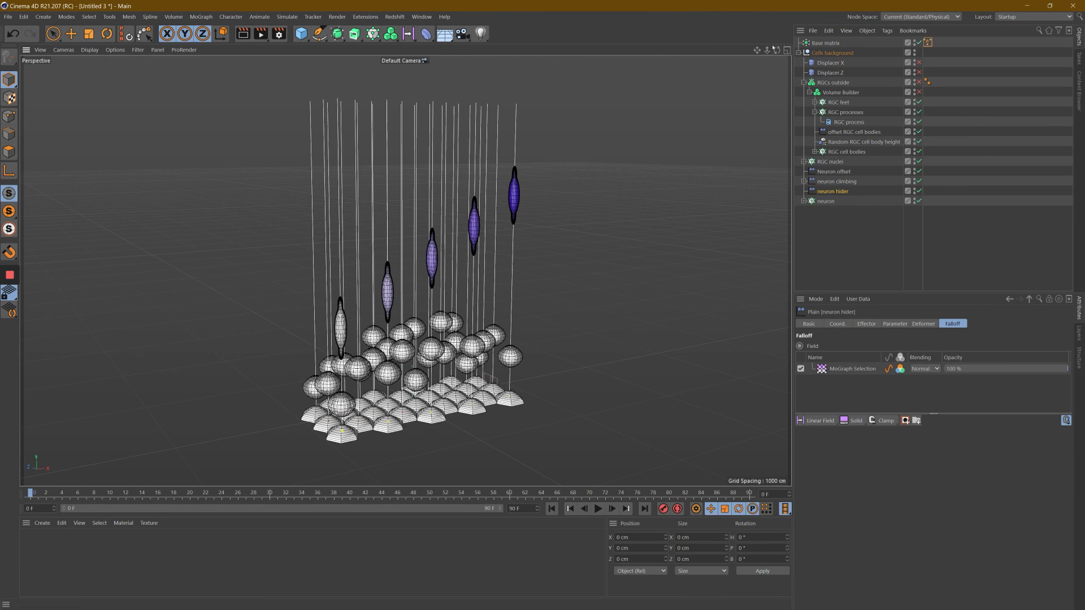
{"action": "mouse_move", "coordinate": [776, 50]}
{"action": "left_mouse_down"}
{"action": "mouse_move", "coordinate": [763, 50]}
{"action": "mouse_move", "coordinate": [776, 49]}
{"action": "left_mouse_up"}
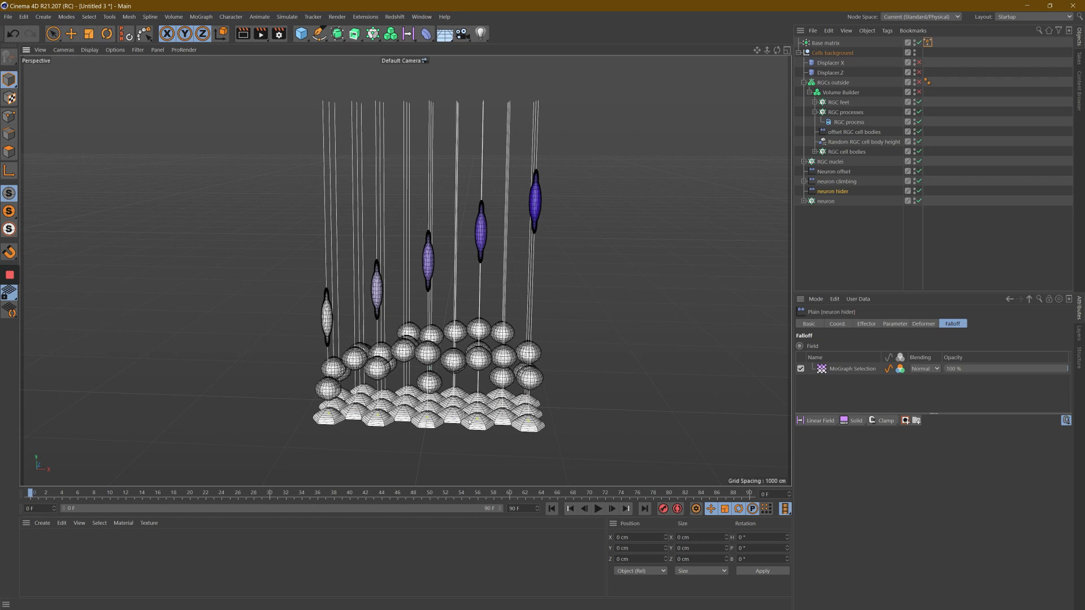
Resume editing the painted selection of Base matrix with the MoGraph Selection tool.
{"action": "left_click", "coordinate": [831, 44]}
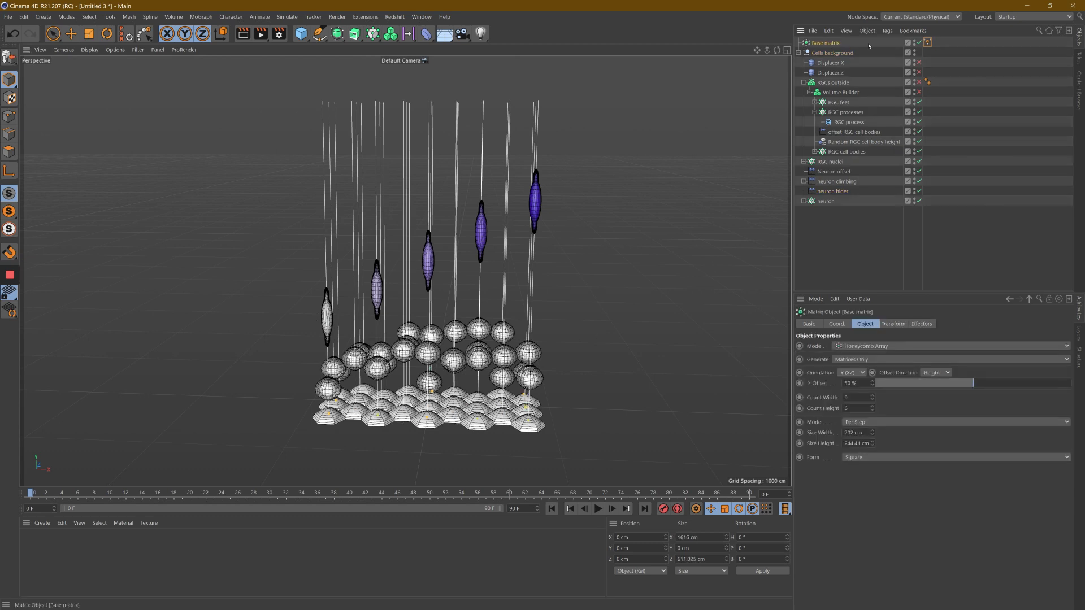
{"action": "left_click", "coordinate": [201, 17]}
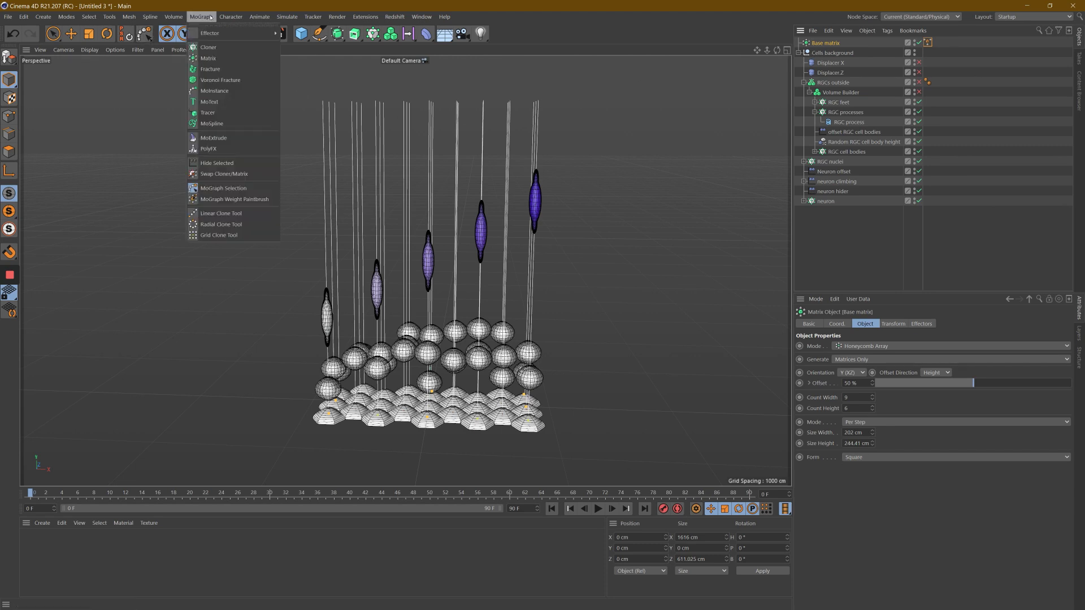
{"action": "left_click", "coordinate": [234, 190]}
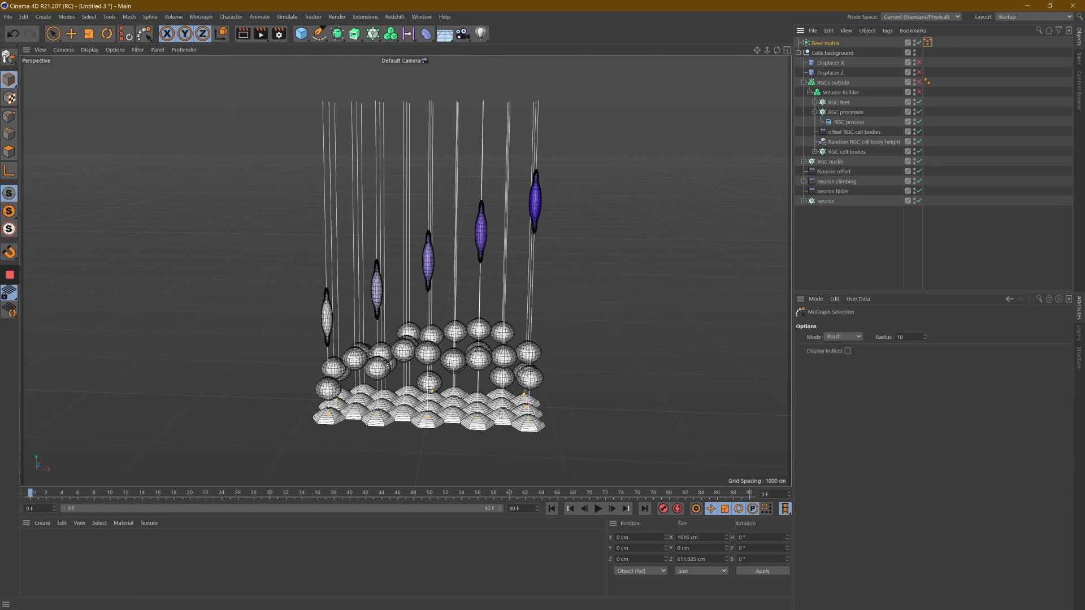
Adjust the base matrix's MoGraph selection by brush to remove the lowest neuron and show neurons at three more clone points.
{"action": "left_click", "coordinate": [328, 415]}
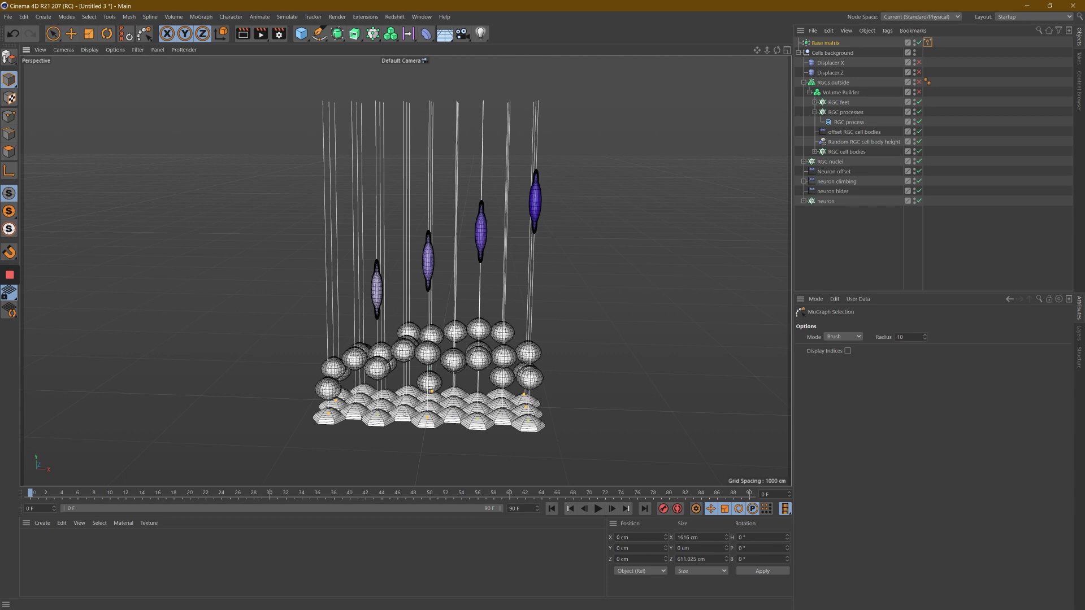
{"action": "left_click", "coordinate": [454, 415]}
{"action": "left_click", "coordinate": [501, 418]}
{"action": "left_click_drag", "start_coordinate": [543, 309], "coordinate": [713, 87], "text": "alt"}
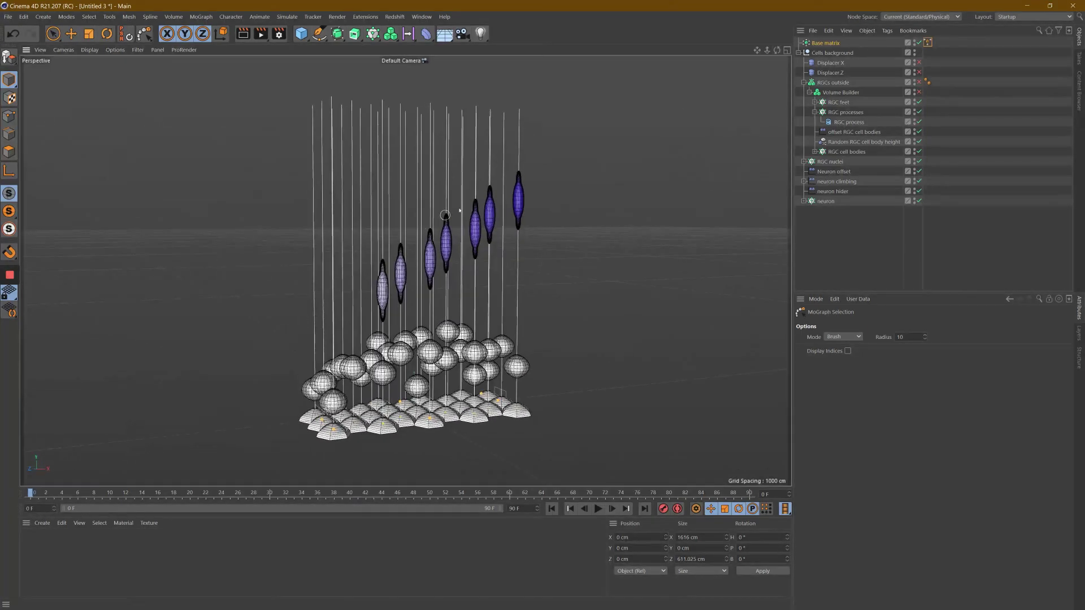
{"action": "left_click_drag", "start_coordinate": [779, 51], "coordinate": [335, 404]}
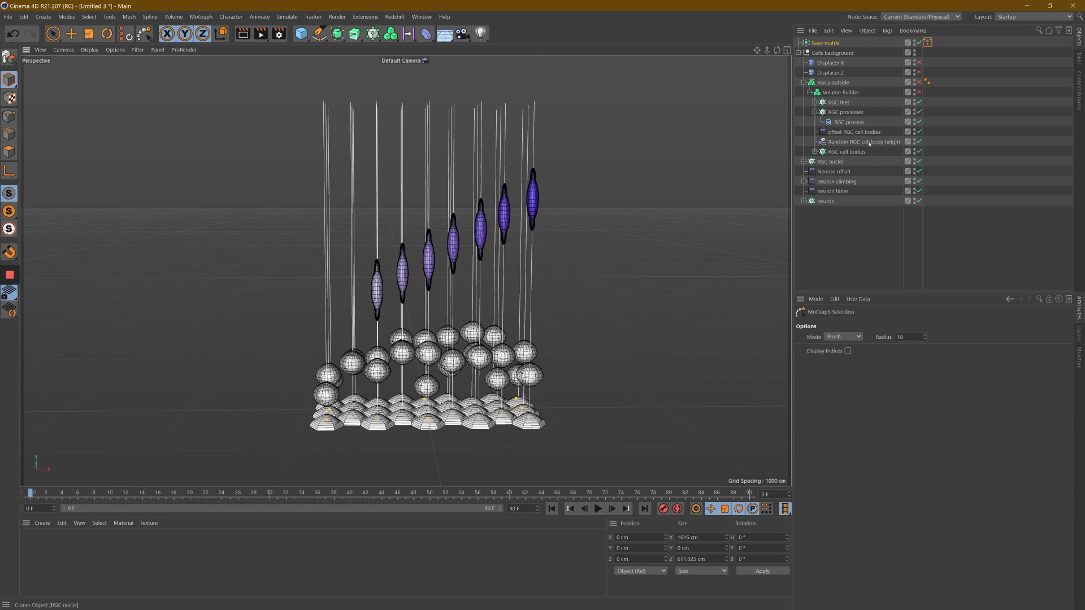
Enable the Volume Builder, the RGCs outside mesher and both the X and Z displacers.
{"action": "left_click", "coordinate": [855, 243]}
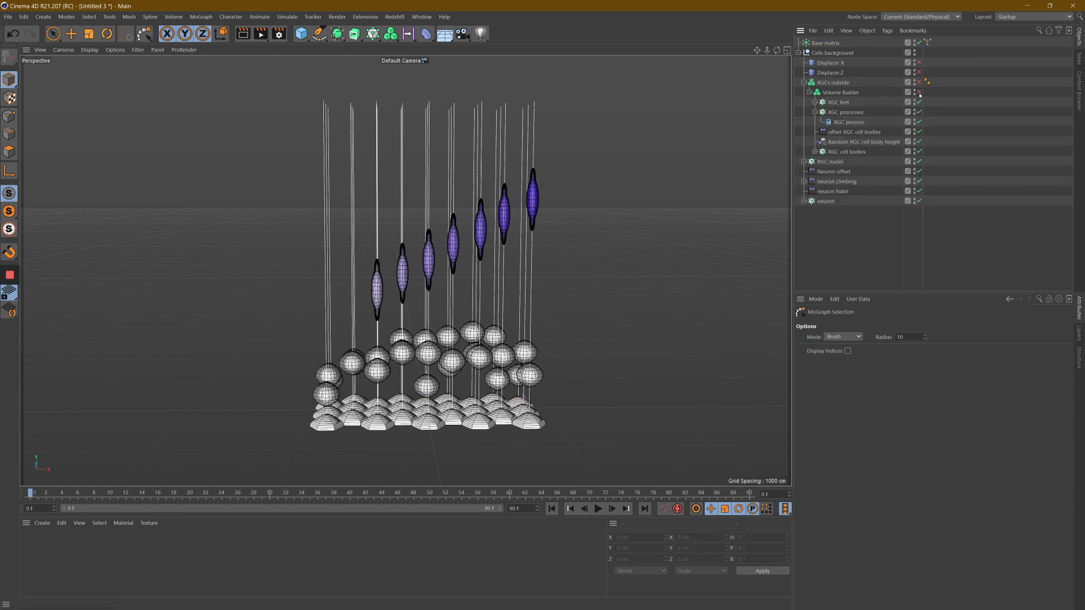
{"action": "left_click", "coordinate": [919, 92]}
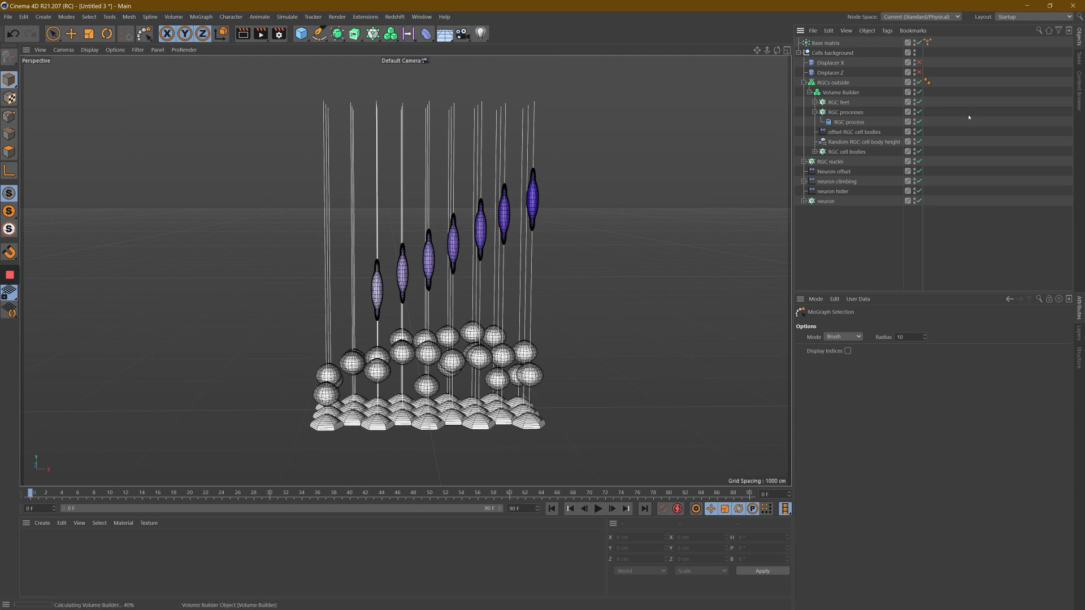
{"action": "left_click", "coordinate": [918, 62]}
Switch the viewport display to Gouraud Shading without lines.
{"action": "left_click", "coordinate": [89, 50]}
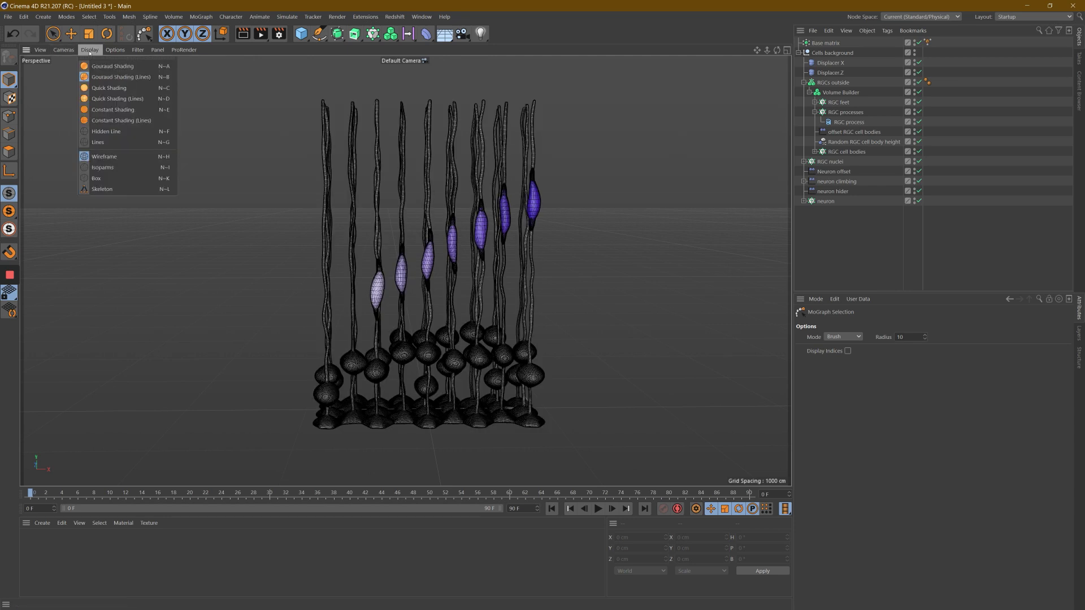
{"action": "left_click", "coordinate": [95, 65]}
{"action": "left_click_drag", "start_coordinate": [538, 307], "coordinate": [542, 306], "text": "alt"}
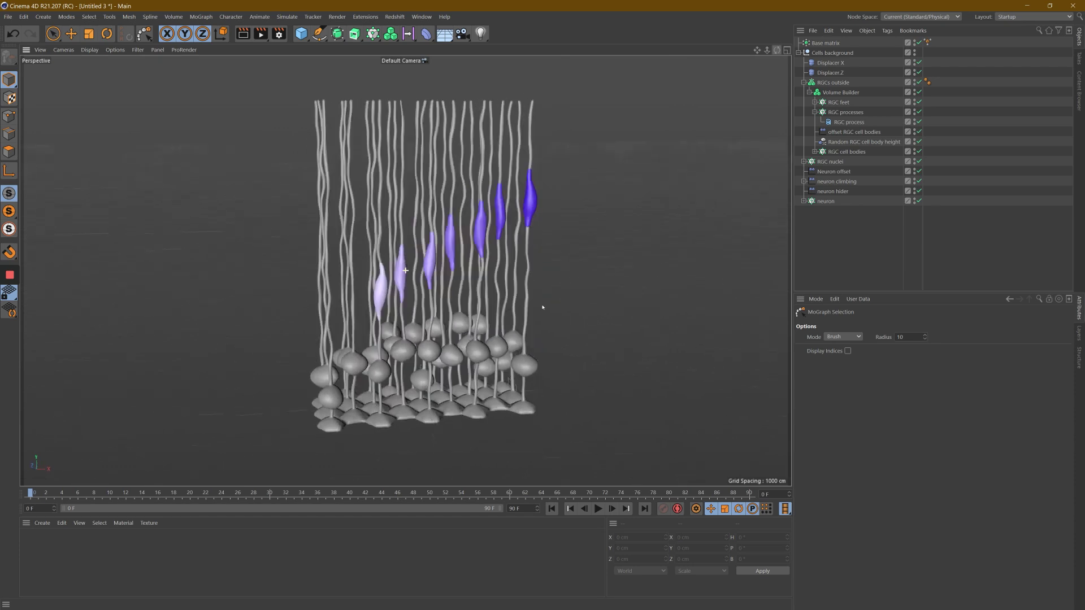
Set the Neuron offset effector's position to 0 cm in X and -14 cm in Z to align the neurons with the processes.
{"action": "left_click", "coordinate": [834, 171]}
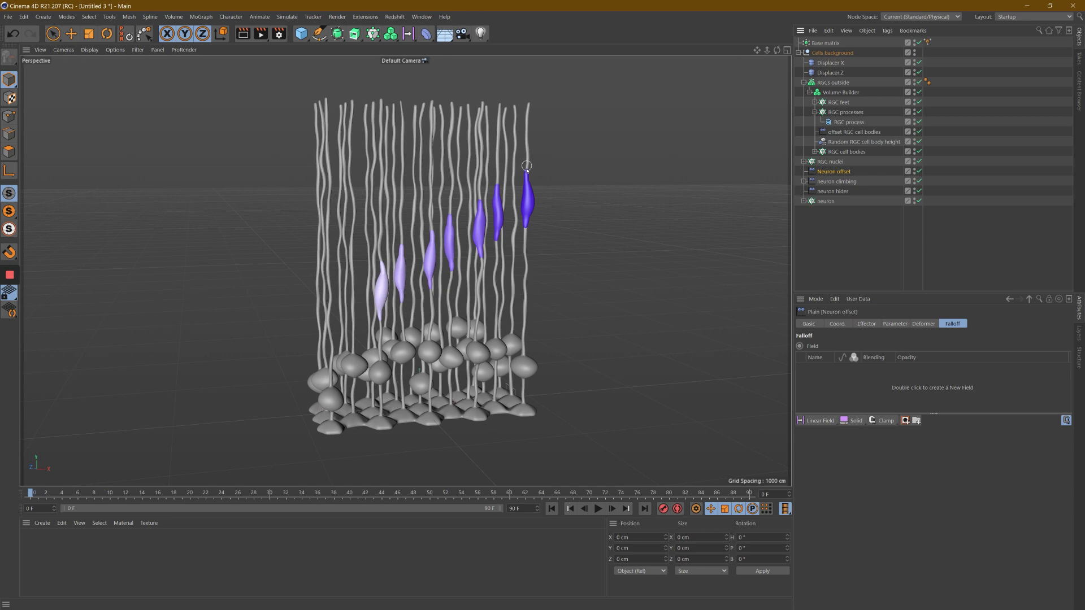
{"action": "left_click", "coordinate": [865, 325]}
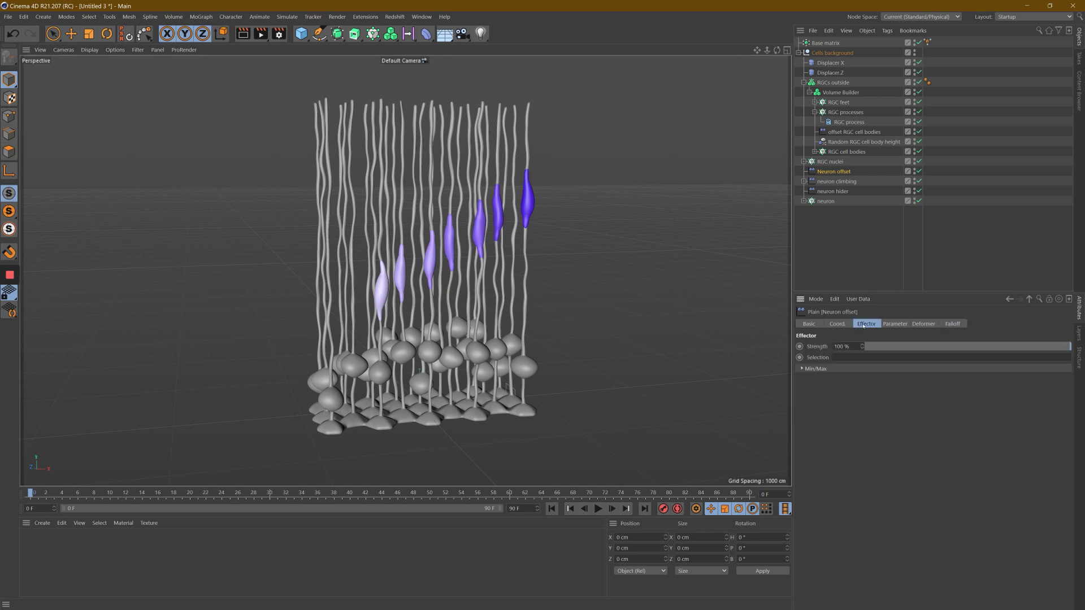
{"action": "left_click", "coordinate": [896, 324]}
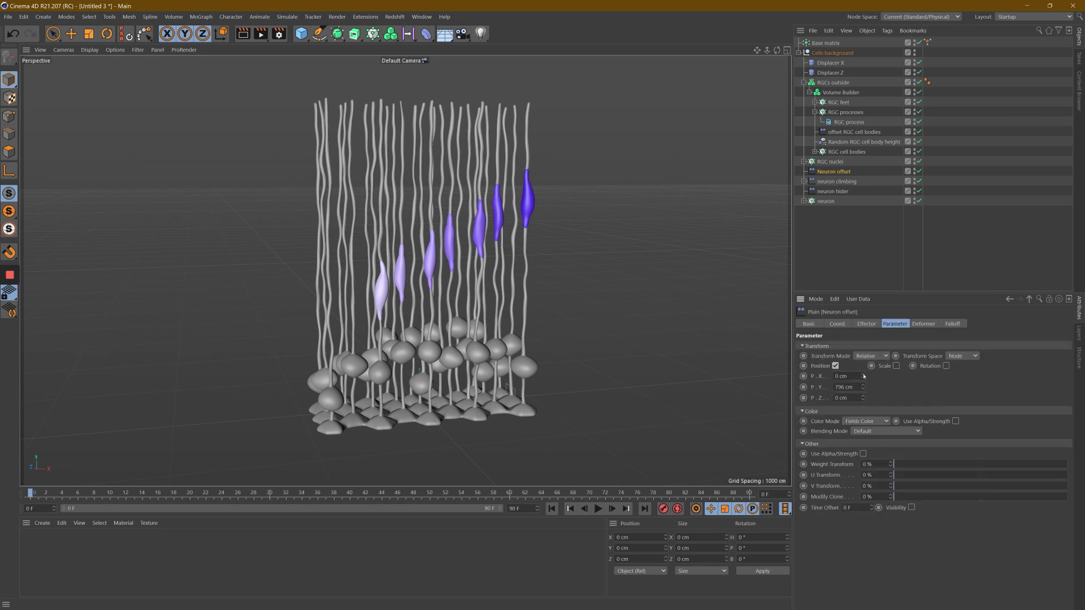
{"action": "left_click_drag", "start_coordinate": [863, 376], "coordinate": [863, 377]}
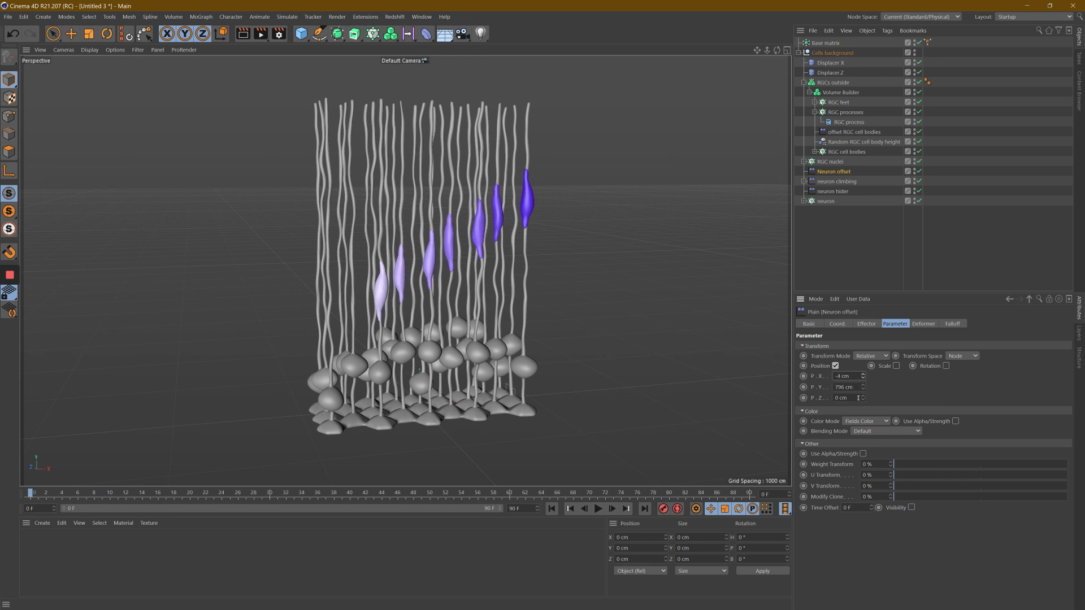
{"action": "left_click_drag", "start_coordinate": [863, 398], "coordinate": [863, 401]}
{"action": "left_click", "coordinate": [859, 376]}
{"action": "key", "text": "Return"}
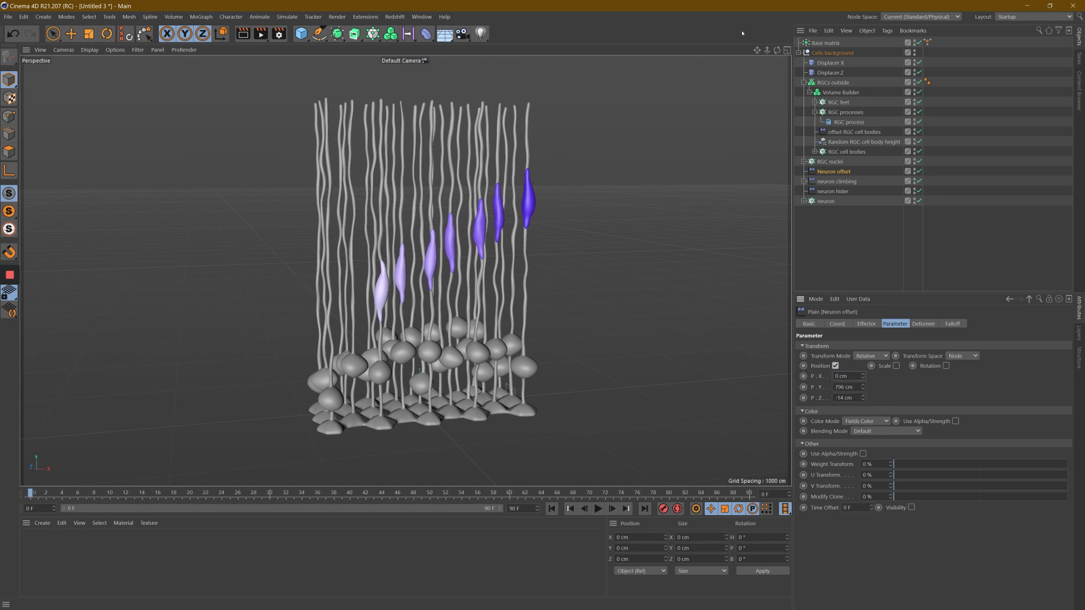
{"action": "left_click_drag", "start_coordinate": [778, 50], "coordinate": [547, 222]}
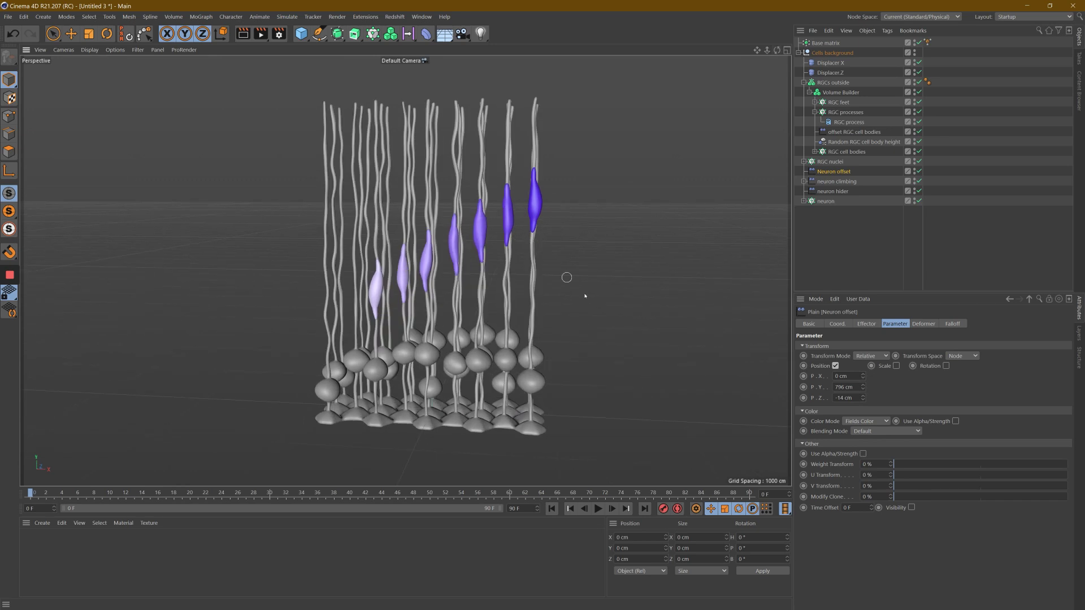
Duplicate the neuron cloner below the original and rename the copy neuron.nuclei.
{"action": "left_click", "coordinate": [805, 202]}
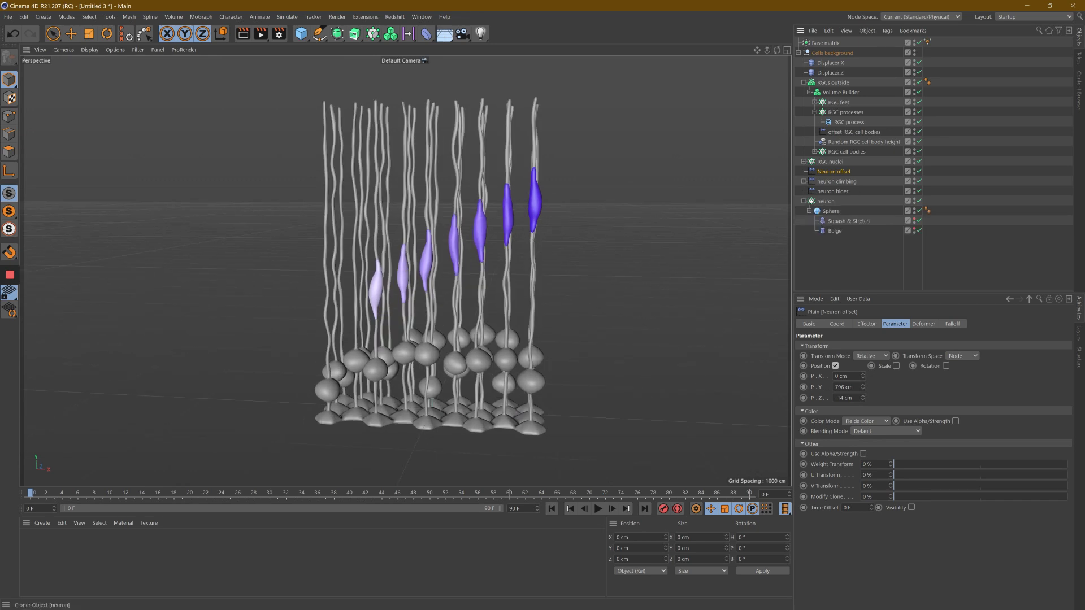
{"action": "left_click", "coordinate": [806, 202]}
{"action": "left_click", "coordinate": [825, 202]}
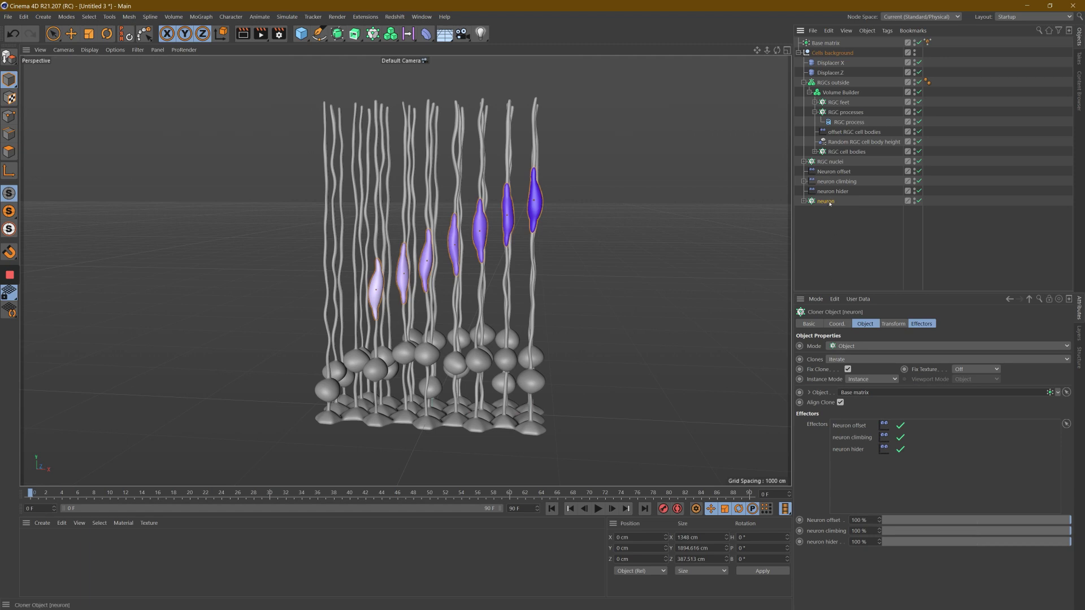
{"action": "left_click_drag", "start_coordinate": [832, 207], "coordinate": [832, 210], "text": "ctrl"}
{"action": "double_click", "coordinate": [828, 210]}
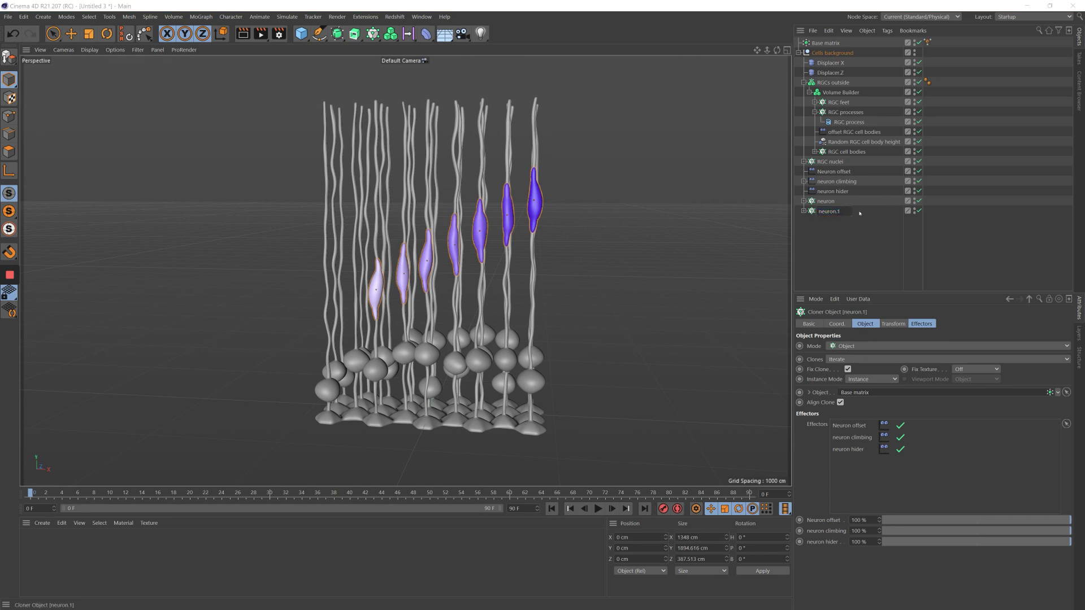
{"action": "key", "text": "BackSpace"}
{"action": "type", "text": "nuclei"}
{"action": "key", "text": "Return"}
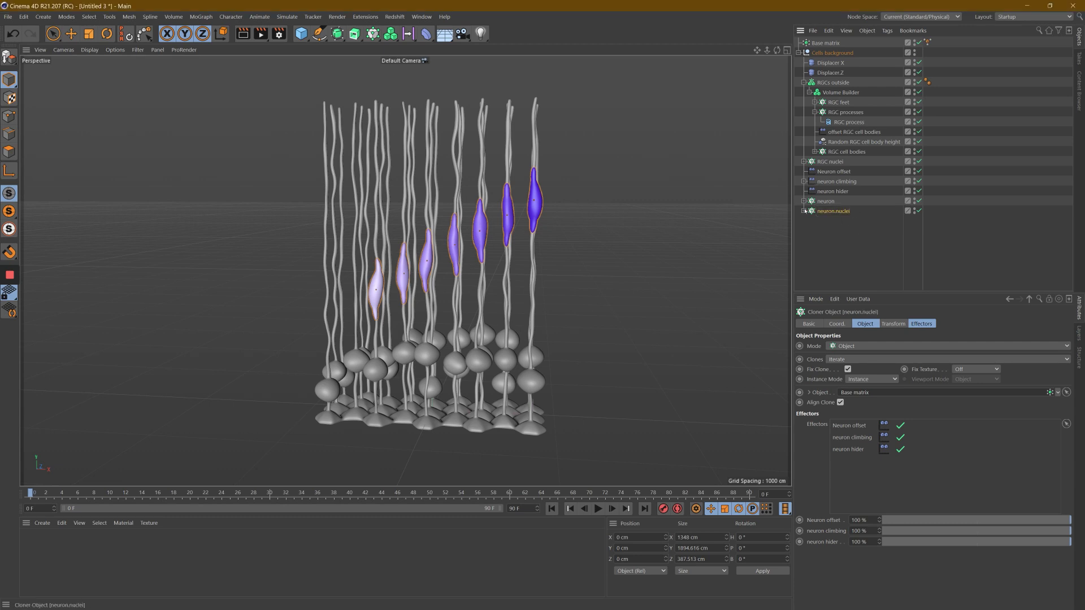
Enable X-Ray for the original neuron cloner.
{"action": "left_click", "coordinate": [805, 211]}
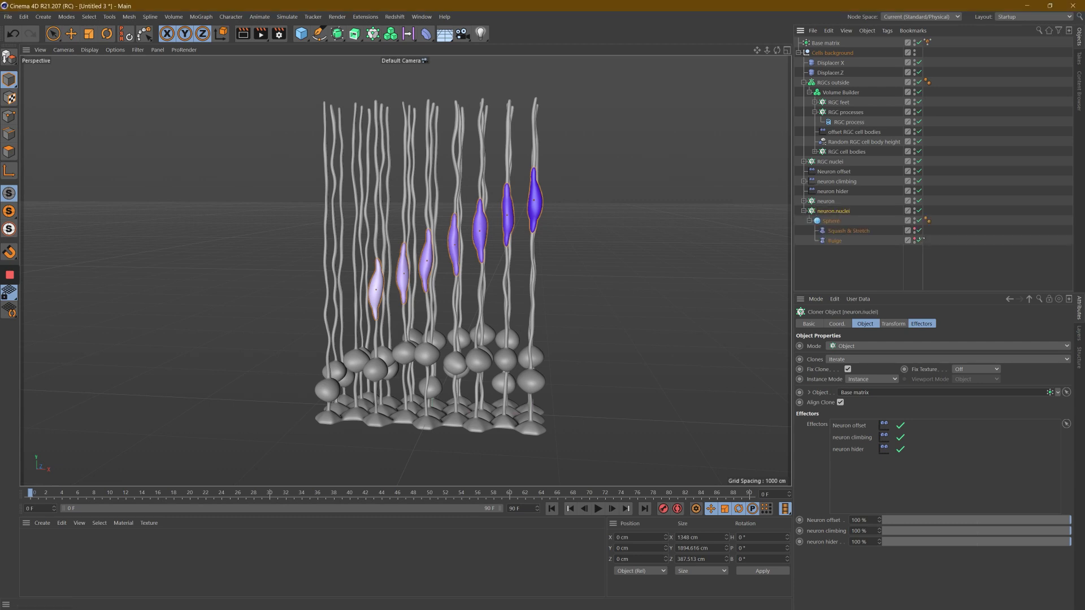
{"action": "left_click", "coordinate": [826, 201]}
{"action": "left_click", "coordinate": [809, 324]}
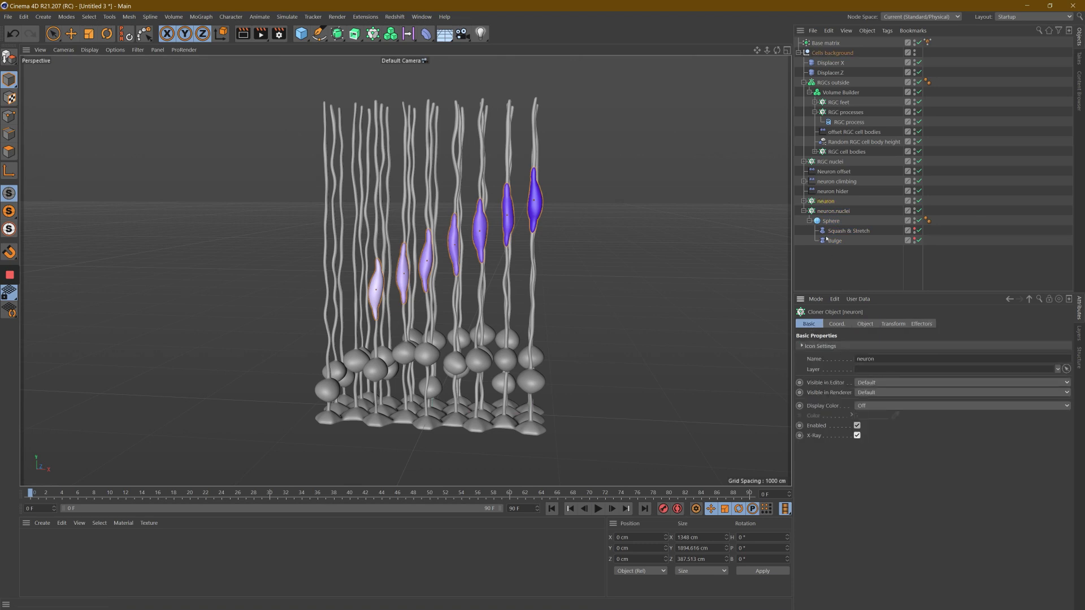
Disable the Bulge deformer in neuron.nuclei and reduce the Squash & Stretch factor to shorten the nuclei.
{"action": "left_click", "coordinate": [833, 211]}
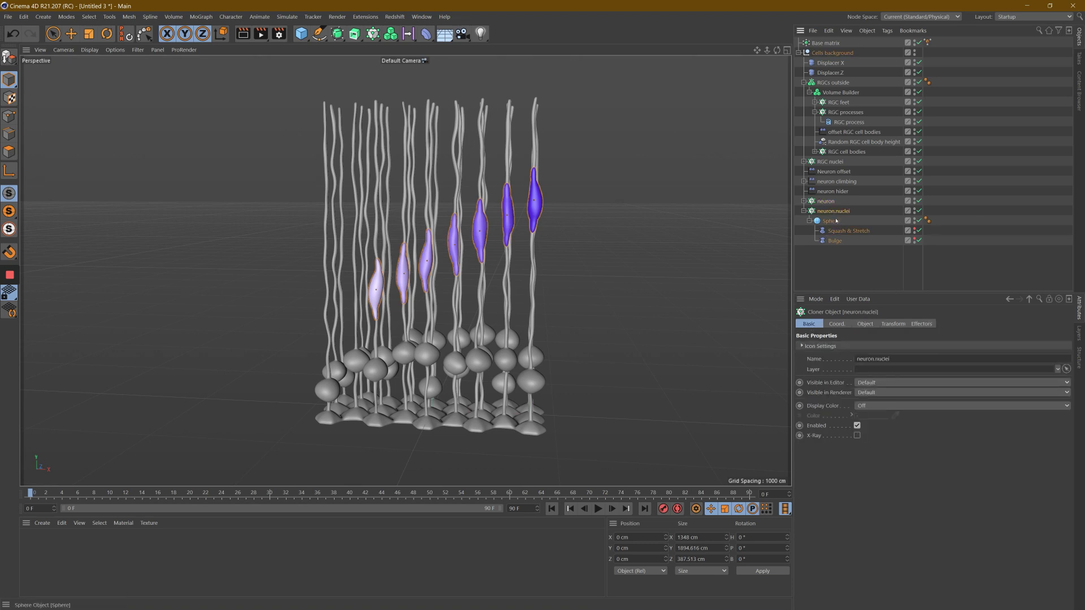
{"action": "left_click", "coordinate": [920, 241]}
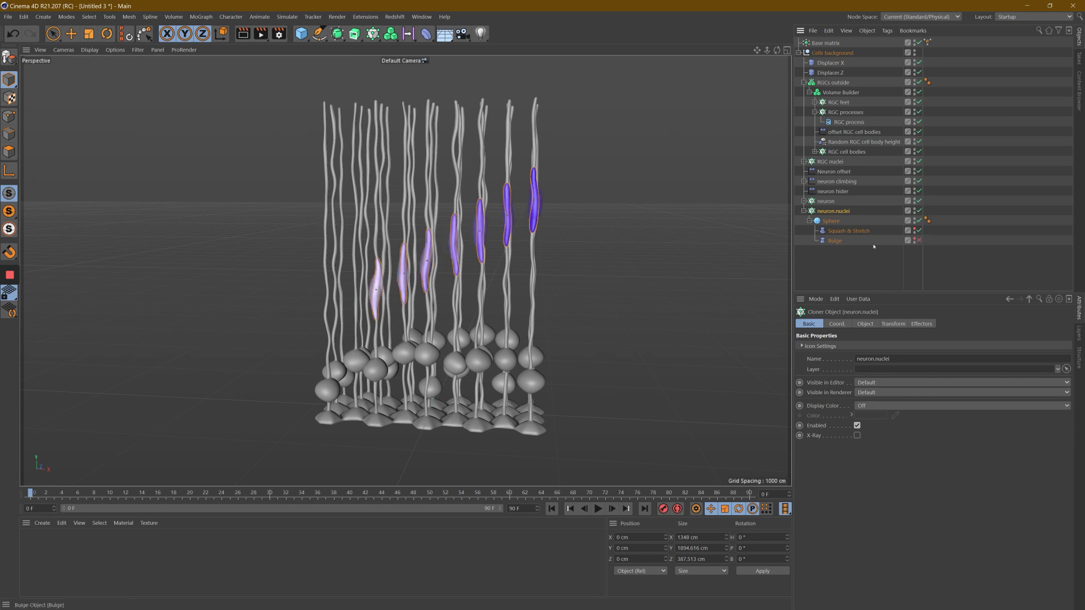
{"action": "left_click", "coordinate": [837, 231]}
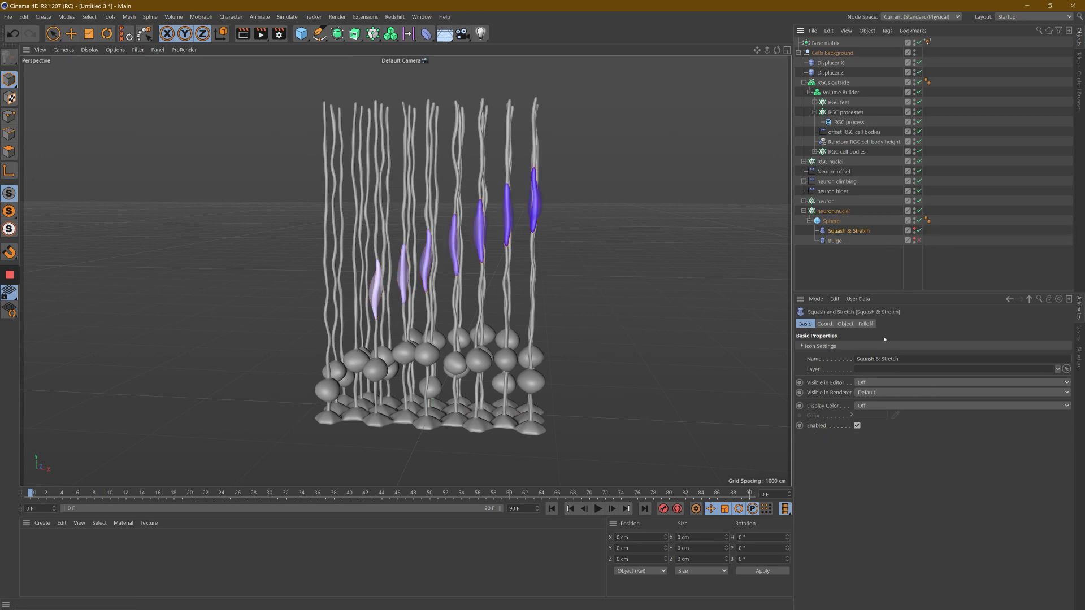
{"action": "left_click", "coordinate": [845, 324]}
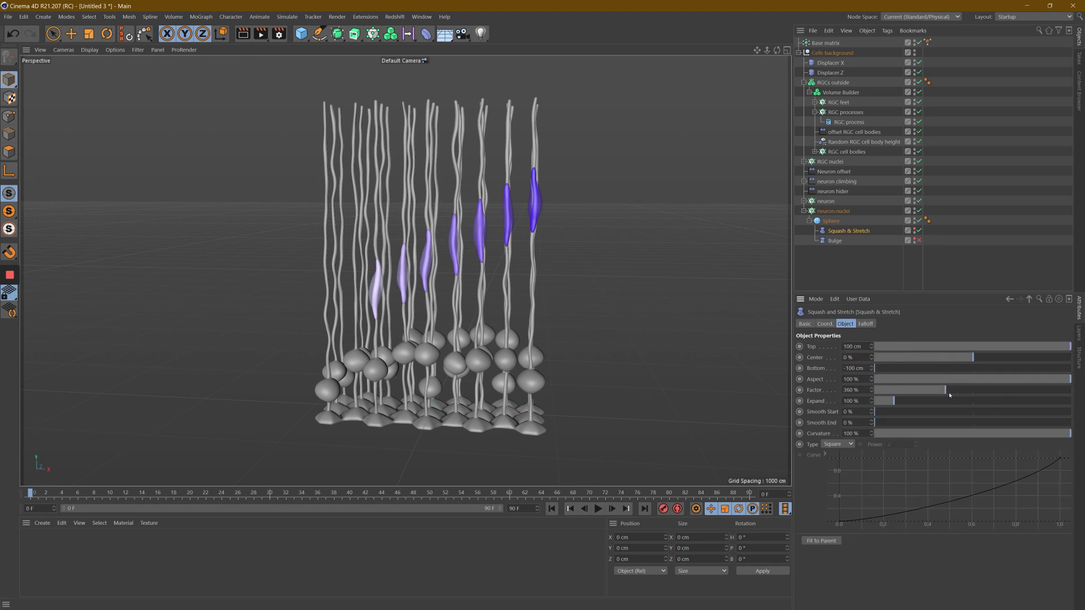
{"action": "left_click_drag", "start_coordinate": [944, 389], "coordinate": [912, 389]}
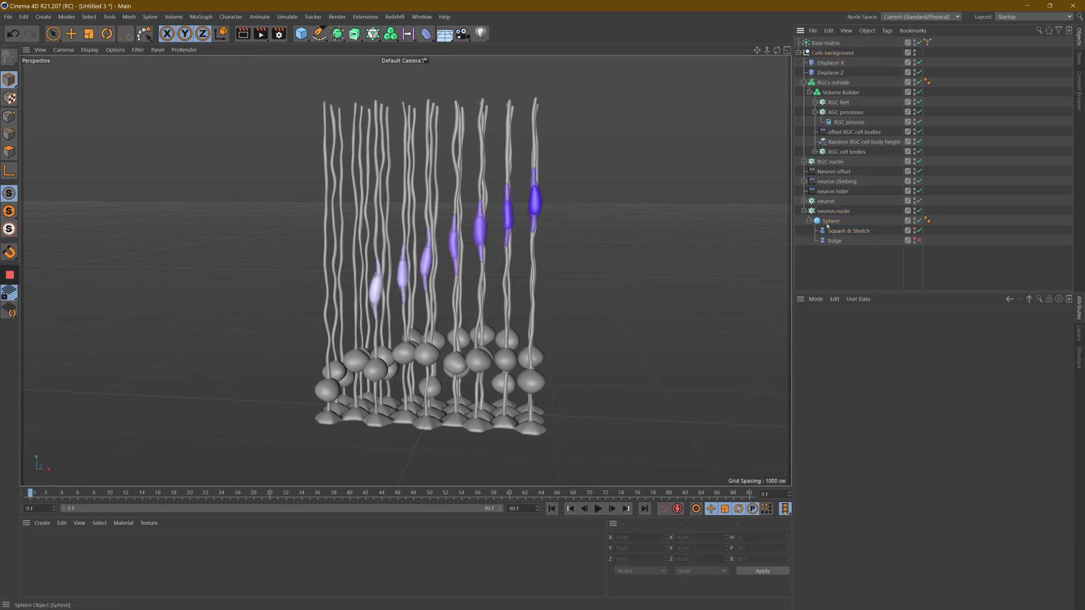
Set the radius of the sphere inside neuron.nuclei to 52 cm.
{"action": "left_click", "coordinate": [513, 175]}
{"action": "scroll", "coordinate": [532, 209], "scroll_direction": "up", "scroll_amount": 3}
{"action": "scroll", "coordinate": [531, 209], "scroll_direction": "up", "scroll_amount": 4}
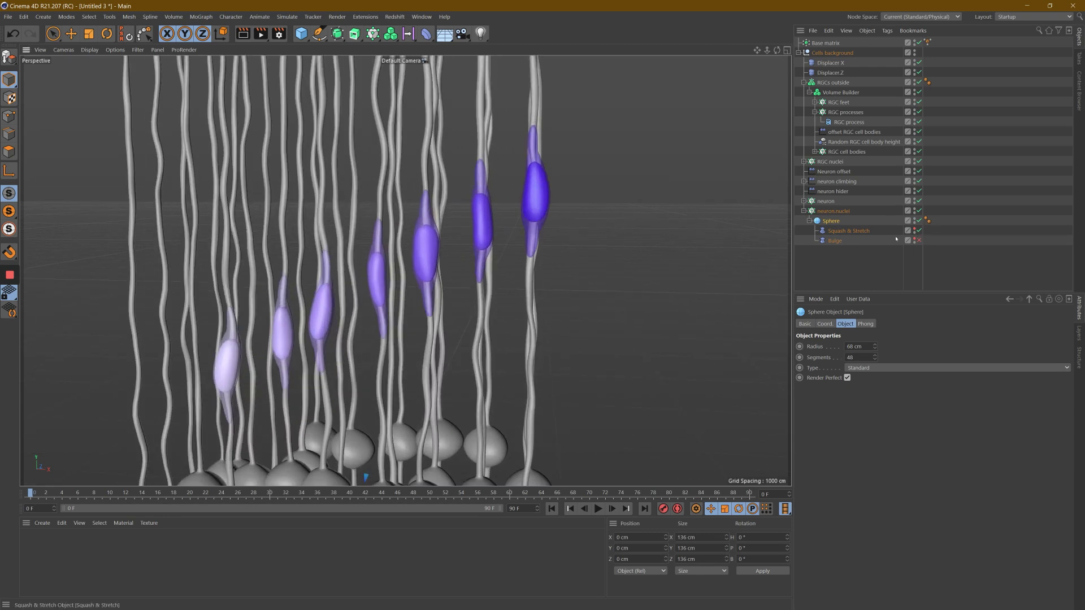
{"action": "left_click", "coordinate": [873, 346]}
{"action": "left_click_drag", "start_coordinate": [875, 346], "coordinate": [876, 346]}
{"action": "left_click_drag", "start_coordinate": [775, 61], "coordinate": [542, 305], "text": "alt"}
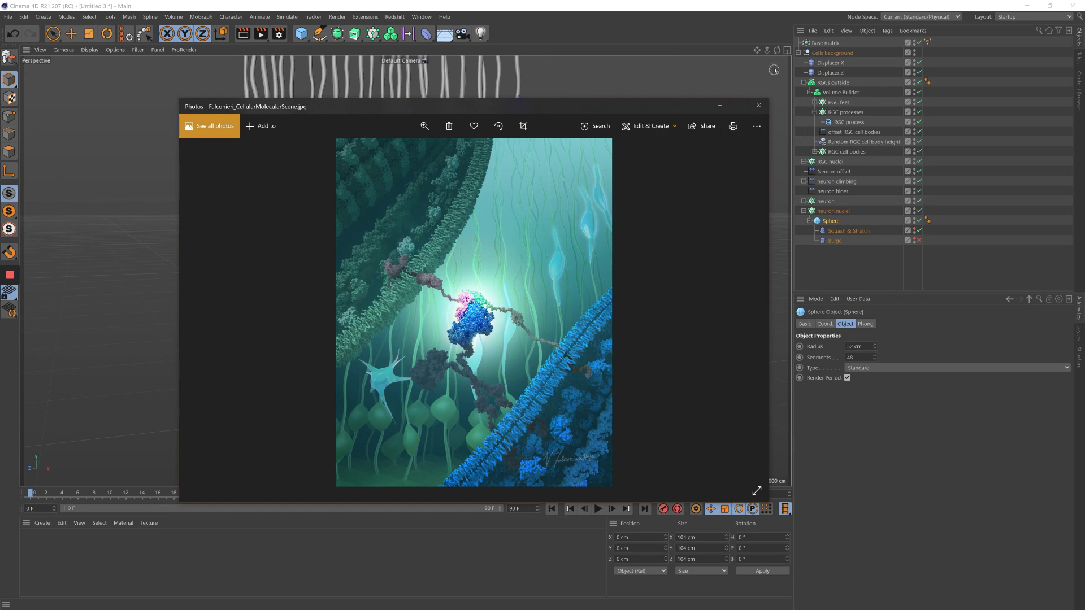
Minimize the reference illustration in Photos and add a Platonic primitive to the Cinema 4D scene.
{"action": "left_click", "coordinate": [720, 106]}
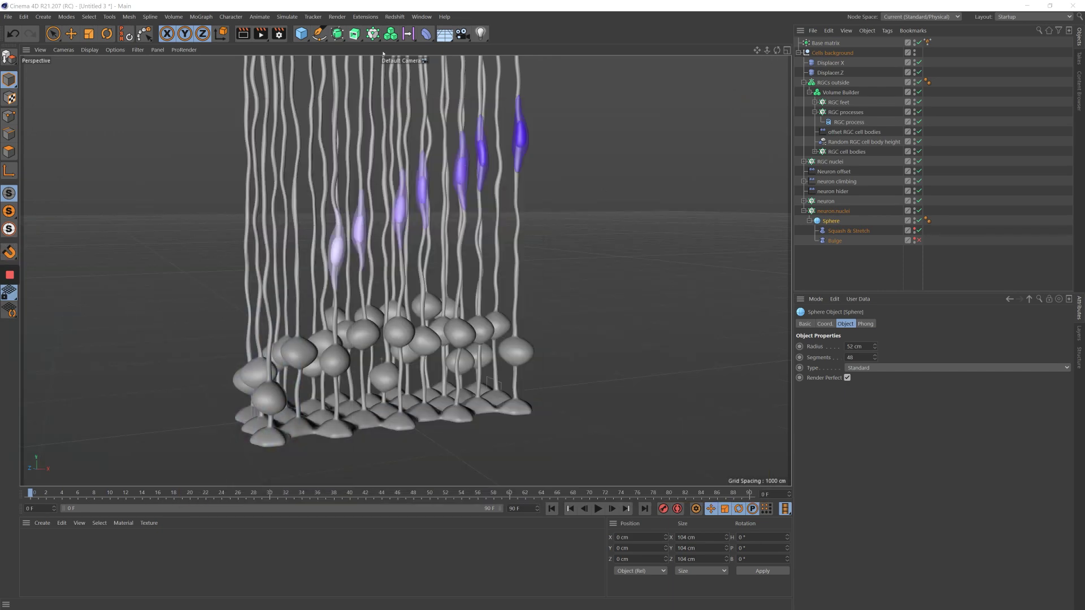
{"action": "left_click", "coordinate": [303, 34]}
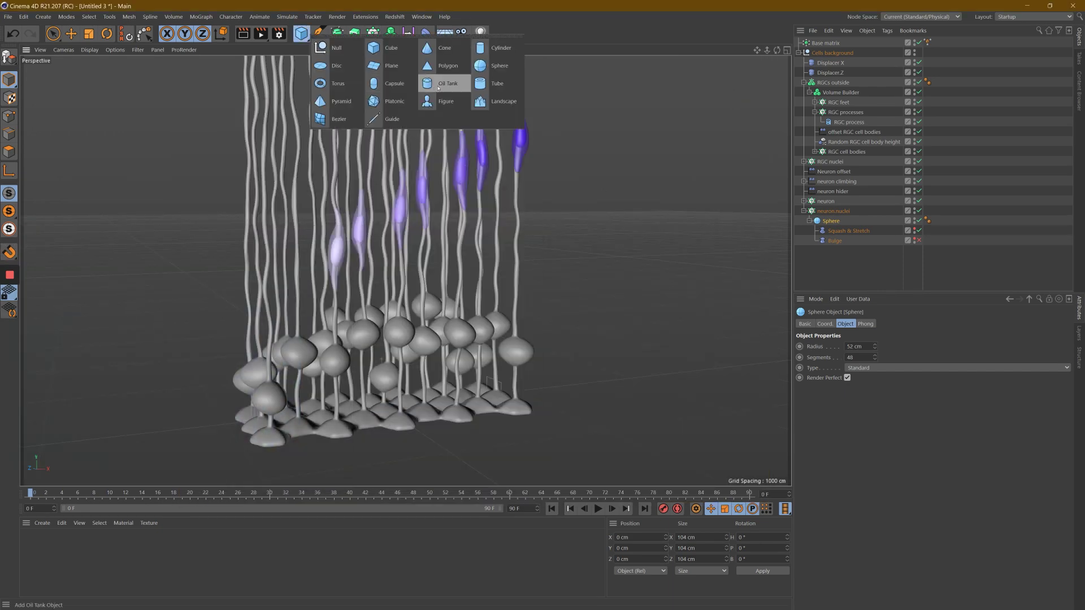
{"action": "left_click", "coordinate": [390, 101]}
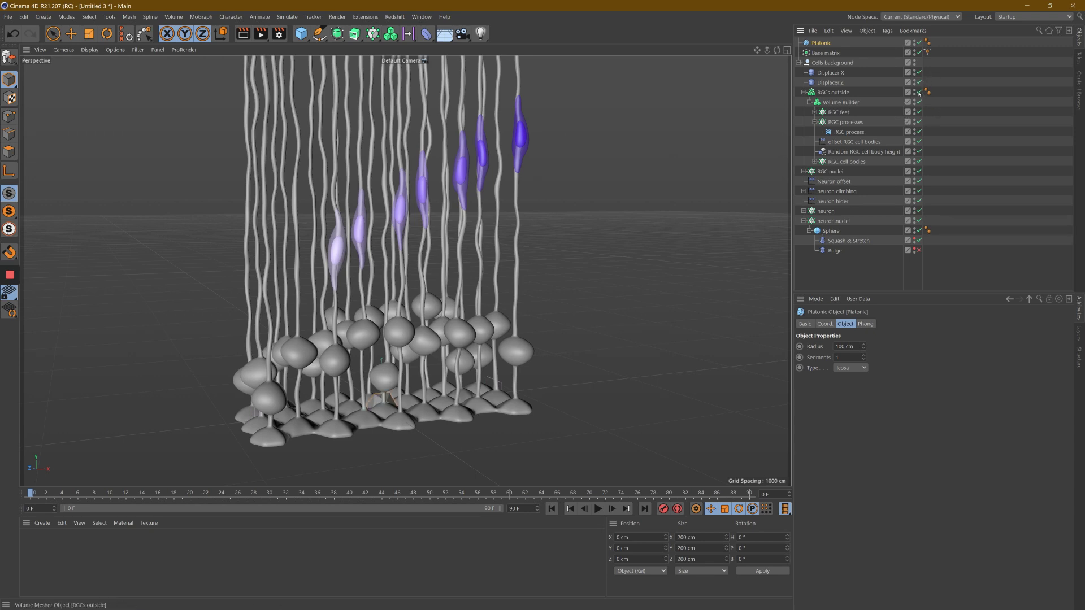
Disable the RGC volume builder and mesher, and move the Platonic along Z to about -934 cm, in front of the cells.
{"action": "left_click", "coordinate": [919, 102]}
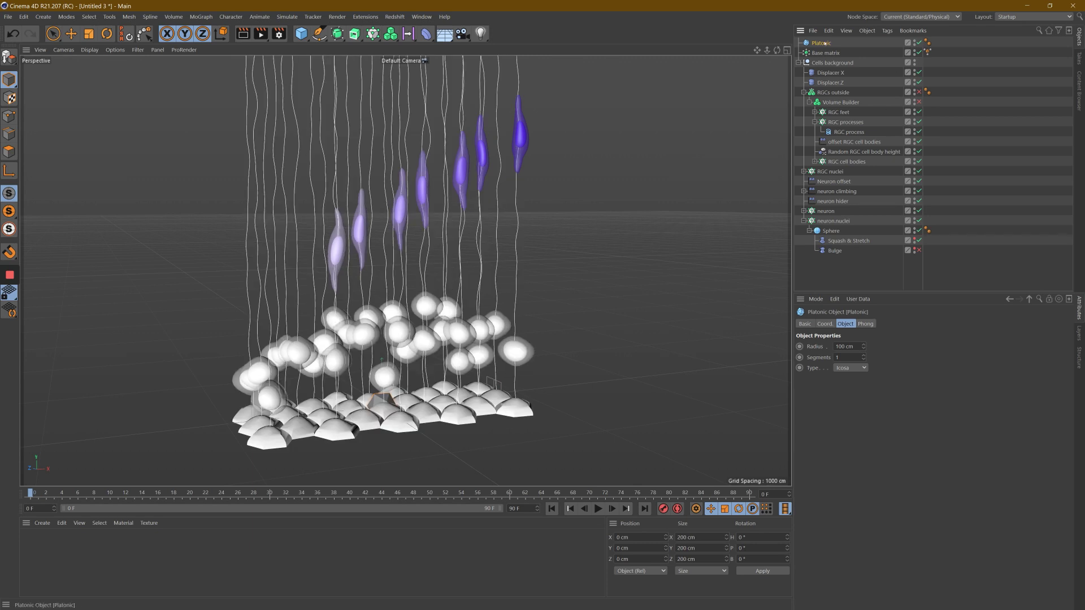
{"action": "key", "text": "e"}
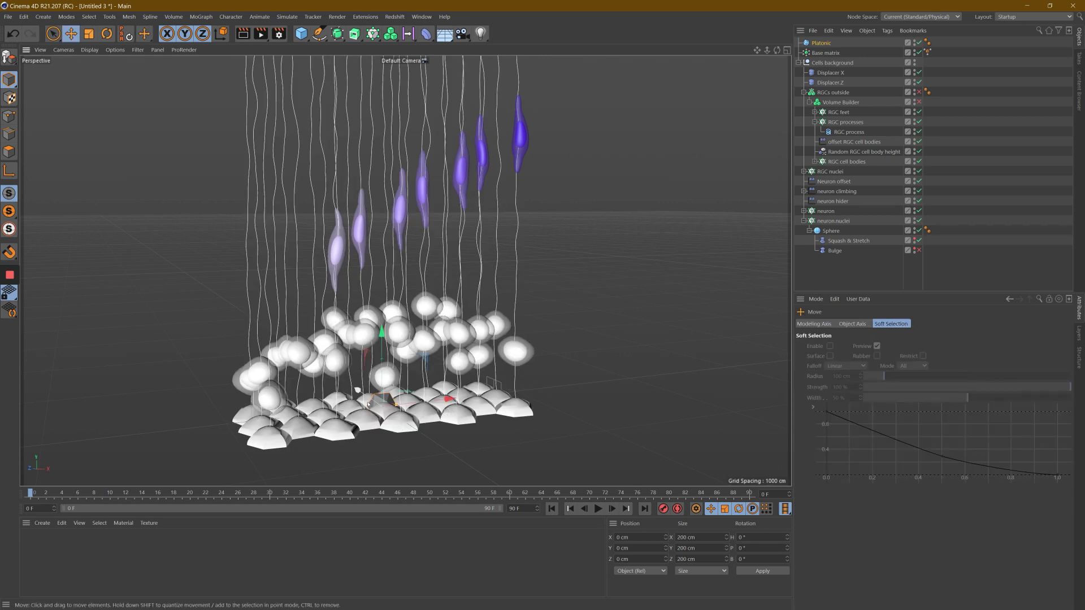
{"action": "left_click_drag", "start_coordinate": [358, 389], "coordinate": [419, 439]}
{"action": "left_click_drag", "start_coordinate": [757, 50], "coordinate": [835, 50]}
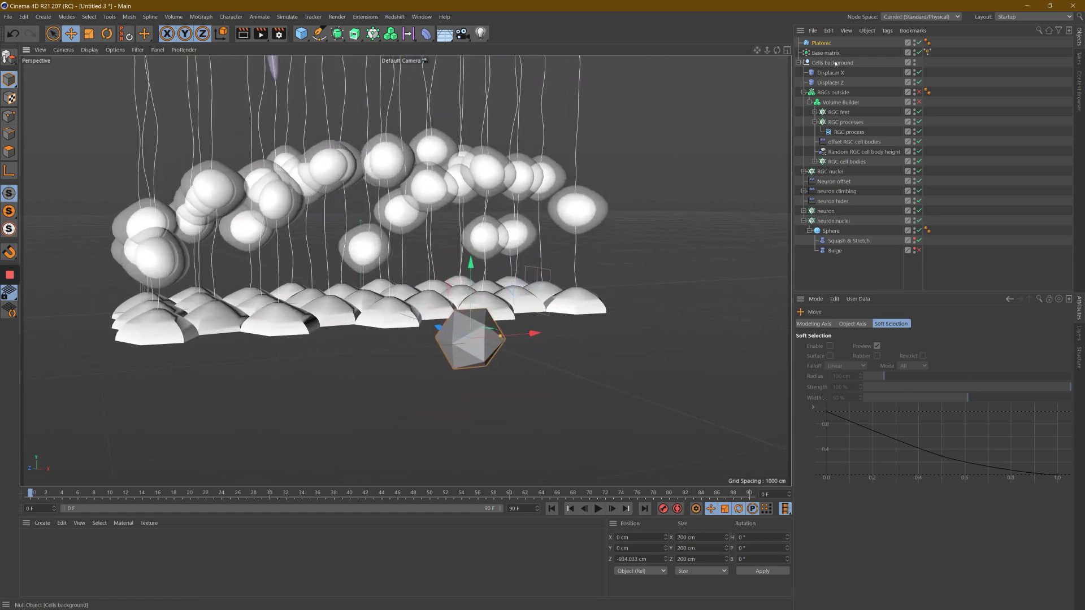
Make the Platonic editable and select one of its front faces in polygon mode.
{"action": "key", "text": "c"}
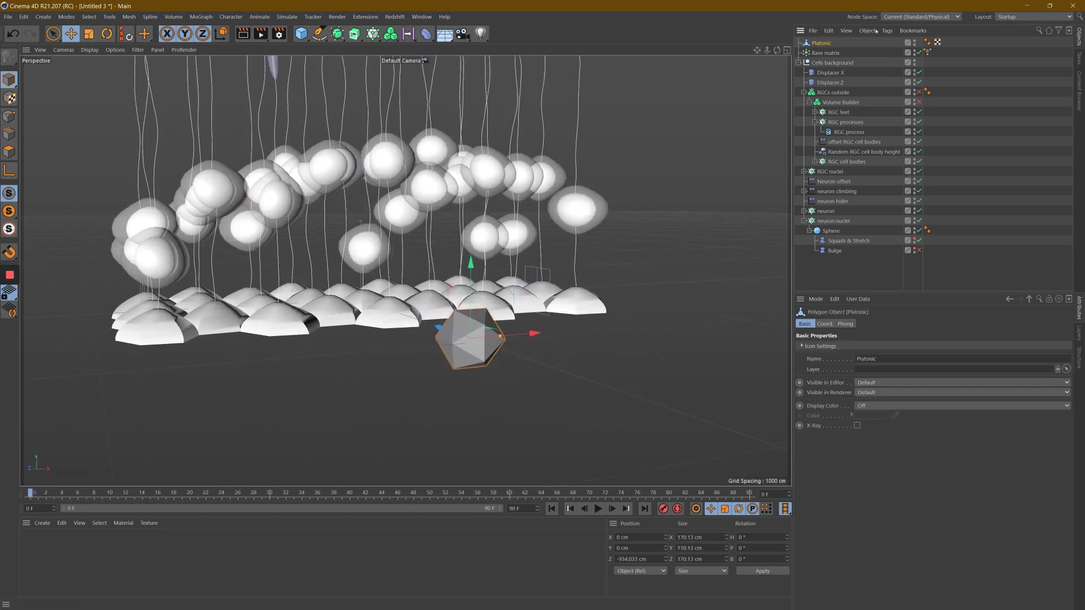
{"action": "key", "text": "9"}
{"action": "left_click", "coordinate": [9, 152]}
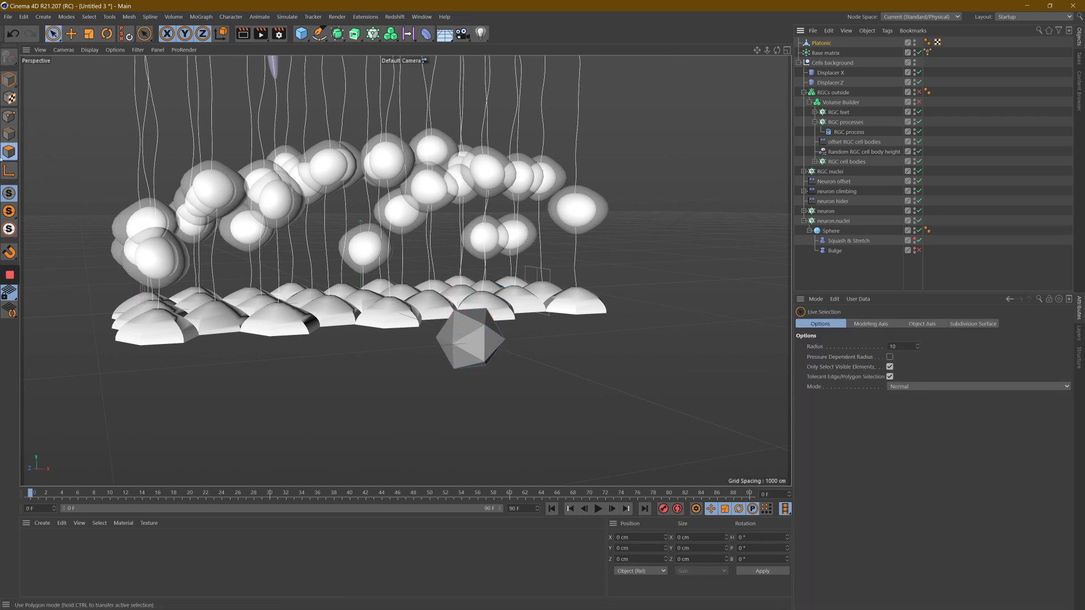
{"action": "scroll", "coordinate": [463, 345], "scroll_direction": "up", "scroll_amount": 5}
{"action": "left_click", "coordinate": [460, 351]}
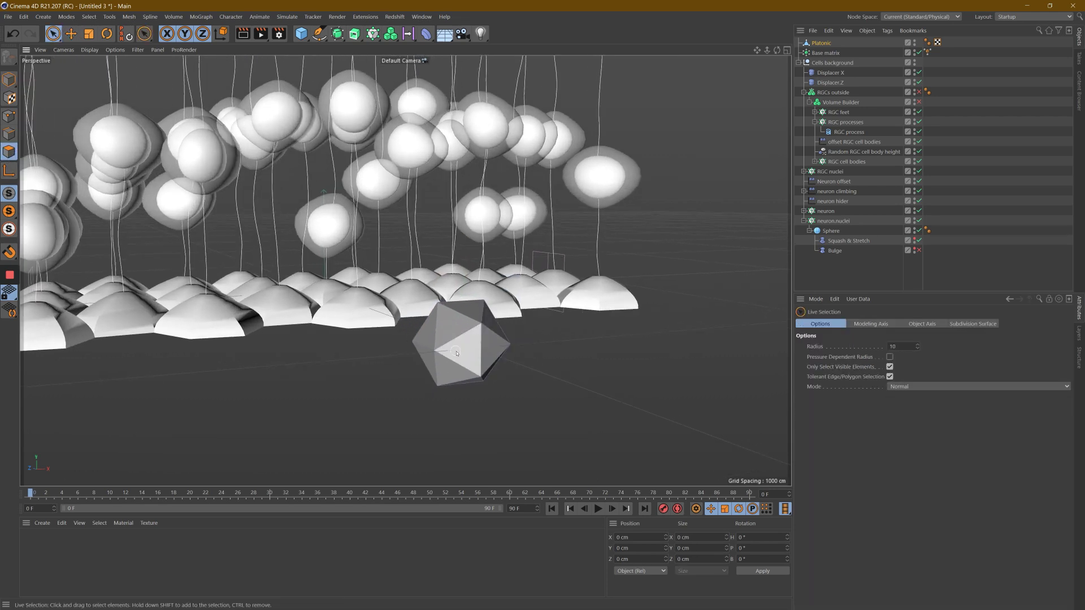
{"action": "key", "text": "s"}
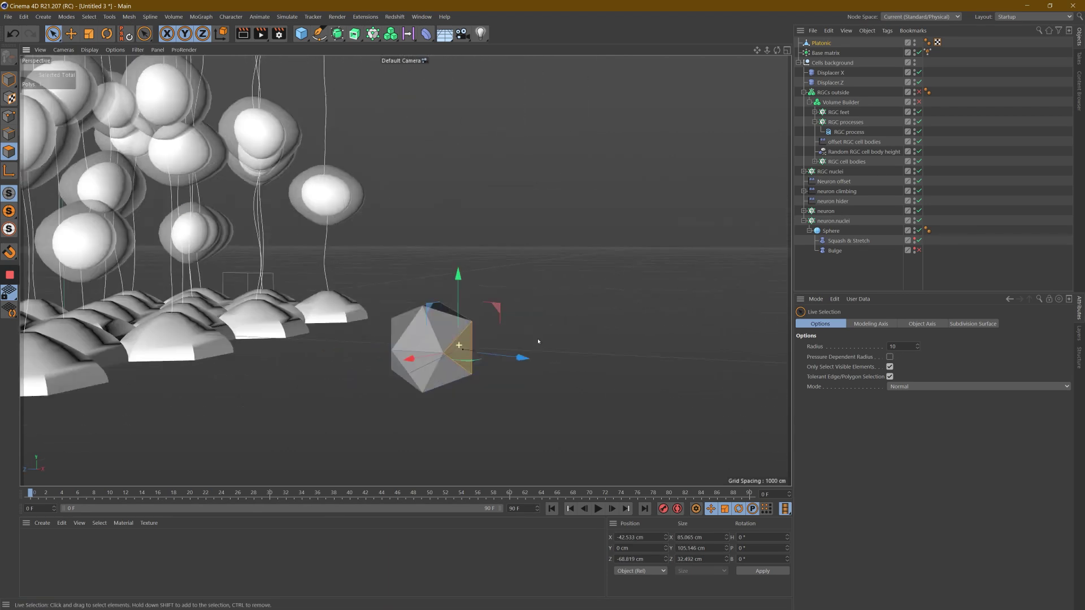
Add six more faces spread around the Platonic to the polygon selection.
{"action": "left_click", "coordinate": [419, 341], "text": "shift"}
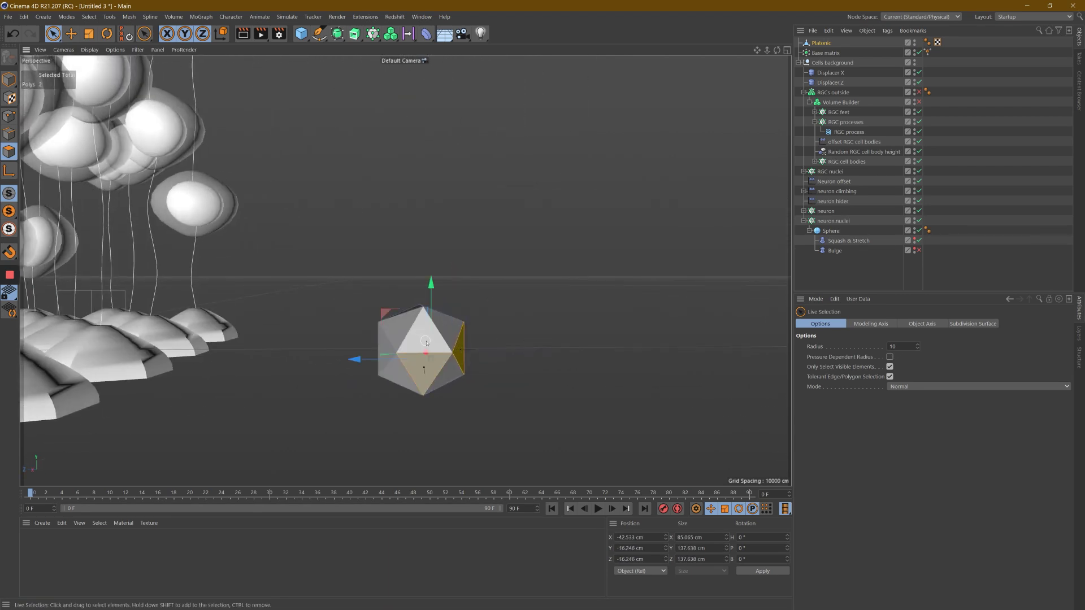
{"action": "left_click_drag", "start_coordinate": [426, 343], "coordinate": [479, 344], "text": "alt"}
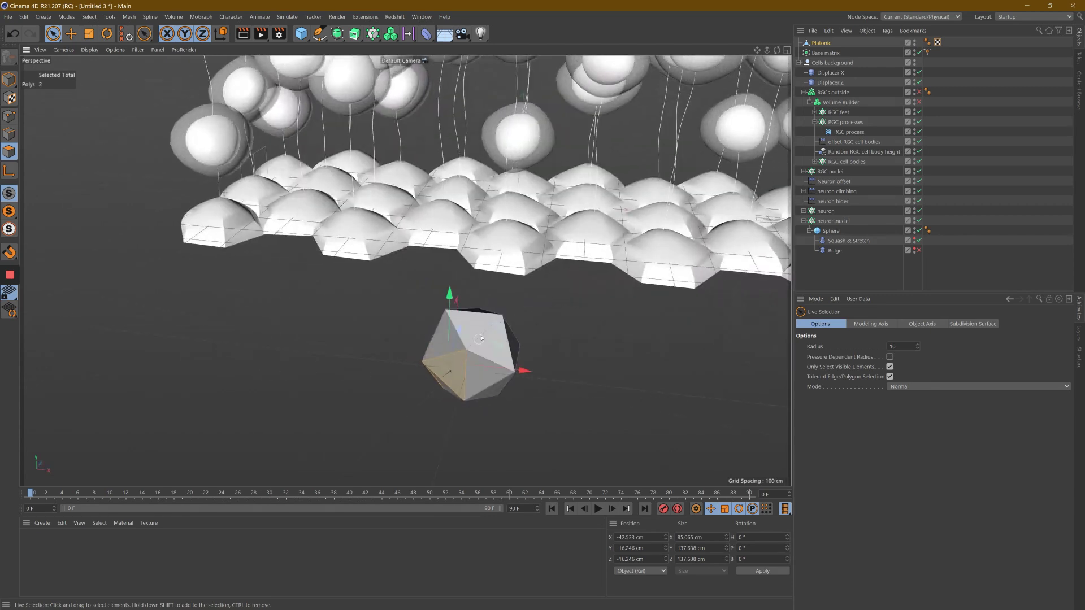
{"action": "left_click", "coordinate": [473, 327], "text": "shift"}
{"action": "left_click_drag", "start_coordinate": [513, 385], "coordinate": [358, 373], "text": "alt"}
{"action": "left_click", "coordinate": [526, 367], "text": "shift"}
{"action": "left_click", "coordinate": [506, 387], "text": "shift"}
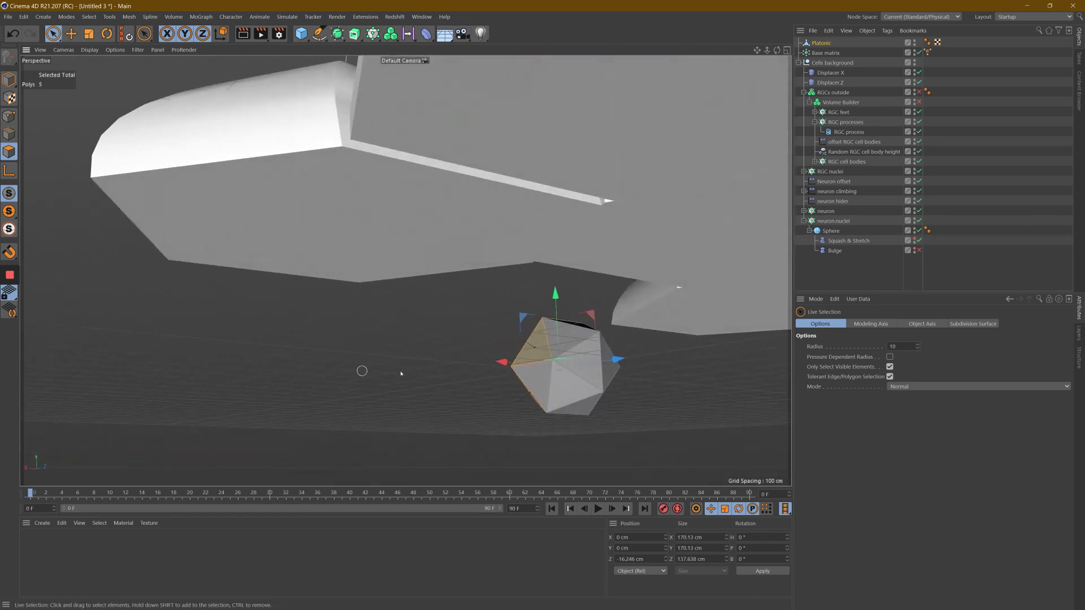
{"action": "left_click", "coordinate": [588, 372], "text": "shift"}
{"action": "left_click_drag", "start_coordinate": [592, 370], "coordinate": [418, 394], "text": "alt"}
{"action": "left_click", "coordinate": [602, 373], "text": "shift"}
{"action": "left_click_drag", "start_coordinate": [666, 362], "coordinate": [700, 359], "text": "alt"}
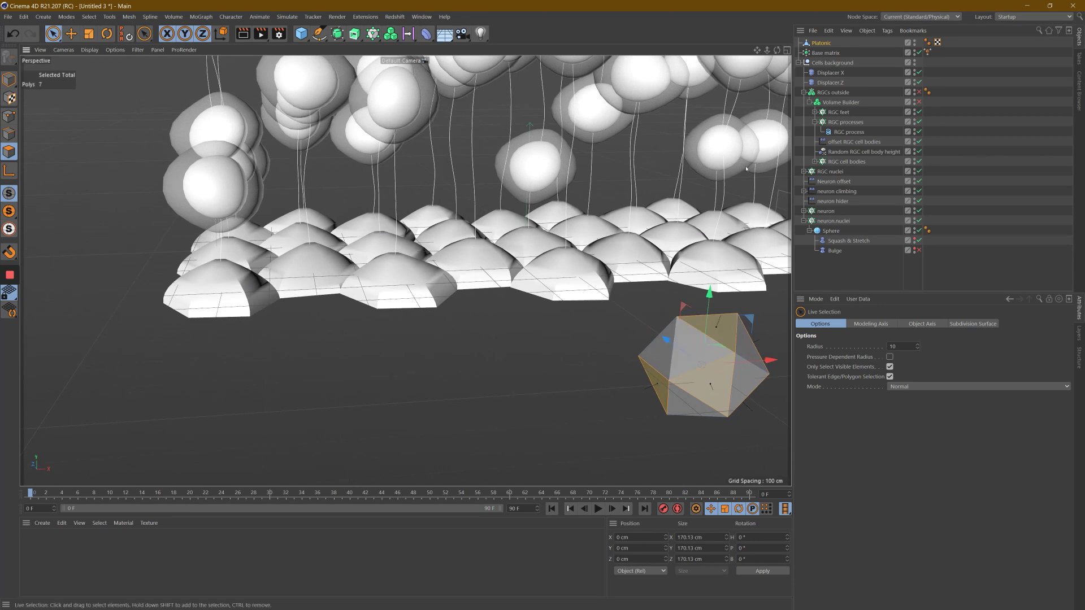
{"action": "left_click_drag", "start_coordinate": [708, 283], "coordinate": [639, 287], "text": "alt"}
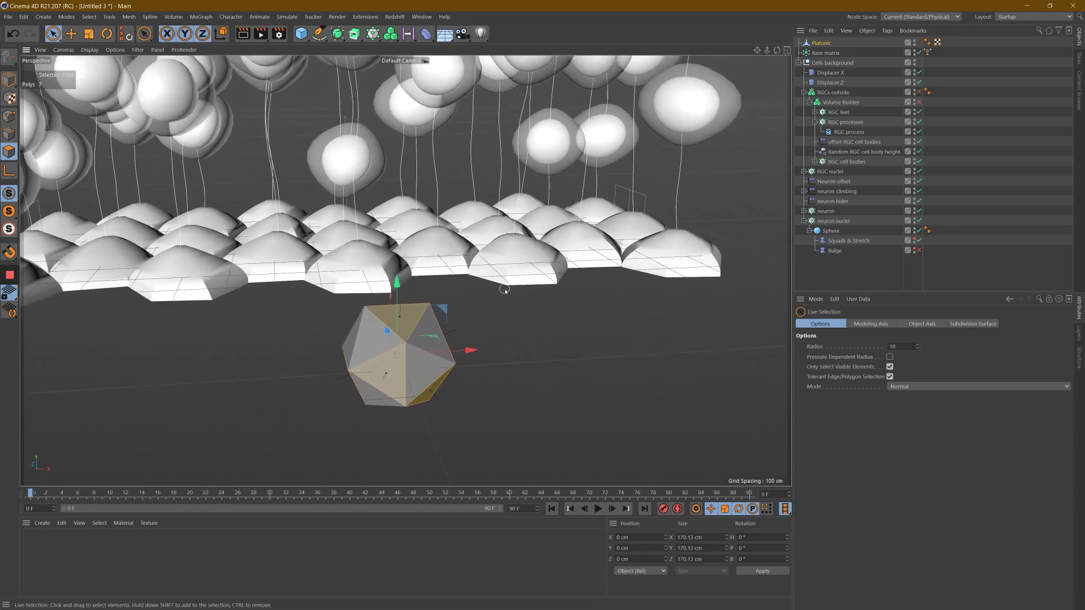
{"action": "left_click", "coordinate": [128, 18]}
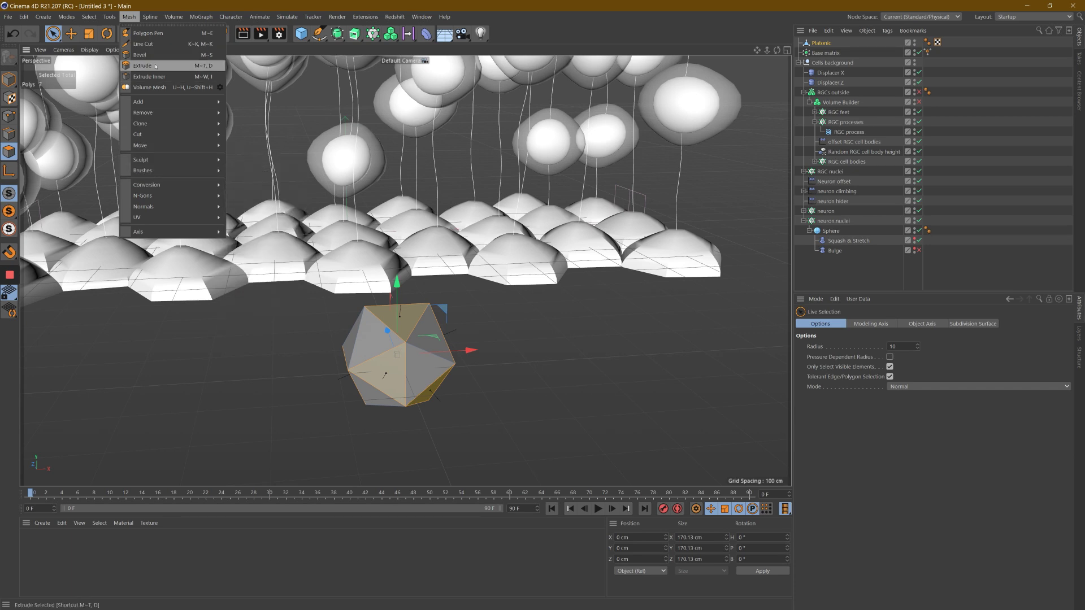
{"action": "mouse_move", "coordinate": [111, 18]}
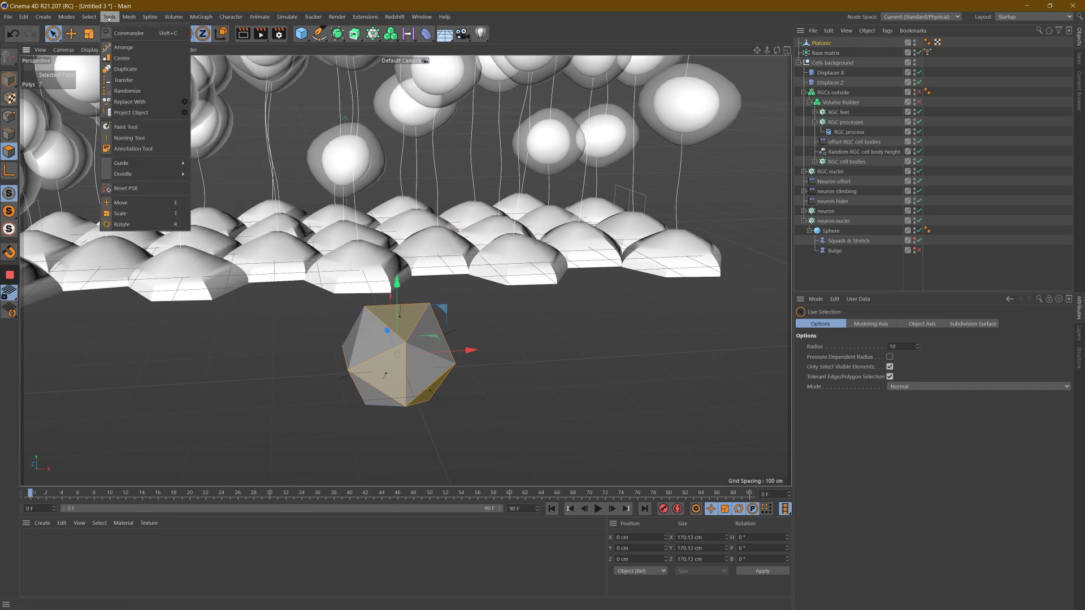
{"action": "mouse_move", "coordinate": [160, 129]}
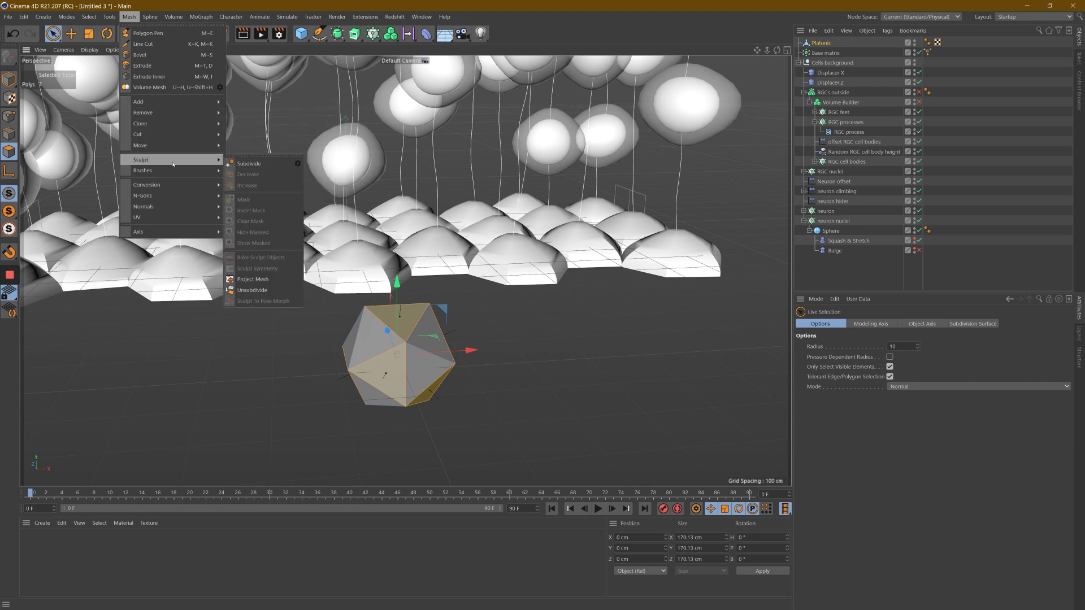
{"action": "mouse_move", "coordinate": [174, 171]}
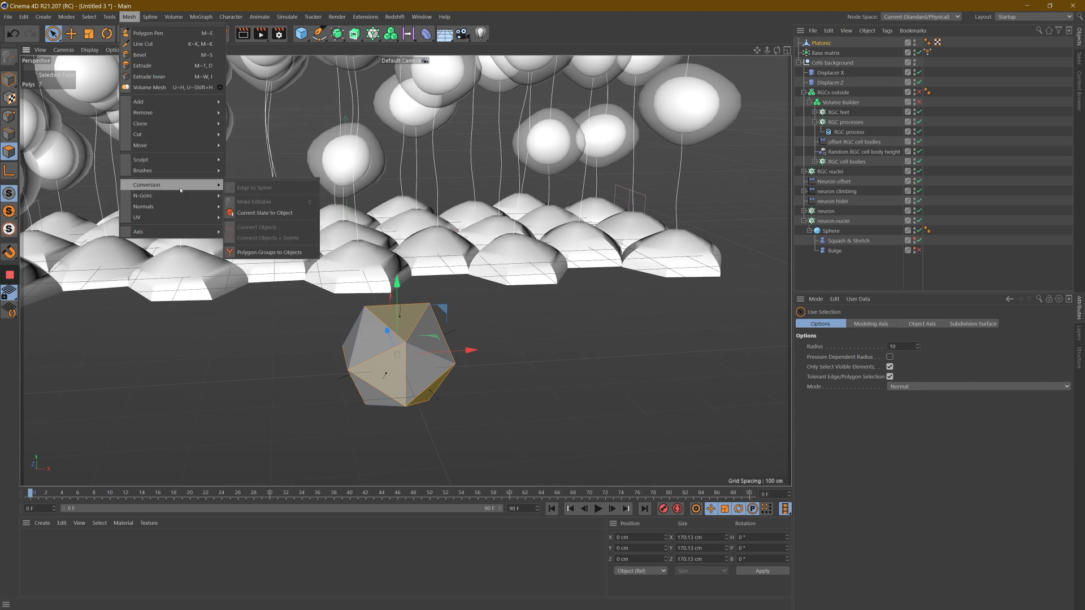
{"action": "mouse_move", "coordinate": [184, 208]}
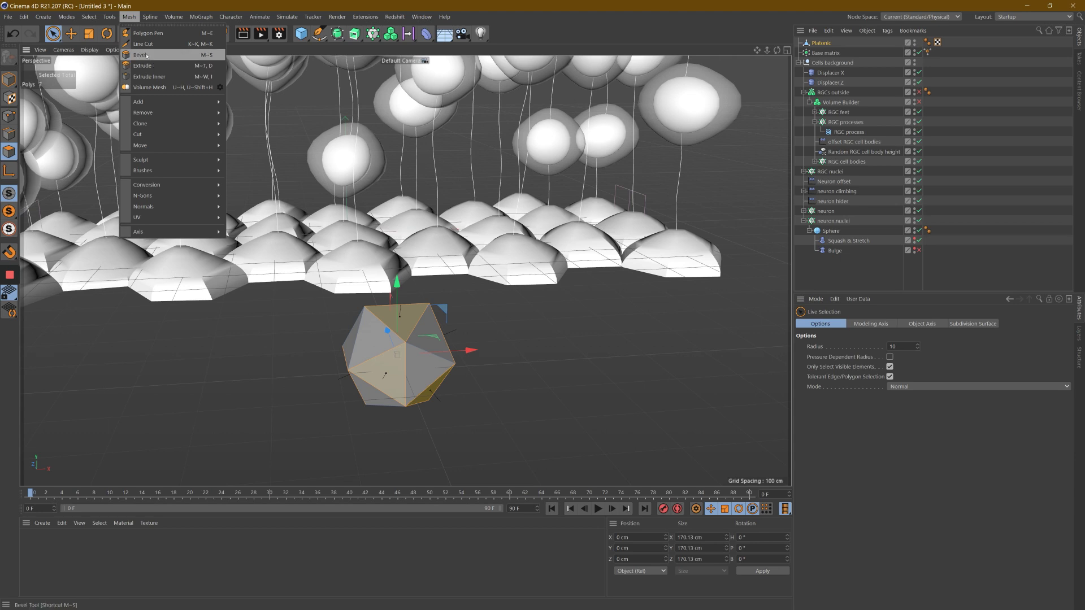
{"action": "key", "text": "Escape"}
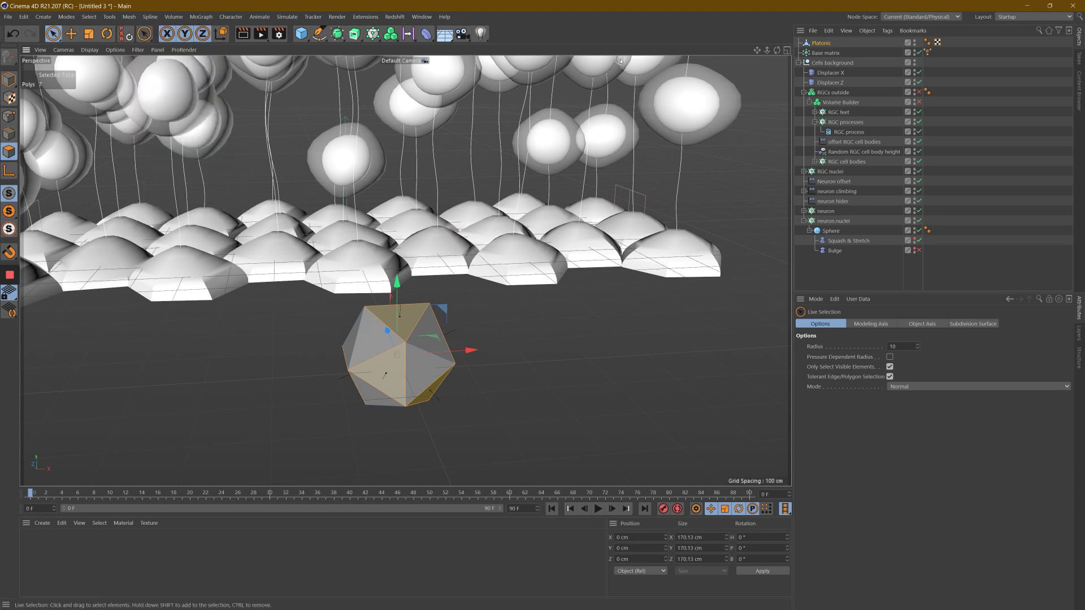
Matrix Extrude the selected Platonic faces in 8 steps with a Z move of about 43 cm to form tapering arms.
{"action": "key", "text": "shift+c"}
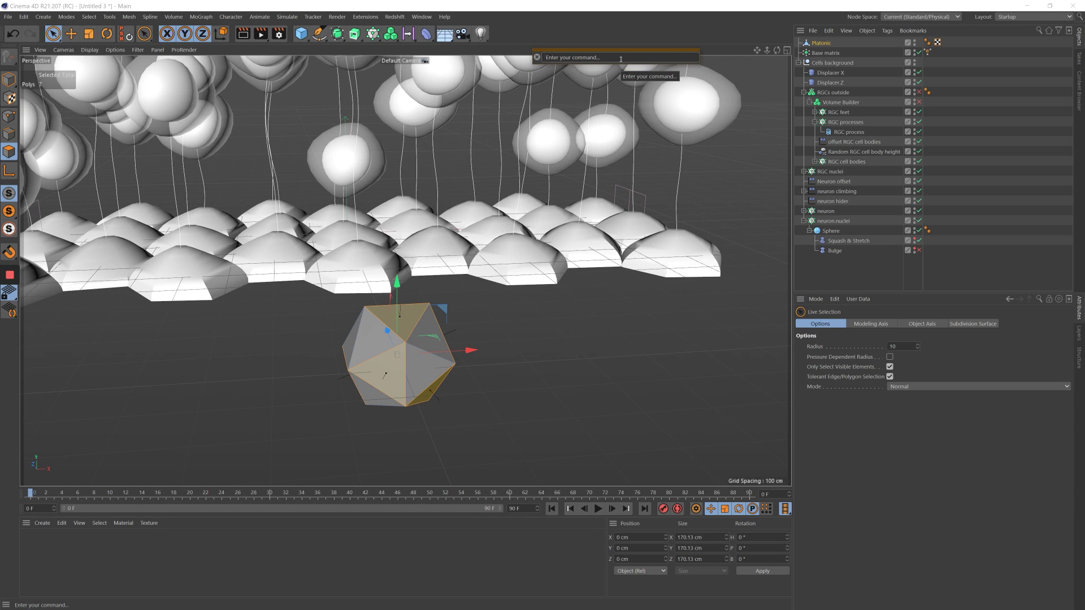
{"action": "type", "text": "matrix"}
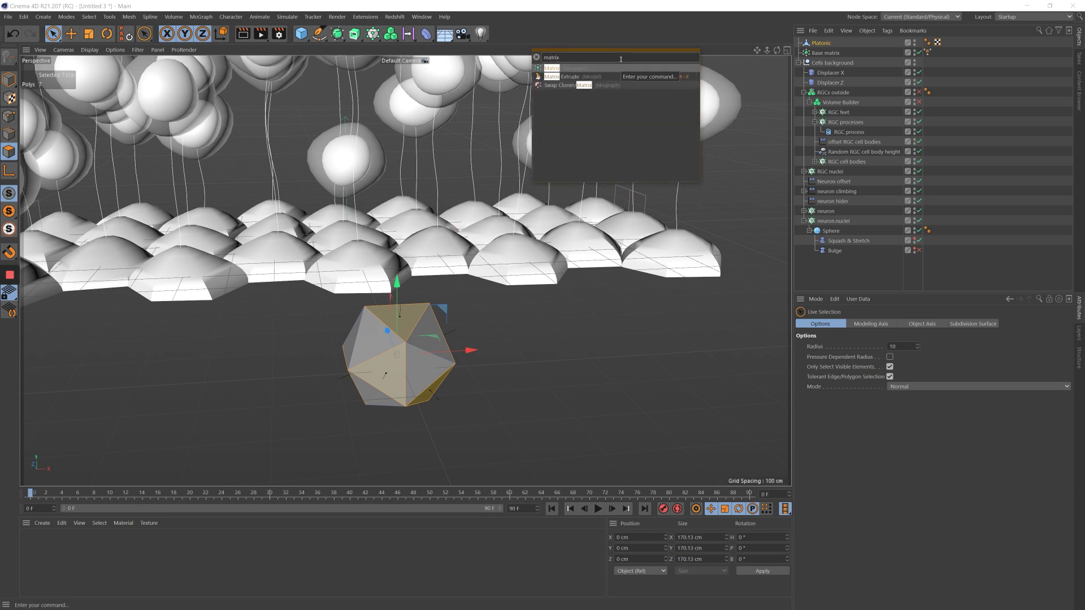
{"action": "left_click", "coordinate": [571, 78]}
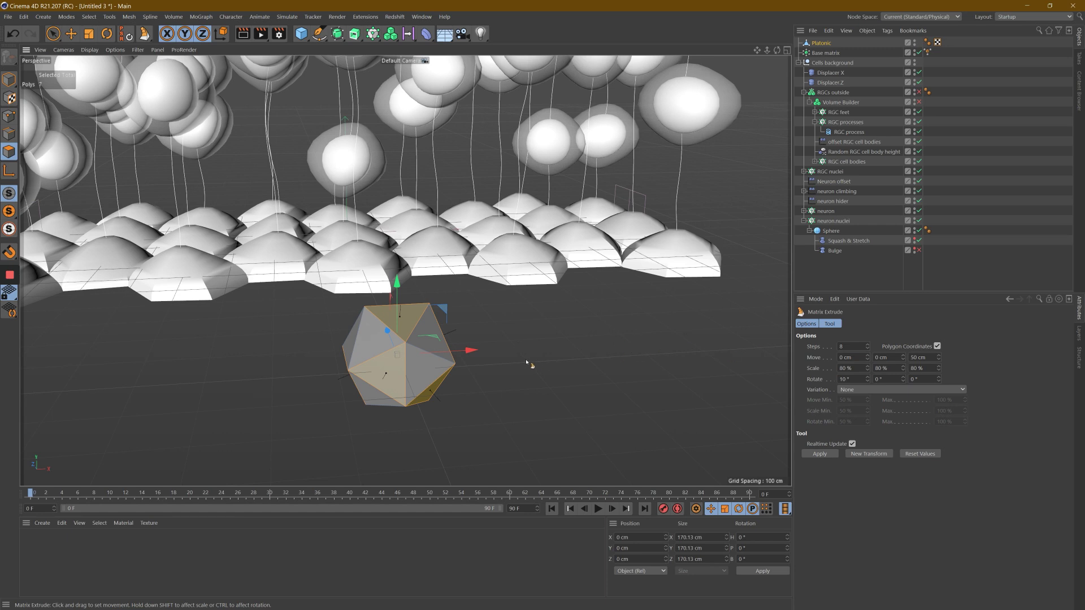
{"action": "left_click_drag", "start_coordinate": [499, 350], "coordinate": [542, 307]}
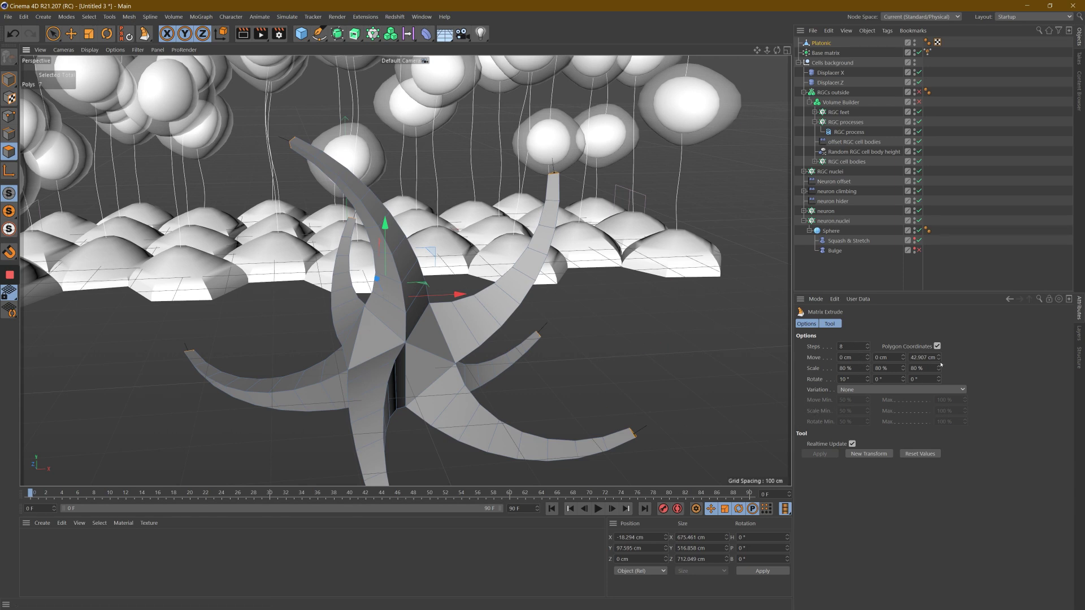
Set the first Rotate value of the Matrix Extrude to 2° to straighten the arms.
{"action": "left_click_drag", "start_coordinate": [855, 378], "coordinate": [819, 376]}
{"action": "type", "text": "2"}
{"action": "key", "text": "Return"}
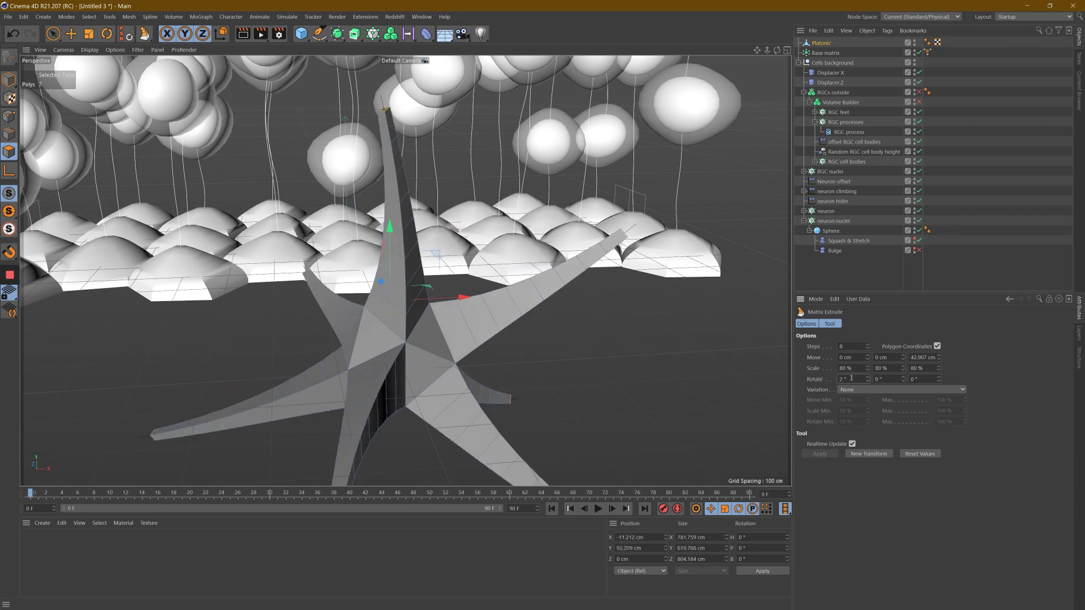
{"action": "left_click_drag", "start_coordinate": [767, 50], "coordinate": [532, 309]}
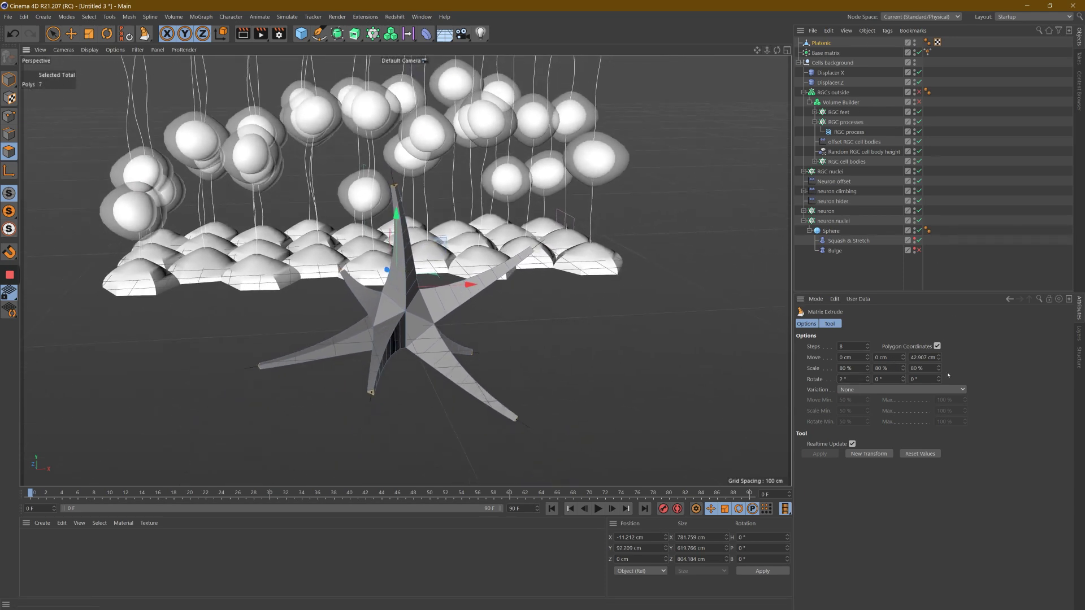
Adjust the arms' length by setting the Matrix Extrude's Z move to 40 cm.
{"action": "left_click", "coordinate": [938, 356]}
{"action": "left_click", "coordinate": [938, 356]}
{"action": "left_click", "coordinate": [939, 355]}
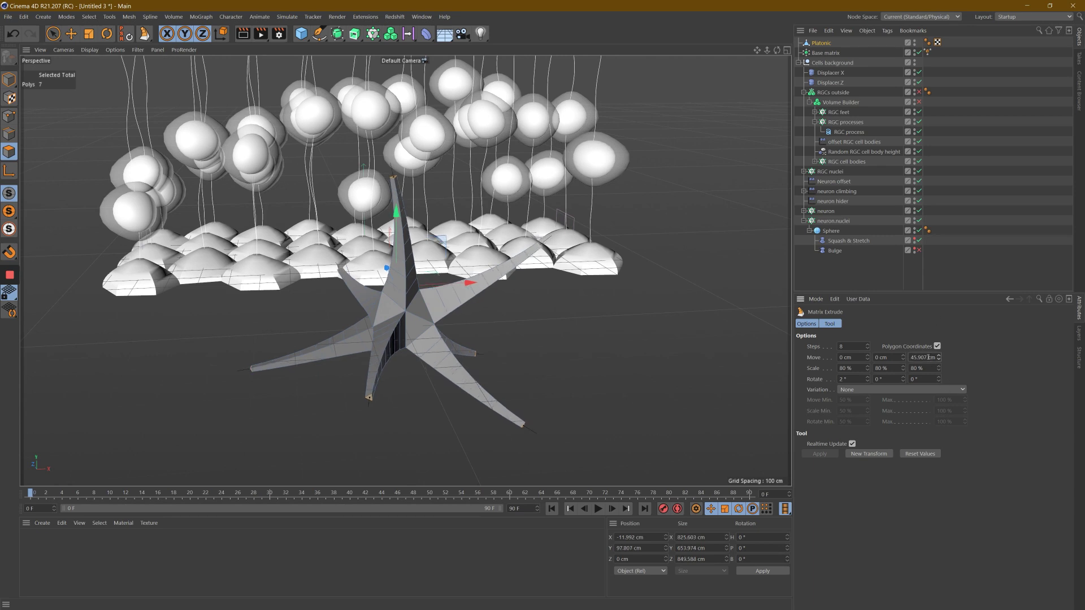
{"action": "left_click_drag", "start_coordinate": [777, 49], "coordinate": [542, 307]}
{"action": "left_click_drag", "start_coordinate": [928, 358], "coordinate": [870, 350]}
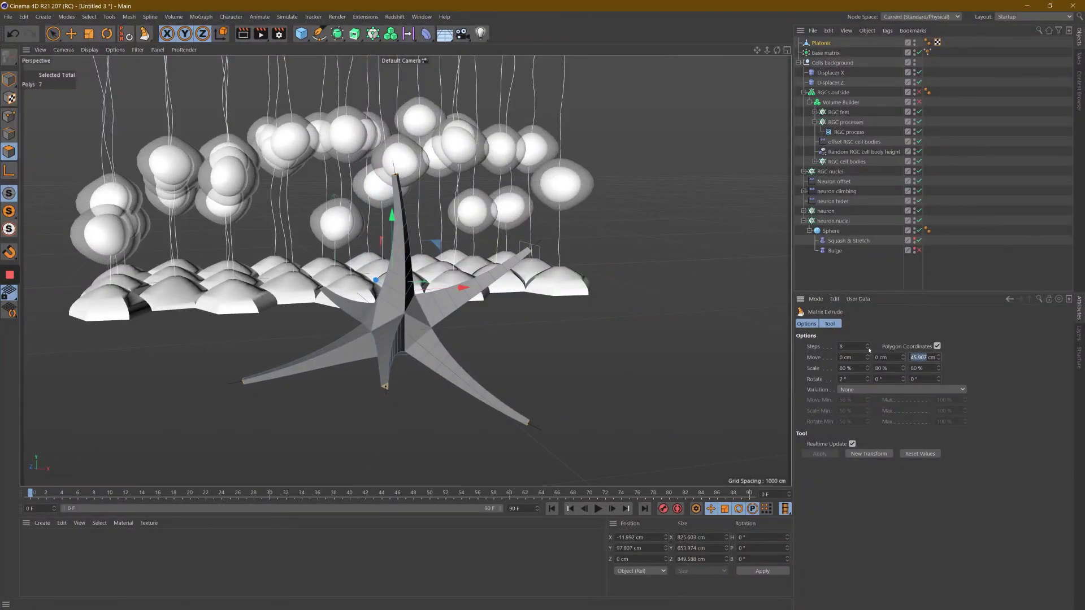
{"action": "type", "text": "4"}
{"action": "key", "text": "Return"}
{"action": "left_click_drag", "start_coordinate": [777, 53], "coordinate": [543, 307]}
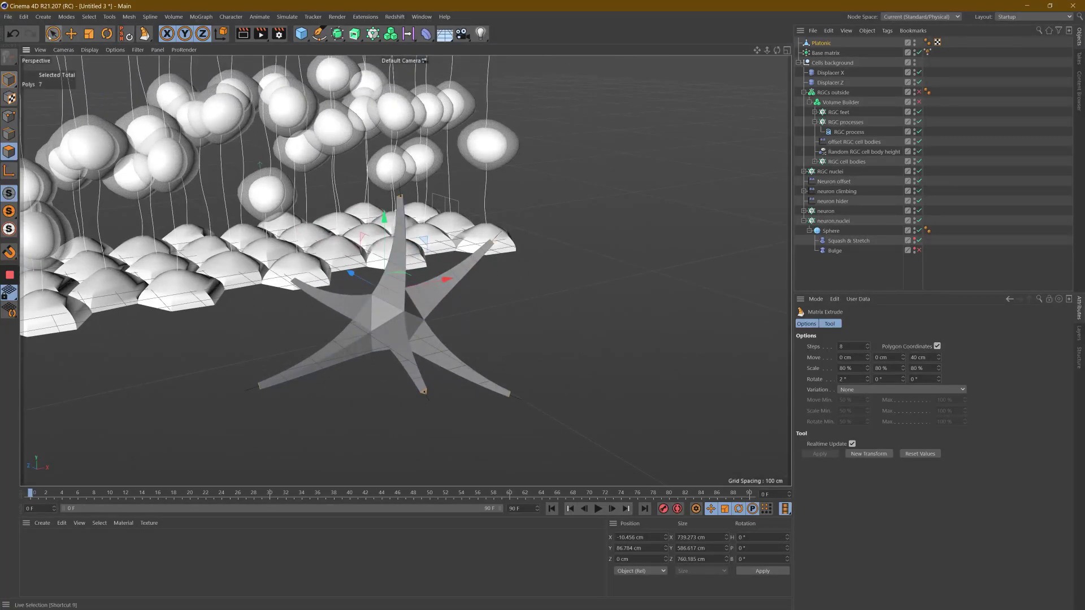
Return to model mode and add a Subdivision Surface as parent of the Platonic.
{"action": "left_click", "coordinate": [9, 79]}
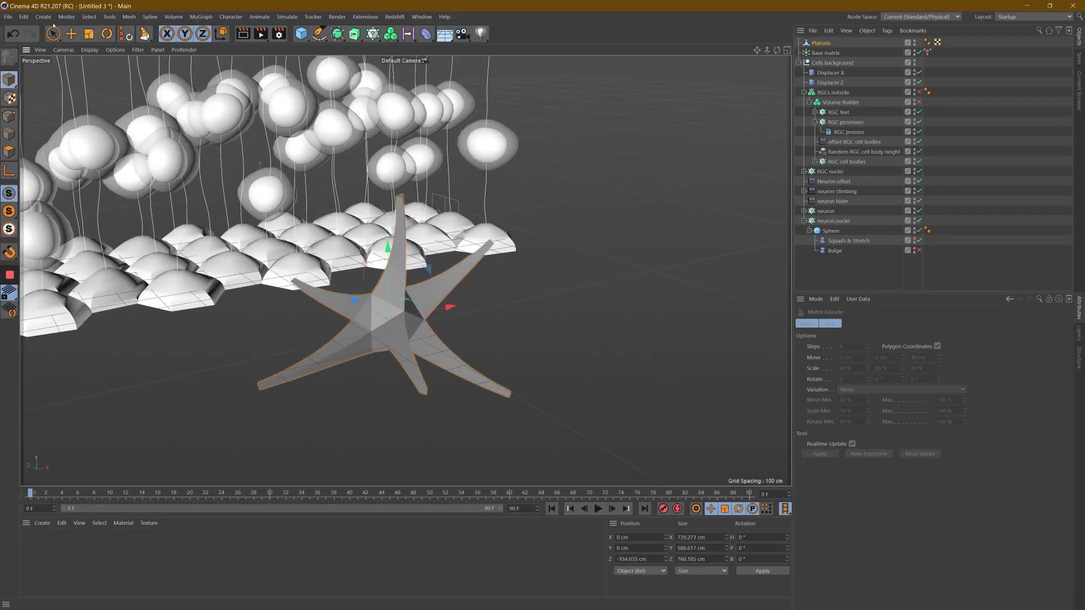
{"action": "left_click", "coordinate": [345, 38]}
{"action": "left_click", "coordinate": [390, 48], "text": "alt"}
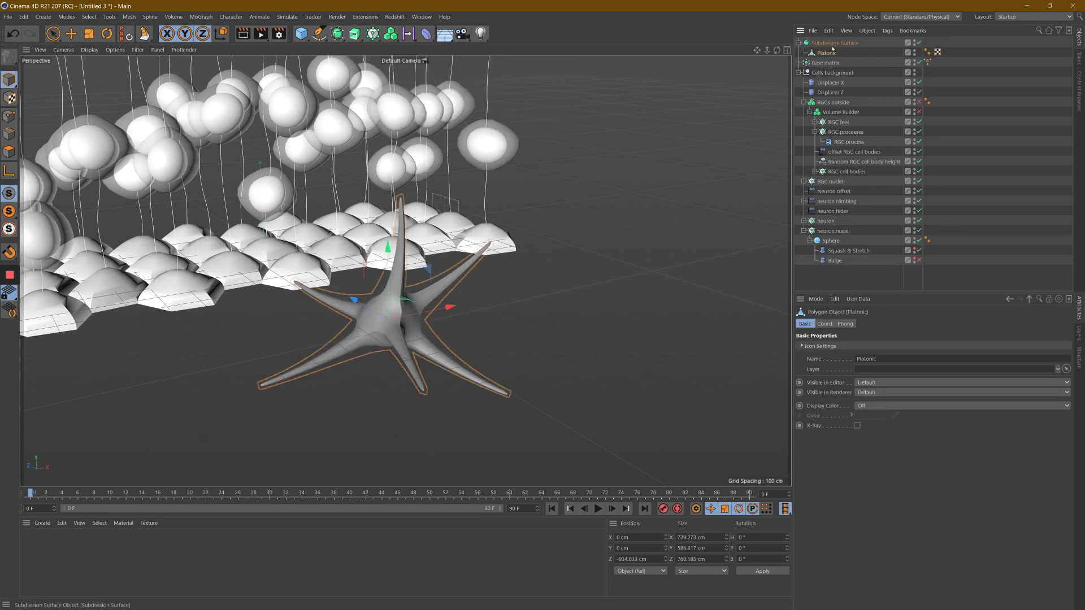
Set both the editor and renderer subdivision of the Subdivision Surface to 3.
{"action": "left_click", "coordinate": [834, 44]}
{"action": "left_click_drag", "start_coordinate": [776, 52], "coordinate": [1007, 404]}
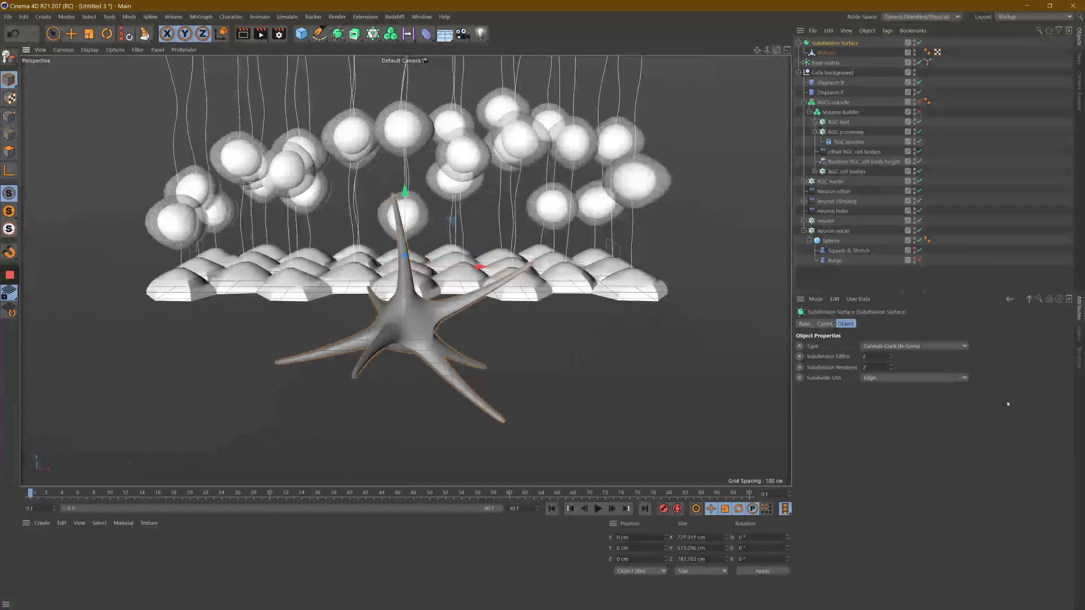
{"action": "left_click", "coordinate": [891, 355]}
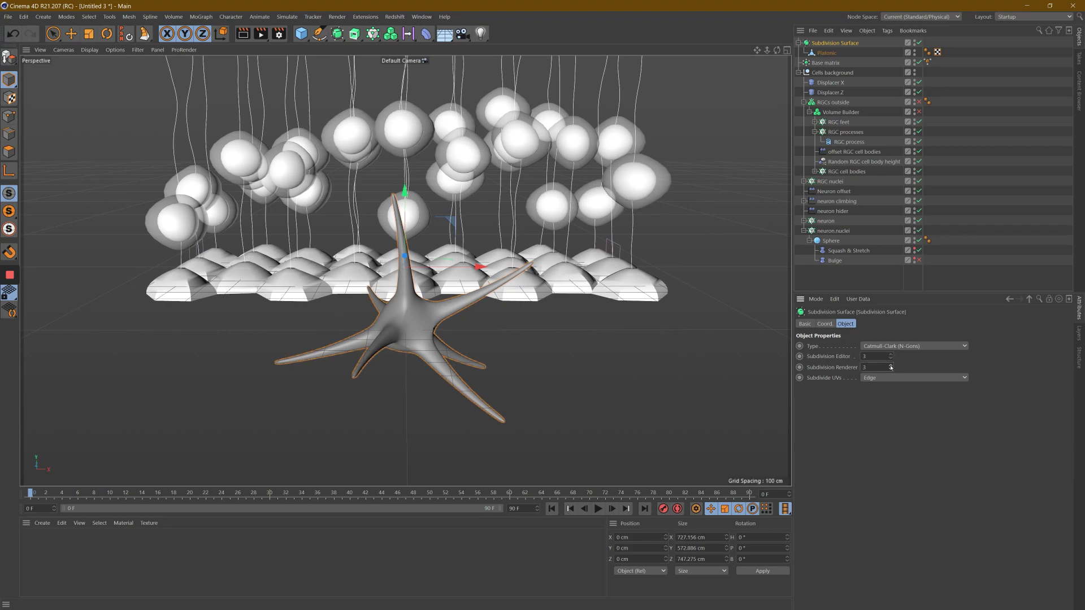
{"action": "left_click_drag", "start_coordinate": [776, 50], "coordinate": [543, 305]}
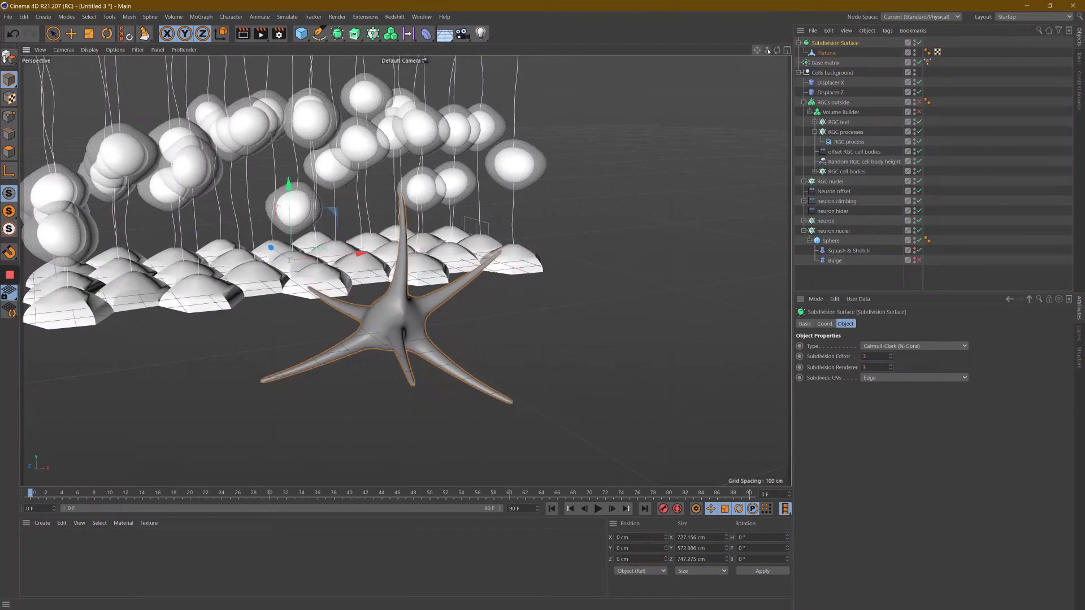
Rename the Subdivision Surface object as "multiarmed neuron".
{"action": "double_click", "coordinate": [845, 44]}
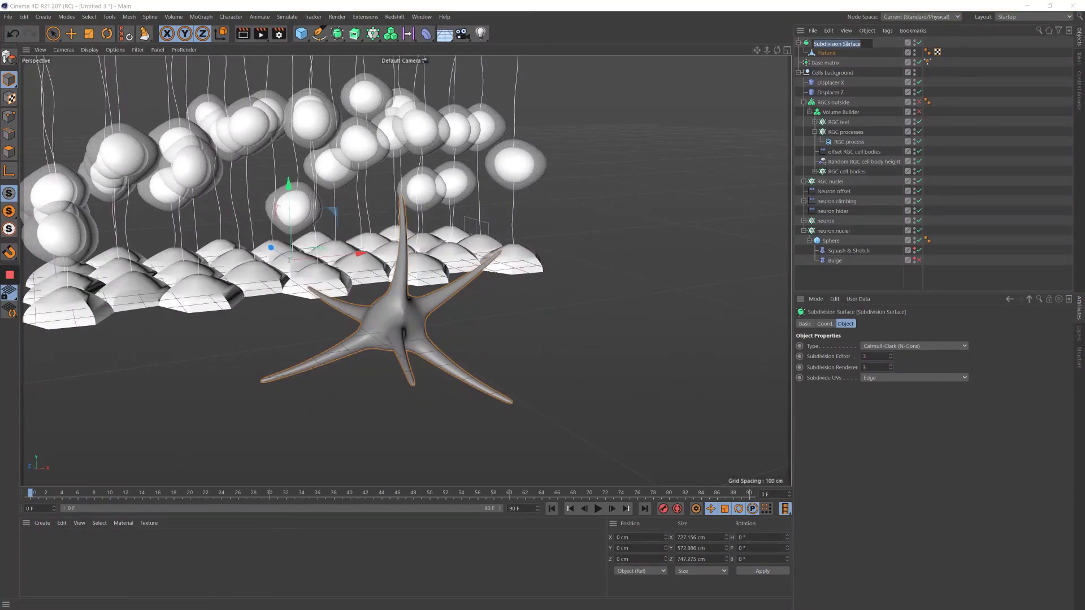
{"action": "type", "text": "neuron"}
{"action": "key", "text": "Return"}
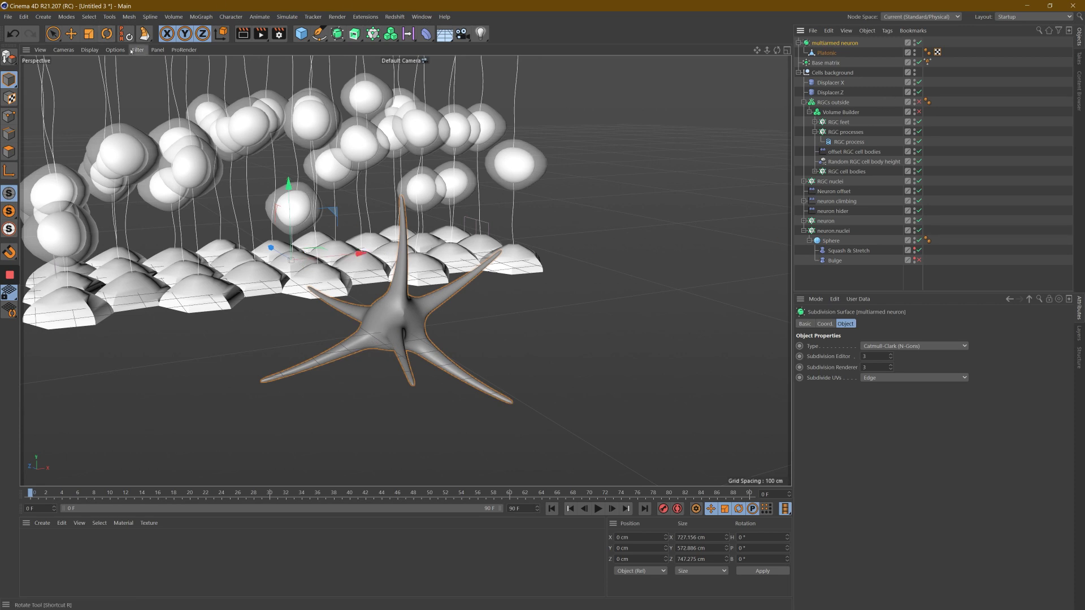
{"action": "left_click", "coordinate": [128, 17]}
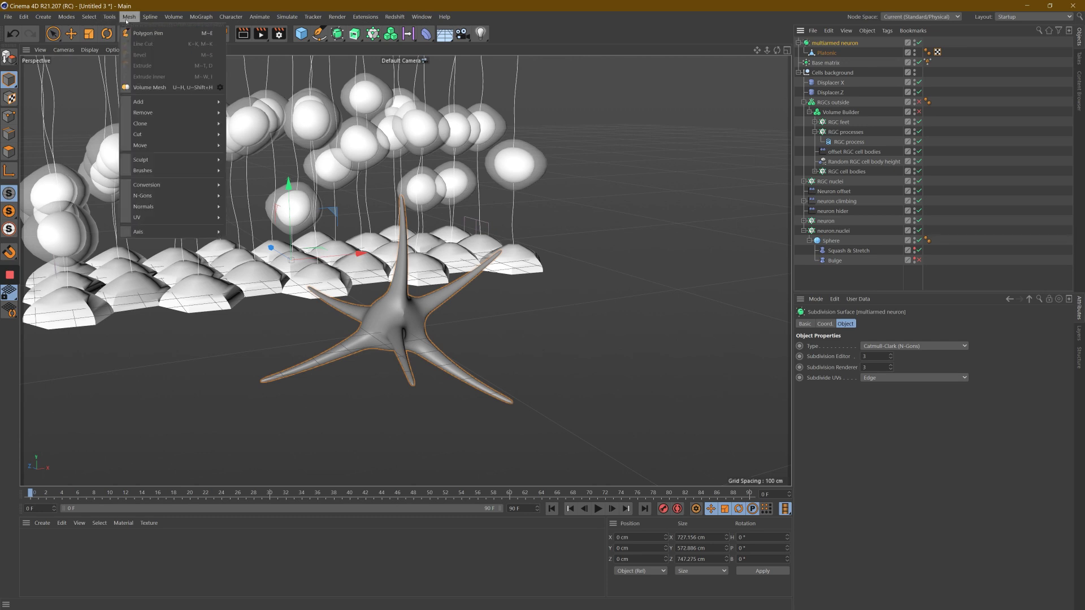
{"action": "mouse_move", "coordinate": [159, 232]}
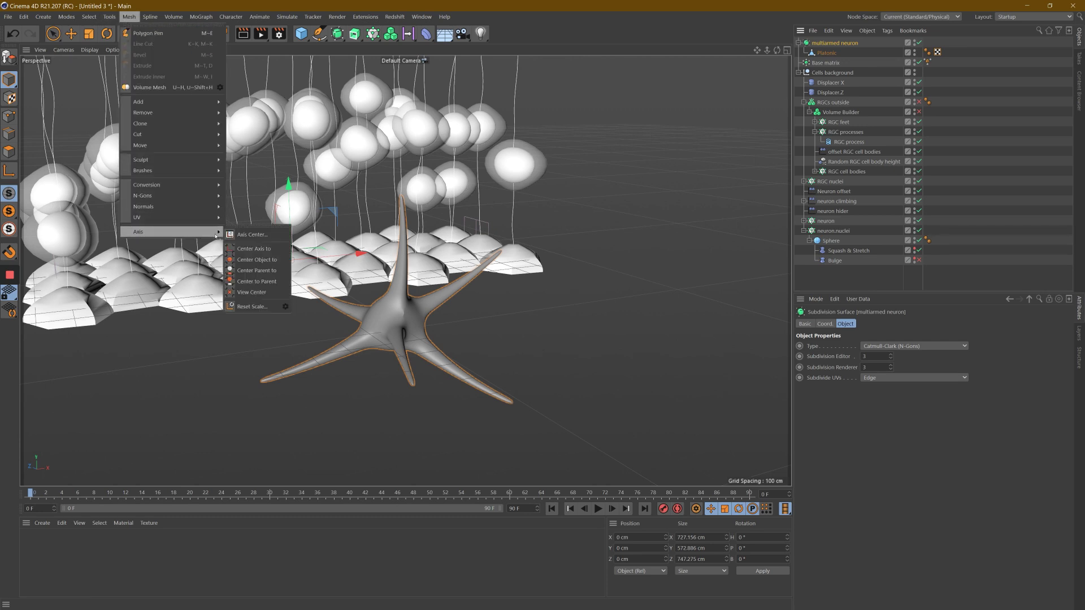
{"action": "left_click", "coordinate": [252, 234]}
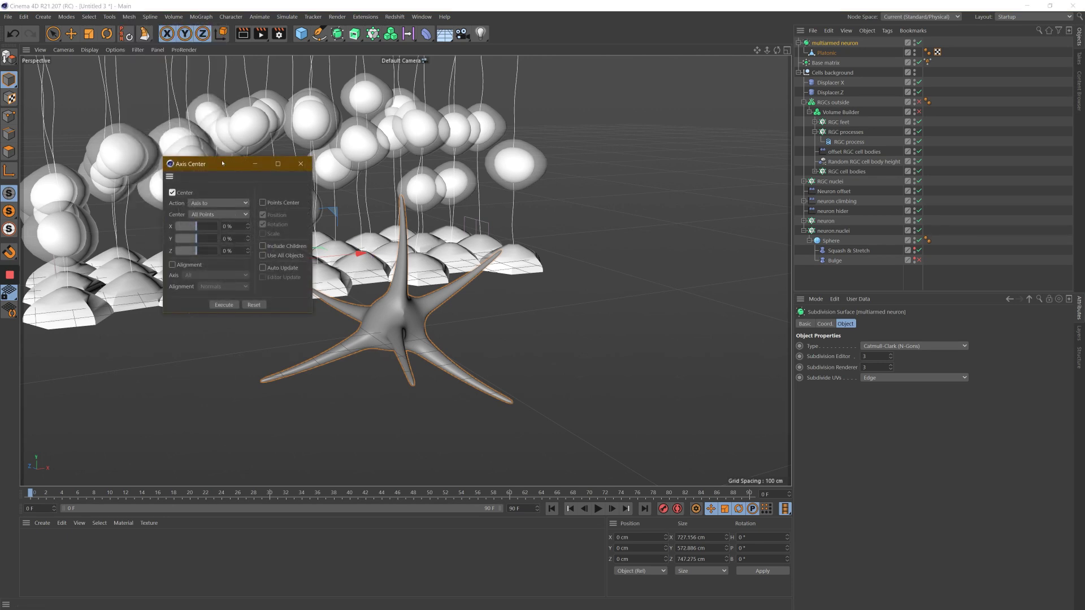
{"action": "left_click_drag", "start_coordinate": [222, 164], "coordinate": [129, 143]}
{"action": "left_click", "coordinate": [170, 182]}
{"action": "left_click", "coordinate": [170, 225]}
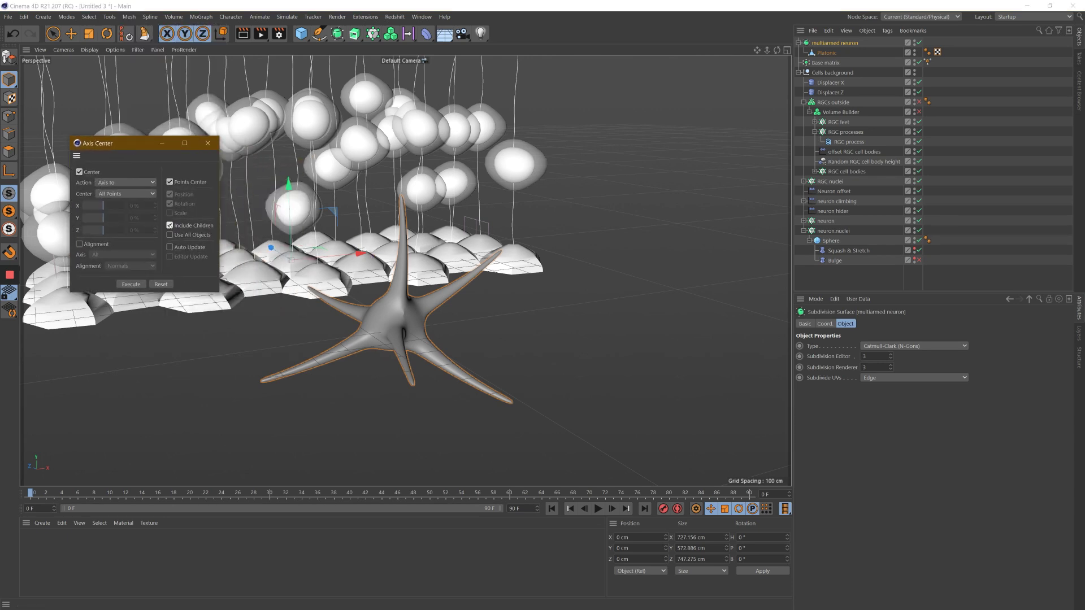
{"action": "left_click", "coordinate": [169, 235]}
Center the multiarmed neuron parent's axis on its child Platonic with Center Parent to.
{"action": "left_click", "coordinate": [827, 52]}
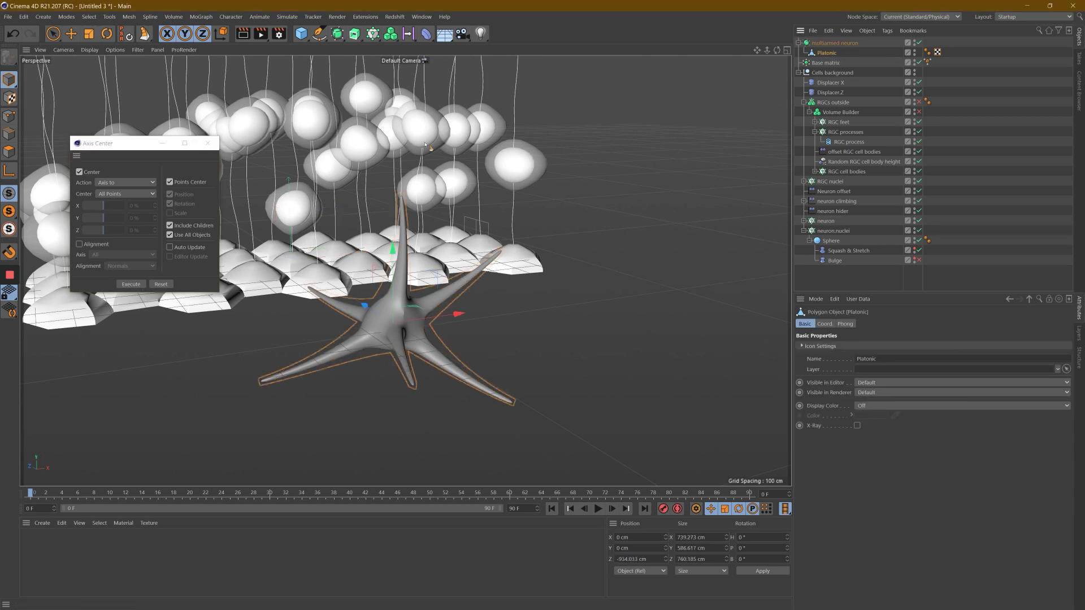
{"action": "left_click", "coordinate": [208, 143]}
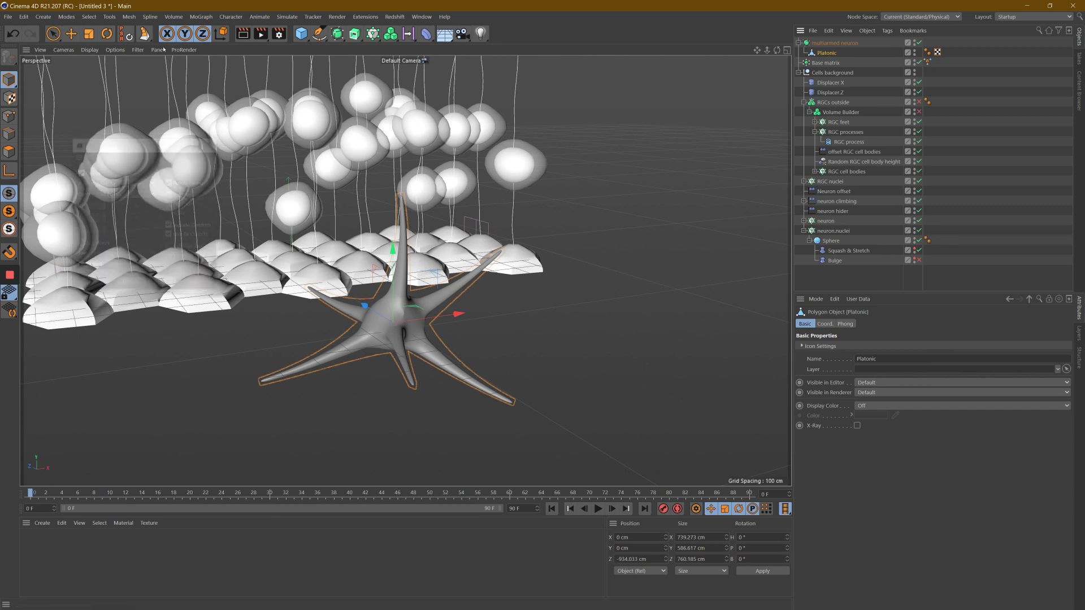
{"action": "left_click", "coordinate": [129, 16]}
{"action": "mouse_move", "coordinate": [178, 234]}
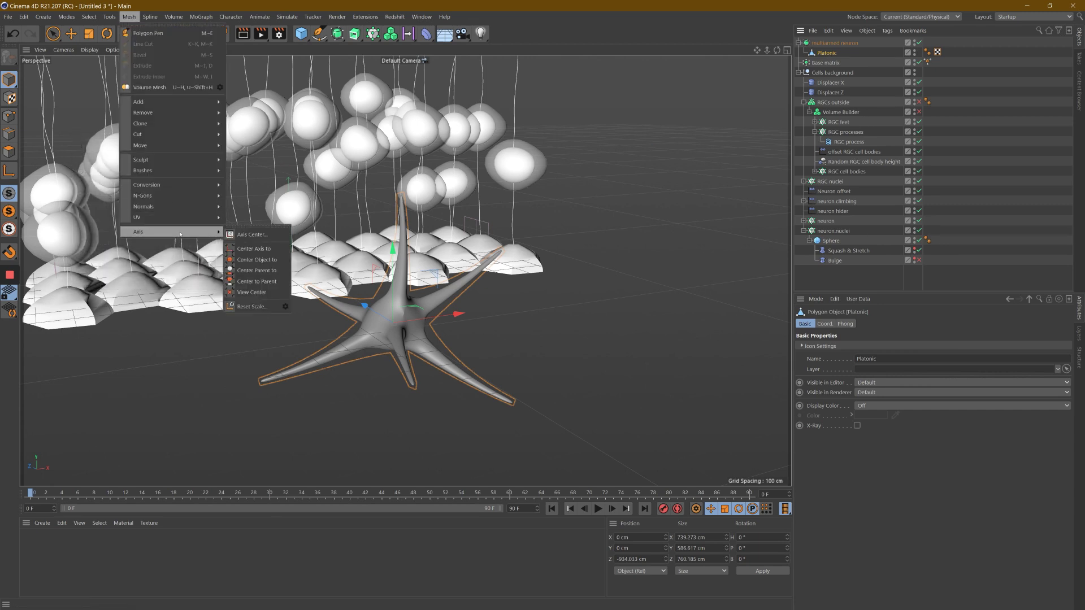
{"action": "left_click", "coordinate": [261, 271]}
Move the multiarmed neuron to about X -590, Y 528, Z -315 cm and place it in the Cells background group above RGCs outside.
{"action": "left_click", "coordinate": [809, 43]}
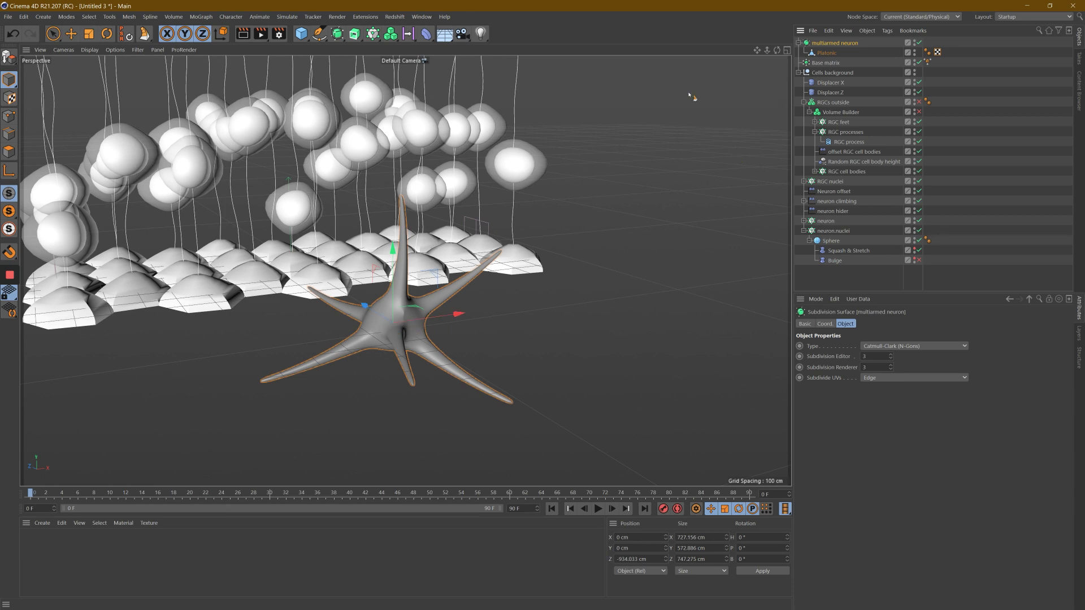
{"action": "left_click", "coordinate": [53, 34]}
{"action": "left_click_drag", "start_coordinate": [364, 305], "coordinate": [128, 97]}
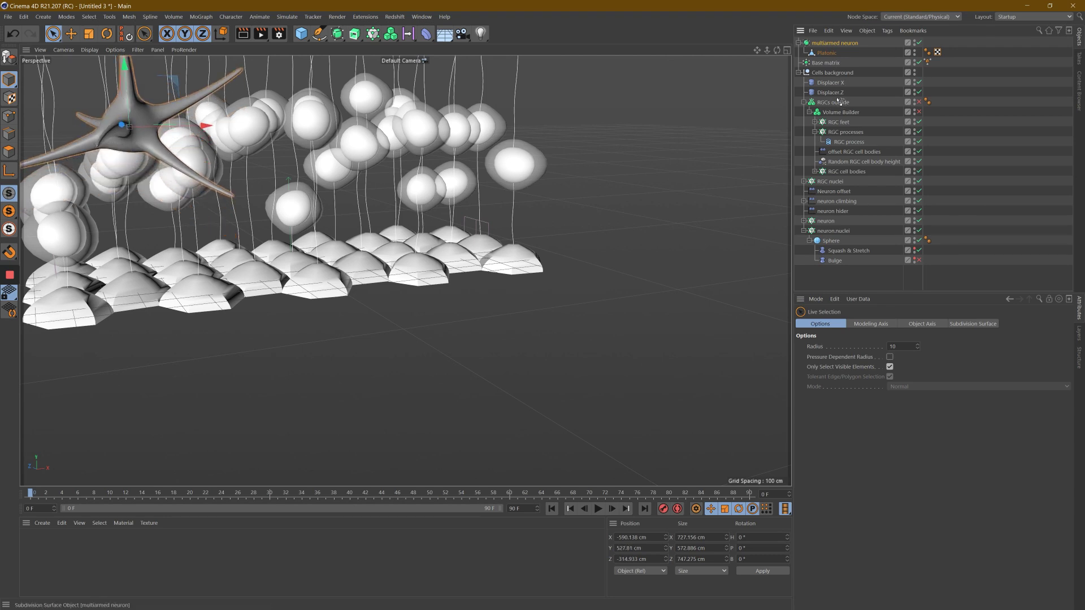
{"action": "left_click_drag", "start_coordinate": [842, 101], "coordinate": [841, 99]}
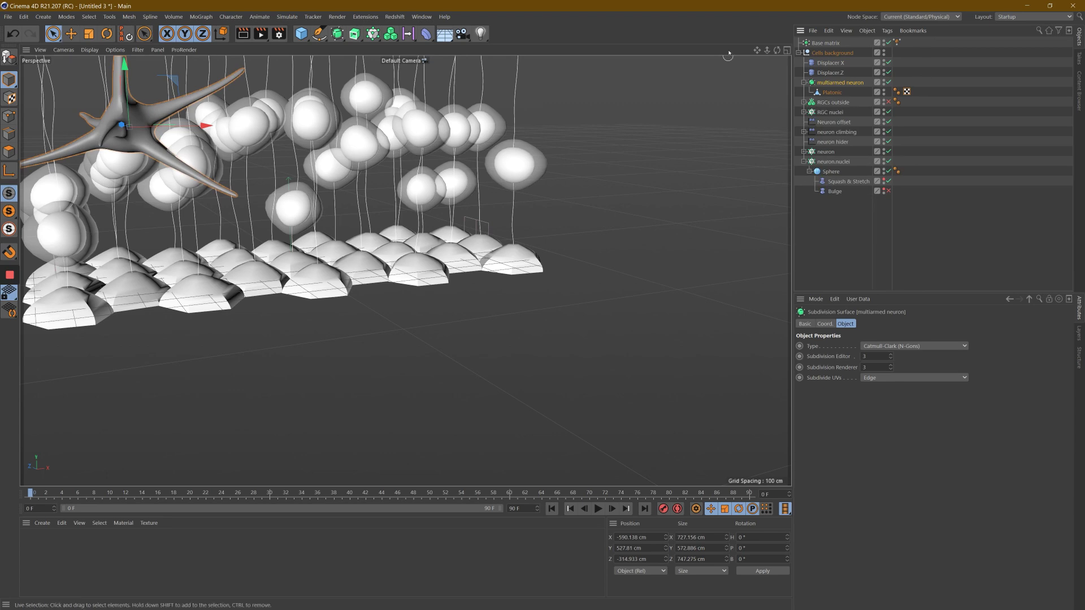
Re-enable the RGCs outside mesher and its Volume Builder so the radial glial cells form a continuous mesh.
{"action": "left_click_drag", "start_coordinate": [758, 51], "coordinate": [616, 390]}
{"action": "left_click_drag", "start_coordinate": [777, 51], "coordinate": [542, 307]}
{"action": "left_click_drag", "start_coordinate": [767, 50], "coordinate": [542, 308]}
{"action": "left_click_drag", "start_coordinate": [756, 50], "coordinate": [543, 308]}
{"action": "scroll", "coordinate": [614, 170], "scroll_direction": "up", "scroll_amount": 1}
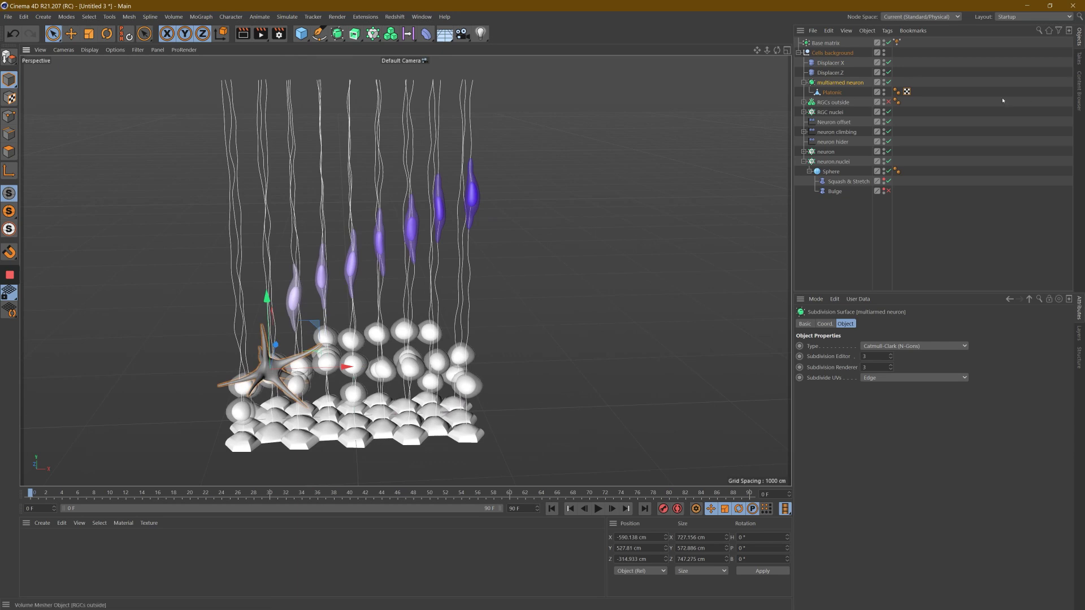
{"action": "left_click", "coordinate": [803, 103]}
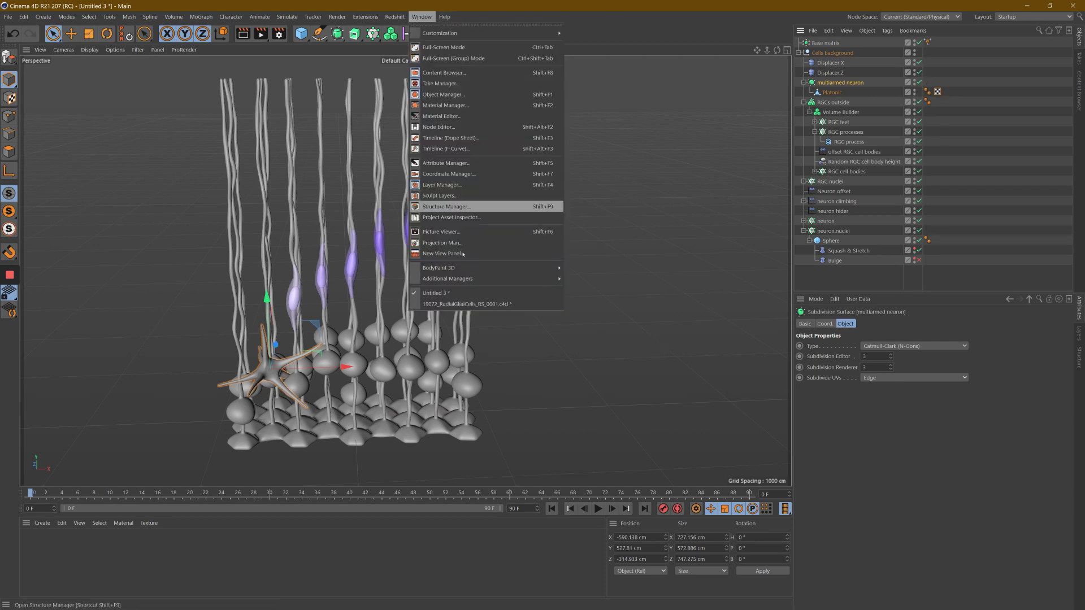
Switch to the 19072_RadialGlialCells_RS_0001.c4d project and examine its finished background cells and multiarmed neuron from another angle.
{"action": "left_click", "coordinate": [467, 304]}
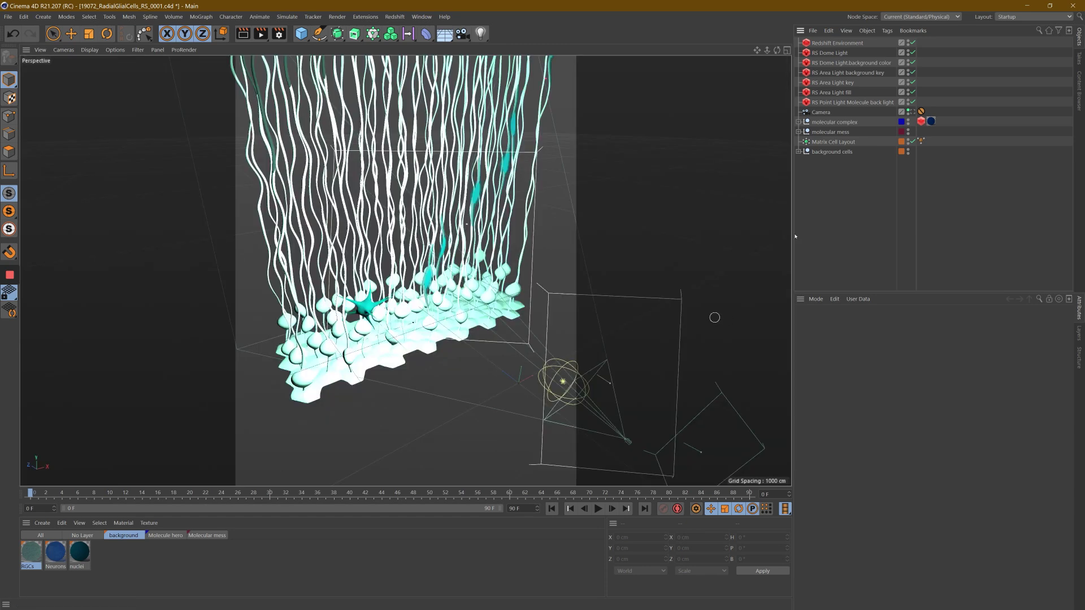
{"action": "left_click_drag", "start_coordinate": [777, 50], "coordinate": [681, 62]}
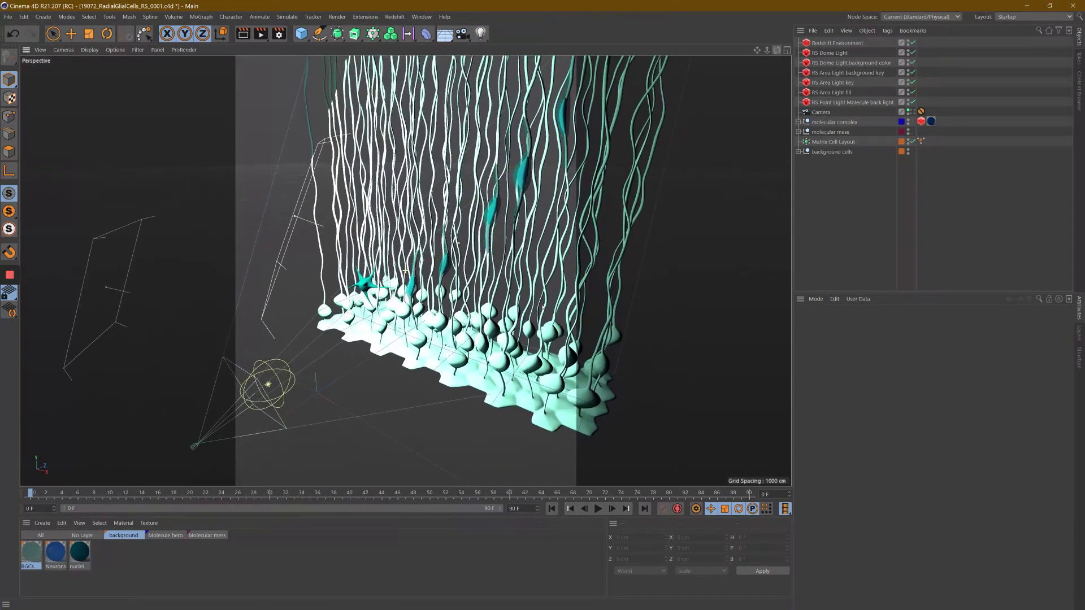
{"action": "mouse_move", "coordinate": [11, 317]}
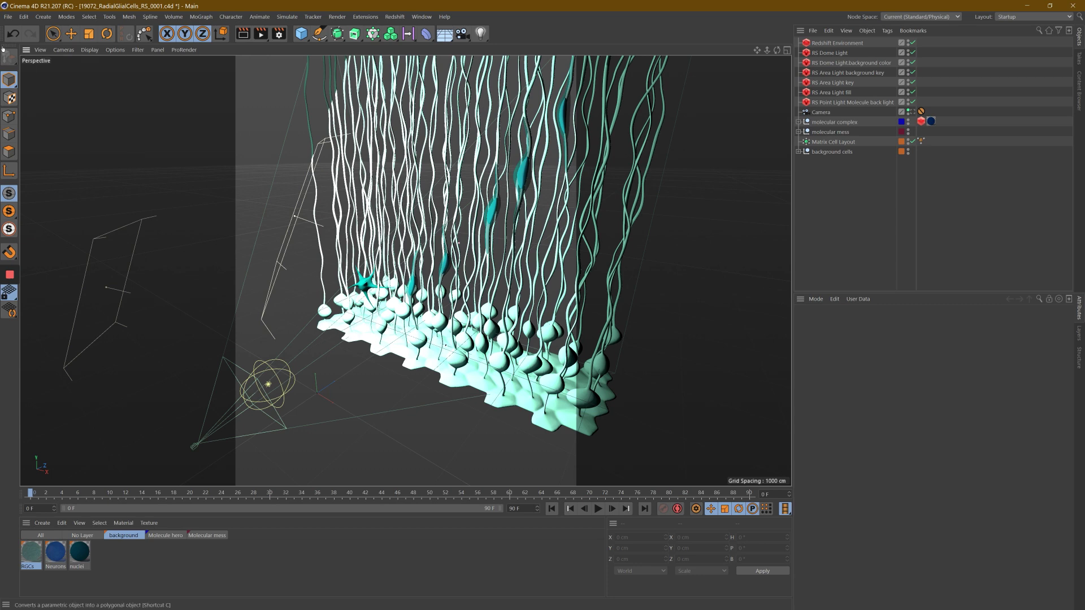
Close the 19072_RadialGlialCells_RS_0001.c4d project.
{"action": "left_click", "coordinate": [8, 16]}
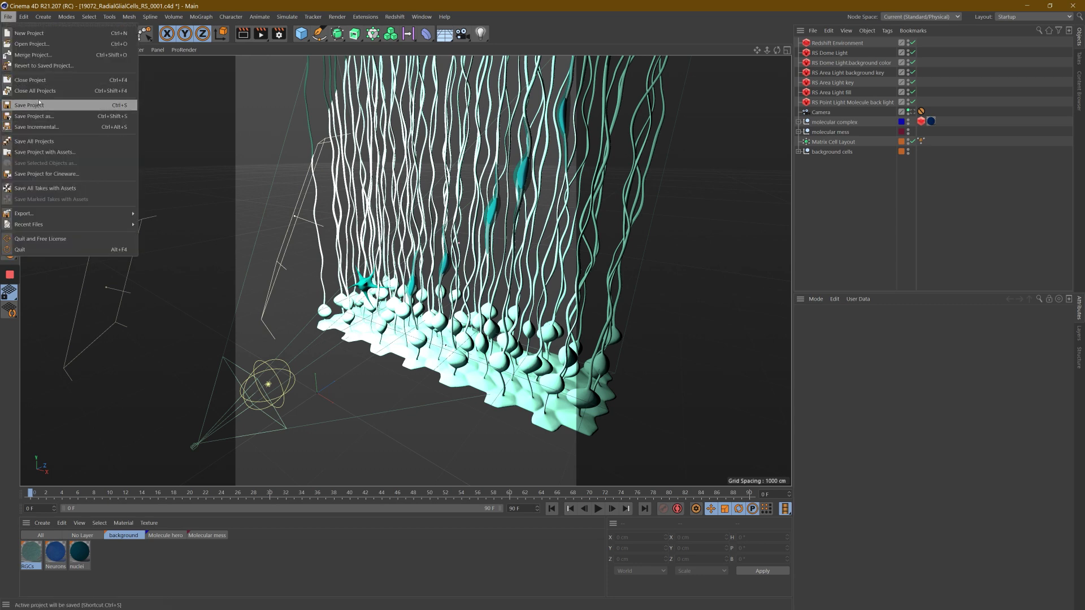
{"action": "left_click", "coordinate": [31, 79]}
{"action": "left_click", "coordinate": [558, 348]}
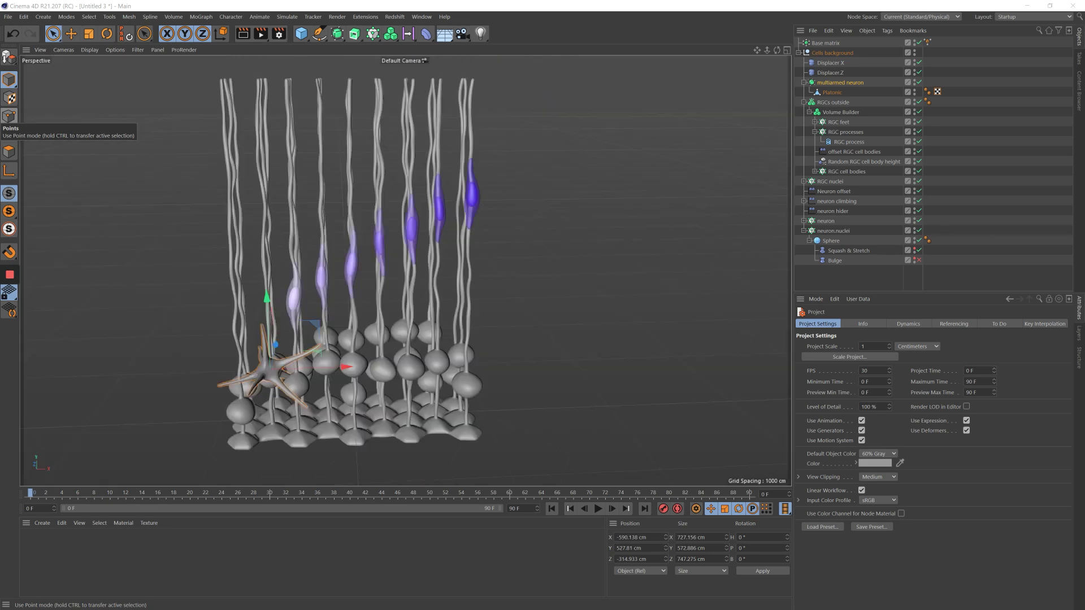
Switch to the Photos app and view the Falconieri_LoopyGenome.jpg reference illustration in a maximized window.
{"action": "key", "text": "alt+Tab"}
{"action": "left_click_drag", "start_coordinate": [518, 107], "coordinate": [539, 61]}
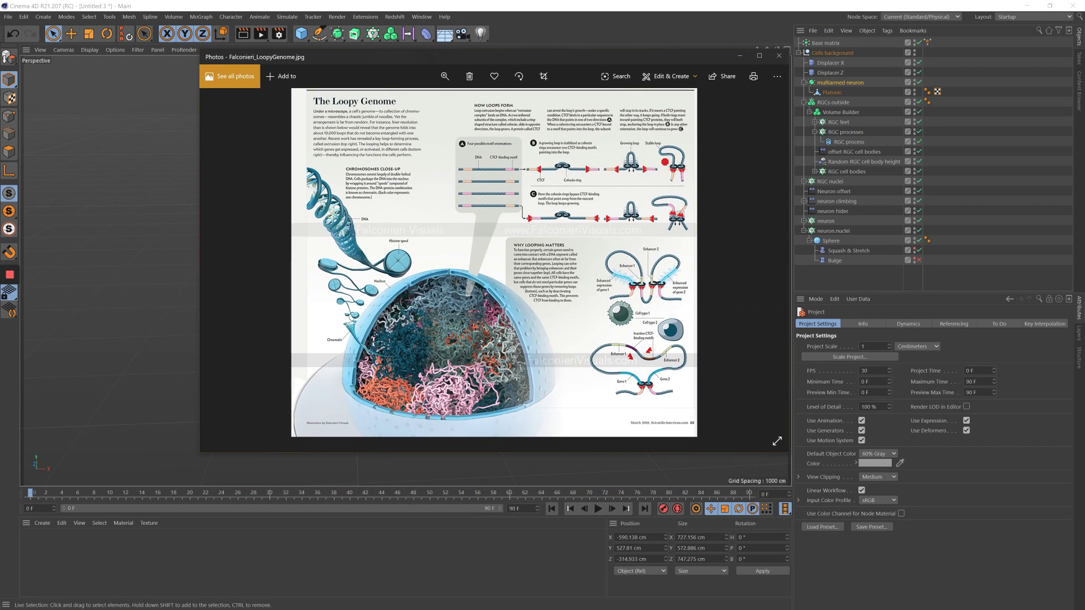
{"action": "left_click", "coordinate": [760, 55]}
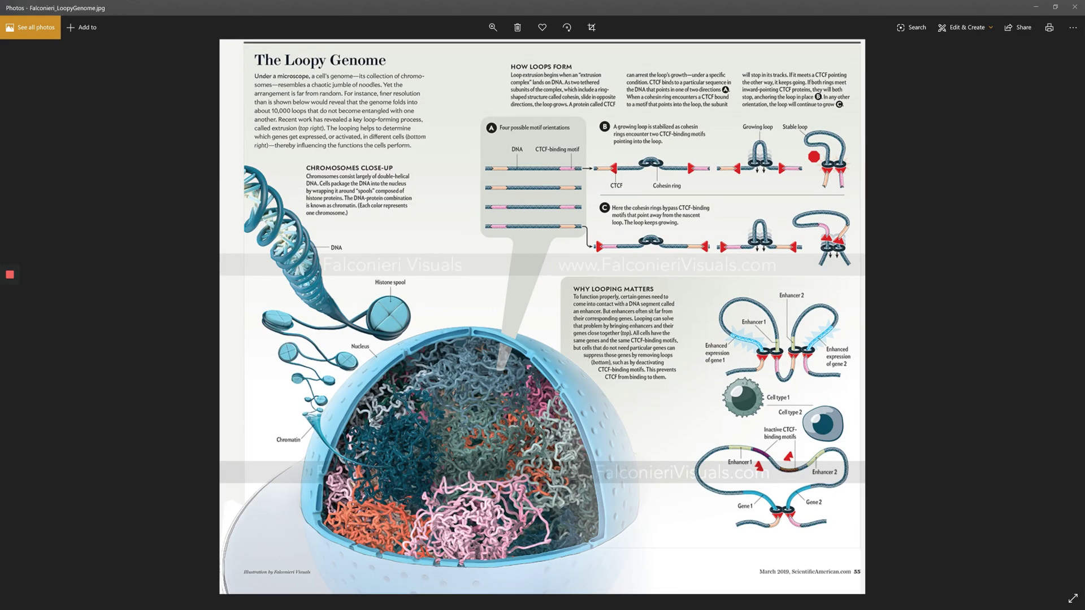
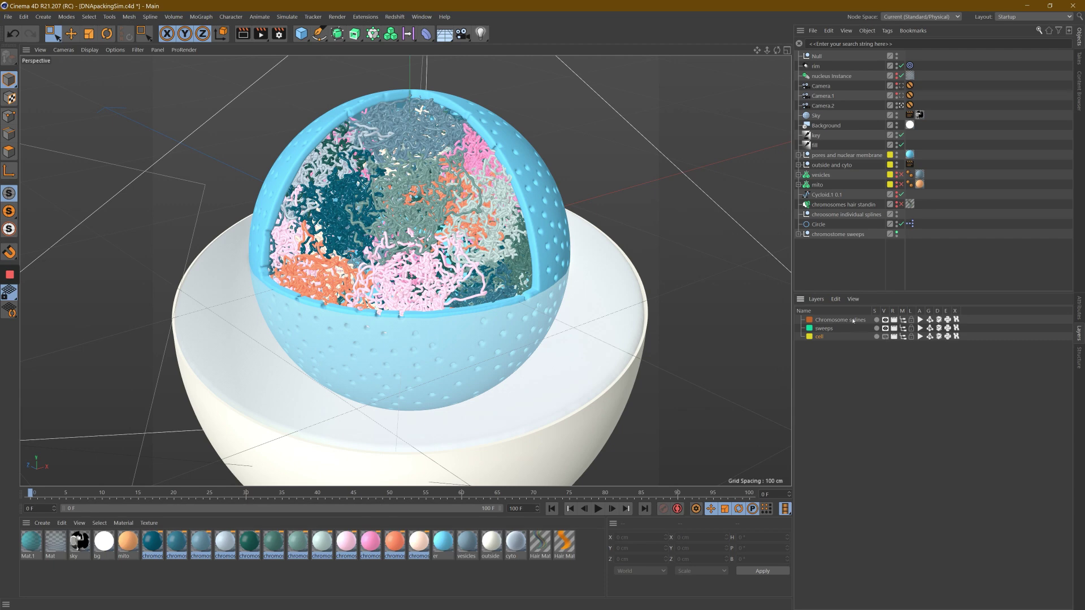
Hide the cell layer in DNApackingSim.c4d and examine the packed, colored chromosome strands from all around.
{"action": "scroll", "coordinate": [709, 225], "scroll_direction": "down", "scroll_amount": 10}
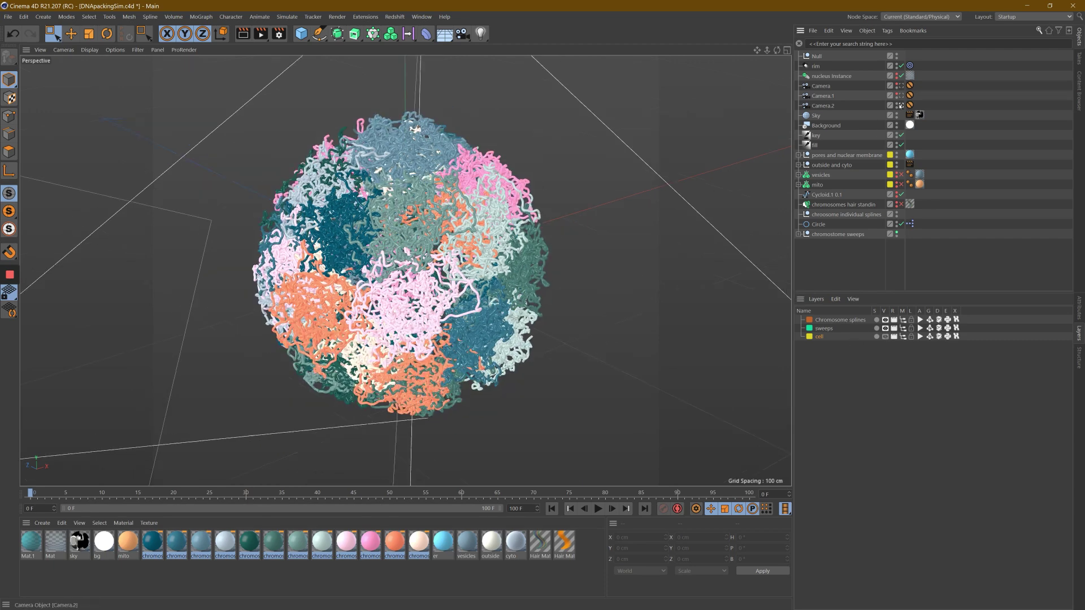
{"action": "scroll", "coordinate": [320, 316], "scroll_direction": "up", "scroll_amount": 10}
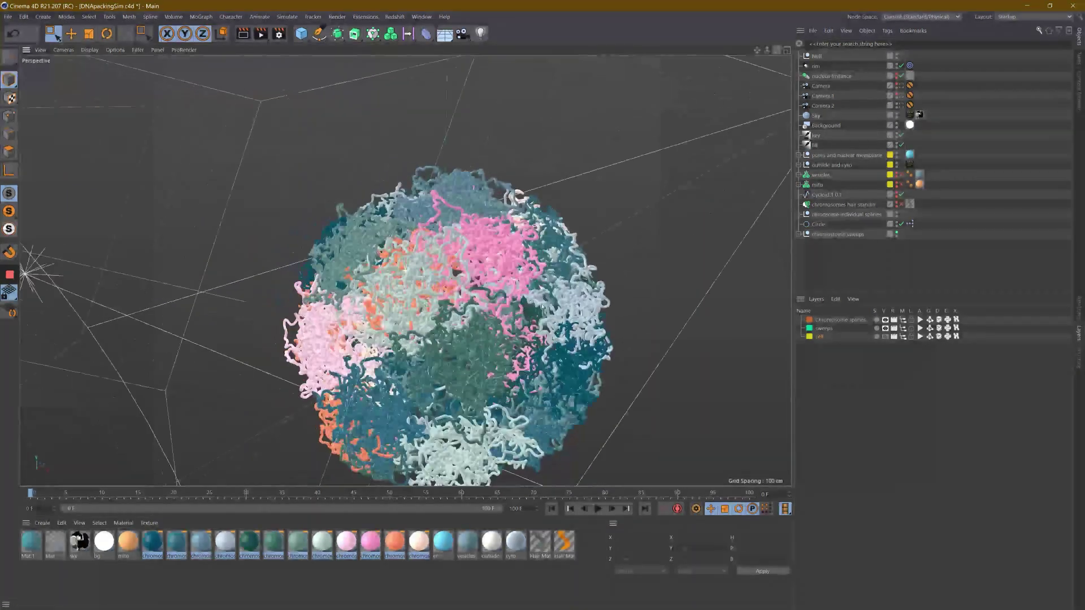
{"action": "left_click_drag", "start_coordinate": [543, 307], "coordinate": [543, 308]}
{"action": "left_click_drag", "start_coordinate": [759, 51], "coordinate": [543, 307]}
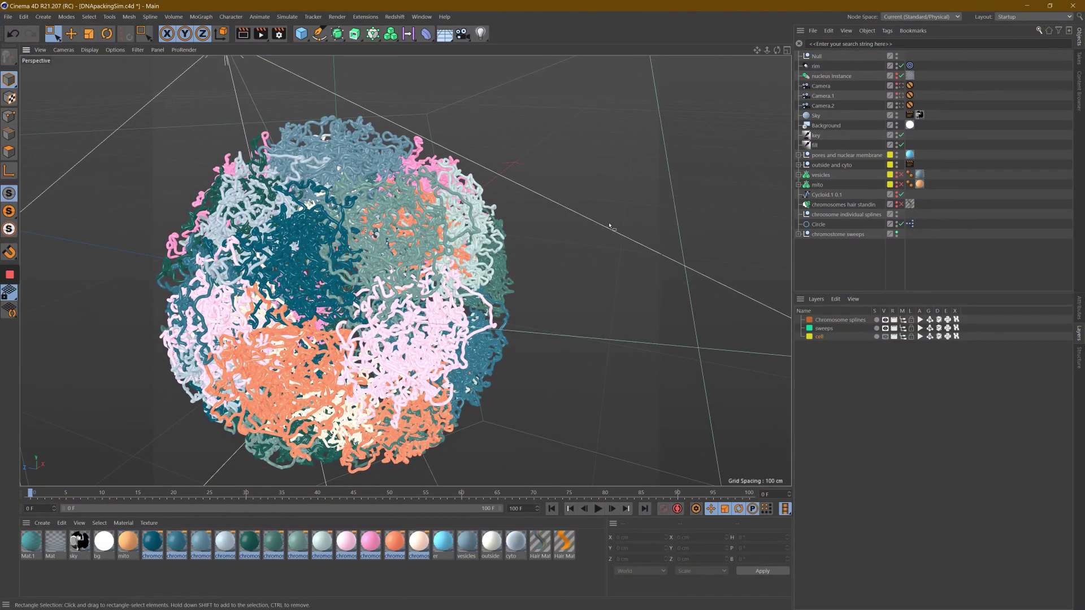
{"action": "left_click_drag", "start_coordinate": [777, 50], "coordinate": [543, 308]}
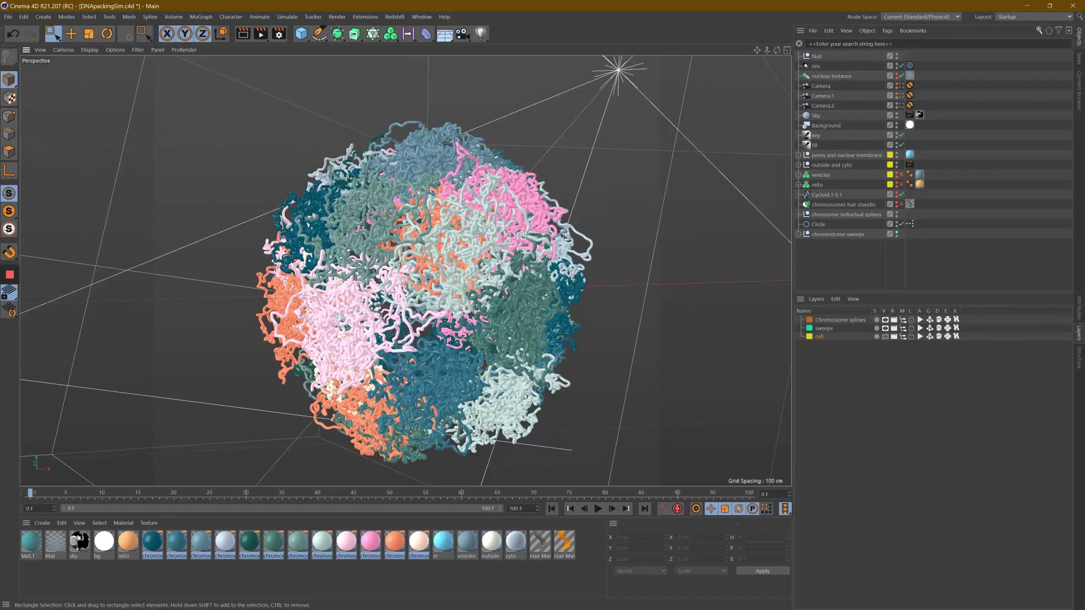
{"action": "left_click_drag", "start_coordinate": [777, 50], "coordinate": [542, 307]}
{"action": "left_click_drag", "start_coordinate": [766, 49], "coordinate": [760, 51]}
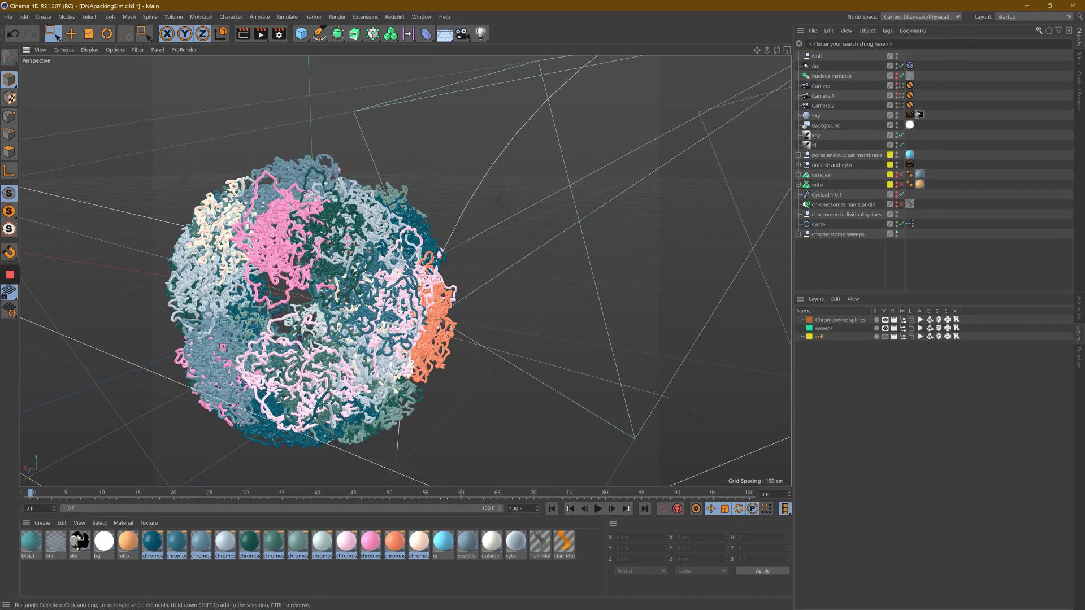
{"action": "left_click_drag", "start_coordinate": [777, 50], "coordinate": [289, 307]}
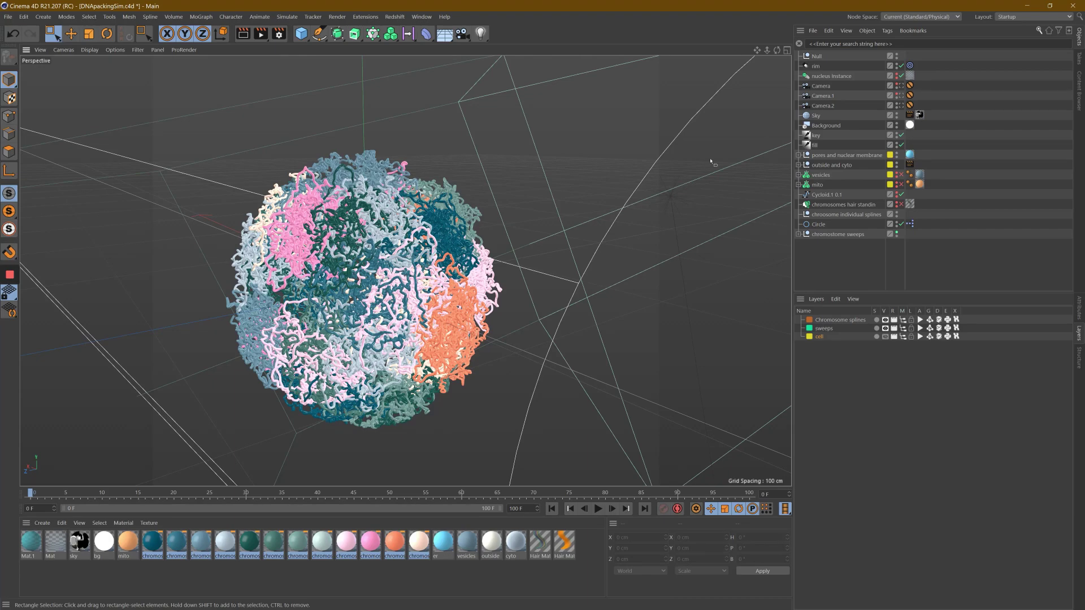
{"action": "left_click_drag", "start_coordinate": [777, 49], "coordinate": [649, 113]}
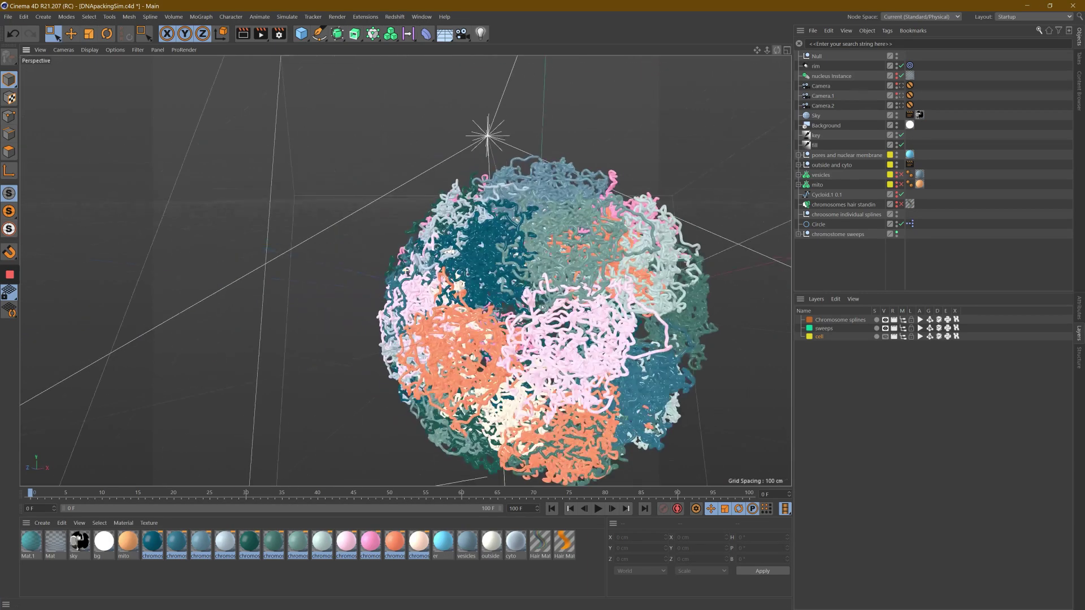
{"action": "left_click_drag", "start_coordinate": [758, 50], "coordinate": [509, 113]}
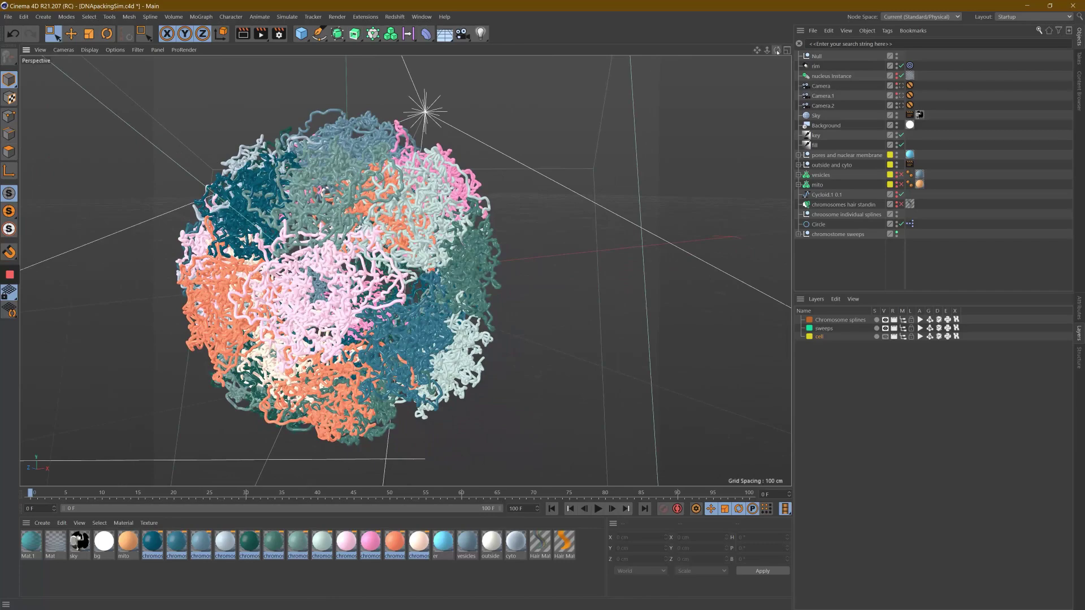
{"action": "left_click_drag", "start_coordinate": [777, 51], "coordinate": [610, 99]}
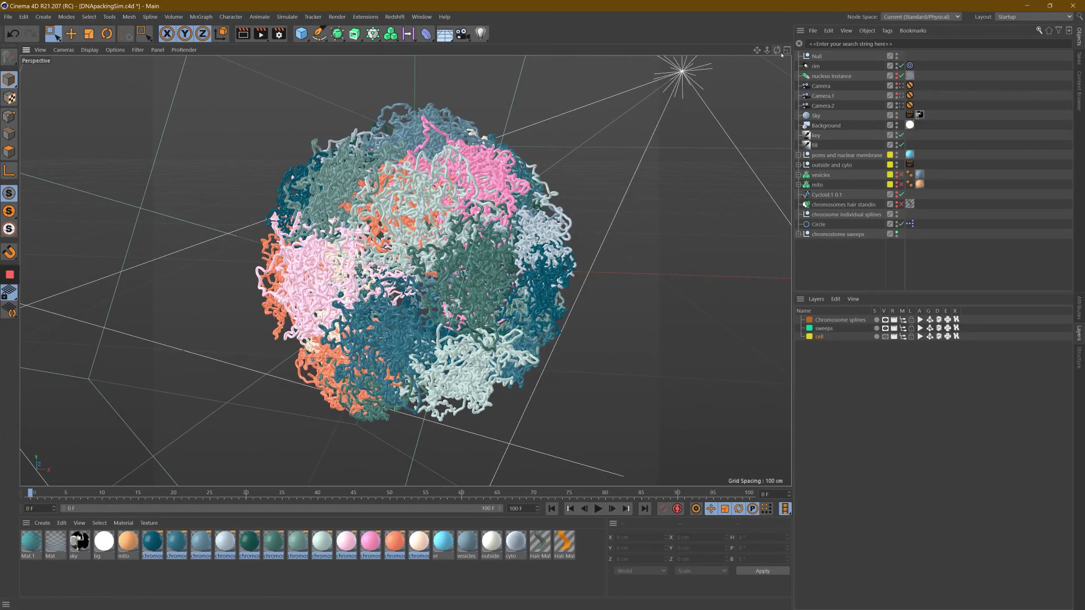
{"action": "left_click_drag", "start_coordinate": [781, 53], "coordinate": [639, 79]}
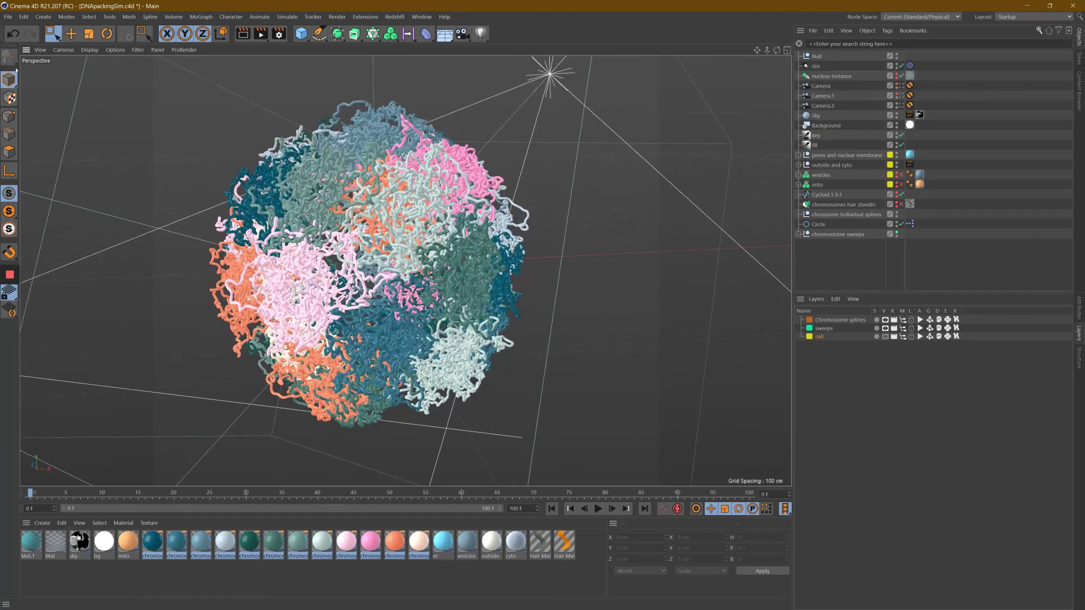
Create a new project and add a Sphere primitive to it.
{"action": "left_click", "coordinate": [8, 16]}
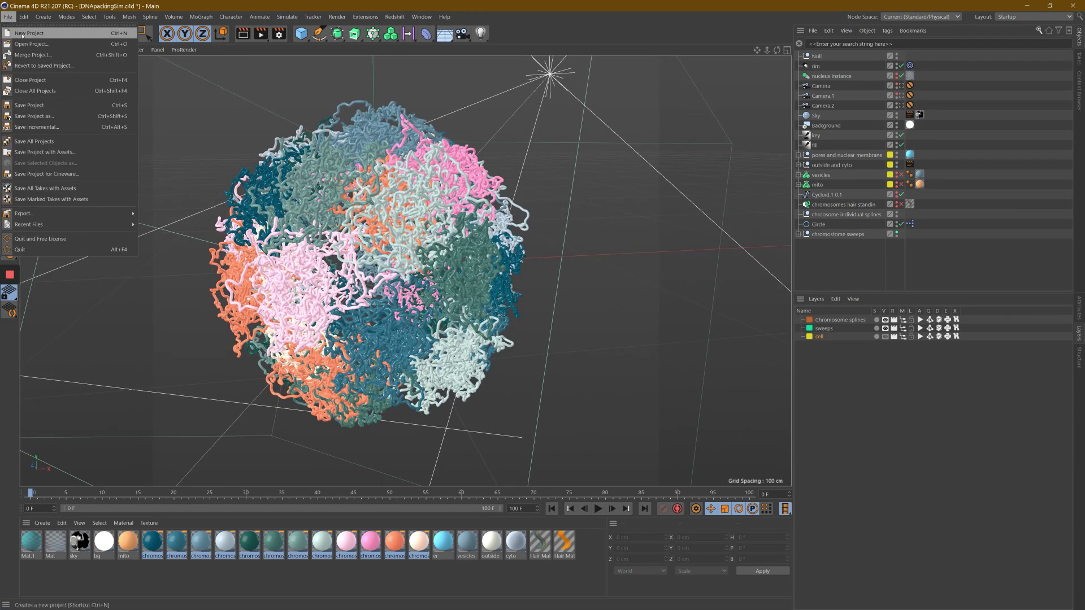
{"action": "left_click", "coordinate": [15, 34]}
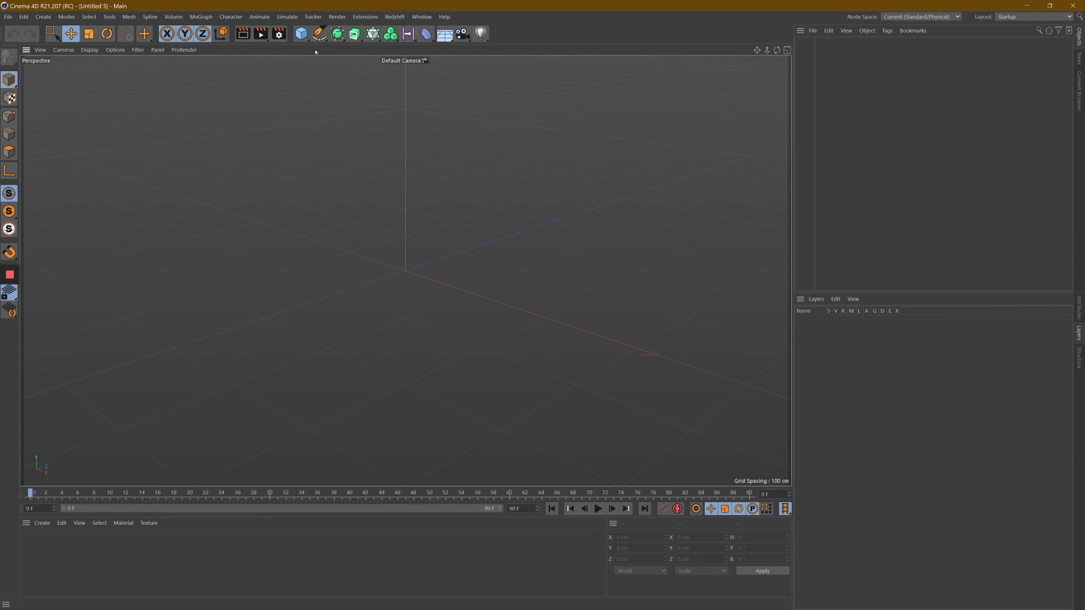
{"action": "left_click_drag", "start_coordinate": [301, 34], "coordinate": [495, 67]}
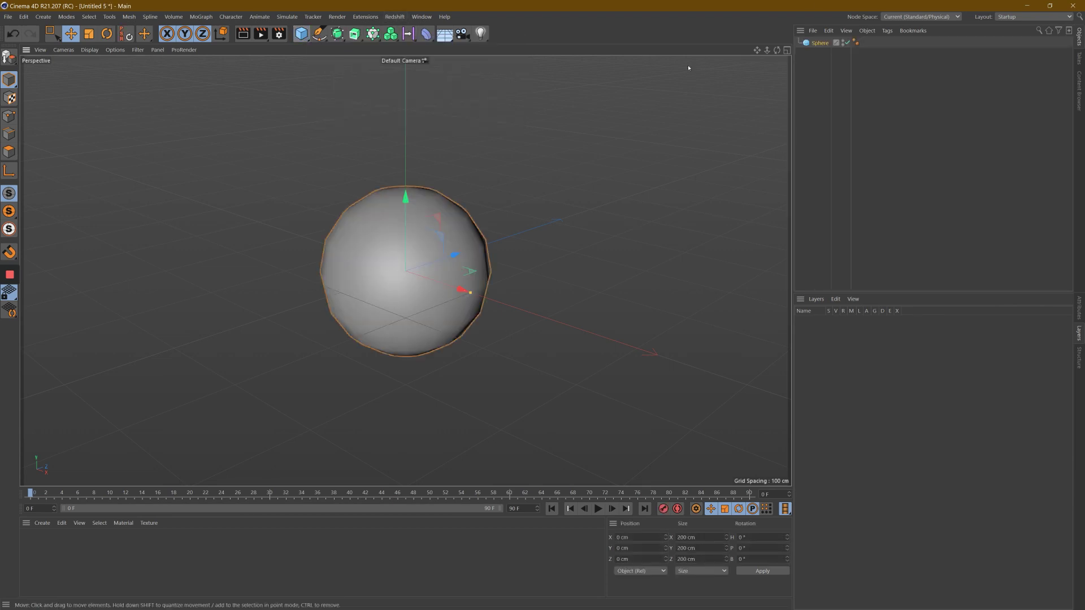
Rename the Sphere as "container".
{"action": "double_click", "coordinate": [820, 43]}
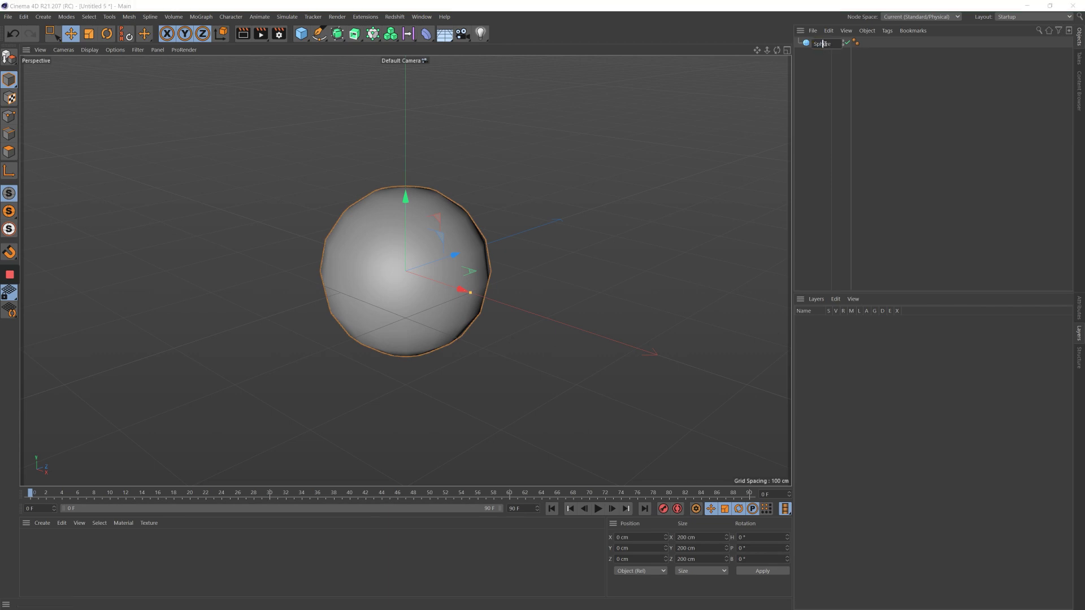
{"action": "double_click", "coordinate": [824, 43]}
{"action": "type", "text": "container"}
{"action": "key", "text": "Return"}
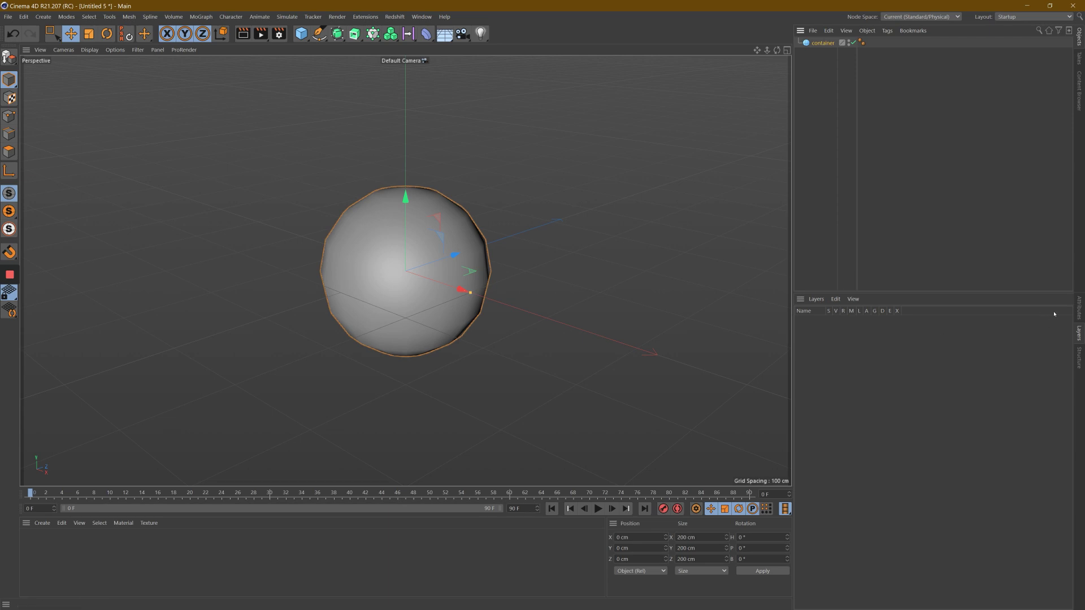
Turn on X-Ray for the container sphere and enlarge it to a radius of about 209 cm.
{"action": "key", "text": "shift+F5"}
{"action": "left_click", "coordinate": [805, 324]}
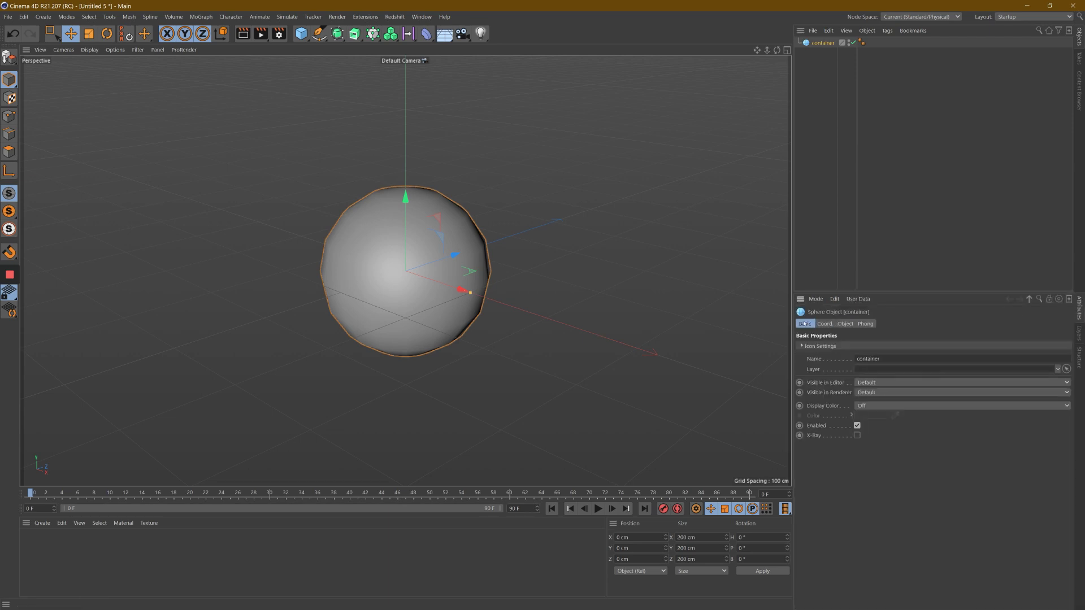
{"action": "left_click", "coordinate": [857, 436]}
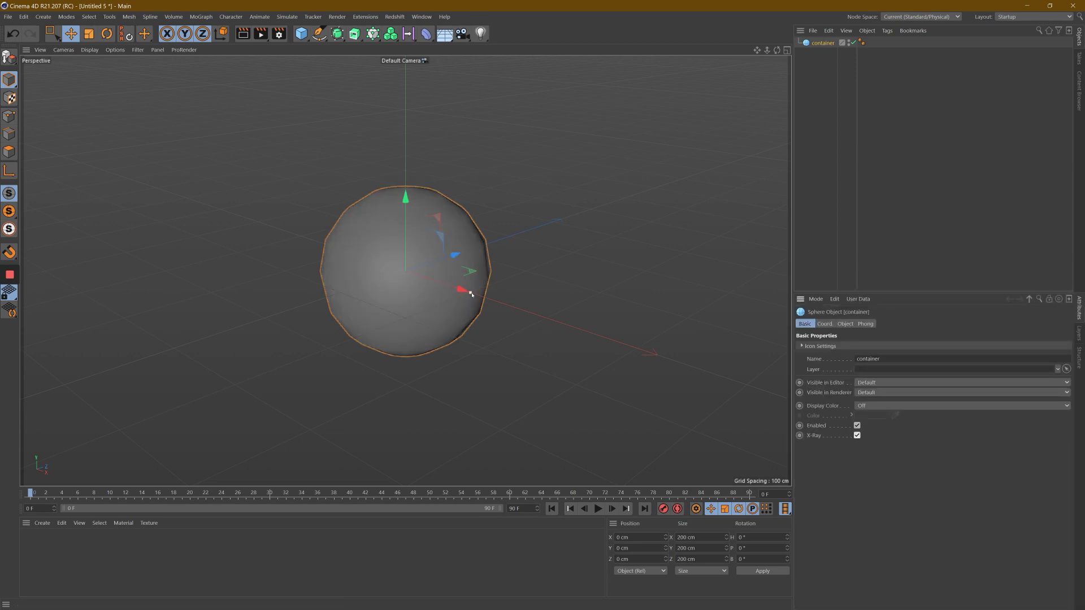
{"action": "left_click_drag", "start_coordinate": [470, 293], "coordinate": [553, 330]}
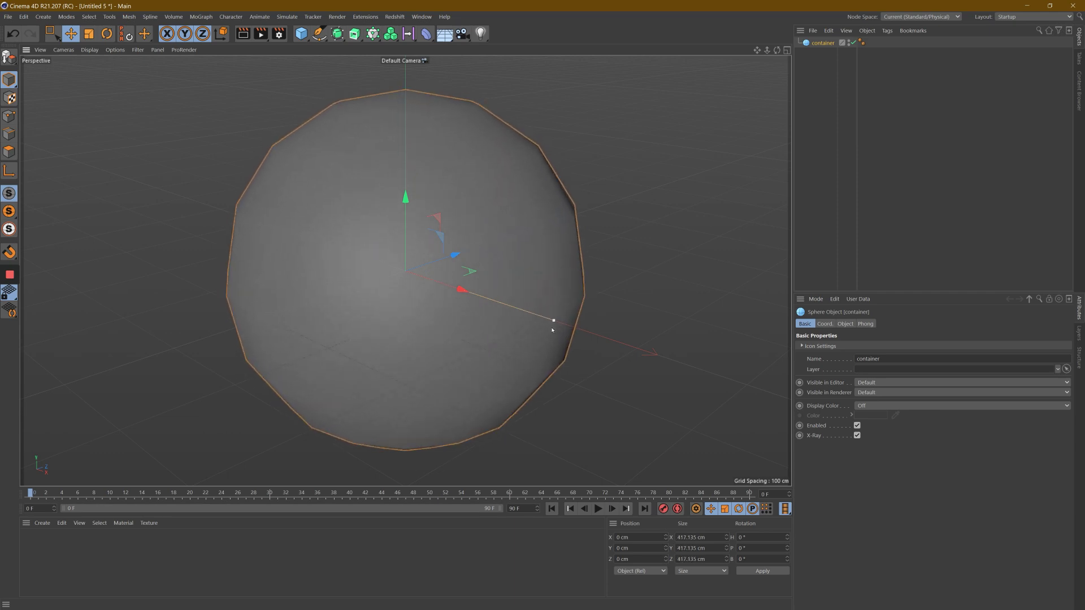
Duplicate the container sphere and rename the copy as "hair target".
{"action": "left_click_drag", "start_coordinate": [825, 44], "coordinate": [826, 51], "text": "ctrl"}
{"action": "double_click", "coordinate": [826, 53]}
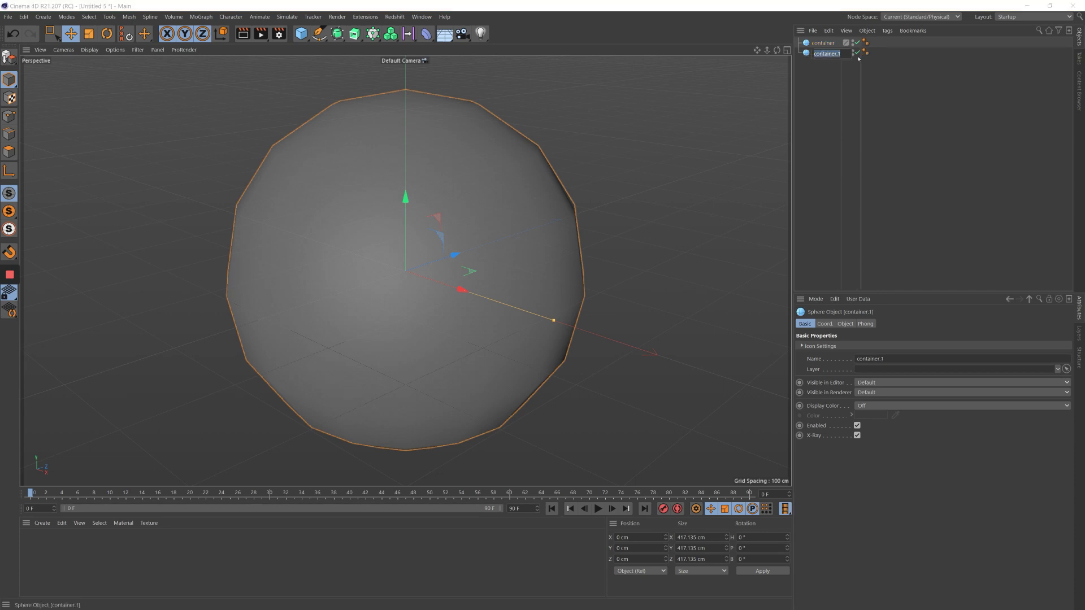
{"action": "type", "text": "hair target"}
{"action": "key", "text": "Return"}
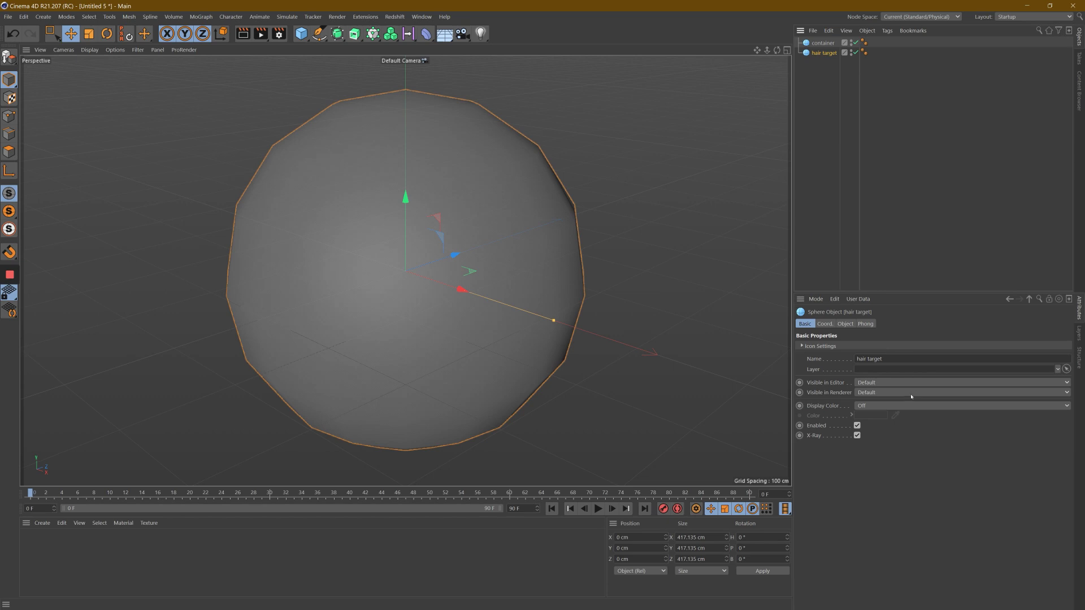
Change the hair target sphere's type to Hemisphere and shrink its radius to about 39 cm.
{"action": "left_click", "coordinate": [846, 324]}
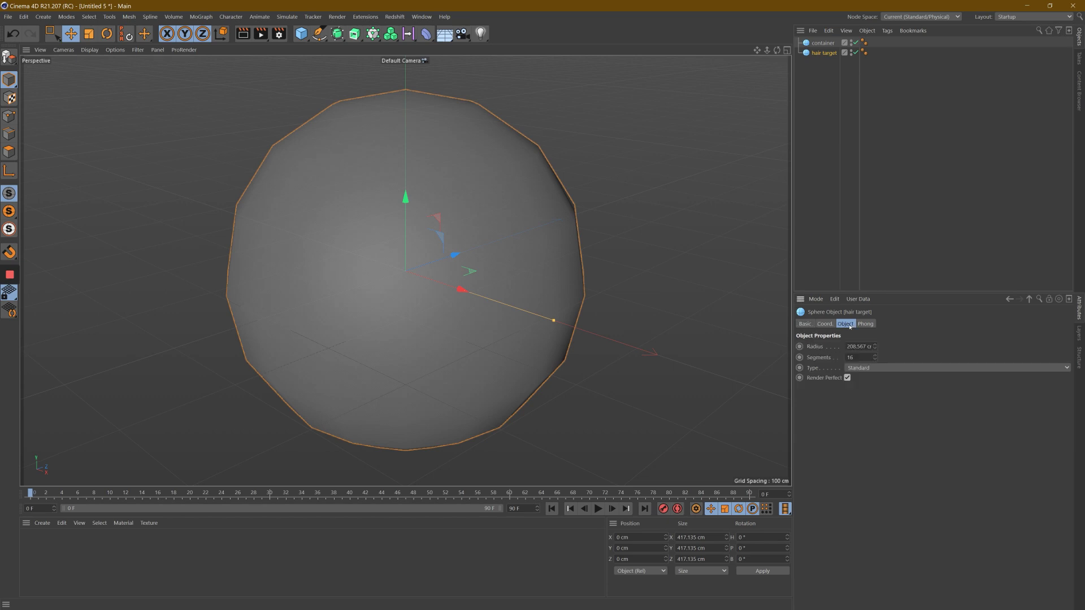
{"action": "left_click", "coordinate": [868, 369]}
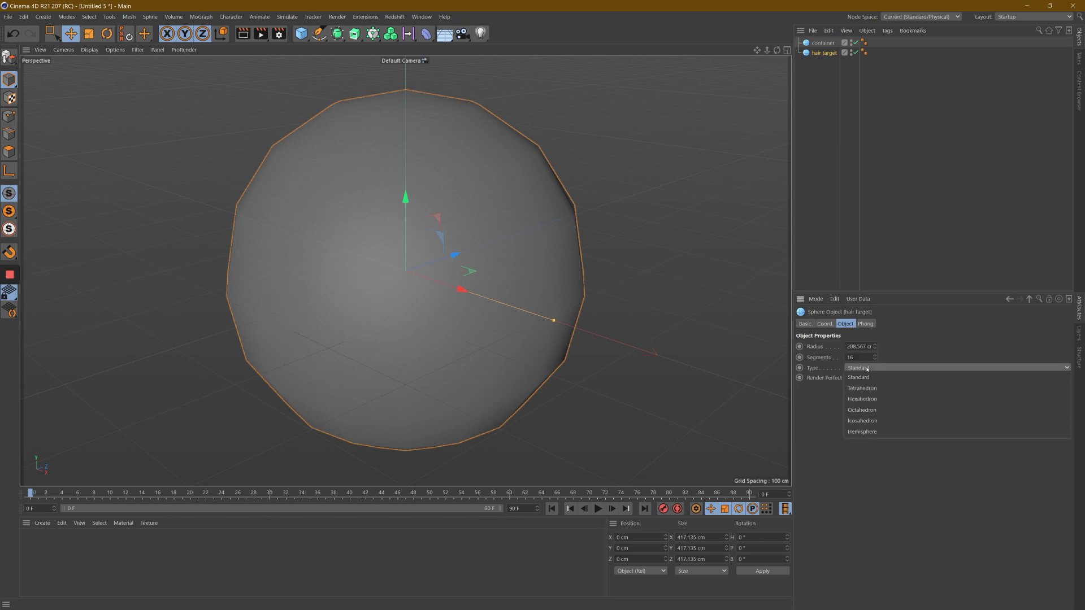
{"action": "left_click", "coordinate": [874, 431]}
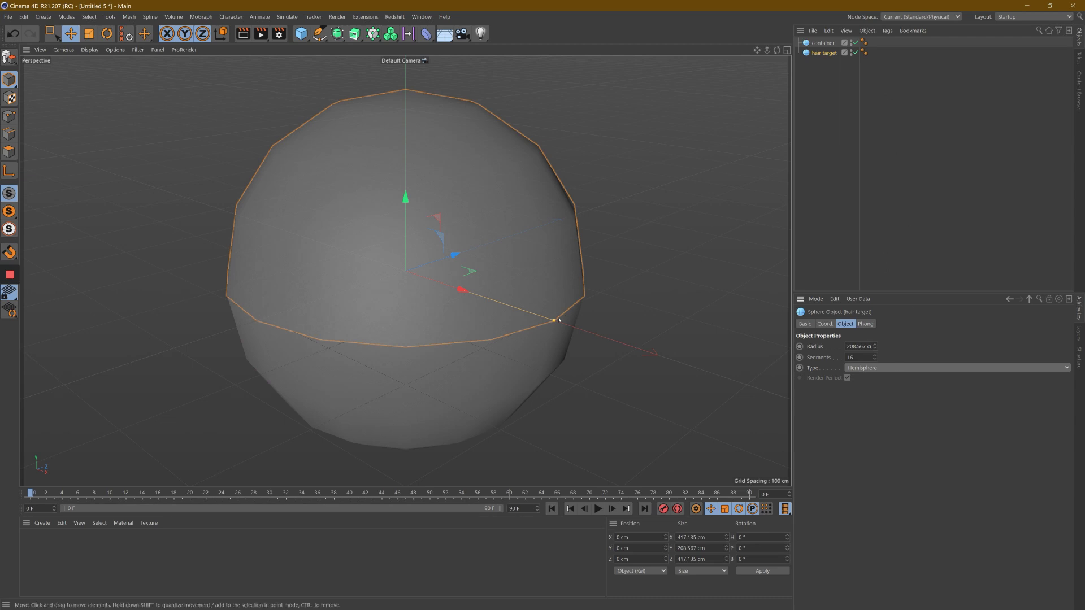
{"action": "left_click_drag", "start_coordinate": [554, 320], "coordinate": [430, 282]}
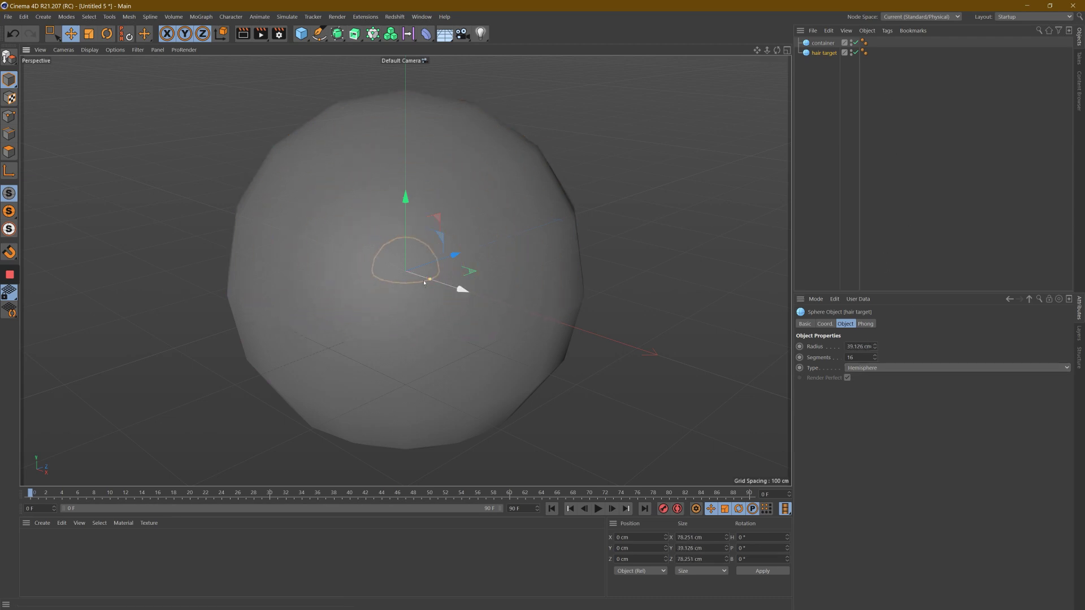
Rotate the hair target hemisphere to a pitch of 90°.
{"action": "key", "text": "e"}
{"action": "key", "text": "v"}
{"action": "mouse_move", "coordinate": [430, 232]}
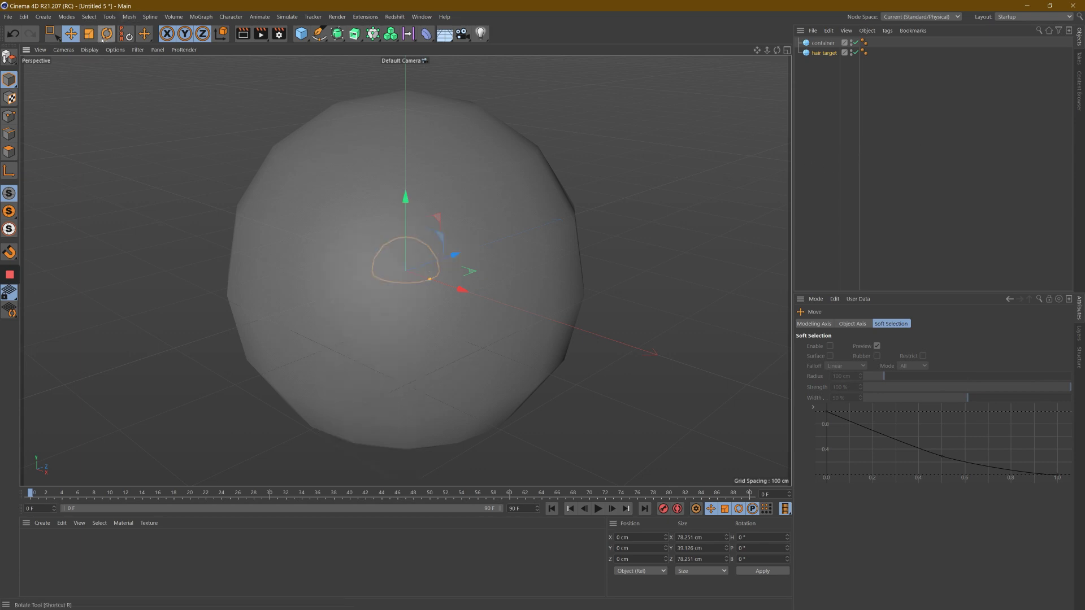
{"action": "key", "text": "r"}
{"action": "left_click_drag", "start_coordinate": [382, 240], "coordinate": [373, 334]}
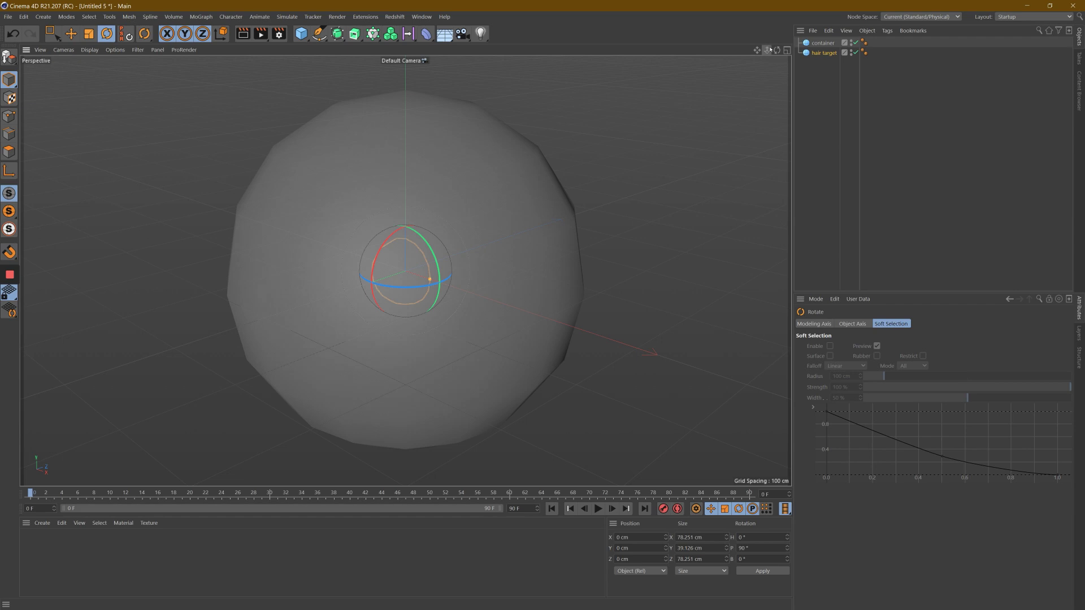
Try adding Hair to the hair target hemisphere and look at the guides from the side.
{"action": "scroll", "coordinate": [542, 308], "scroll_direction": "down", "scroll_amount": 4}
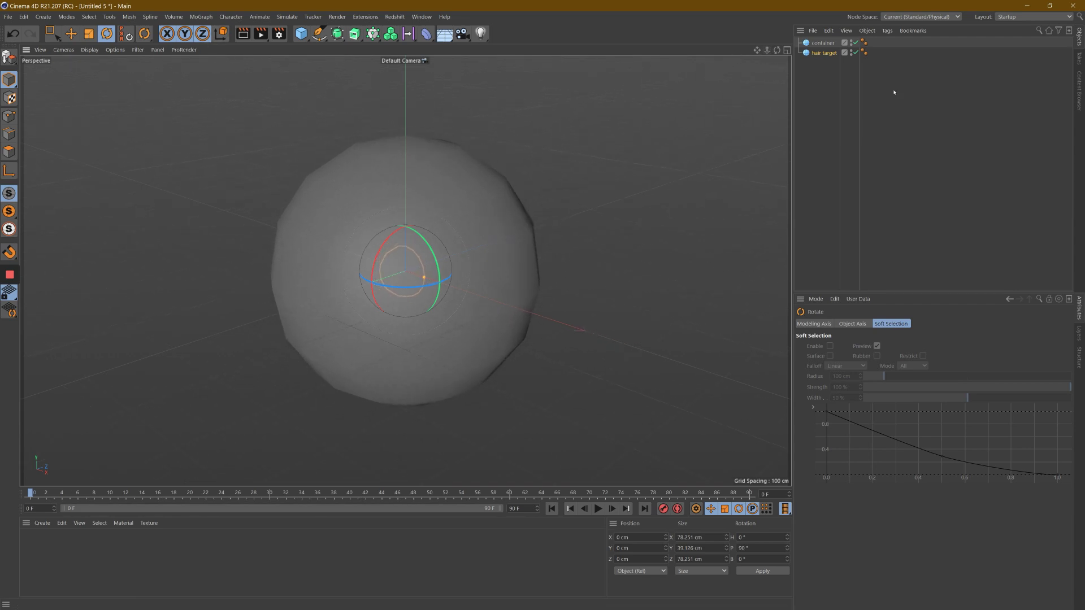
{"action": "left_click", "coordinate": [830, 54]}
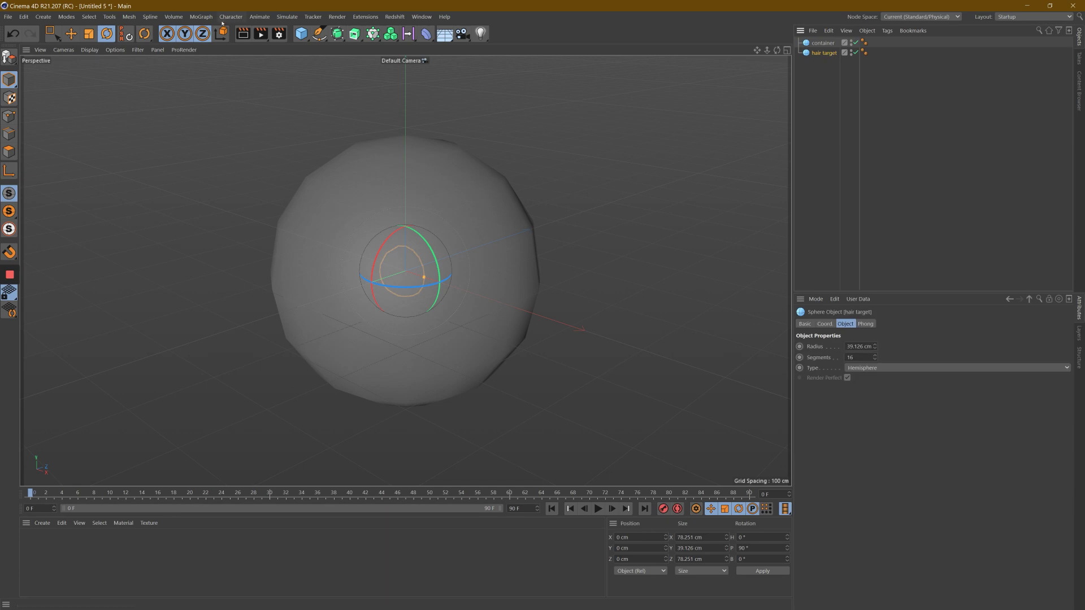
{"action": "left_click", "coordinate": [294, 18]}
{"action": "mouse_move", "coordinate": [305, 98]}
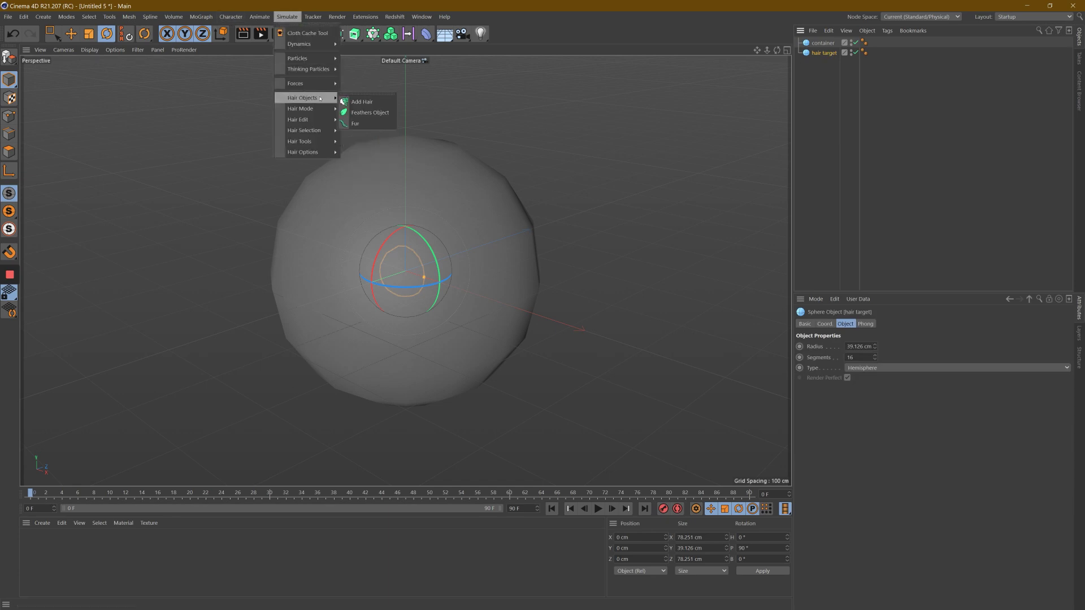
{"action": "left_click", "coordinate": [365, 101]}
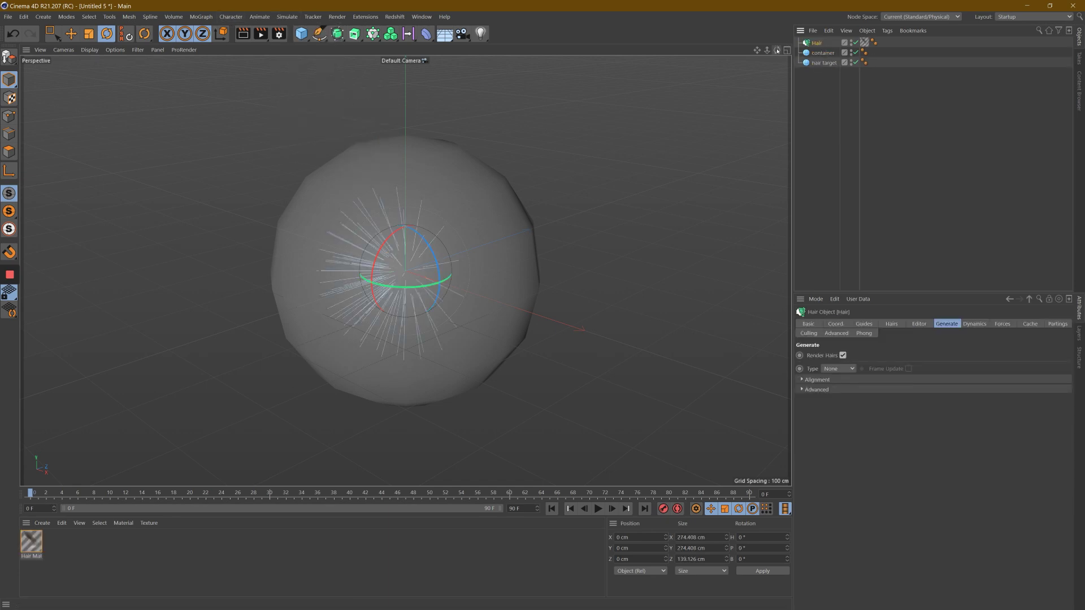
{"action": "left_click_drag", "start_coordinate": [544, 307], "coordinate": [542, 307], "text": "alt"}
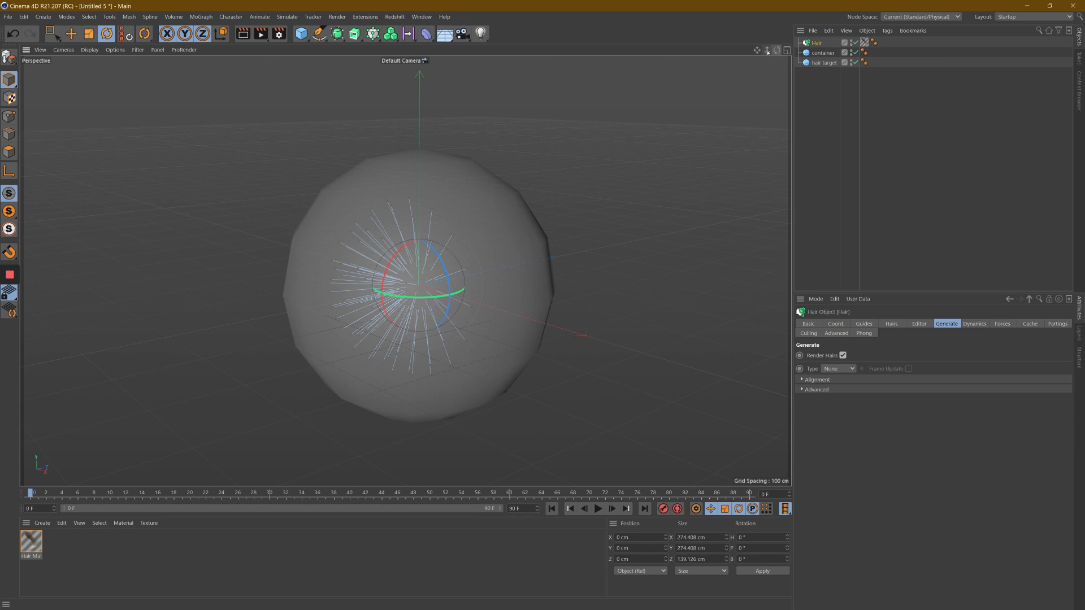
{"action": "left_click_drag", "start_coordinate": [543, 307], "coordinate": [522, 176], "text": "alt"}
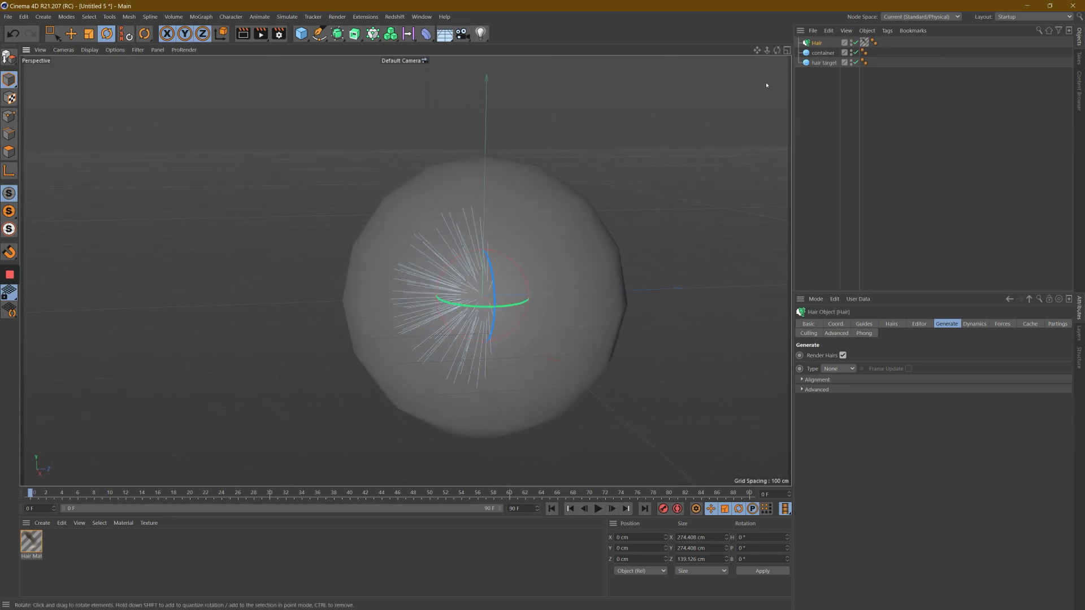
Try a guide length of 1000 cm on the Hair object, then delete the Hair object.
{"action": "left_click", "coordinate": [866, 324]}
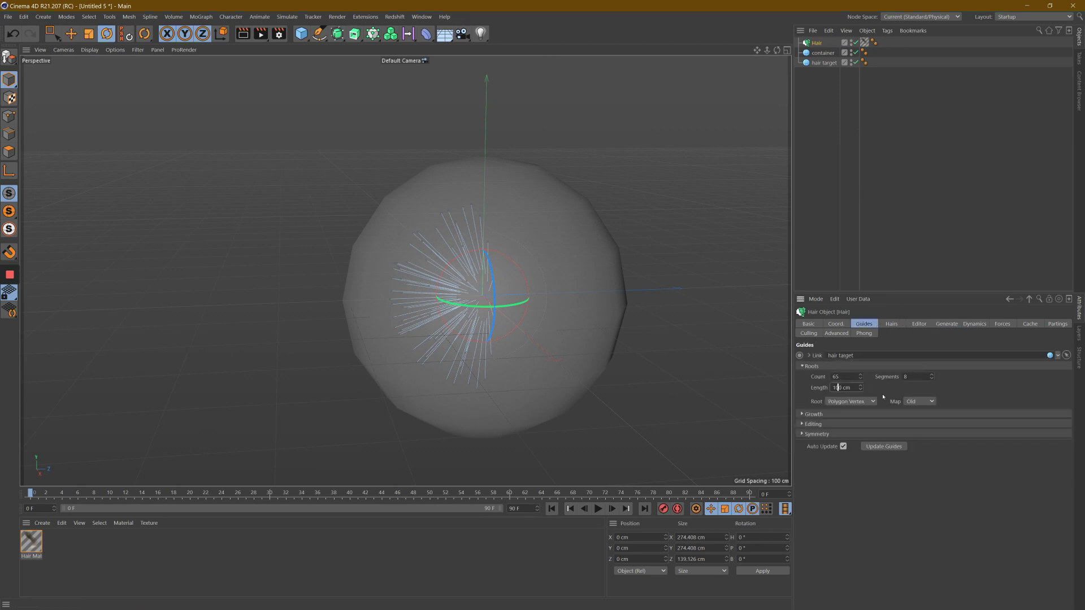
{"action": "type", "text": "1000"}
{"action": "key", "text": "Return"}
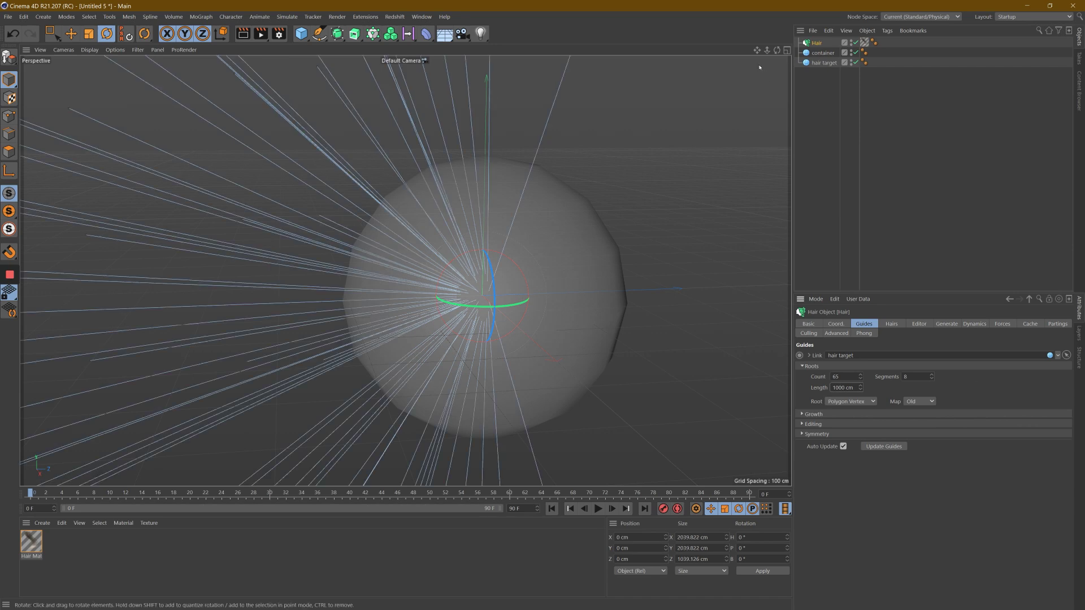
{"action": "left_click_drag", "start_coordinate": [766, 51], "coordinate": [266, 292]}
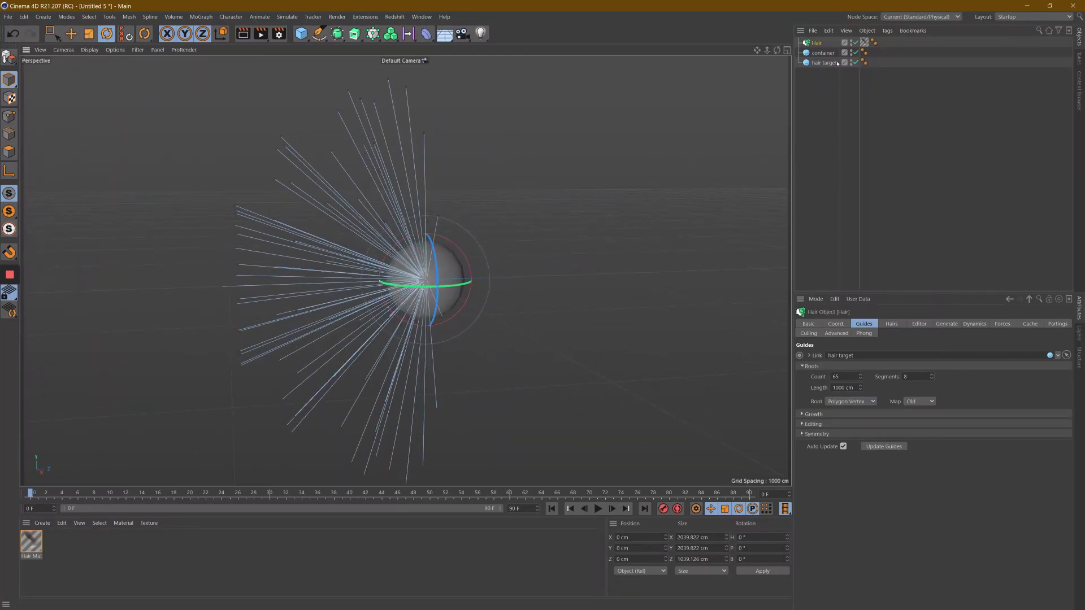
{"action": "key", "text": "Delete"}
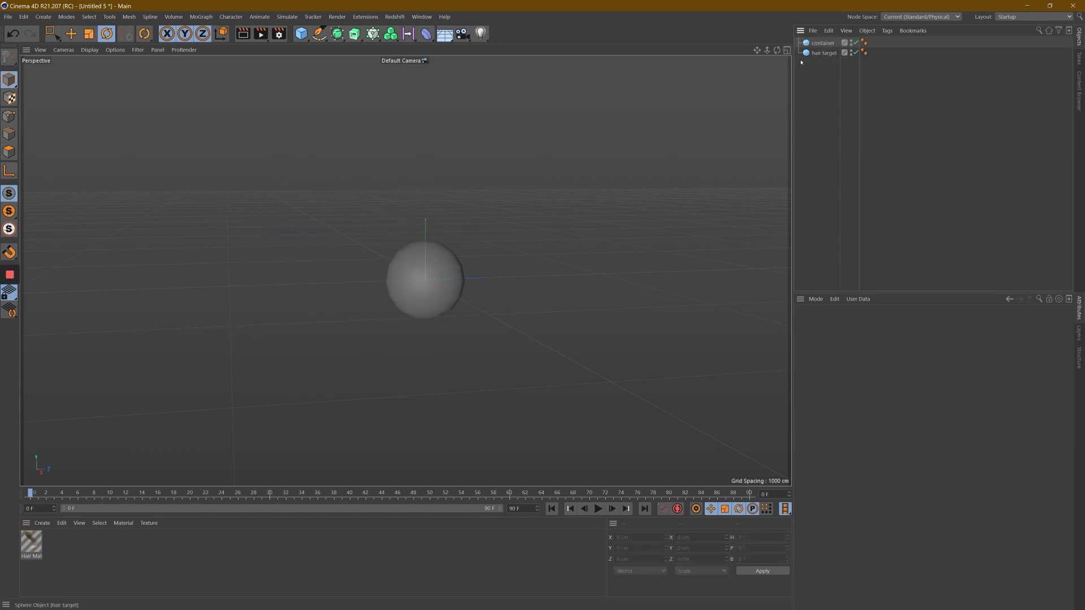
Add a Helix spline at the center of the container sphere.
{"action": "scroll", "coordinate": [418, 244], "scroll_direction": "up", "scroll_amount": 5}
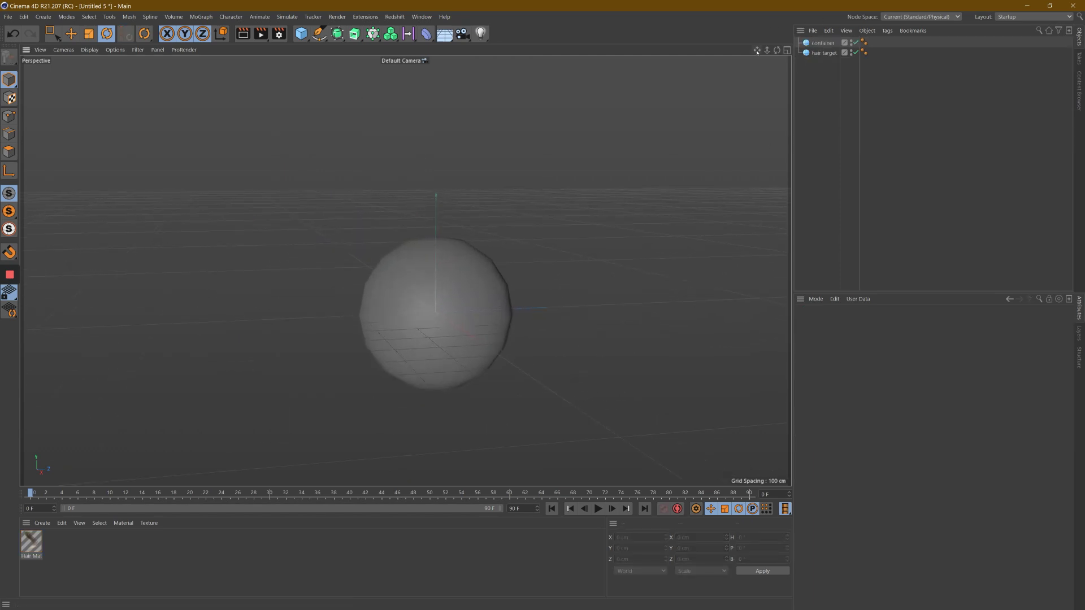
{"action": "left_click_drag", "start_coordinate": [757, 49], "coordinate": [772, 80]}
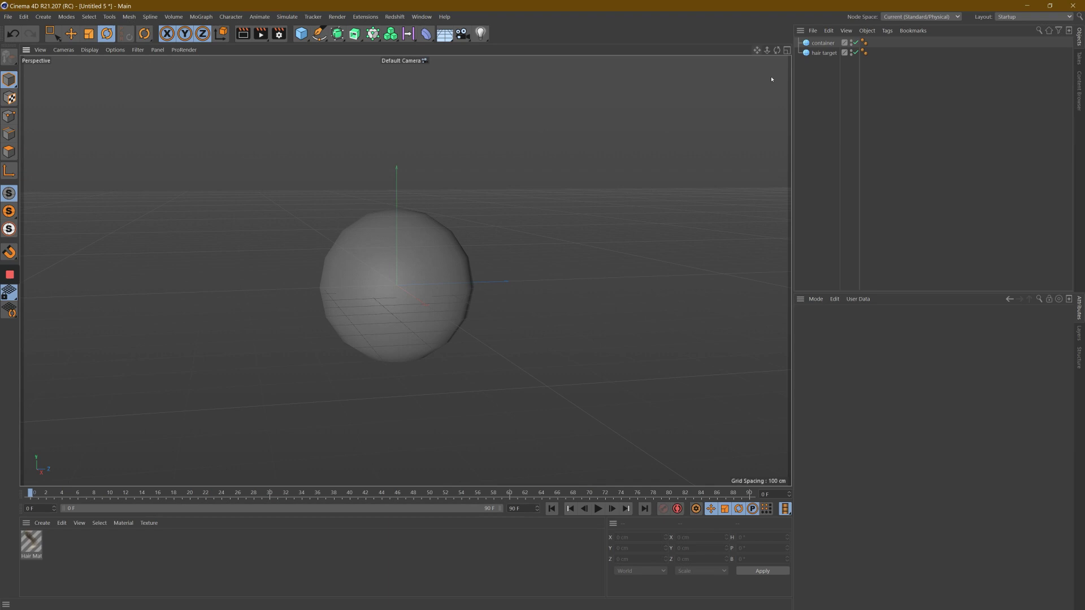
{"action": "left_click", "coordinate": [307, 38]}
{"action": "left_click", "coordinate": [319, 33]}
{"action": "left_click", "coordinate": [419, 83]}
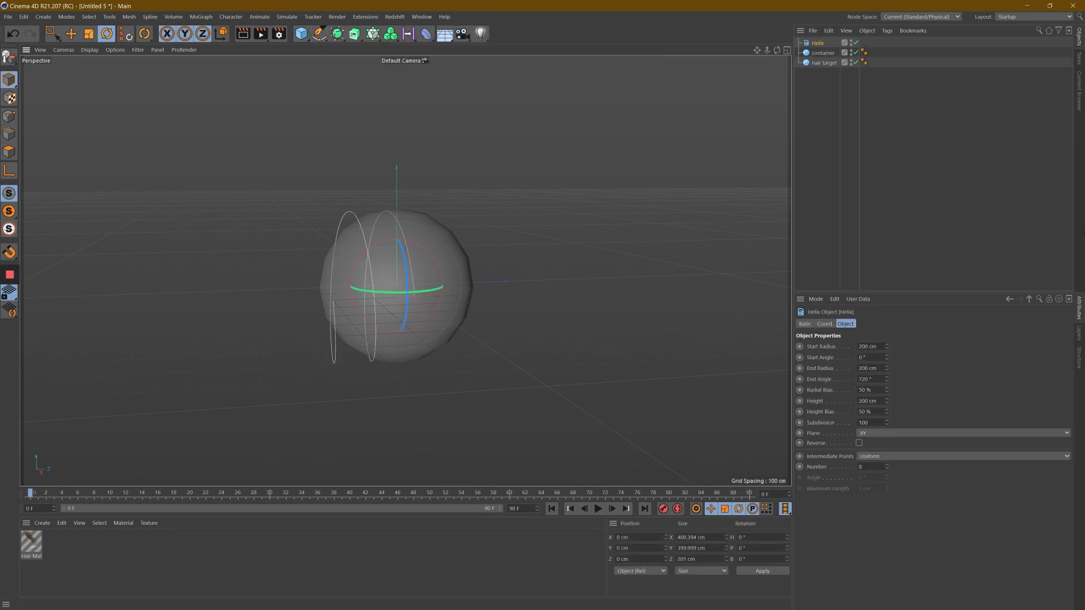
Set the helix's start radius to 20 cm and its end radius to 30 cm.
{"action": "left_click", "coordinate": [869, 346]}
{"action": "key", "text": "BackSpace"}
{"action": "key", "text": "Return"}
{"action": "left_click", "coordinate": [854, 368]}
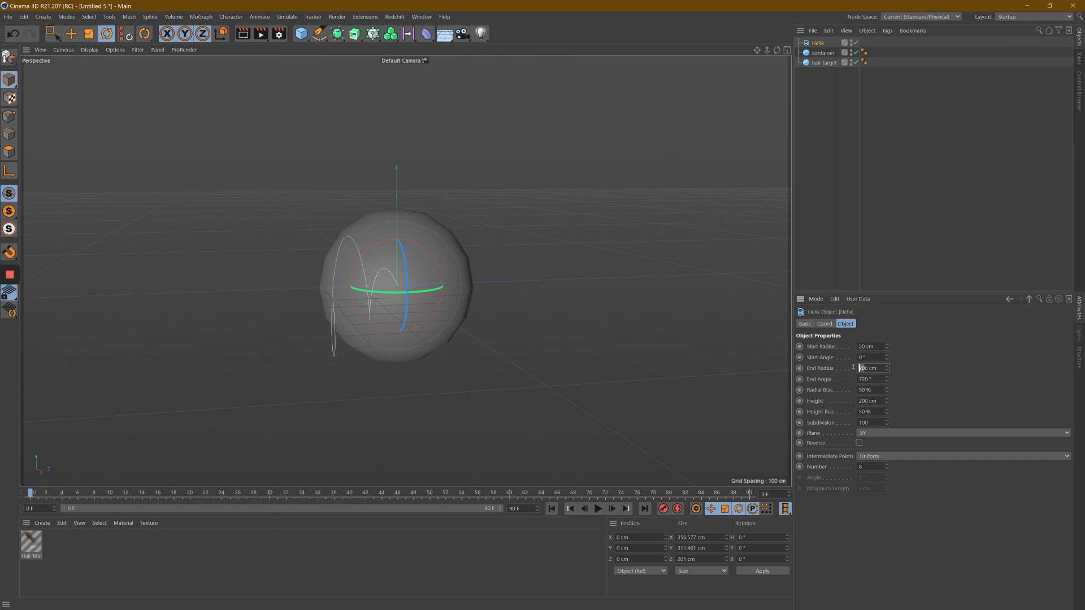
{"action": "key", "text": "Delete"}
{"action": "key", "text": "Delete"}
{"action": "type", "text": "3"}
{"action": "key", "text": "Return"}
Set the helix's end angle to 7200° and its height to 70 cm.
{"action": "left_click", "coordinate": [864, 380]}
{"action": "type", "text": "0"}
{"action": "key", "text": "Return"}
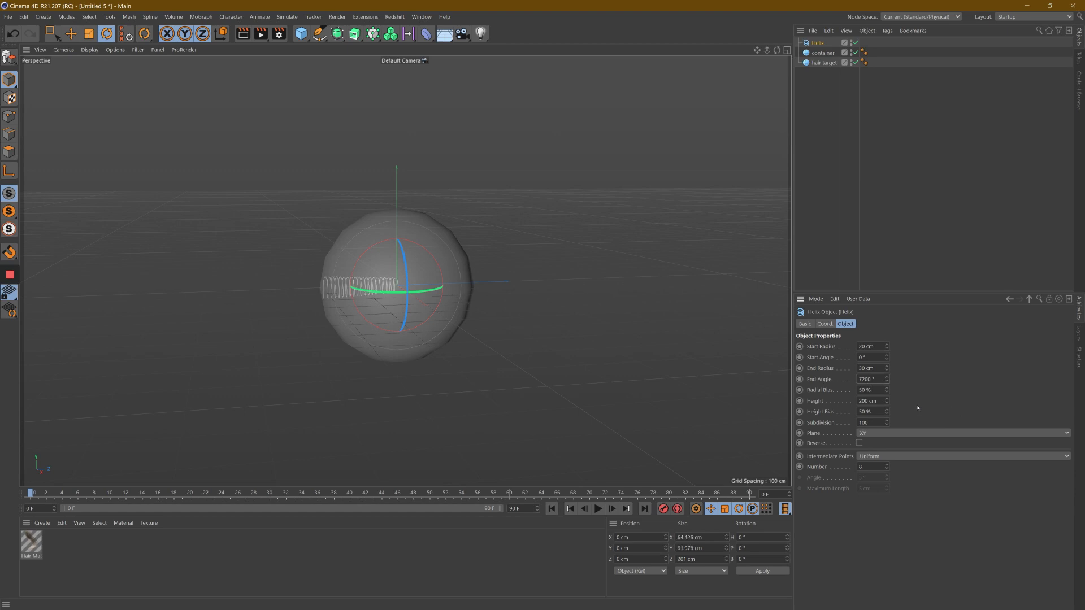
{"action": "scroll", "coordinate": [382, 281], "scroll_direction": "up", "scroll_amount": 2}
{"action": "scroll", "coordinate": [382, 281], "scroll_direction": "up", "scroll_amount": 2}
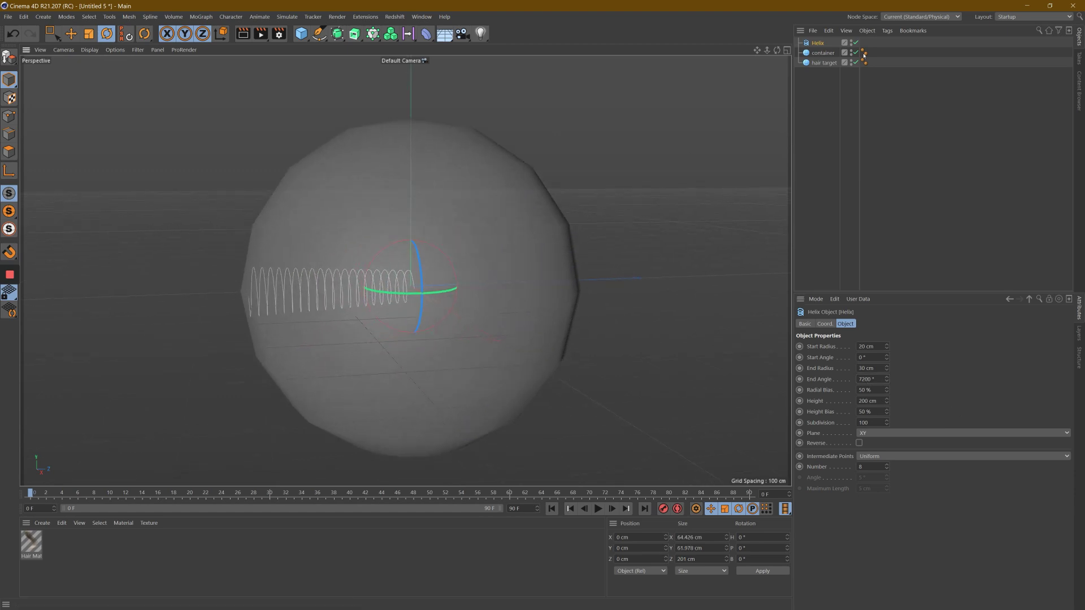
{"action": "left_click_drag", "start_coordinate": [777, 50], "coordinate": [543, 307]}
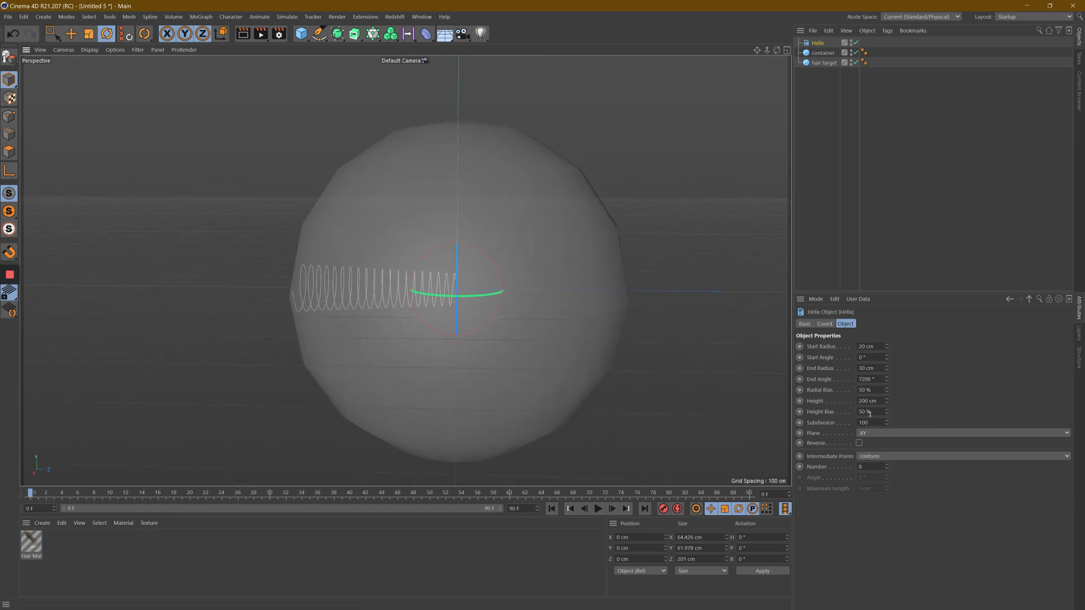
{"action": "left_click", "coordinate": [866, 401]}
{"action": "type", "text": "70"}
{"action": "key", "text": "Return"}
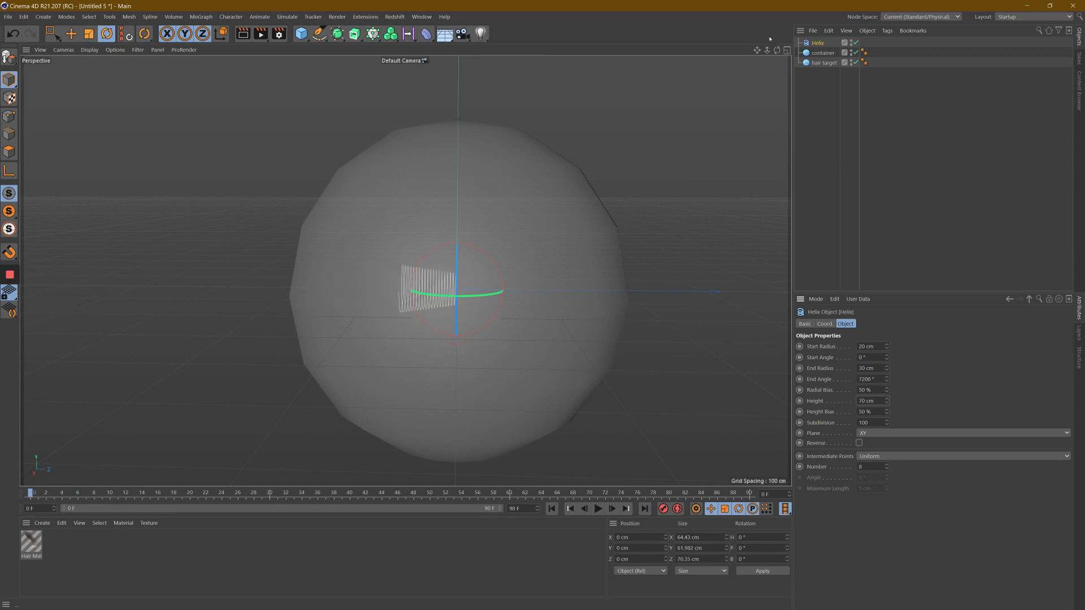
Add a Cloner containing the Helix and move it below the hair target in the object hierarchy.
{"action": "left_click_drag", "start_coordinate": [777, 50], "coordinate": [525, 305]}
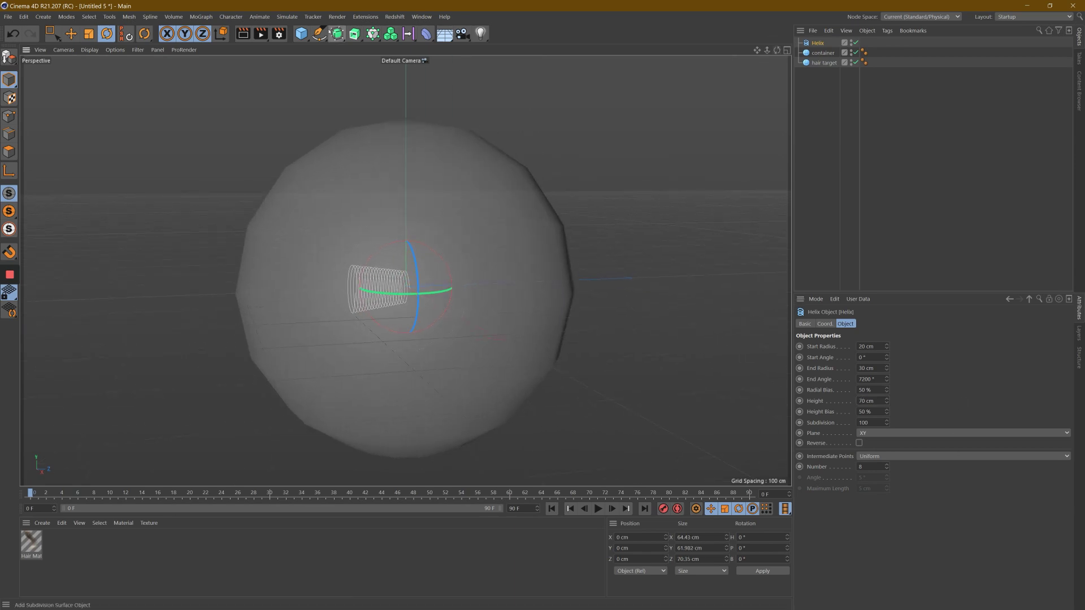
{"action": "left_click", "coordinate": [390, 33]}
{"action": "left_click", "coordinate": [396, 50]}
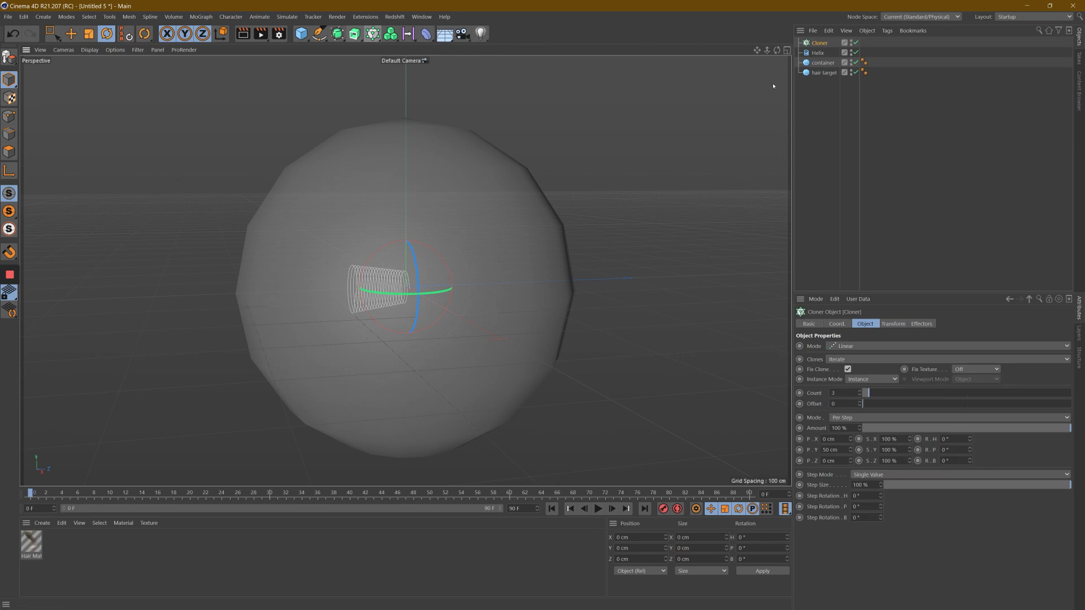
{"action": "left_click_drag", "start_coordinate": [817, 52], "coordinate": [825, 46]}
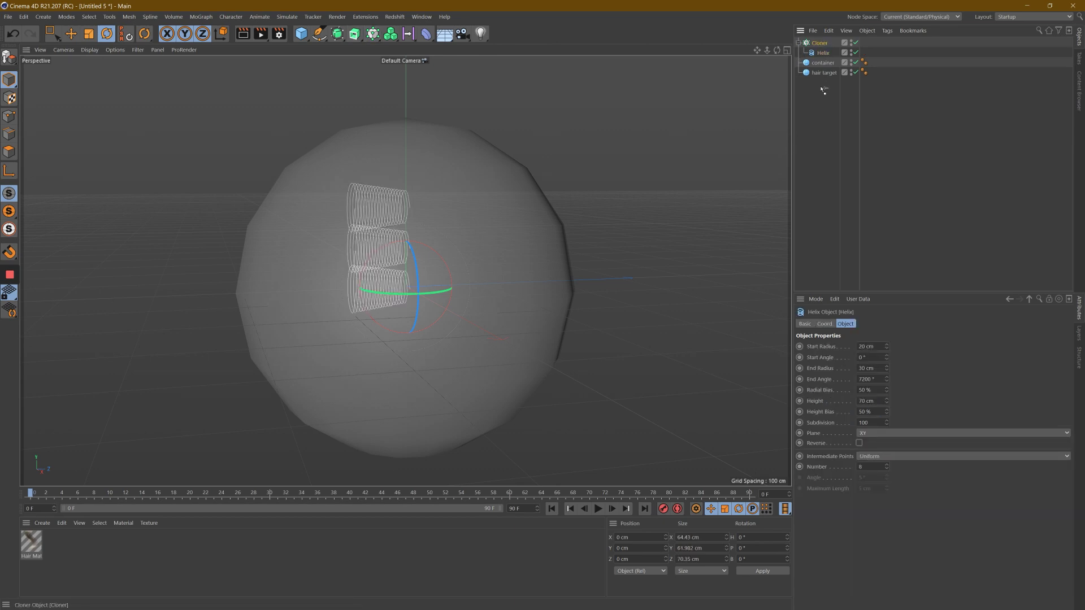
{"action": "left_click_drag", "start_coordinate": [824, 90], "coordinate": [824, 92]}
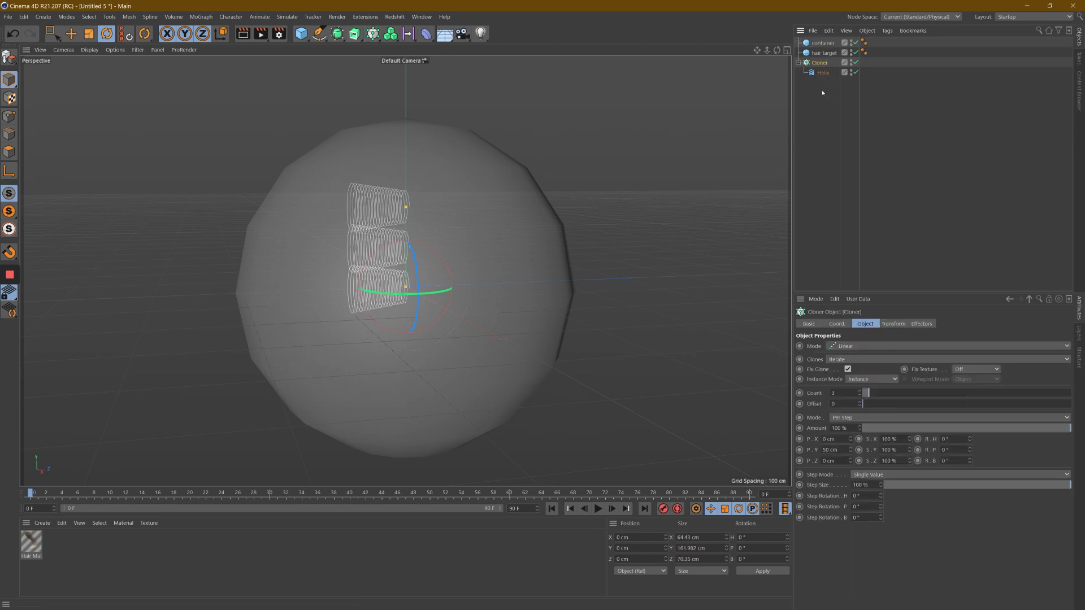
Switch the Cloner to Object mode and assign the hair target as the object the helixes are cloned onto.
{"action": "left_click", "coordinate": [893, 347]}
{"action": "left_click", "coordinate": [871, 353]}
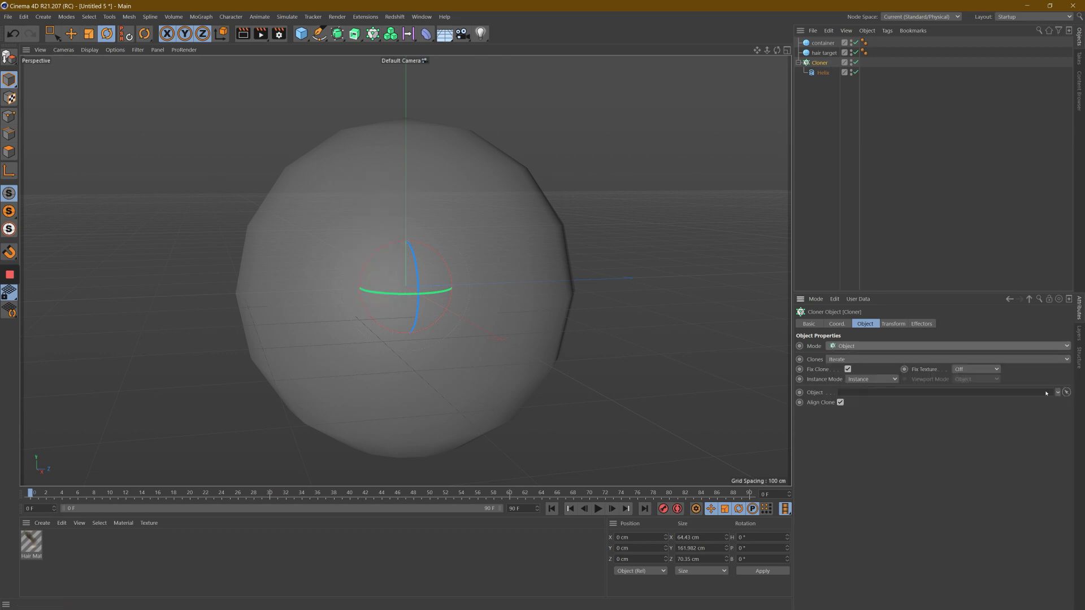
{"action": "left_click", "coordinate": [1066, 393]}
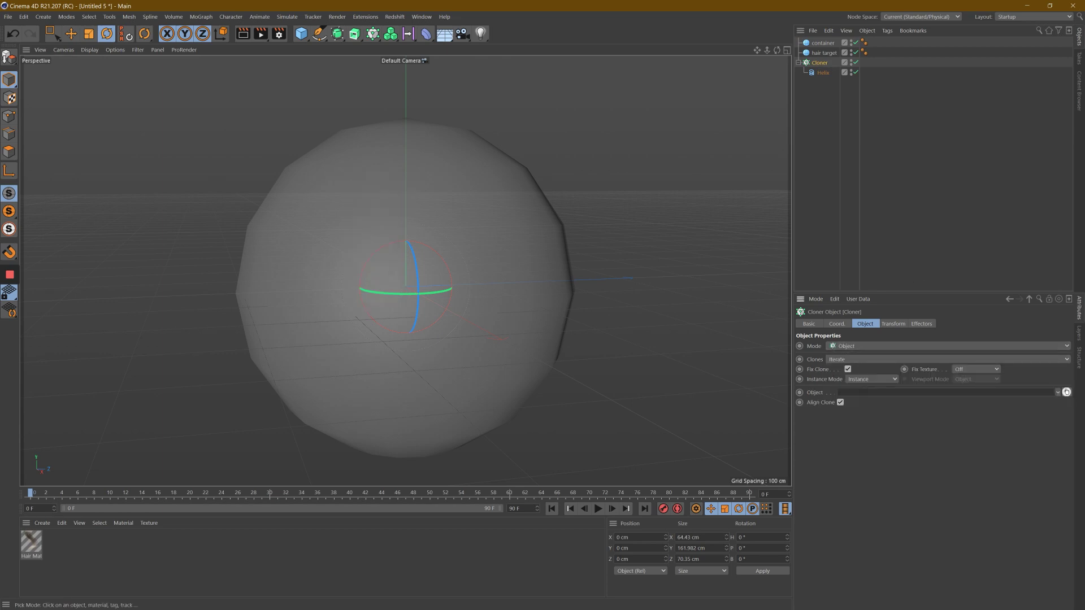
{"action": "left_click", "coordinate": [825, 53]}
Set the Cloner's transform heading rotation (R.H) to 180° so the helix clones are flipped.
{"action": "left_click", "coordinate": [893, 324]}
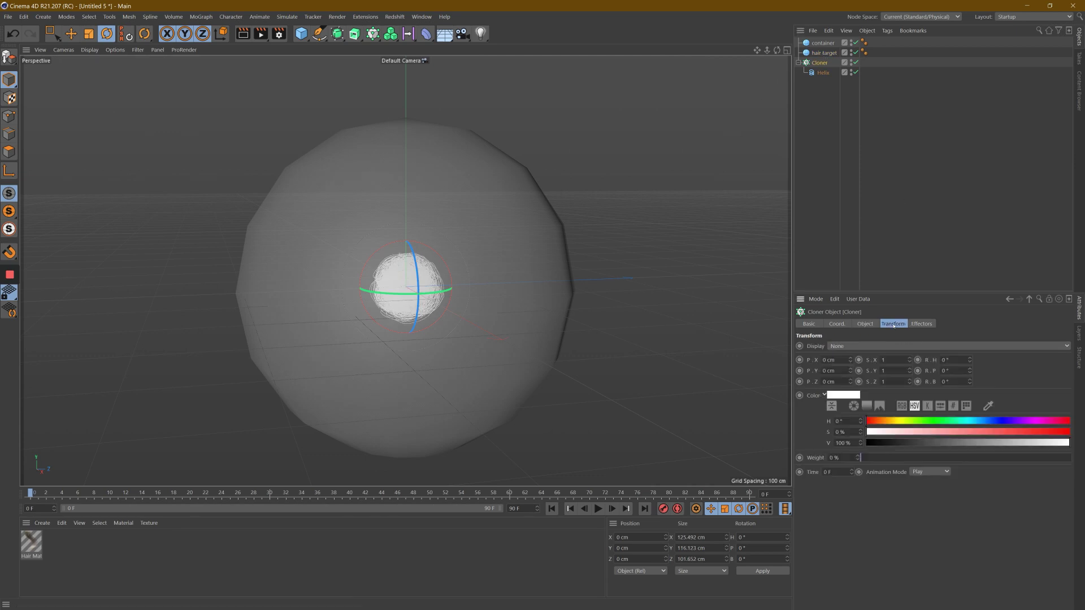
{"action": "mouse_move", "coordinate": [532, 305]}
{"action": "left_mouse_down", "text": "alt"}
{"action": "mouse_move", "coordinate": [565, 308]}
{"action": "mouse_move", "coordinate": [520, 308]}
{"action": "left_mouse_up", "text": "alt"}
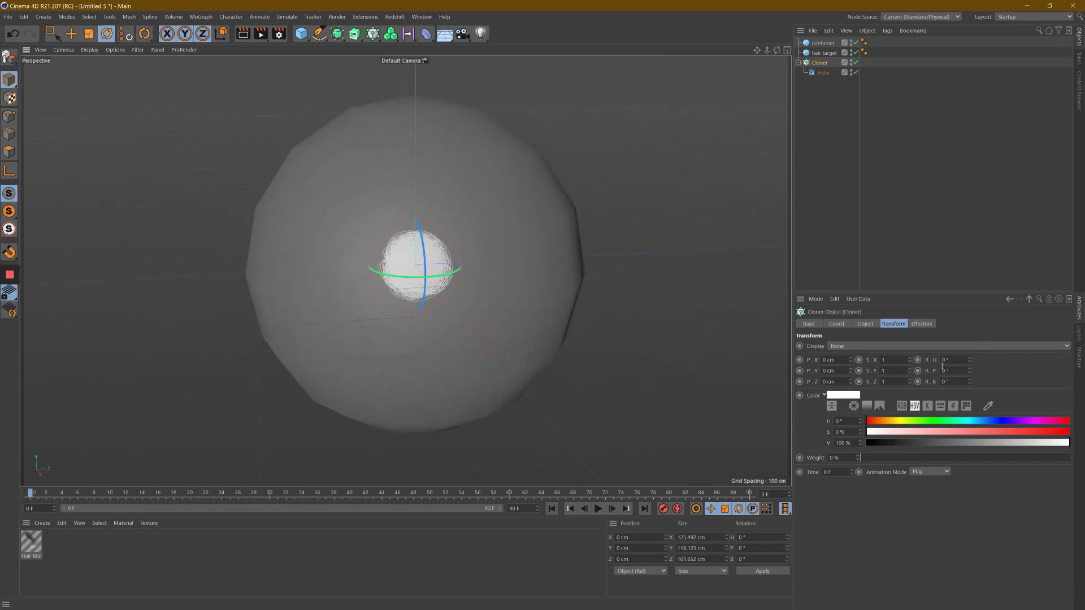
{"action": "left_click_drag", "start_coordinate": [970, 360], "coordinate": [970, 333]}
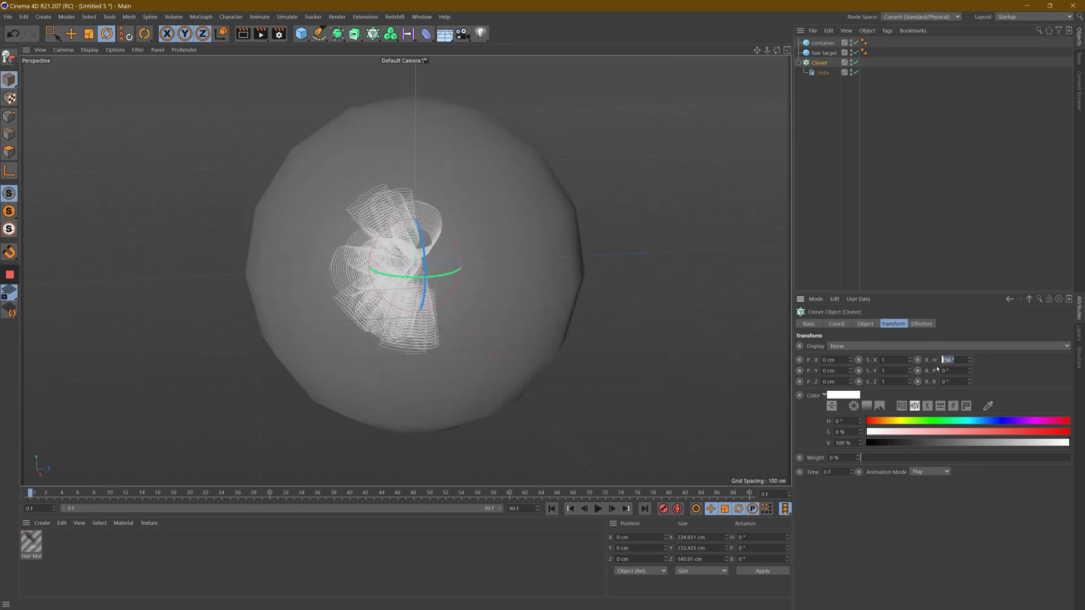
{"action": "type", "text": "180"}
{"action": "key", "text": "Return"}
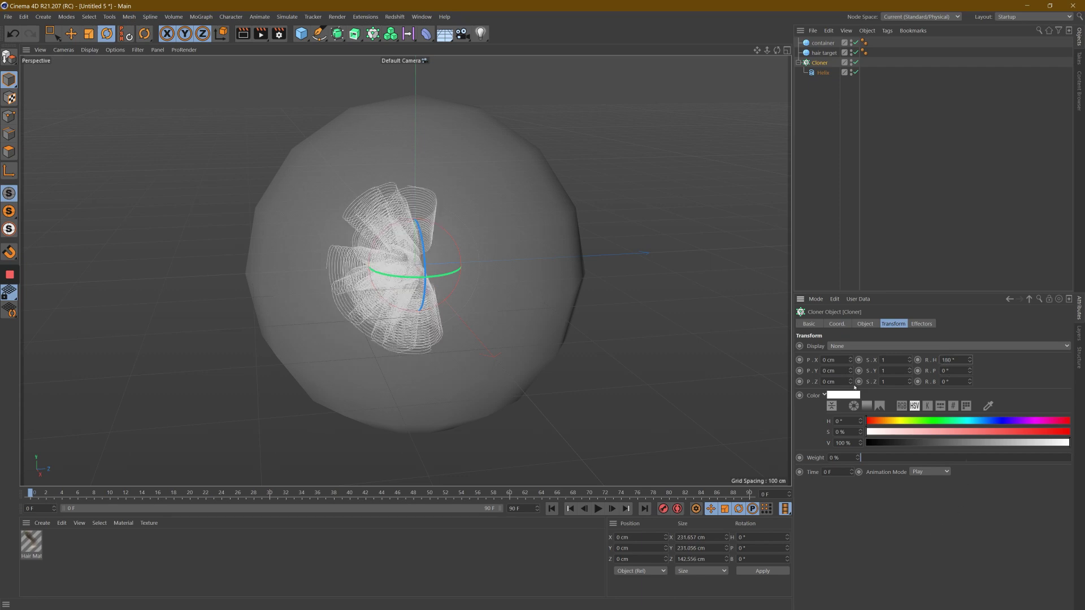
Offset the helix clones along Z by 69 cm in the Cloner's transform.
{"action": "left_click_drag", "start_coordinate": [850, 381], "coordinate": [867, 400]}
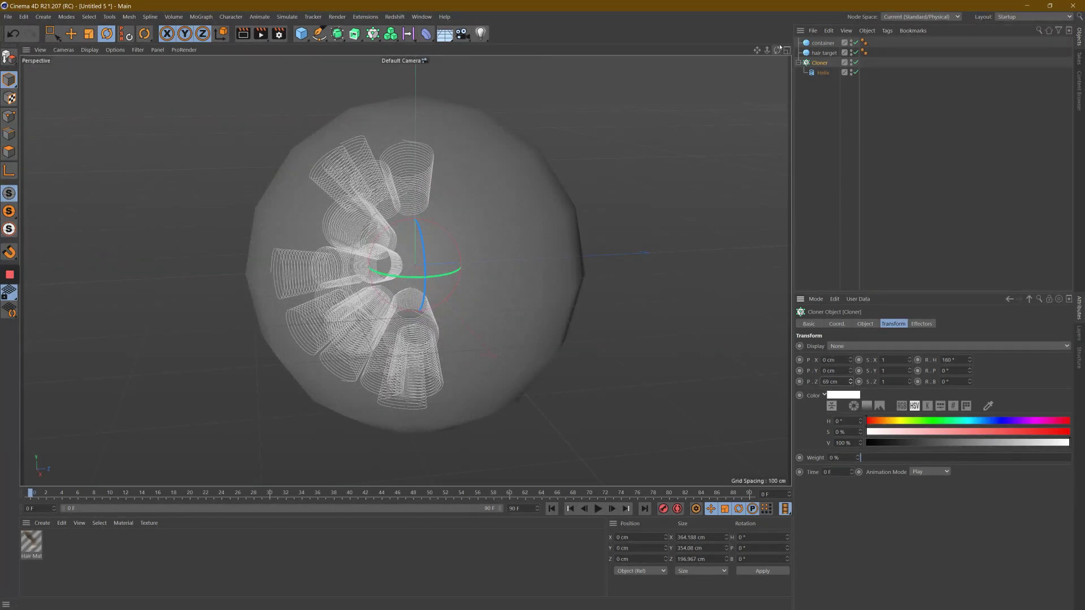
{"action": "left_click_drag", "start_coordinate": [542, 307], "coordinate": [542, 306], "text": "alt"}
{"action": "mouse_move", "coordinate": [776, 50]}
{"action": "left_mouse_down"}
{"action": "mouse_move", "coordinate": [543, 307]}
{"action": "mouse_move", "coordinate": [776, 51]}
{"action": "left_mouse_up"}
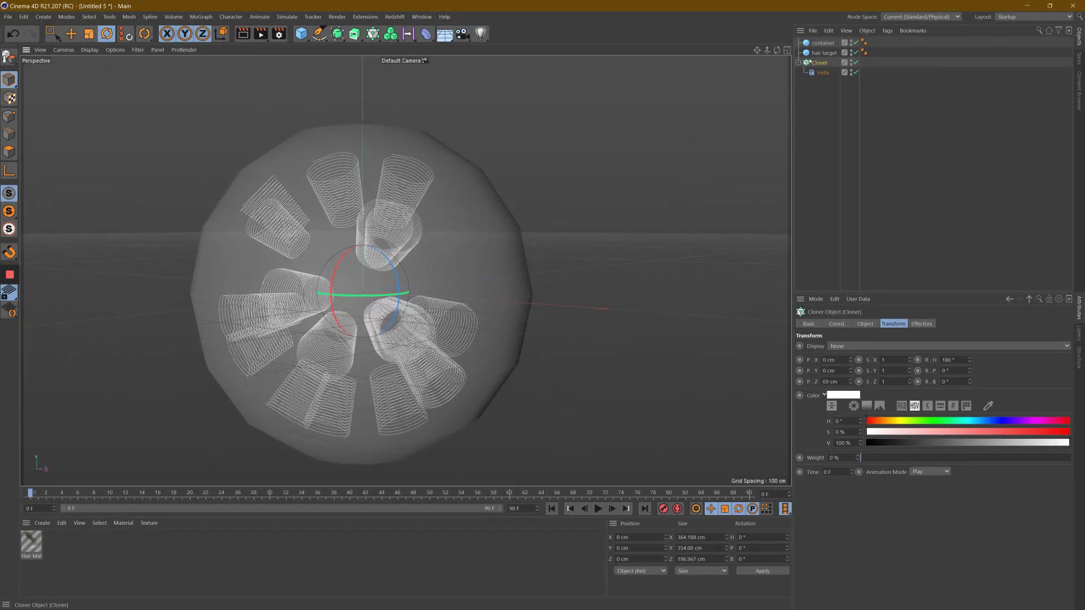
Add a Push Apart effector to the Cloner and set its radius to 30 cm.
{"action": "left_click", "coordinate": [200, 17]}
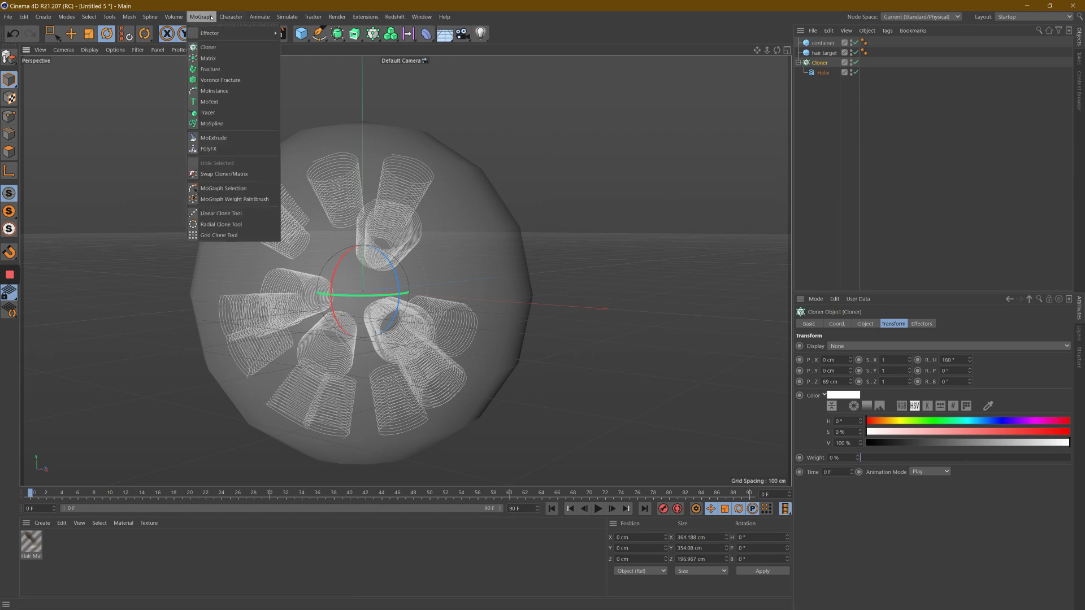
{"action": "mouse_move", "coordinate": [211, 33]}
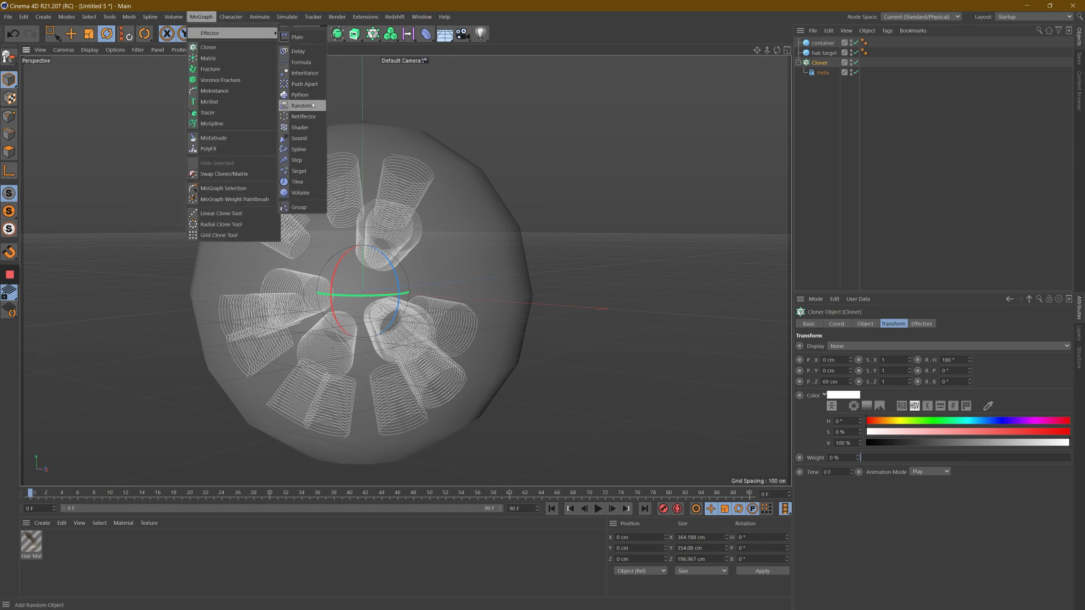
{"action": "left_click", "coordinate": [304, 84]}
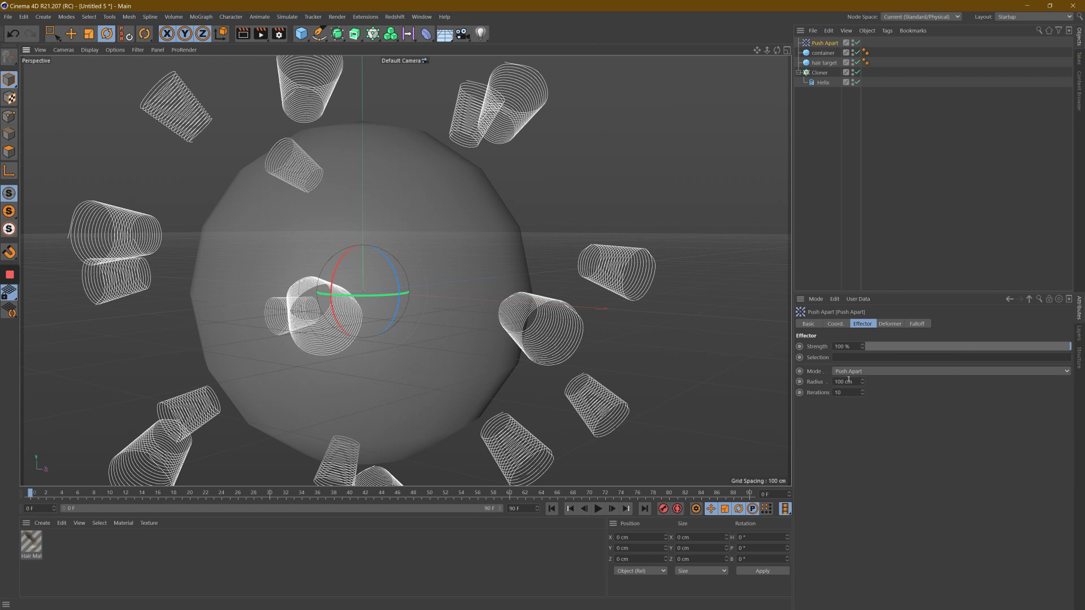
{"action": "double_click", "coordinate": [842, 382]}
{"action": "type", "text": "30"}
{"action": "key", "text": "Return"}
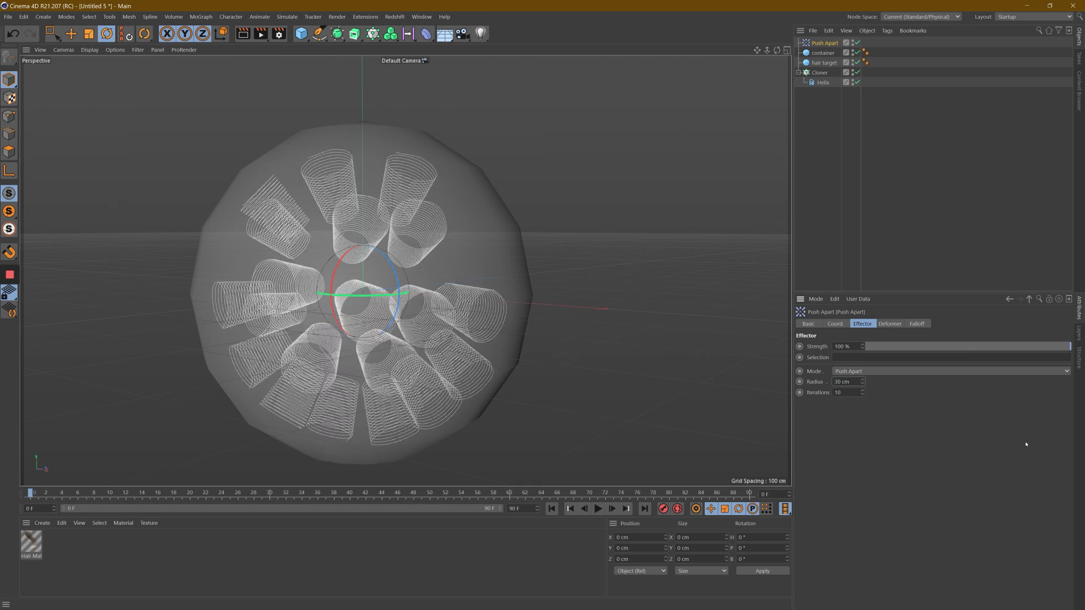
Try the effector's Hide mode, switch it back to Push Apart, and examine the helix spacing from several sides.
{"action": "left_click", "coordinate": [873, 371]}
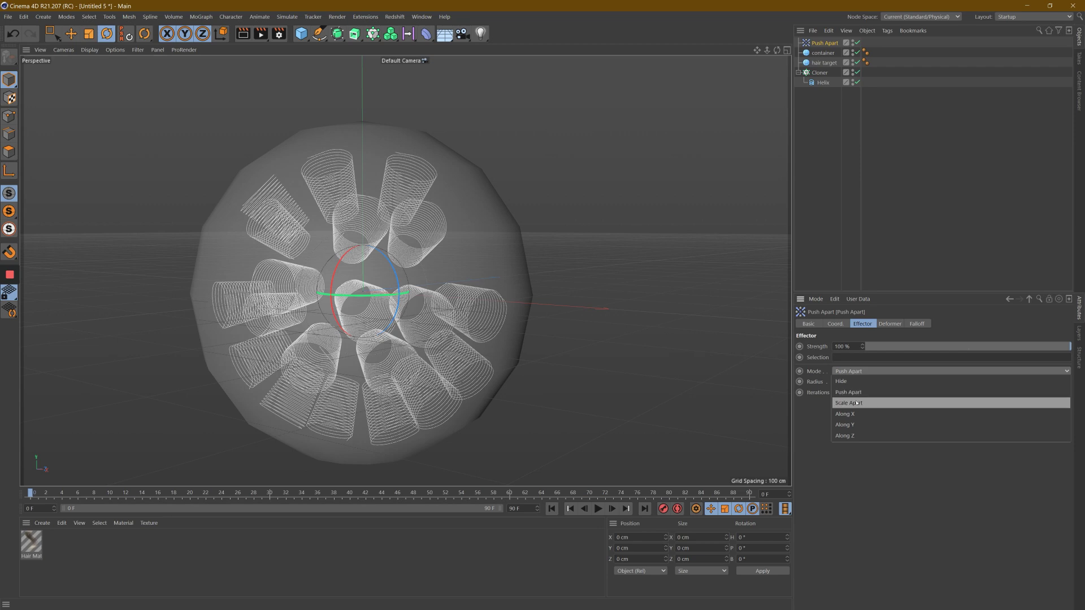
{"action": "left_click", "coordinate": [854, 382]}
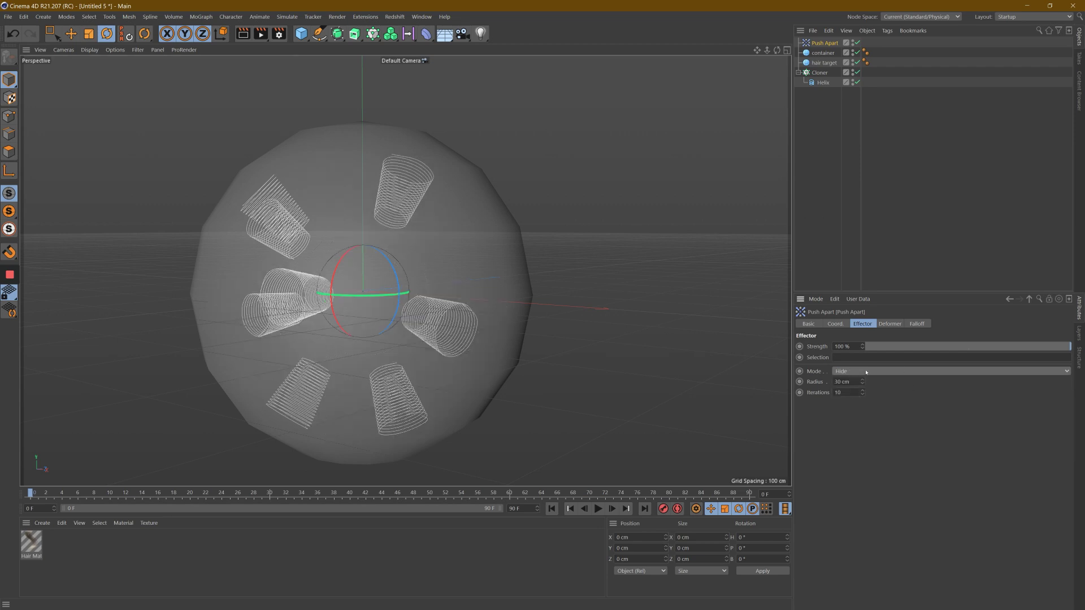
{"action": "left_click", "coordinate": [866, 372]}
{"action": "left_click", "coordinate": [853, 392]}
{"action": "left_click_drag", "start_coordinate": [523, 305], "coordinate": [542, 307], "text": "alt"}
{"action": "scroll", "coordinate": [543, 307], "scroll_direction": "up", "scroll_amount": 4}
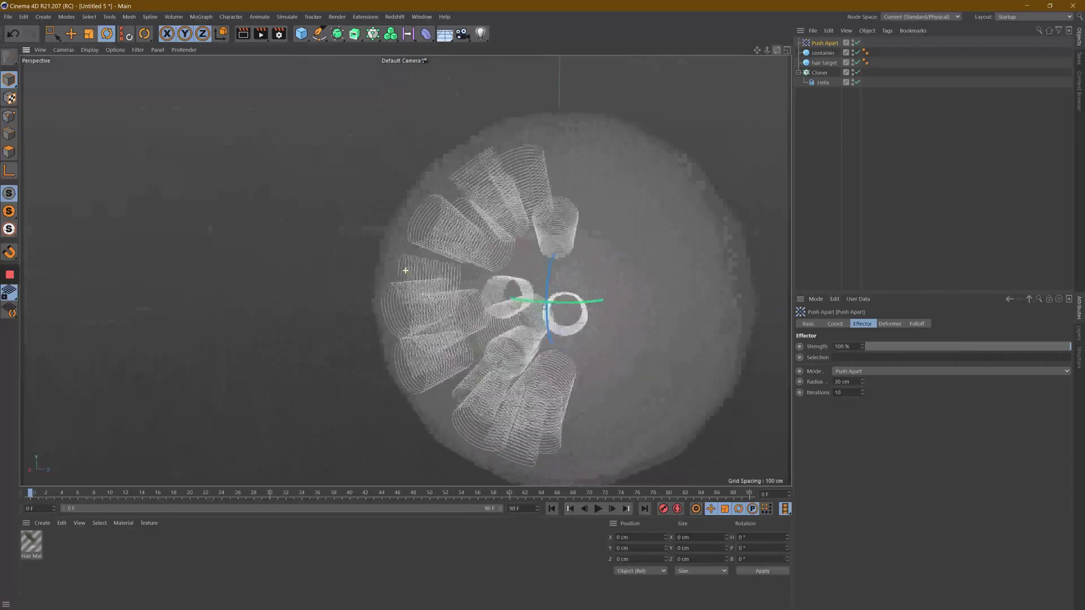
{"action": "left_click_drag", "start_coordinate": [405, 271], "coordinate": [405, 270], "text": "alt"}
{"action": "left_click_drag", "start_coordinate": [777, 50], "coordinate": [766, 55]}
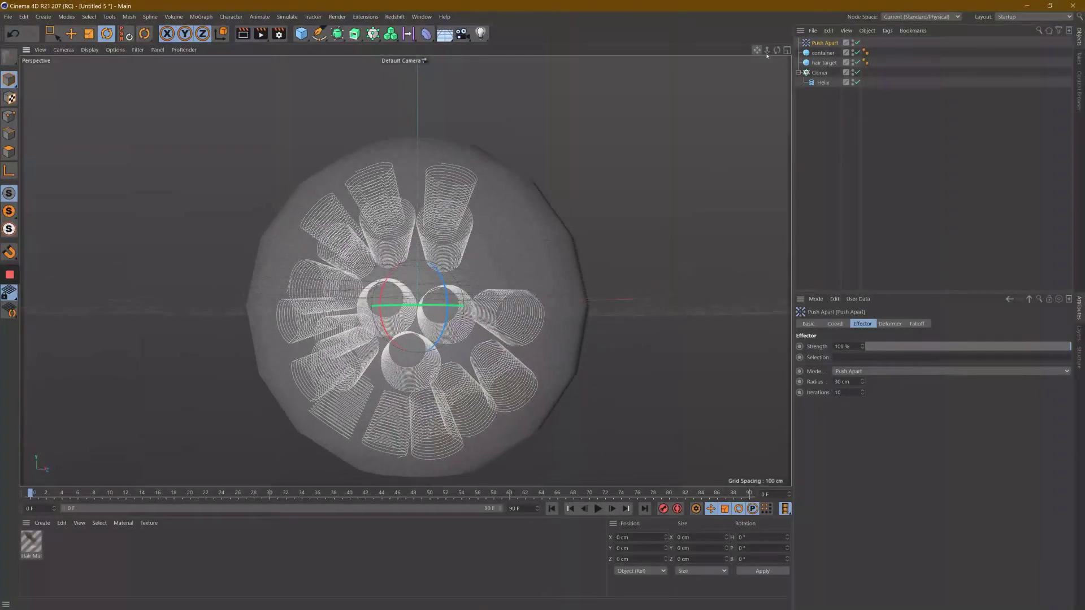
{"action": "left_click_drag", "start_coordinate": [543, 307], "coordinate": [543, 308], "text": "alt"}
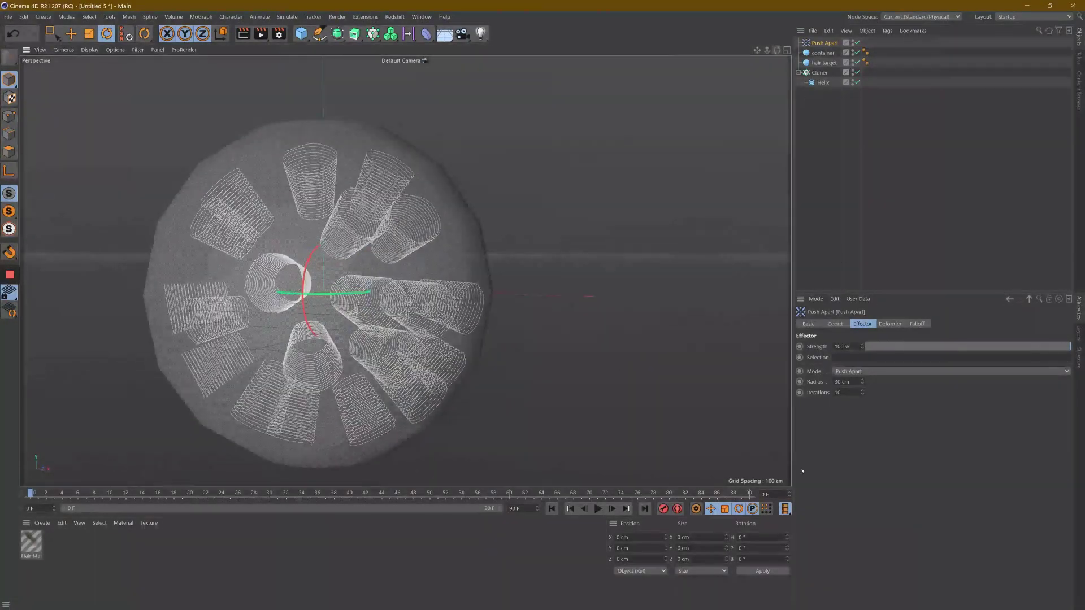
Set the Push Apart effector's mode to Hide and its radius to 20 cm.
{"action": "left_click", "coordinate": [870, 372]}
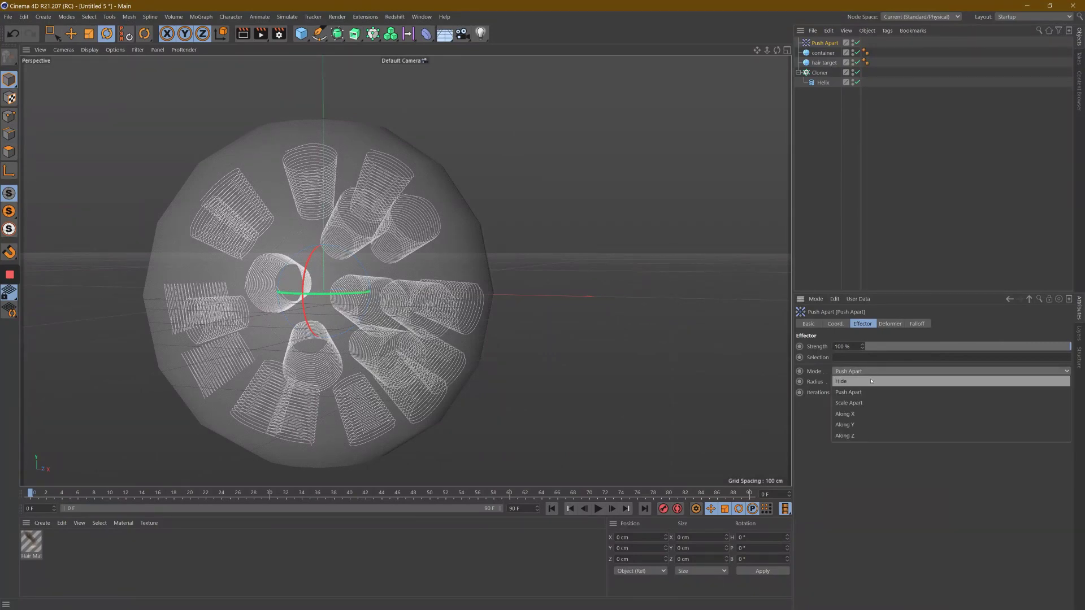
{"action": "left_click", "coordinate": [871, 381]}
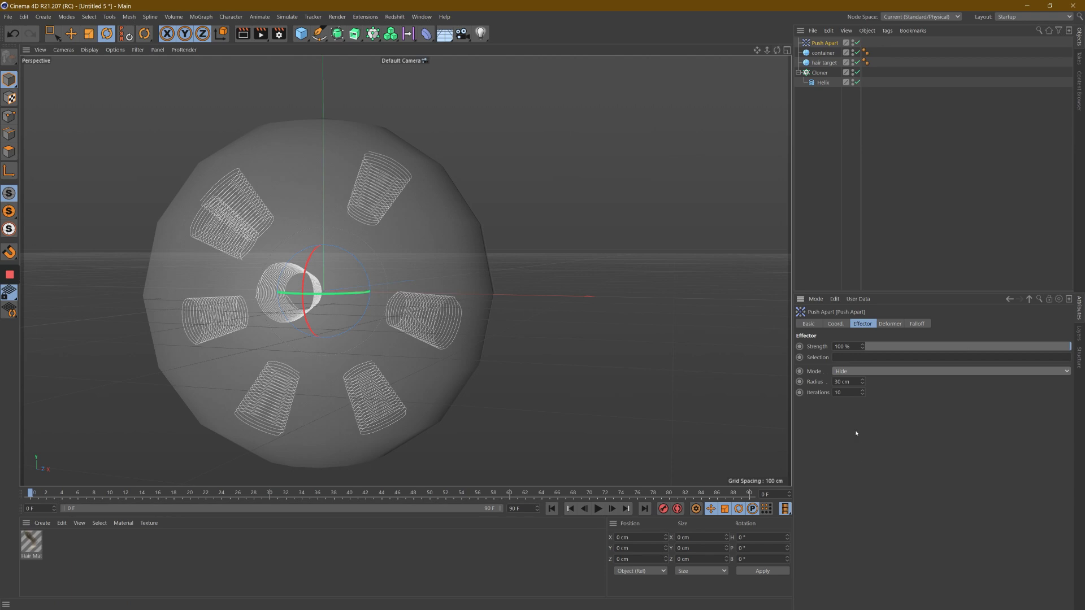
{"action": "left_click_drag", "start_coordinate": [863, 385], "coordinate": [864, 387]}
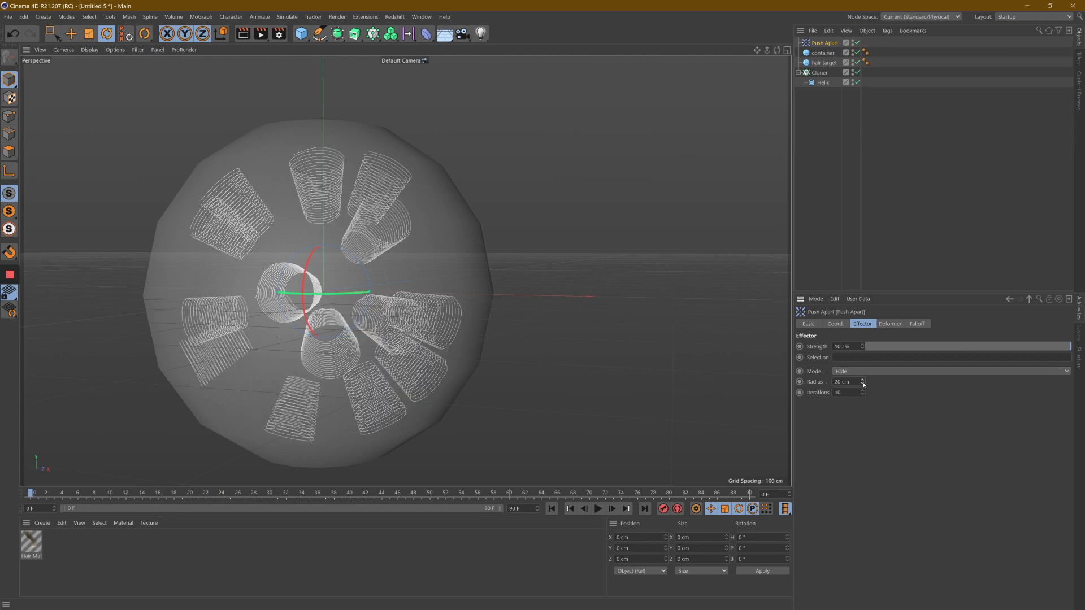
{"action": "mouse_move", "coordinate": [774, 50]}
{"action": "left_mouse_down"}
{"action": "mouse_move", "coordinate": [542, 307]}
{"action": "mouse_move", "coordinate": [755, 50]}
{"action": "mouse_move", "coordinate": [768, 52]}
{"action": "left_mouse_up"}
{"action": "scroll", "coordinate": [404, 271], "scroll_direction": "down", "scroll_amount": 3}
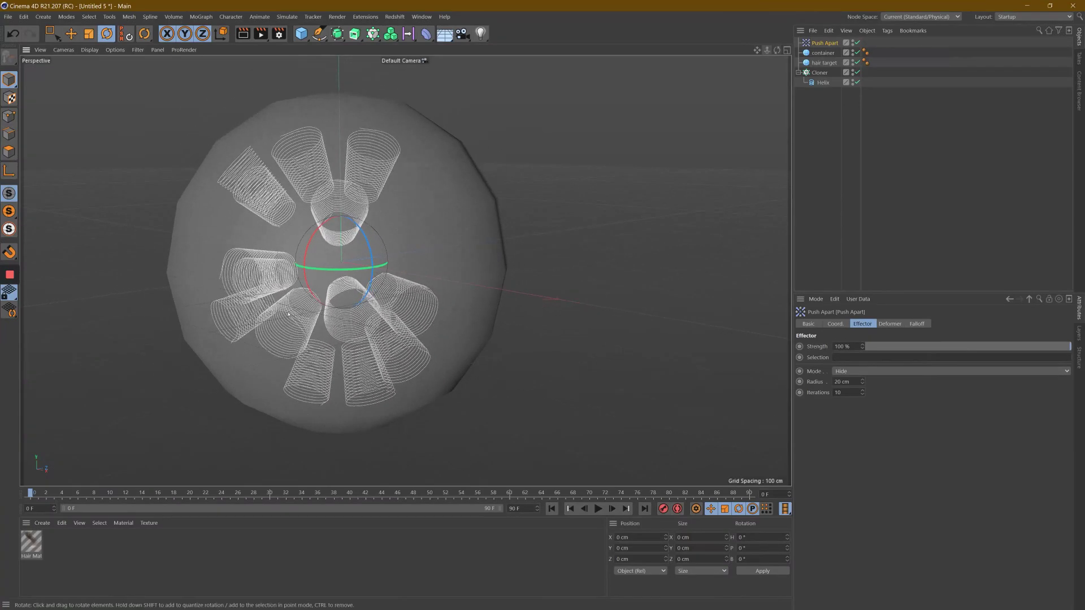
Create separate helix splines from the Cloner with Current State to Object and check the resulting group's contents.
{"action": "left_click", "coordinate": [820, 73]}
{"action": "right_click", "coordinate": [821, 73]}
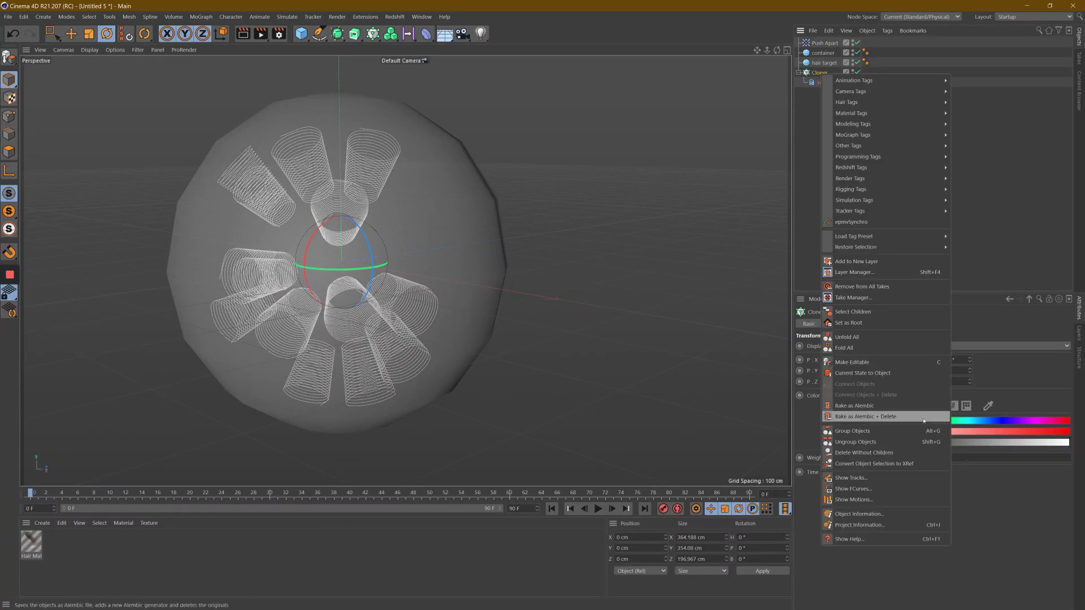
{"action": "left_click", "coordinate": [864, 374]}
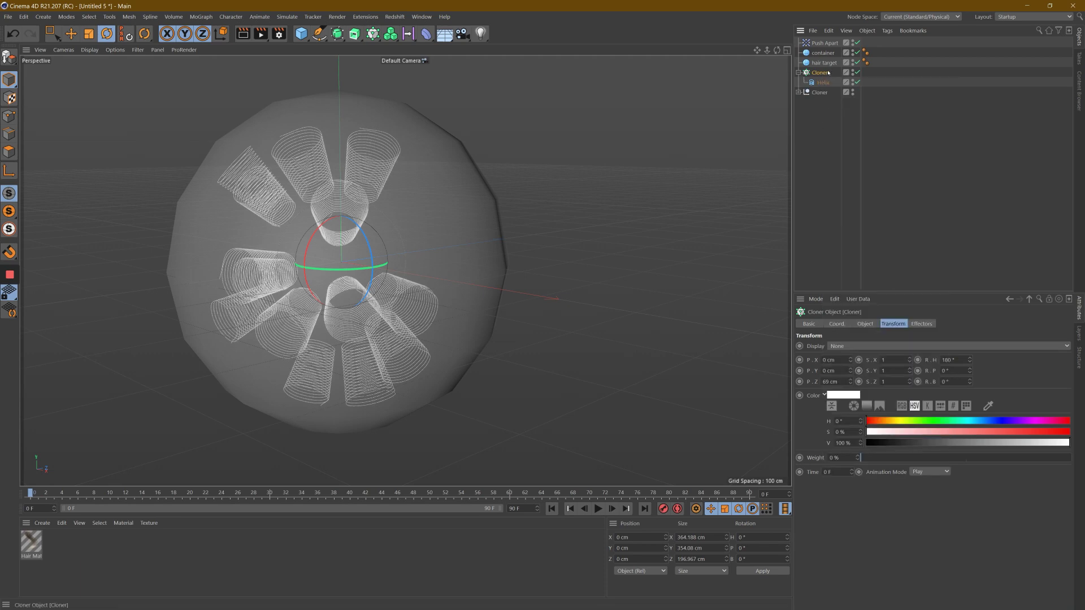
{"action": "left_click", "coordinate": [799, 92]}
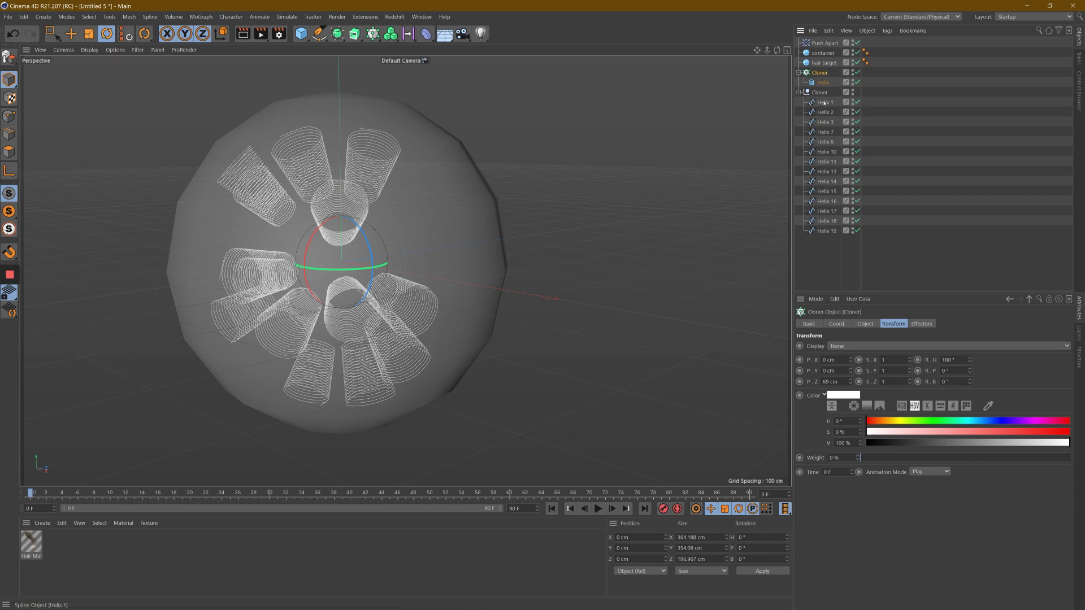
{"action": "left_click", "coordinate": [824, 103]}
{"action": "left_click_drag", "start_coordinate": [827, 266], "coordinate": [844, 111]}
{"action": "left_click", "coordinate": [799, 92]}
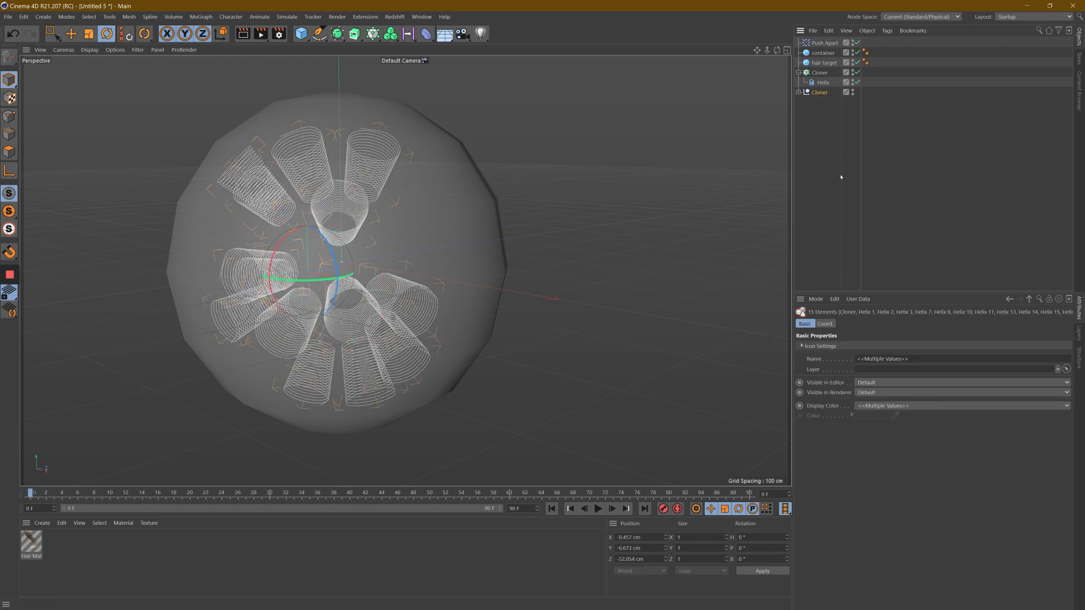
Group the original Cloner and the Push Apart effector in a hidden null named "back up hider" at the end of the hierarchy.
{"action": "left_click", "coordinate": [819, 73]}
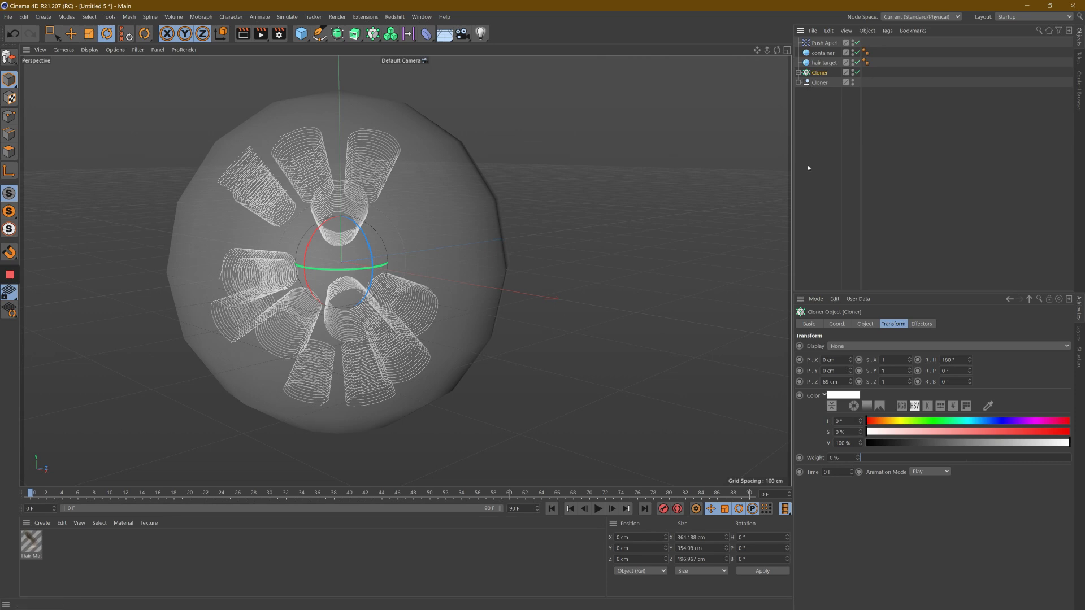
{"action": "key", "text": "alt+g"}
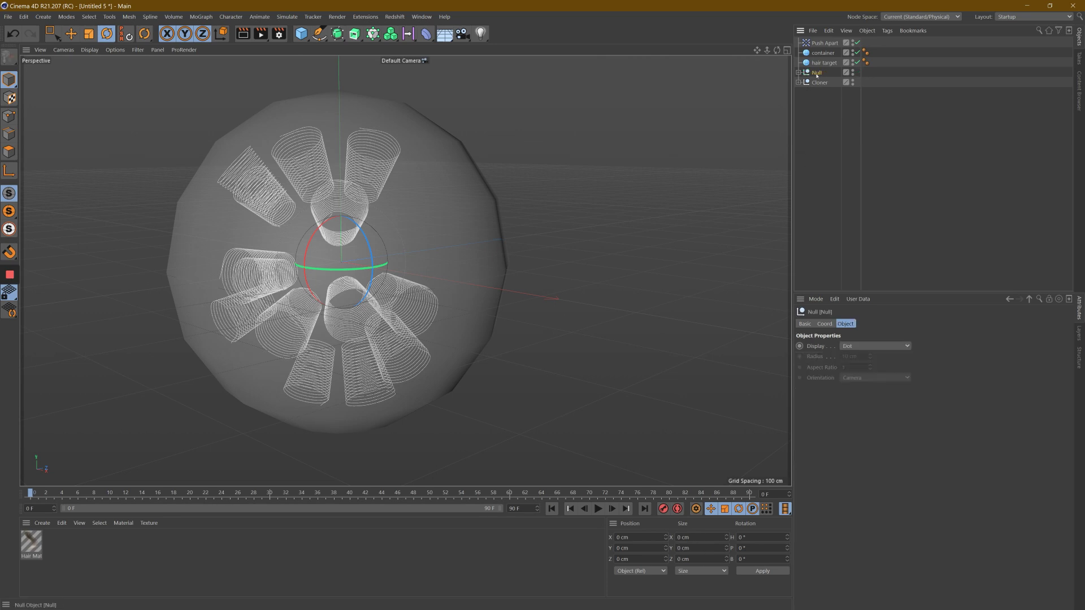
{"action": "double_click", "coordinate": [816, 73]}
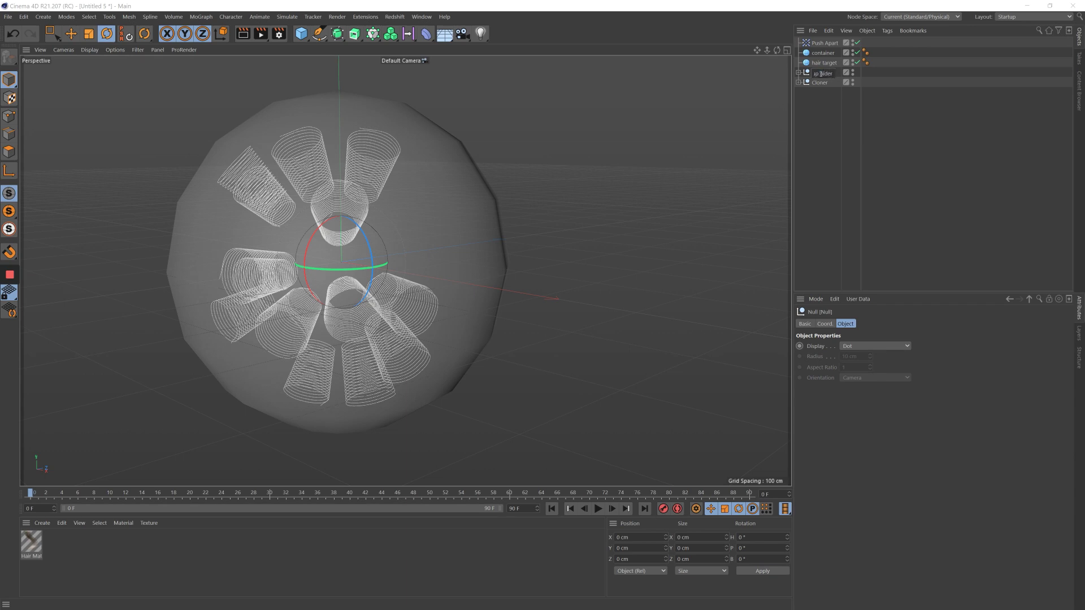
{"action": "key", "text": "Return"}
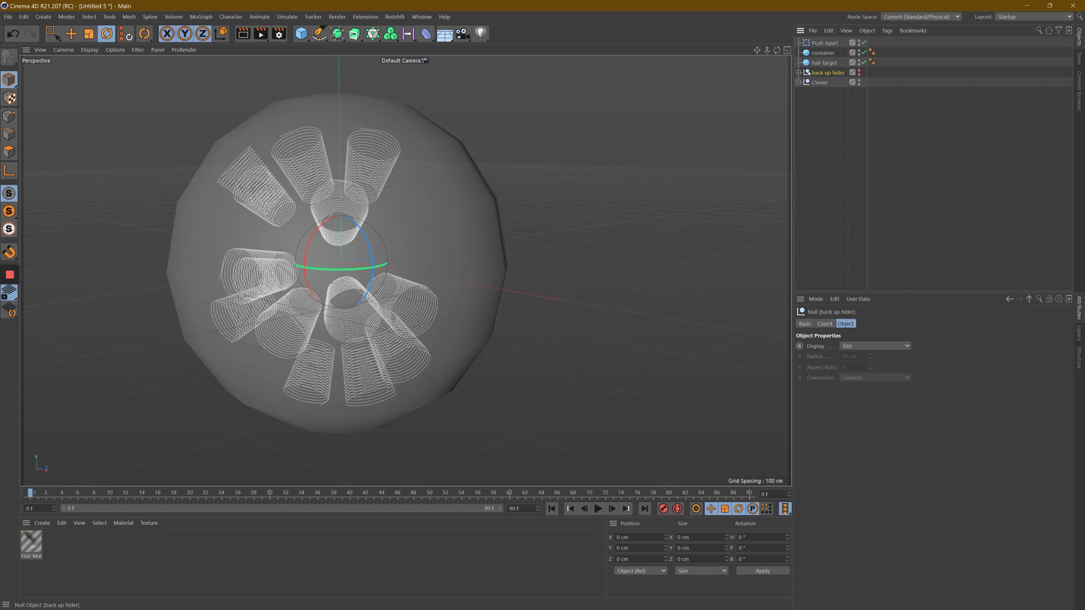
{"action": "left_click_drag", "start_coordinate": [833, 108], "coordinate": [571, 308]}
Merge all splines from Helix 1 to Helix 19 into one spline with Connect Objects + Delete.
{"action": "left_click", "coordinate": [798, 63]}
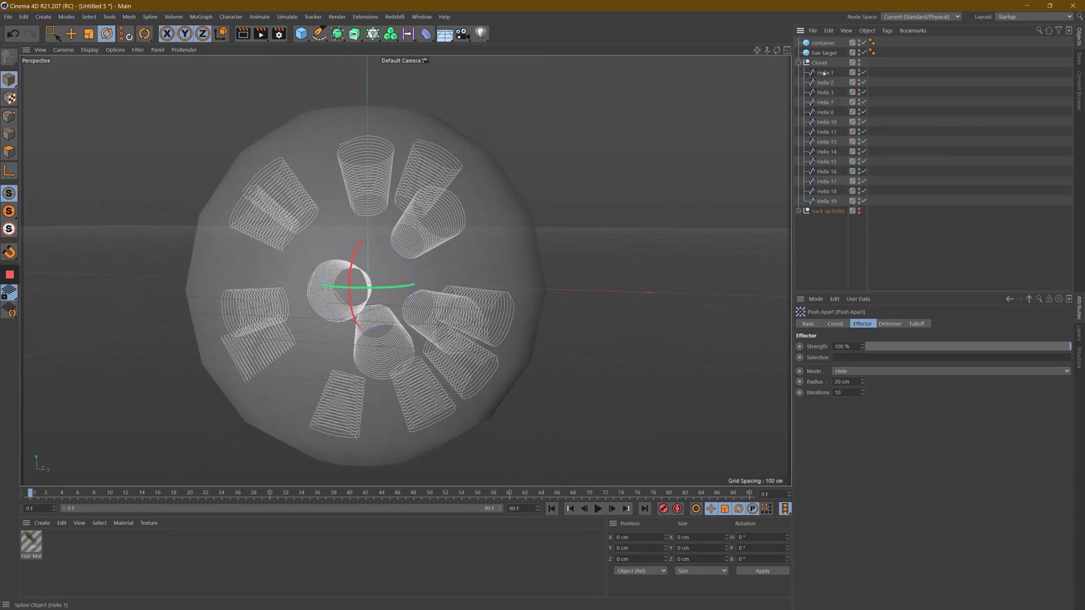
{"action": "left_click", "coordinate": [824, 73]}
{"action": "left_click", "coordinate": [832, 201], "text": "shift"}
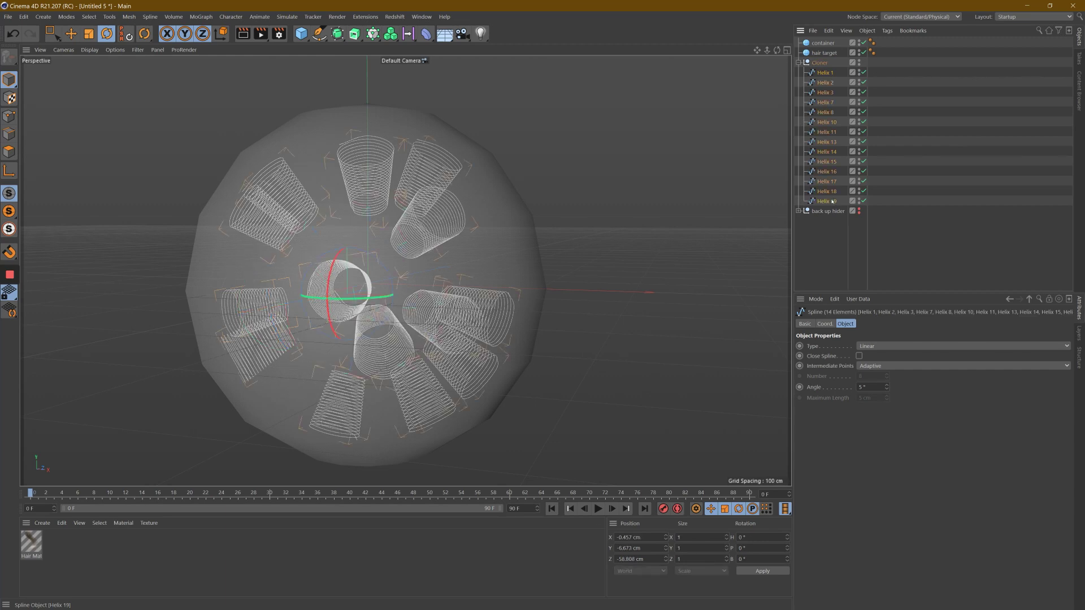
{"action": "right_click", "coordinate": [832, 201]}
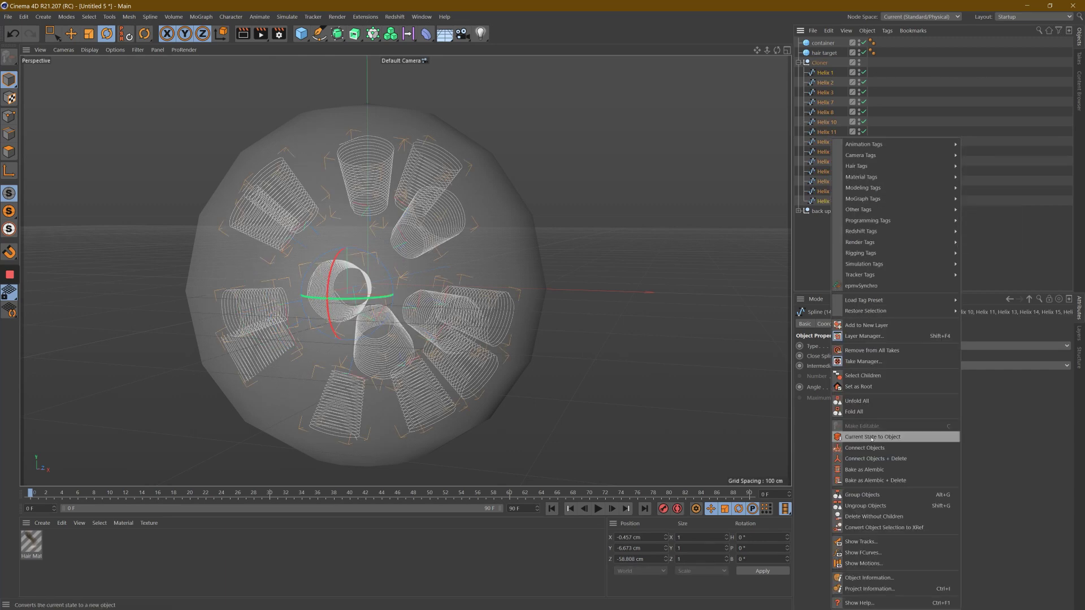
{"action": "left_click", "coordinate": [873, 458]}
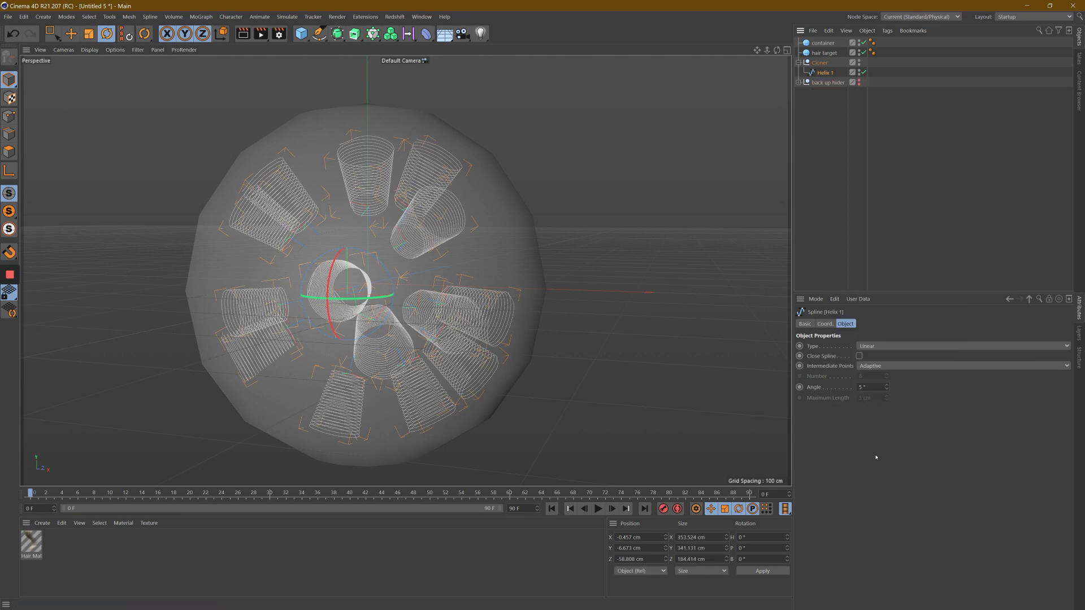
{"action": "left_click_drag", "start_coordinate": [776, 49], "coordinate": [333, 171]}
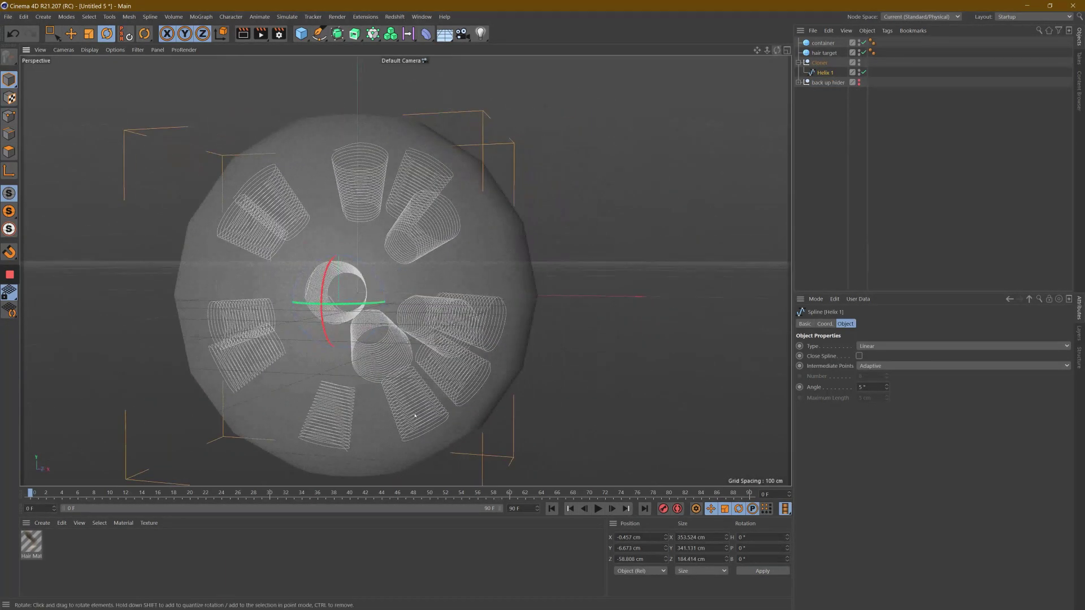
{"action": "left_click_drag", "start_coordinate": [777, 50], "coordinate": [543, 307]}
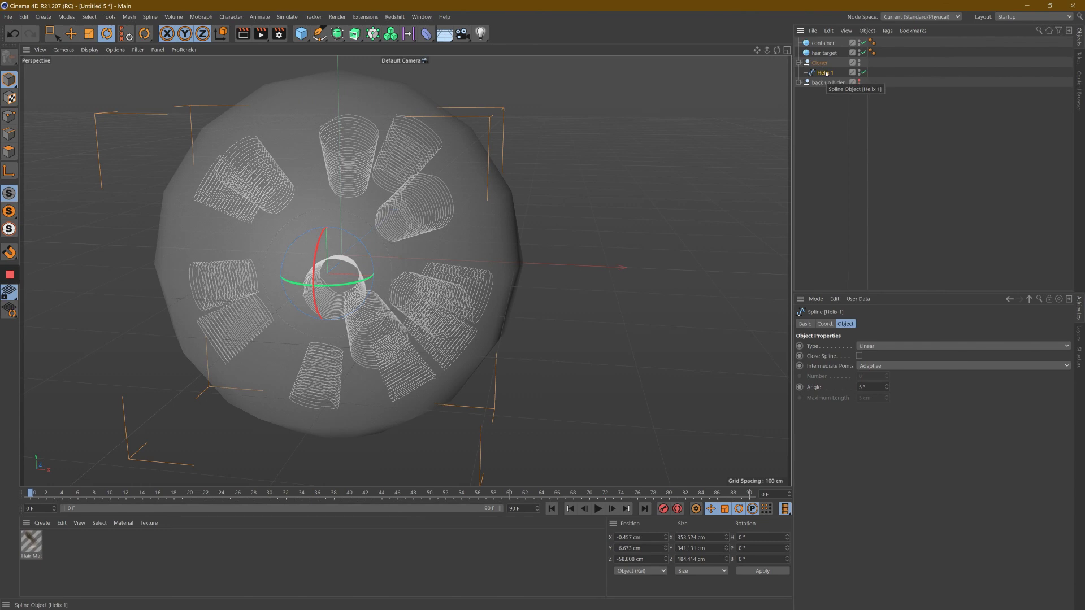
Convert the merged Helix 1 spline into a Hair object and move the Cloner null with its spline into "back up hider".
{"action": "left_click", "coordinate": [288, 17]}
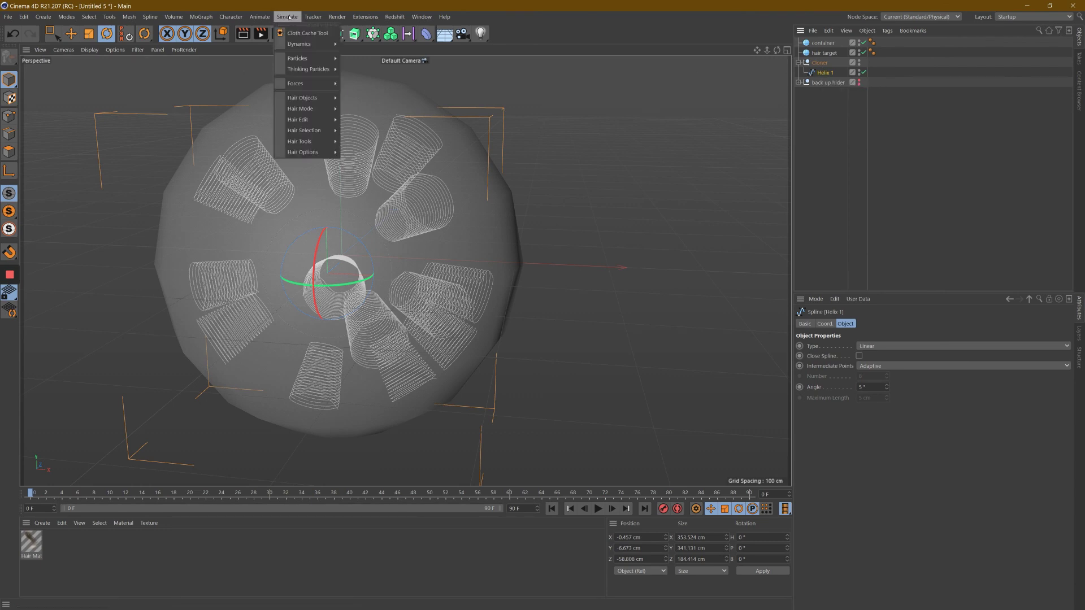
{"action": "mouse_move", "coordinate": [307, 120]}
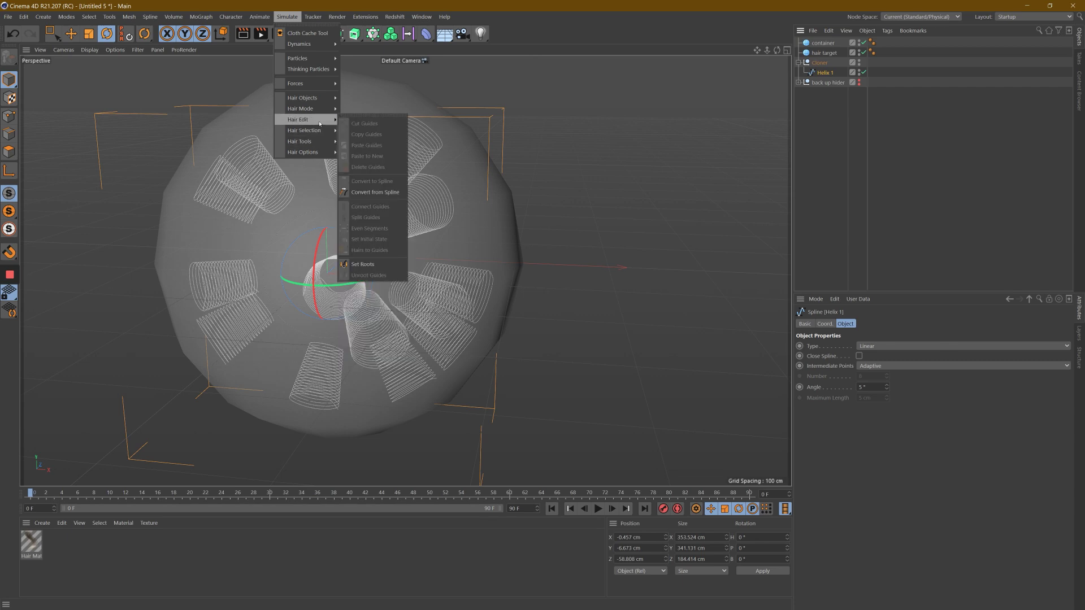
{"action": "left_click", "coordinate": [373, 193]}
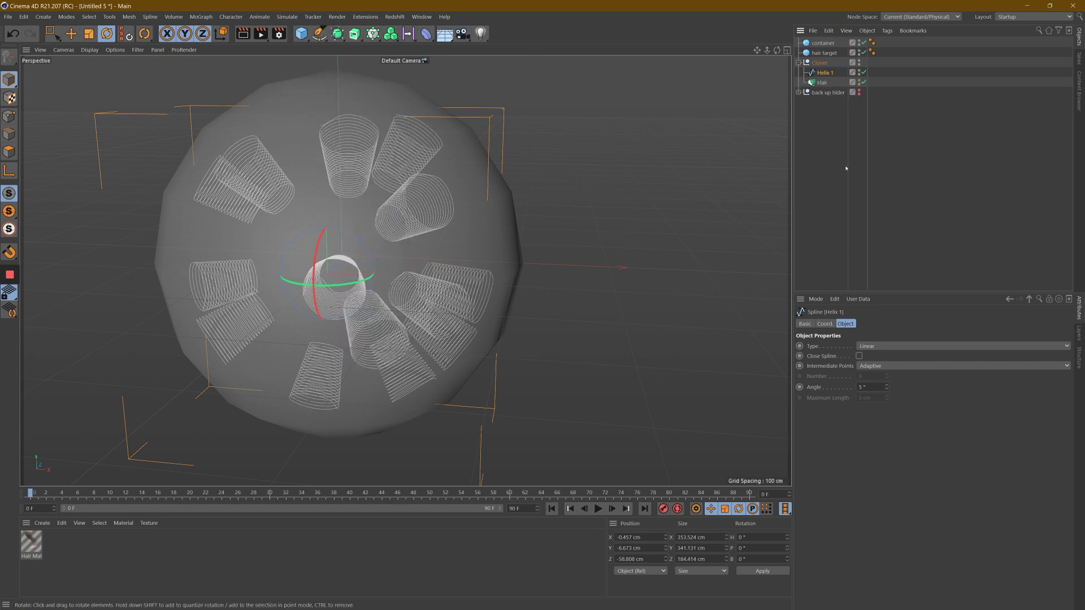
{"action": "left_click_drag", "start_coordinate": [821, 58], "coordinate": [829, 92]}
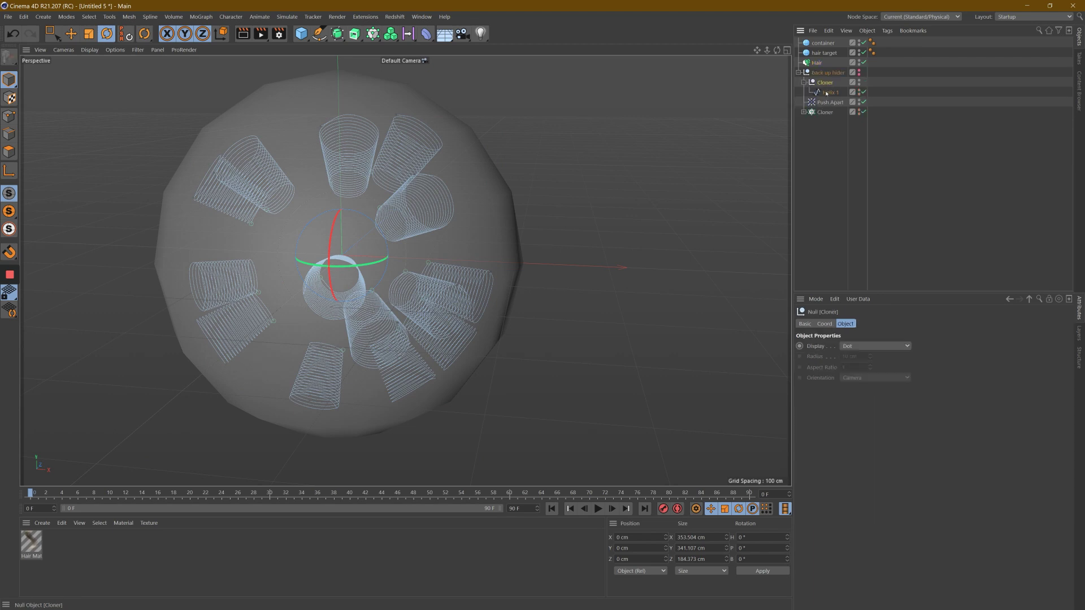
{"action": "left_click", "coordinate": [816, 62]}
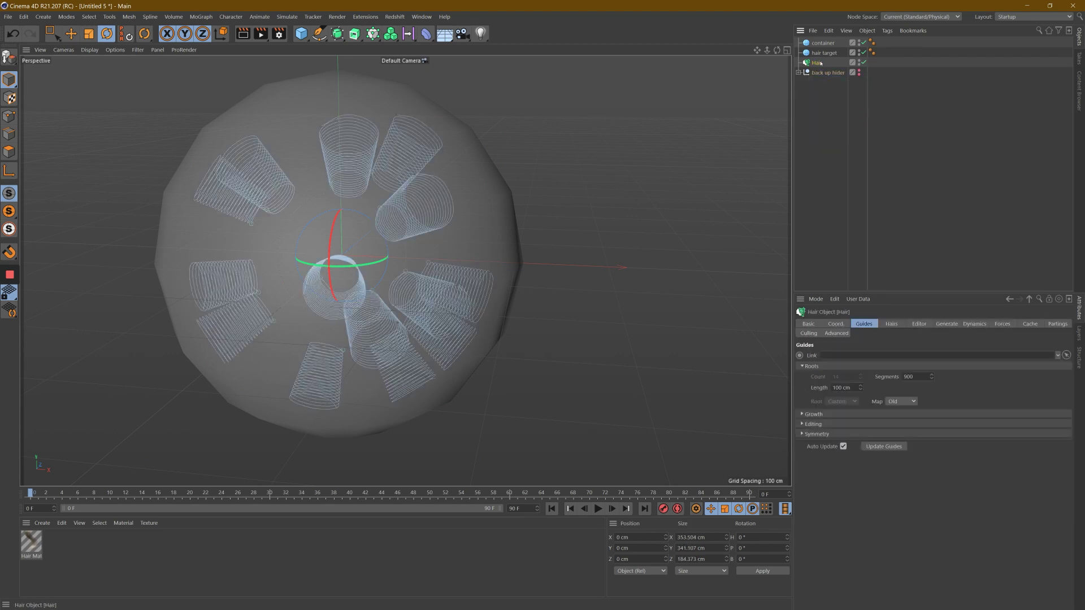
Play the hair simulation to see how the coiled guides behave under default dynamics, and return to the first frame.
{"action": "left_click_drag", "start_coordinate": [777, 50], "coordinate": [685, 224]}
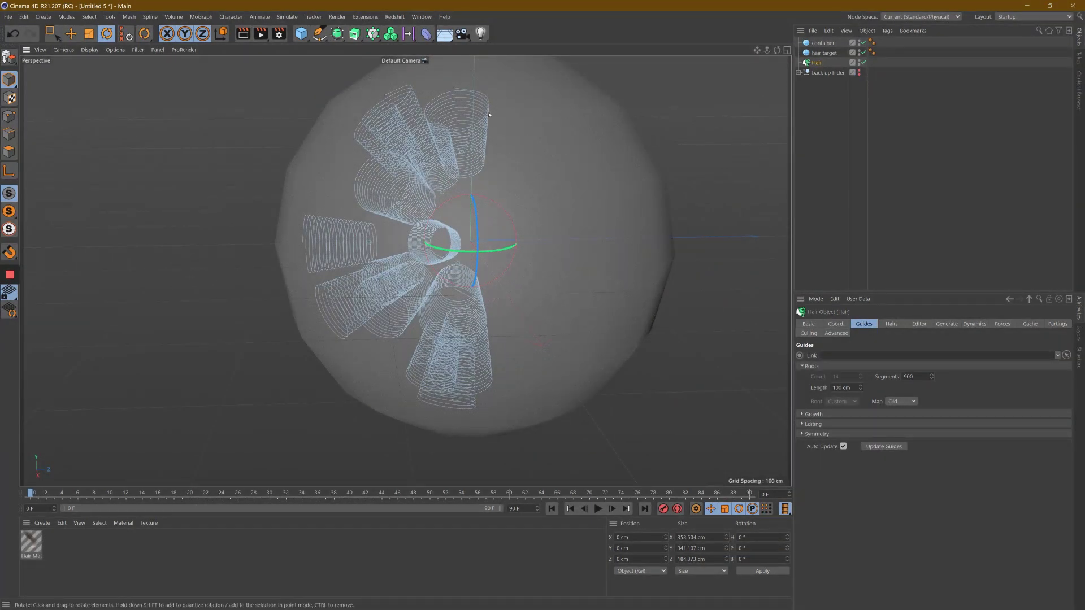
{"action": "left_click_drag", "start_coordinate": [777, 50], "coordinate": [562, 351]}
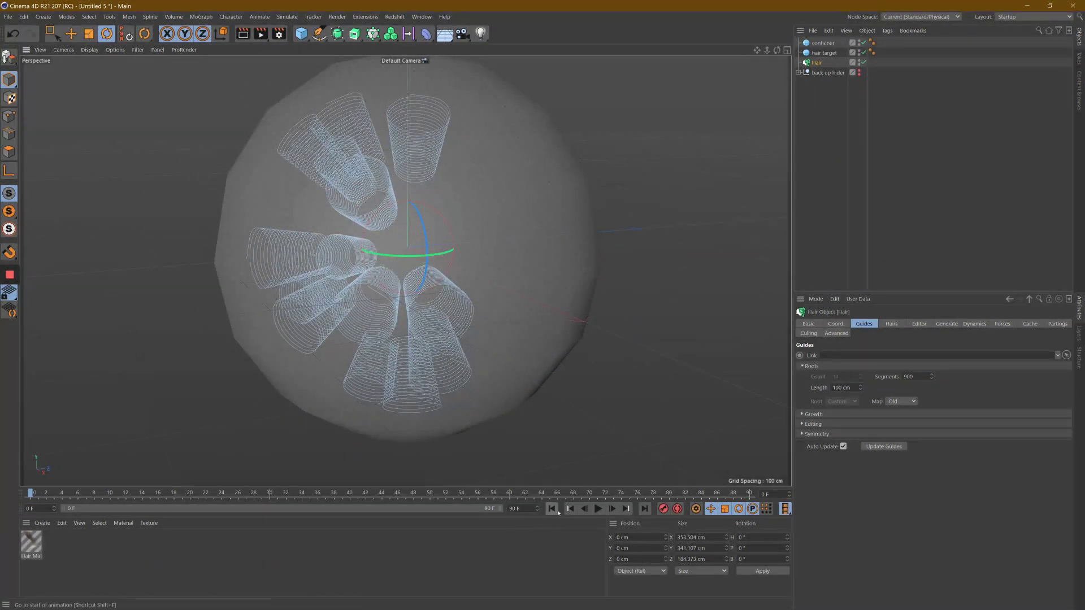
{"action": "left_click", "coordinate": [597, 509]}
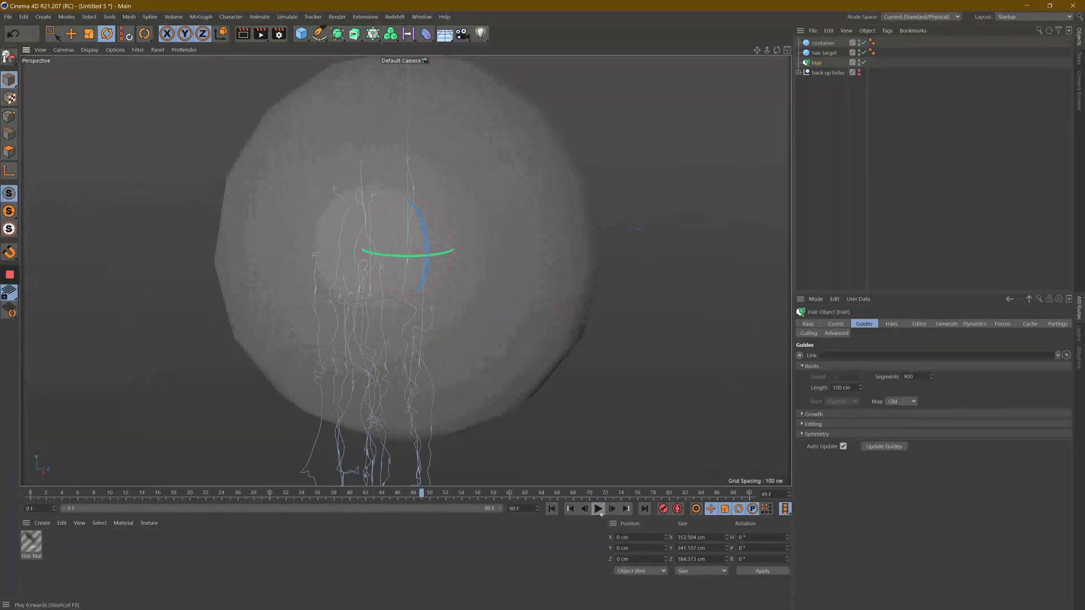
{"action": "key", "text": "F8"}
{"action": "key", "text": "shift+f"}
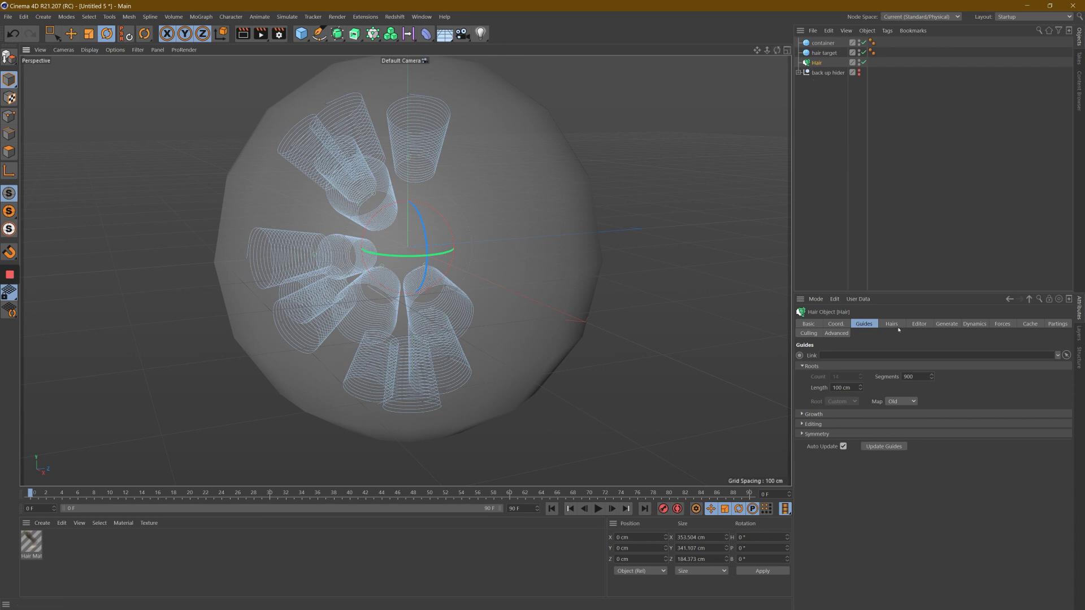
Set Hold Roots to 0% in the Hair object's dynamics, test the simulation, and return to frame 0.
{"action": "left_click", "coordinate": [1001, 323]}
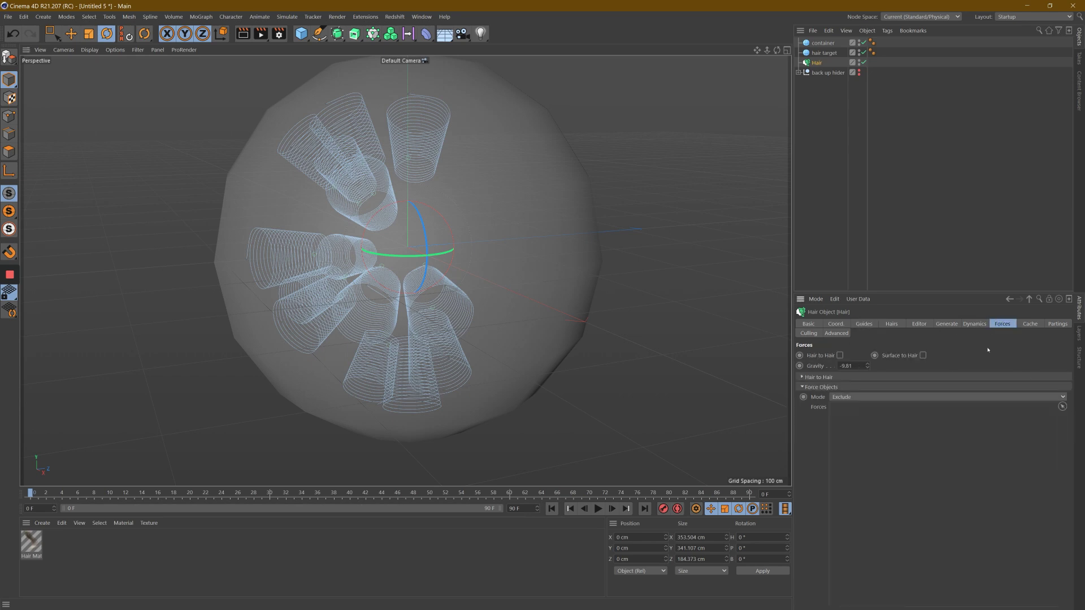
{"action": "left_click", "coordinate": [971, 325]}
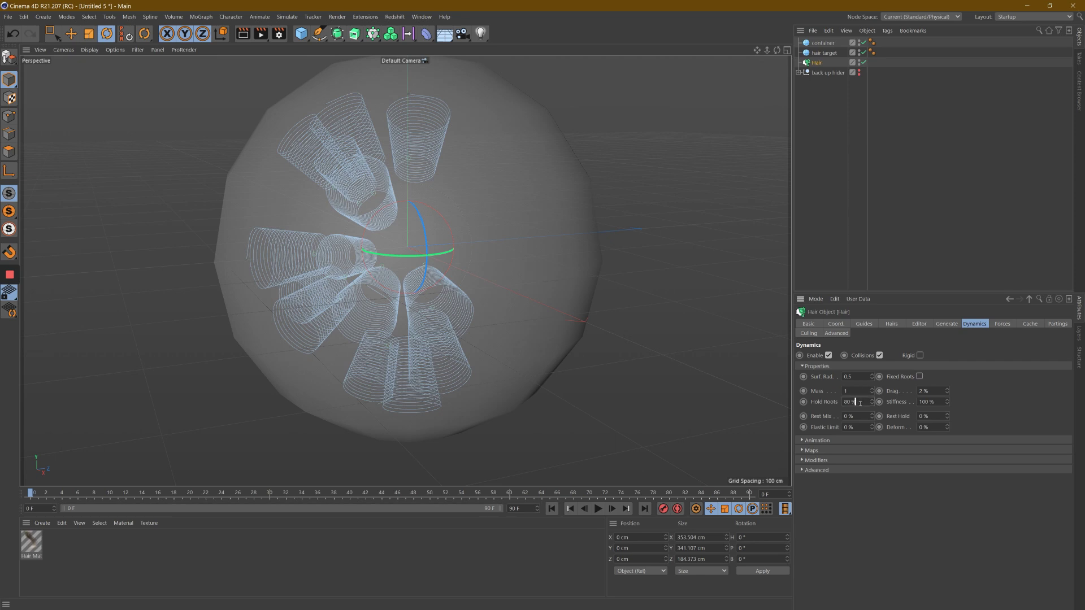
{"action": "left_click_drag", "start_coordinate": [861, 403], "coordinate": [822, 403]}
{"action": "type", "text": "0"}
{"action": "left_click", "coordinate": [842, 243]}
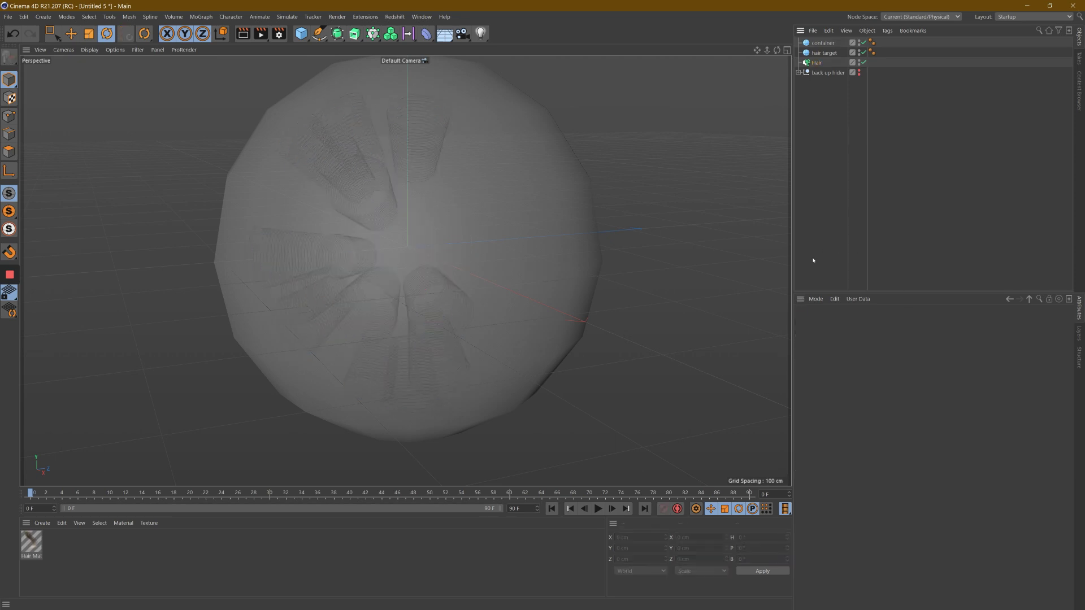
{"action": "left_click", "coordinate": [598, 510]}
{"action": "left_click", "coordinate": [598, 509]}
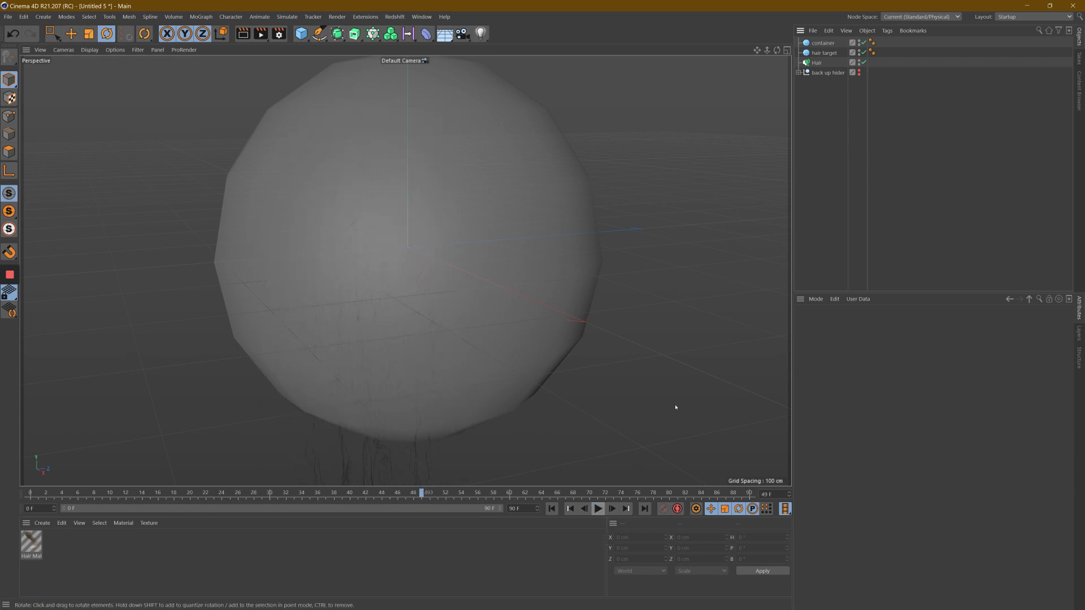
{"action": "left_click", "coordinate": [818, 62]}
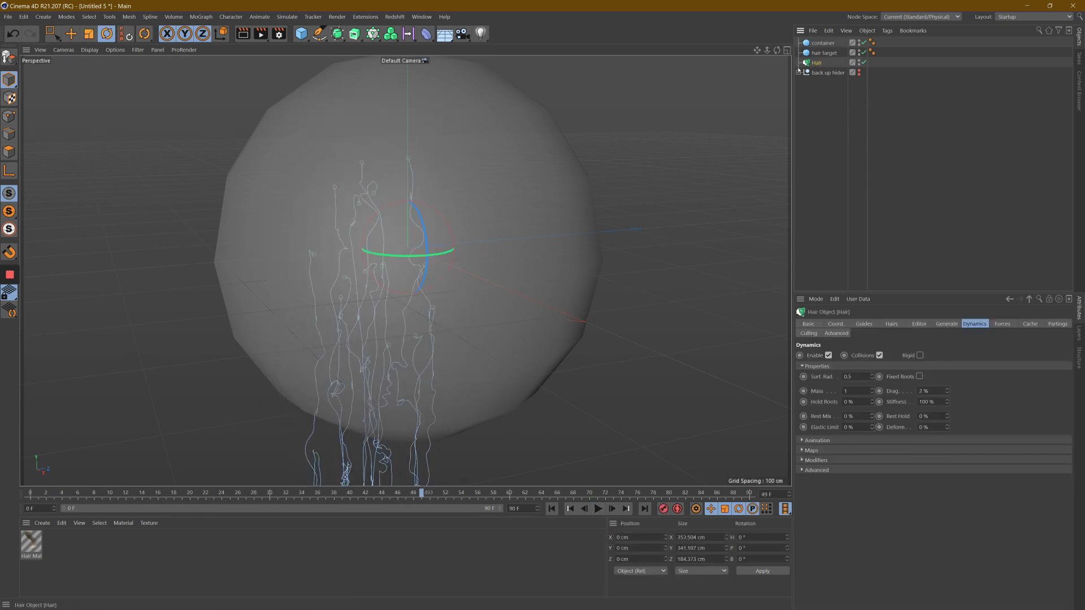
{"action": "left_click", "coordinate": [31, 493]}
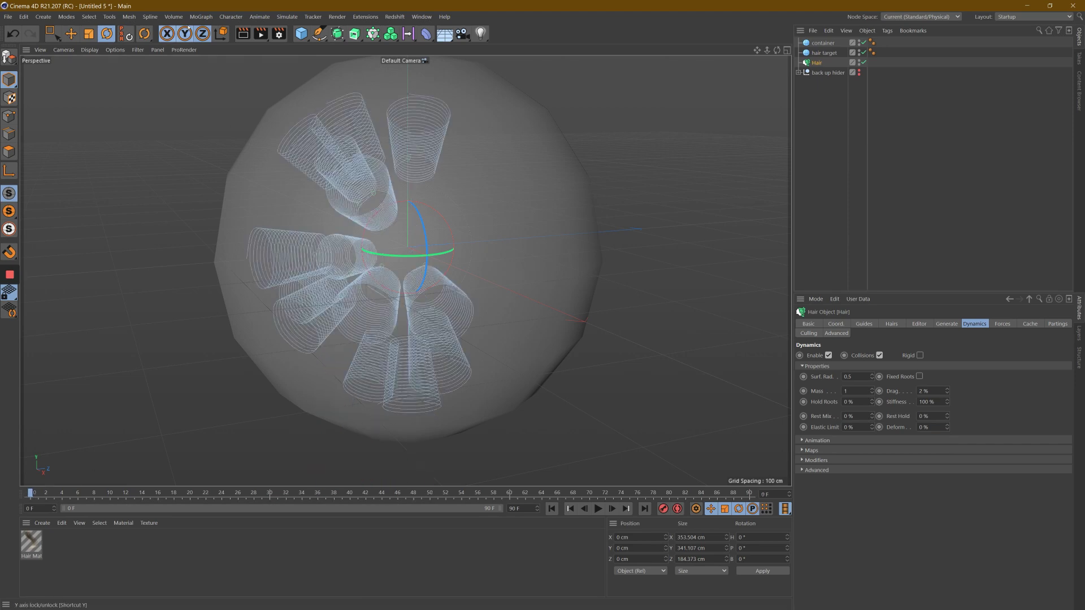
Unroot the Hair object's guides, play the simulation to test their fall, and rewind to frame 0.
{"action": "left_click", "coordinate": [285, 17]}
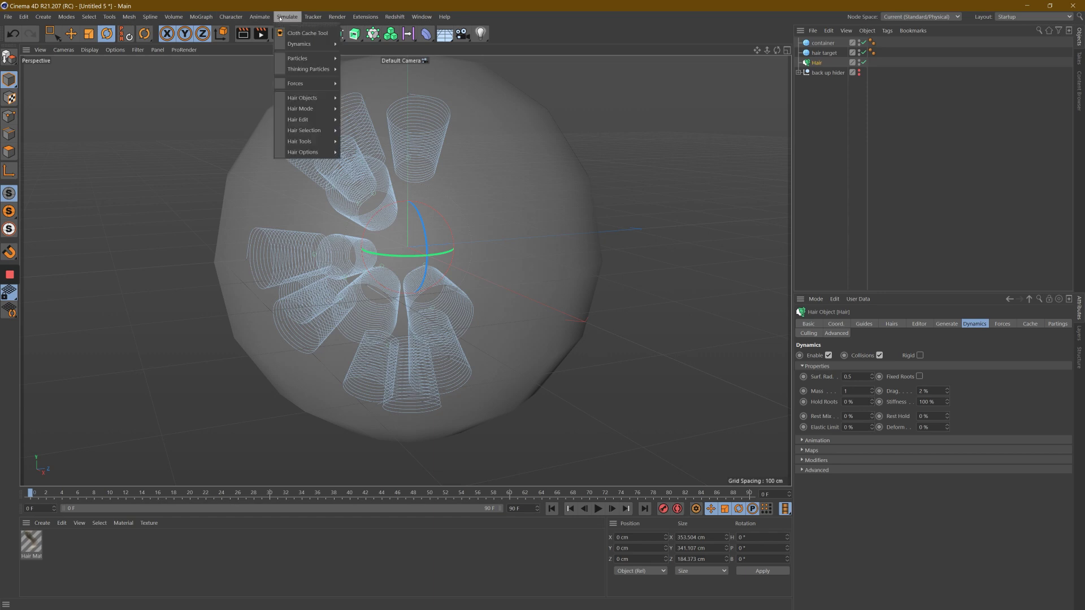
{"action": "mouse_move", "coordinate": [303, 120]}
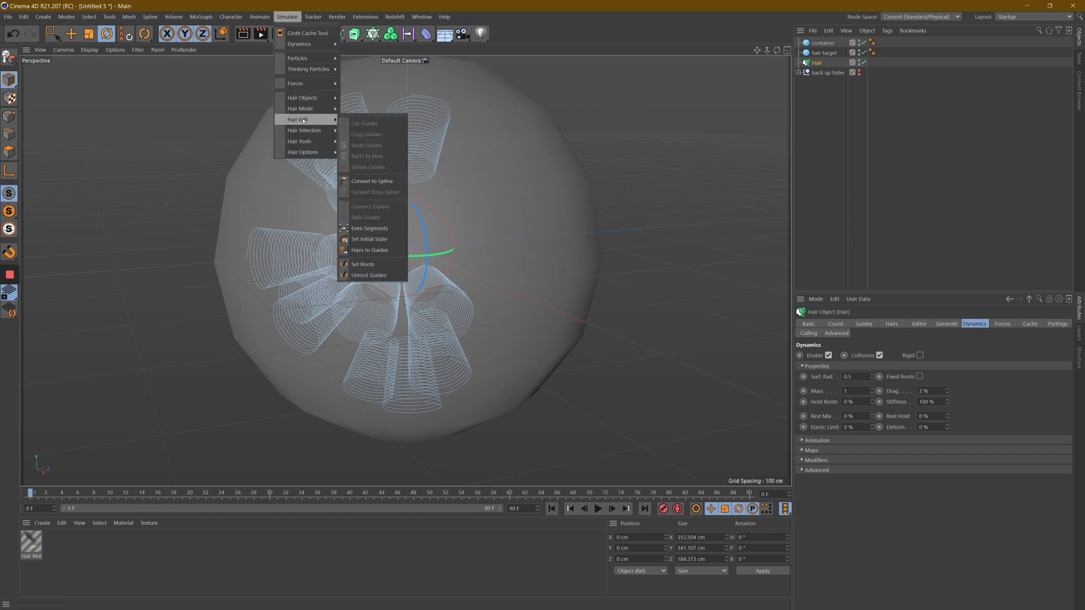
{"action": "left_click", "coordinate": [368, 275]}
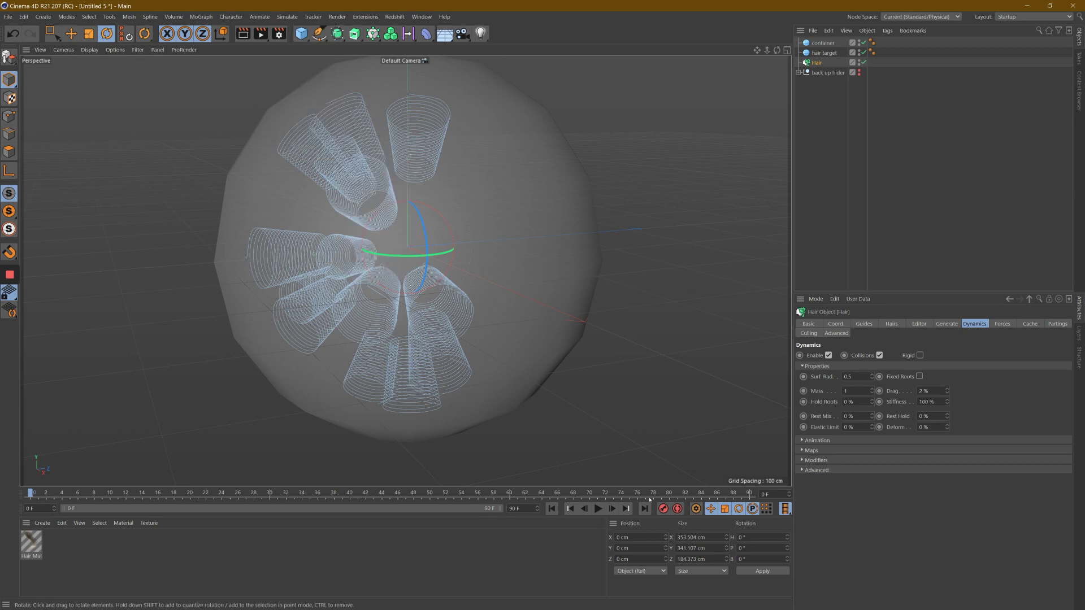
{"action": "left_click", "coordinate": [598, 509]}
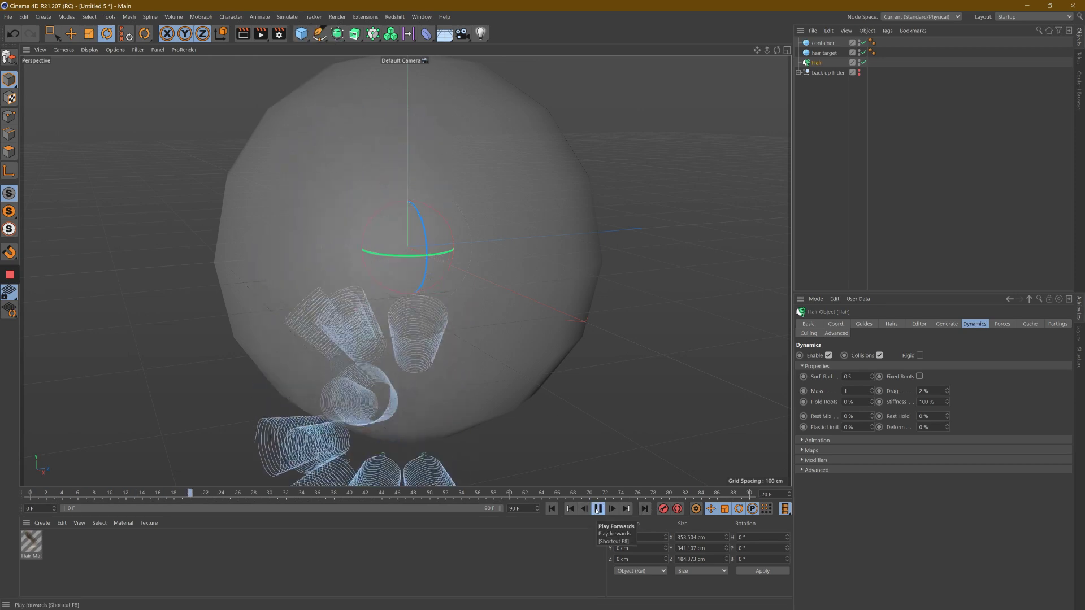
{"action": "left_click", "coordinate": [598, 509]}
{"action": "left_click", "coordinate": [30, 493]}
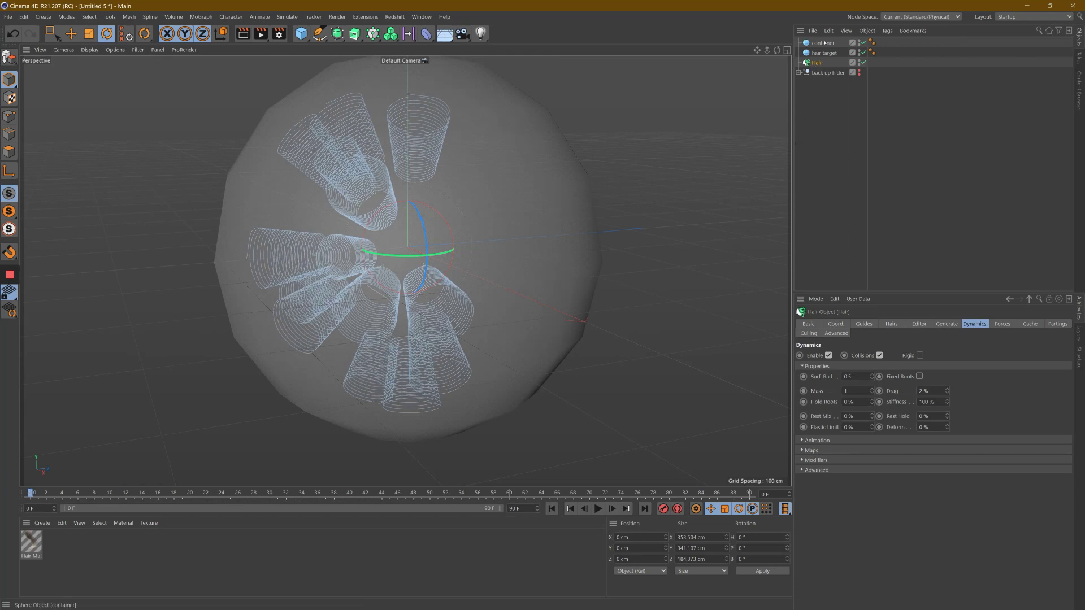
Add a Hair Collider tag to the container sphere, test the collision in playback, and return to frame 0.
{"action": "left_click", "coordinate": [822, 43]}
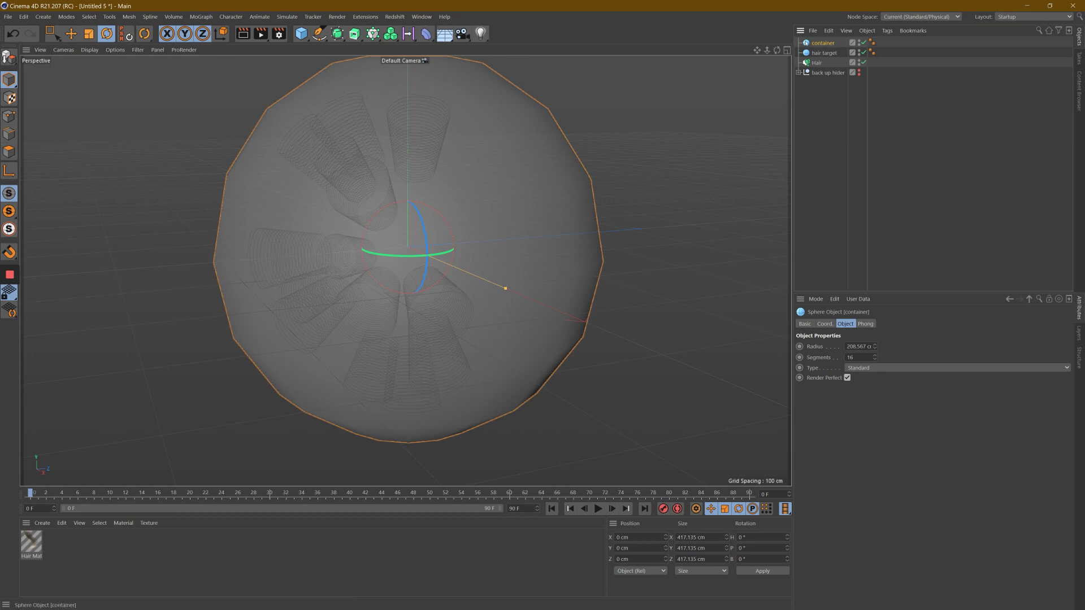
{"action": "left_click", "coordinate": [892, 33]}
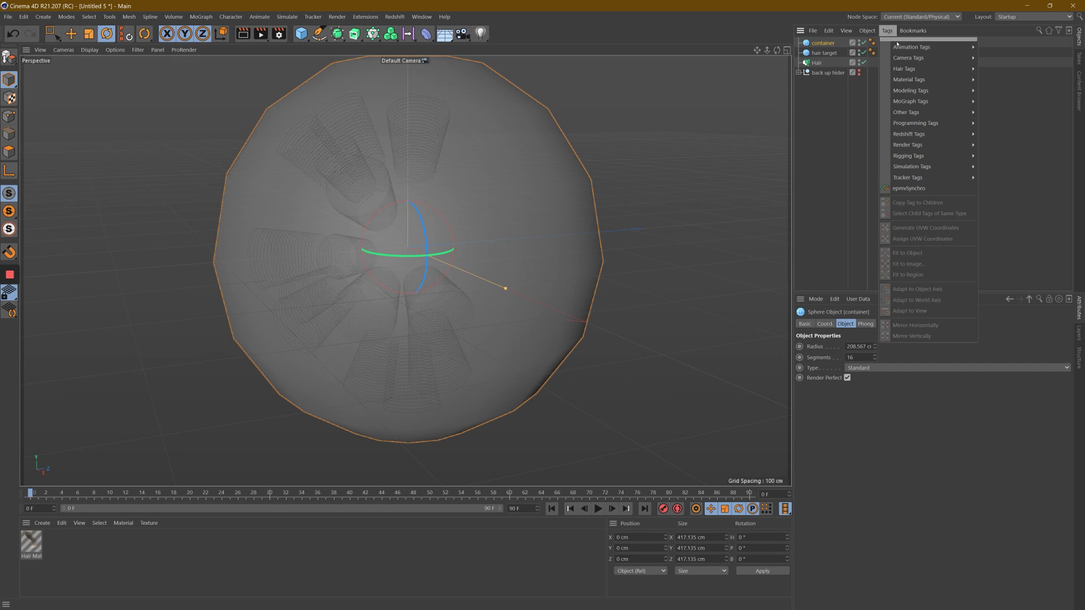
{"action": "mouse_move", "coordinate": [907, 69]}
{"action": "left_click", "coordinate": [1002, 80]}
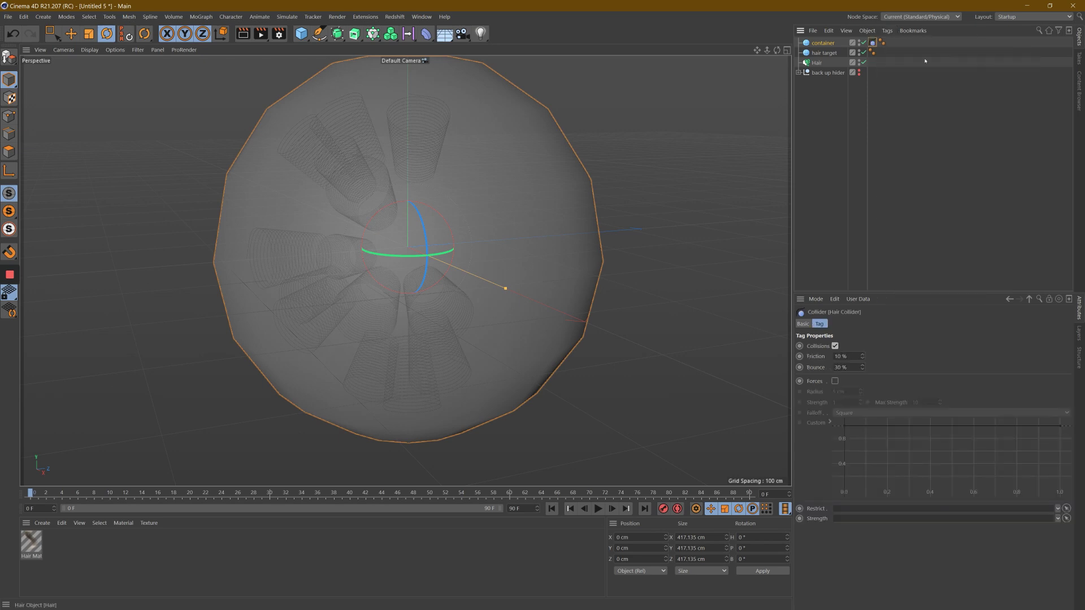
{"action": "left_click", "coordinate": [597, 509]}
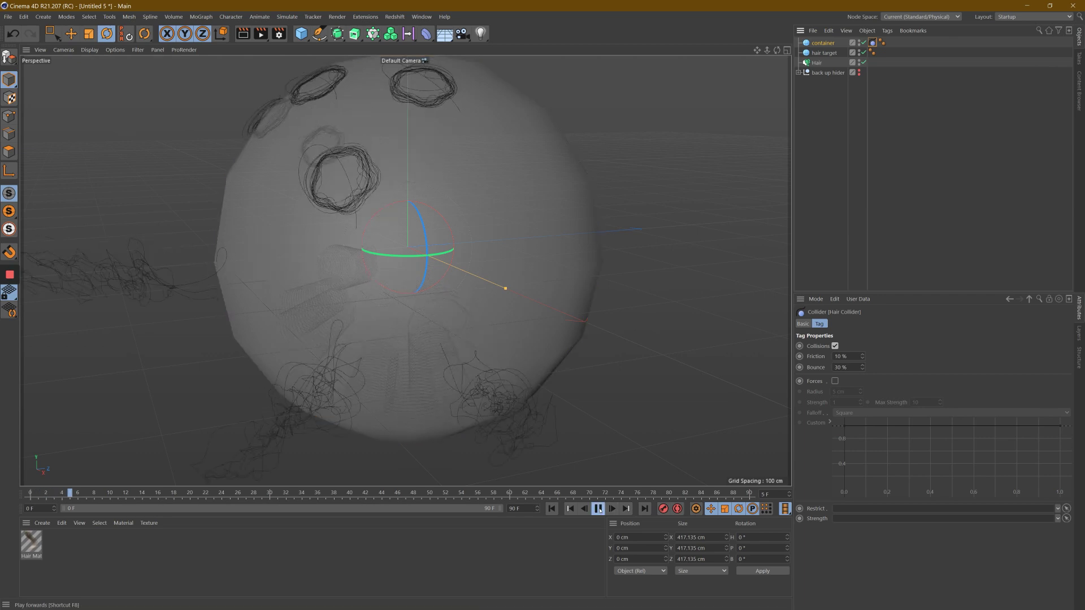
{"action": "left_click", "coordinate": [597, 509]}
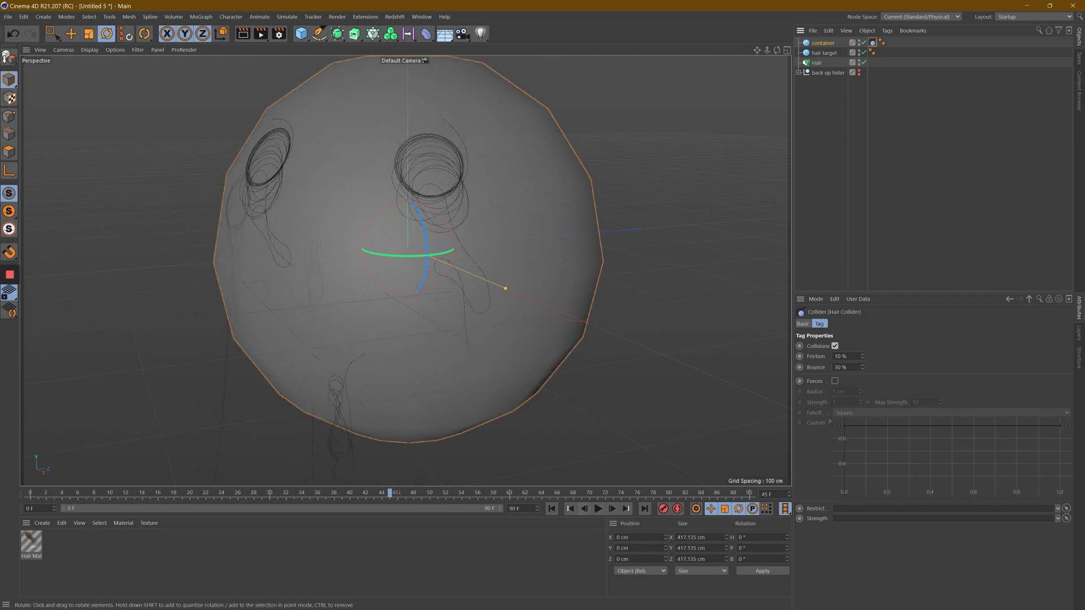
{"action": "left_click", "coordinate": [35, 492]}
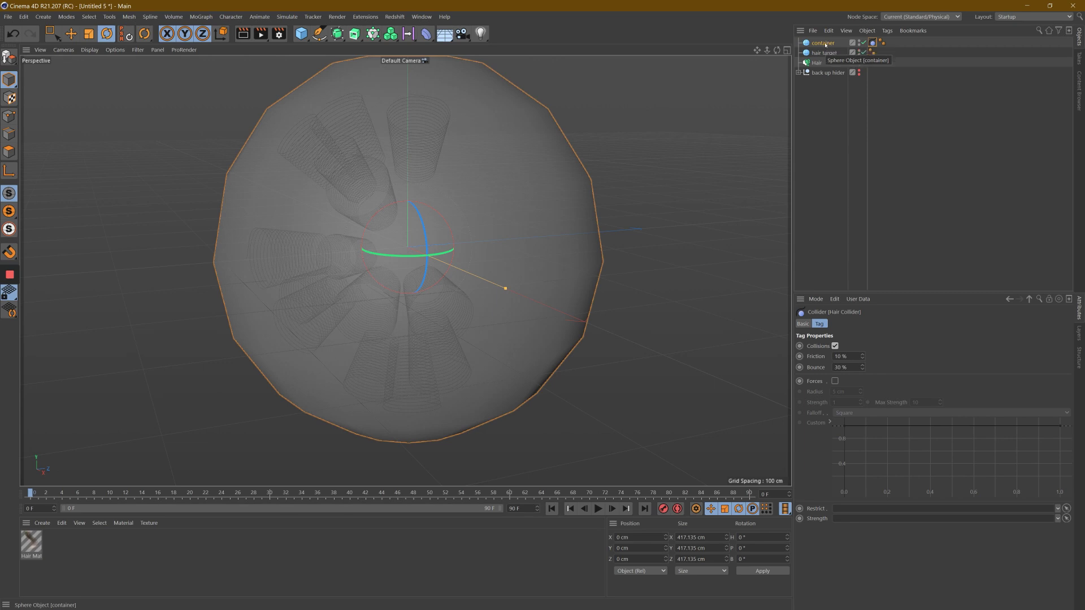
Make the container sphere editable and reverse its normals.
{"action": "key", "text": "c"}
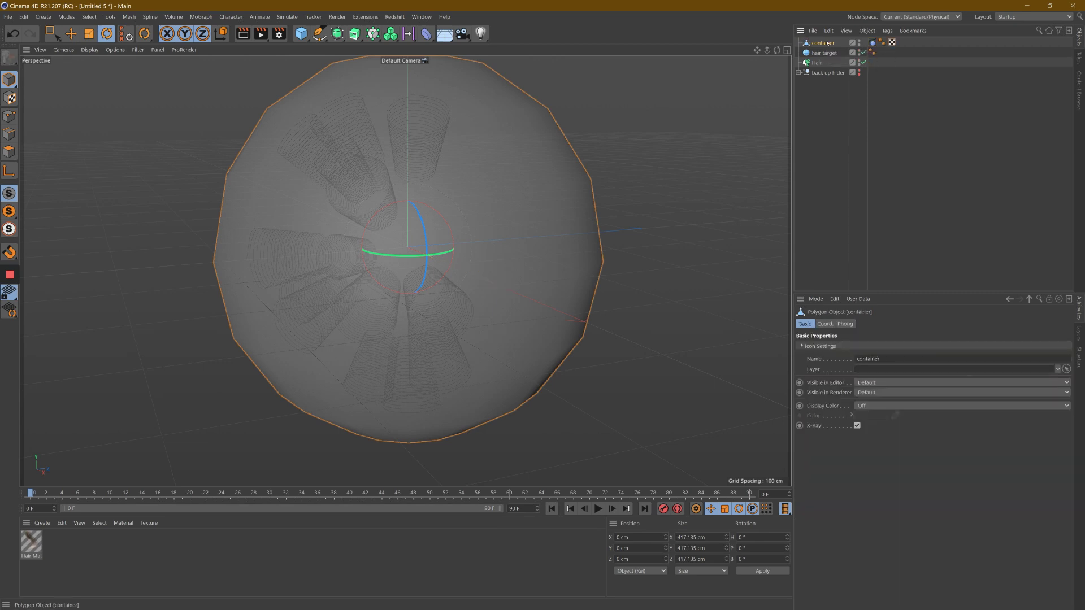
{"action": "left_click", "coordinate": [128, 19]}
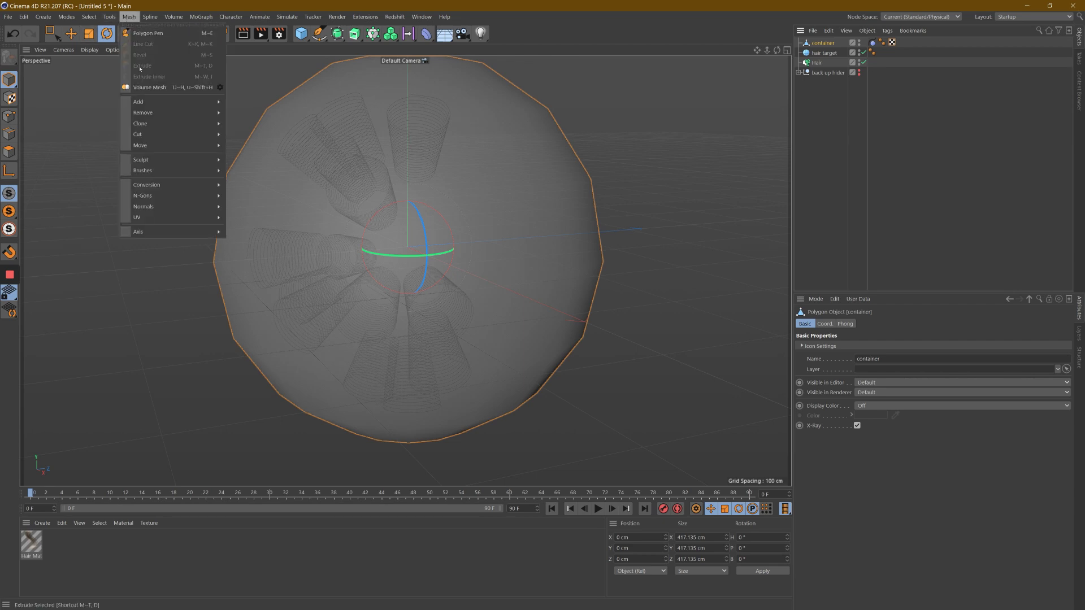
{"action": "mouse_move", "coordinate": [141, 208]}
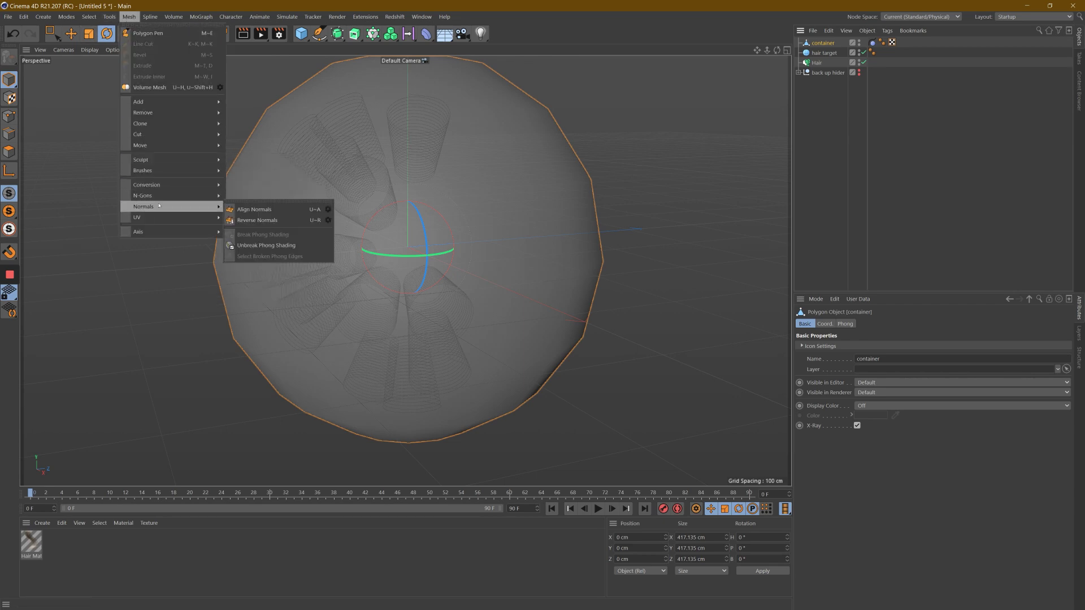
{"action": "left_click", "coordinate": [251, 220]}
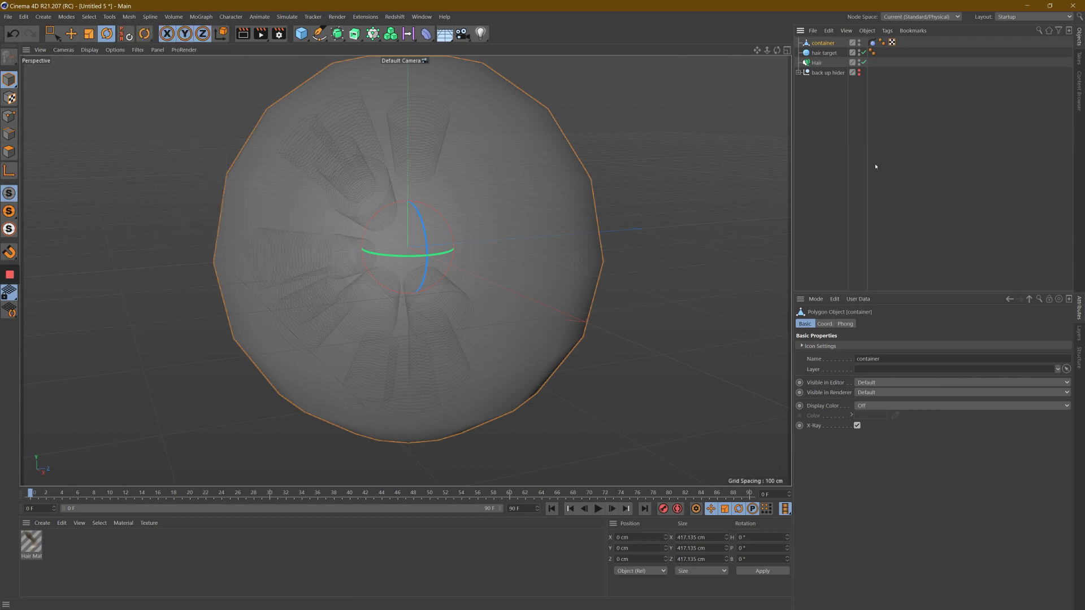
Play the simulation to check how the hair collides inside the container, with the Hair object selected to show its guides.
{"action": "scroll", "coordinate": [542, 308], "scroll_direction": "down", "scroll_amount": 2}
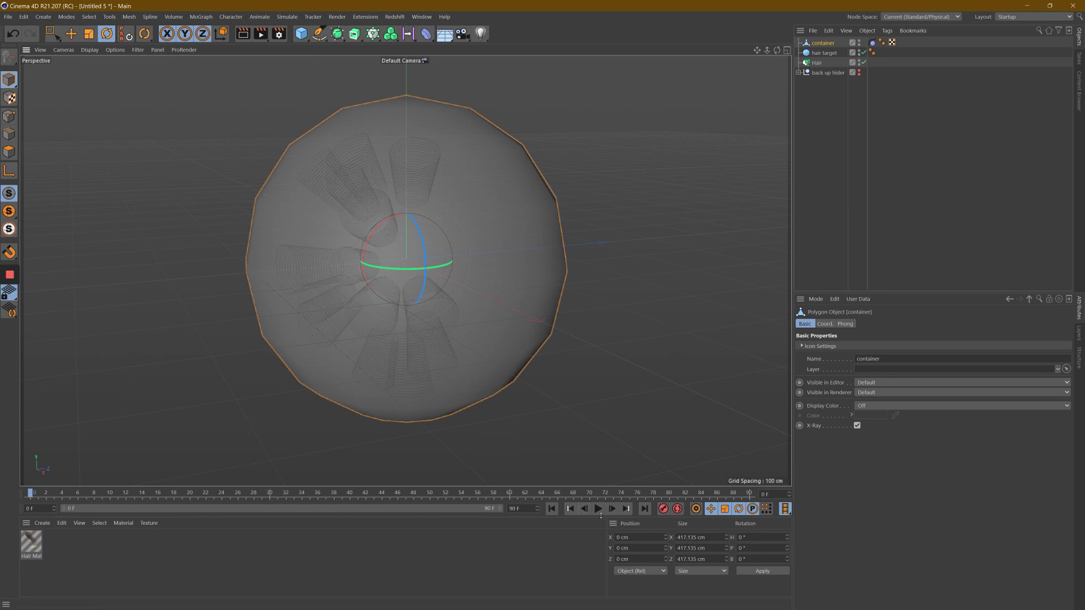
{"action": "left_click", "coordinate": [598, 509]}
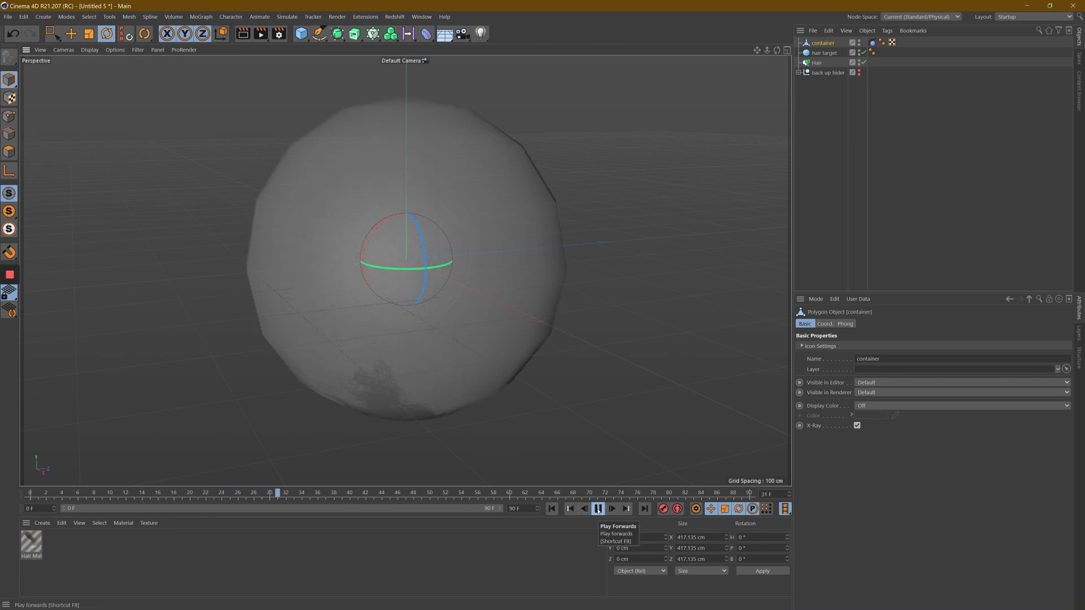
{"action": "left_click", "coordinate": [598, 509]}
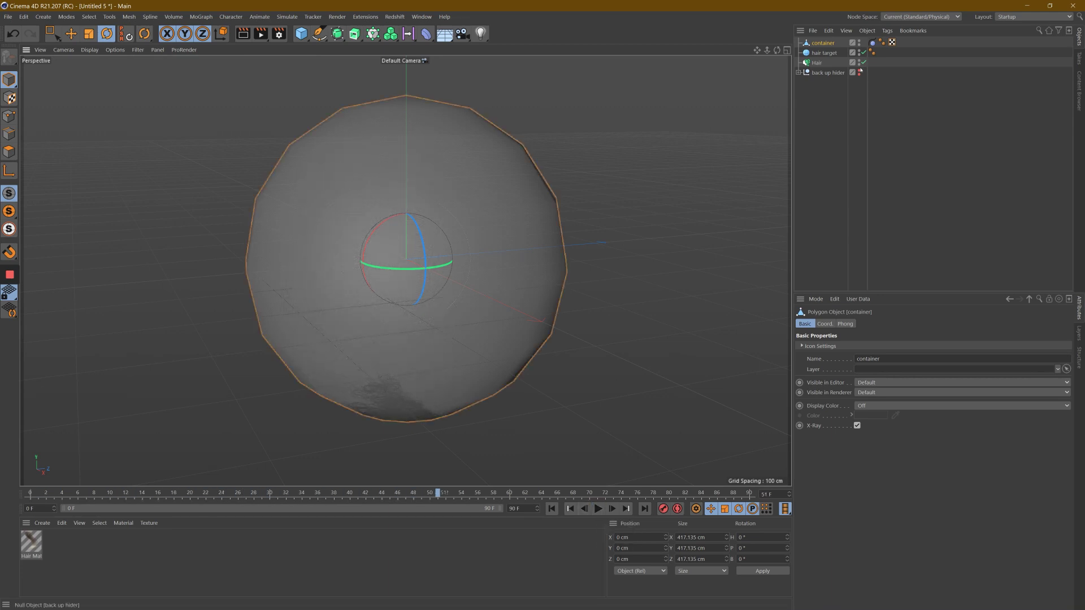
{"action": "left_click", "coordinate": [446, 405]}
{"action": "left_click_drag", "start_coordinate": [41, 496], "coordinate": [30, 496]}
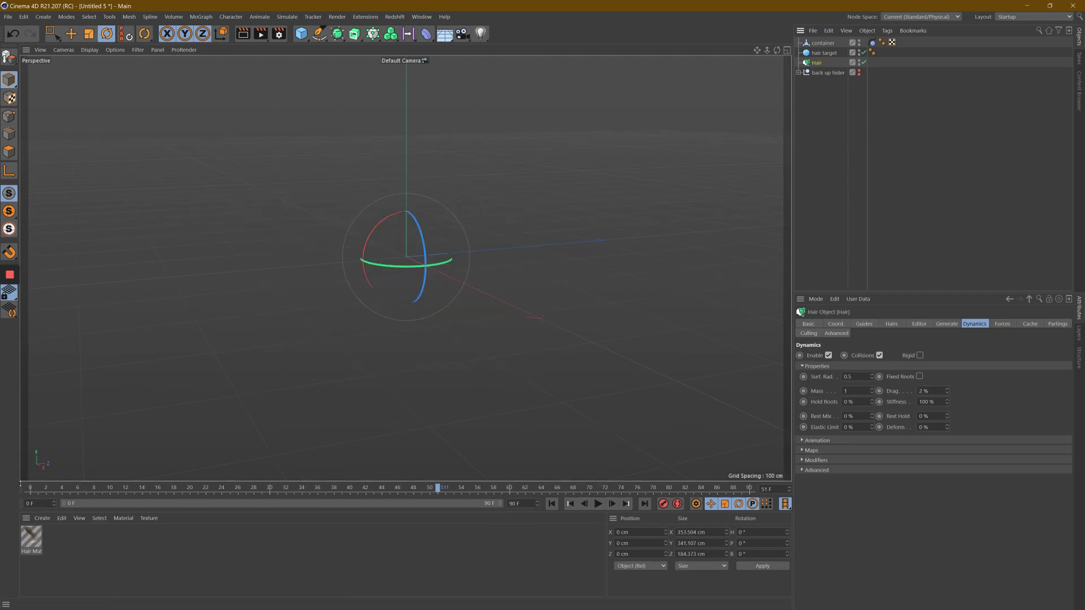
{"action": "left_click", "coordinate": [598, 504]}
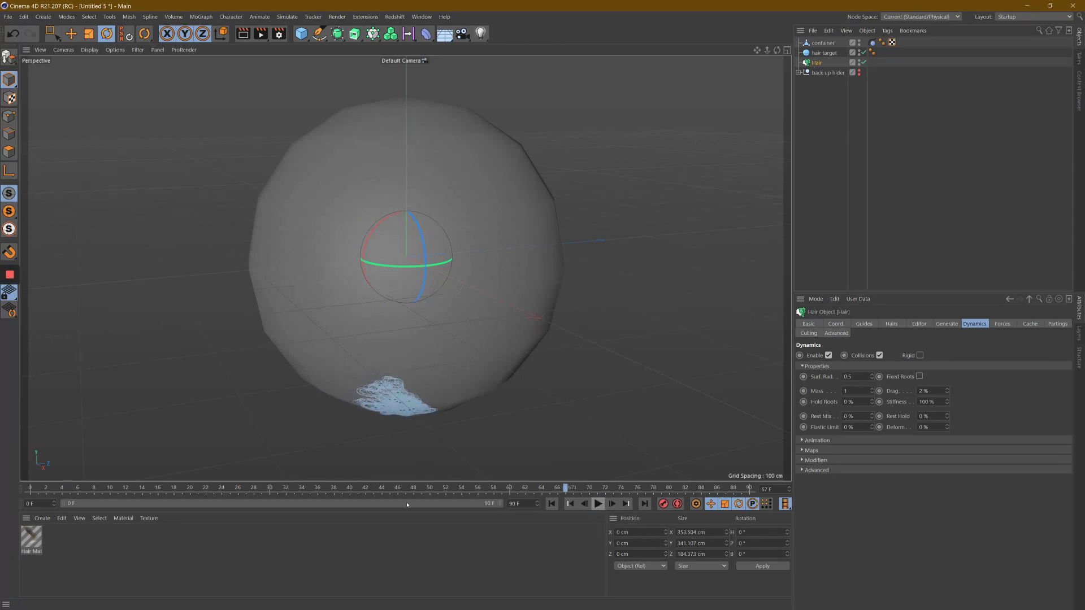
Set the Hair object's gravity force to 0, test the simulation in playback, and return to frame 0.
{"action": "left_click", "coordinate": [598, 504]}
{"action": "left_click_drag", "start_coordinate": [39, 487], "coordinate": [18, 484]}
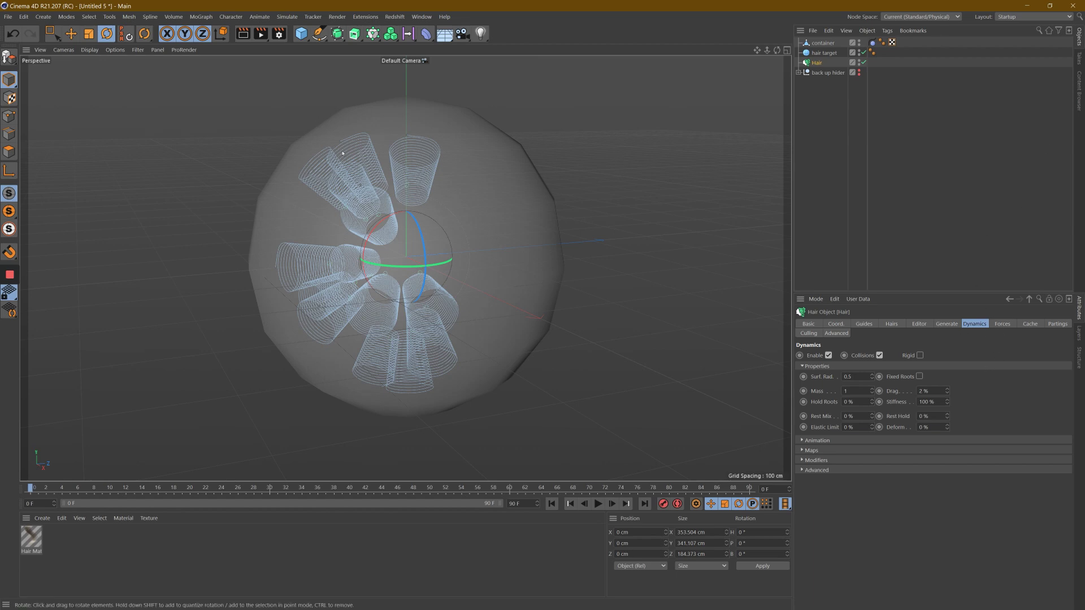
{"action": "left_click", "coordinate": [1002, 324]}
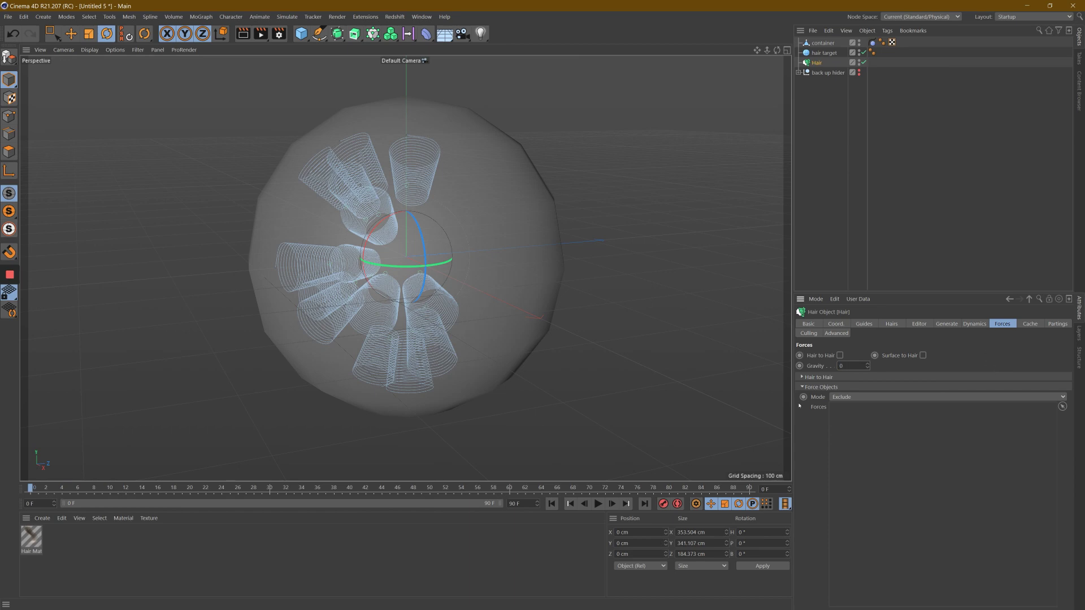
{"action": "left_click", "coordinate": [598, 505]}
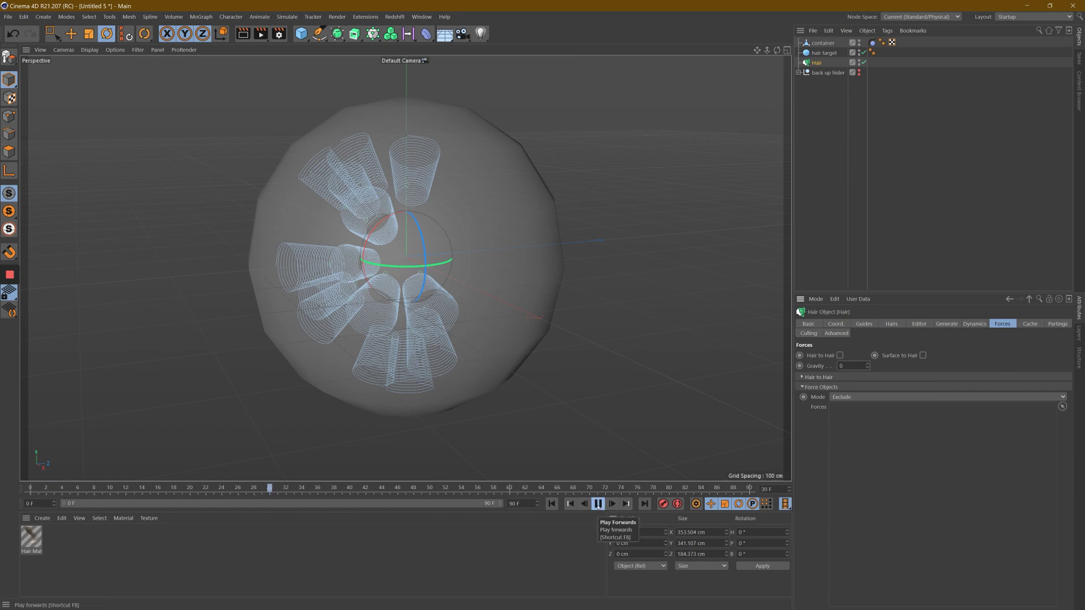
{"action": "left_click", "coordinate": [598, 504]}
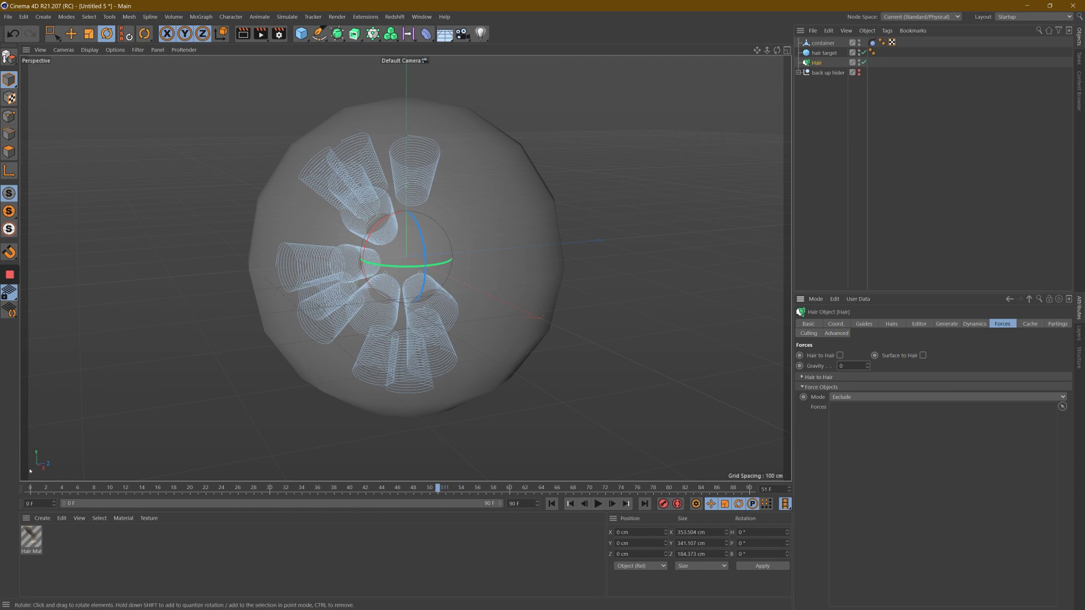
{"action": "left_click", "coordinate": [32, 489]}
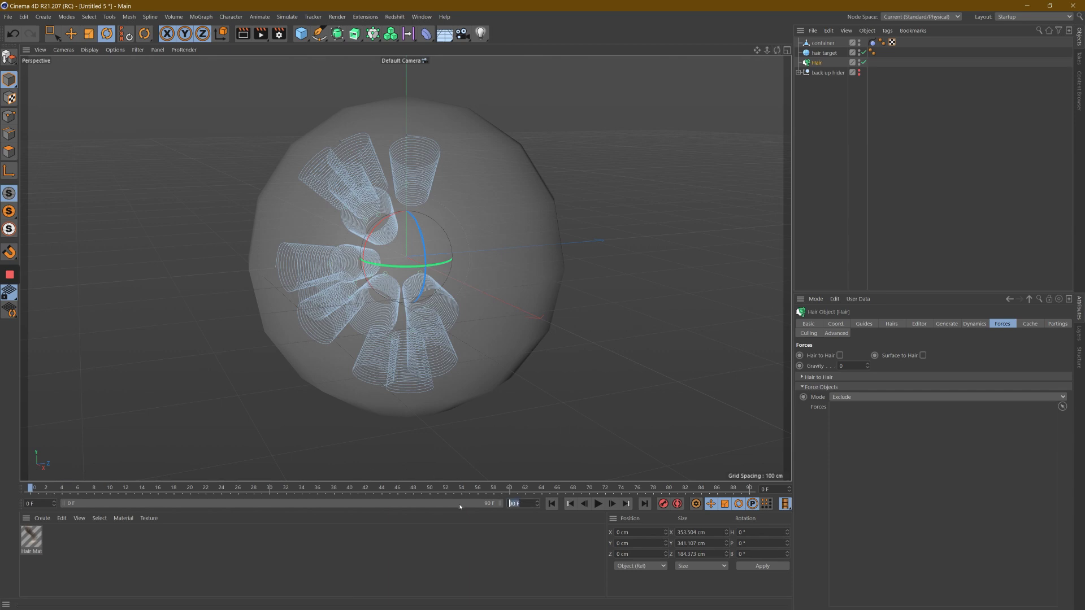
Extend the timeline to 500 frames and stretch the preview range to its full length.
{"action": "type", "text": "500"}
{"action": "key", "text": "Return"}
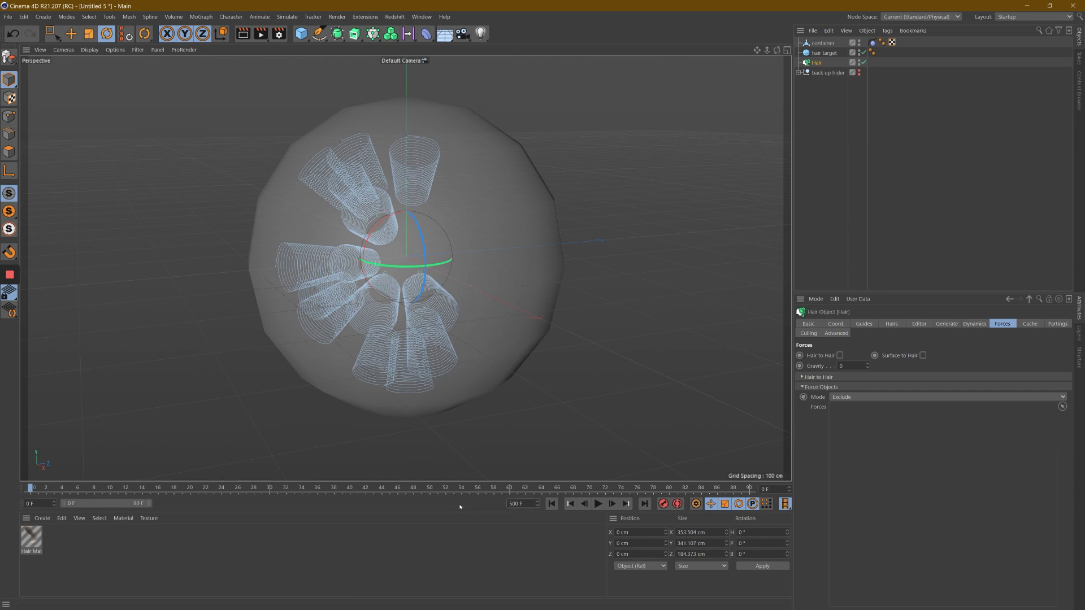
{"action": "left_click_drag", "start_coordinate": [149, 503], "coordinate": [500, 503]}
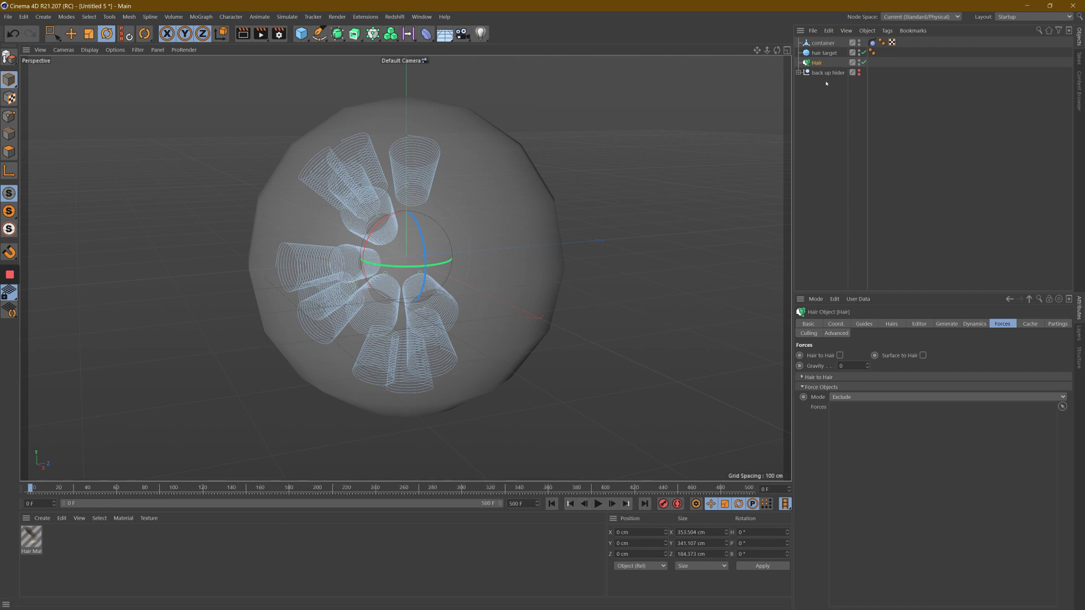
Add a Turbulence force object to the scene.
{"action": "left_click", "coordinate": [279, 17]}
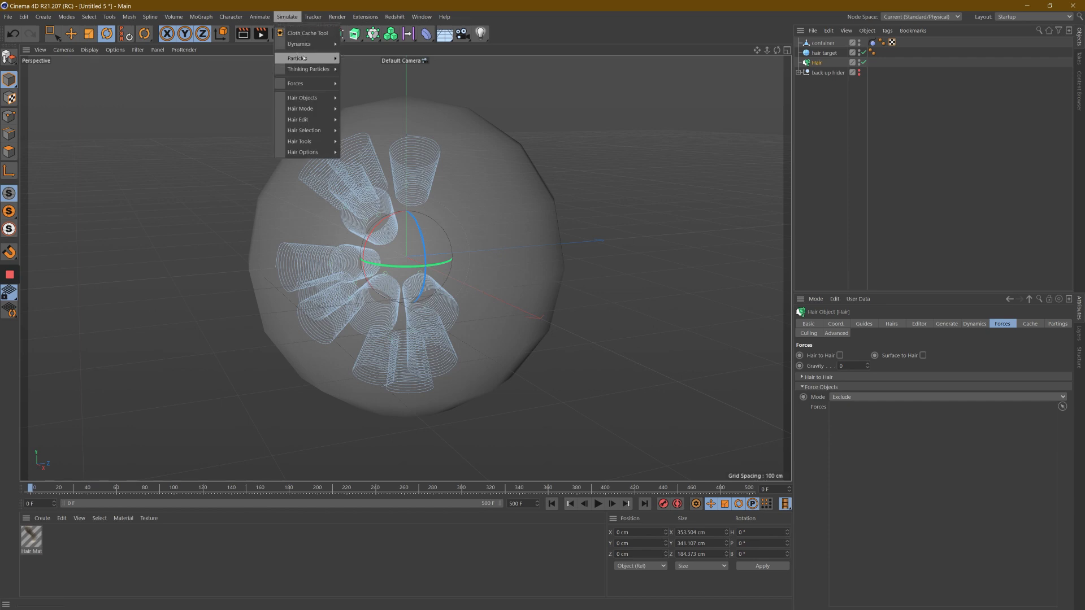
{"action": "mouse_move", "coordinate": [316, 84]}
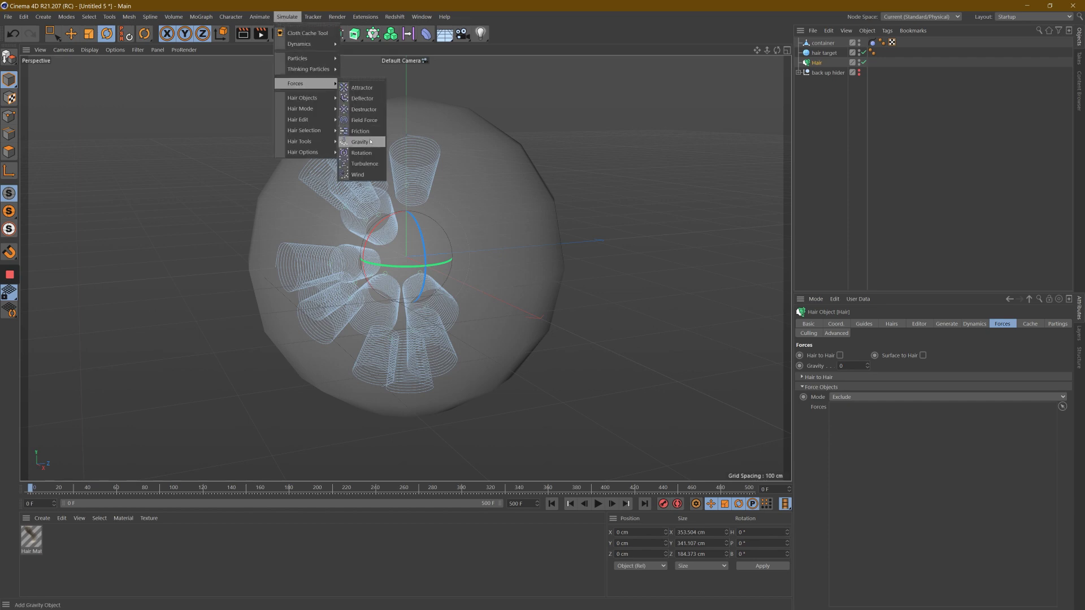
{"action": "left_click", "coordinate": [374, 164]}
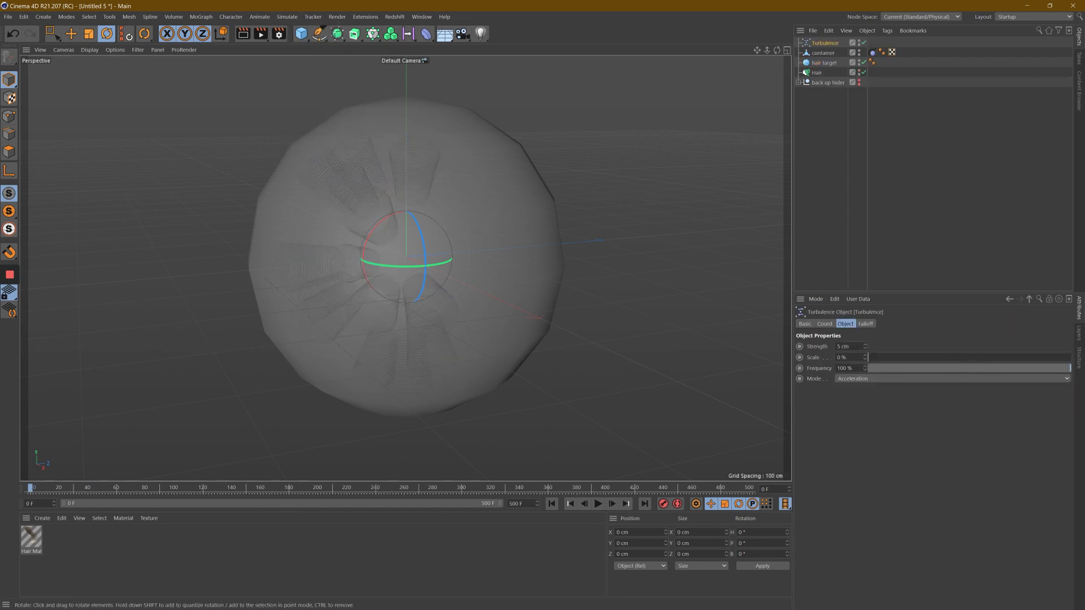
Play the simulation with the Hair object selected, hide the container sphere during playback, and return to frame 0.
{"action": "left_click", "coordinate": [598, 505]}
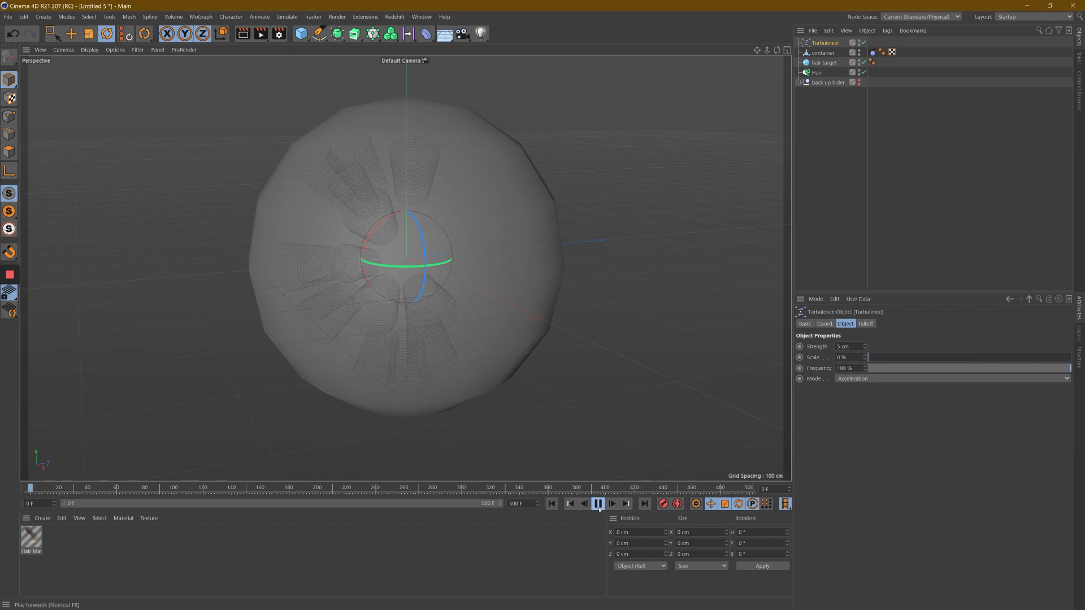
{"action": "left_click", "coordinate": [817, 73]}
{"action": "double_click", "coordinate": [859, 51]}
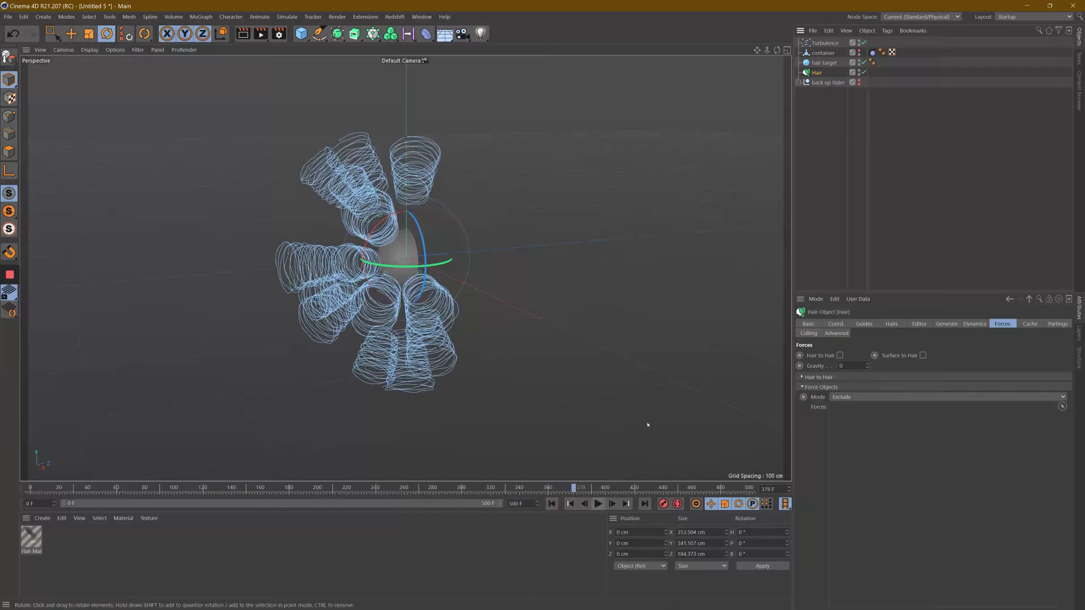
{"action": "key", "text": "F8"}
{"action": "left_click_drag", "start_coordinate": [543, 307], "coordinate": [545, 308], "text": "alt"}
{"action": "left_click", "coordinate": [30, 488]}
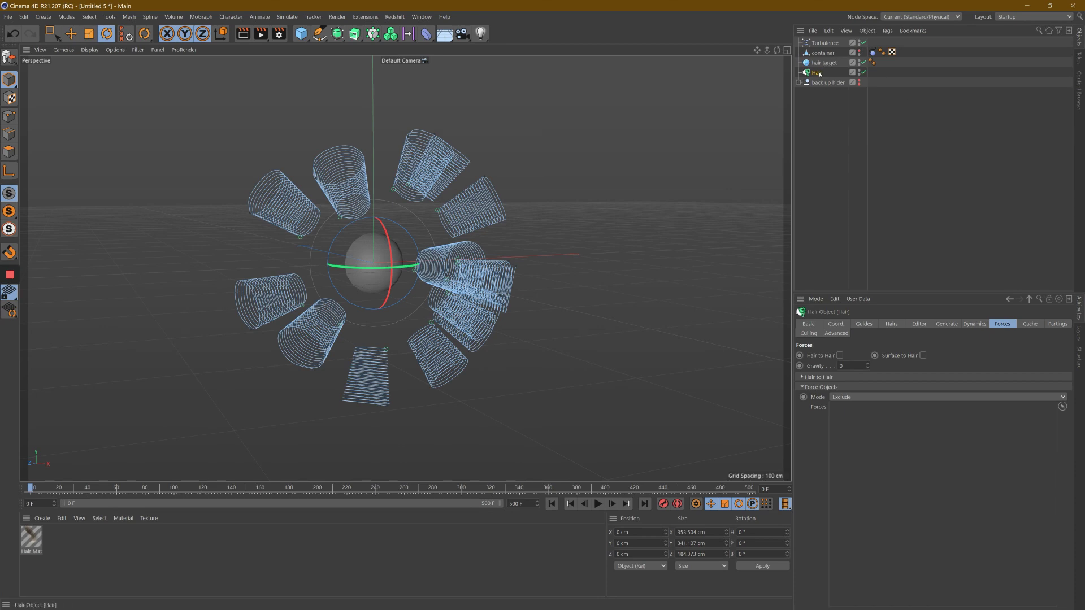
Set the hair dynamics stiffness to 2% and test the simulation in playback.
{"action": "left_click", "coordinate": [975, 324]}
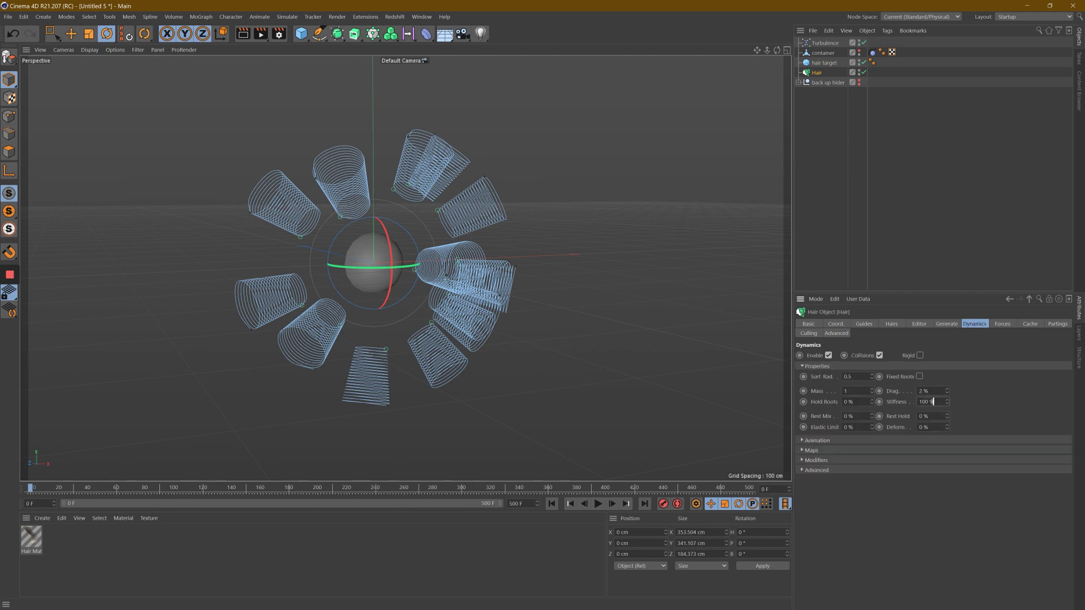
{"action": "left_click", "coordinate": [933, 402]}
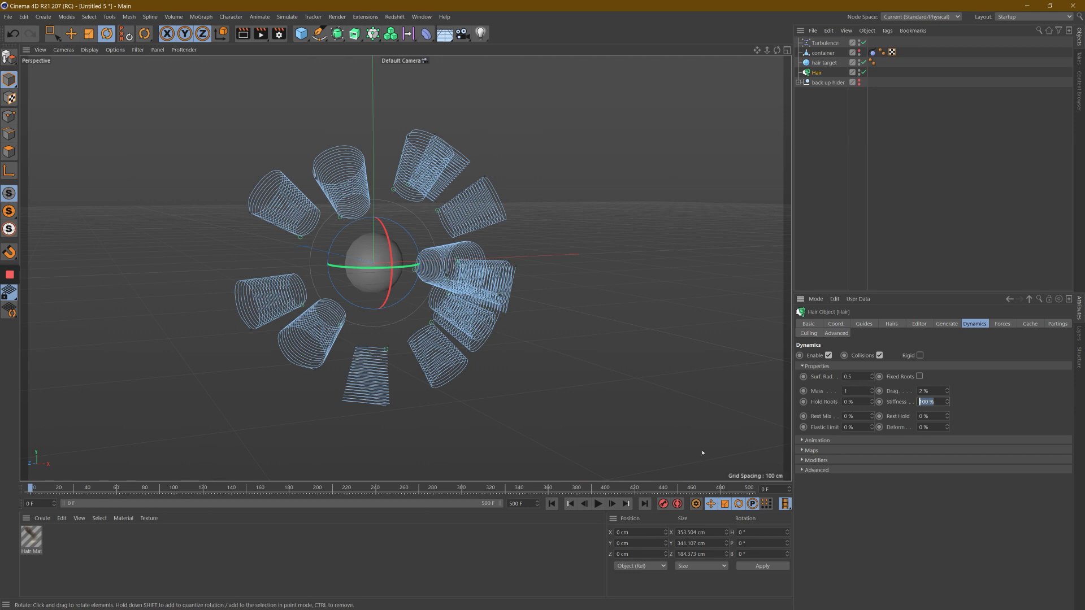
{"action": "type", "text": "2"}
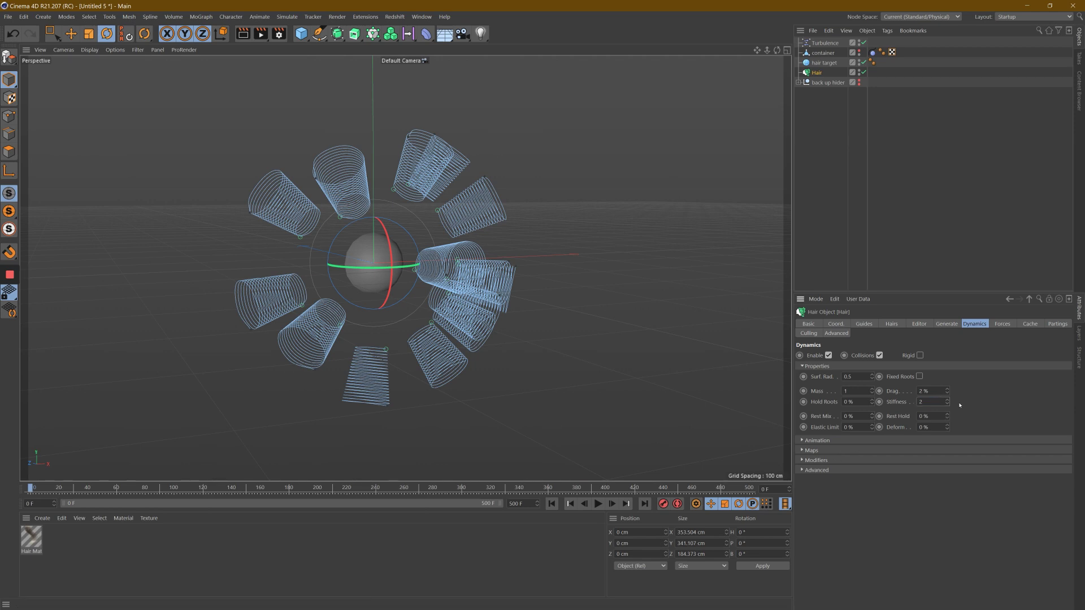
{"action": "left_click", "coordinate": [598, 504]}
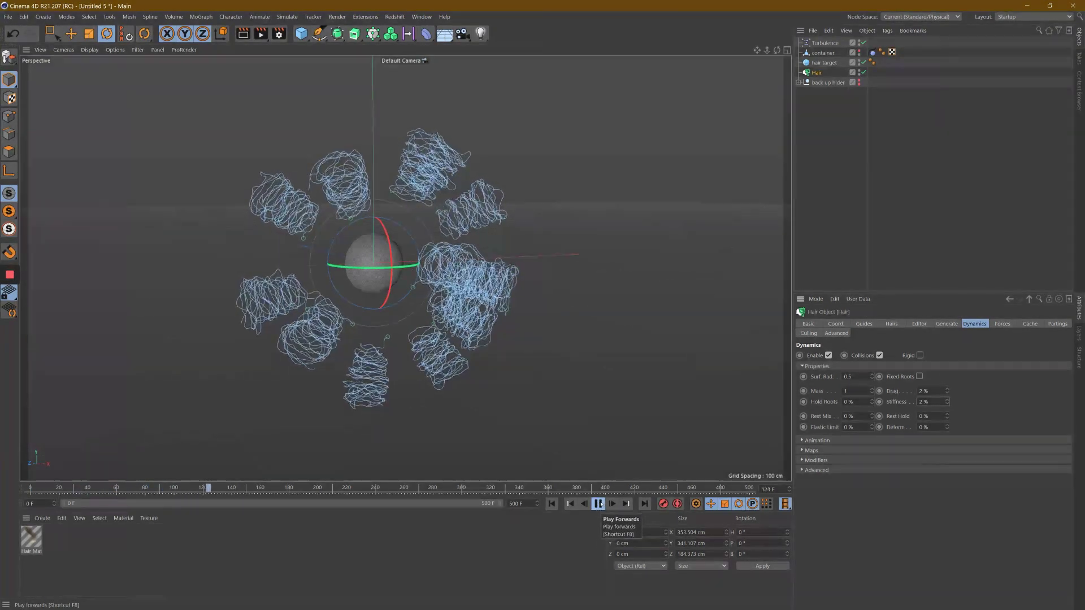
{"action": "left_click", "coordinate": [598, 504]}
Set the Turbulence scale to 7%, play the simulation from frame 0 to inspect the tangling, and rewind.
{"action": "left_click", "coordinate": [824, 42]}
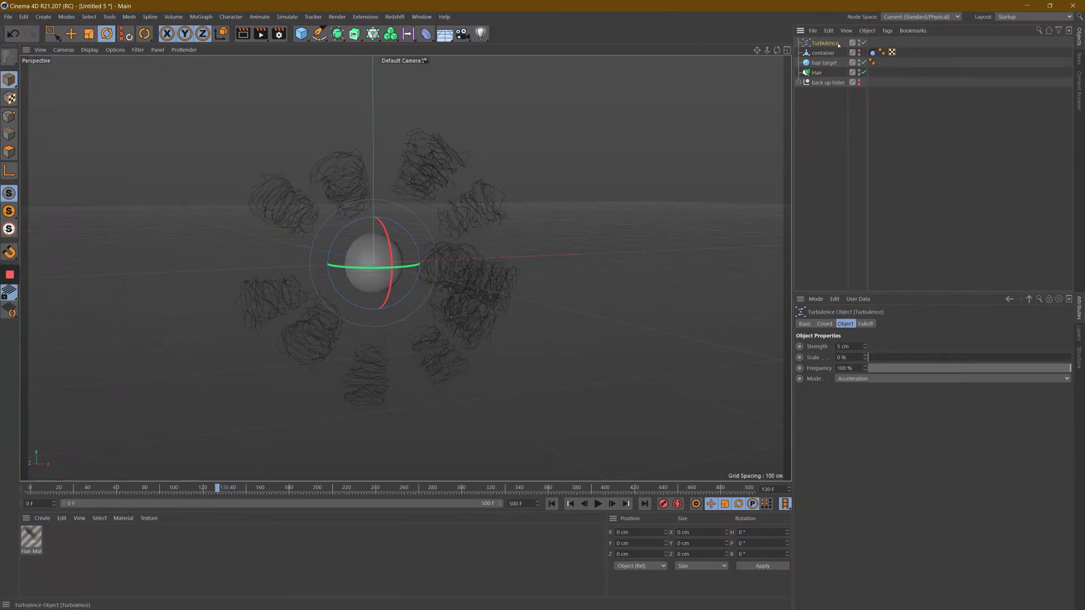
{"action": "left_click", "coordinate": [858, 356]}
{"action": "left_click", "coordinate": [27, 486]}
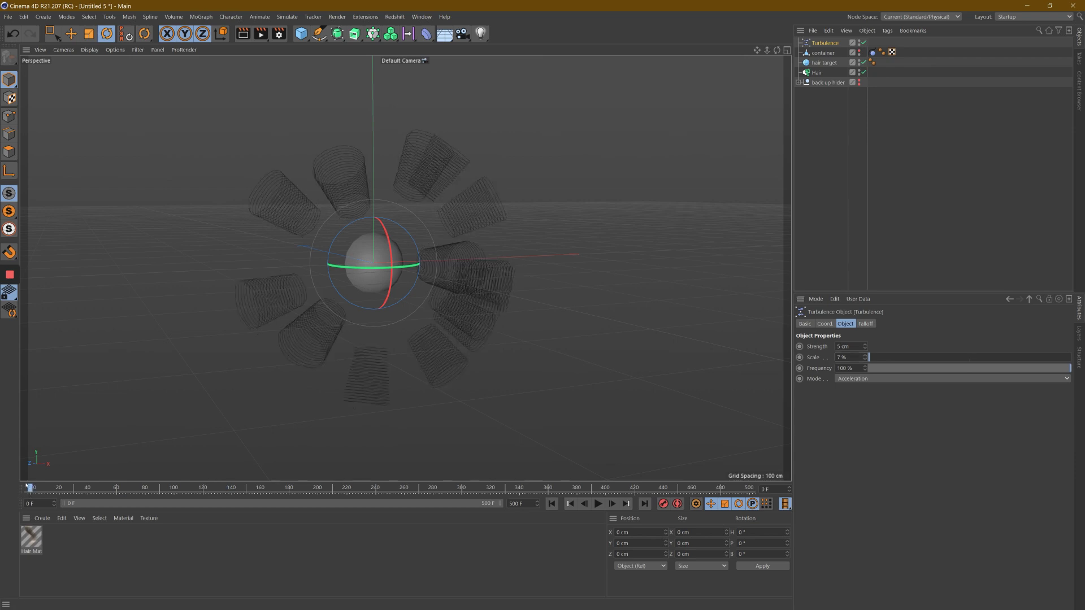
{"action": "left_click", "coordinate": [598, 503]}
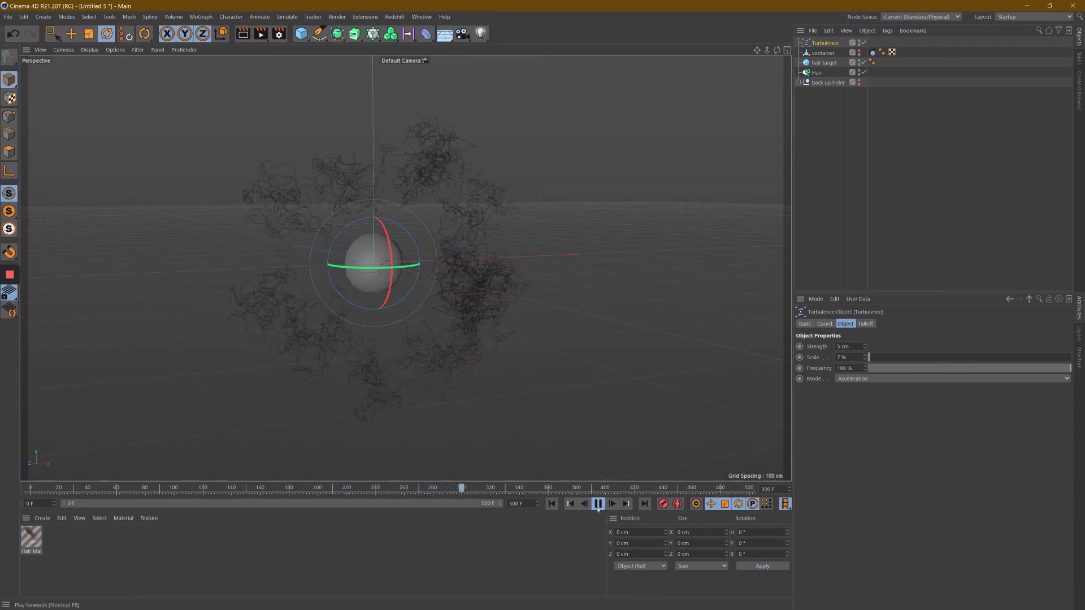
{"action": "left_click", "coordinate": [598, 503]}
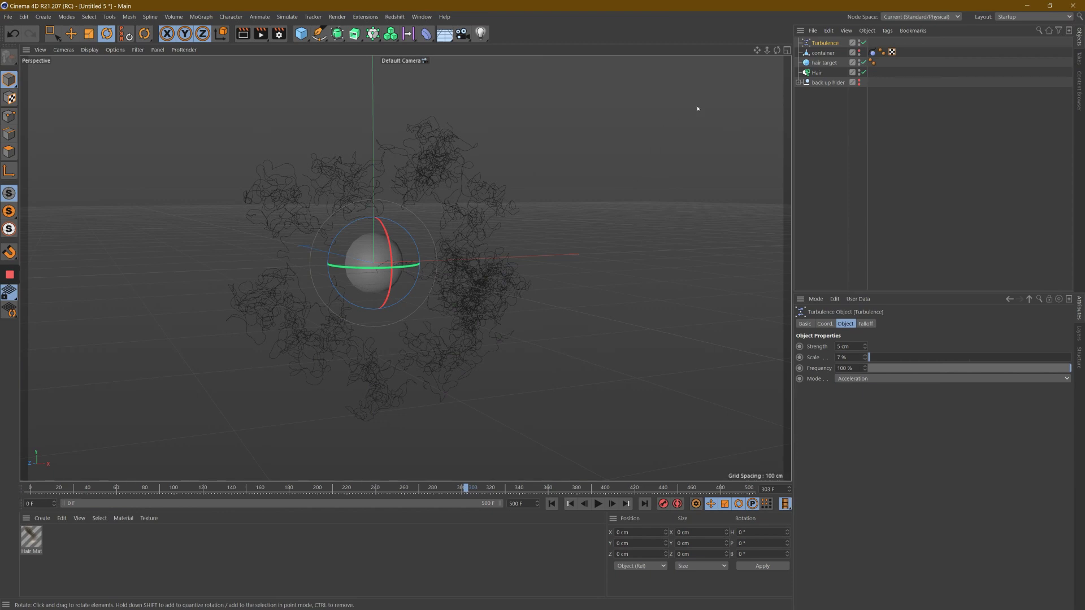
{"action": "left_click_drag", "start_coordinate": [541, 307], "coordinate": [544, 307], "text": "alt"}
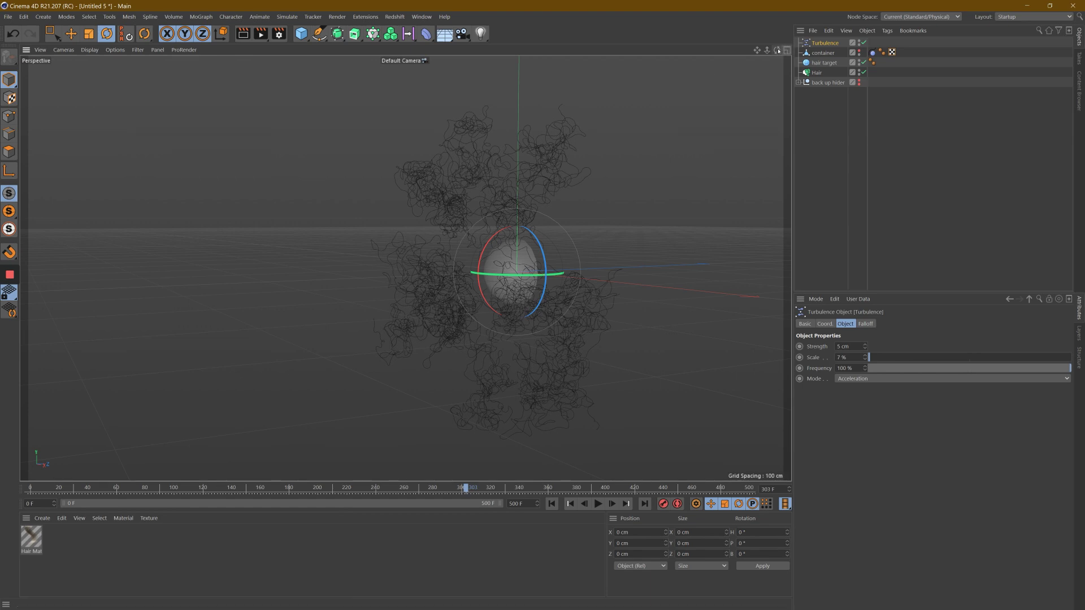
{"action": "left_click_drag", "start_coordinate": [767, 50], "coordinate": [542, 308]}
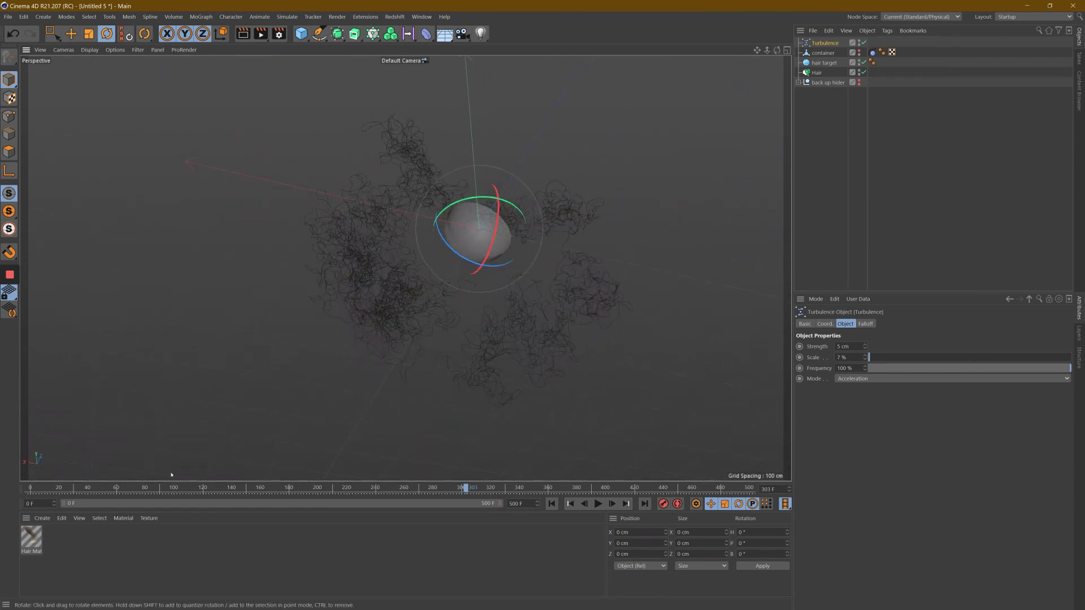
{"action": "left_click", "coordinate": [30, 489]}
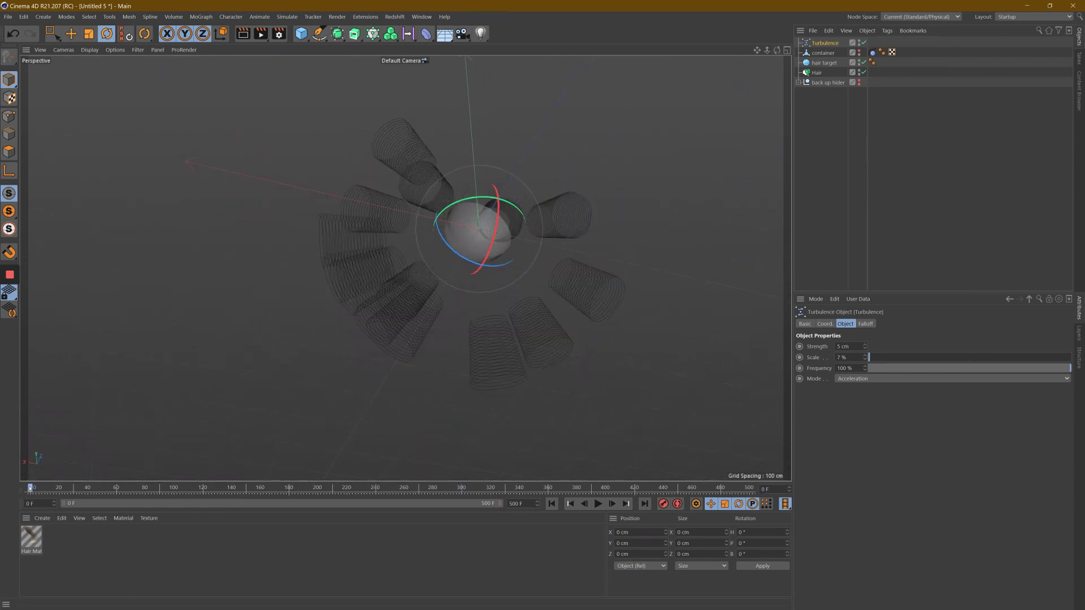
Enable the Hair to Hair force on the Hair object and set its guide segments to 150.
{"action": "left_click", "coordinate": [816, 73]}
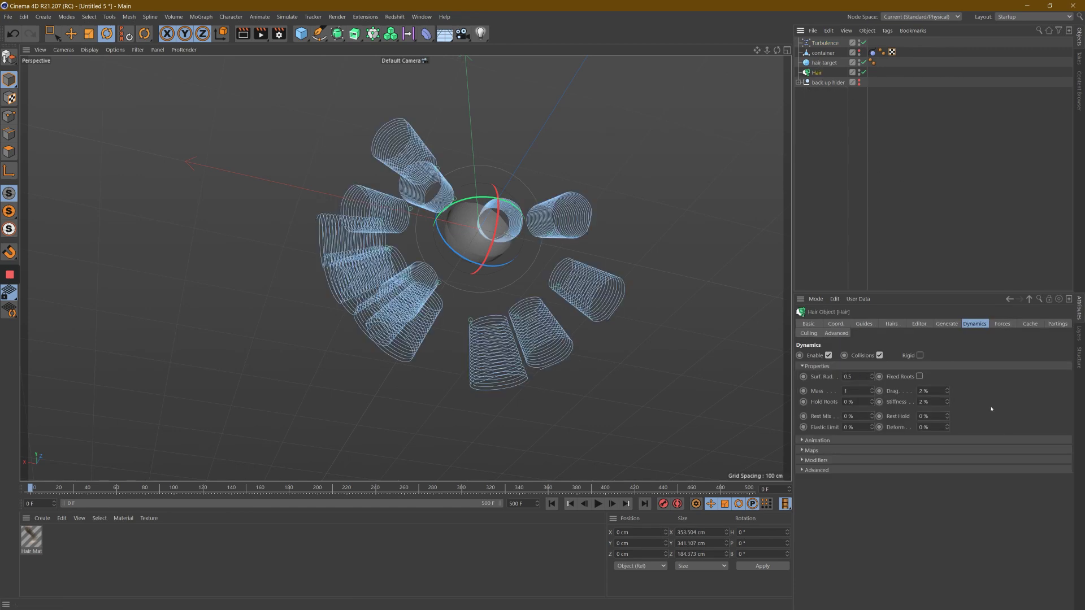
{"action": "left_click", "coordinate": [1001, 324]}
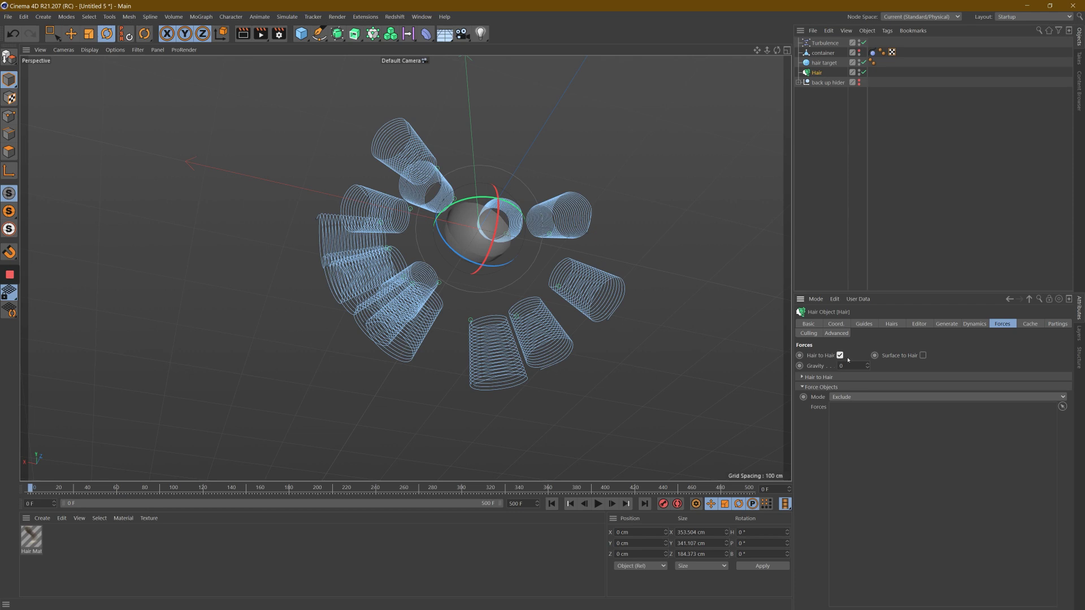
{"action": "left_click", "coordinate": [864, 324]}
{"action": "double_click", "coordinate": [916, 377]}
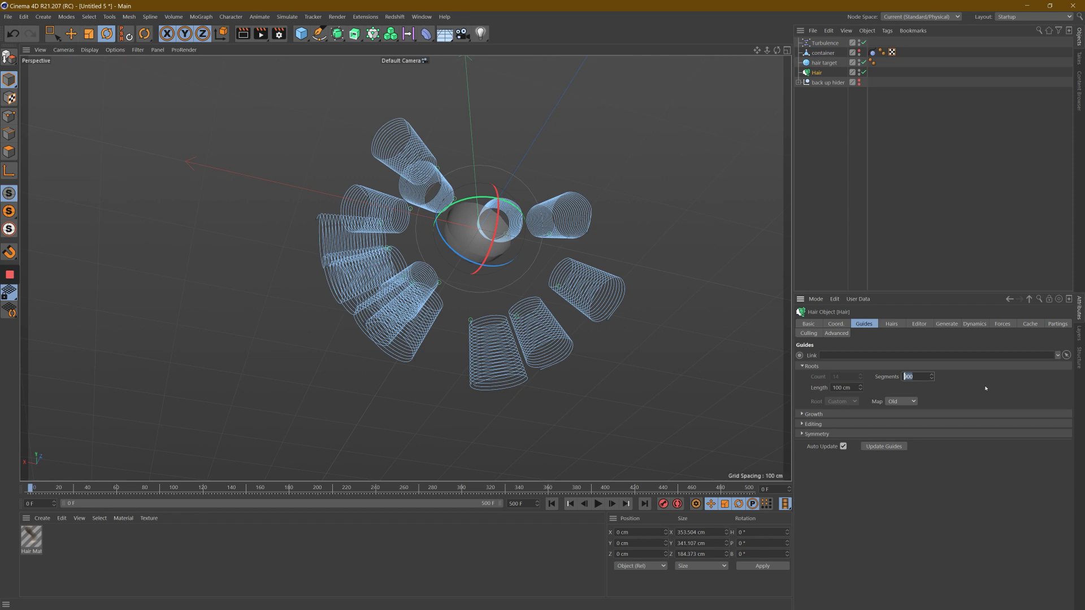
{"action": "type", "text": "150"}
{"action": "key", "text": "Return"}
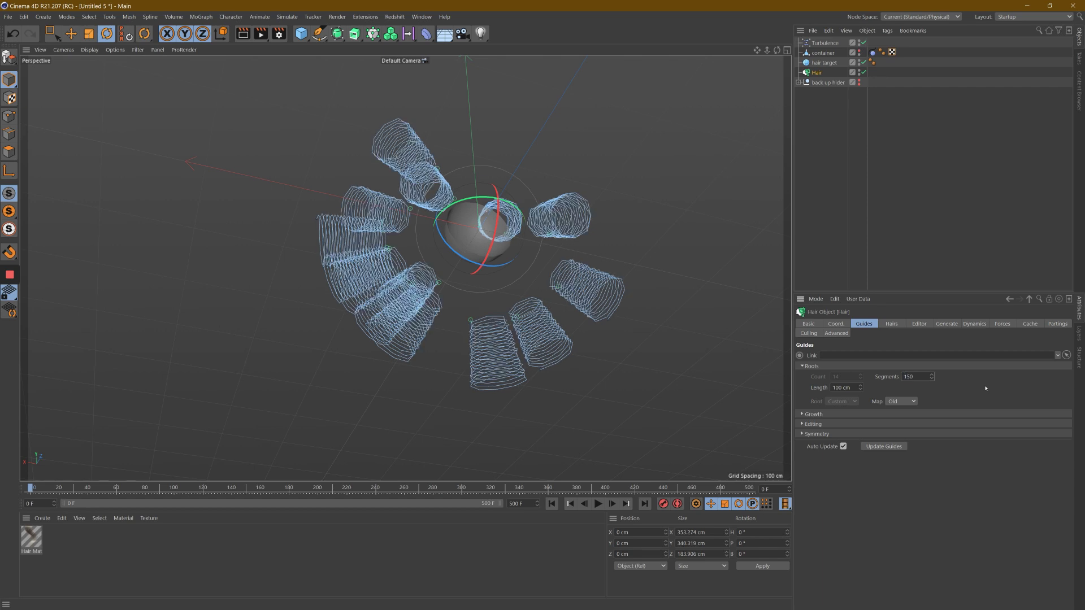
Play the simulation to check how the hair moves with Hair to Hair forces and fewer guide segments.
{"action": "left_click_drag", "start_coordinate": [777, 49], "coordinate": [543, 308]}
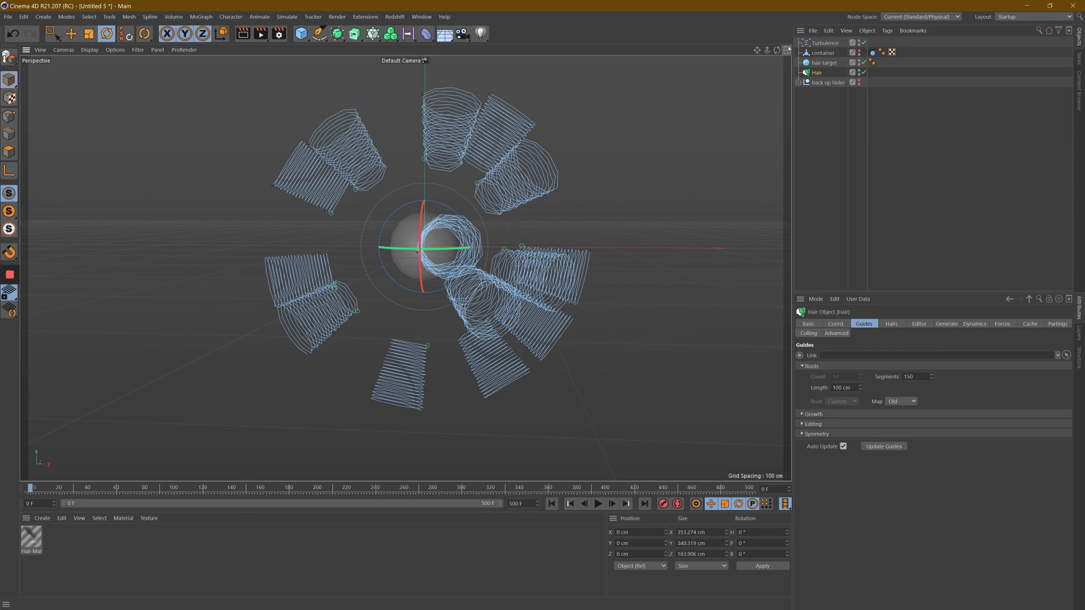
{"action": "left_click", "coordinate": [600, 507]}
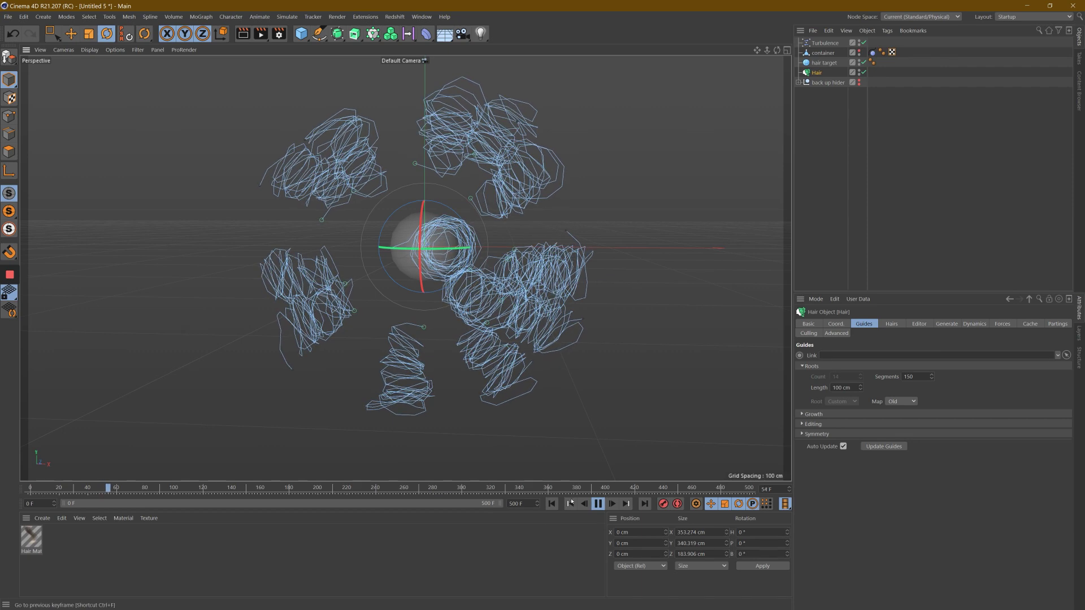
{"action": "left_click", "coordinate": [599, 504]}
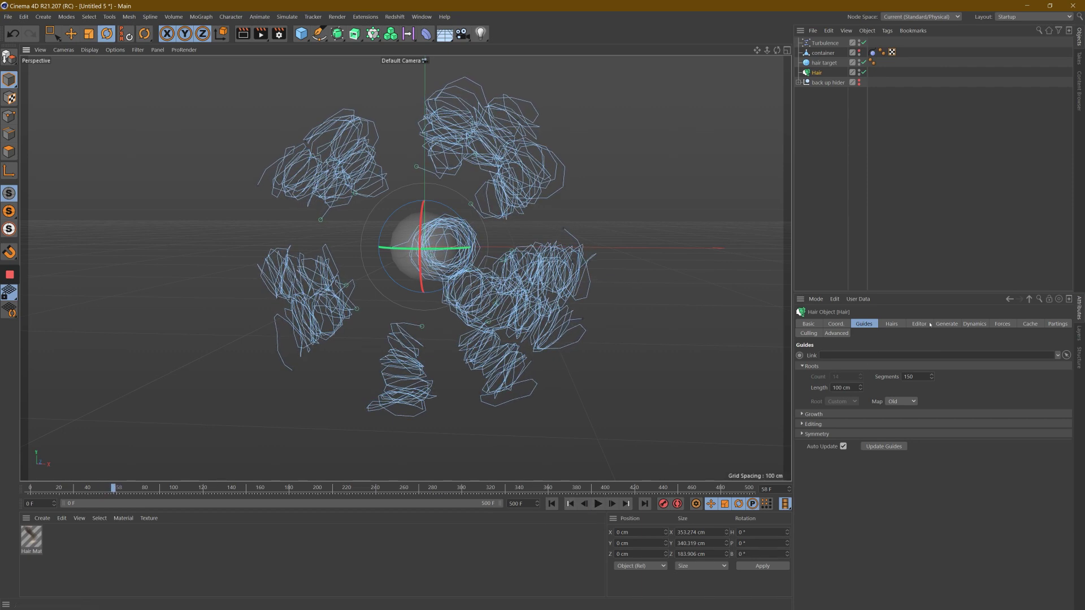
Try relaxing the hair dynamics twice over 10 frames and return to frame 0.
{"action": "left_click", "coordinate": [974, 325]}
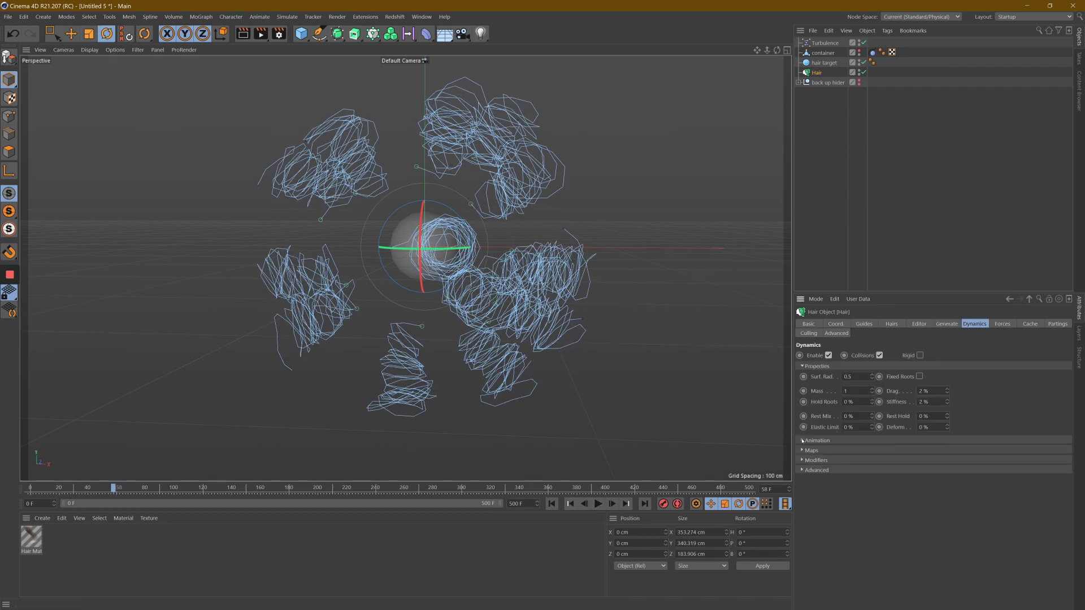
{"action": "left_click", "coordinate": [803, 440]}
{"action": "left_click", "coordinate": [821, 466]}
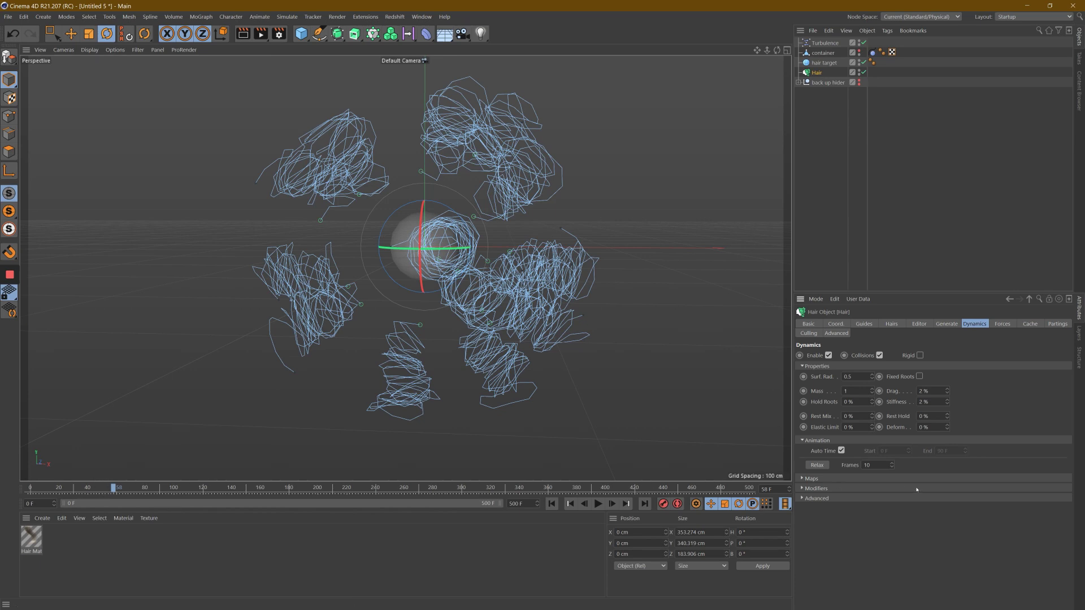
{"action": "left_click", "coordinate": [827, 466]}
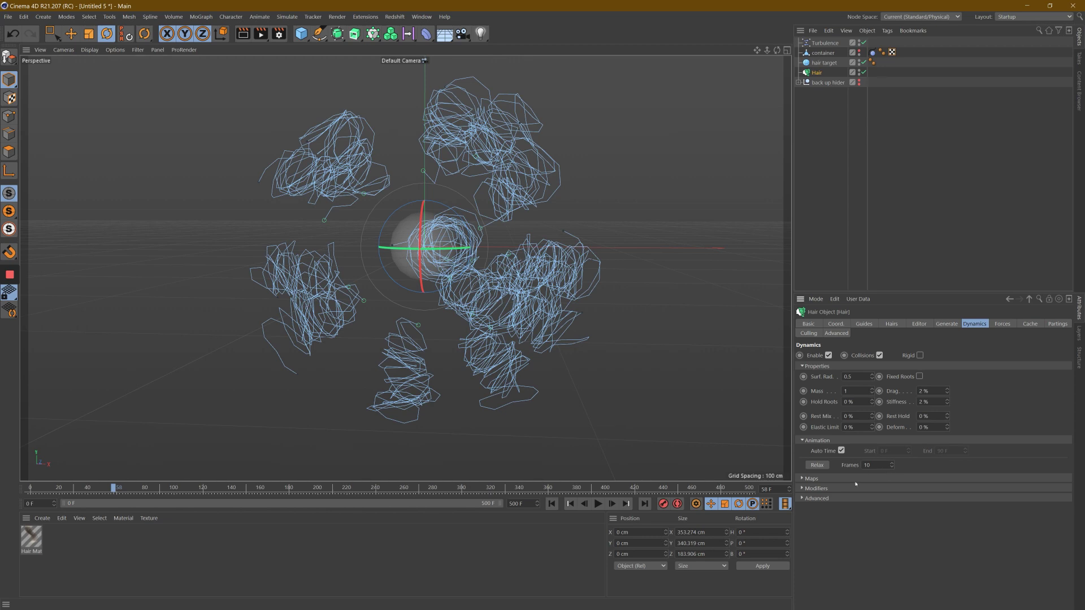
{"action": "key", "text": "shift+f"}
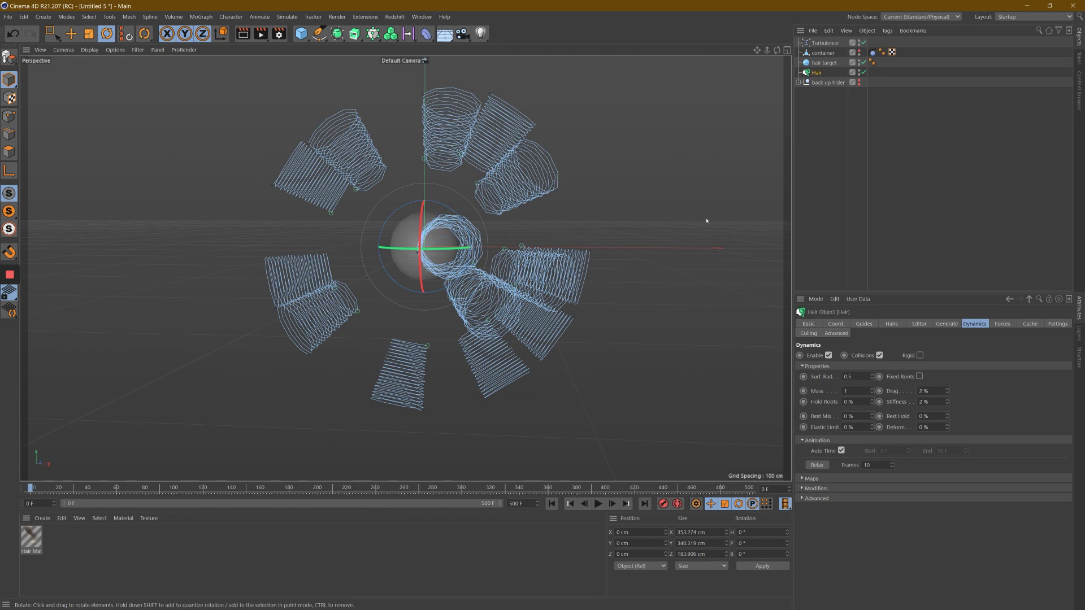
Disable the Hair to Hair force on the Hair object and play the simulation, stopping at frame 247.
{"action": "left_click", "coordinate": [1002, 325]}
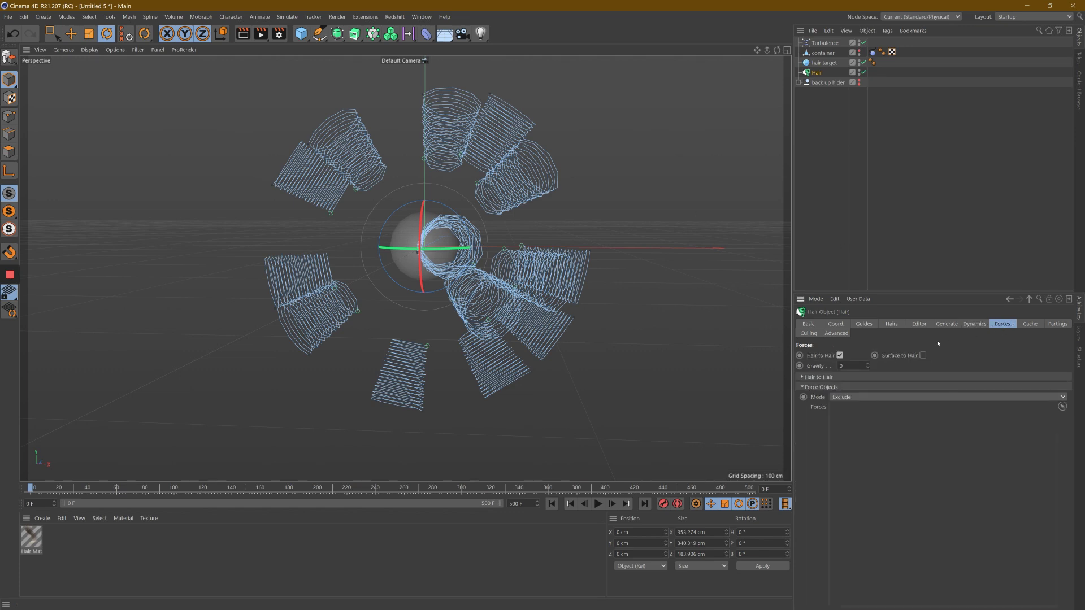
{"action": "left_click", "coordinate": [841, 355]}
{"action": "left_click", "coordinate": [599, 503]}
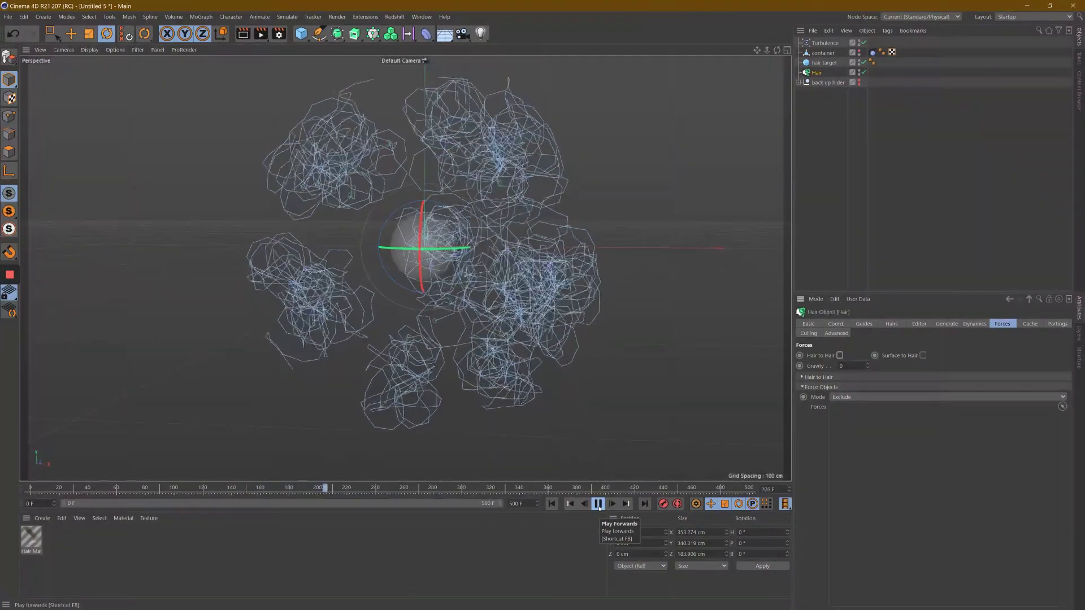
{"action": "left_click", "coordinate": [597, 504]}
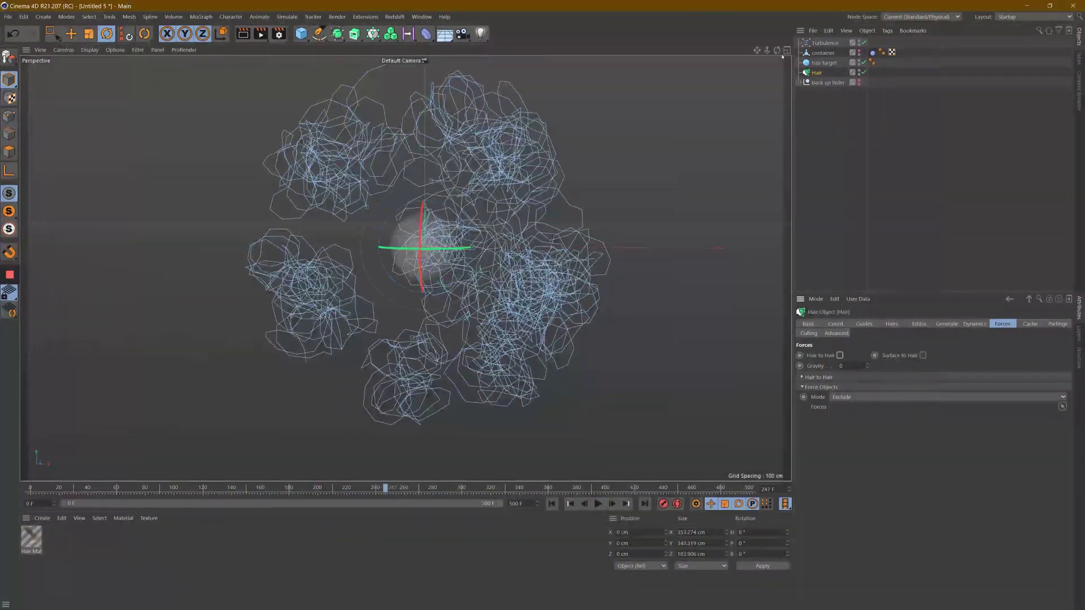
Inspect the tangled strands from several angles and set the Hair object's generate type to Spline.
{"action": "left_click_drag", "start_coordinate": [777, 50], "coordinate": [712, 53]}
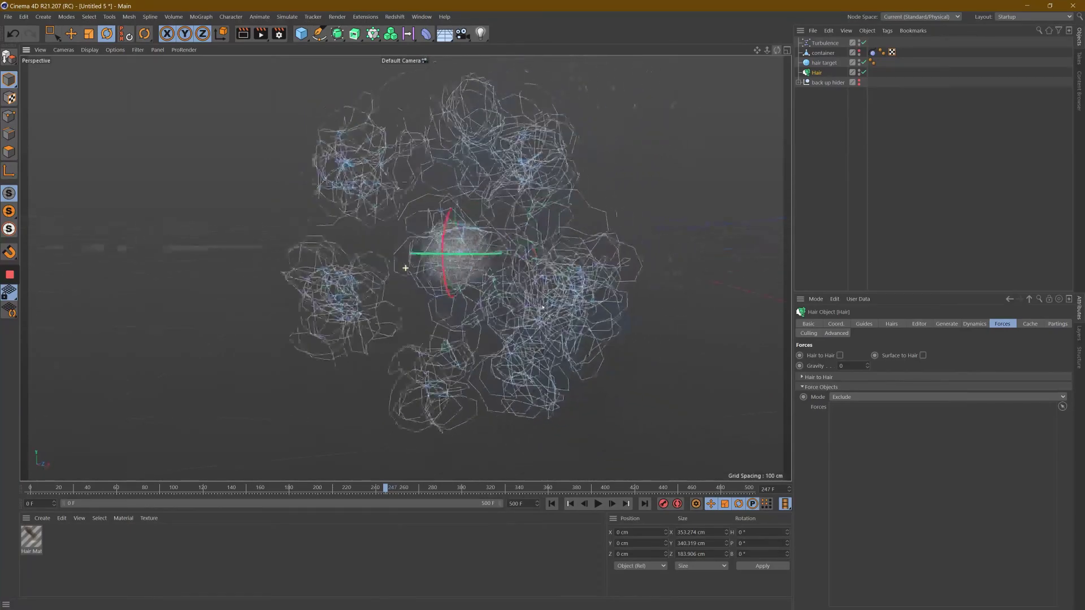
{"action": "left_click_drag", "start_coordinate": [405, 268], "coordinate": [376, 265]}
{"action": "left_click_drag", "start_coordinate": [767, 50], "coordinate": [767, 50]}
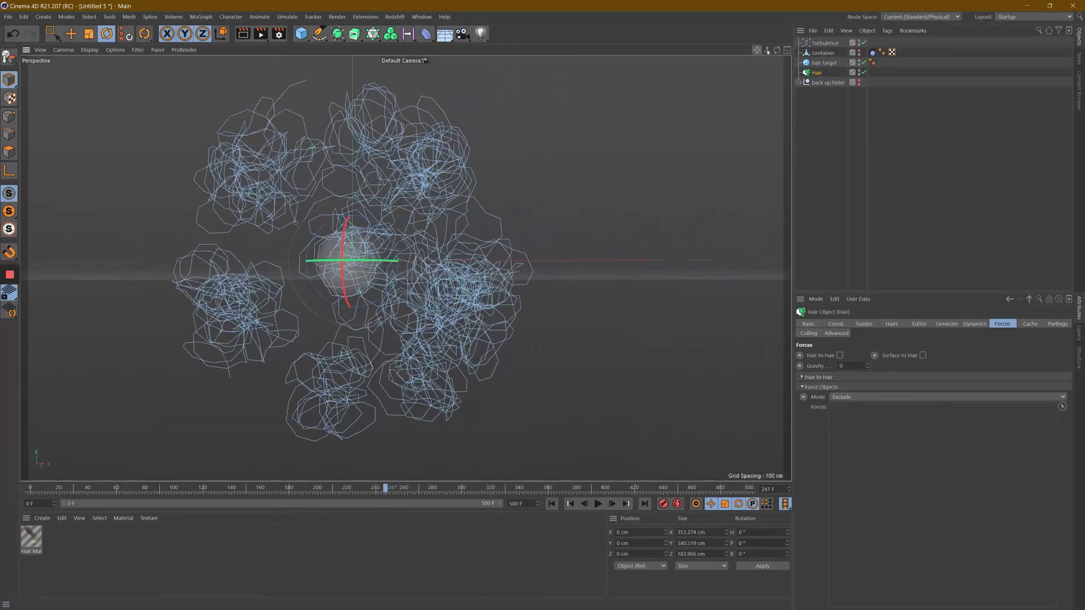
{"action": "left_click_drag", "start_coordinate": [526, 305], "coordinate": [543, 306], "text": "alt"}
{"action": "left_click_drag", "start_coordinate": [777, 50], "coordinate": [760, 56]}
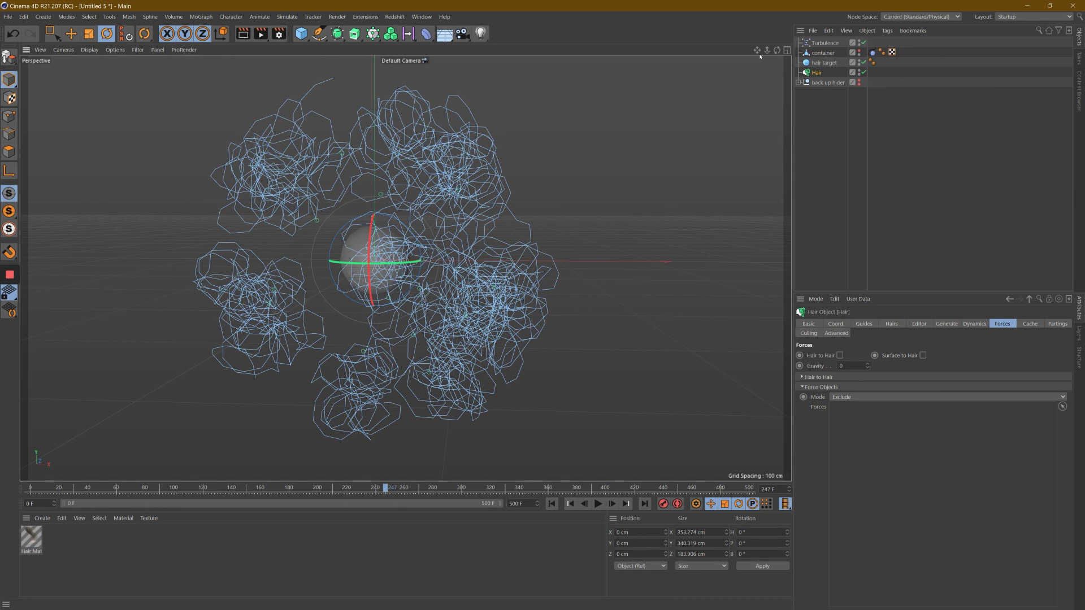
{"action": "left_click_drag", "start_coordinate": [541, 308], "coordinate": [624, 220], "text": "alt"}
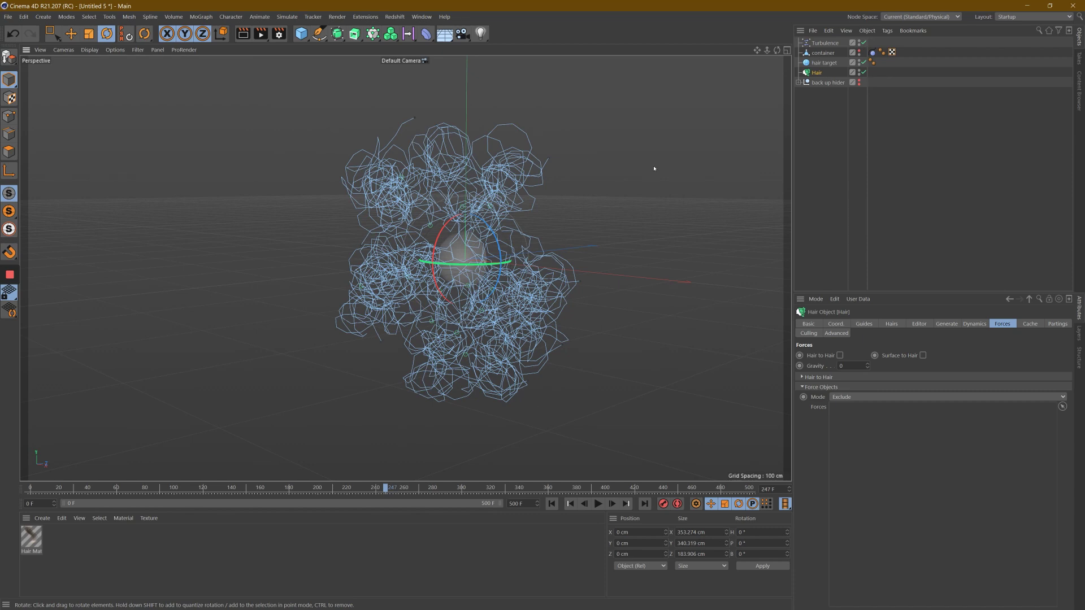
{"action": "left_click", "coordinate": [945, 325]}
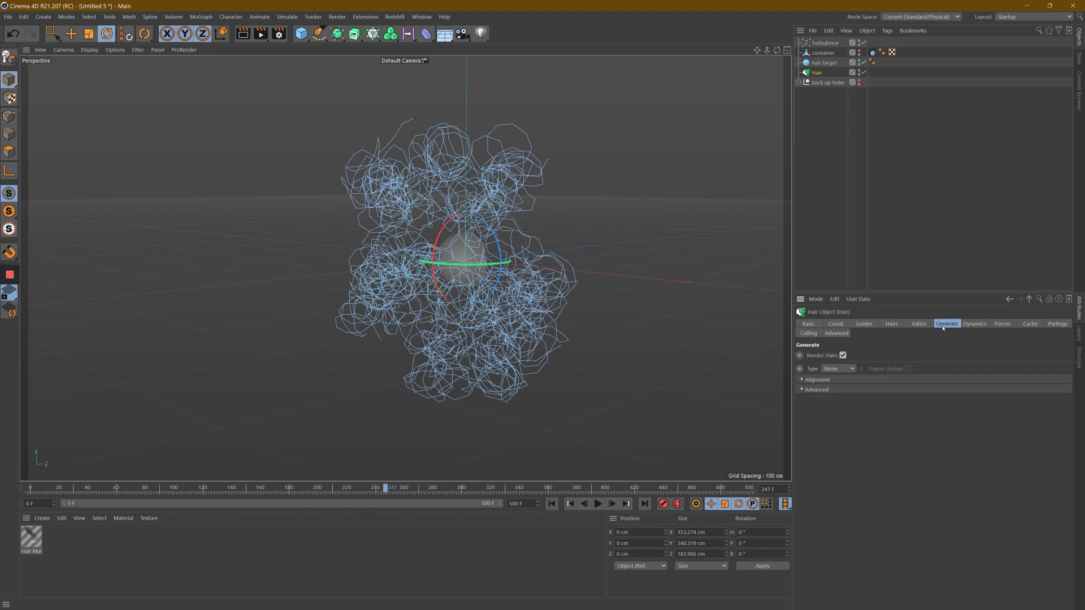
{"action": "left_click", "coordinate": [839, 368]}
{"action": "left_click", "coordinate": [836, 386]}
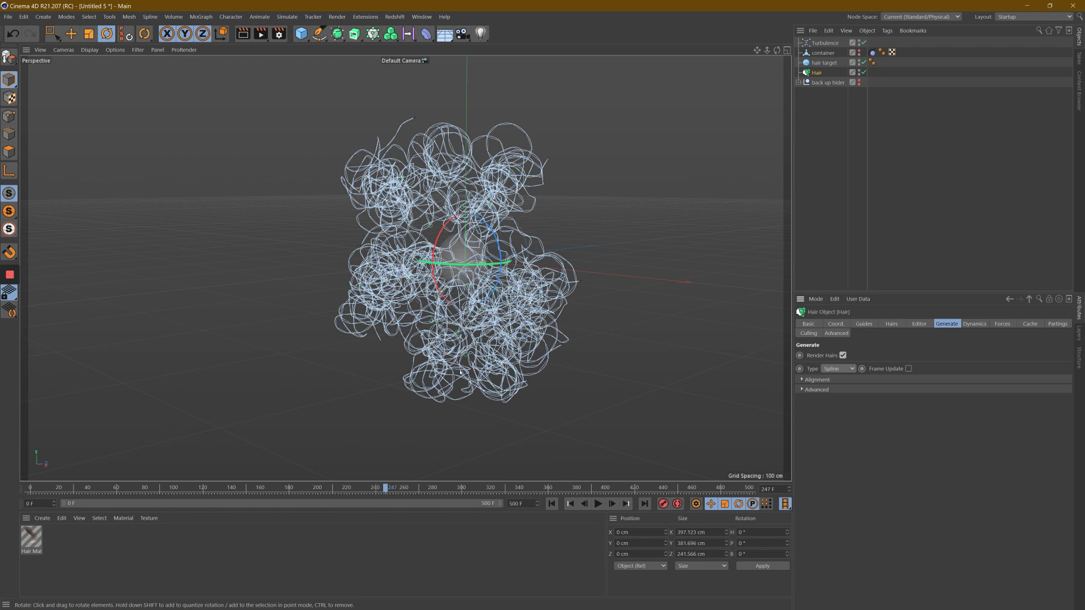
Convert the Hair object with Current State to Object, and select the resulting spline to inspect it from different angles.
{"action": "right_click", "coordinate": [818, 74]}
{"action": "mouse_move", "coordinate": [829, 80]}
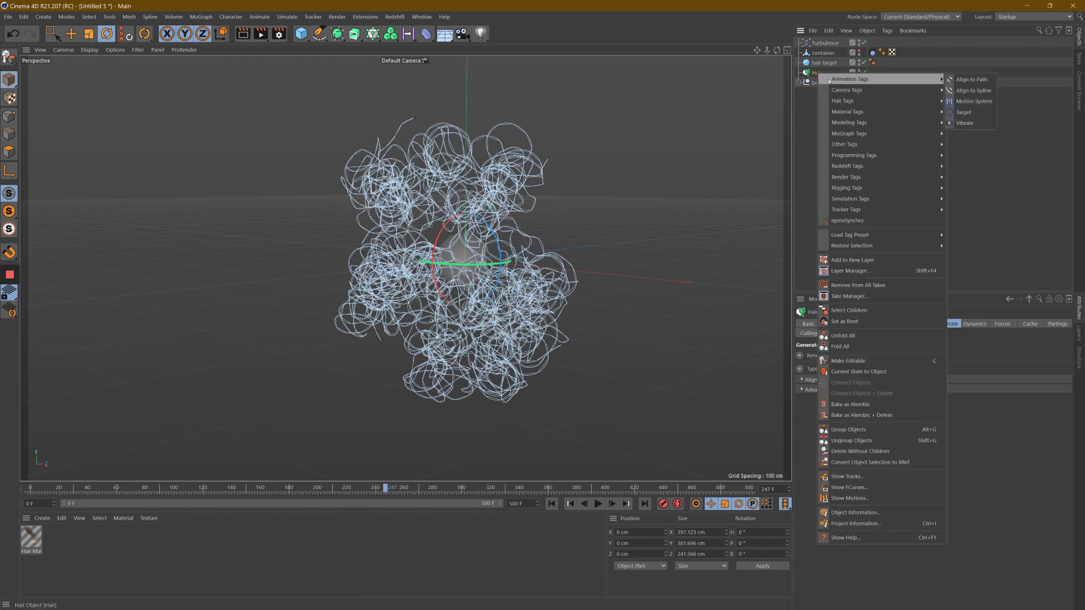
{"action": "left_click", "coordinate": [862, 372]}
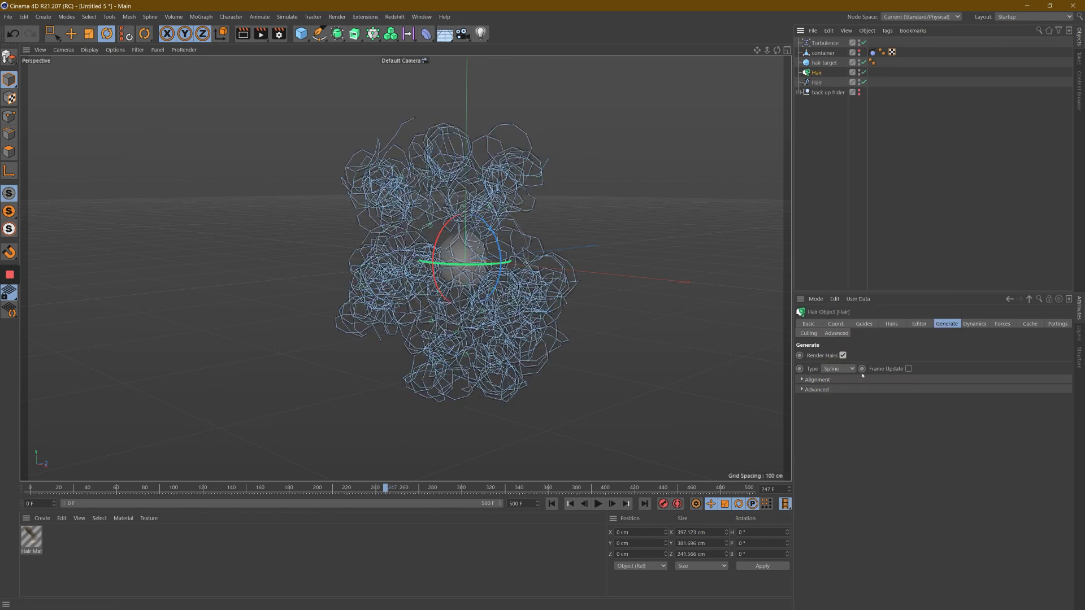
{"action": "left_click", "coordinate": [817, 82]}
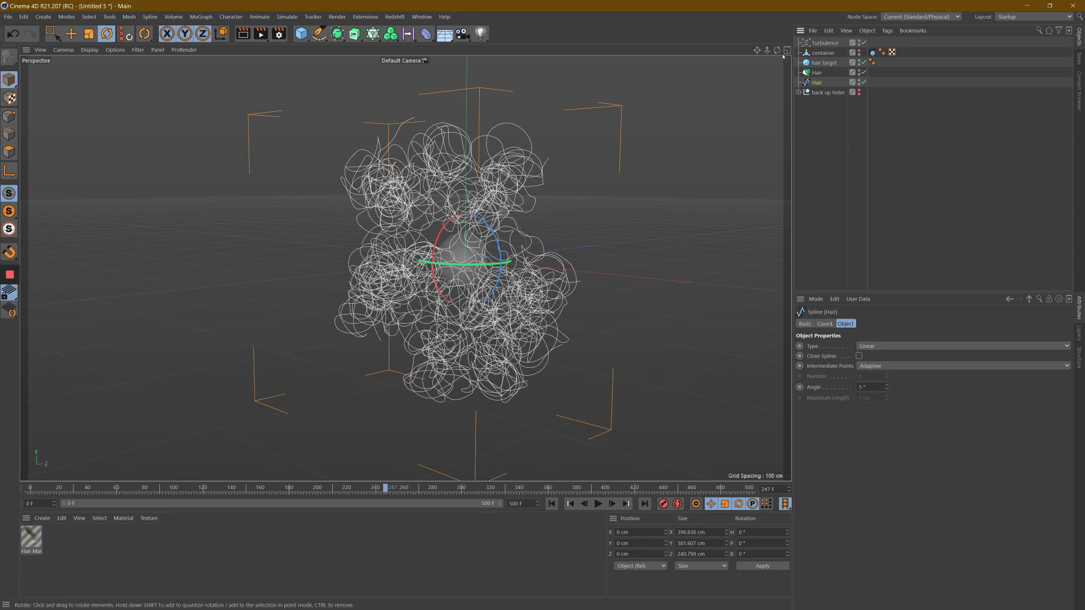
{"action": "left_click_drag", "start_coordinate": [571, 308], "coordinate": [543, 307], "text": "alt"}
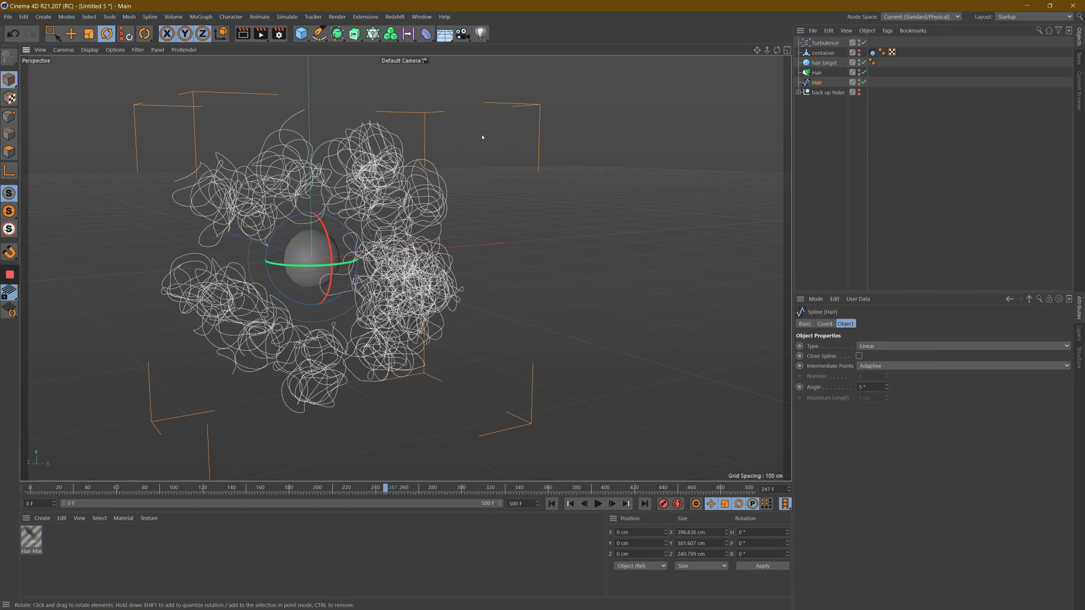
{"action": "left_click_drag", "start_coordinate": [540, 305], "coordinate": [541, 306], "text": "alt"}
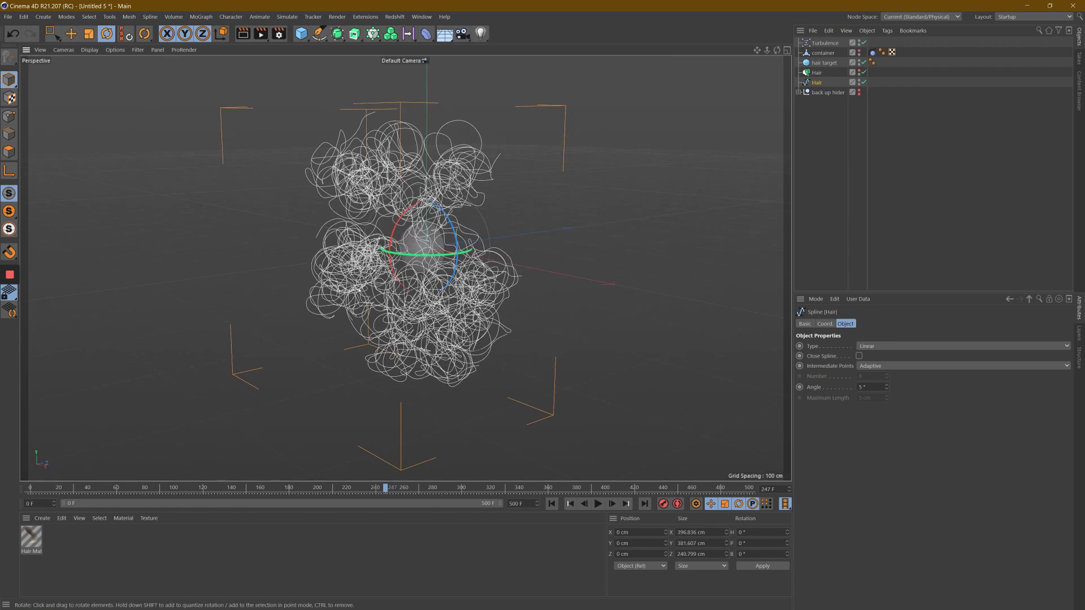
{"action": "left_click_drag", "start_coordinate": [543, 305], "coordinate": [334, 341], "text": "alt"}
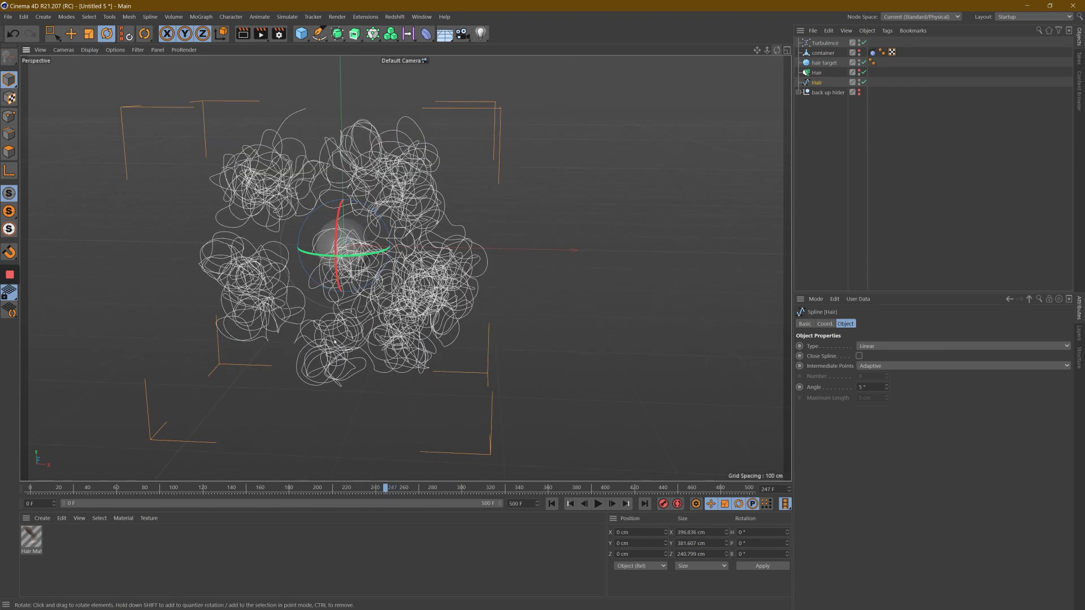
Explode the segments of the converted Hair spline and expand its hierarchy.
{"action": "right_click", "coordinate": [816, 83]}
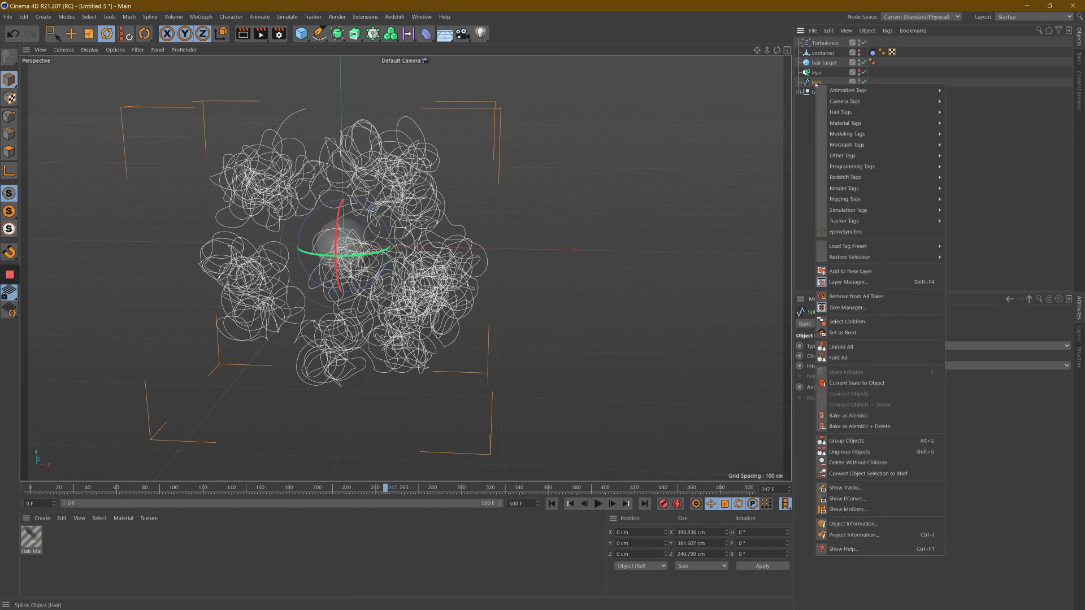
{"action": "left_click", "coordinate": [806, 149]}
{"action": "left_click", "coordinate": [149, 17]}
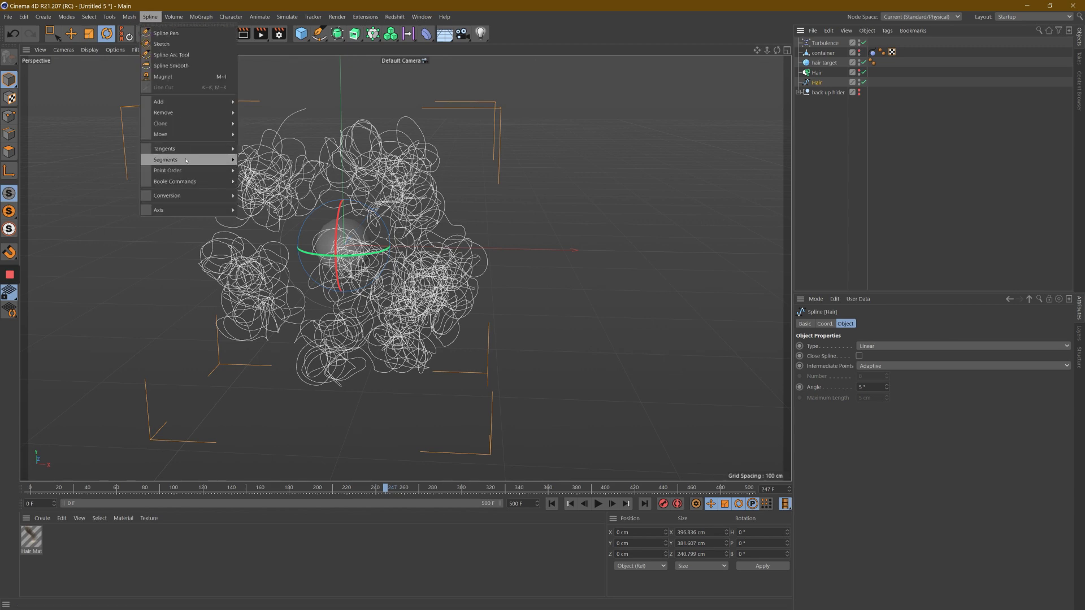
{"action": "mouse_move", "coordinate": [186, 165]}
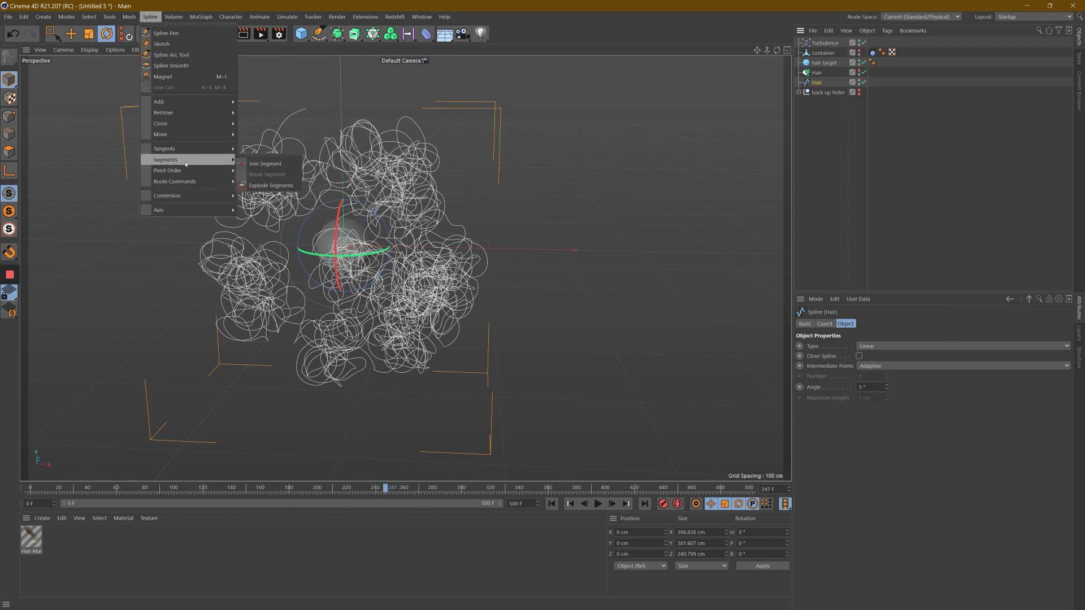
{"action": "left_click", "coordinate": [277, 185]}
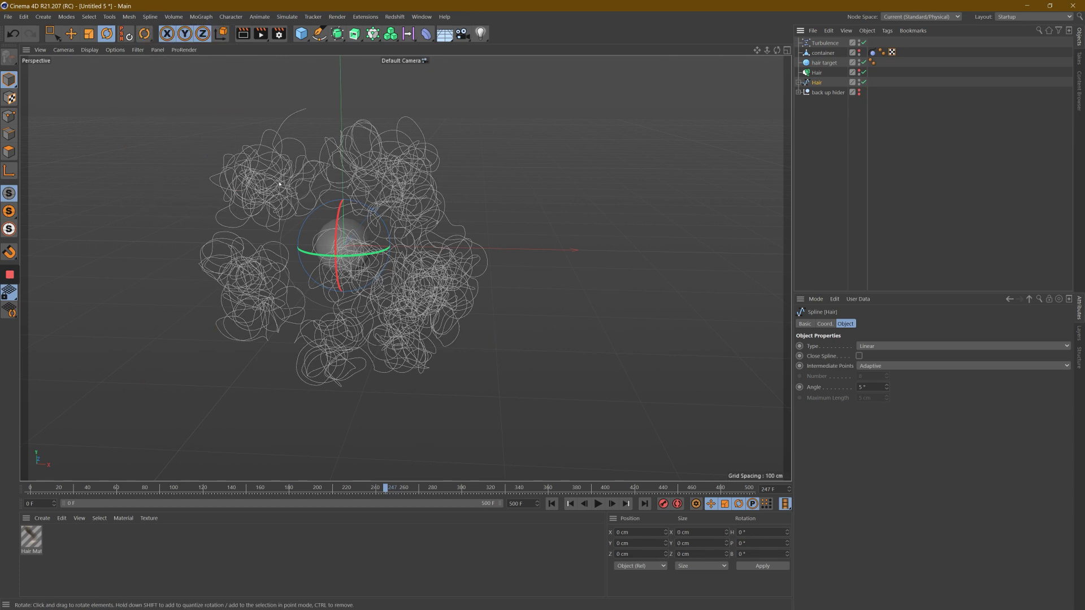
{"action": "left_click", "coordinate": [799, 83]}
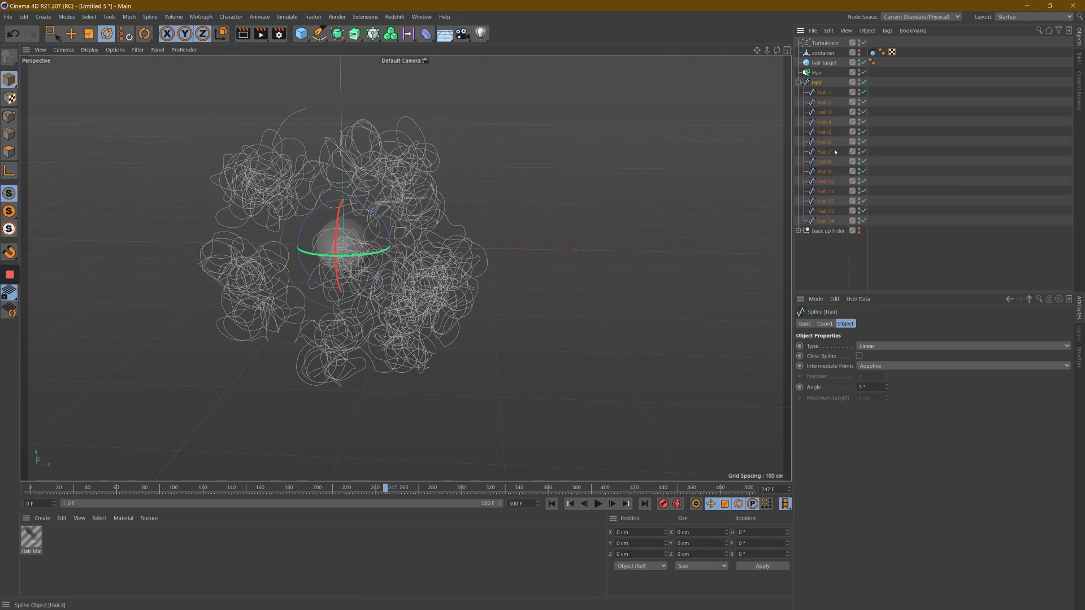
Select several of the separated strand splines one by one to check which tangle each represents, and clear the selection.
{"action": "left_click", "coordinate": [825, 92]}
{"action": "left_click", "coordinate": [831, 102]}
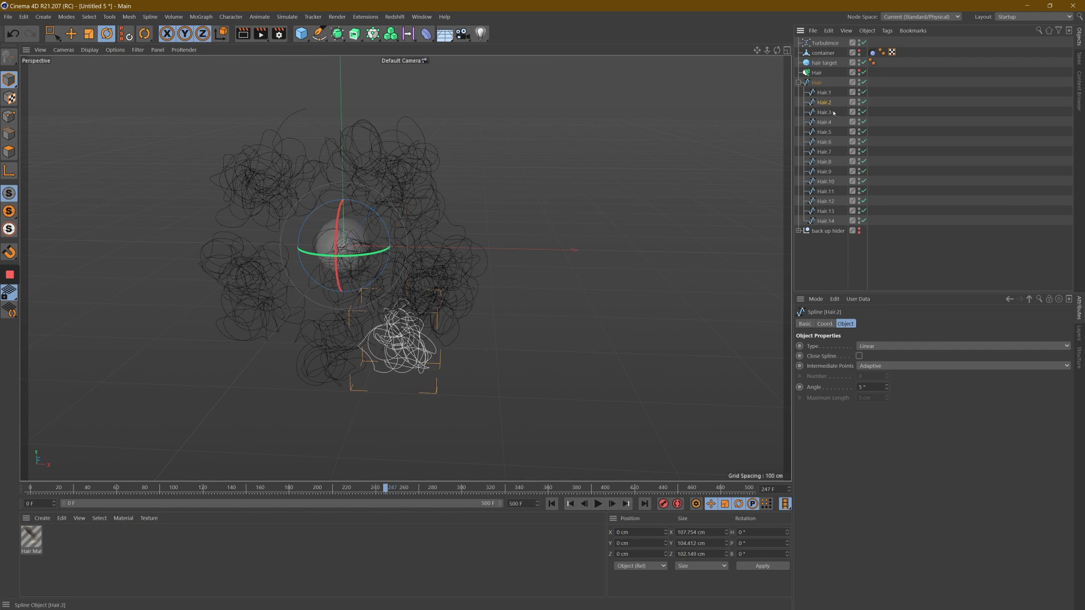
{"action": "left_click", "coordinate": [833, 112]}
{"action": "left_click", "coordinate": [829, 122]}
{"action": "left_click", "coordinate": [825, 132]}
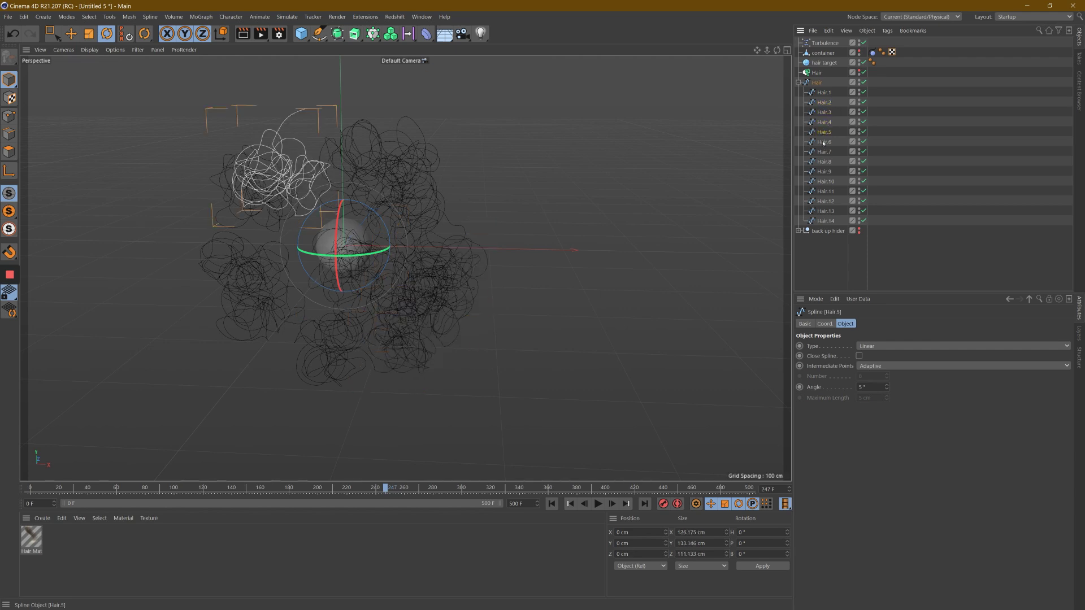
{"action": "left_click", "coordinate": [824, 221]}
{"action": "left_click", "coordinate": [825, 211]}
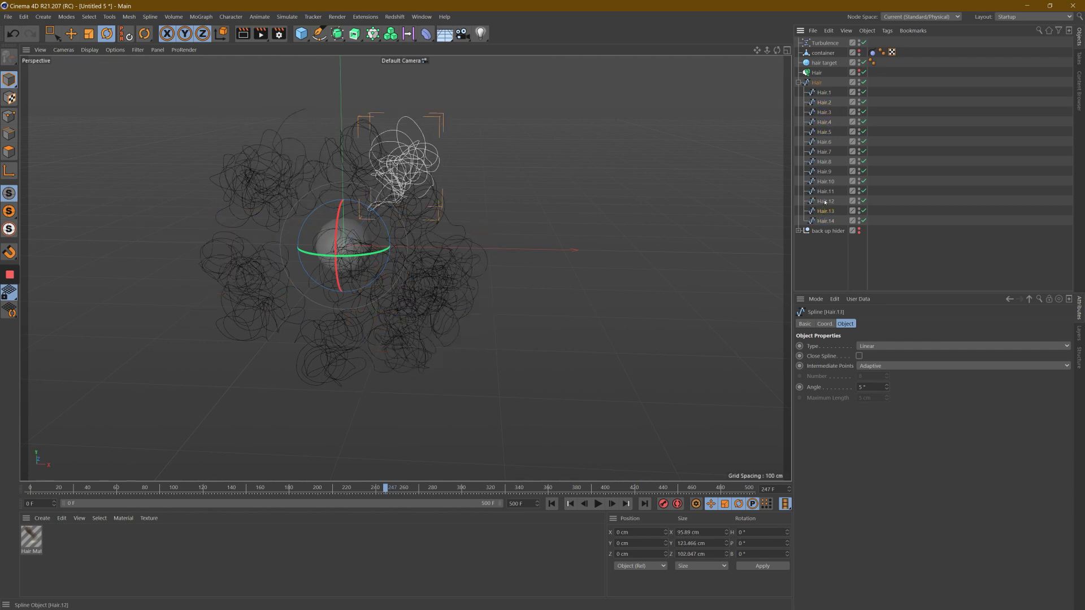
{"action": "left_click", "coordinate": [825, 201]}
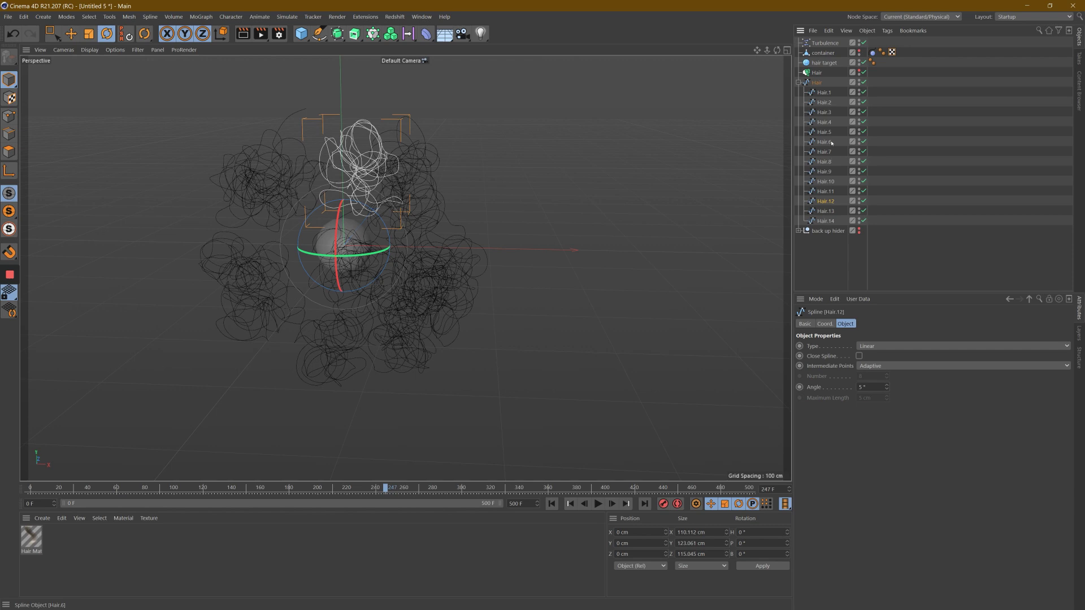
{"action": "left_click", "coordinate": [798, 82]}
{"action": "left_click", "coordinate": [841, 145]}
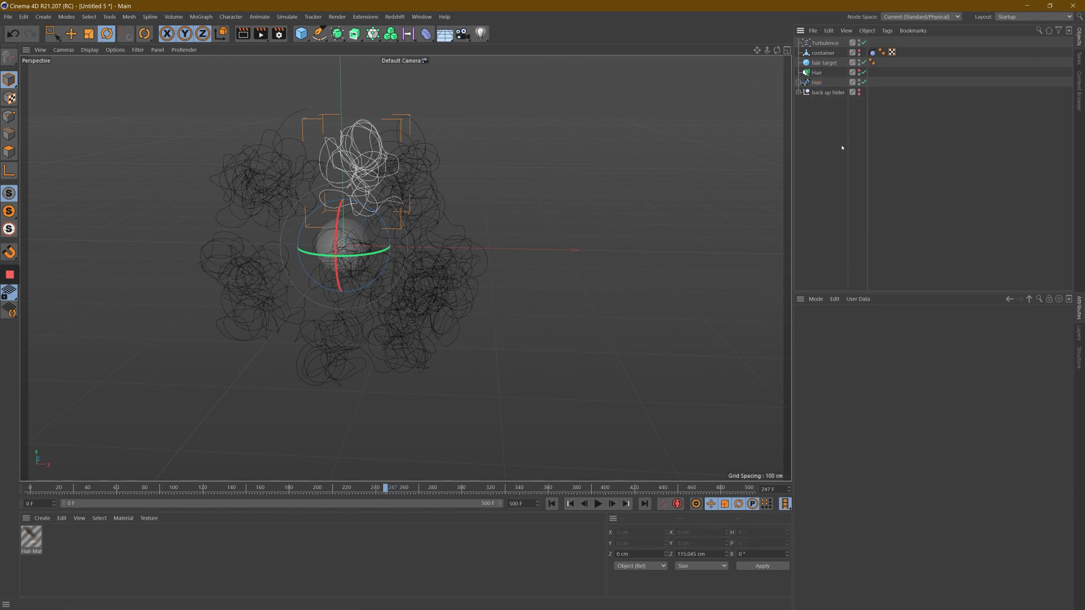
{"action": "left_click", "coordinate": [799, 82]}
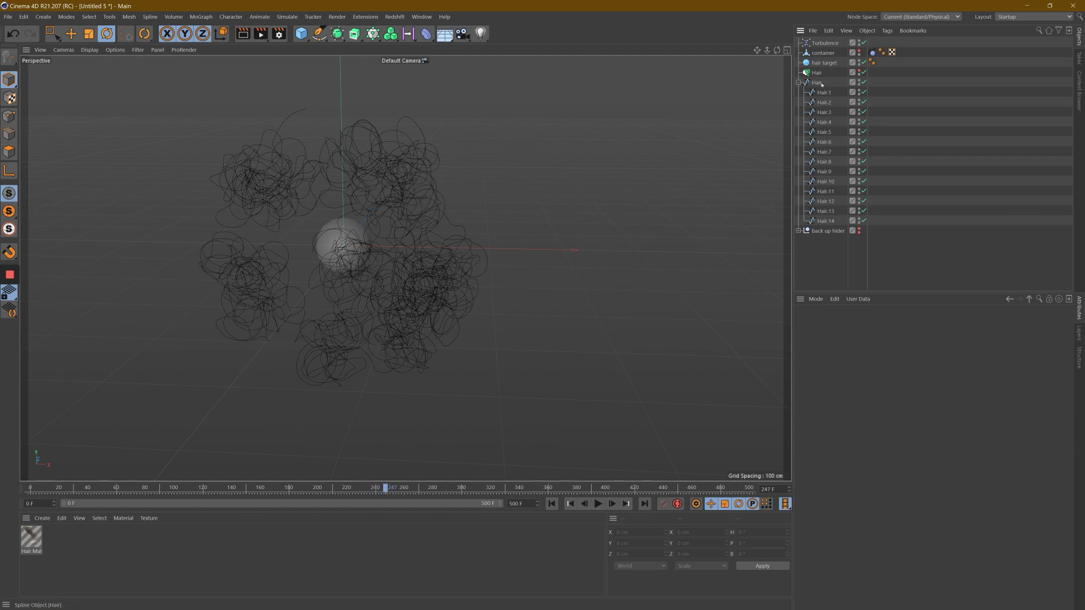
Undo back to before Explode Segments, restoring the single combined Hair spline.
{"action": "left_click", "coordinate": [12, 34]}
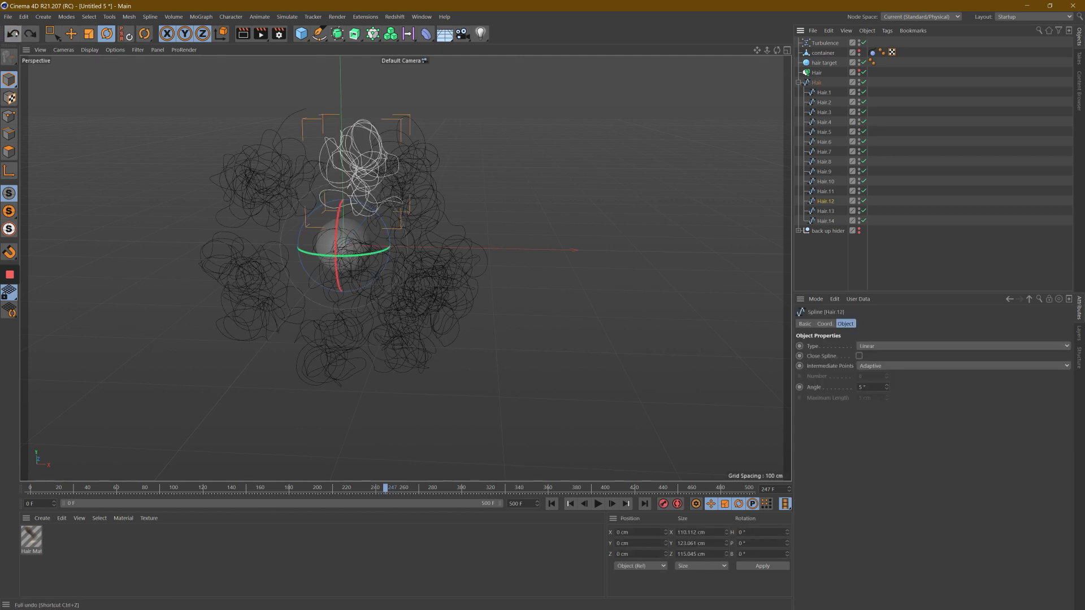
{"action": "left_click", "coordinate": [13, 34]}
{"action": "left_click", "coordinate": [12, 33]}
{"action": "left_click", "coordinate": [13, 34]}
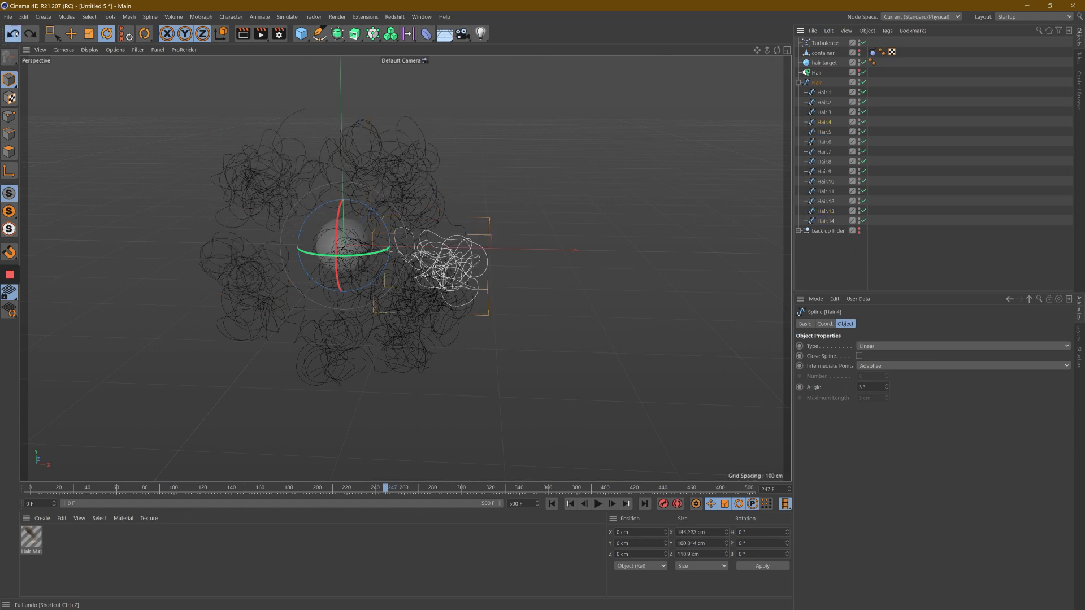
{"action": "left_click", "coordinate": [12, 34]}
{"action": "left_click", "coordinate": [13, 34]}
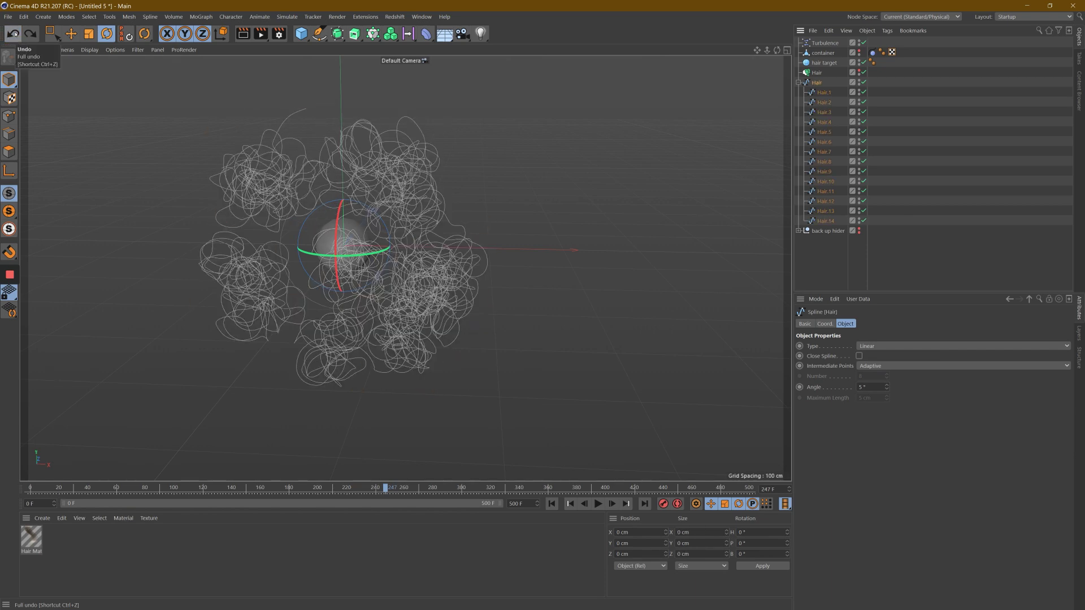
{"action": "left_click", "coordinate": [12, 34]}
{"action": "left_click", "coordinate": [13, 34]}
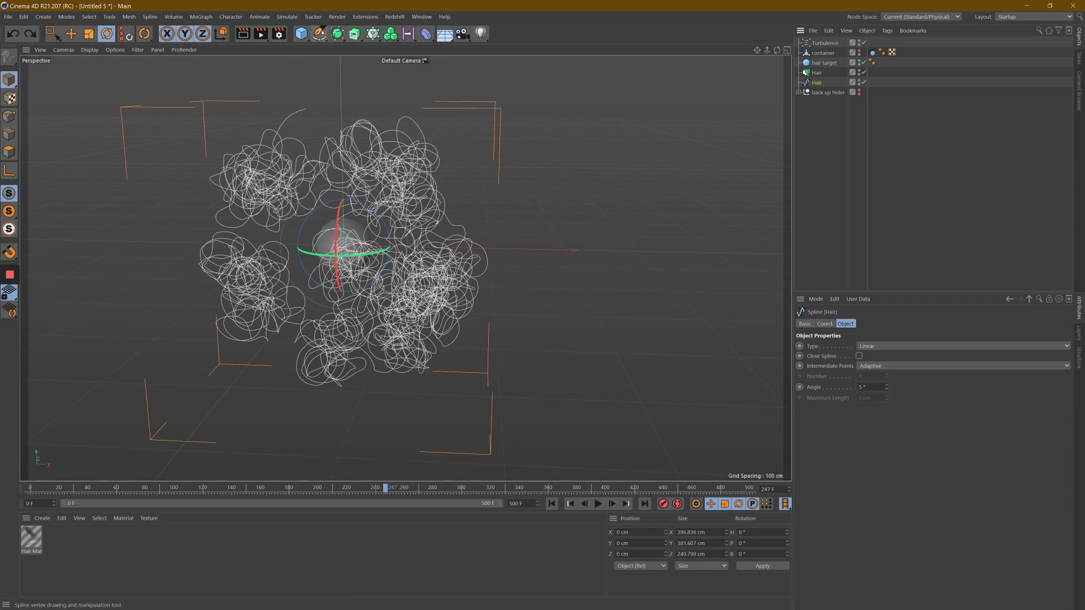
Add a Sweep object and make the converted Hair spline its child.
{"action": "left_click", "coordinate": [351, 37]}
{"action": "left_click", "coordinate": [390, 85]}
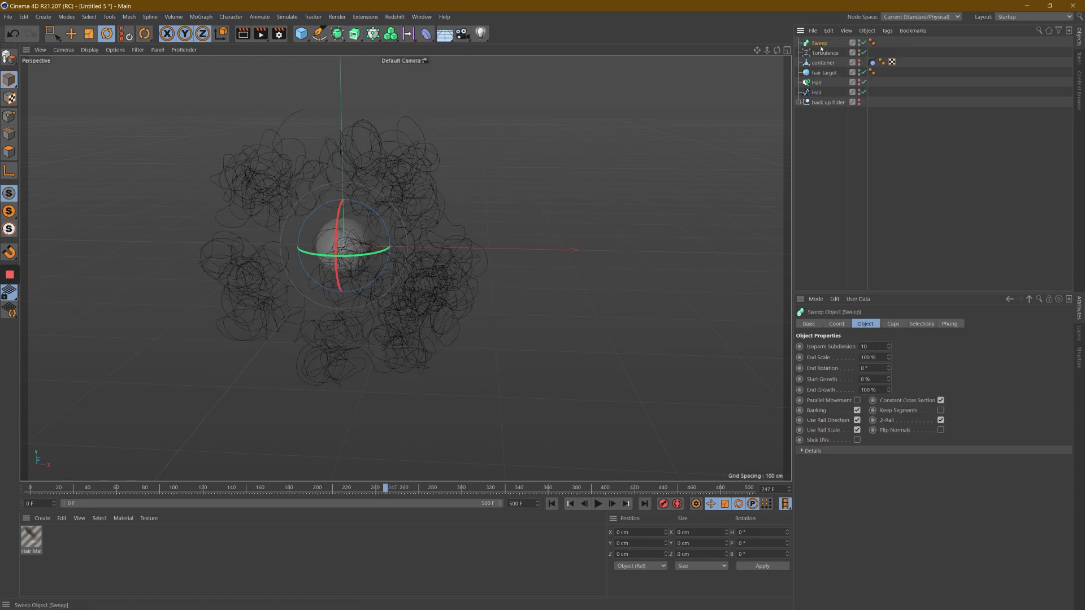
{"action": "left_click_drag", "start_coordinate": [820, 42], "coordinate": [824, 83]}
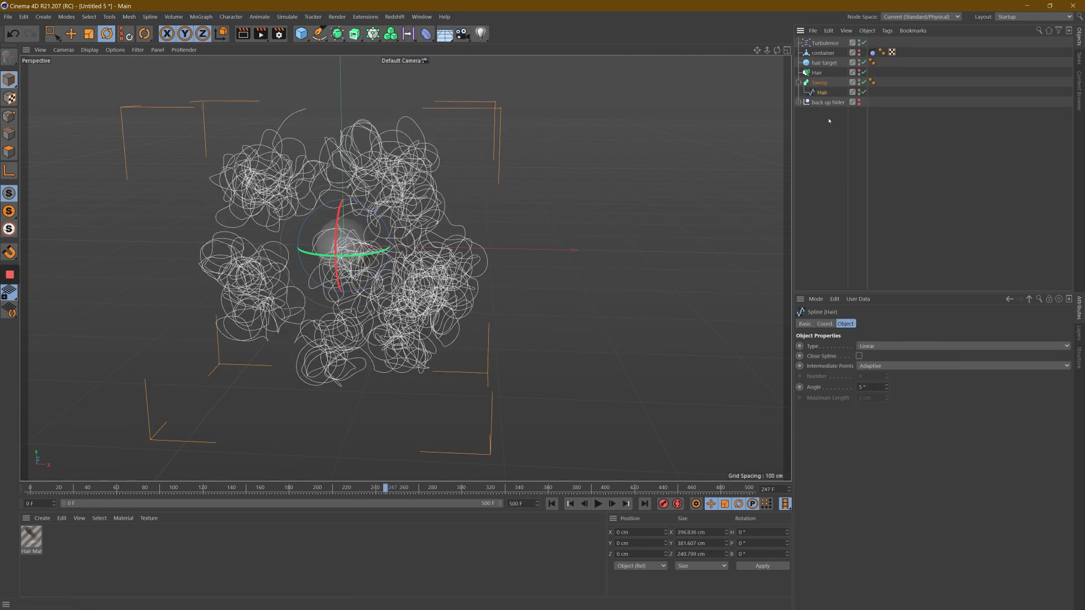
Add a Circle spline with a 2 cm radius and place it above the Hair spline inside the Sweep as its profile.
{"action": "left_click", "coordinate": [319, 34]}
{"action": "left_click", "coordinate": [407, 65]}
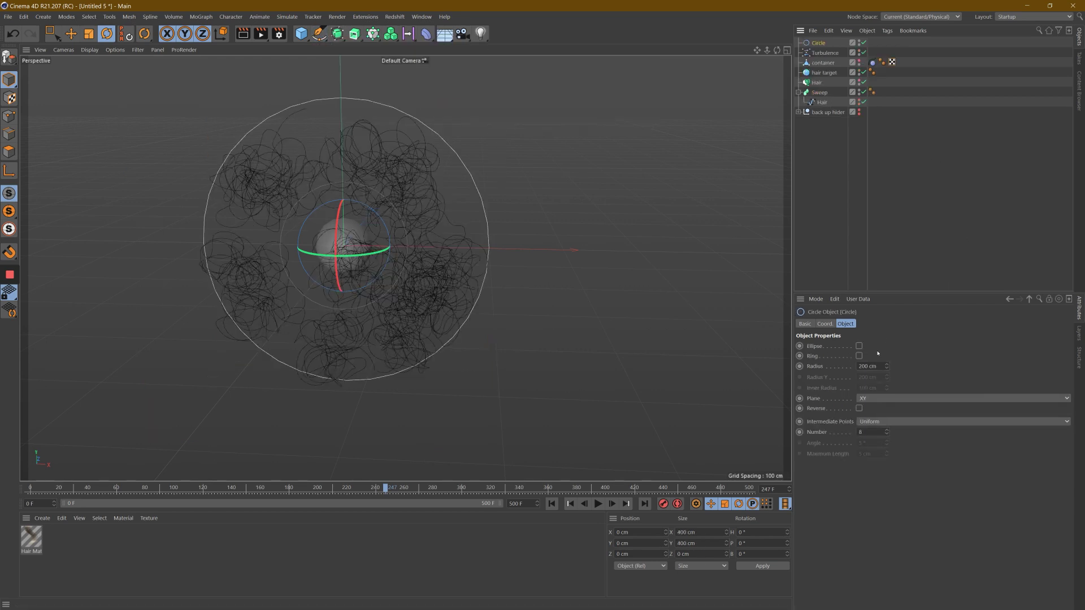
{"action": "left_click", "coordinate": [865, 366]}
{"action": "key", "text": "Delete"}
{"action": "key", "text": "Return"}
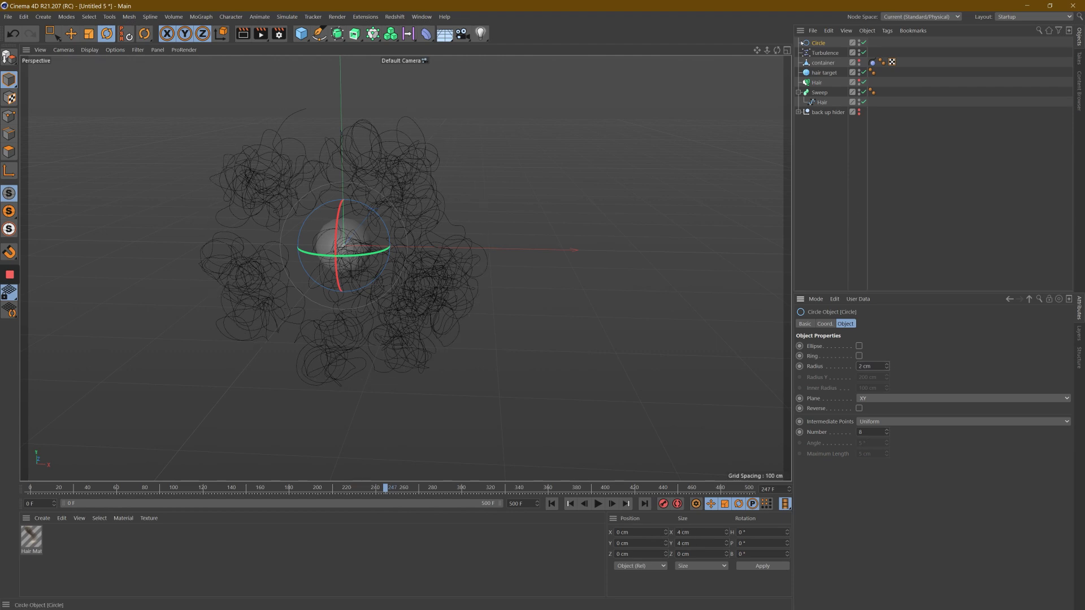
{"action": "left_click_drag", "start_coordinate": [813, 43], "coordinate": [821, 93]}
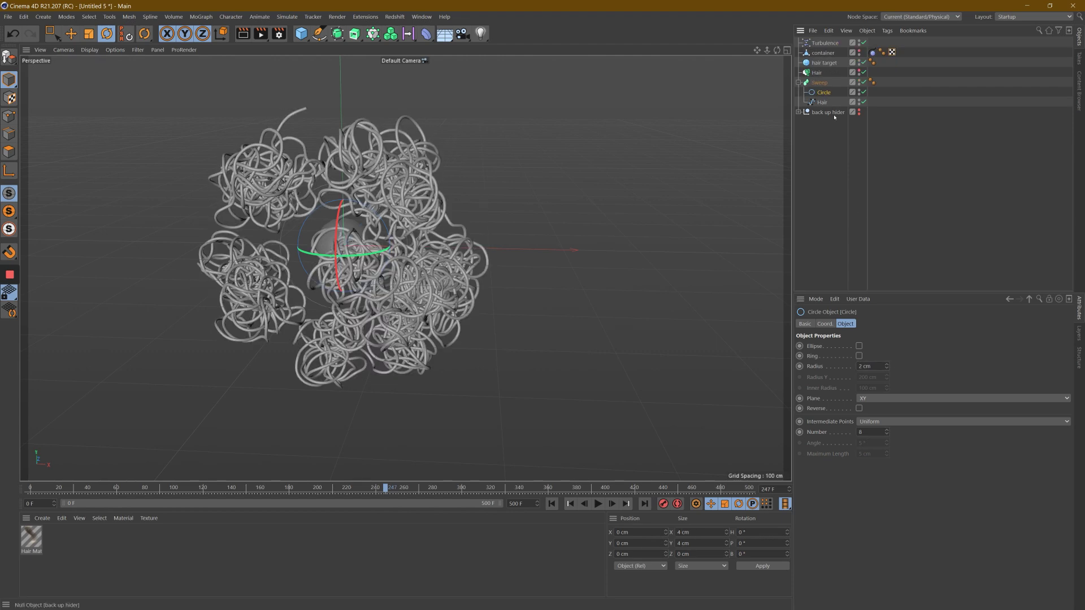
Add a Displacer deformer and make it a child of the Hair spline inside the Sweep.
{"action": "left_click_drag", "start_coordinate": [777, 50], "coordinate": [542, 305]}
{"action": "left_click", "coordinate": [860, 367]}
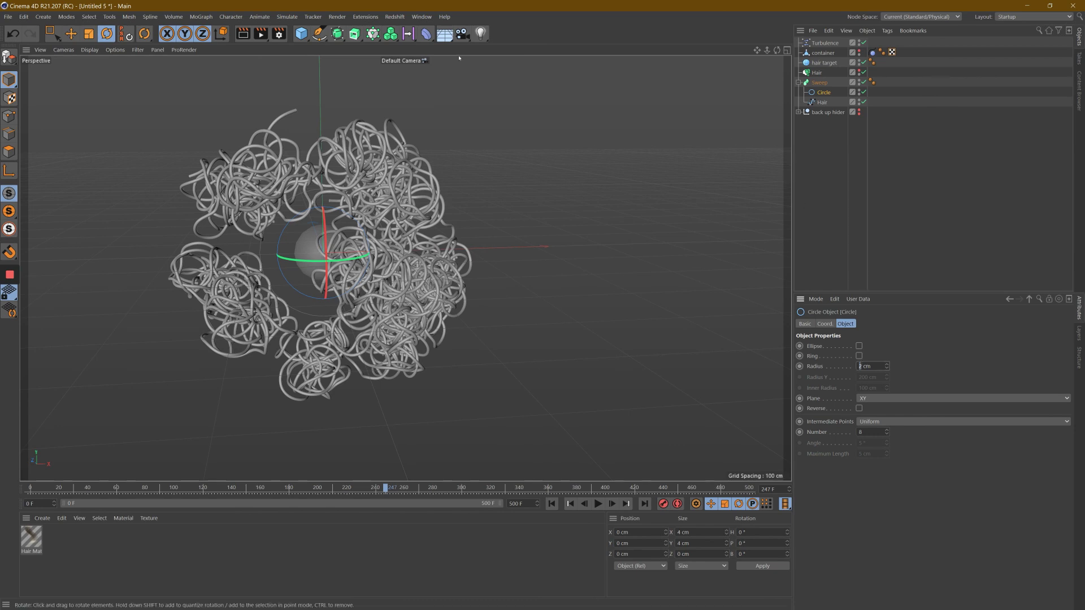
{"action": "left_click", "coordinate": [426, 34]}
{"action": "left_click", "coordinate": [475, 156], "text": "shift"}
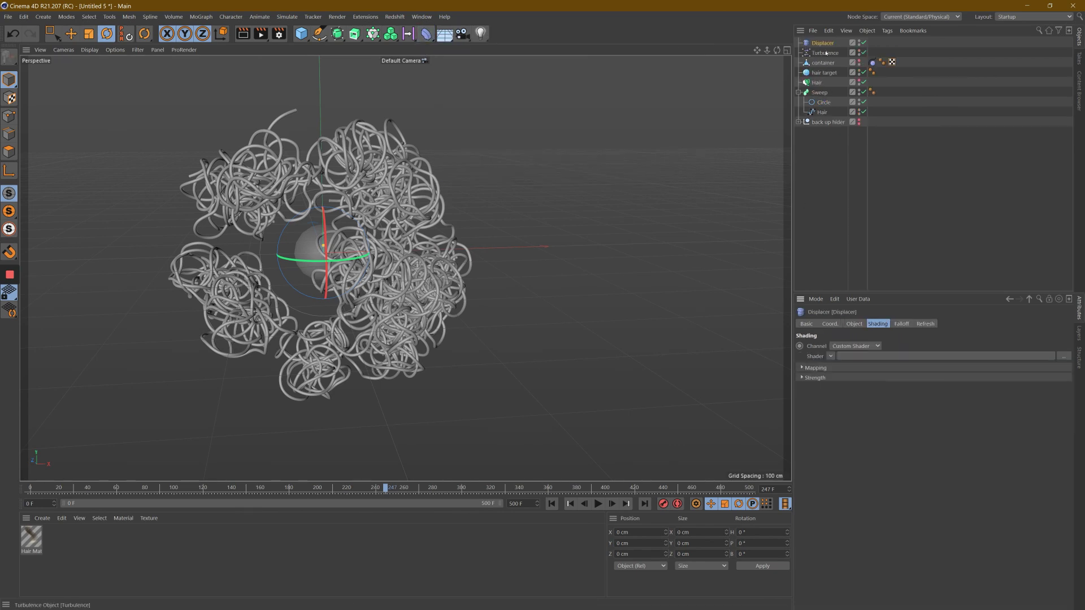
{"action": "left_click_drag", "start_coordinate": [834, 102], "coordinate": [826, 119]}
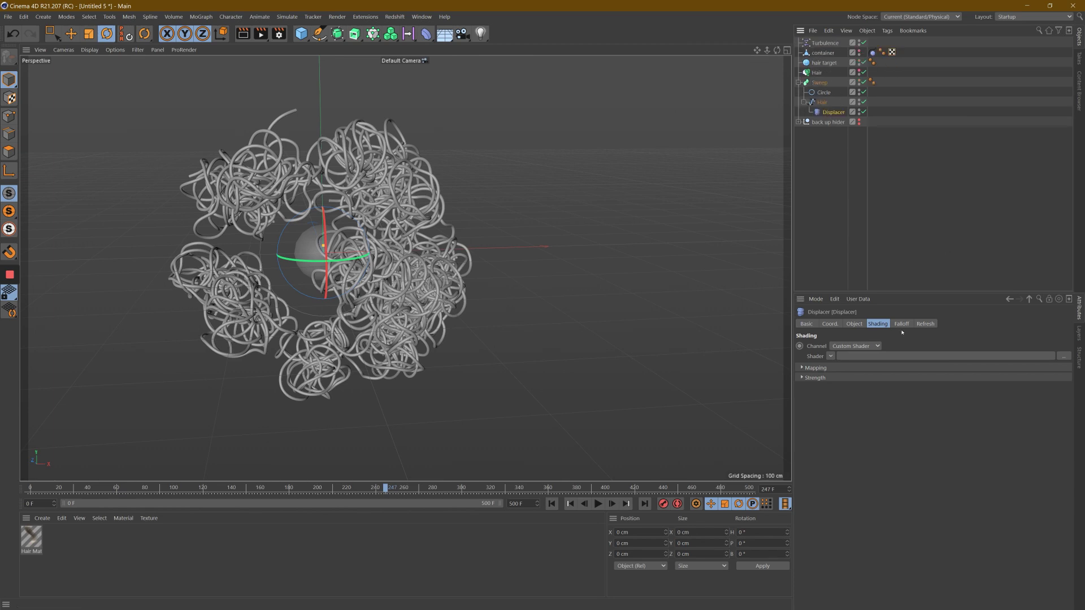
Load a Noise shader into the Displacer's shading to roughen the swept hair tubes.
{"action": "left_click", "coordinate": [831, 357]}
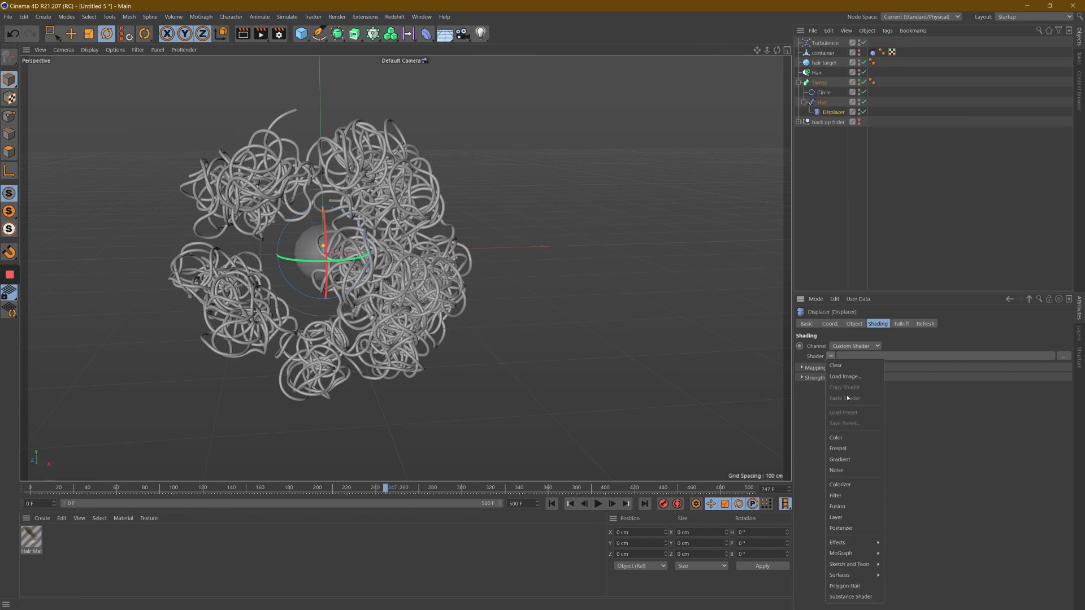
{"action": "left_click", "coordinate": [845, 472]}
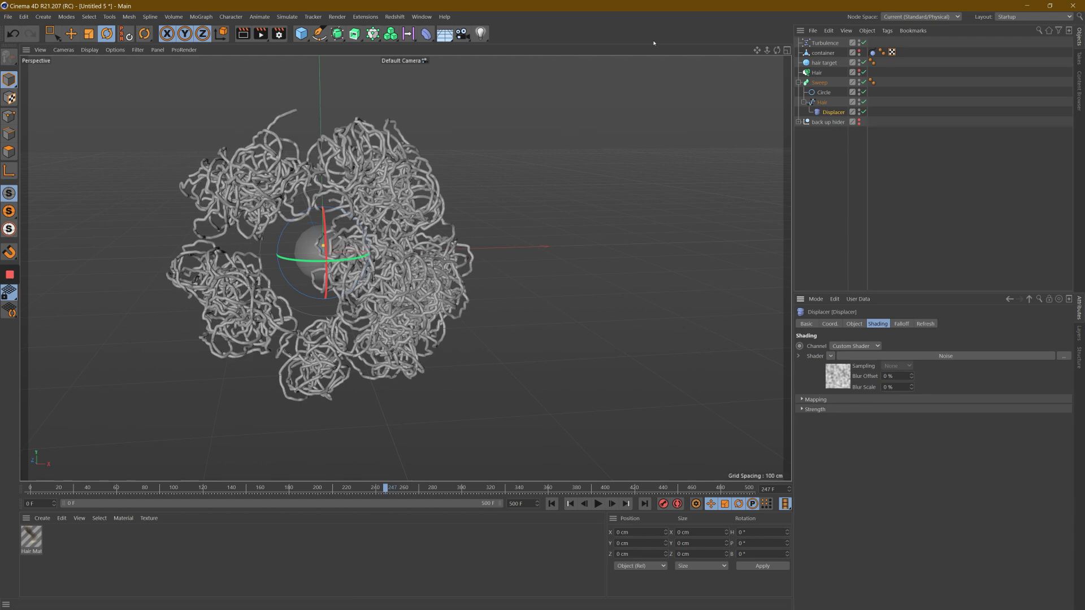
{"action": "left_click_drag", "start_coordinate": [777, 49], "coordinate": [286, 424]}
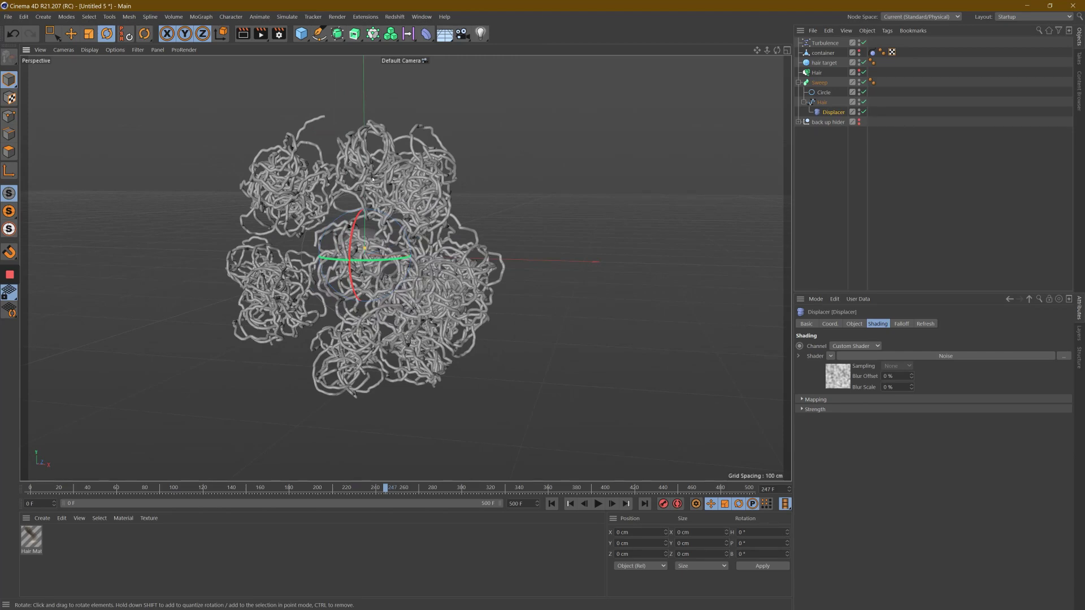
{"action": "left_click_drag", "start_coordinate": [777, 50], "coordinate": [542, 308]}
Move the Sweep into the back up hider null and collapse the hierarchy.
{"action": "left_click", "coordinate": [799, 83]}
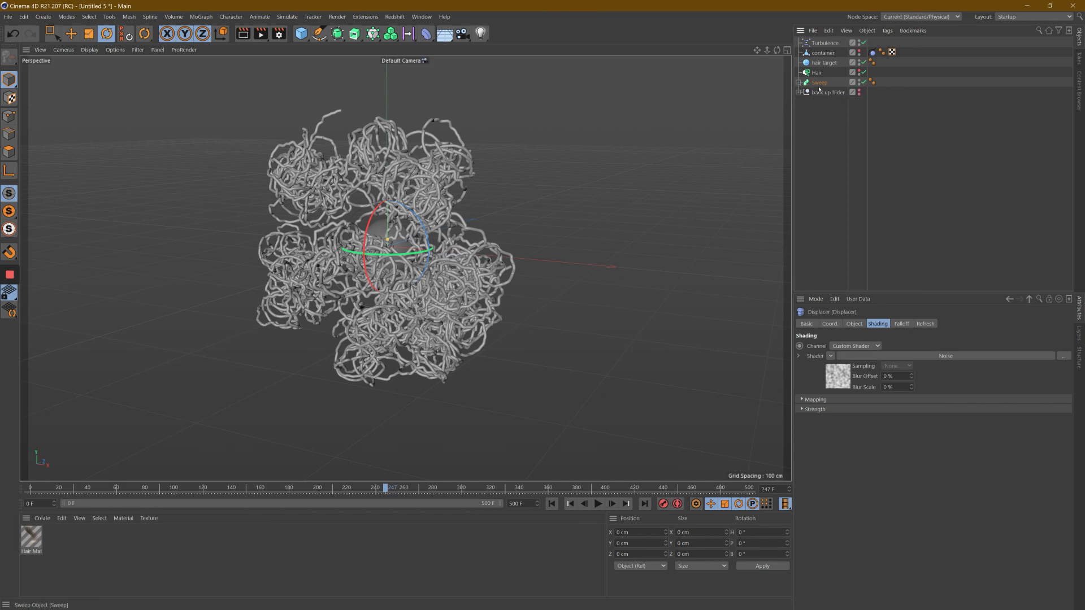
{"action": "left_click_drag", "start_coordinate": [819, 84], "coordinate": [827, 95]}
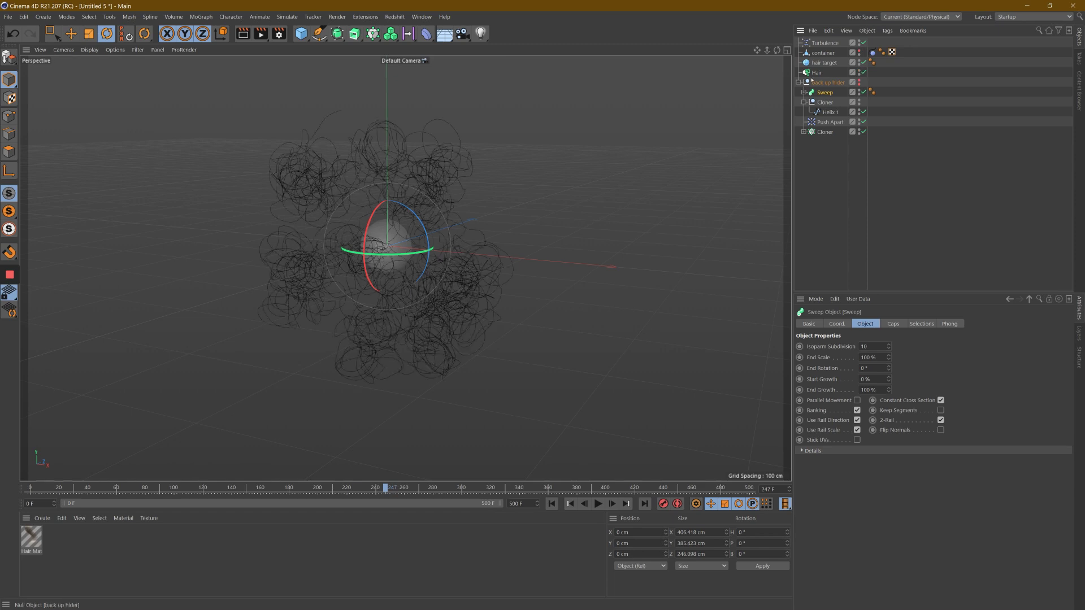
{"action": "left_click", "coordinate": [799, 82]}
Set the Hair object's generate type to Circle and apply the Hair Mat material to it.
{"action": "left_click", "coordinate": [817, 72]}
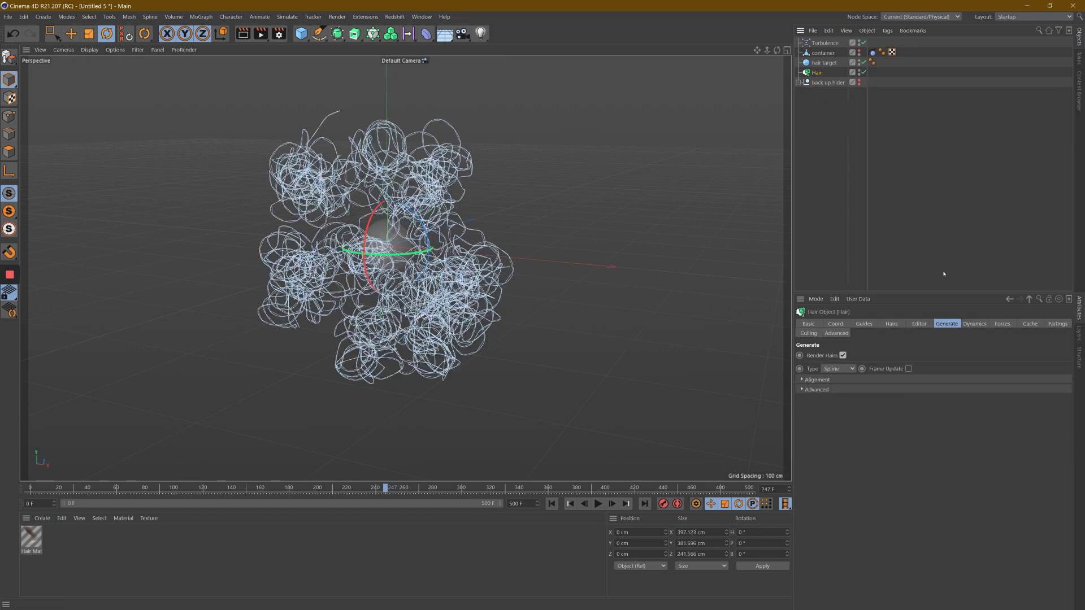
{"action": "left_click", "coordinate": [842, 369]}
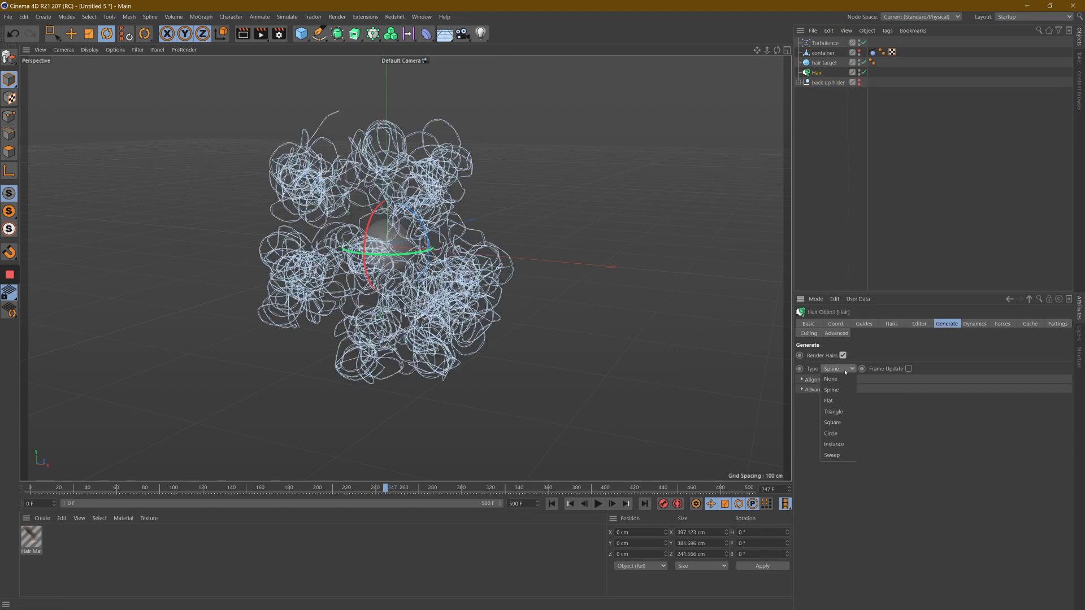
{"action": "left_click", "coordinate": [830, 436]}
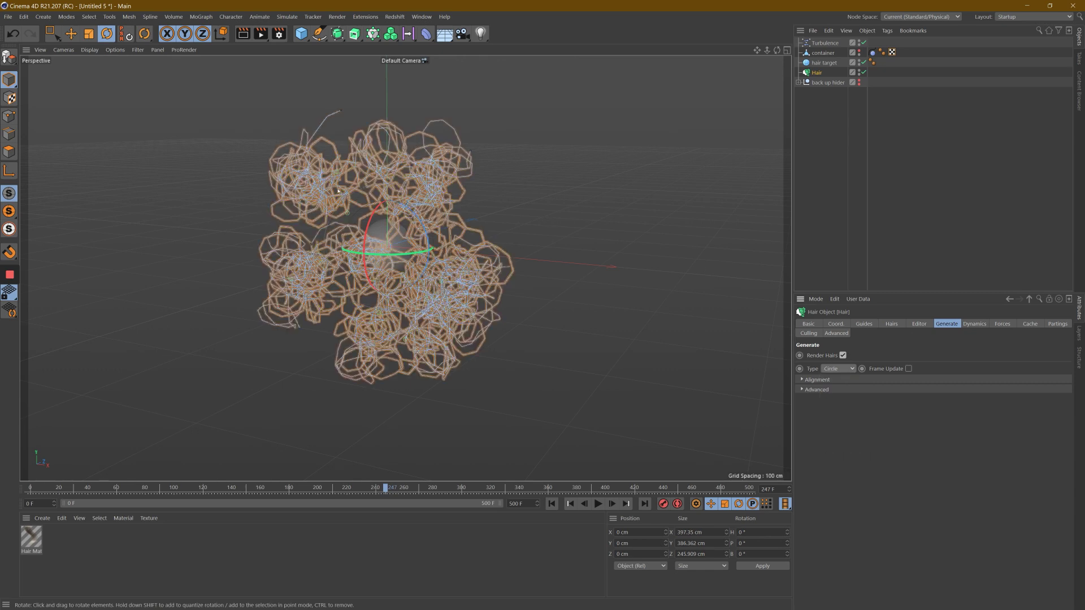
{"action": "scroll", "coordinate": [274, 256], "scroll_direction": "up", "scroll_amount": 4}
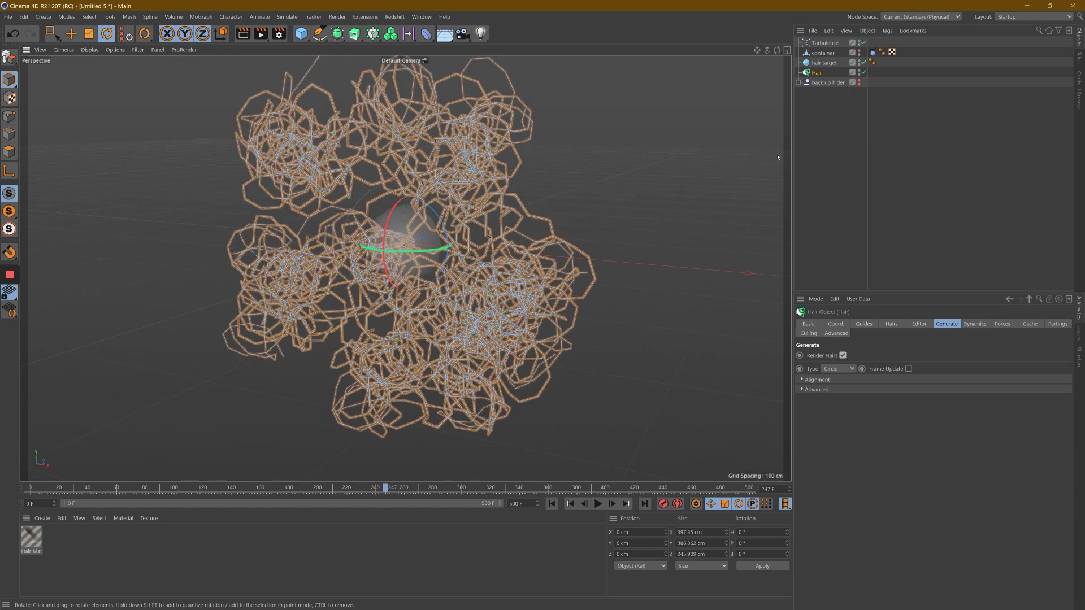
{"action": "left_click_drag", "start_coordinate": [31, 536], "coordinate": [35, 537]}
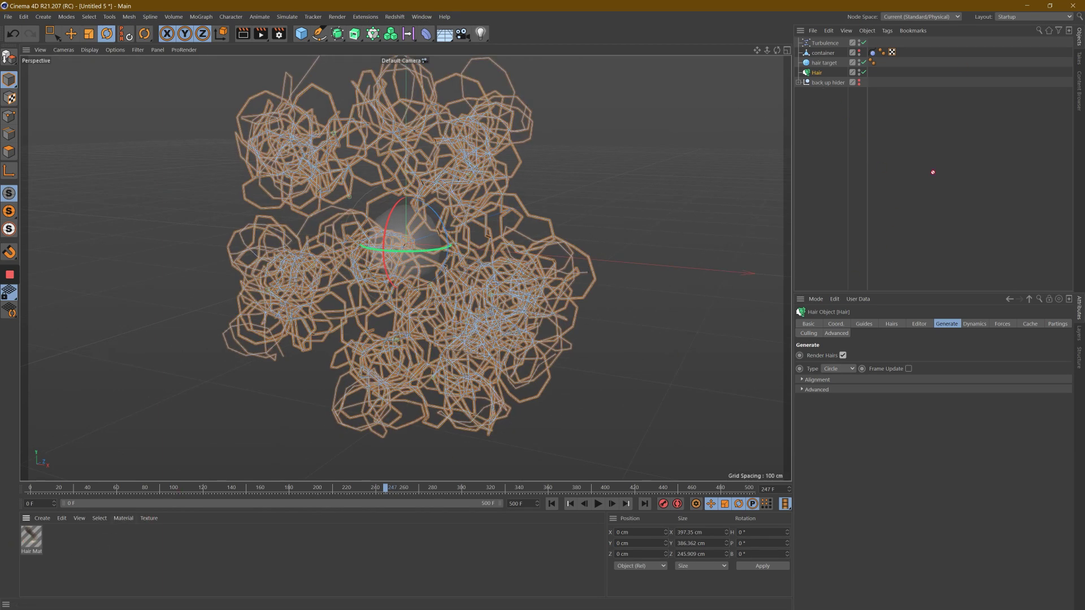
{"action": "left_click_drag", "start_coordinate": [933, 171], "coordinate": [819, 73]}
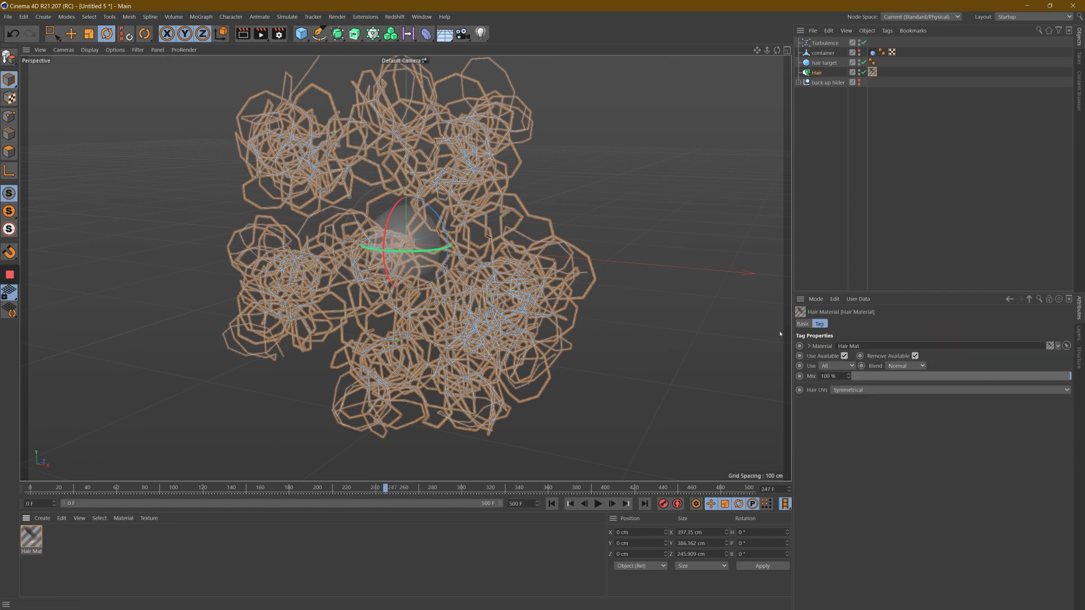
Set the Hair Mat thickness to 2 cm at both root and tip, and clear the object selection to inspect the strands.
{"action": "left_click", "coordinate": [29, 548]}
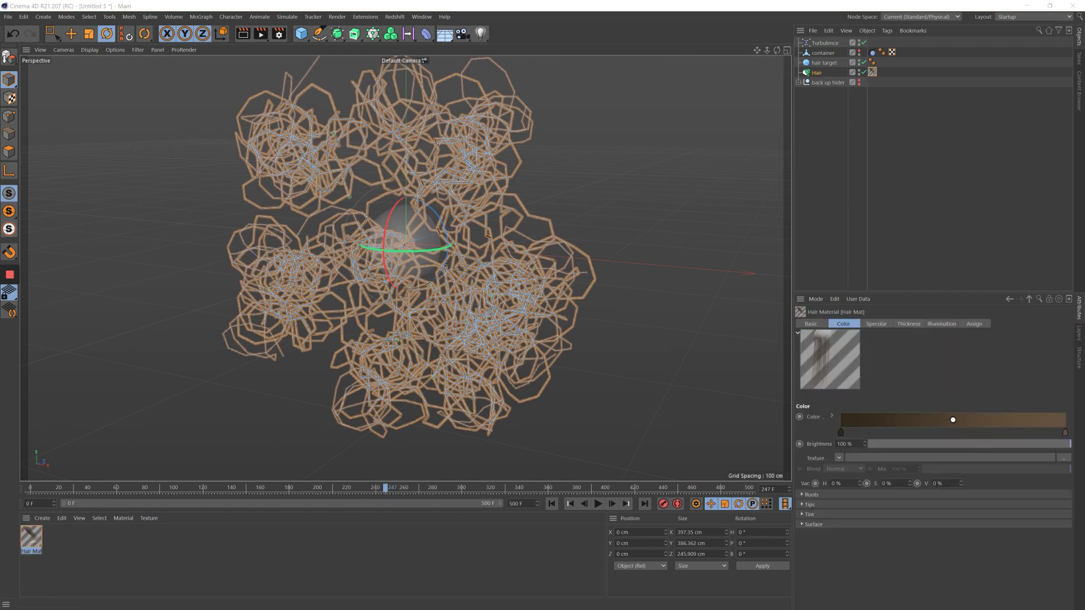
{"action": "double_click", "coordinate": [31, 537]}
{"action": "left_click_drag", "start_coordinate": [457, 232], "coordinate": [288, 129]}
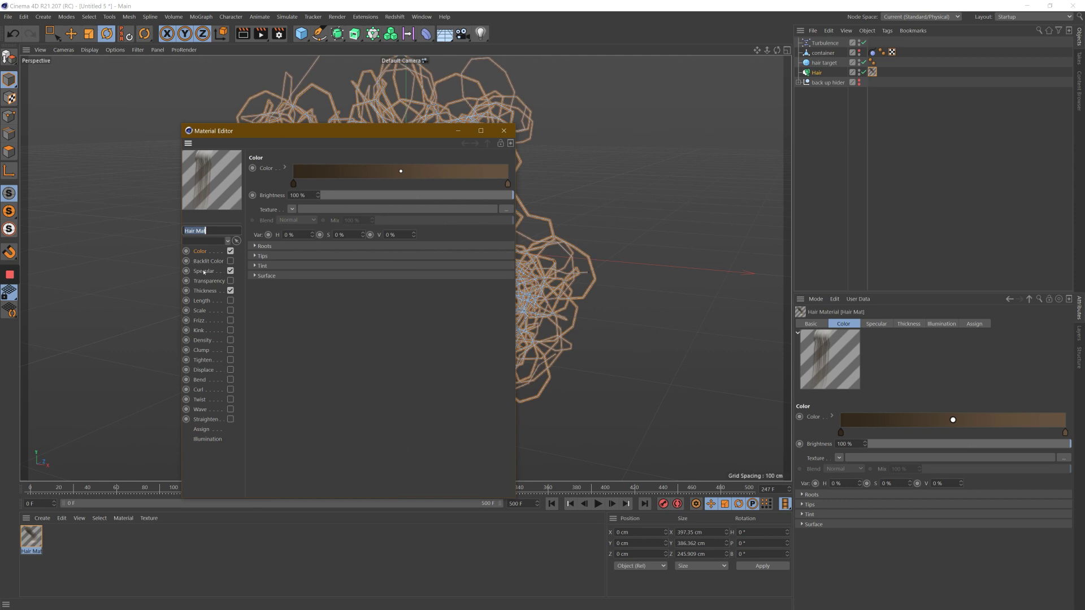
{"action": "left_click", "coordinate": [205, 291]}
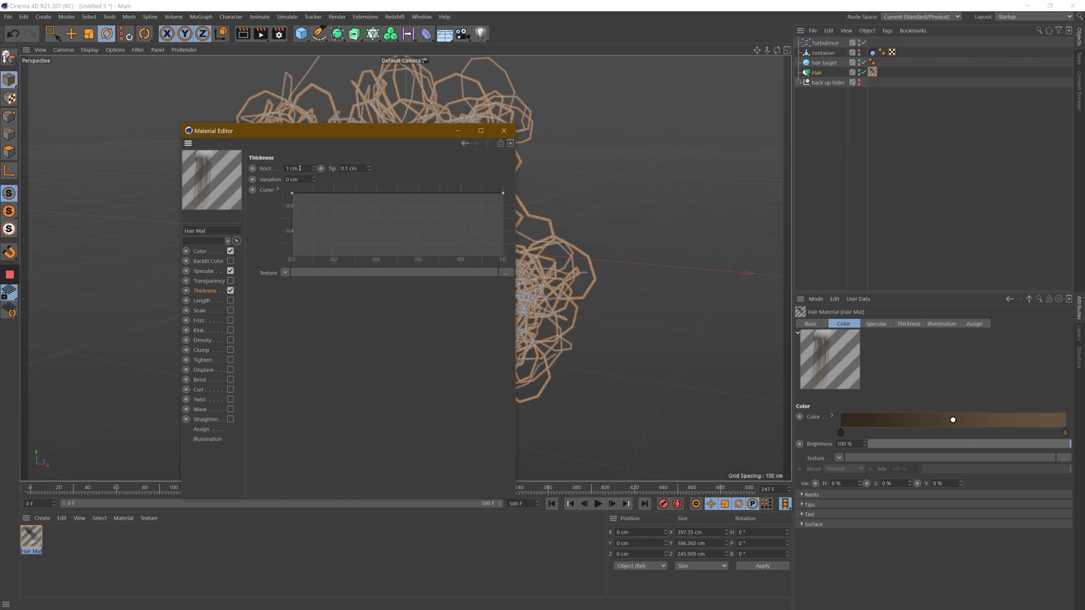
{"action": "type", "text": "2"}
{"action": "key", "text": "Tab"}
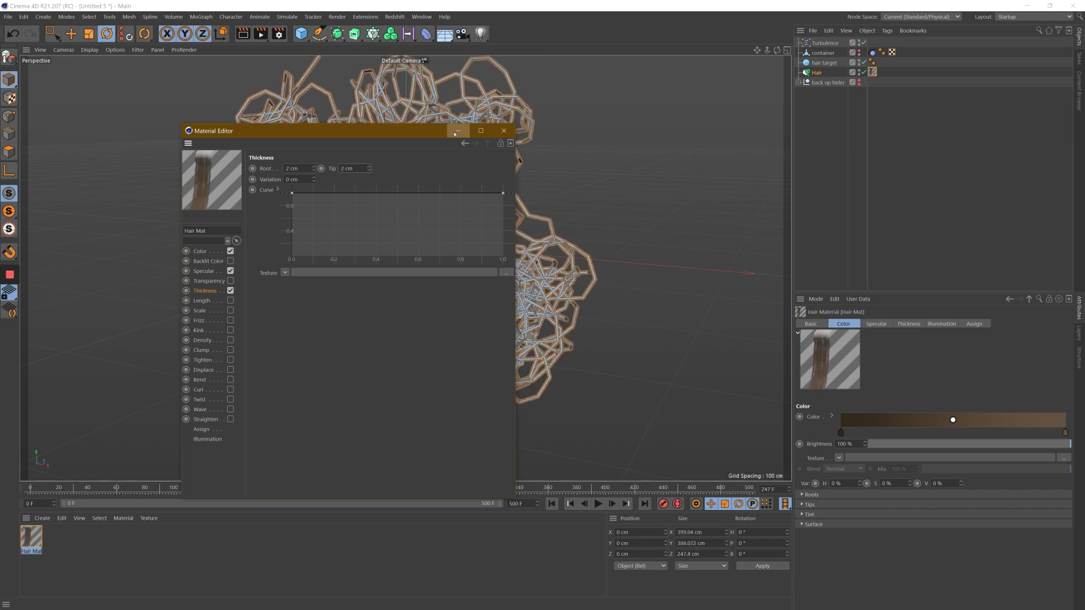
{"action": "left_click", "coordinate": [458, 130]}
{"action": "left_click", "coordinate": [810, 150]}
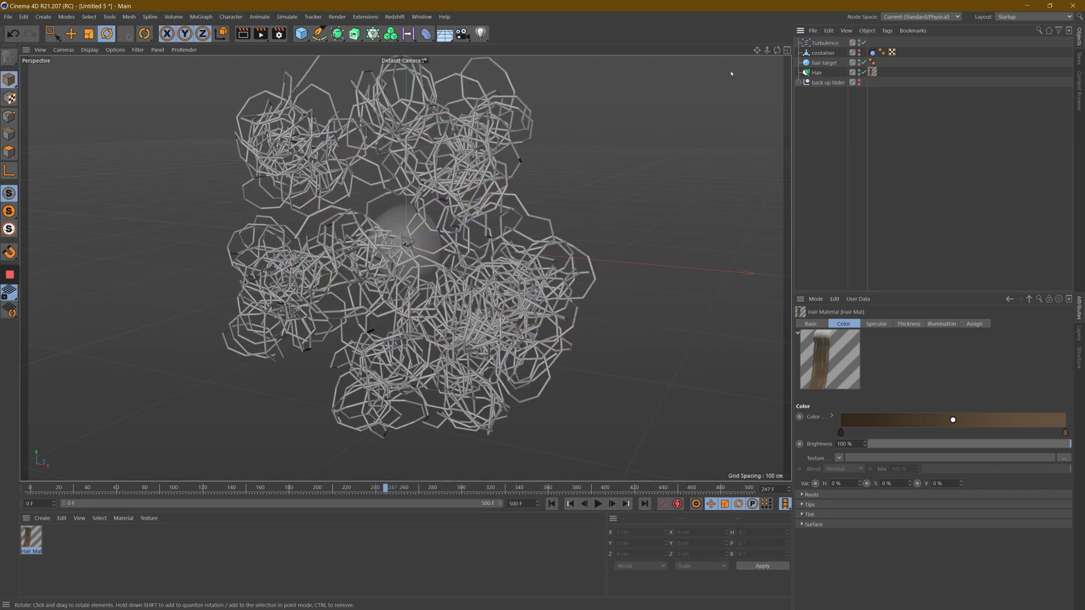
{"action": "left_click_drag", "start_coordinate": [498, 305], "coordinate": [543, 305], "text": "alt"}
{"action": "scroll", "coordinate": [542, 307], "scroll_direction": "up", "scroll_amount": 5}
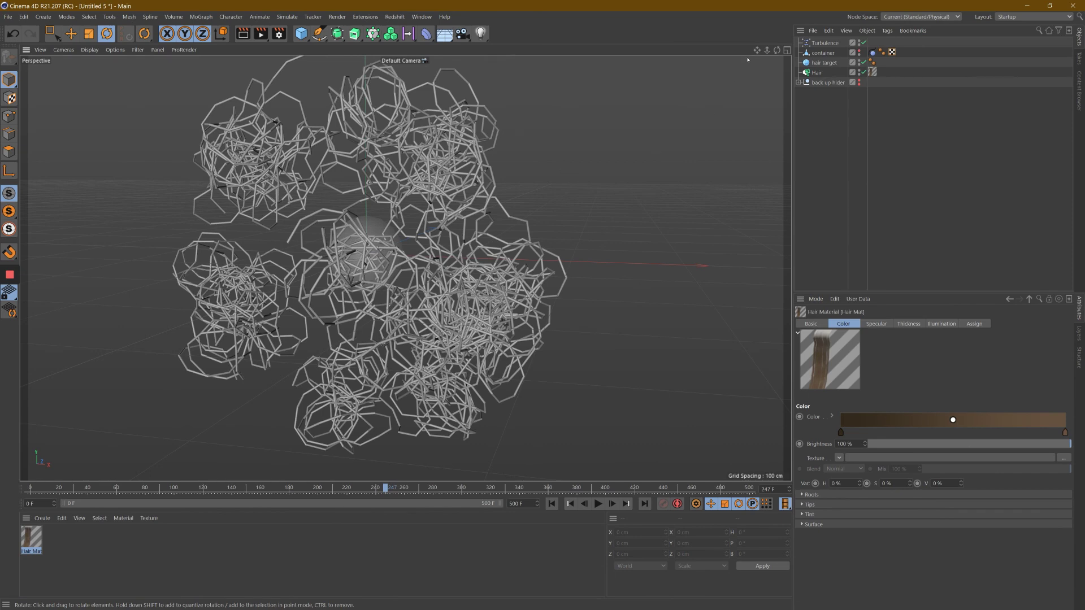
{"action": "left_click_drag", "start_coordinate": [757, 51], "coordinate": [588, 304]}
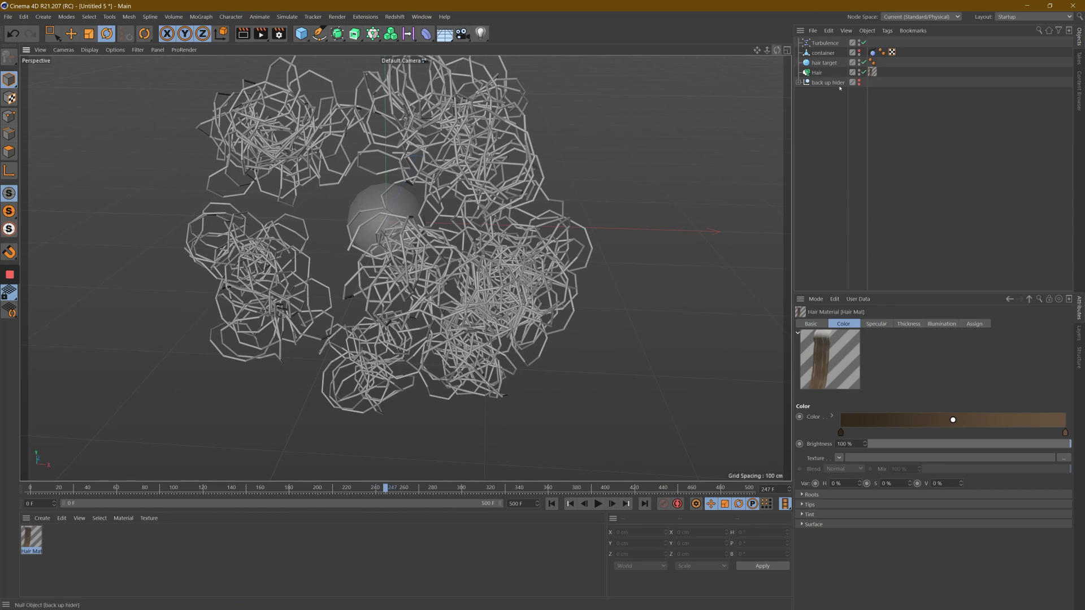
Move the Sweep back out of the back up hider null, placing it below the Hair object.
{"action": "left_click", "coordinate": [798, 83]}
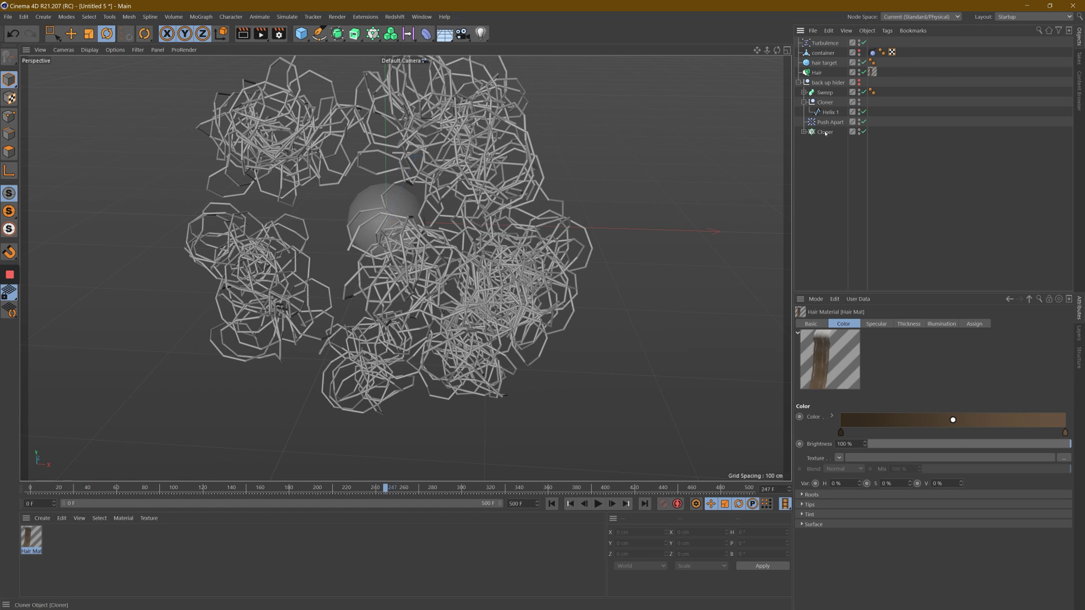
{"action": "left_click_drag", "start_coordinate": [824, 92], "coordinate": [831, 80]}
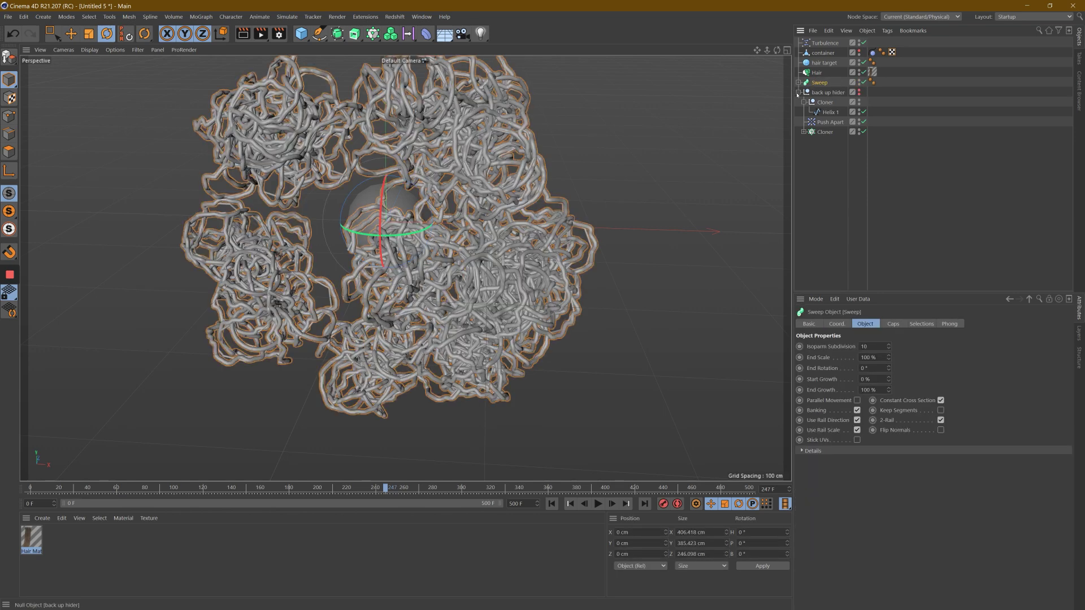
{"action": "left_click", "coordinate": [799, 92]}
Switch to the open DNApackingSim.c4d project.
{"action": "left_click", "coordinate": [421, 17]}
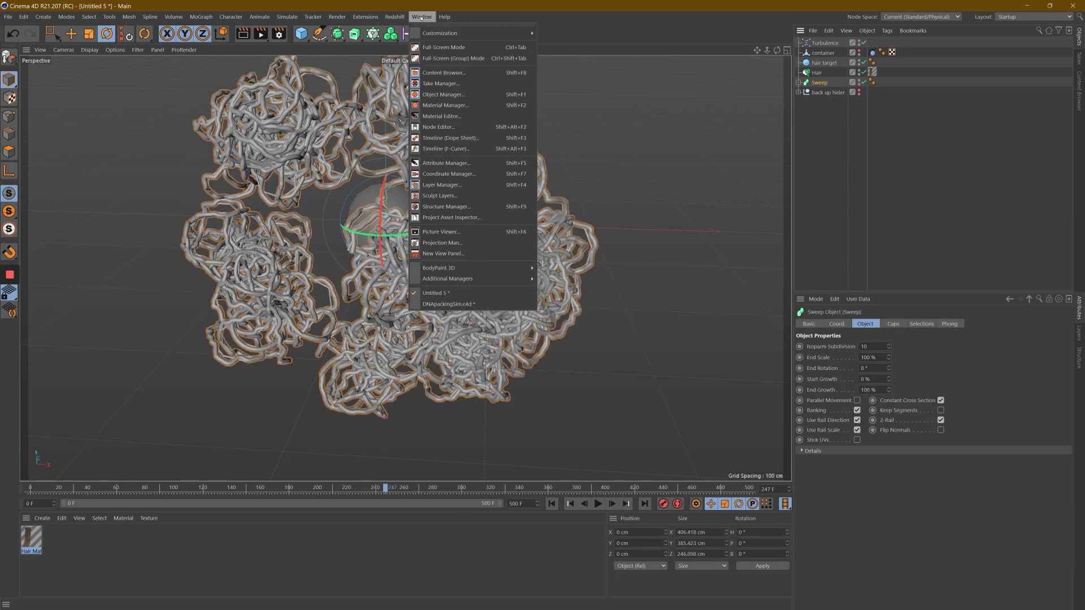
{"action": "left_click", "coordinate": [467, 305]}
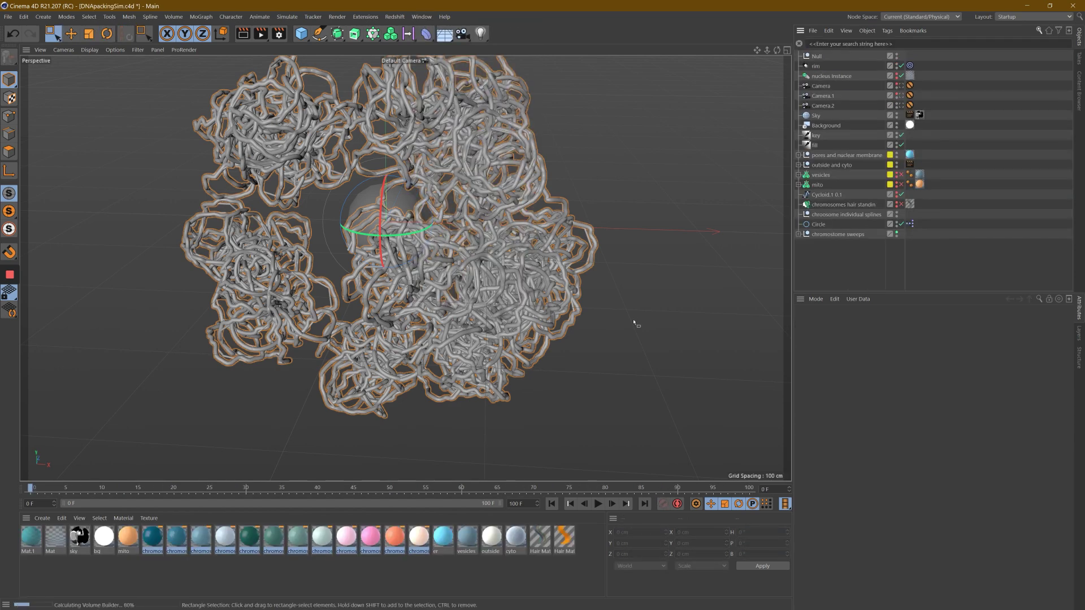